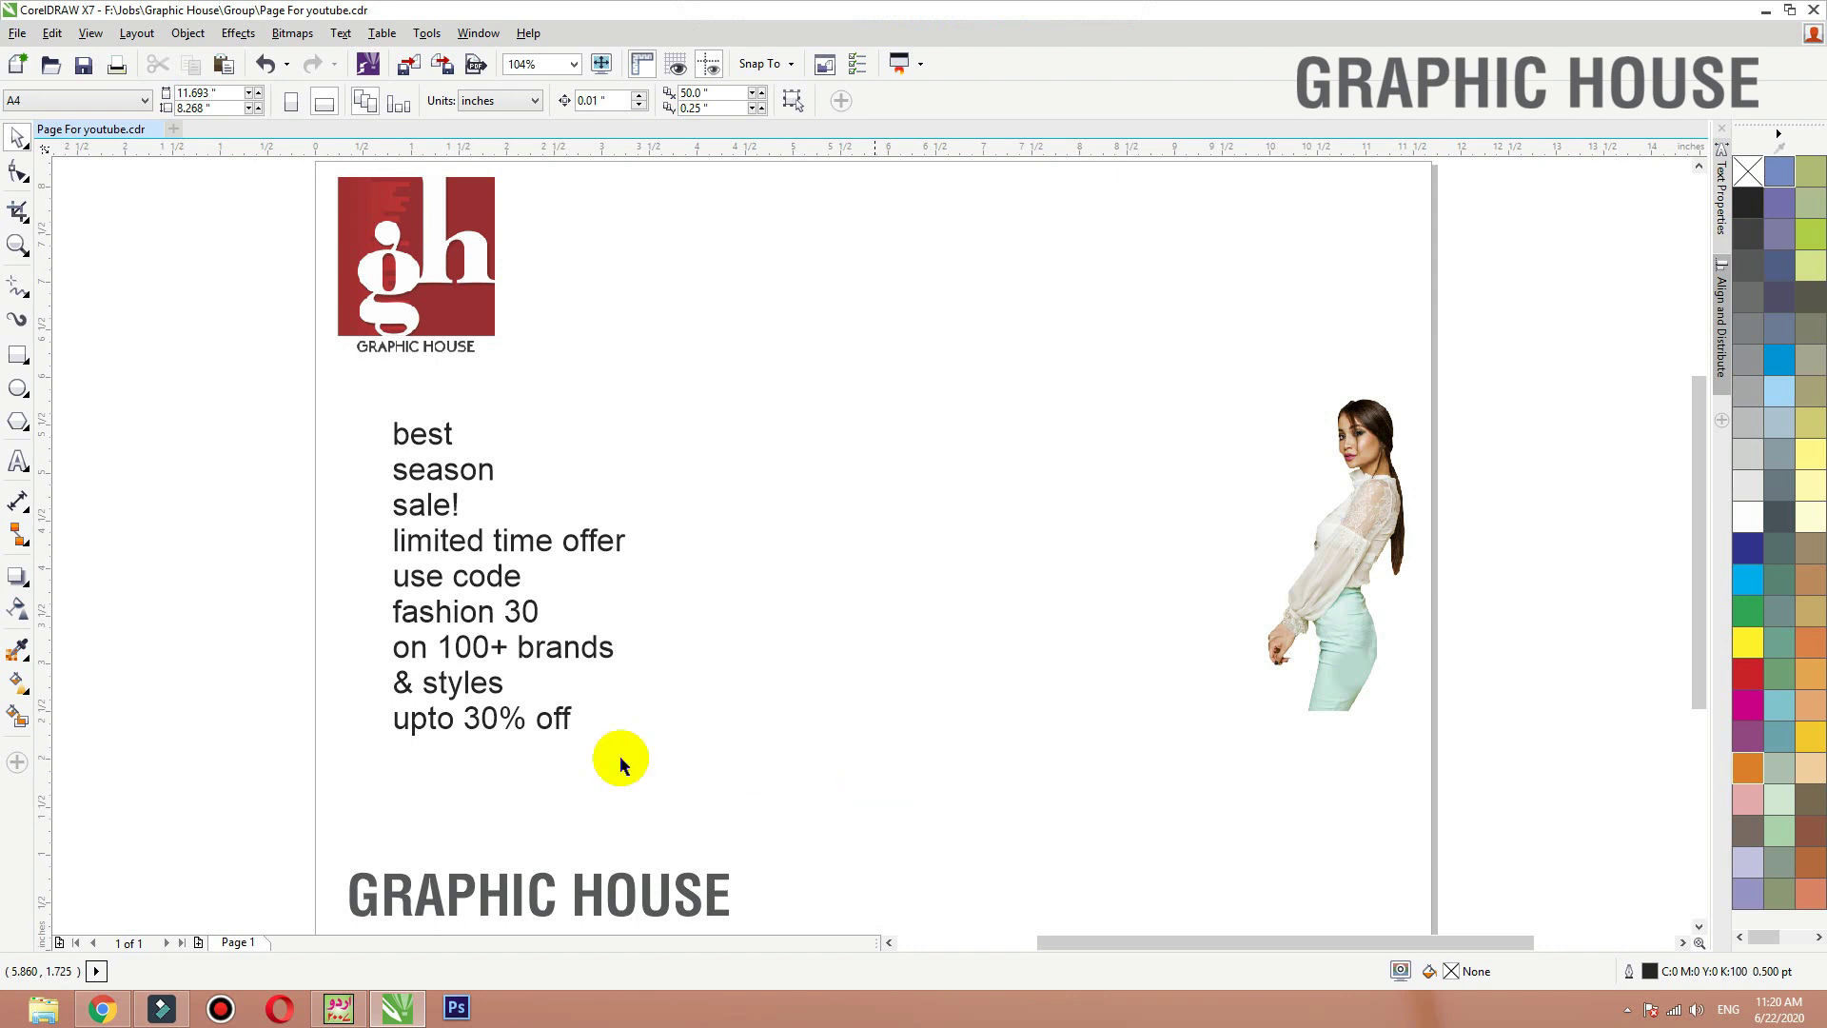
# Step: Draw a 4 by 4 inch square centred on the page, filled yellow (C0 M20 Y100 K0) with no outline
pyautogui.click(17, 354)
pyautogui.moveTo(624, 357); pyautogui.dragTo(854, 650)
pyautogui.doubleClick(197, 93)
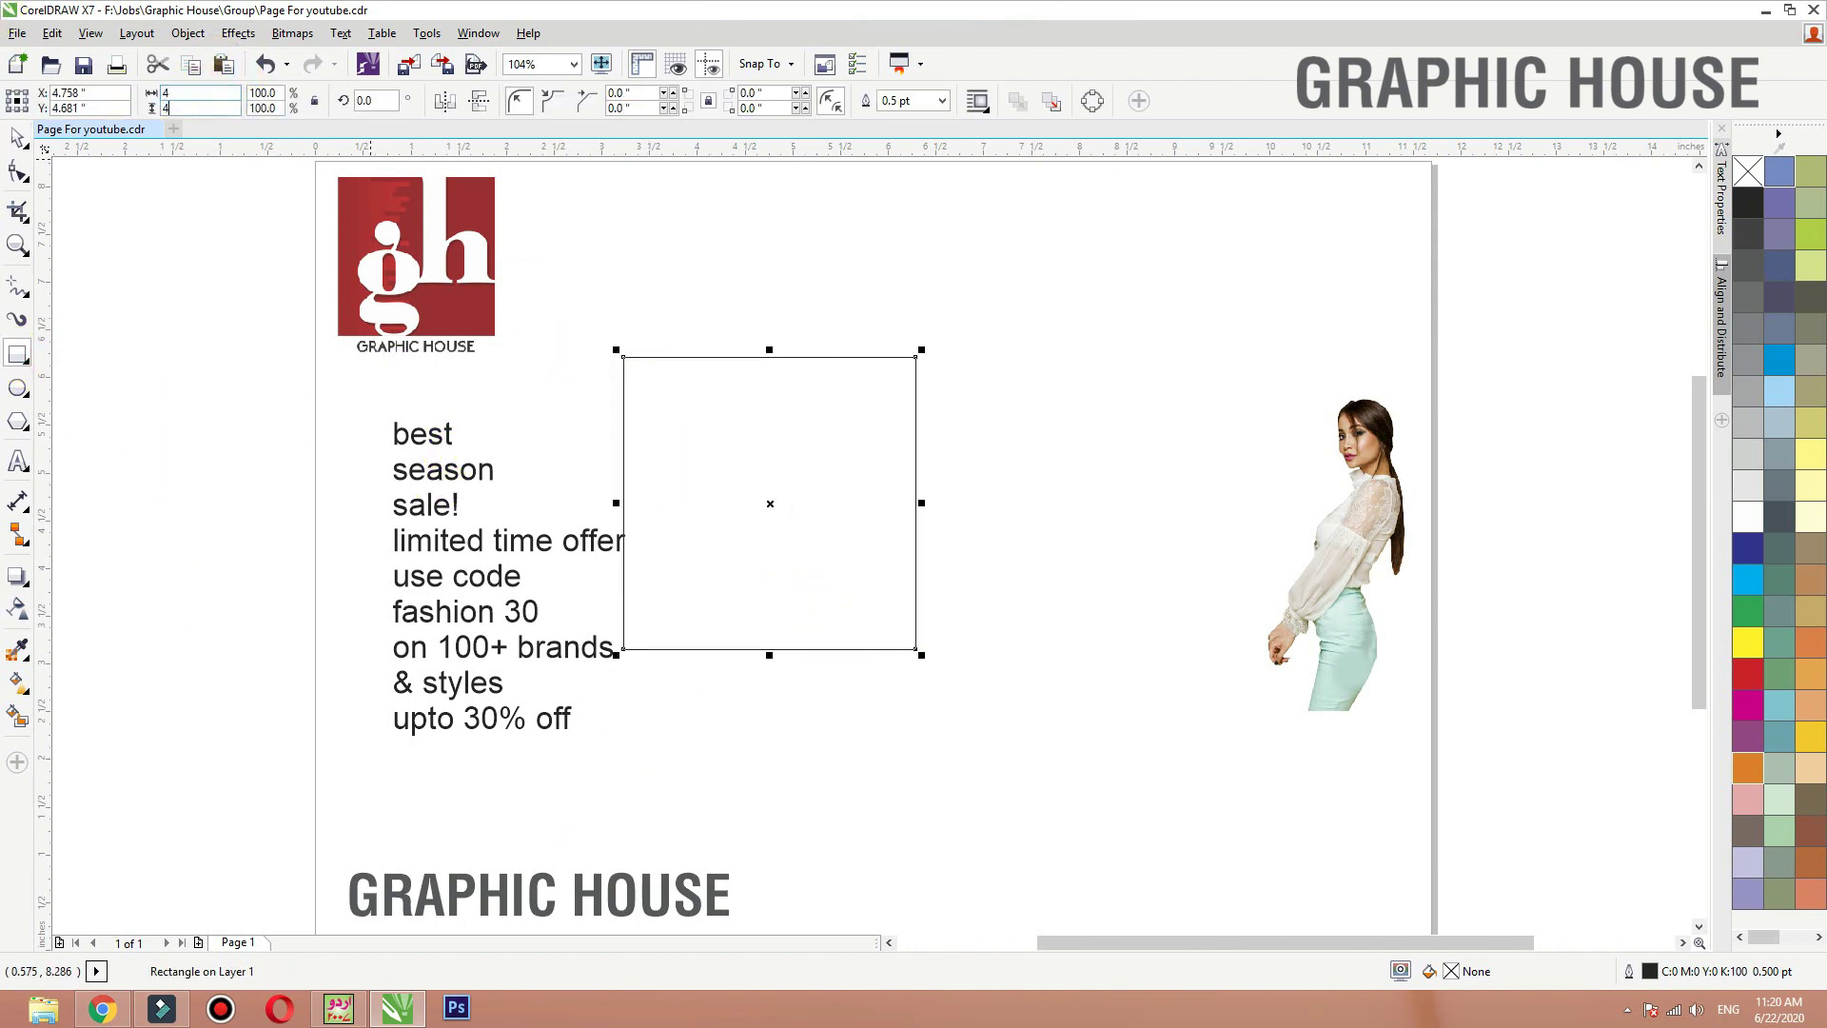
pyautogui.press('Return')
pyautogui.press('space')
pyautogui.press('p')
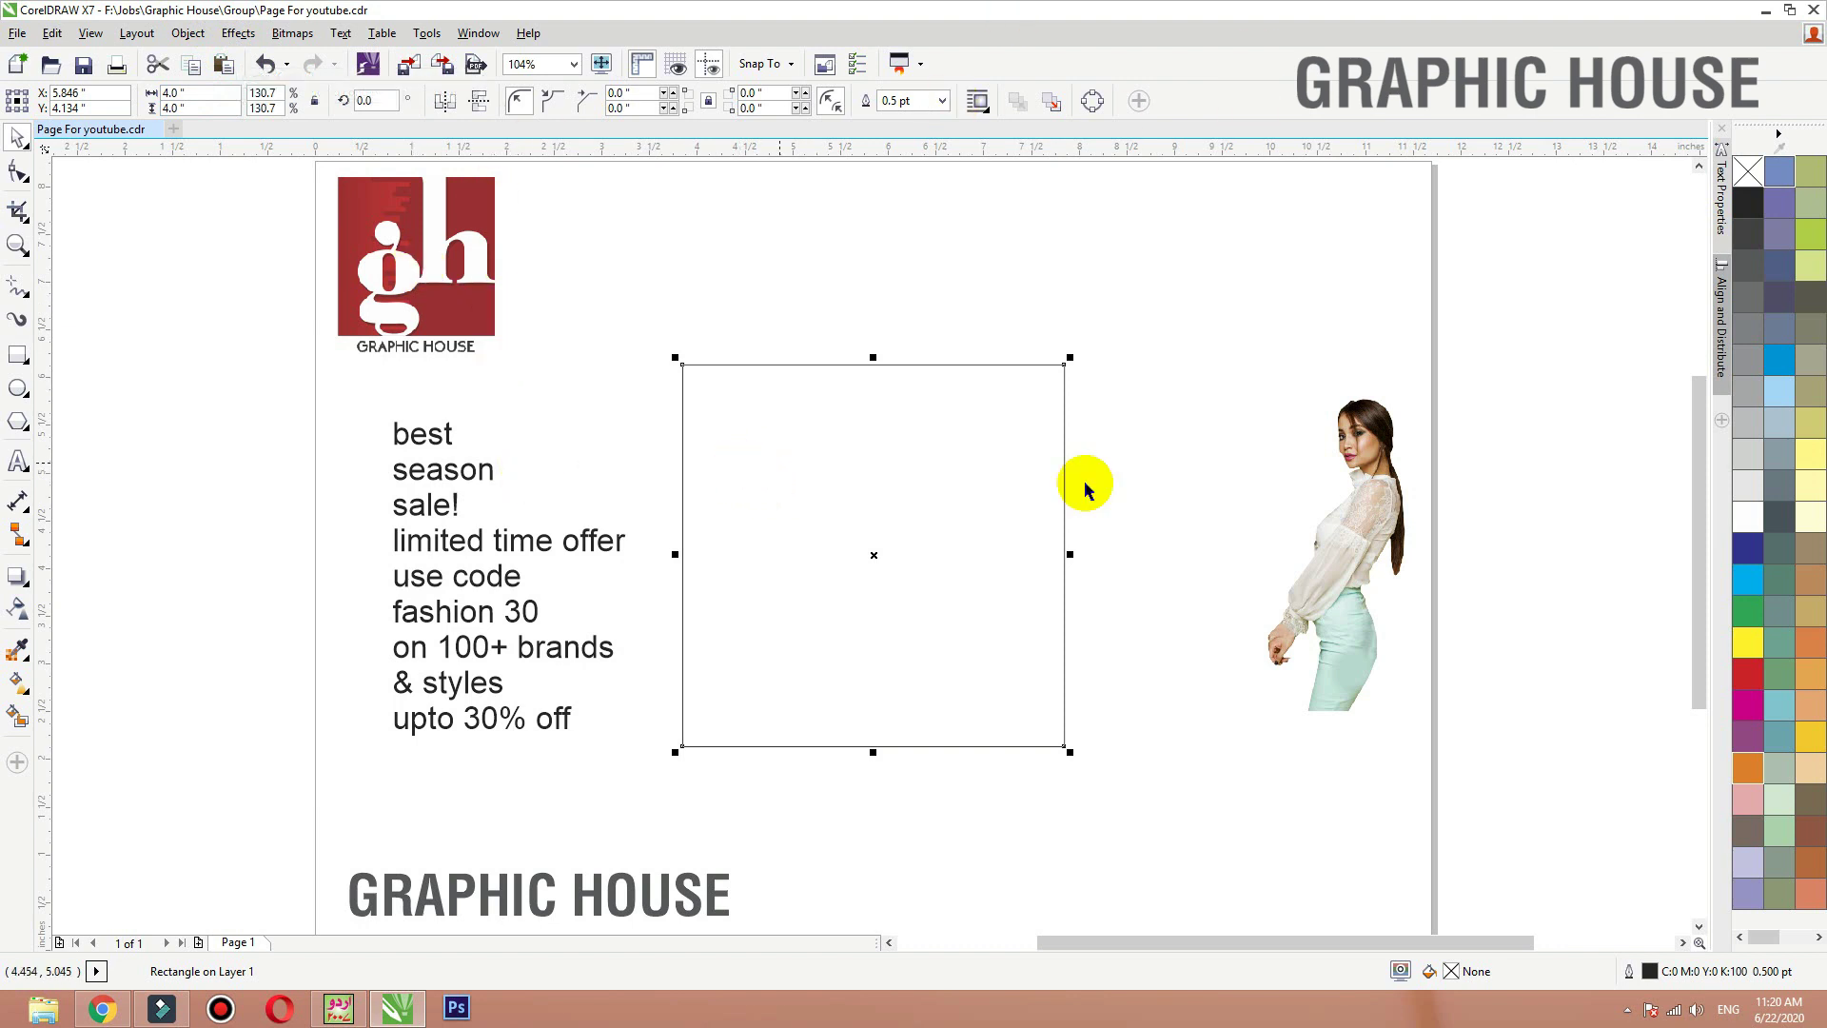
pyautogui.click(1810, 739)
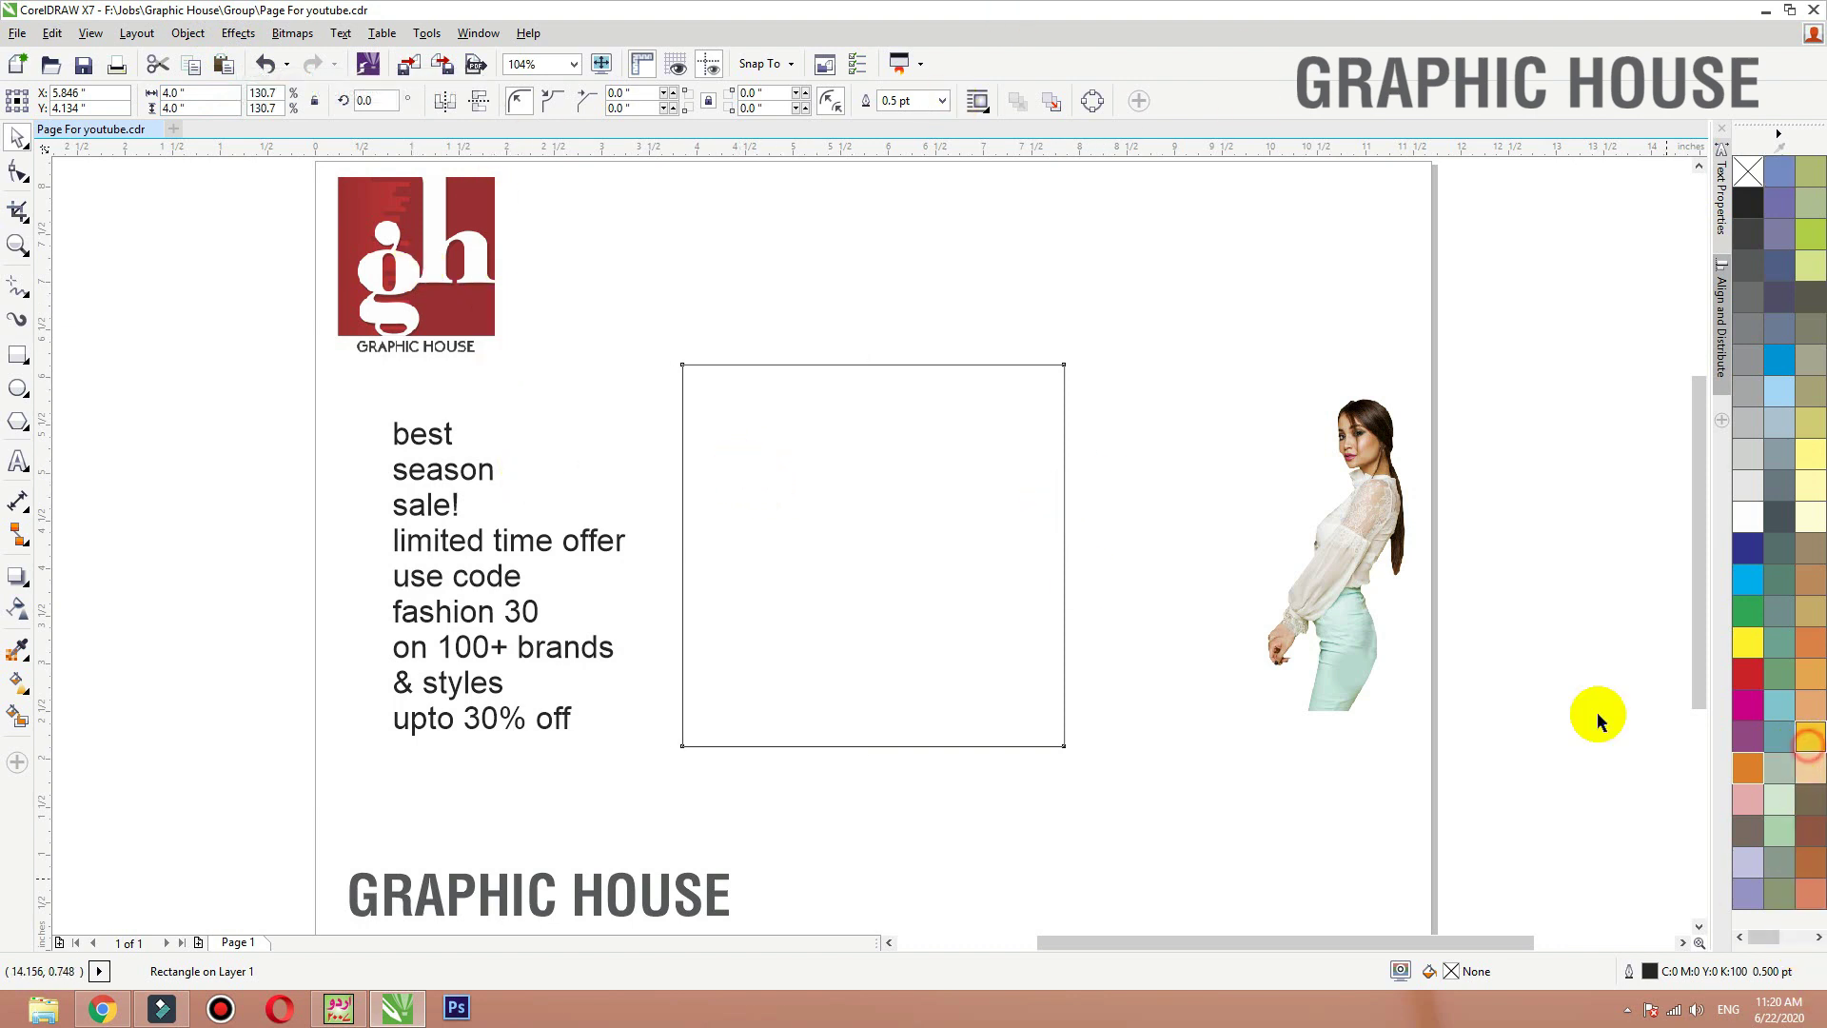
pyautogui.rightClick(1751, 171)
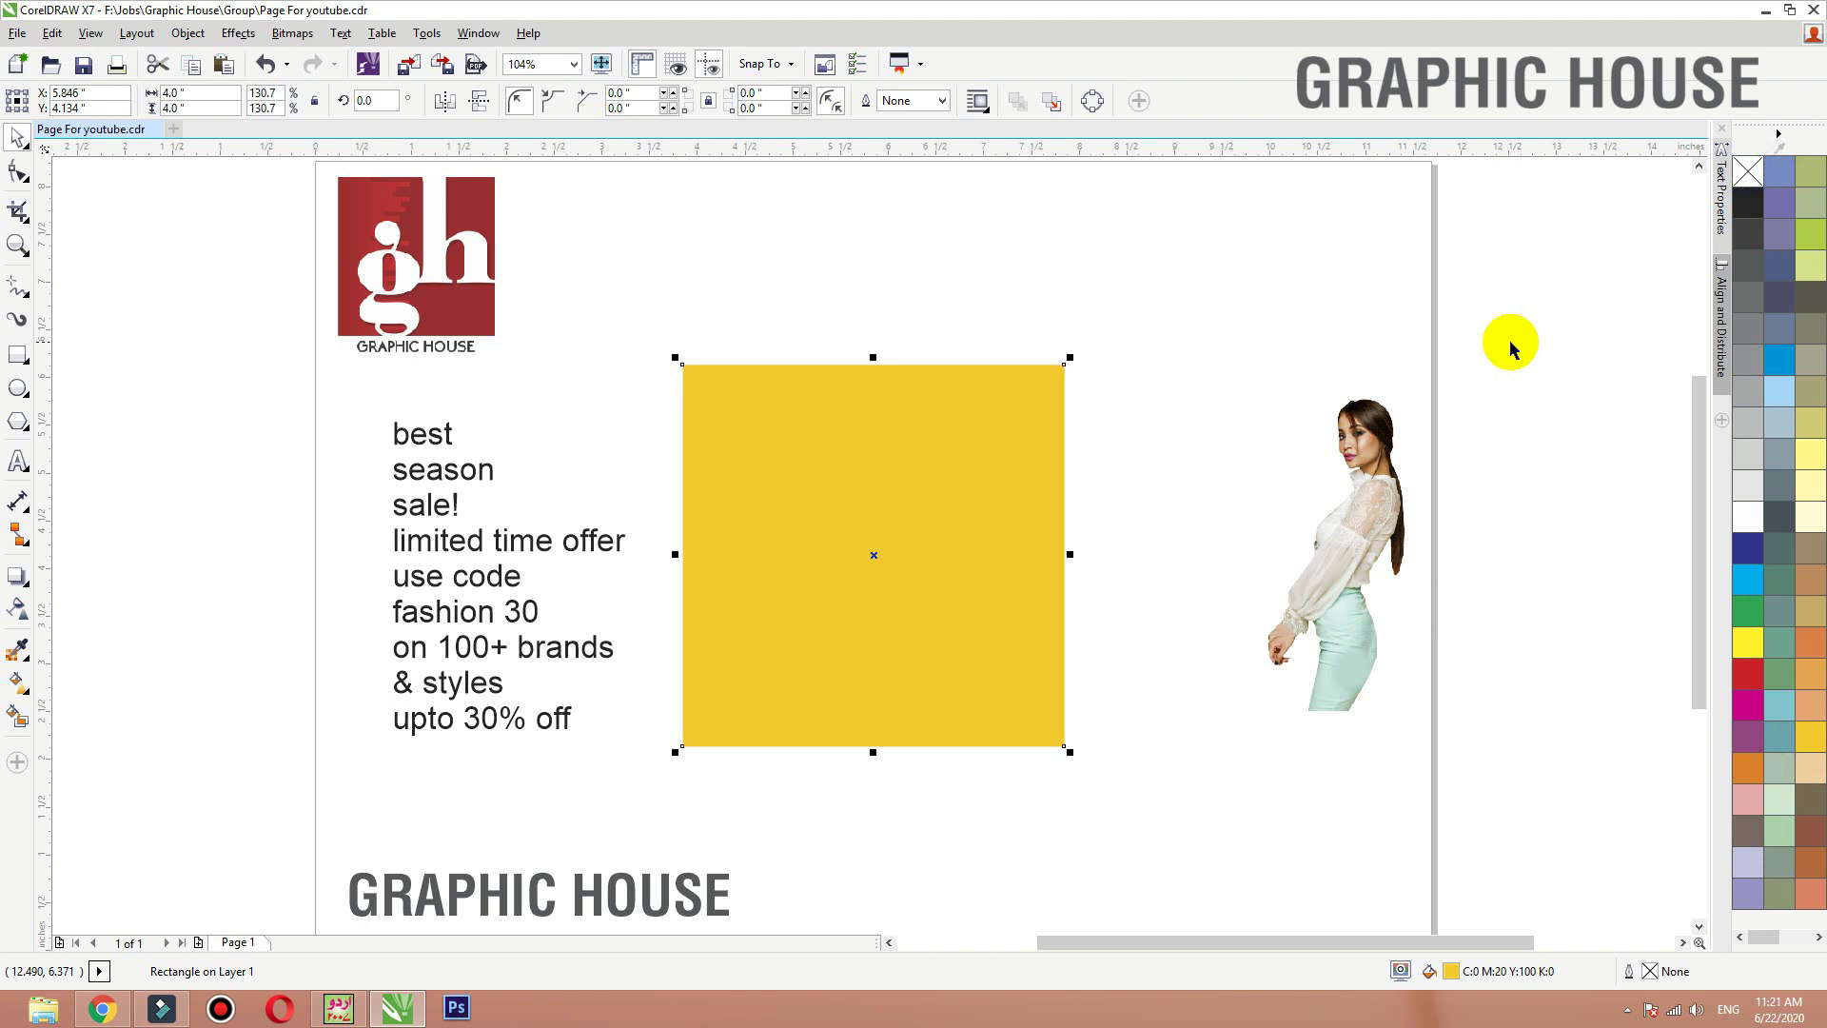
# Step: Place the woman's photo on the yellow square, in front of it, and centre the two on each other
pyautogui.moveTo(1370, 495); pyautogui.dragTo(1073, 521)
pyautogui.hotkey('shift', 'pageup')
pyautogui.click(1092, 506)
pyautogui.keyDown('shift'); pyautogui.click(1034, 509); pyautogui.keyUp('shift')
pyautogui.click(1327, 473)
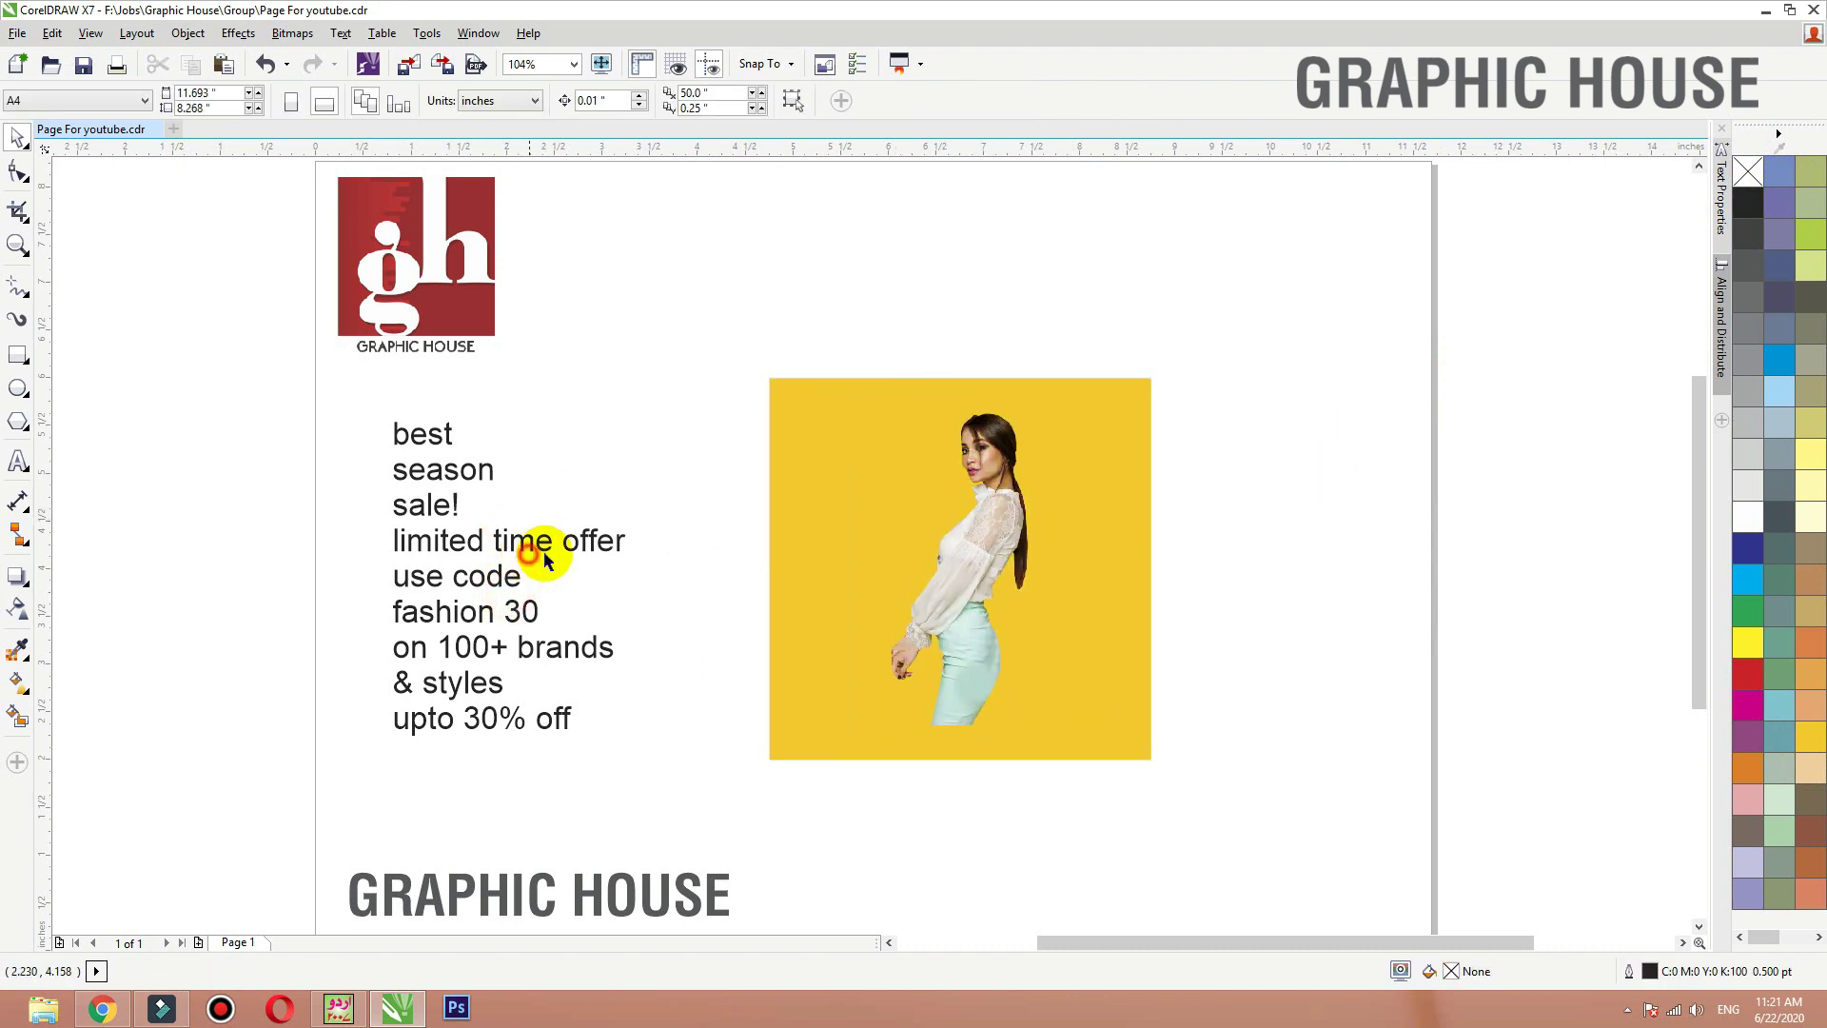
# Step: Cut "best season sale!" from the text block, paste it above as a separate text object, and reposition the remaining lines
pyautogui.moveTo(545, 545); pyautogui.dragTo(613, 556)
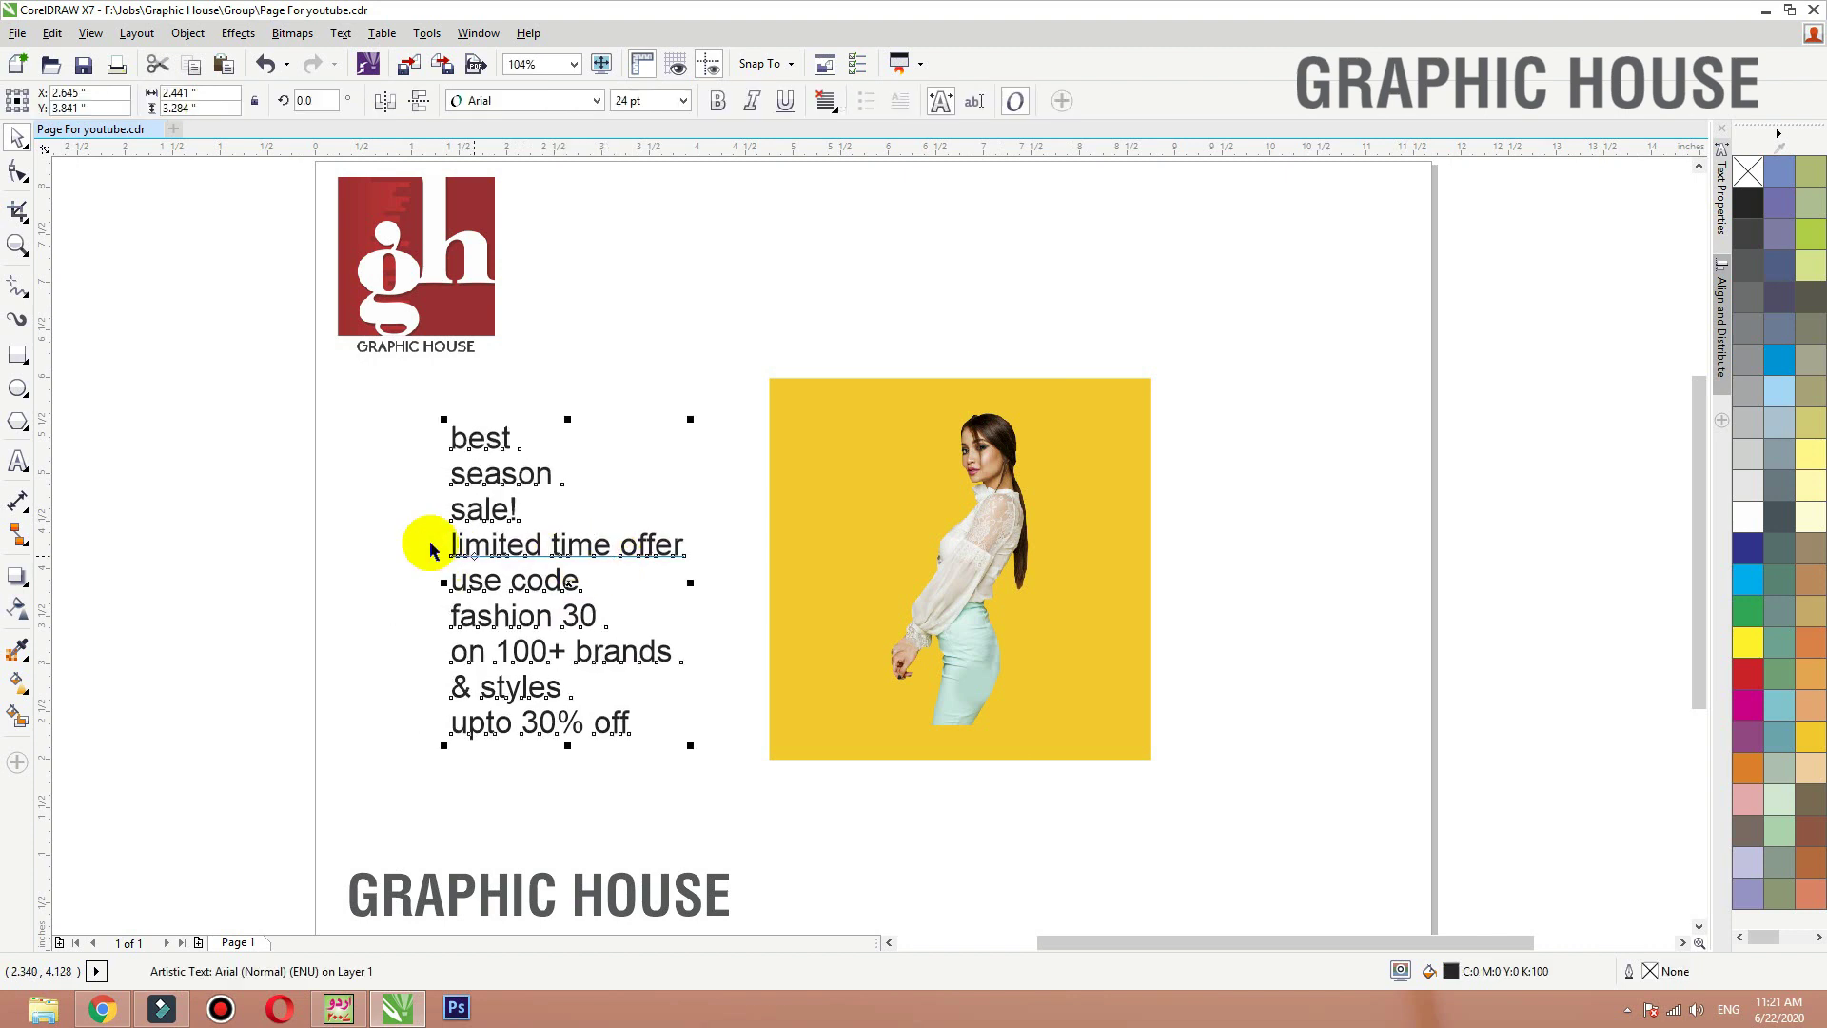
pyautogui.doubleClick(519, 519)
pyautogui.moveTo(519, 517); pyautogui.dragTo(443, 439)
pyautogui.hotkey('ctrl', 'x')
pyautogui.click(661, 366)
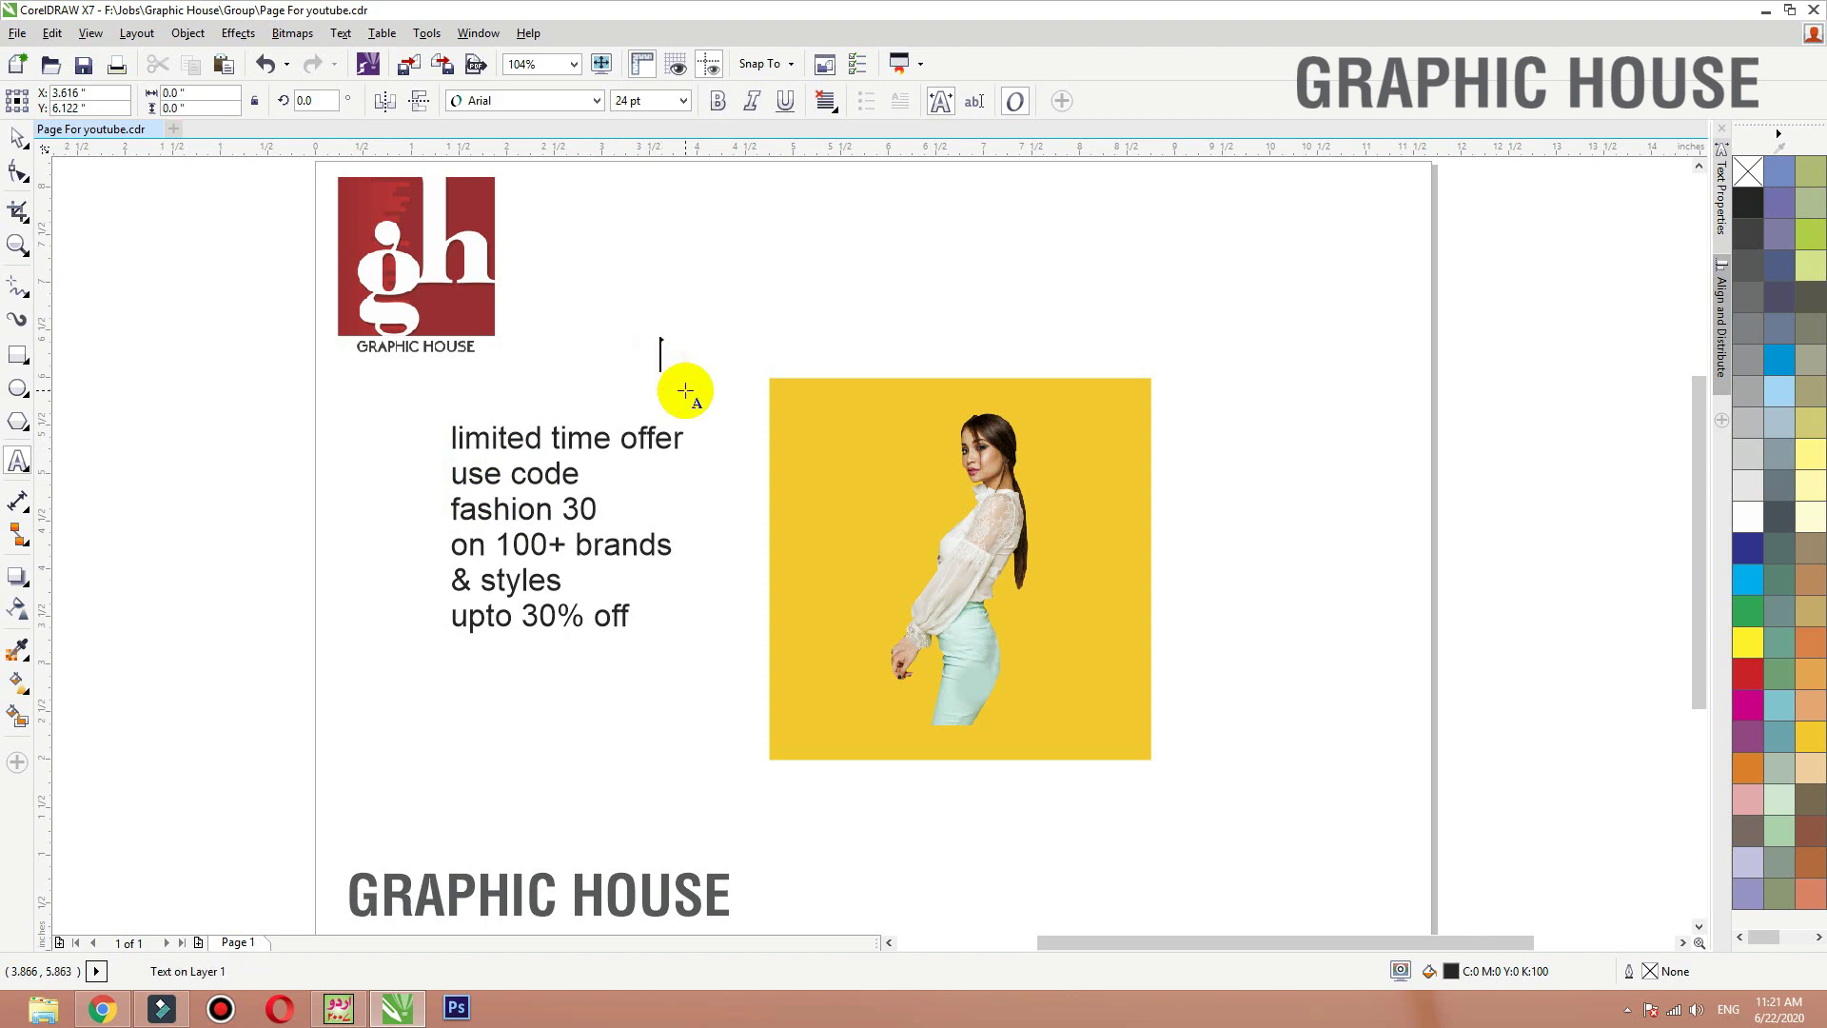
pyautogui.hotkey('ctrl', 'v')
pyautogui.click(17, 142)
pyautogui.moveTo(512, 439); pyautogui.dragTo(543, 519)
# Step: Cut "upto 30% off" from the text block and paste it as a separate text object above the yellow square
pyautogui.doubleClick(650, 694)
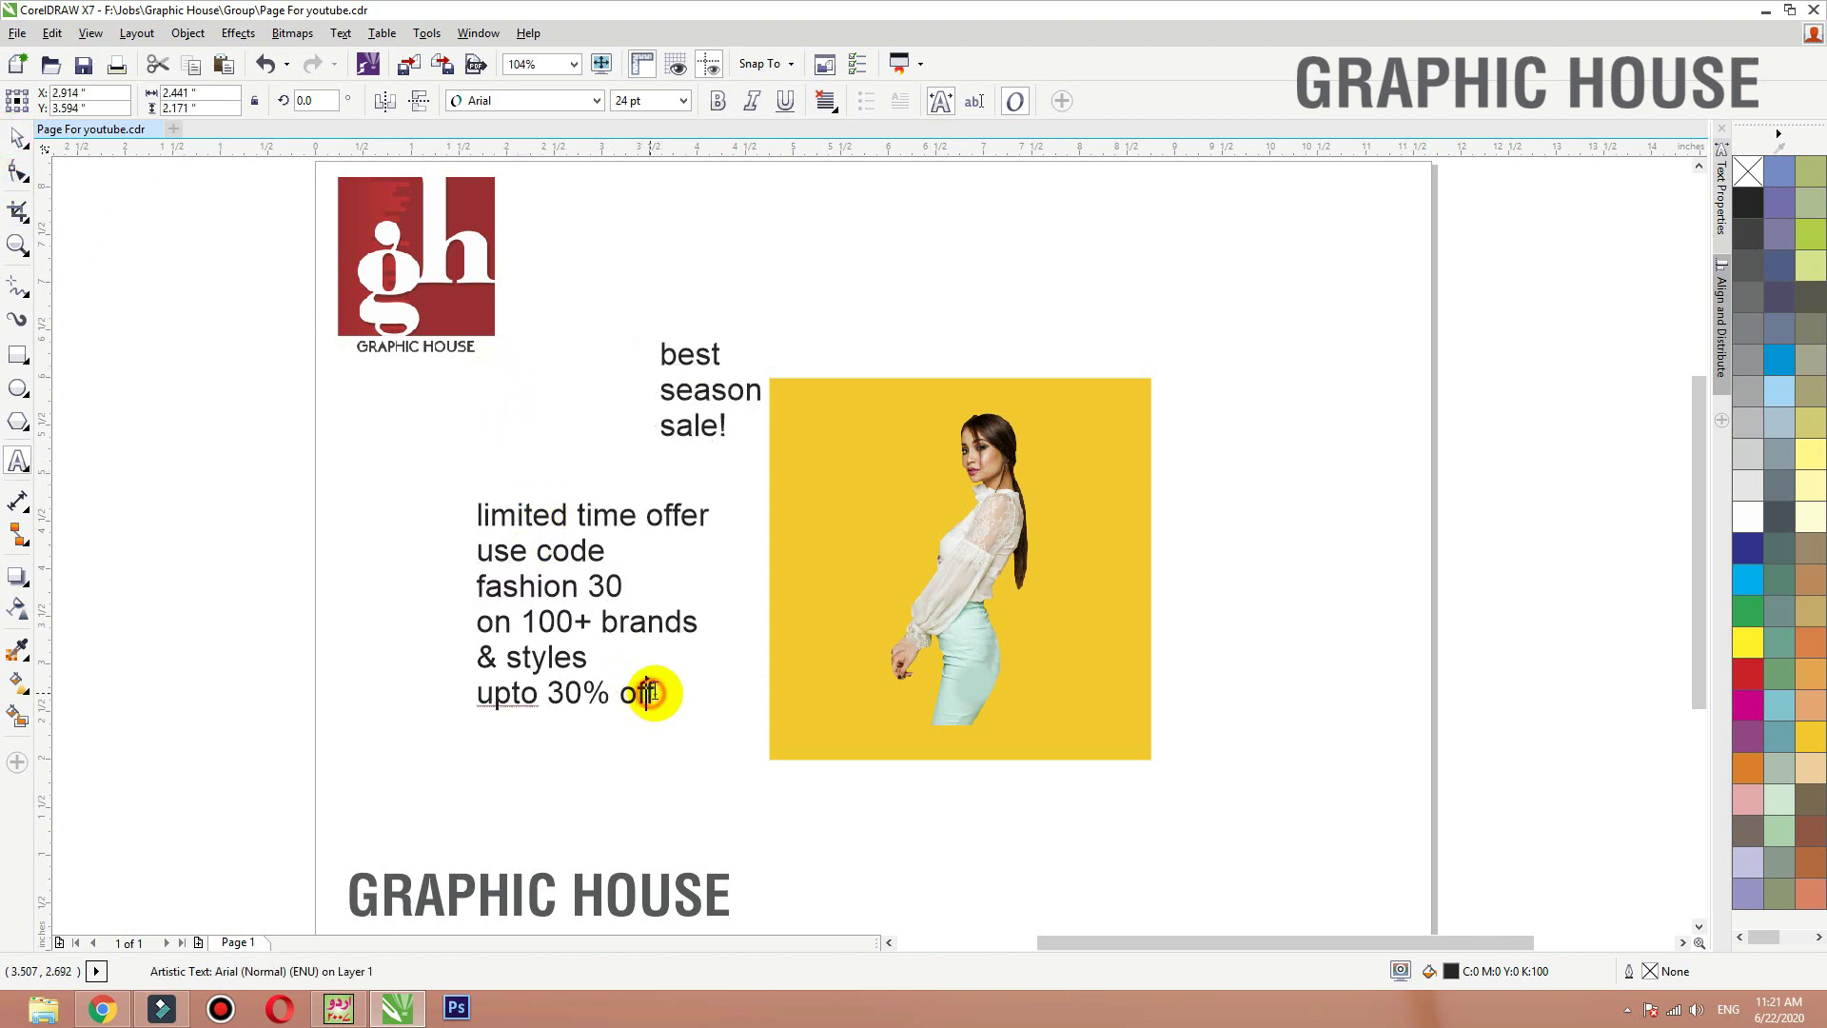
pyautogui.moveTo(650, 694); pyautogui.dragTo(459, 692)
pyautogui.press('Delete')
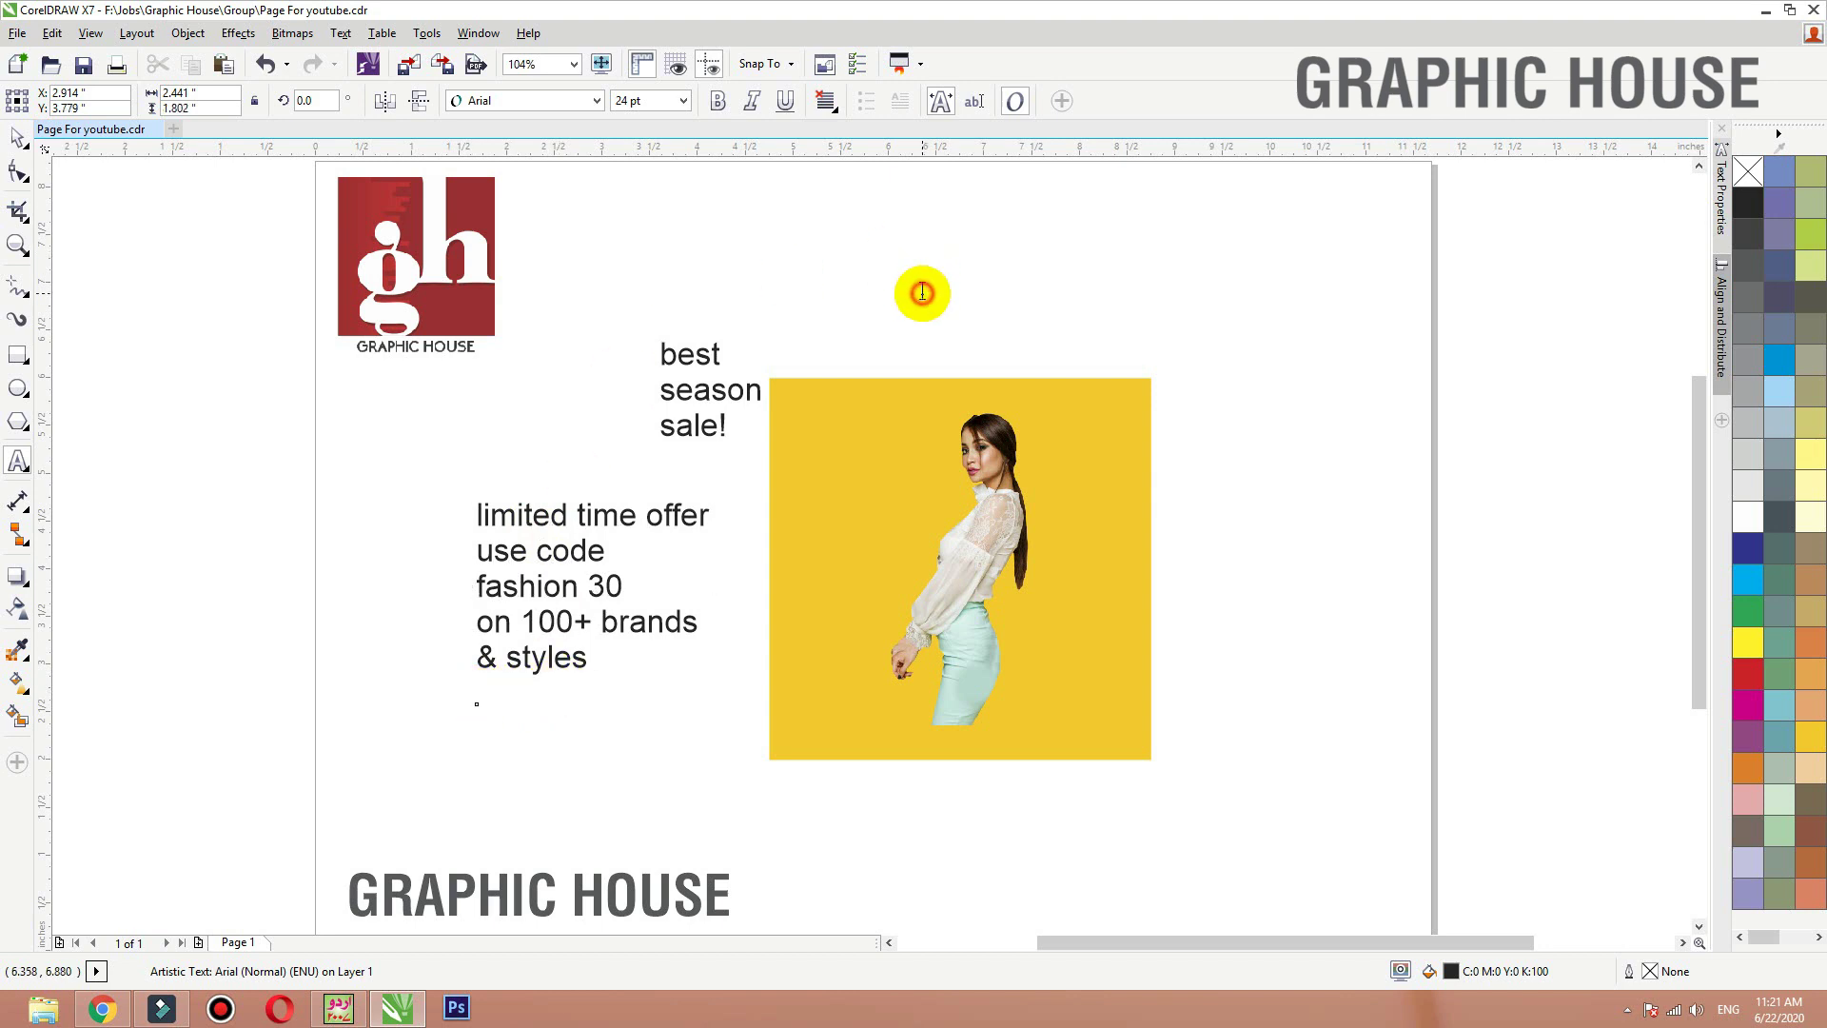
pyautogui.click(922, 293)
pyautogui.hotkey('ctrl', 'v')
pyautogui.click(12, 133)
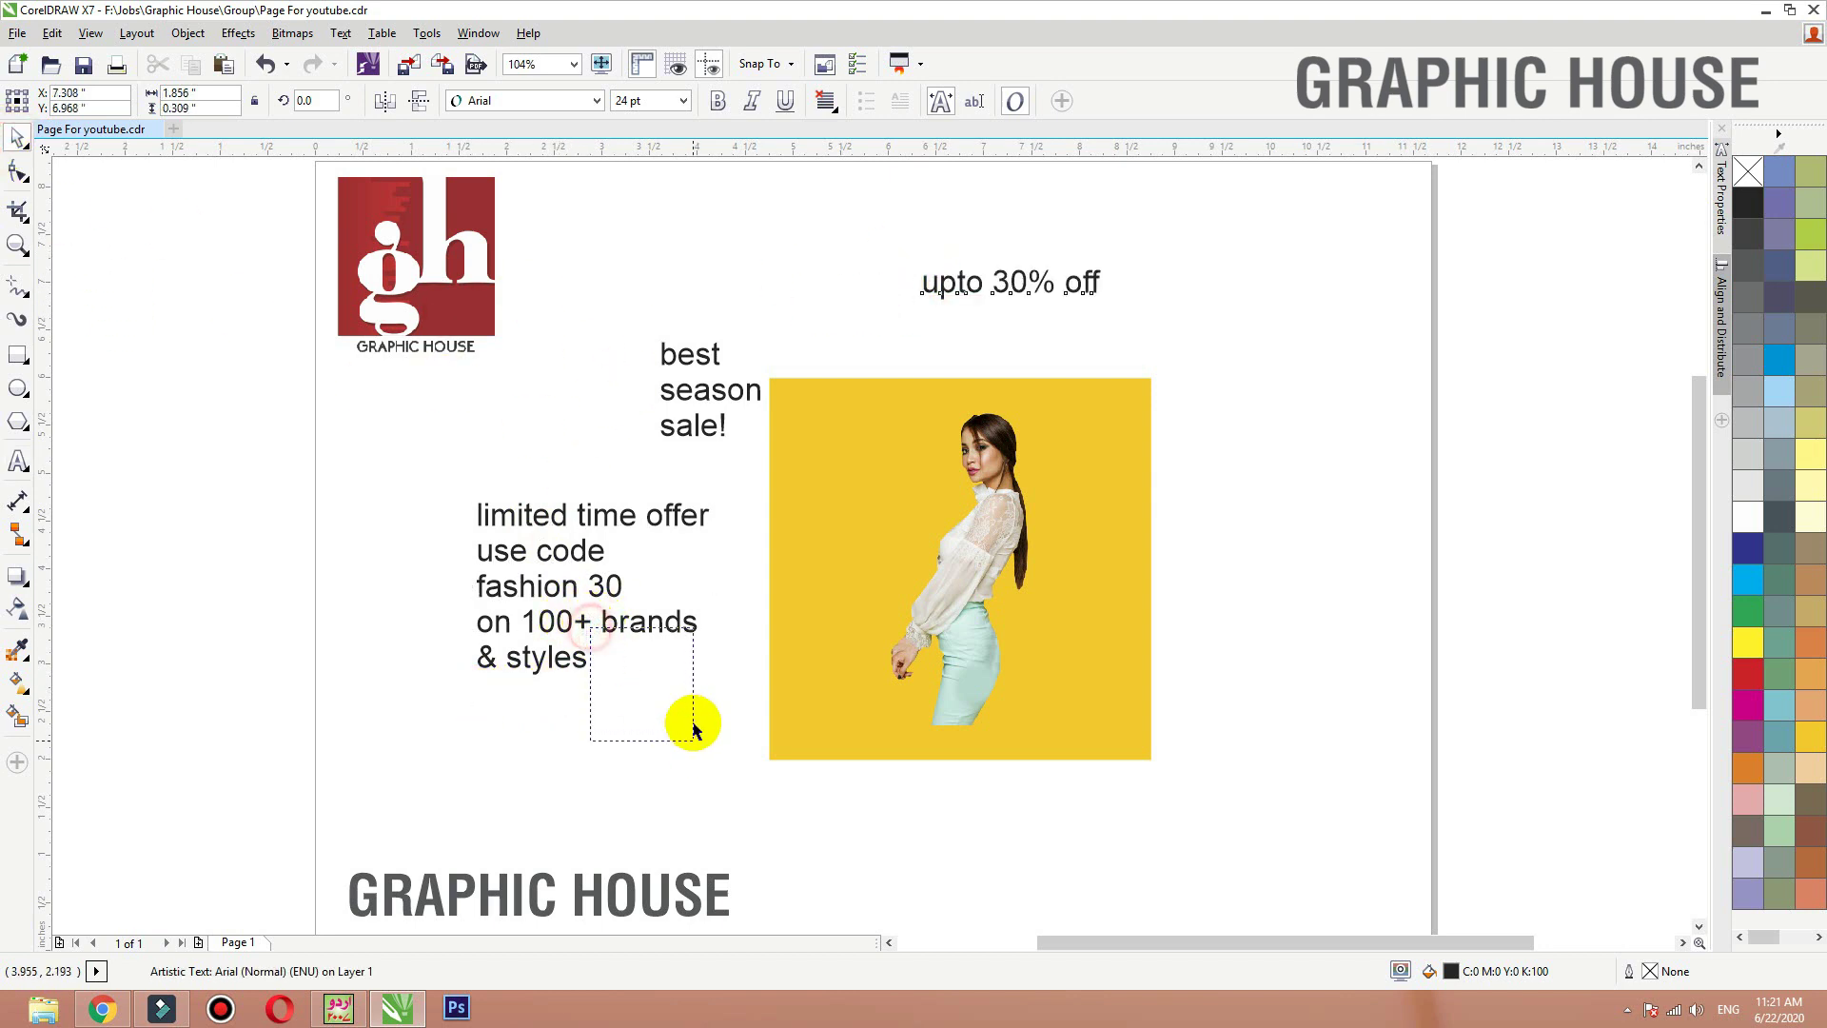
# Step: Shrink the remaining "limited time offer" text block and place it beside the lower part of the yellow square
pyautogui.moveTo(693, 723); pyautogui.dragTo(691, 715)
pyautogui.moveTo(647, 621); pyautogui.dragTo(698, 691)
pyautogui.moveTo(764, 571); pyautogui.dragTo(661, 588)
pyautogui.click(558, 514)
# Step: Set all three text objects to the Kozuka Gothic Pr6N B font and move the "limited time offer" block up beside the square
pyautogui.moveTo(1154, 269); pyautogui.dragTo(838, 361)
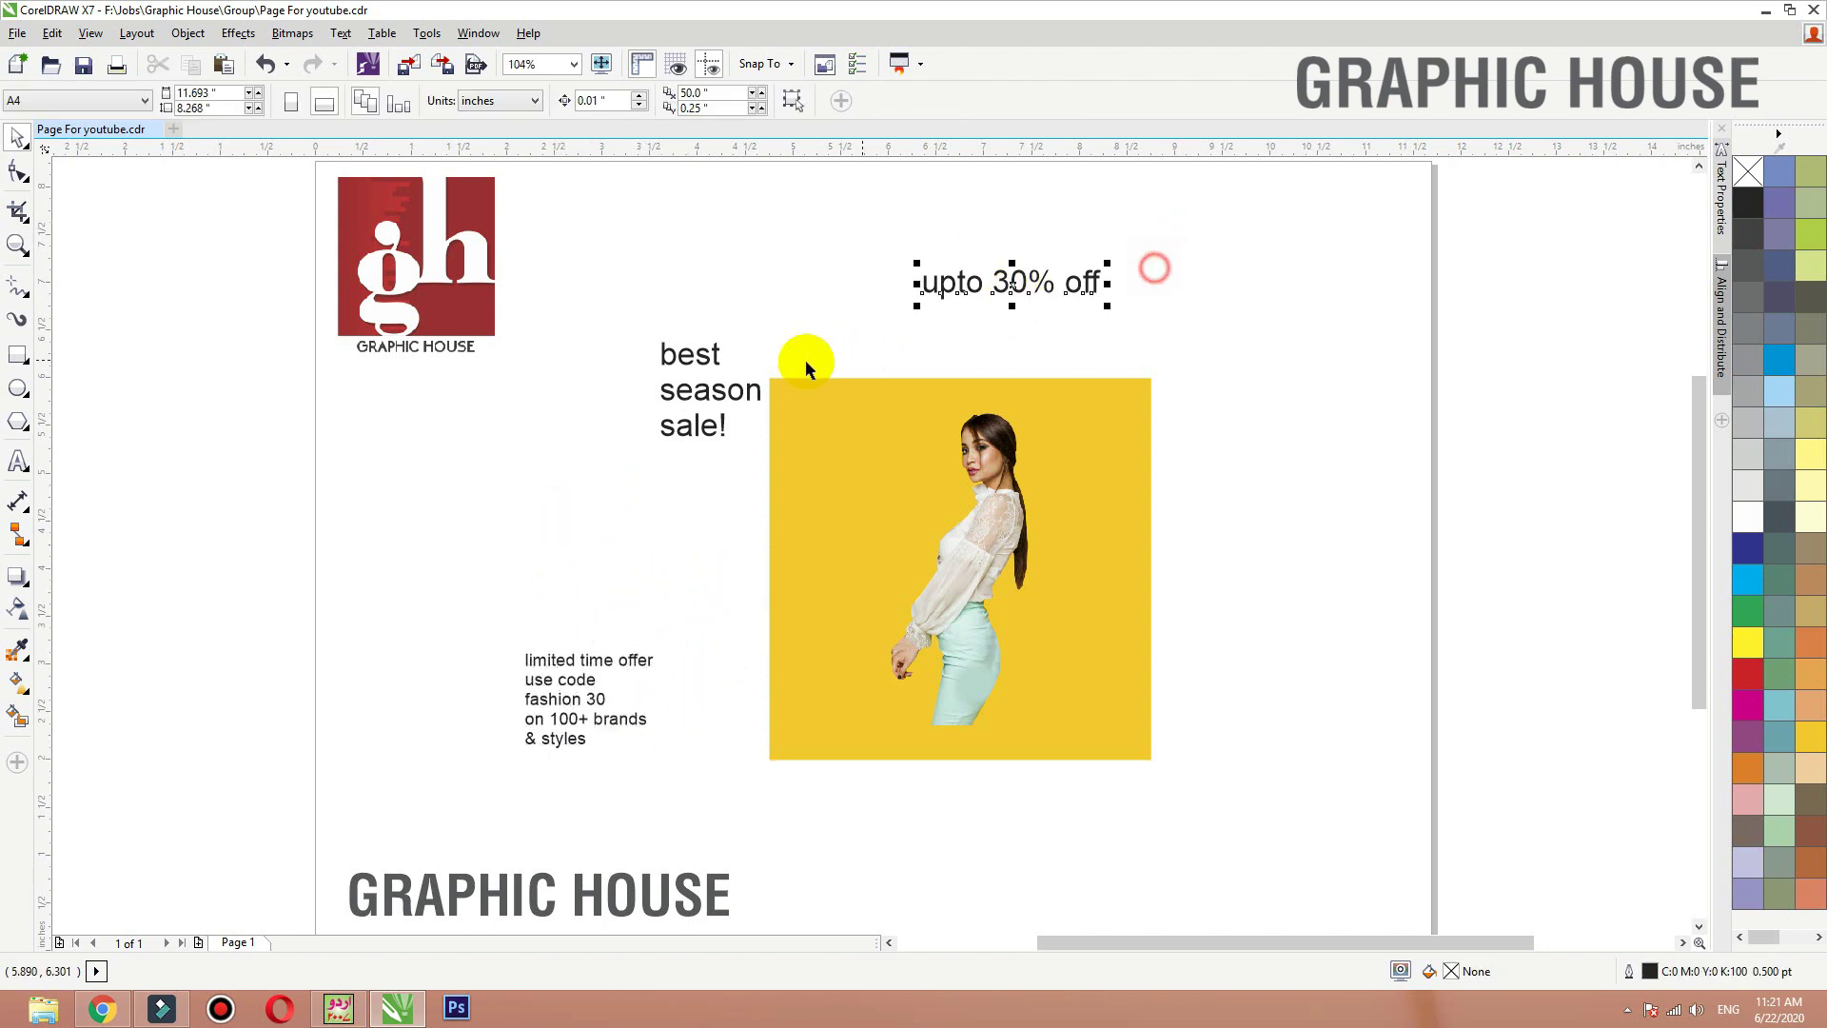
pyautogui.keyDown('shift'); pyautogui.click(693, 406); pyautogui.keyUp('shift')
pyautogui.keyDown('shift'); pyautogui.click(596, 657); pyautogui.keyUp('shift')
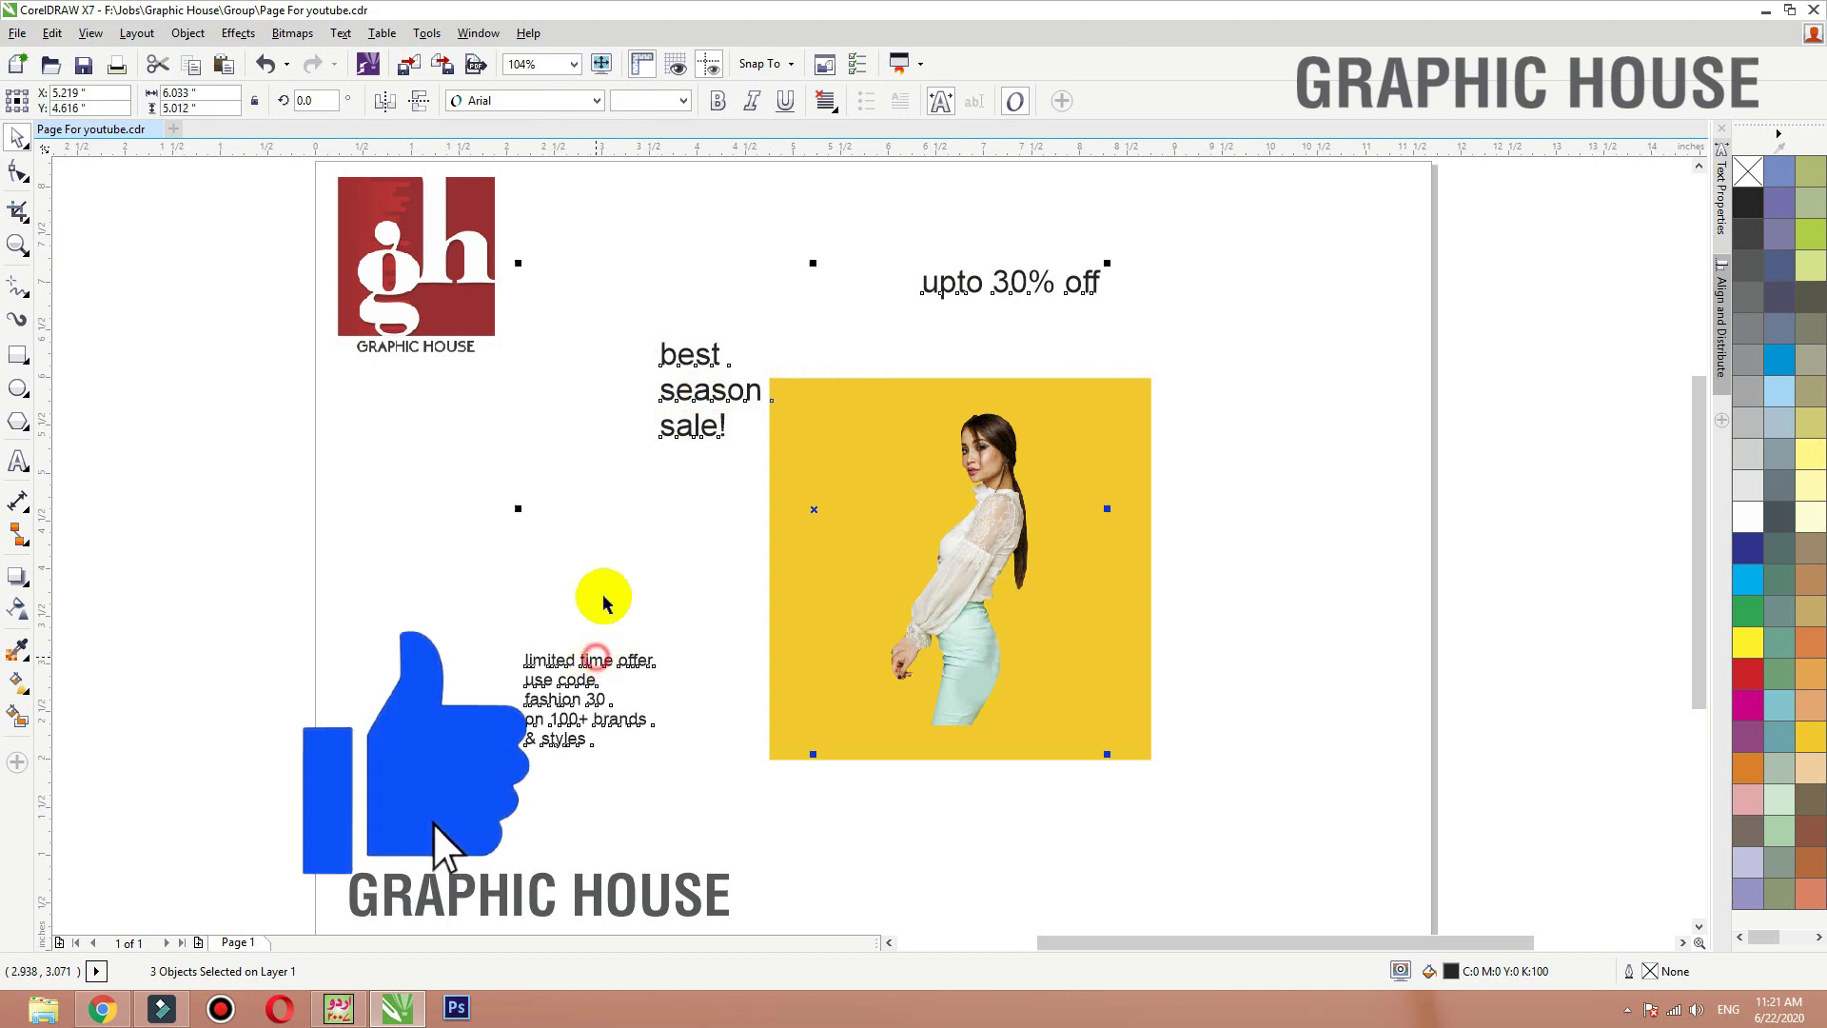
pyautogui.click(488, 105)
pyautogui.click(548, 170)
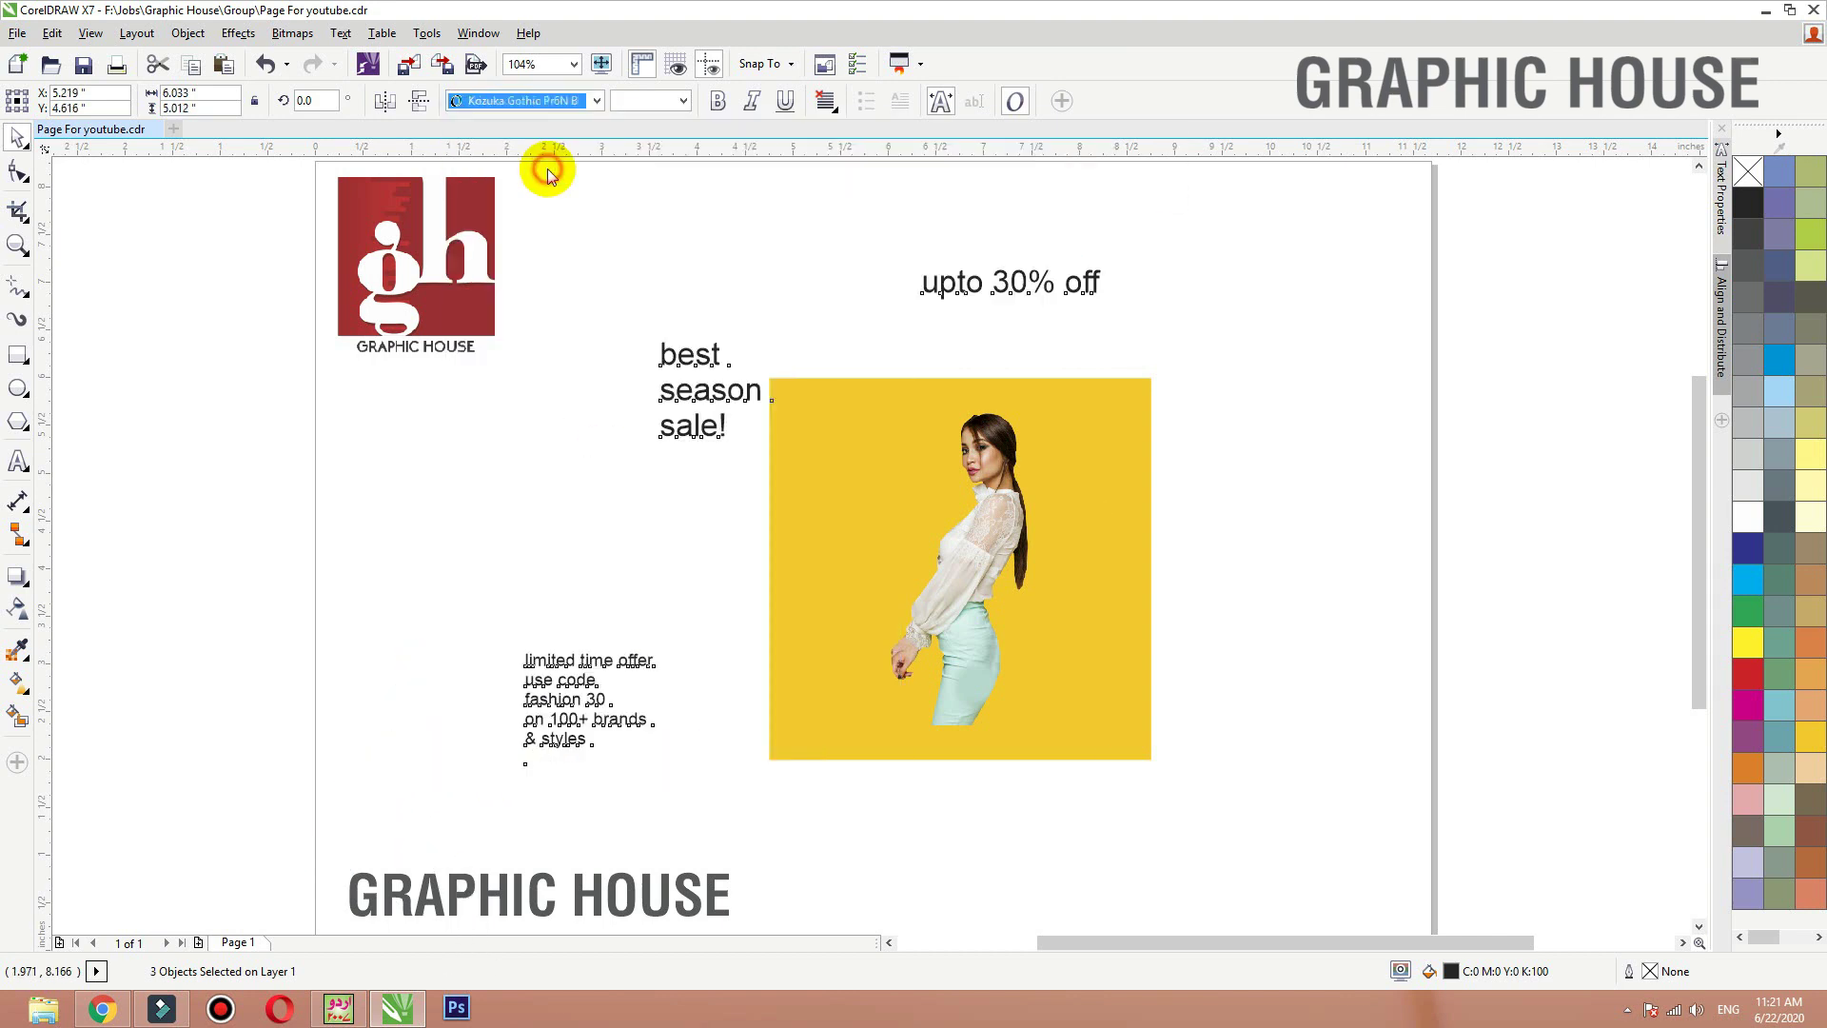
pyautogui.click(546, 221)
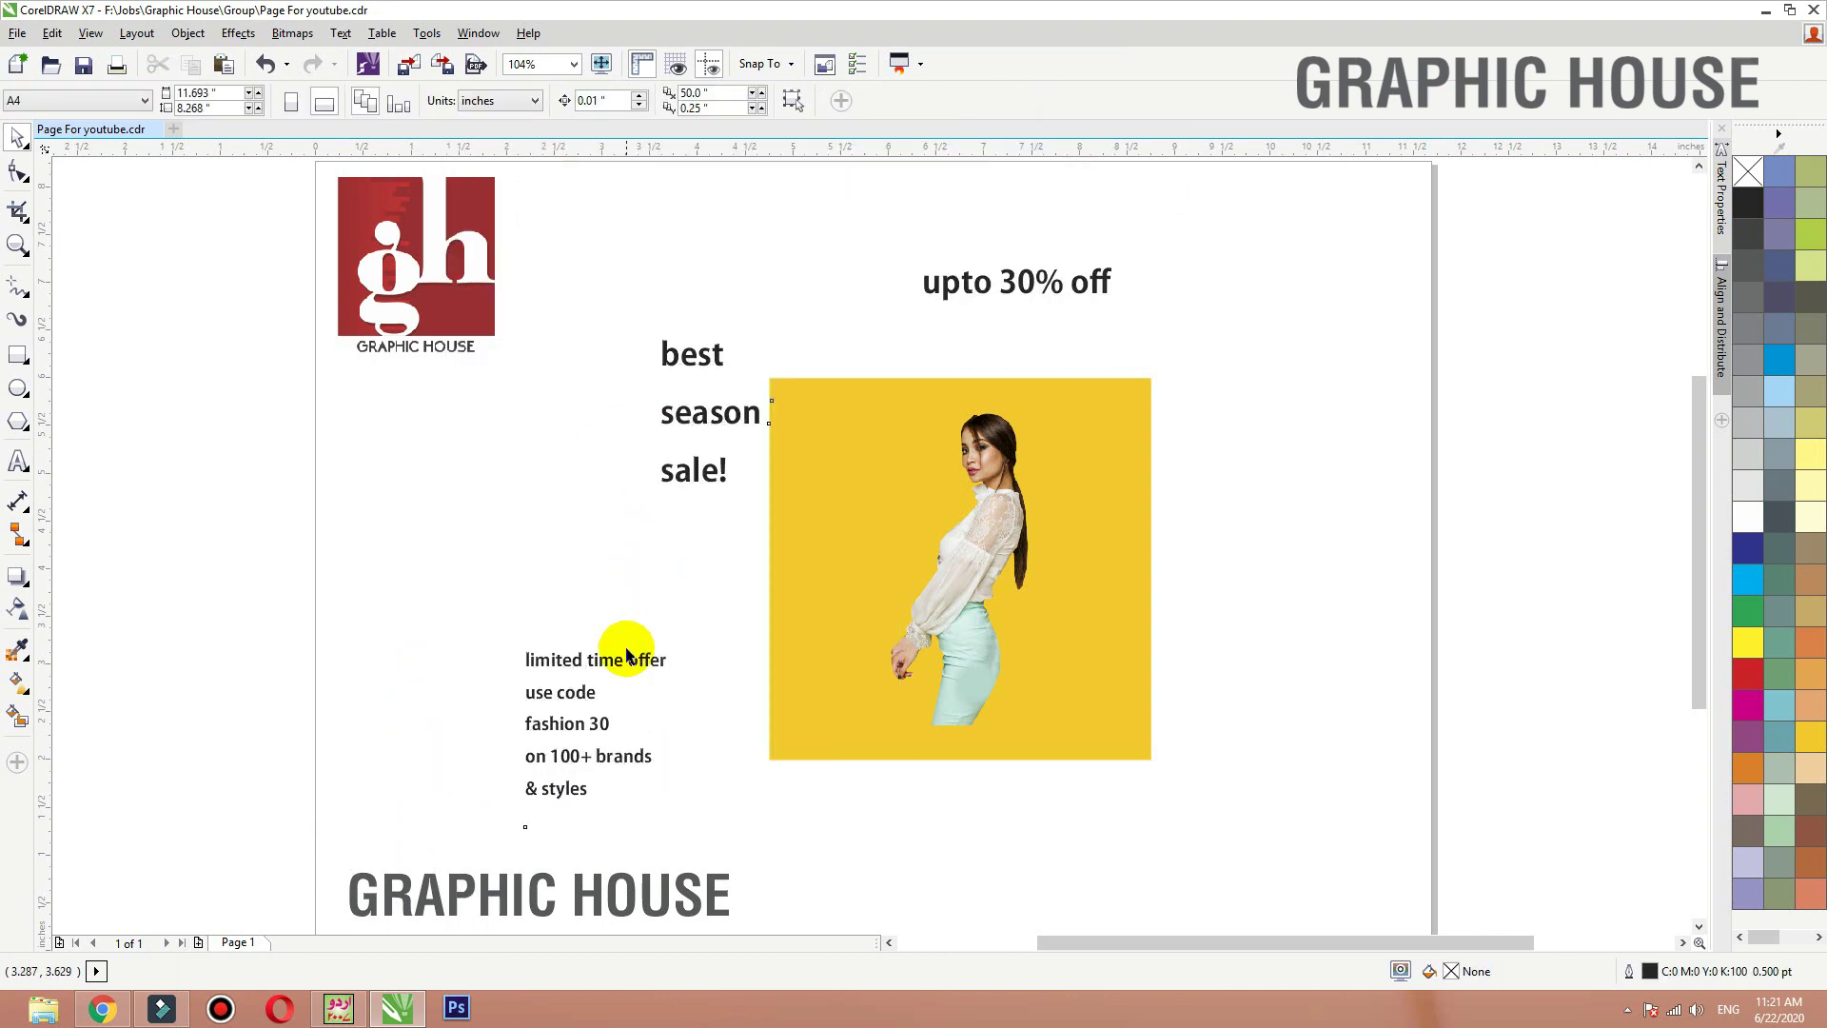
pyautogui.moveTo(630, 661); pyautogui.dragTo(686, 577)
# Step: Add a one-step inside contour with an offset of about 0.116 inch to the yellow square and break it apart
pyautogui.click(811, 488)
pyautogui.hotkey('shift', 'F2')
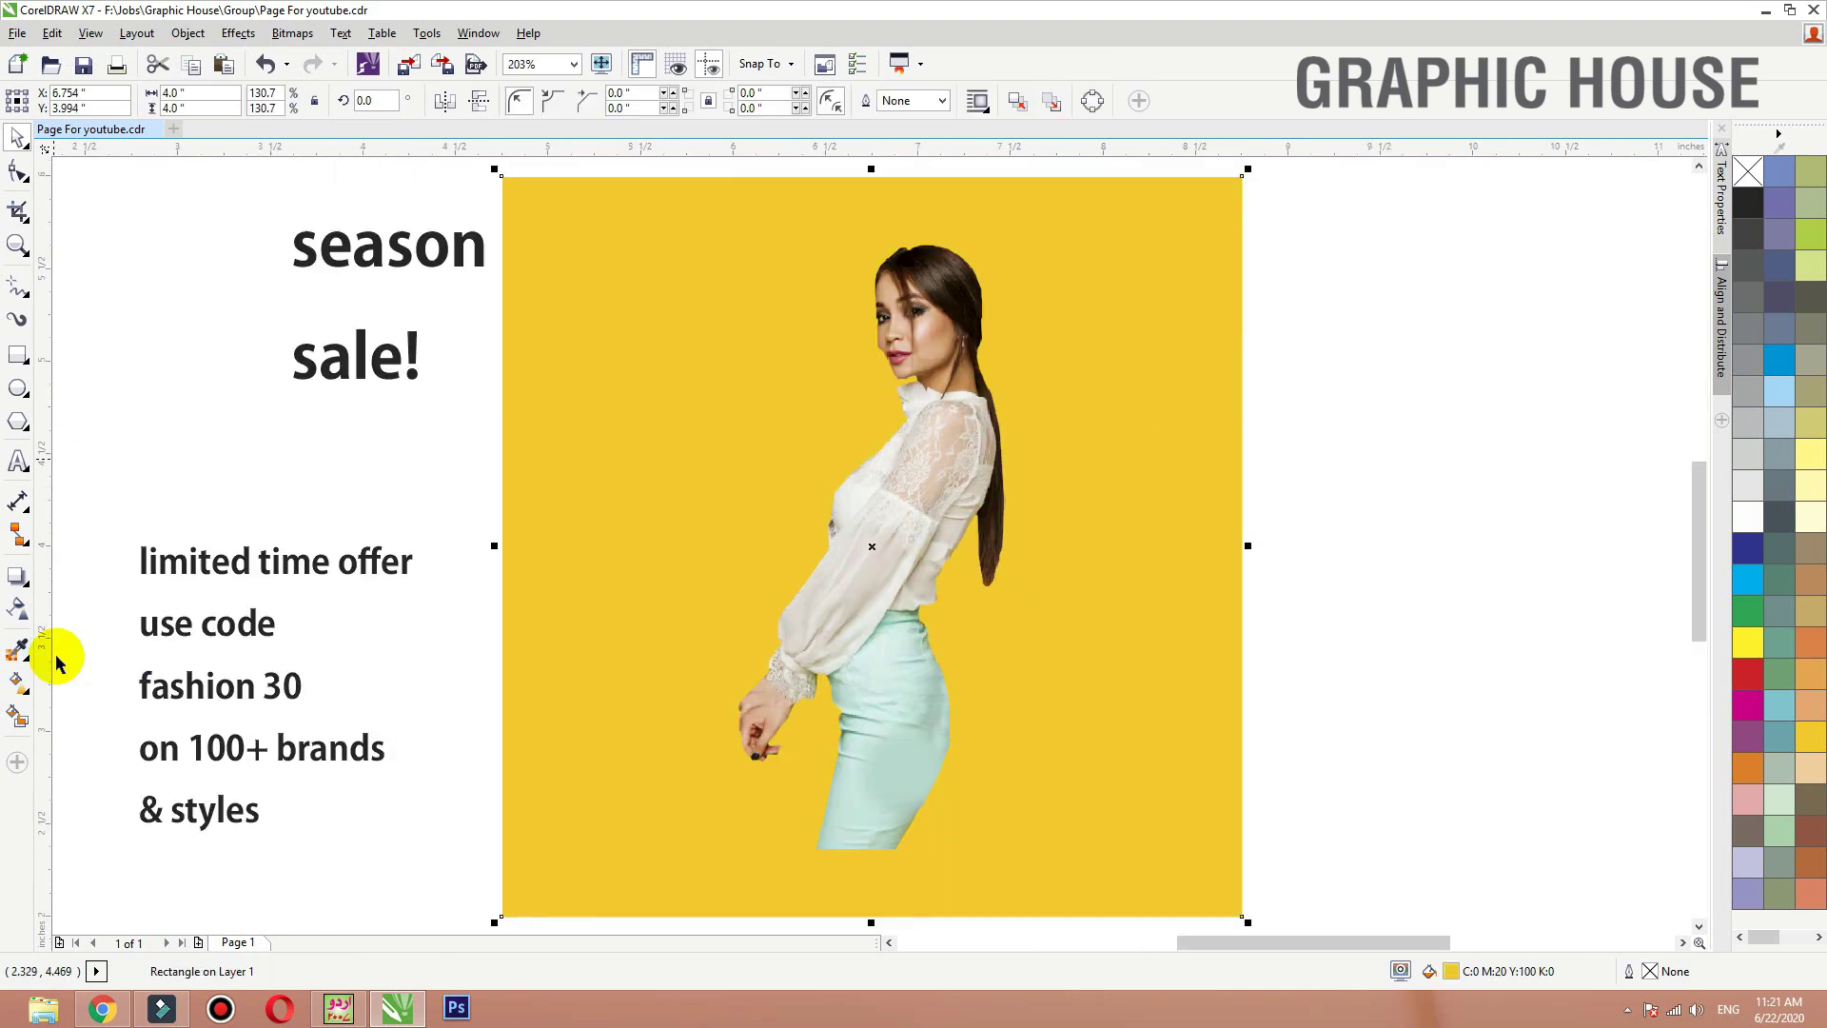
pyautogui.click(25, 584)
pyautogui.click(82, 600)
pyautogui.moveTo(519, 307); pyautogui.dragTo(524, 314)
pyautogui.press('space')
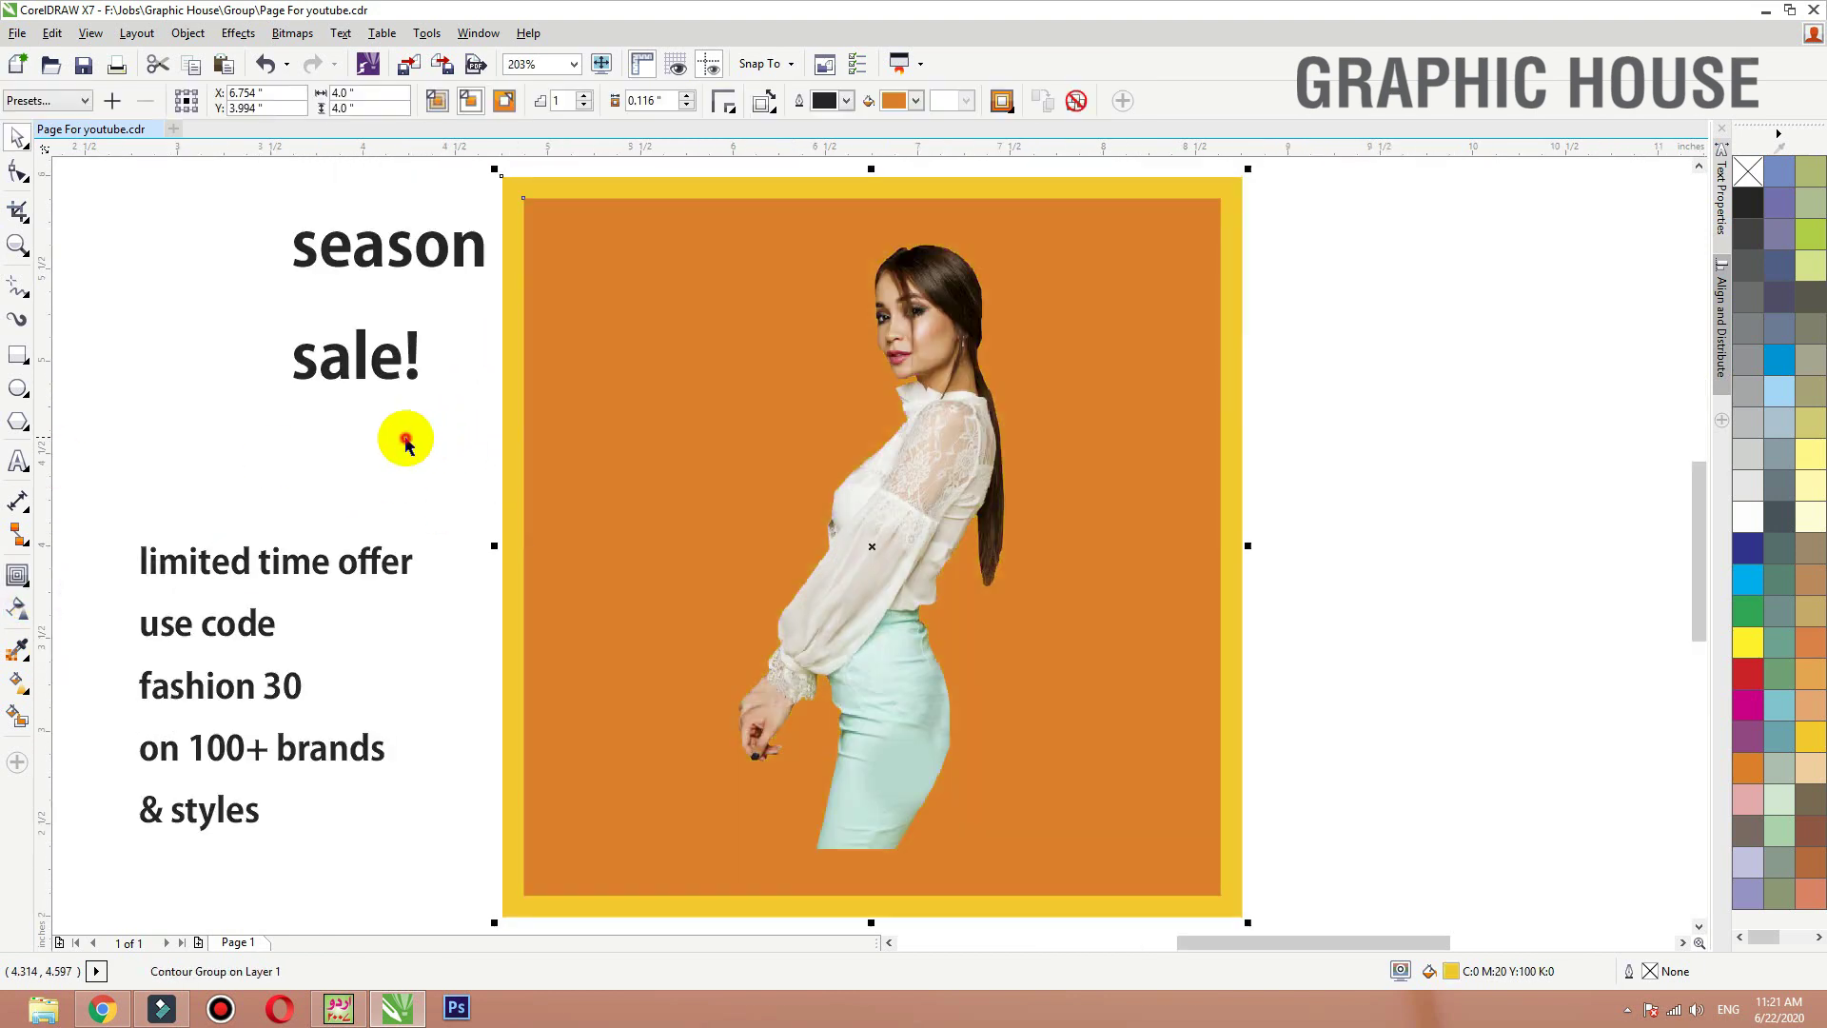
pyautogui.hotkey('ctrl', 'k')
pyautogui.click(404, 440)
# Step: Remove the inner square's fill and give it a black hairline outline
pyautogui.click(673, 412)
pyautogui.rightClick(1752, 516)
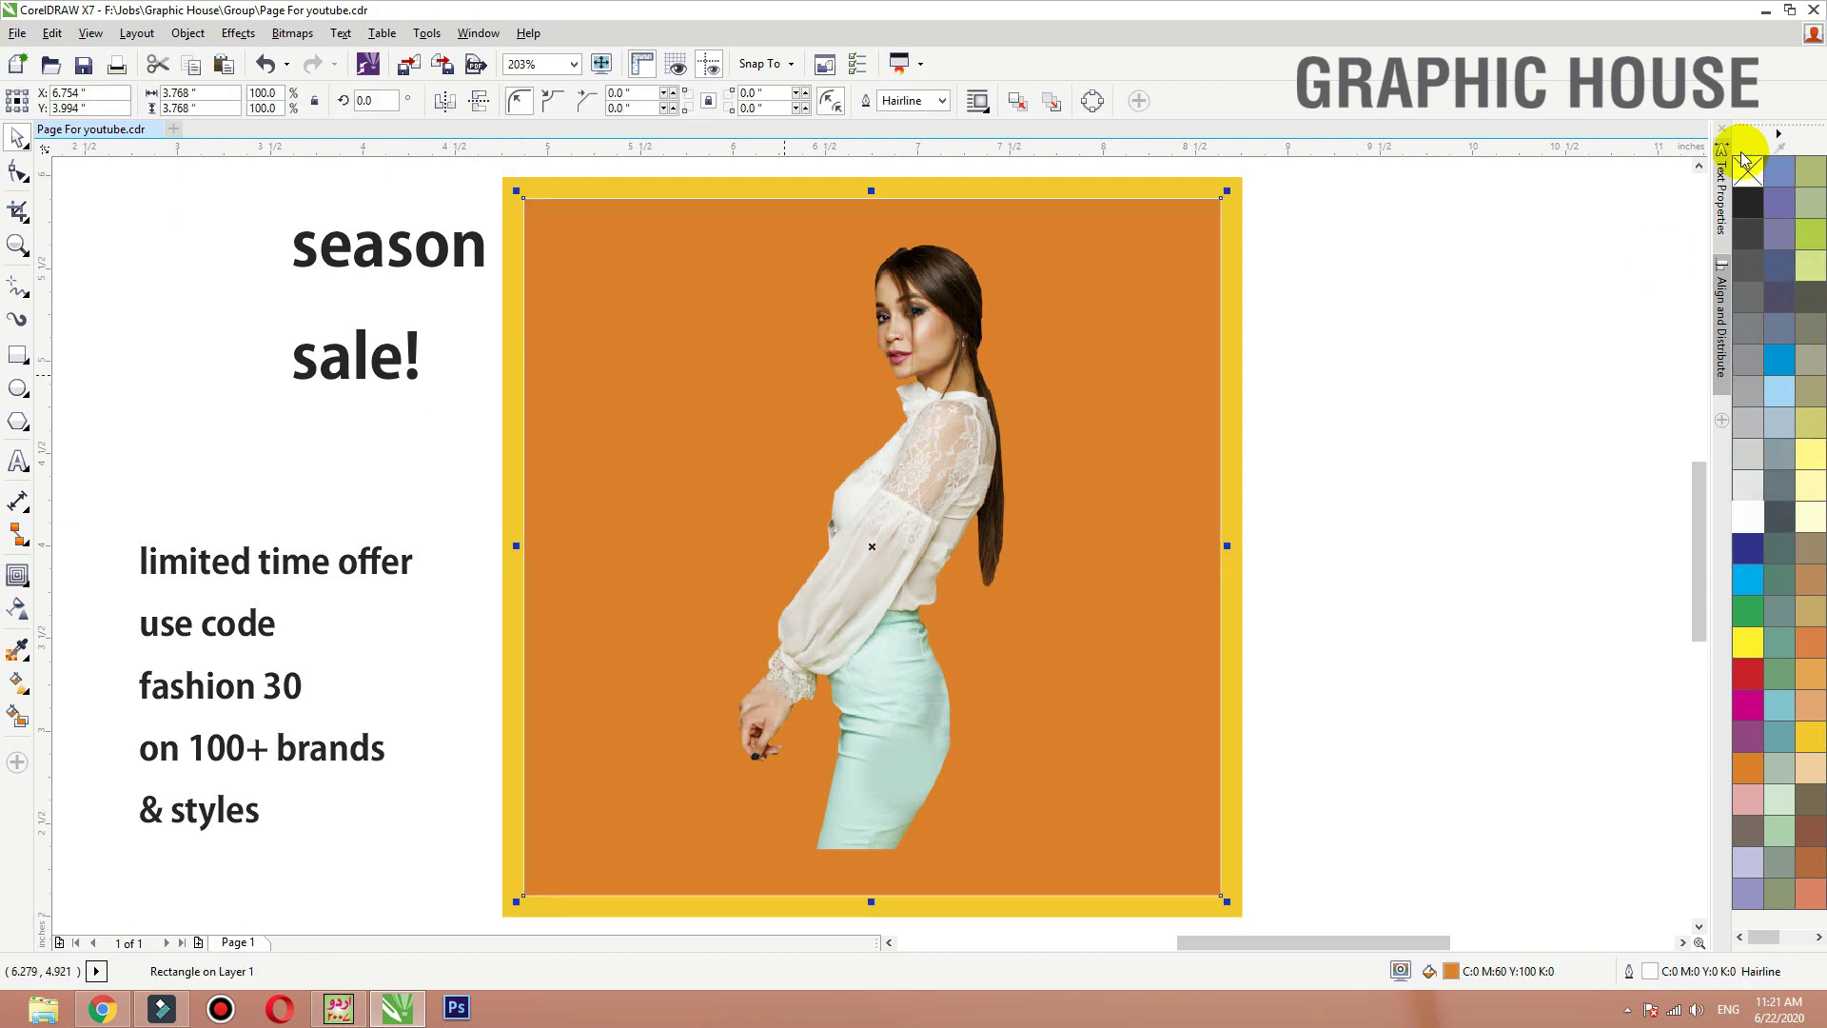
pyautogui.click(1747, 170)
pyautogui.rightClick(1749, 203)
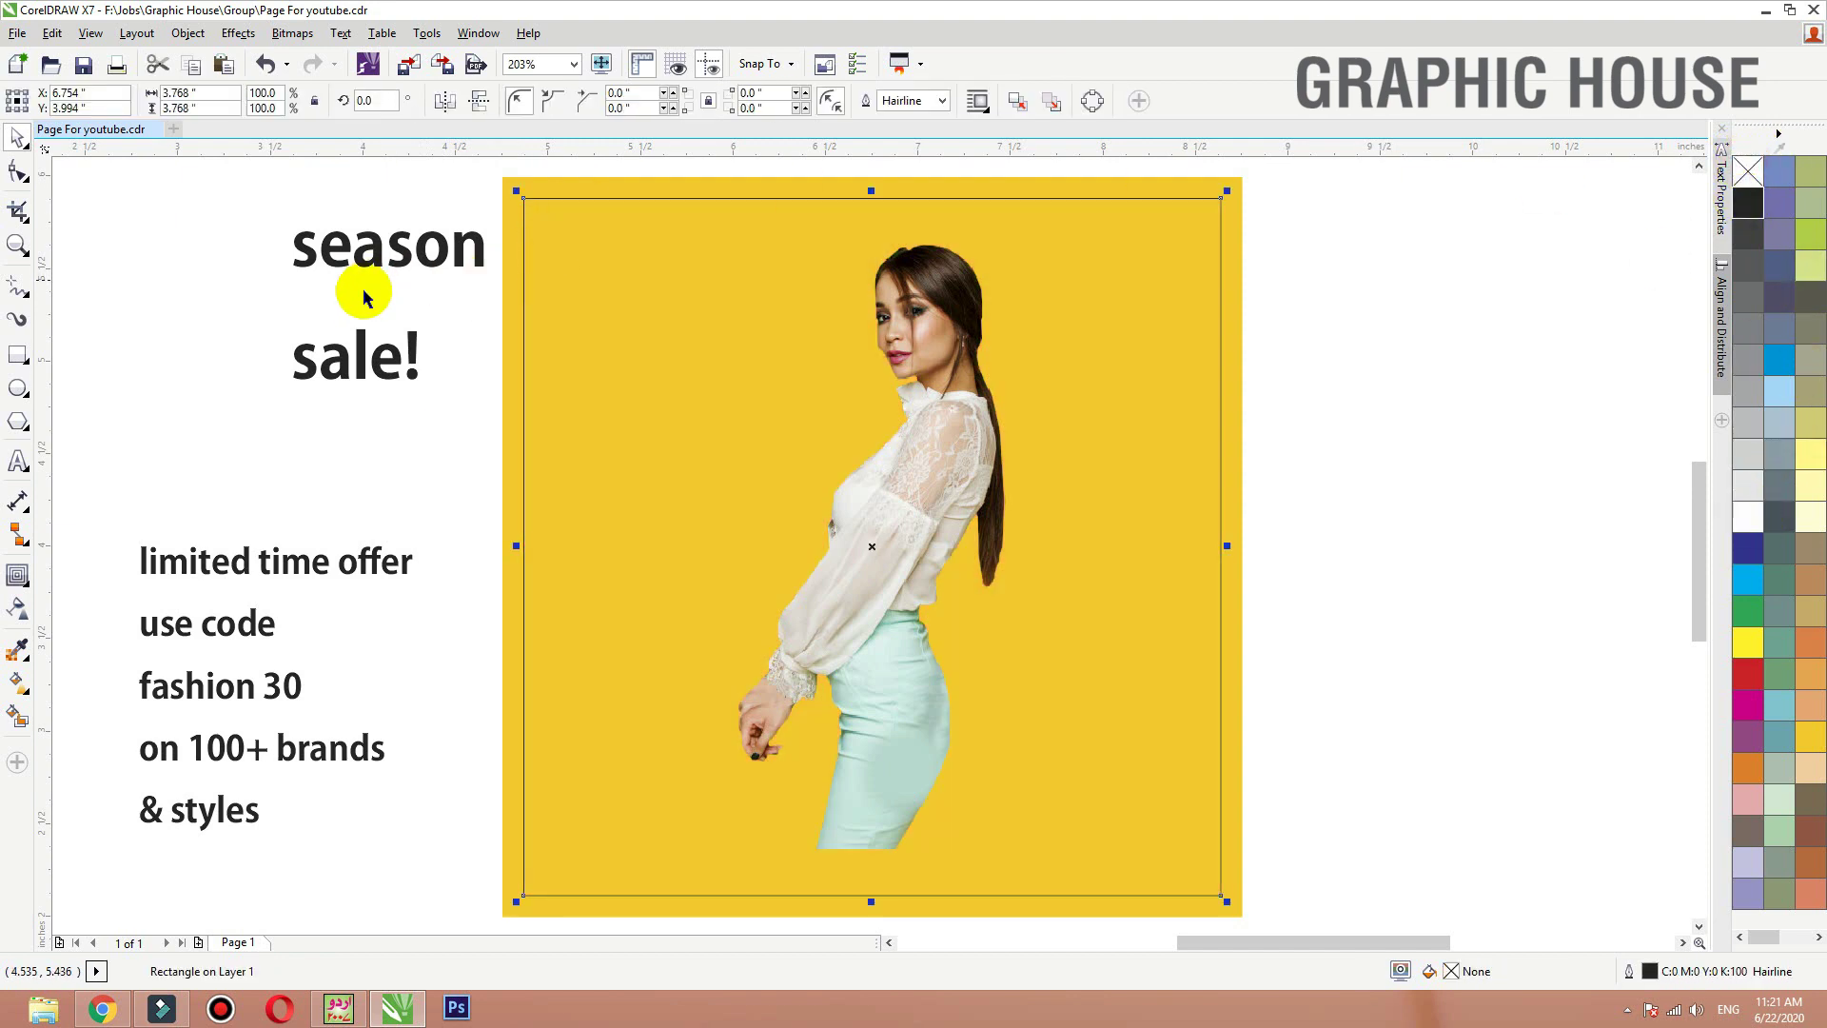
pyautogui.click(154, 317)
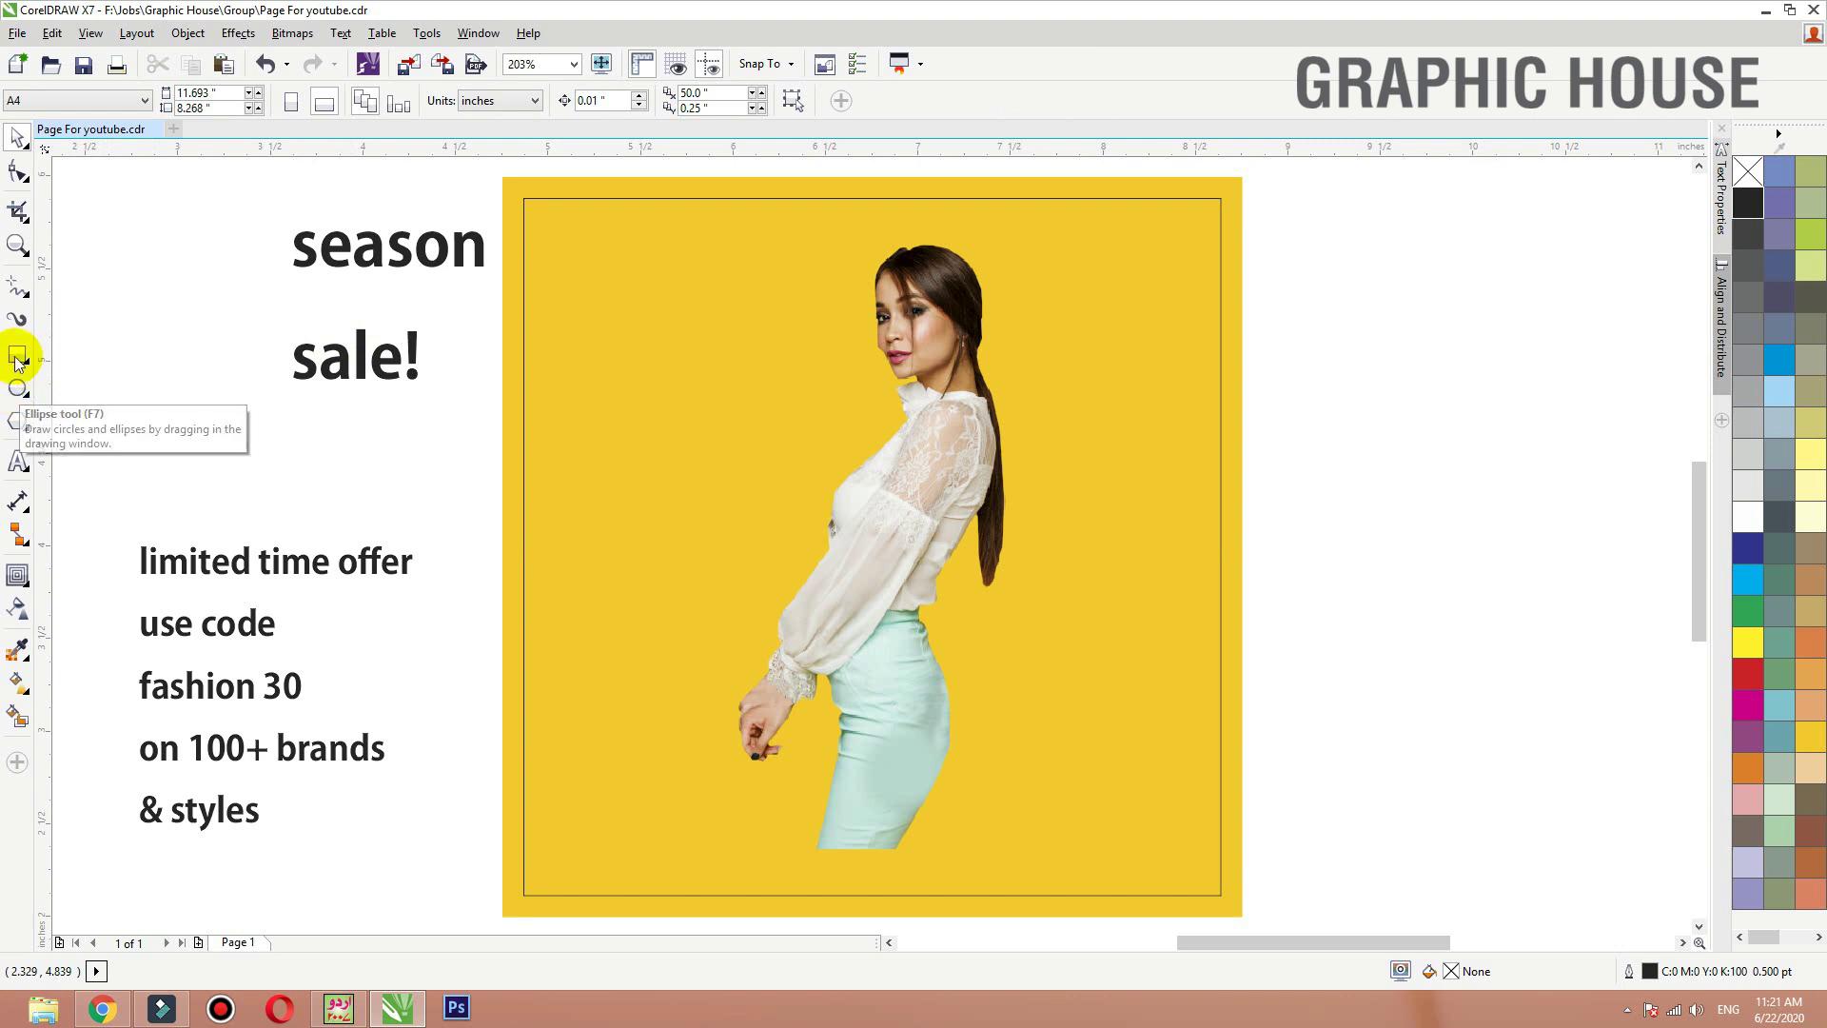
# Step: Draw a circle about 2.6 inches in diameter and centre it on the woman's photo
pyautogui.click(16, 385)
pyautogui.moveTo(687, 303)
pyautogui.mouseDown()
pyautogui.moveTo(1162, 734)
pyautogui.moveTo(1181, 796)
pyautogui.mouseUp()
pyautogui.press('space')
pyautogui.keyDown('shift'); pyautogui.click(950, 269); pyautogui.keyUp('shift')
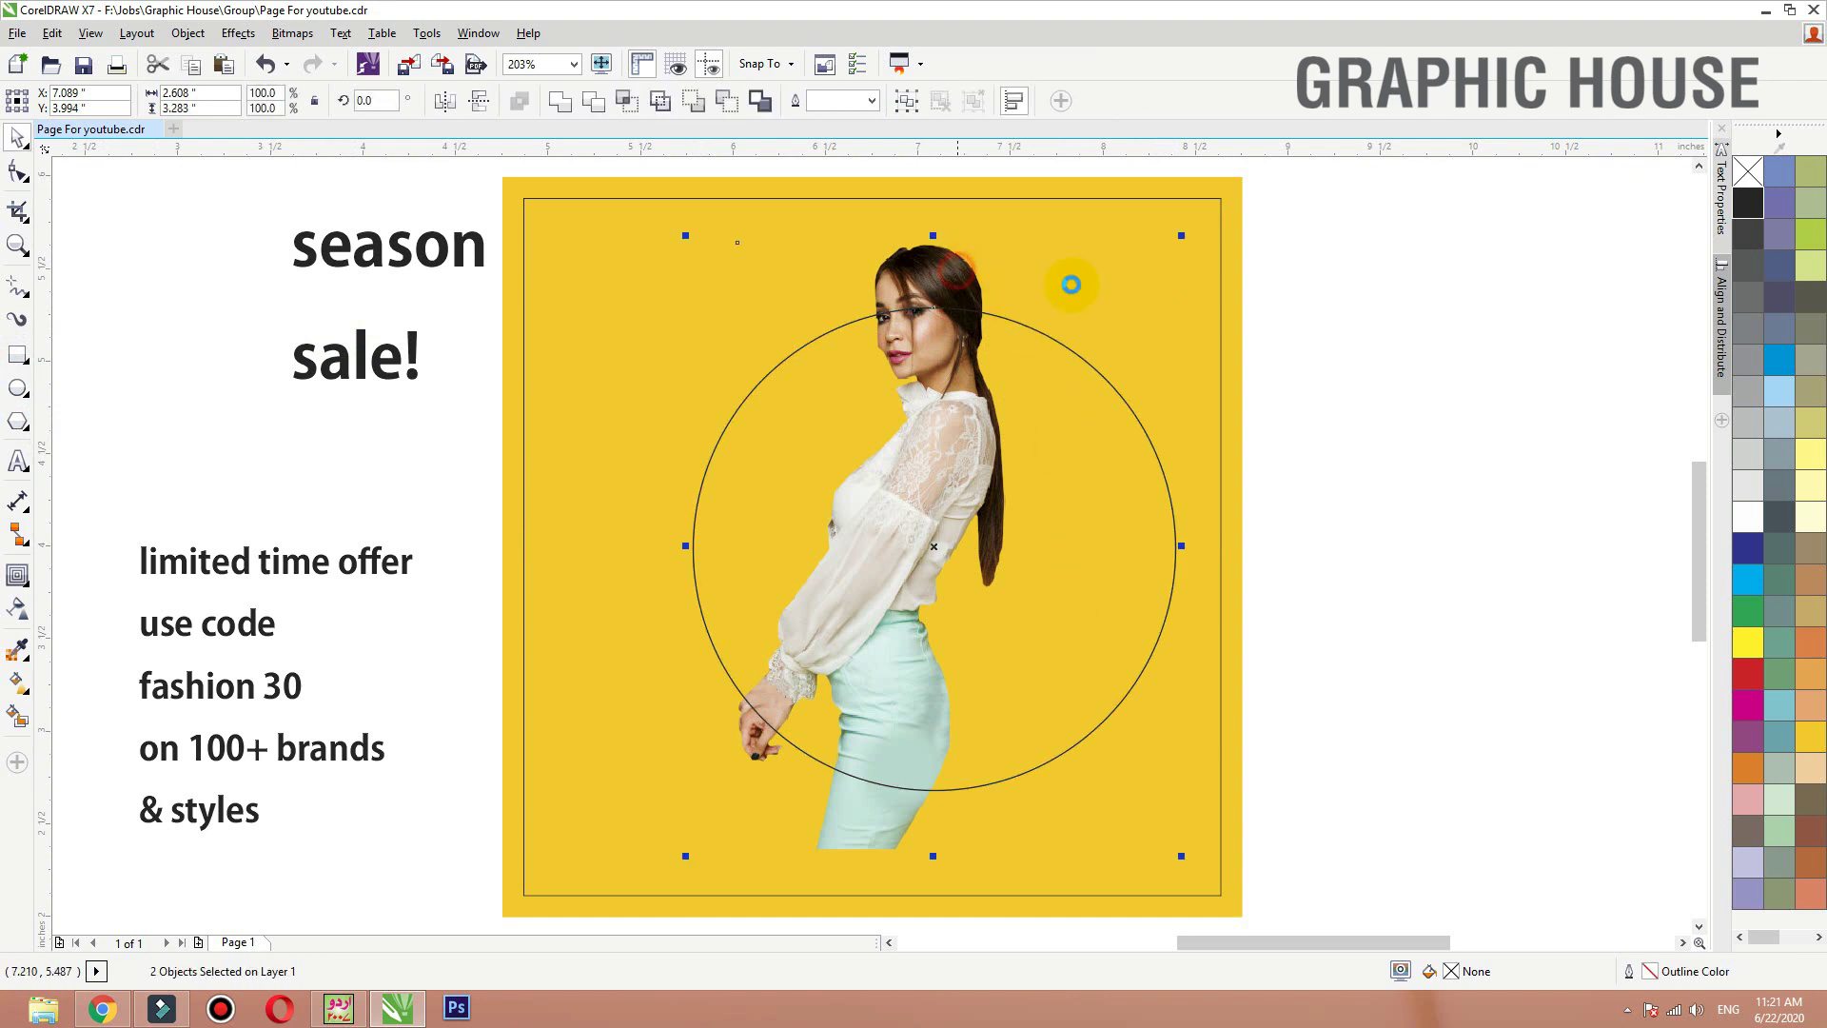
pyautogui.press('c')
pyautogui.press('e')
pyautogui.click(1402, 284)
# Step: Add a one-step inside contour with an offset of about 0.078 inch to the circle and break it apart into two circles
pyautogui.click(1052, 390)
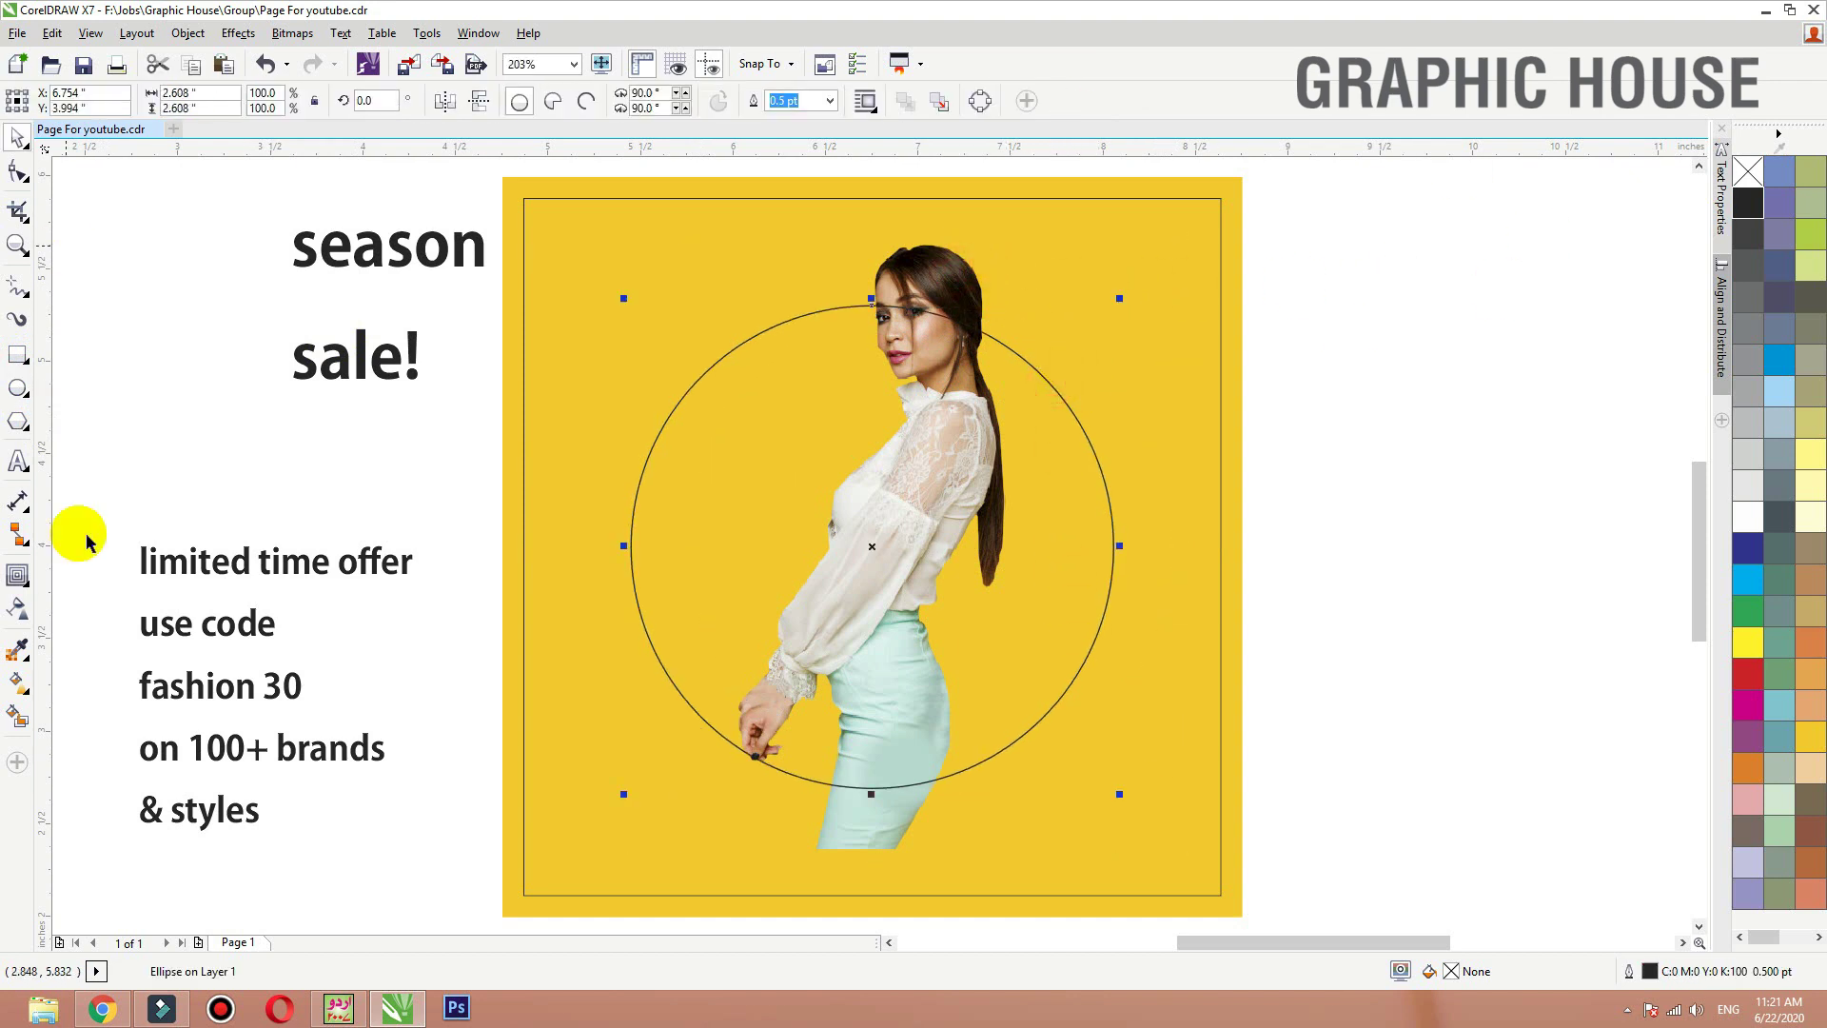
pyautogui.click(18, 575)
pyautogui.moveTo(688, 461); pyautogui.dragTo(645, 416)
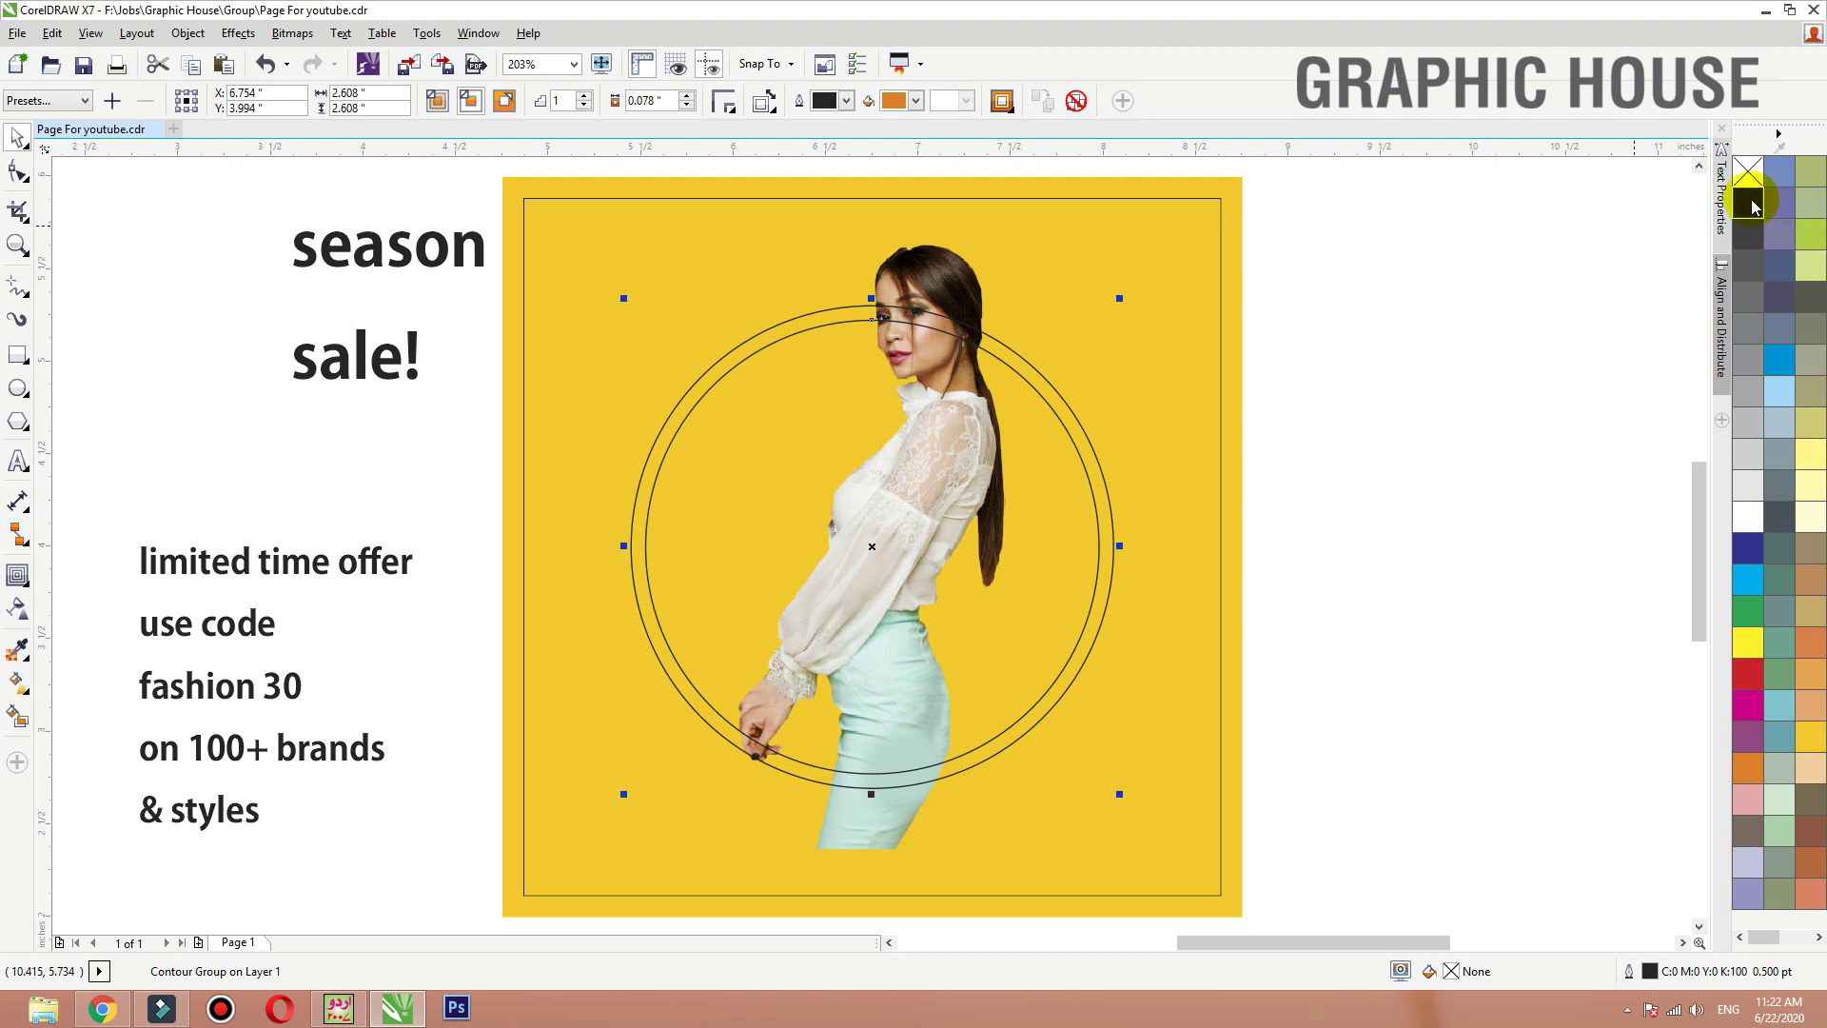
pyautogui.hotkey('ctrl', 'k')
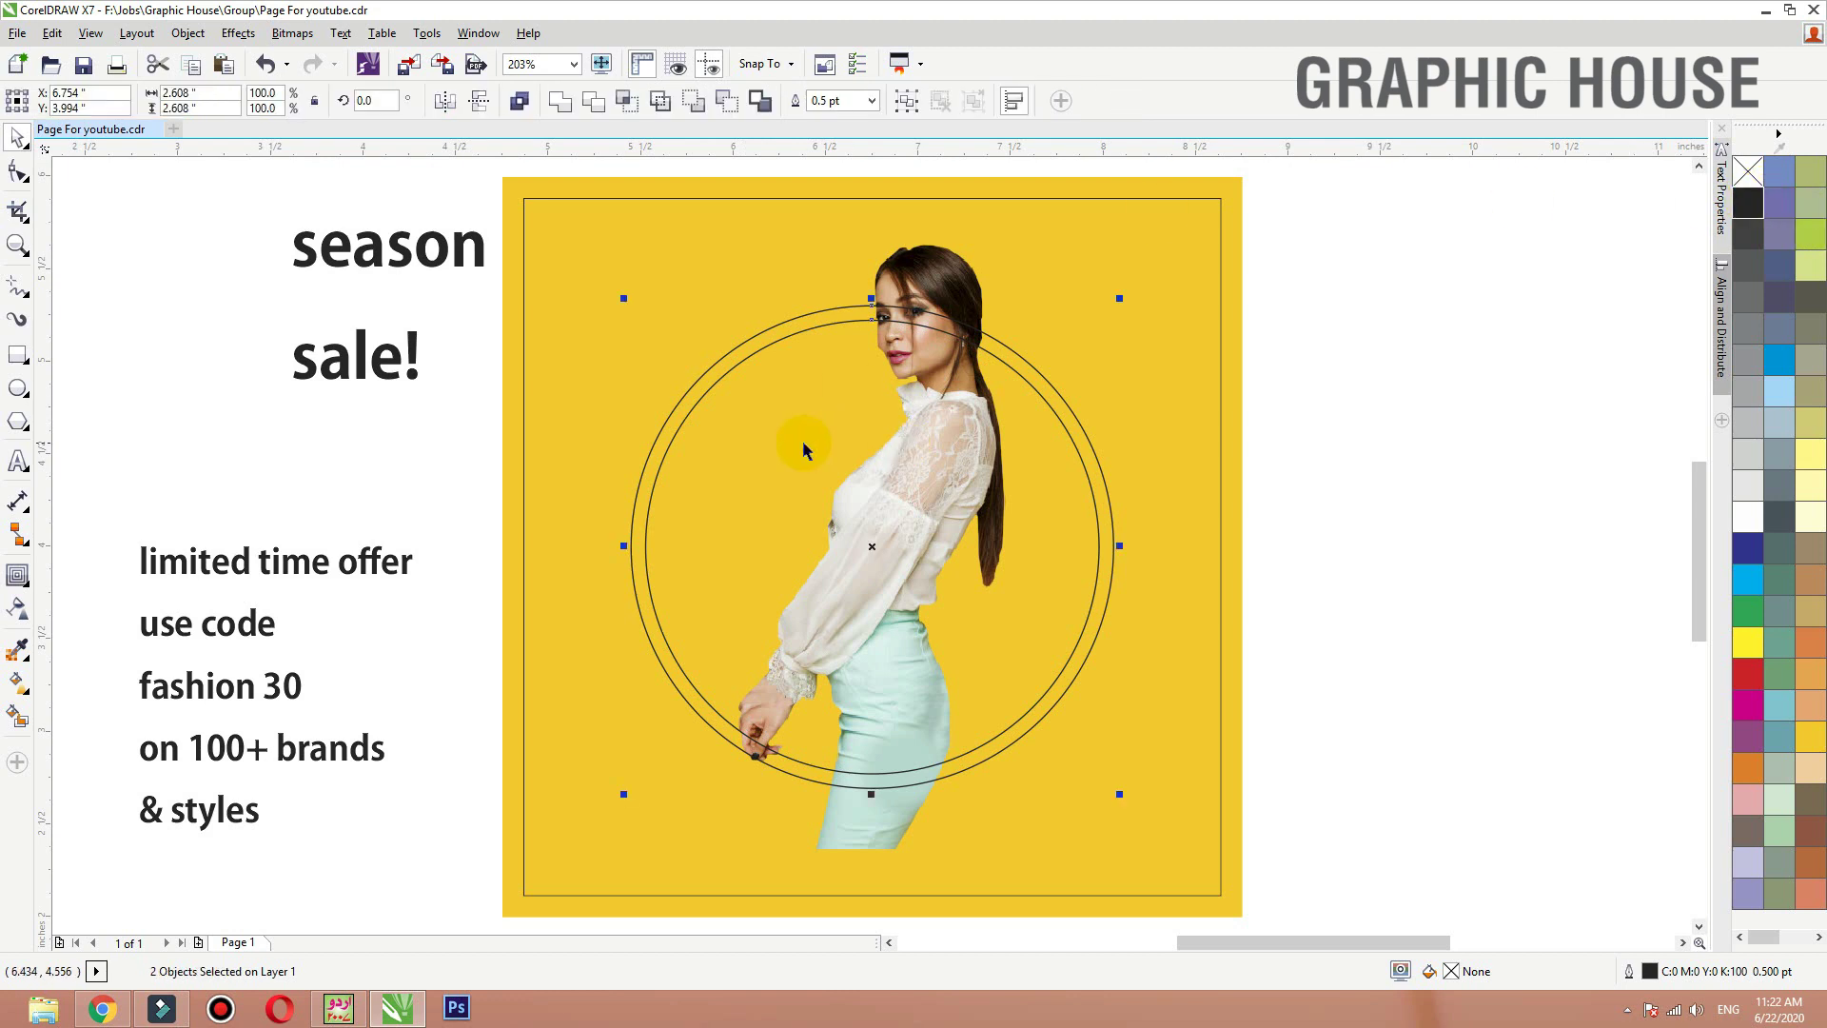
pyautogui.click(1380, 371)
pyautogui.moveTo(1027, 381); pyautogui.dragTo(891, 384)
pyautogui.hotkey('ctrl', 'z')
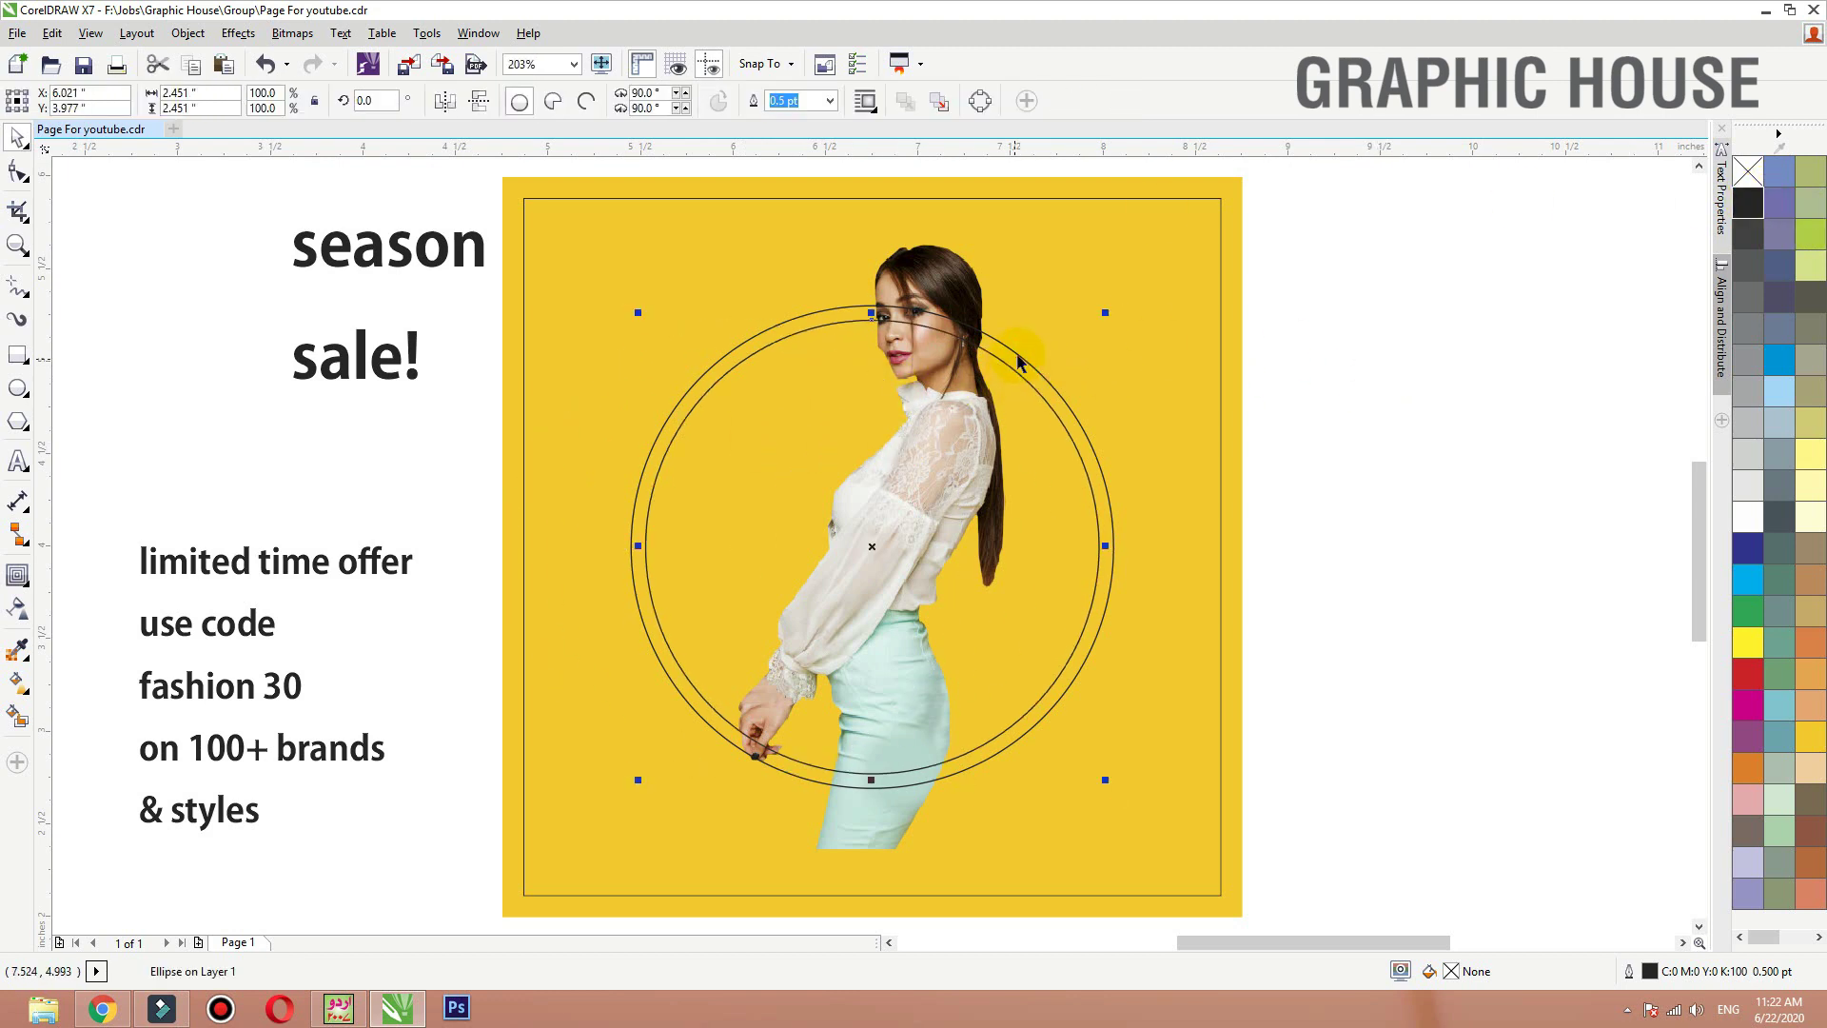
# Step: Move both circles and the woman's photo off the yellow square to the empty area on its right
pyautogui.keyDown('shift'); pyautogui.click(1018, 354); pyautogui.keyUp('shift')
pyautogui.scroll(-1, 1018, 354)
pyautogui.moveTo(1018, 354); pyautogui.dragTo(1427, 354)
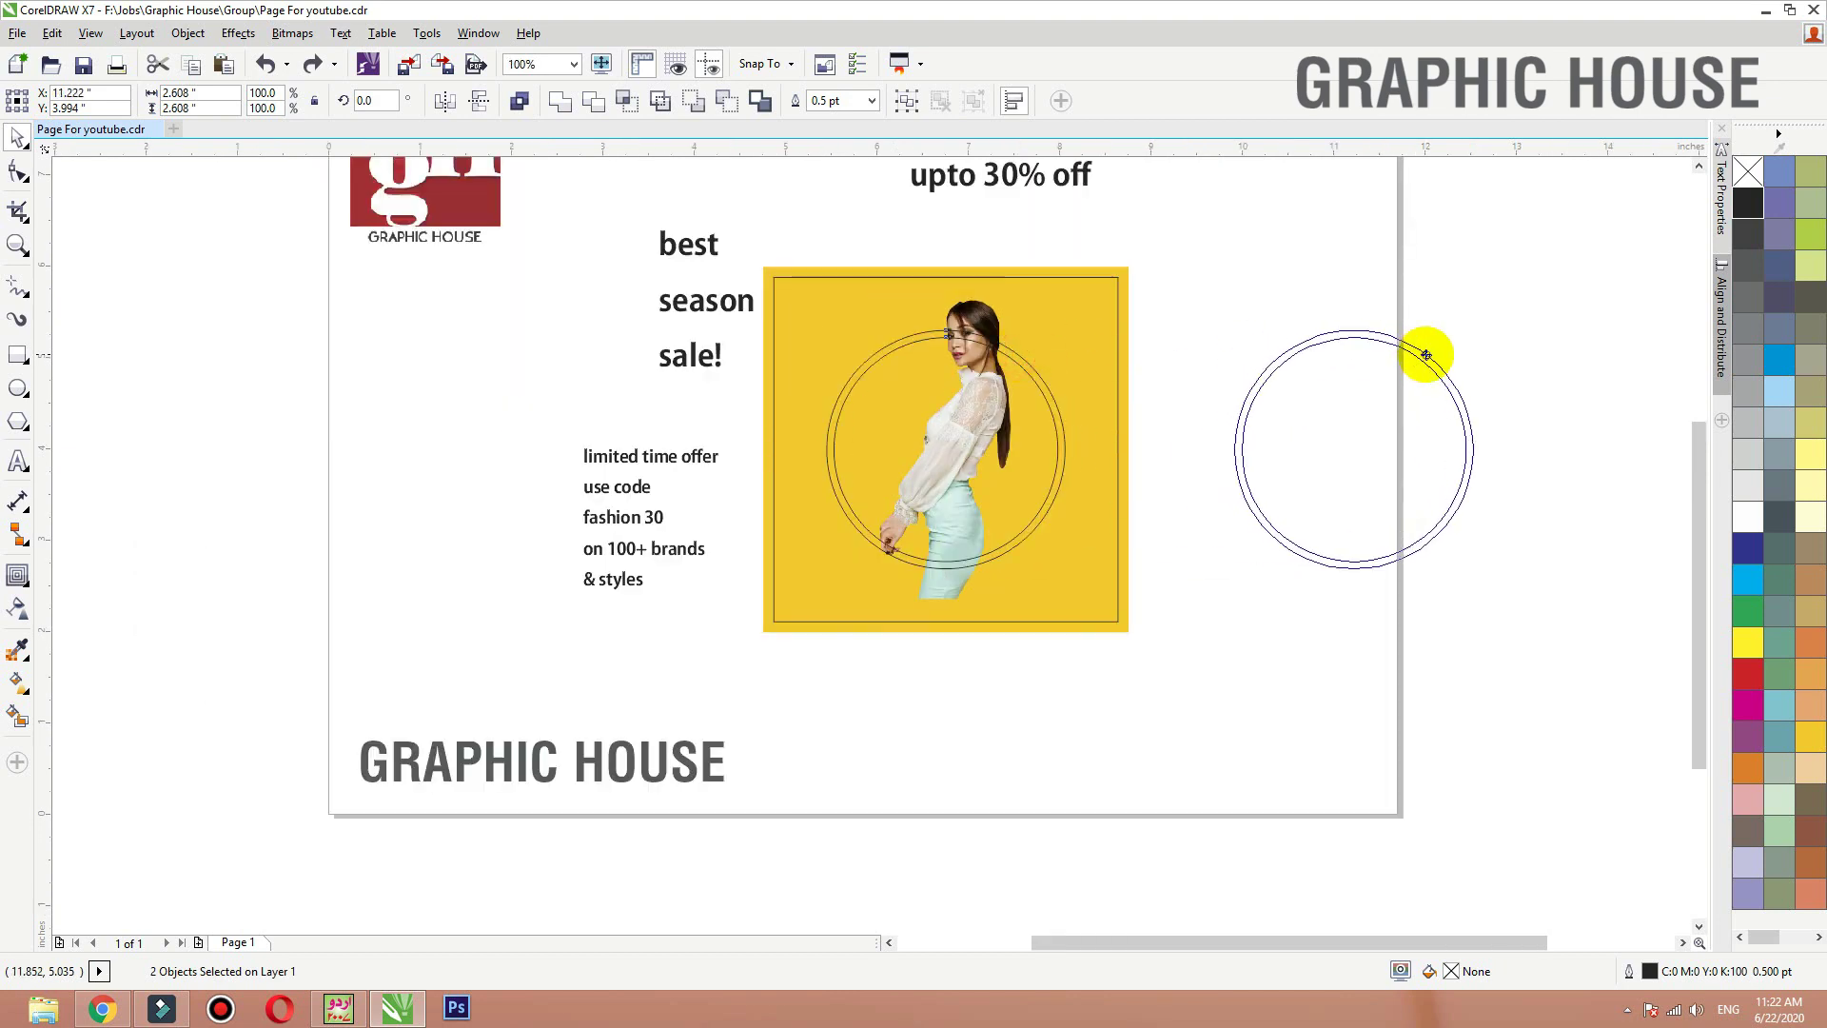
pyautogui.click(1032, 375)
pyautogui.moveTo(980, 392); pyautogui.dragTo(1628, 391)
pyautogui.press('F2')
pyautogui.moveTo(1554, 268); pyautogui.dragTo(1036, 659)
# Step: Combine the two circles into a ring, fill it black and remove its outline
pyautogui.moveTo(1158, 302); pyautogui.dragTo(1062, 354)
pyautogui.hotkey('ctrl', 'z')
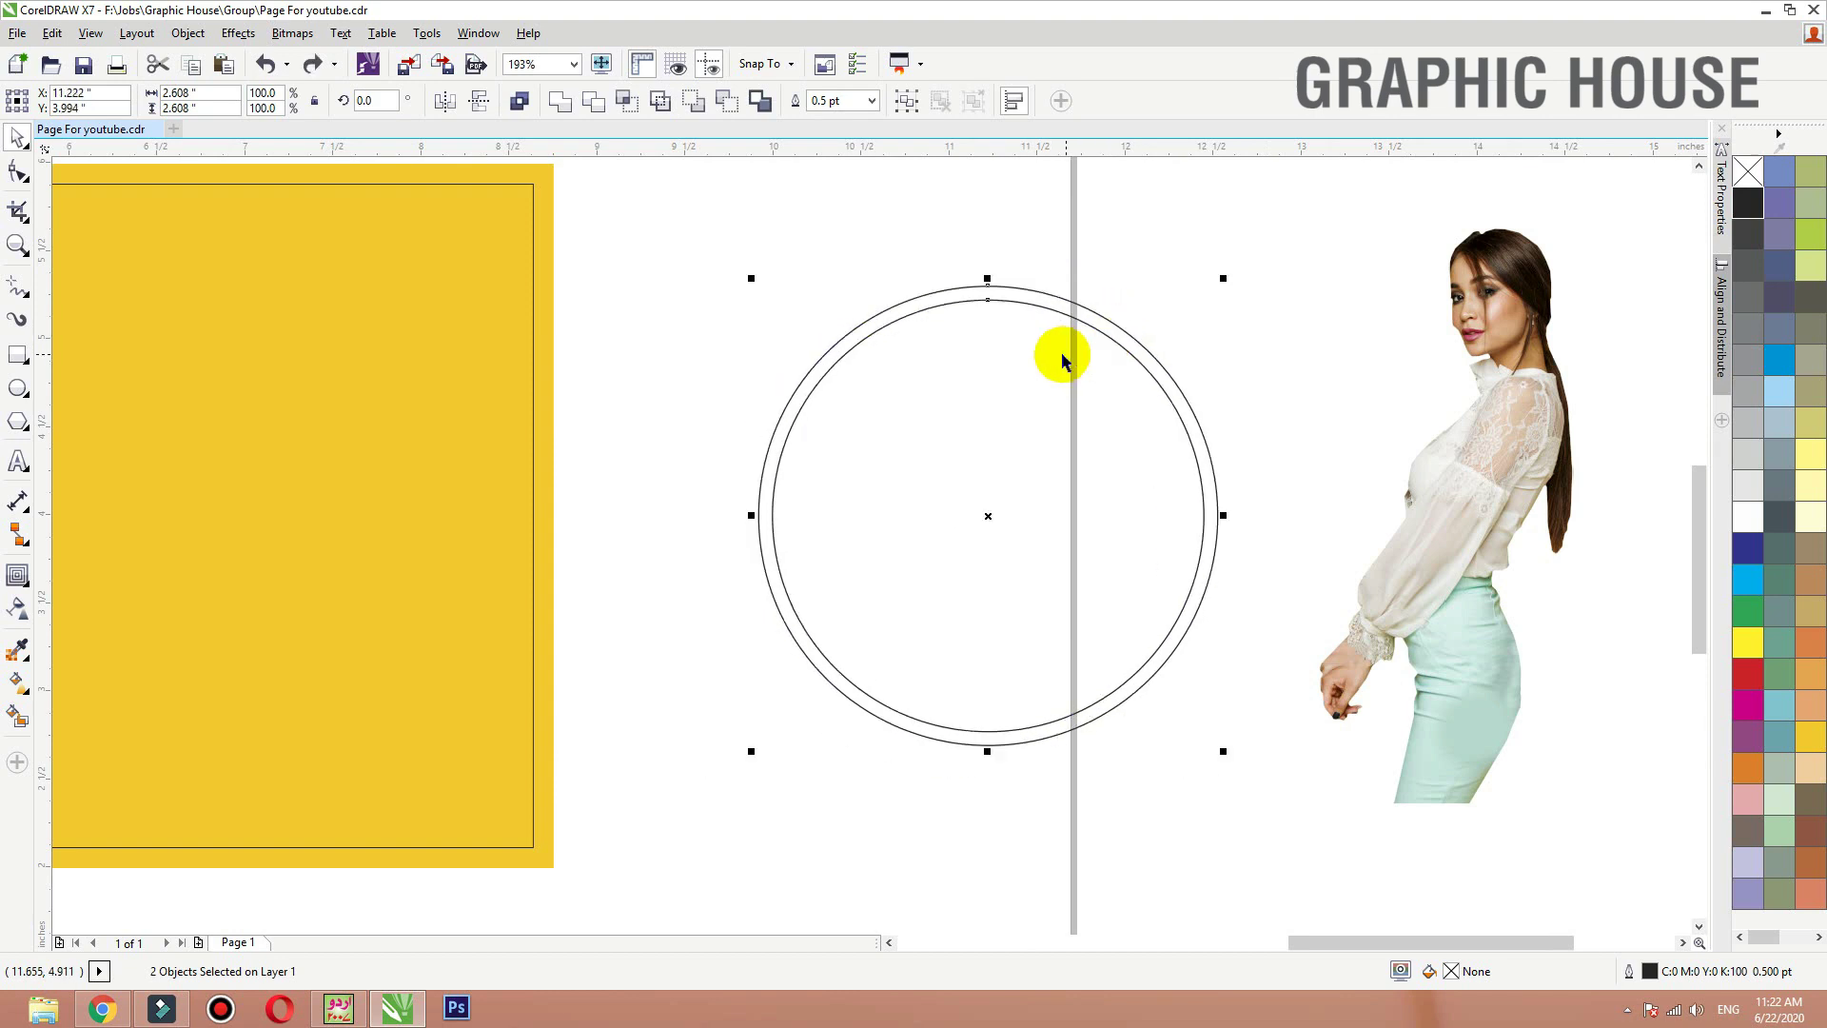
pyautogui.click(517, 105)
pyautogui.click(1752, 204)
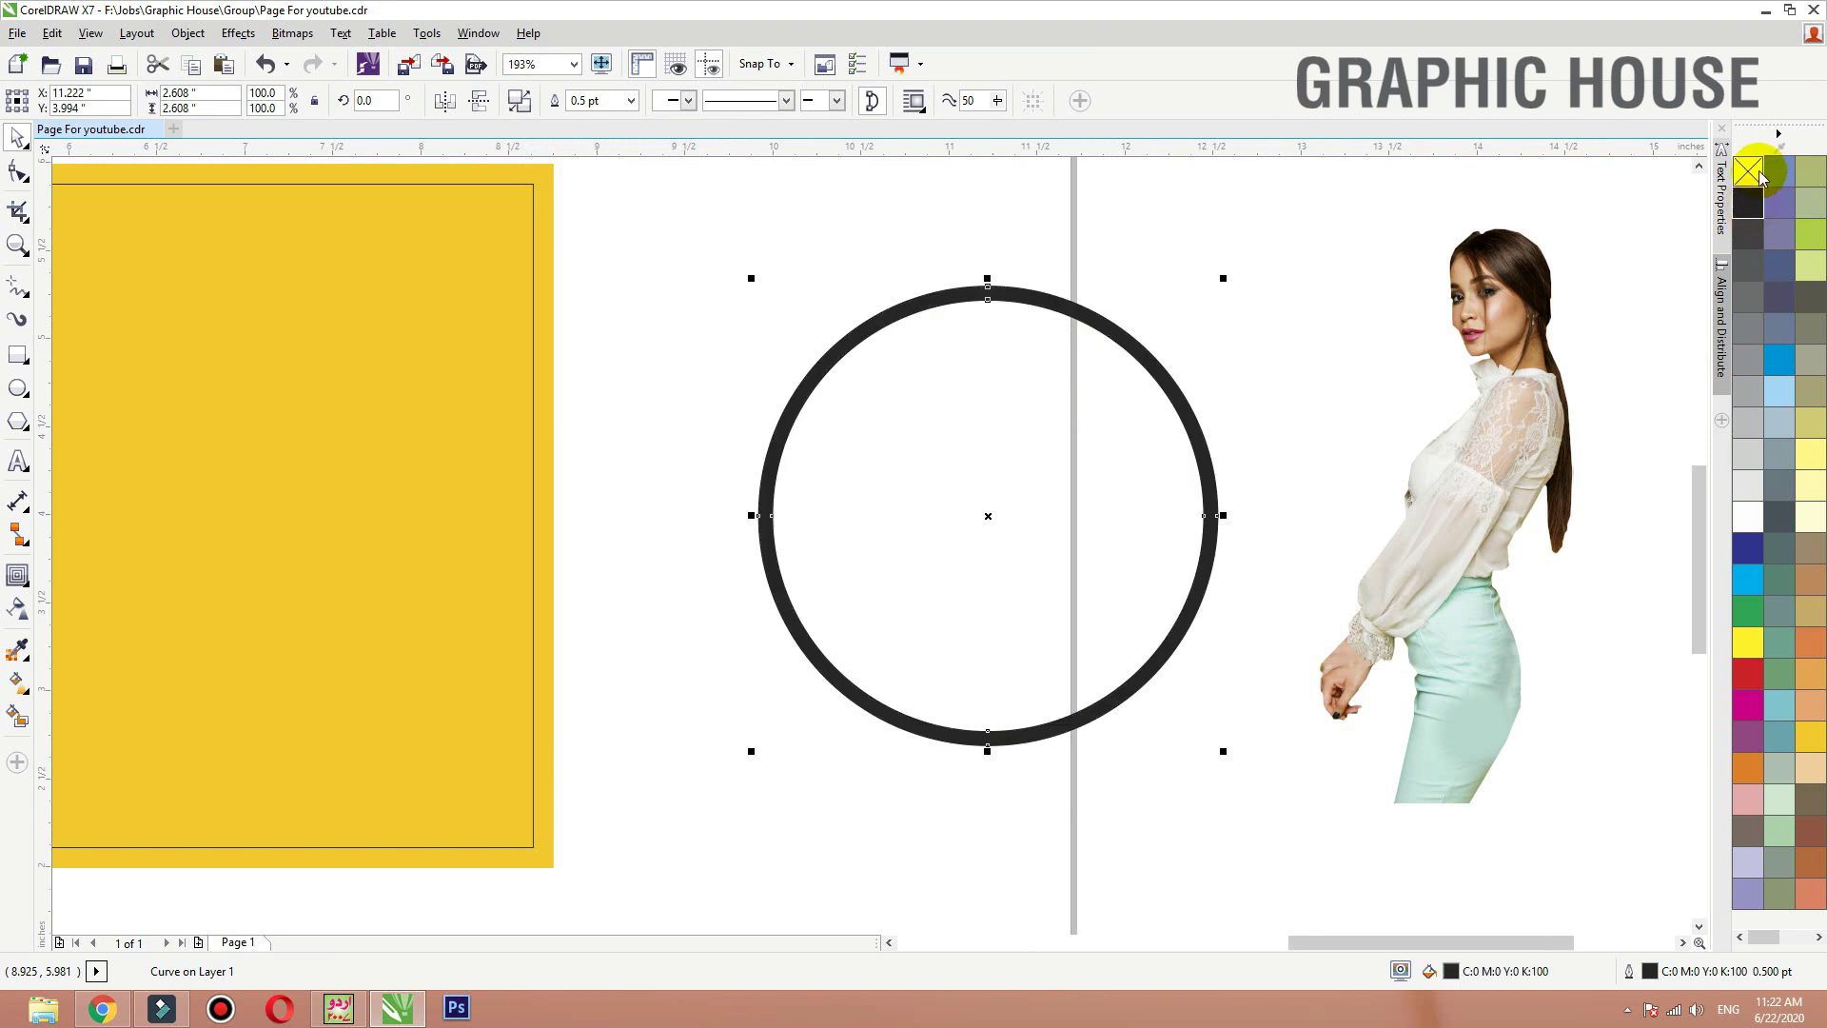
pyautogui.rightClick(1752, 172)
# Step: Move the woman's photo over the middle of the black ring and place it in front of the ring
pyautogui.moveTo(1452, 524); pyautogui.dragTo(971, 517)
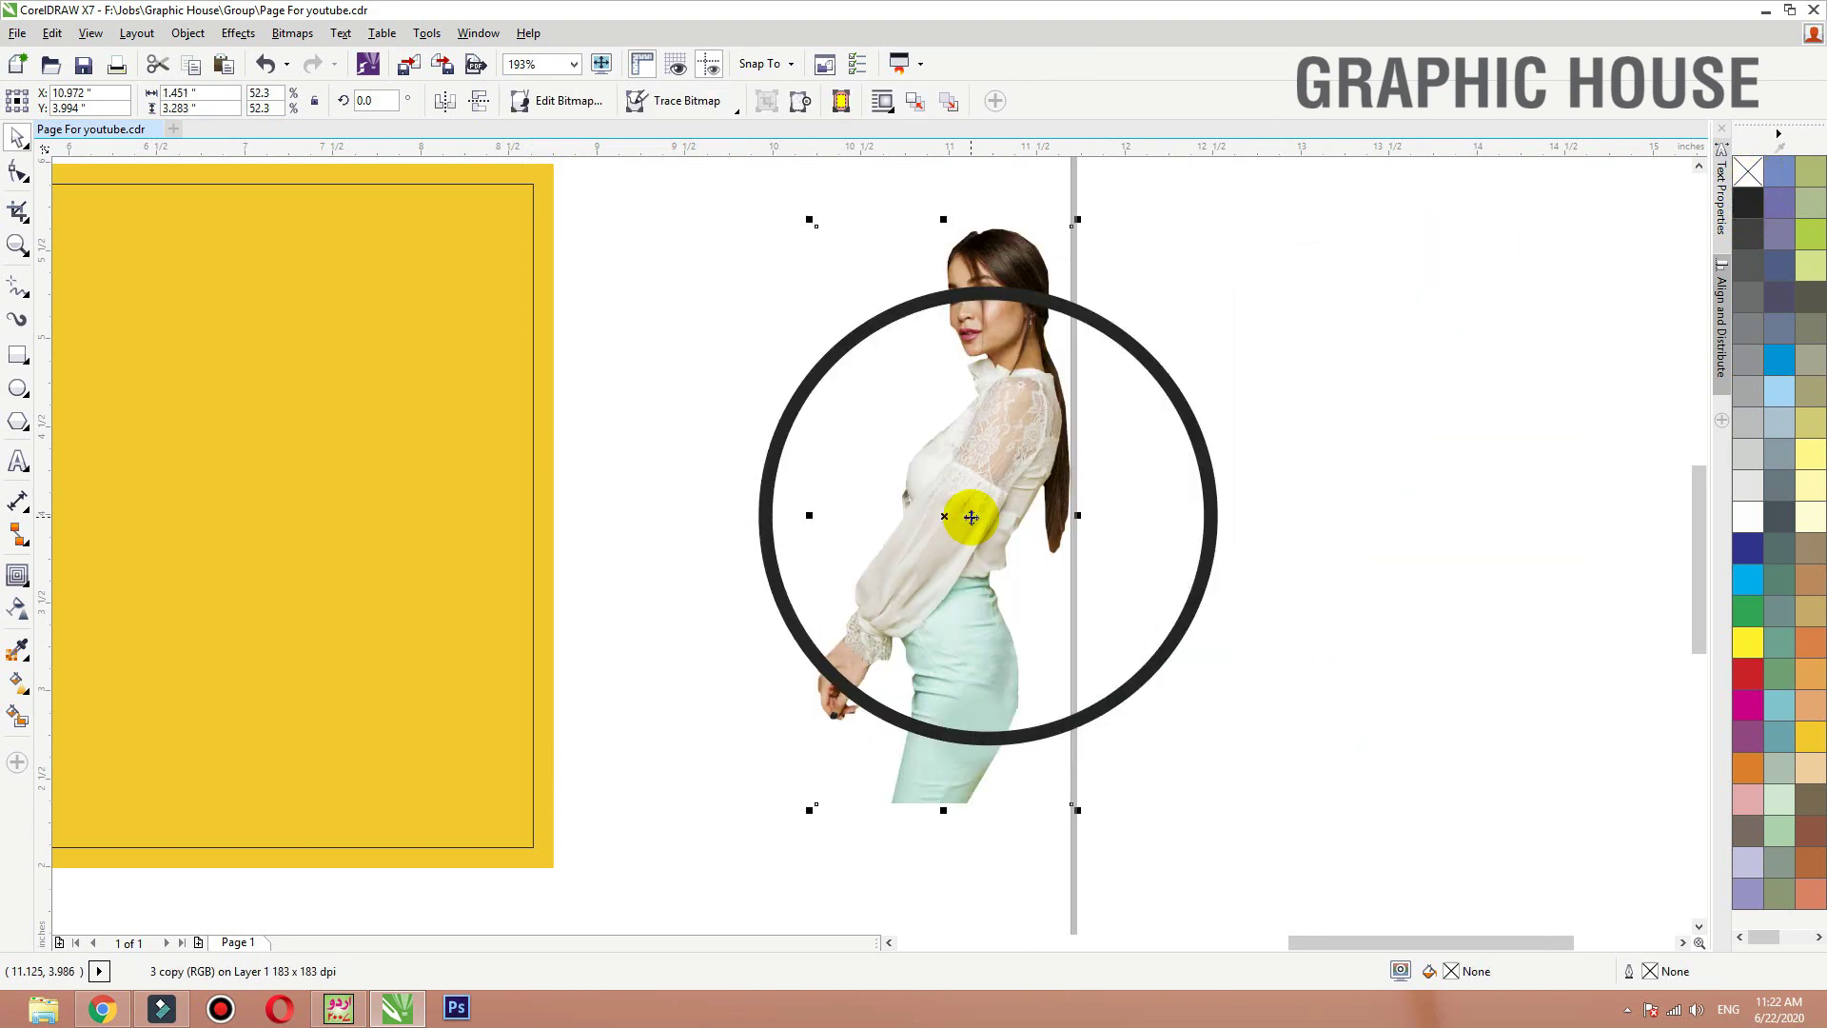
pyautogui.moveTo(971, 505); pyautogui.dragTo(1033, 521)
pyautogui.click(1185, 445)
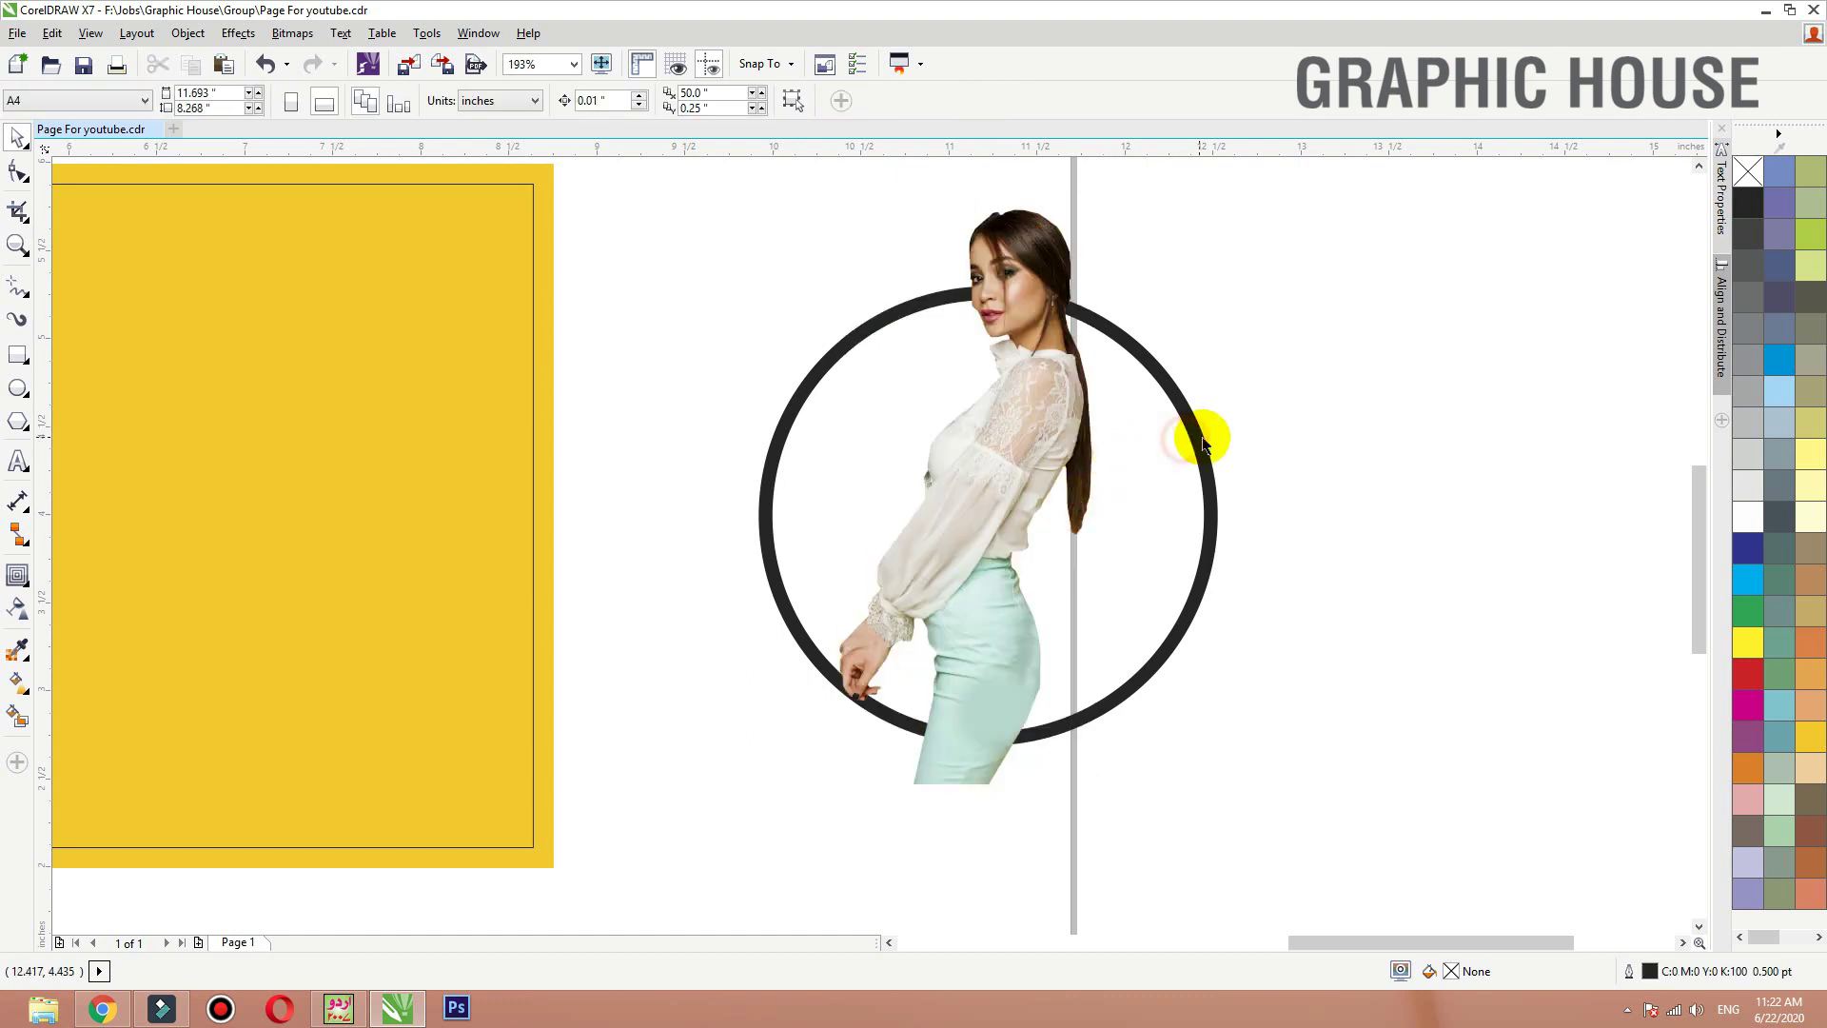
# Step: Scale the black ring down to about 2.1 inches across and shift it slightly upward behind the woman
pyautogui.moveTo(1226, 278); pyautogui.dragTo(1178, 291)
pyautogui.moveTo(1170, 488); pyautogui.dragTo(1169, 476)
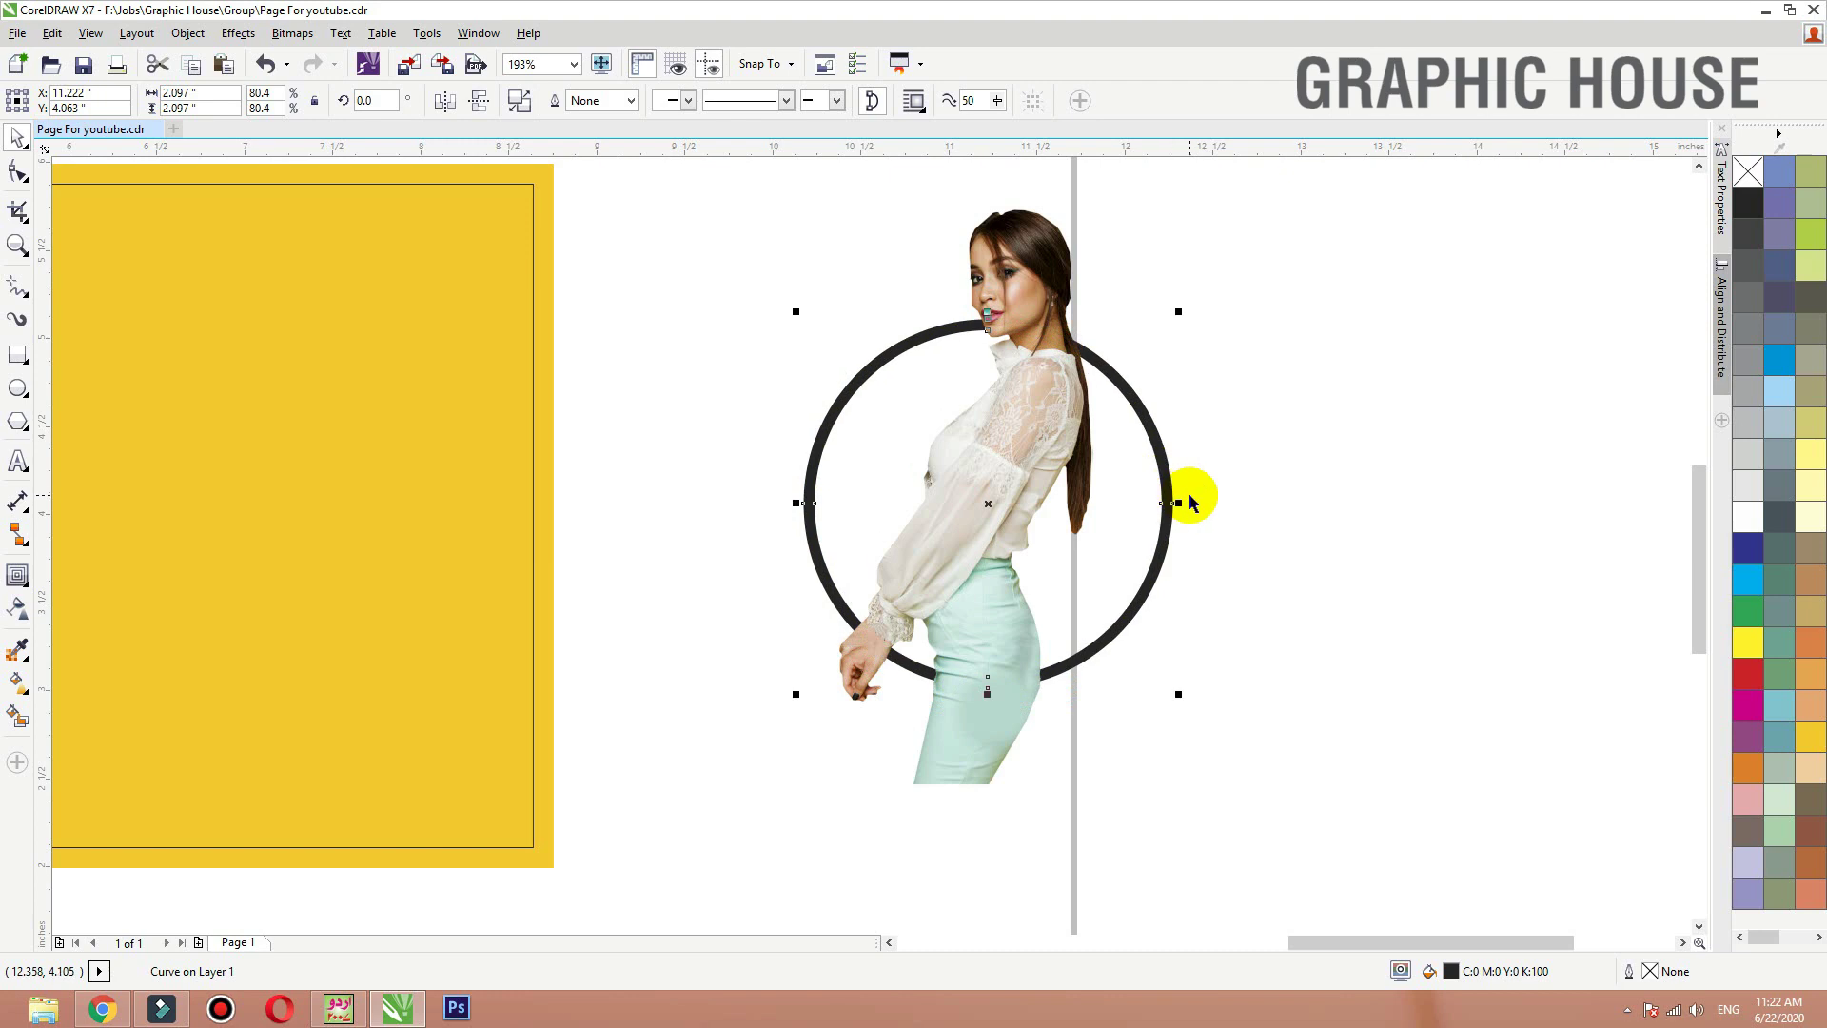
pyautogui.click(1233, 405)
pyautogui.click(974, 486)
pyautogui.click(1142, 706)
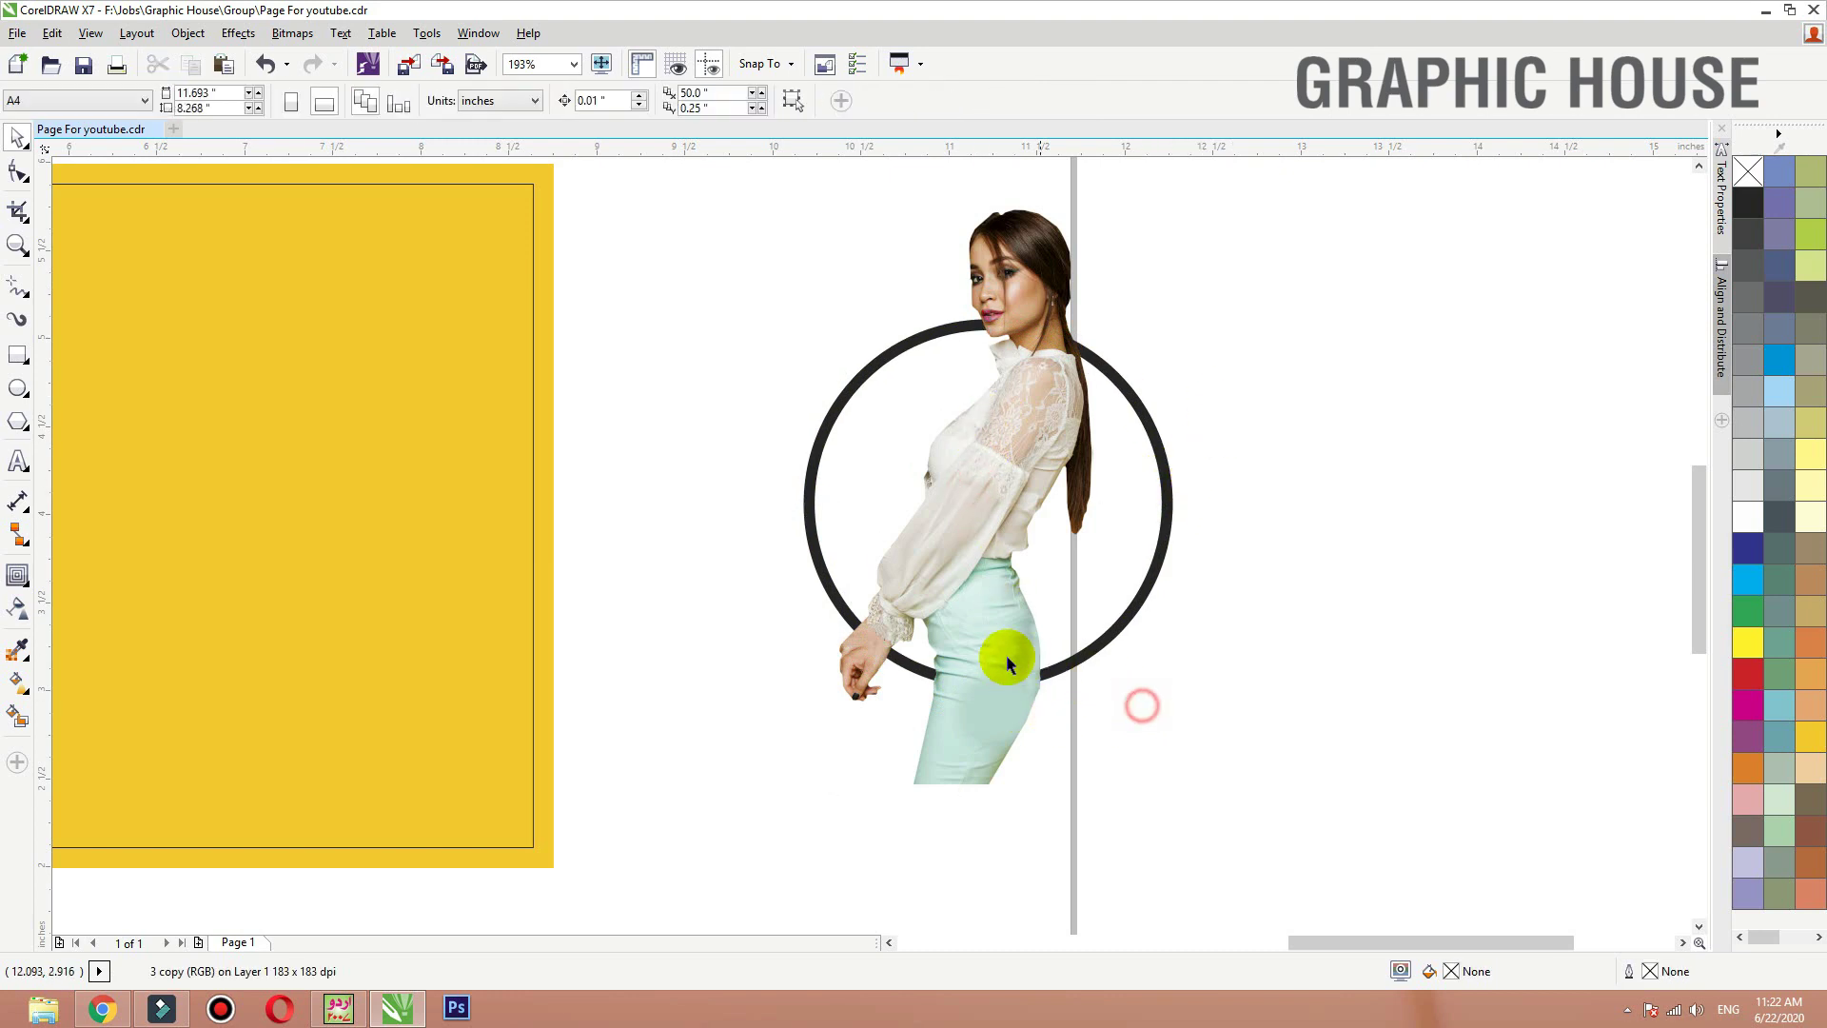
pyautogui.moveTo(996, 657); pyautogui.dragTo(905, 656)
pyautogui.hotkey('ctrl', 'z')
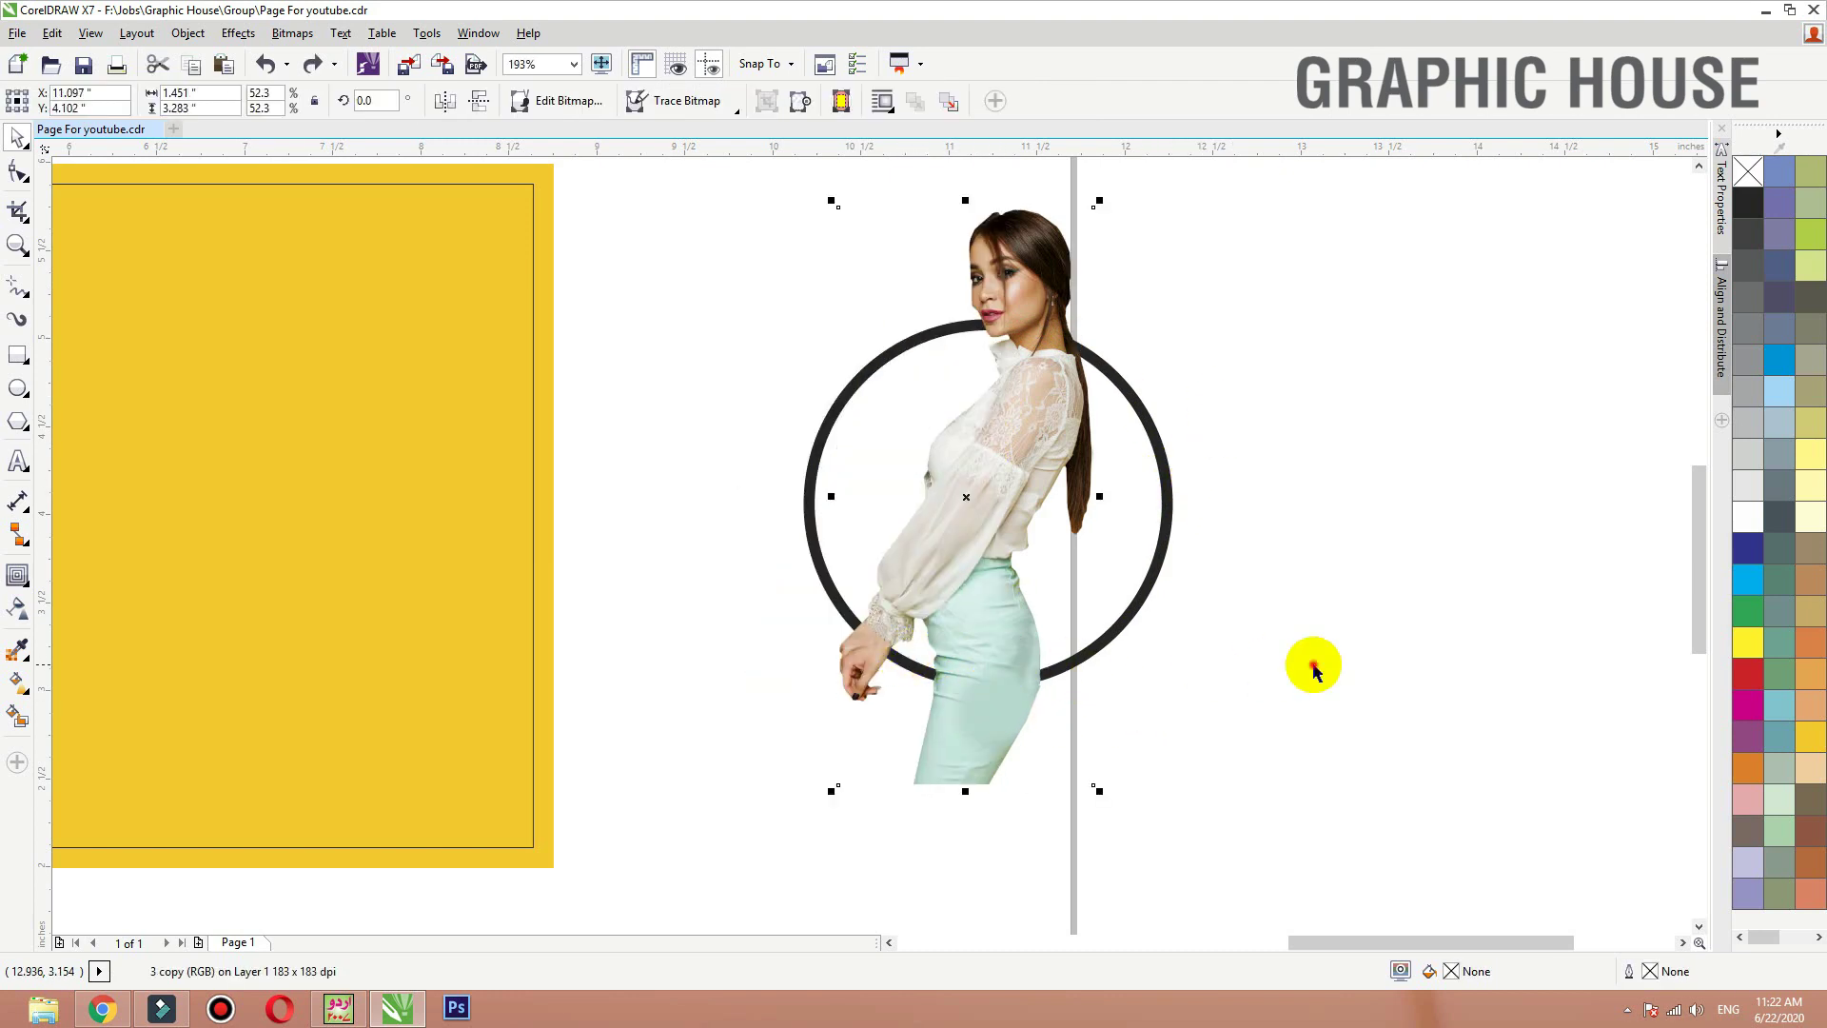
pyautogui.click(1309, 666)
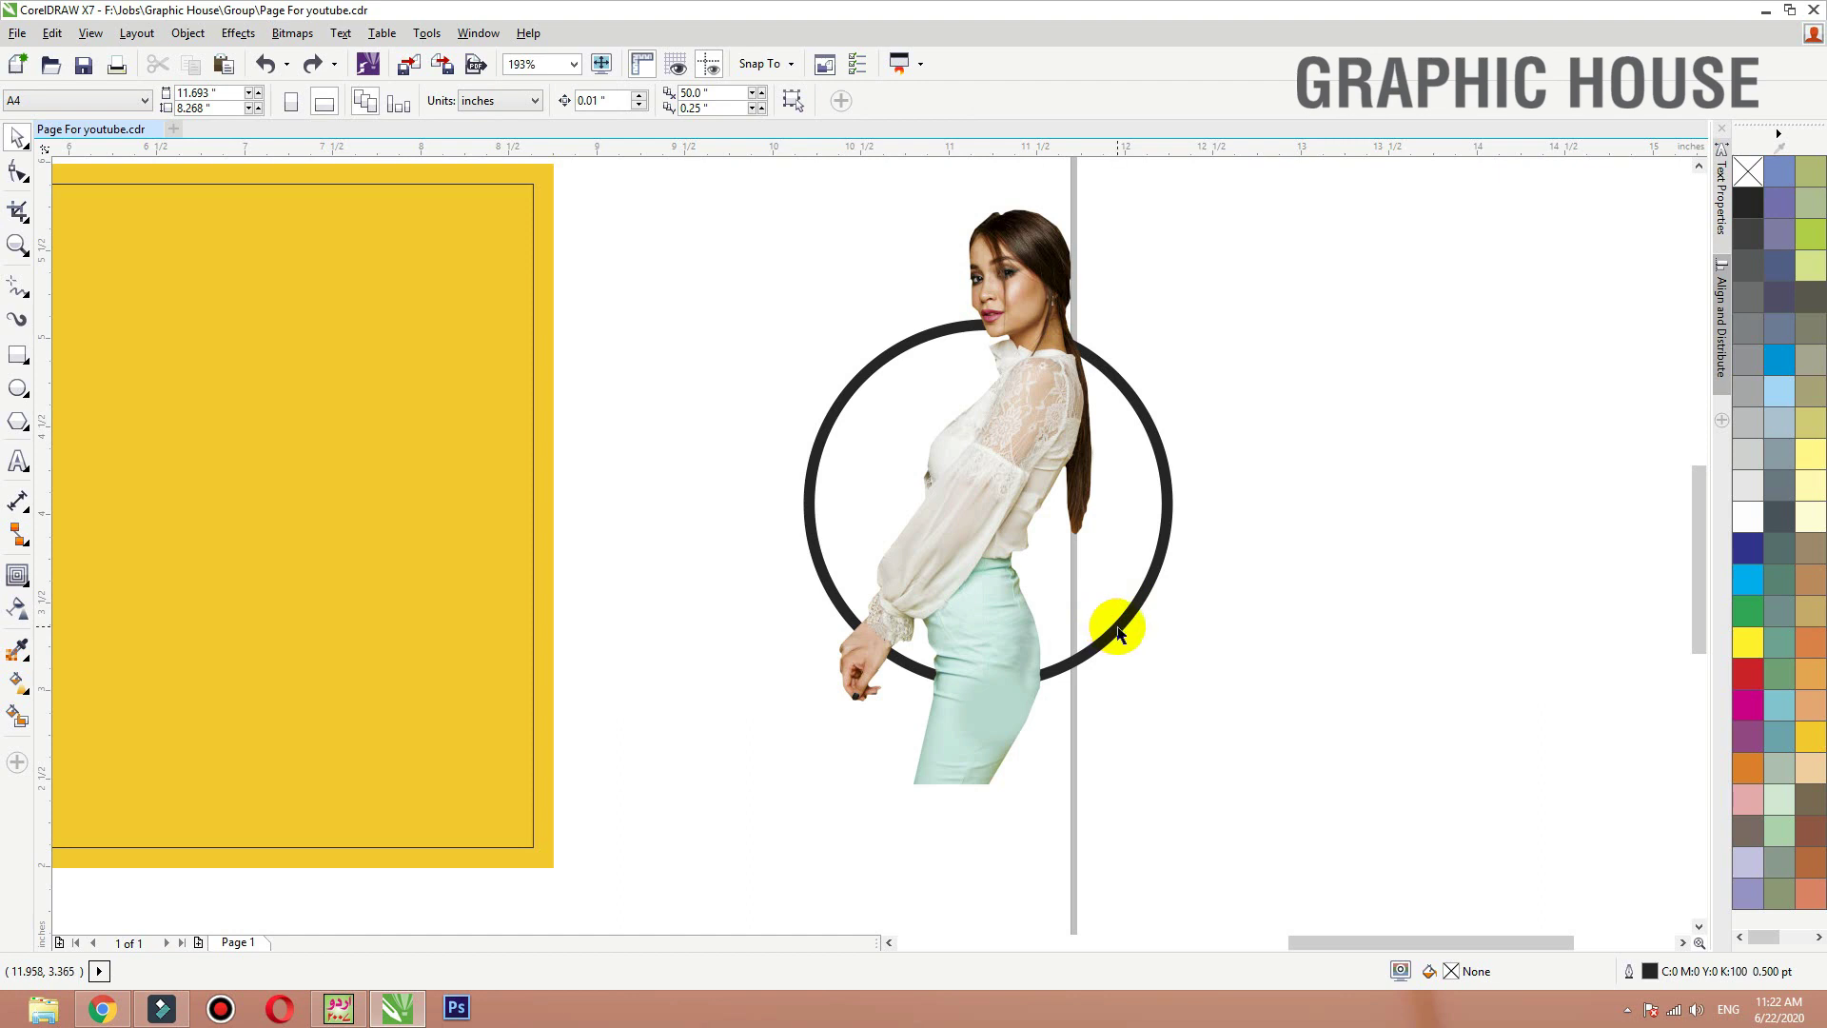
pyautogui.moveTo(1118, 628); pyautogui.dragTo(1163, 627)
pyautogui.hotkey('ctrl', 'z')
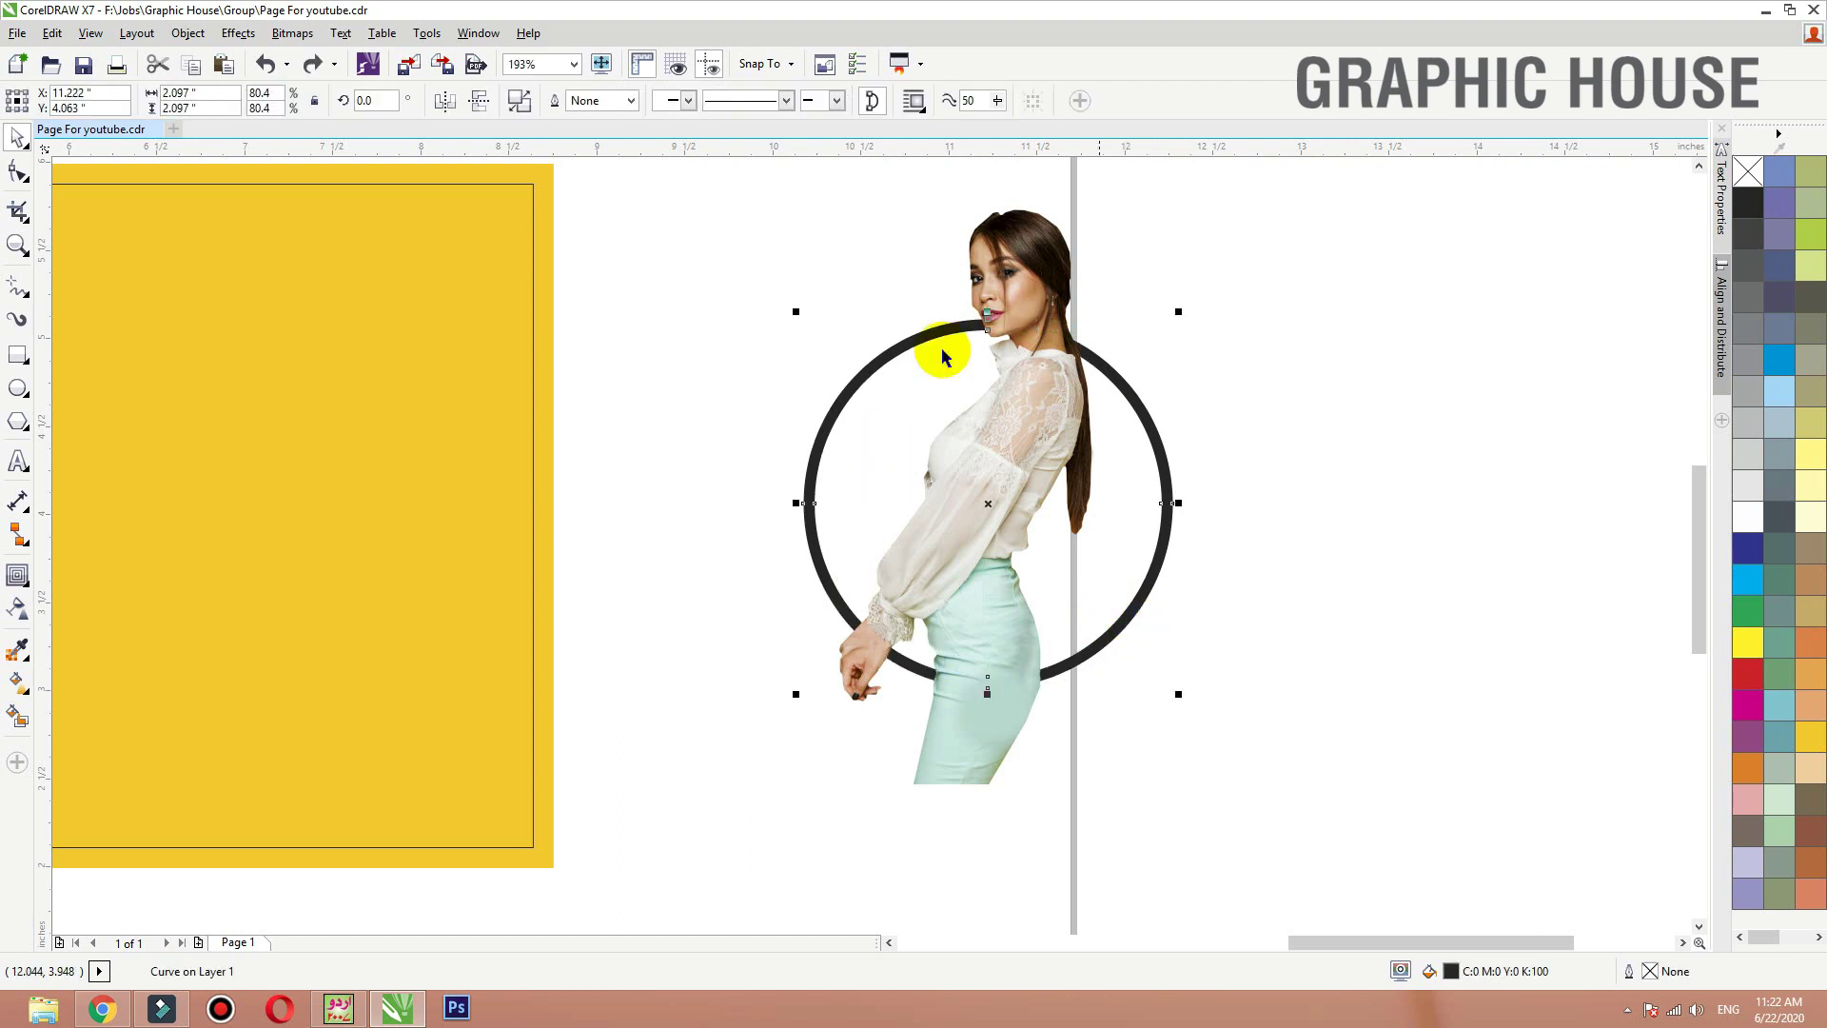
# Step: Bring the black ring in front of the woman's photo
pyautogui.moveTo(1133, 613)
pyautogui.mouseDown()
pyautogui.moveTo(1440, 596)
pyautogui.moveTo(1137, 615)
pyautogui.mouseUp()
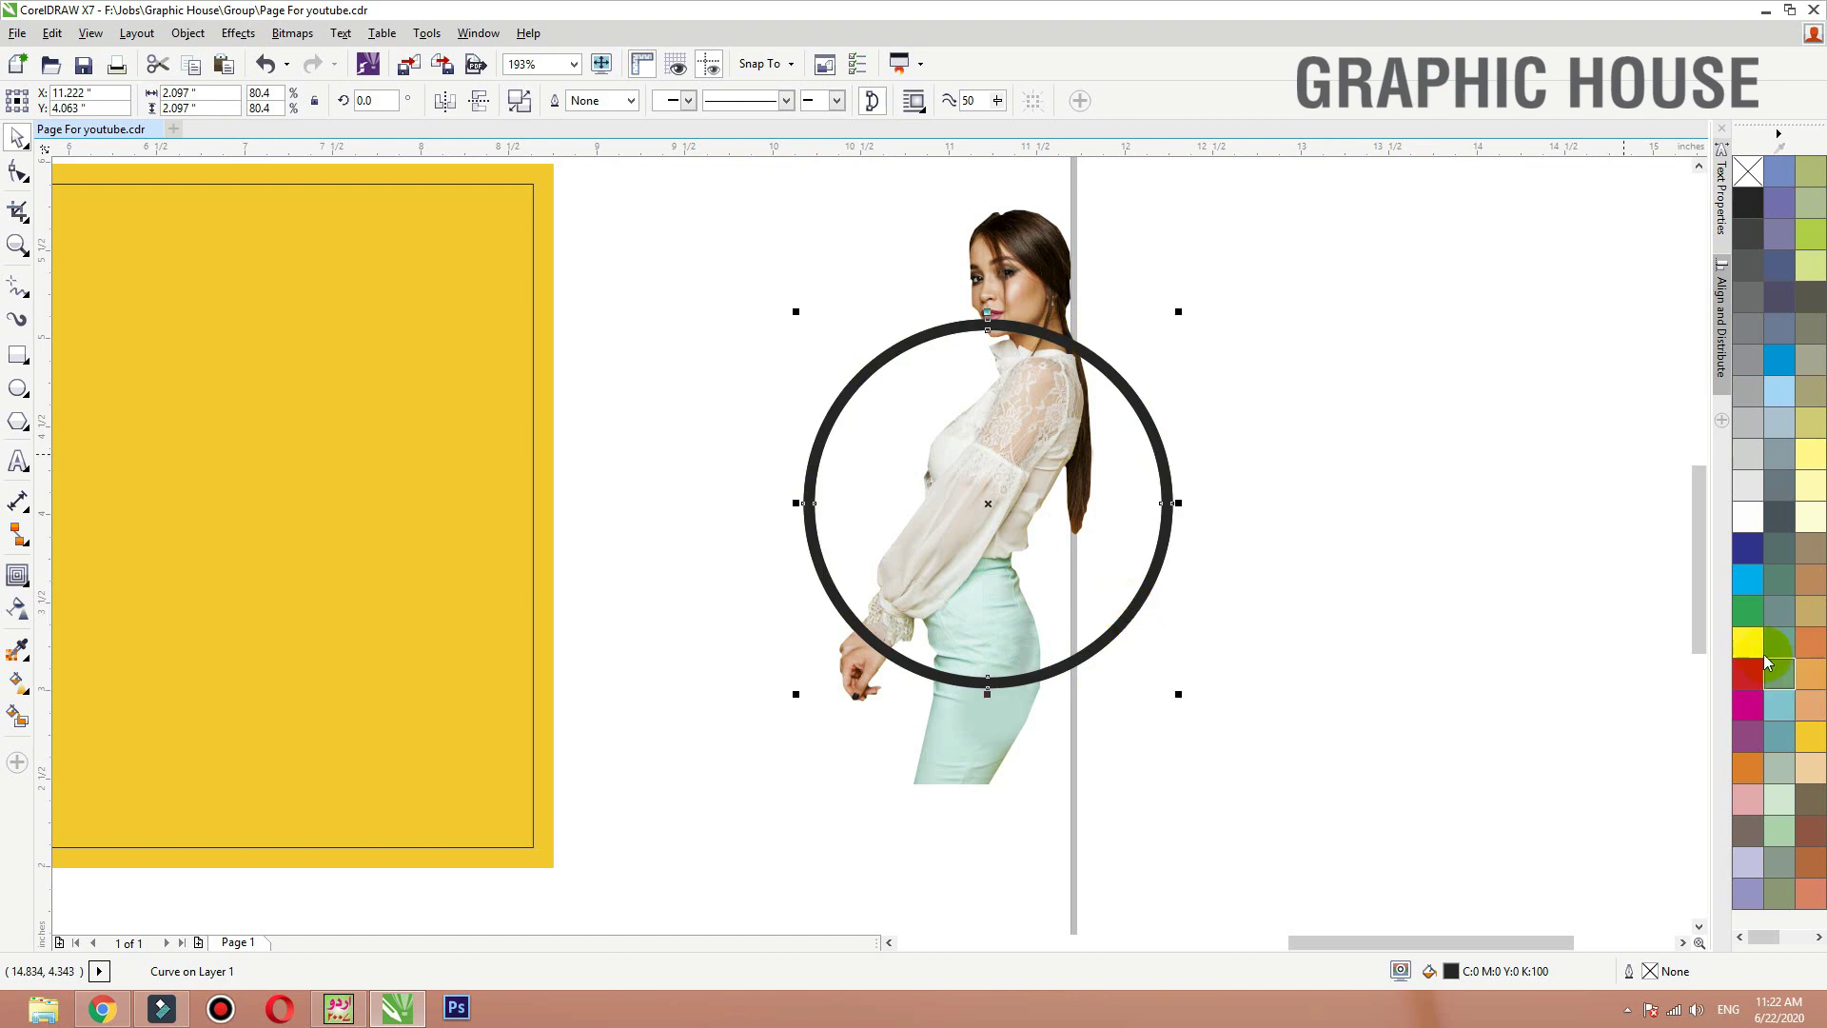
# Step: Fill the front copy of the ring red and keep it aligned over the black ring
pyautogui.rightClick(1749, 519)
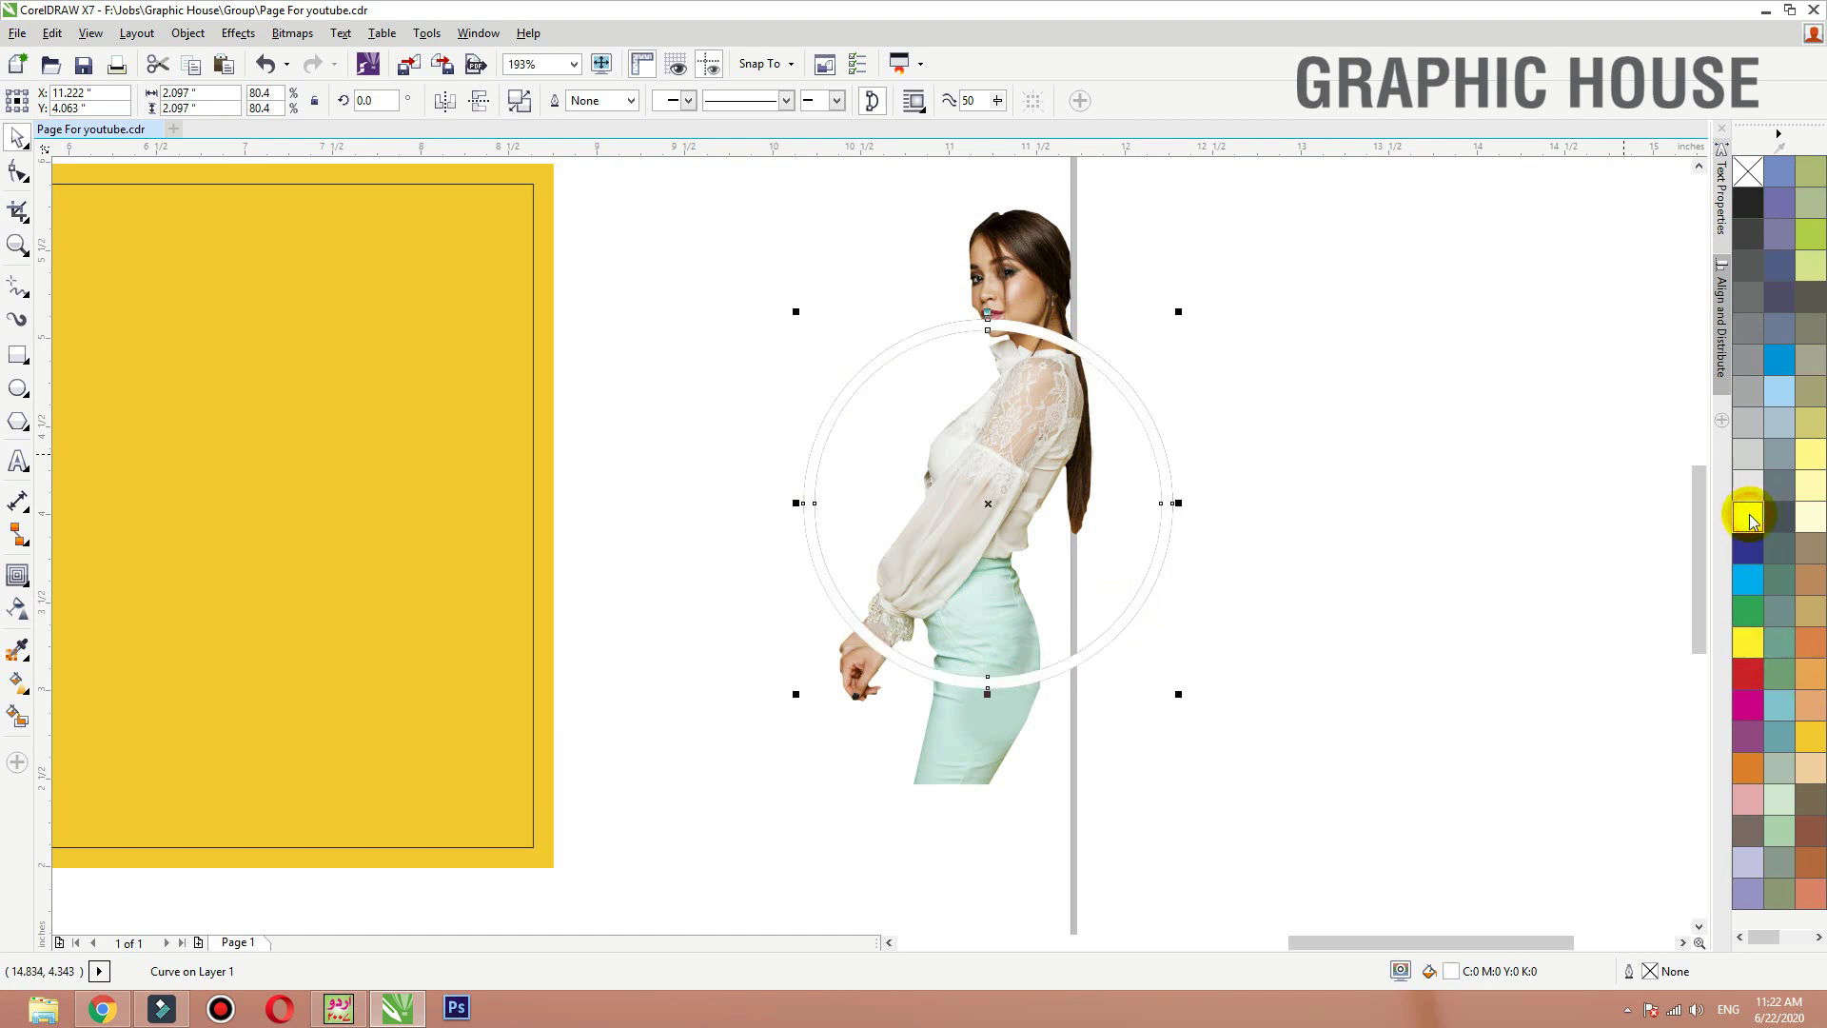
pyautogui.rightClick(1748, 674)
pyautogui.click(1397, 376)
pyautogui.moveTo(1513, 274); pyautogui.dragTo(550, 818)
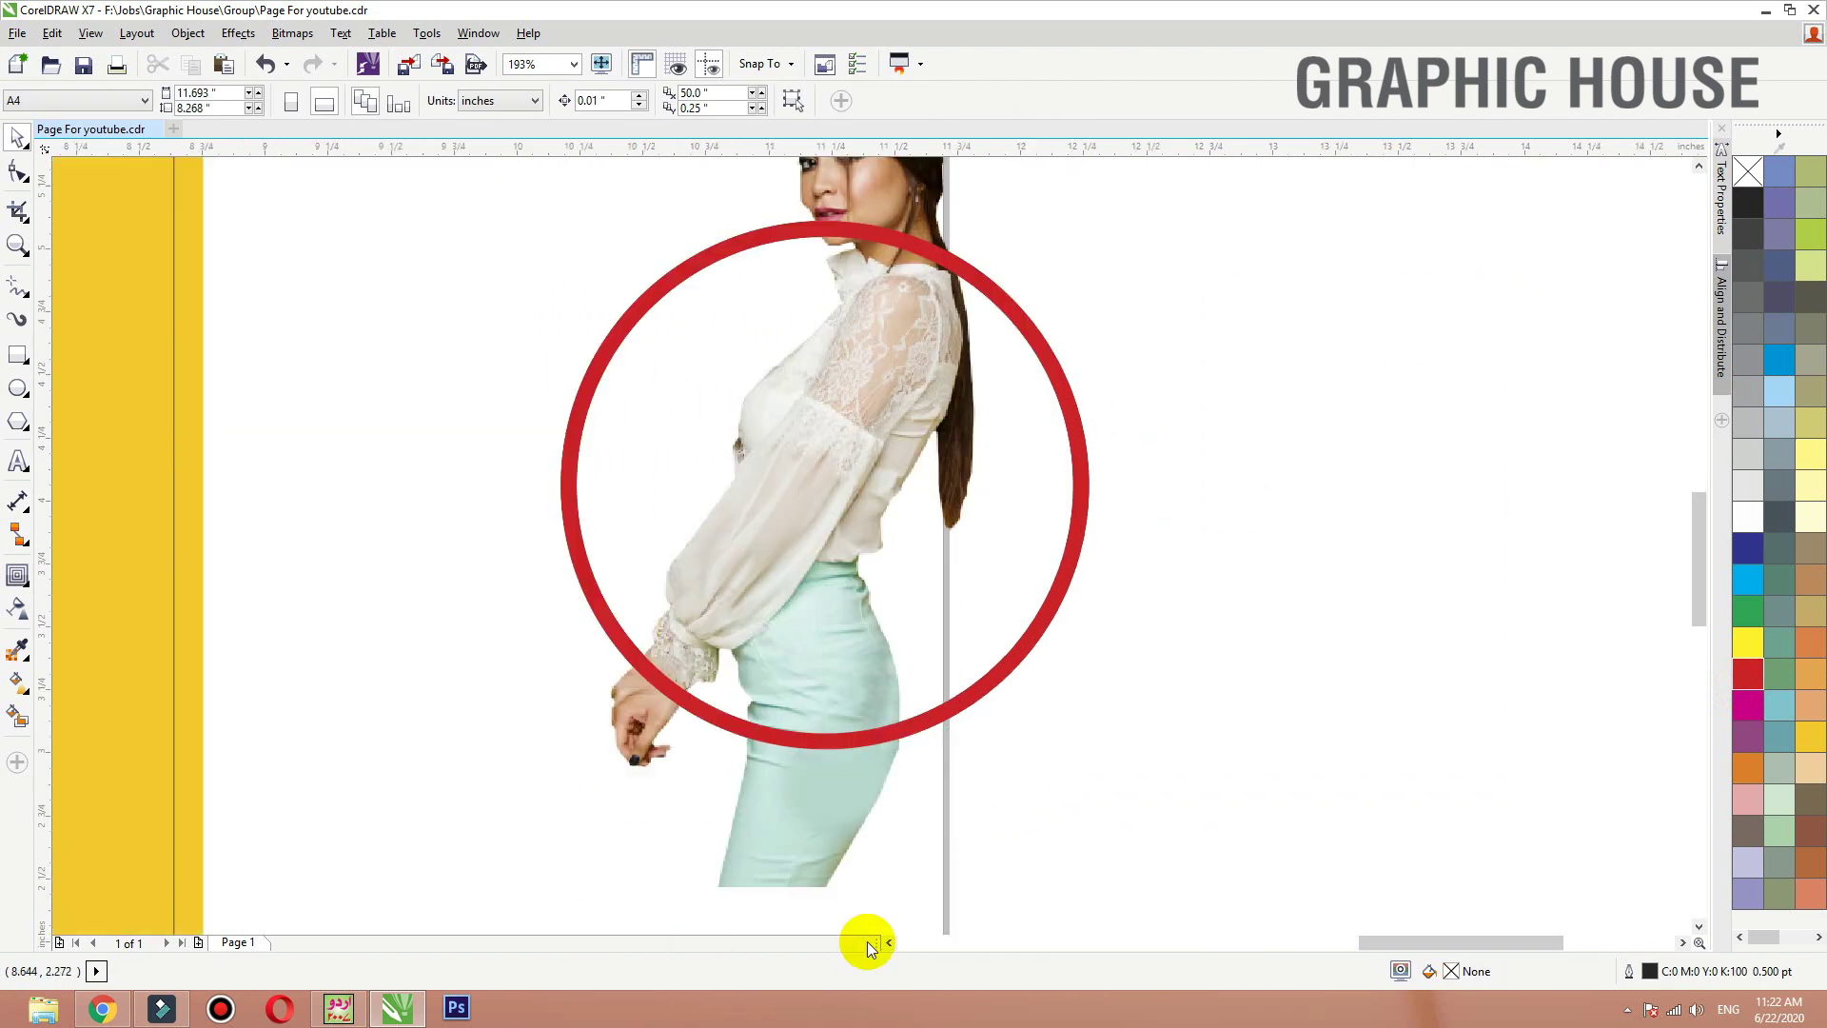
pyautogui.moveTo(997, 677); pyautogui.dragTo(1137, 719)
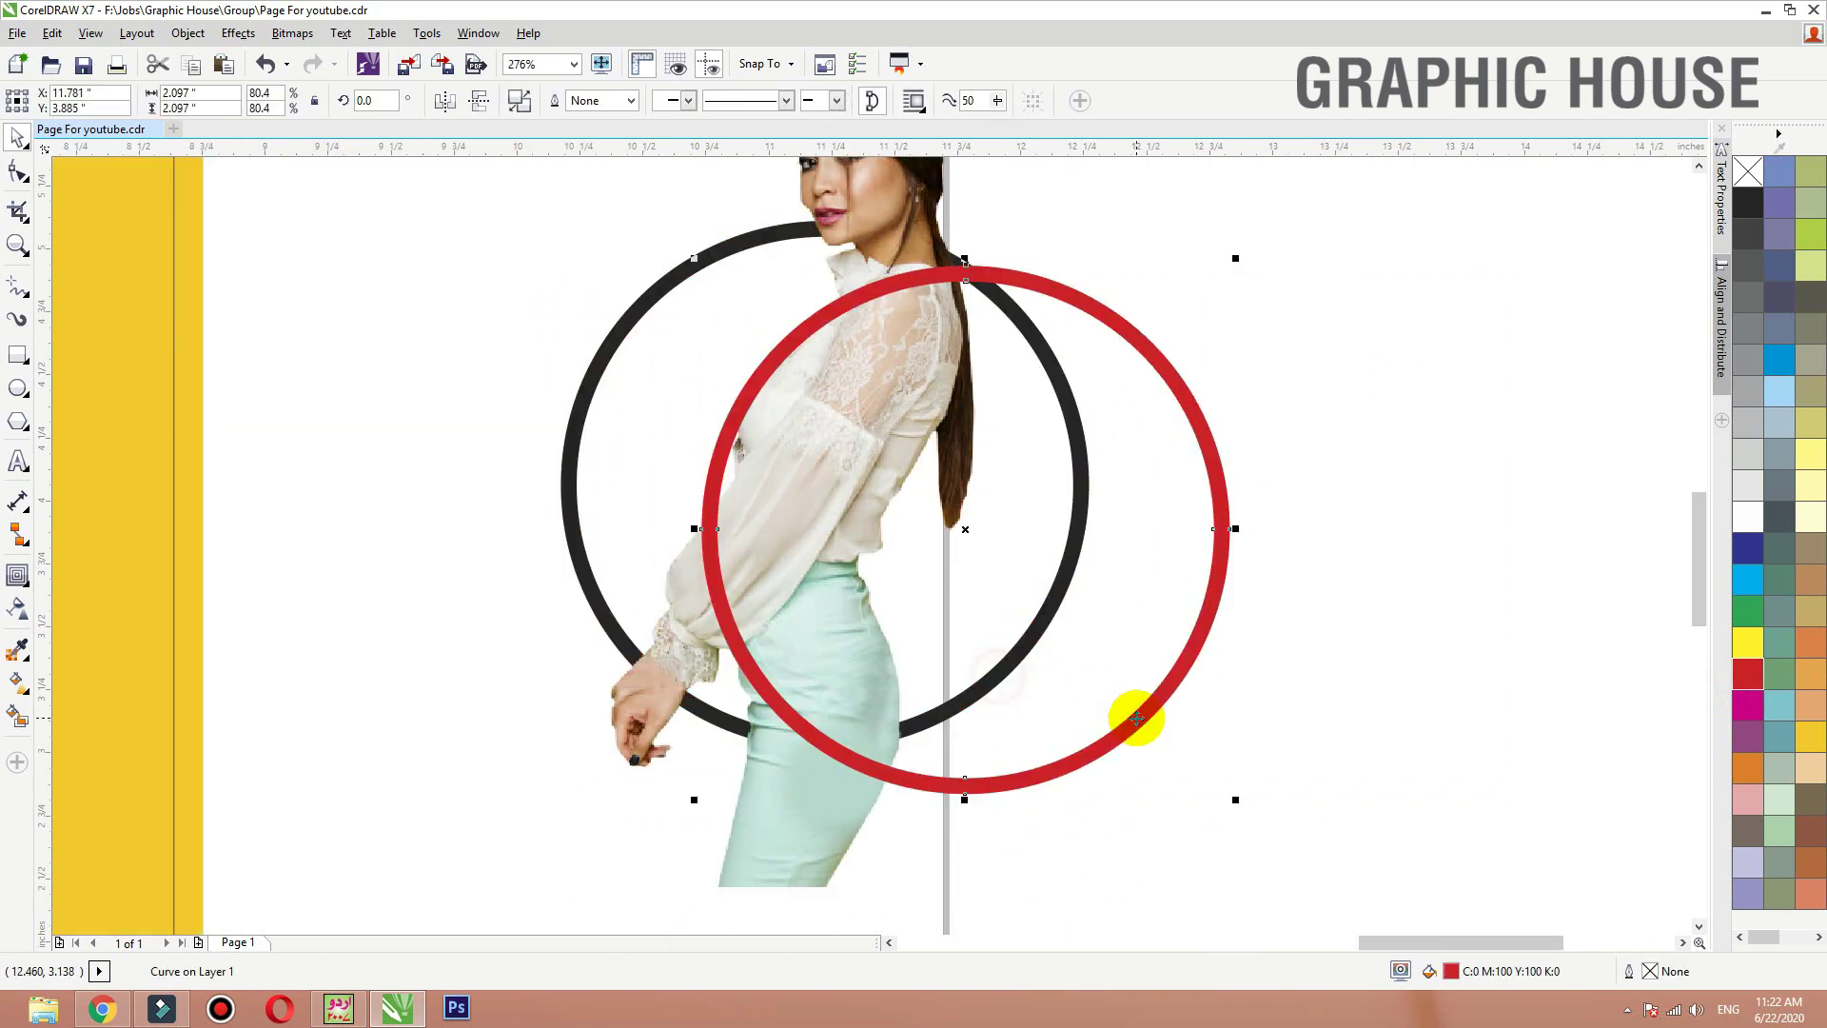
pyautogui.hotkey('ctrl', 'z')
# Step: Trim away the red ring's upper part with a rectangle about 3.16 by 1.45 inches and delete the rectangle
pyautogui.click(18, 354)
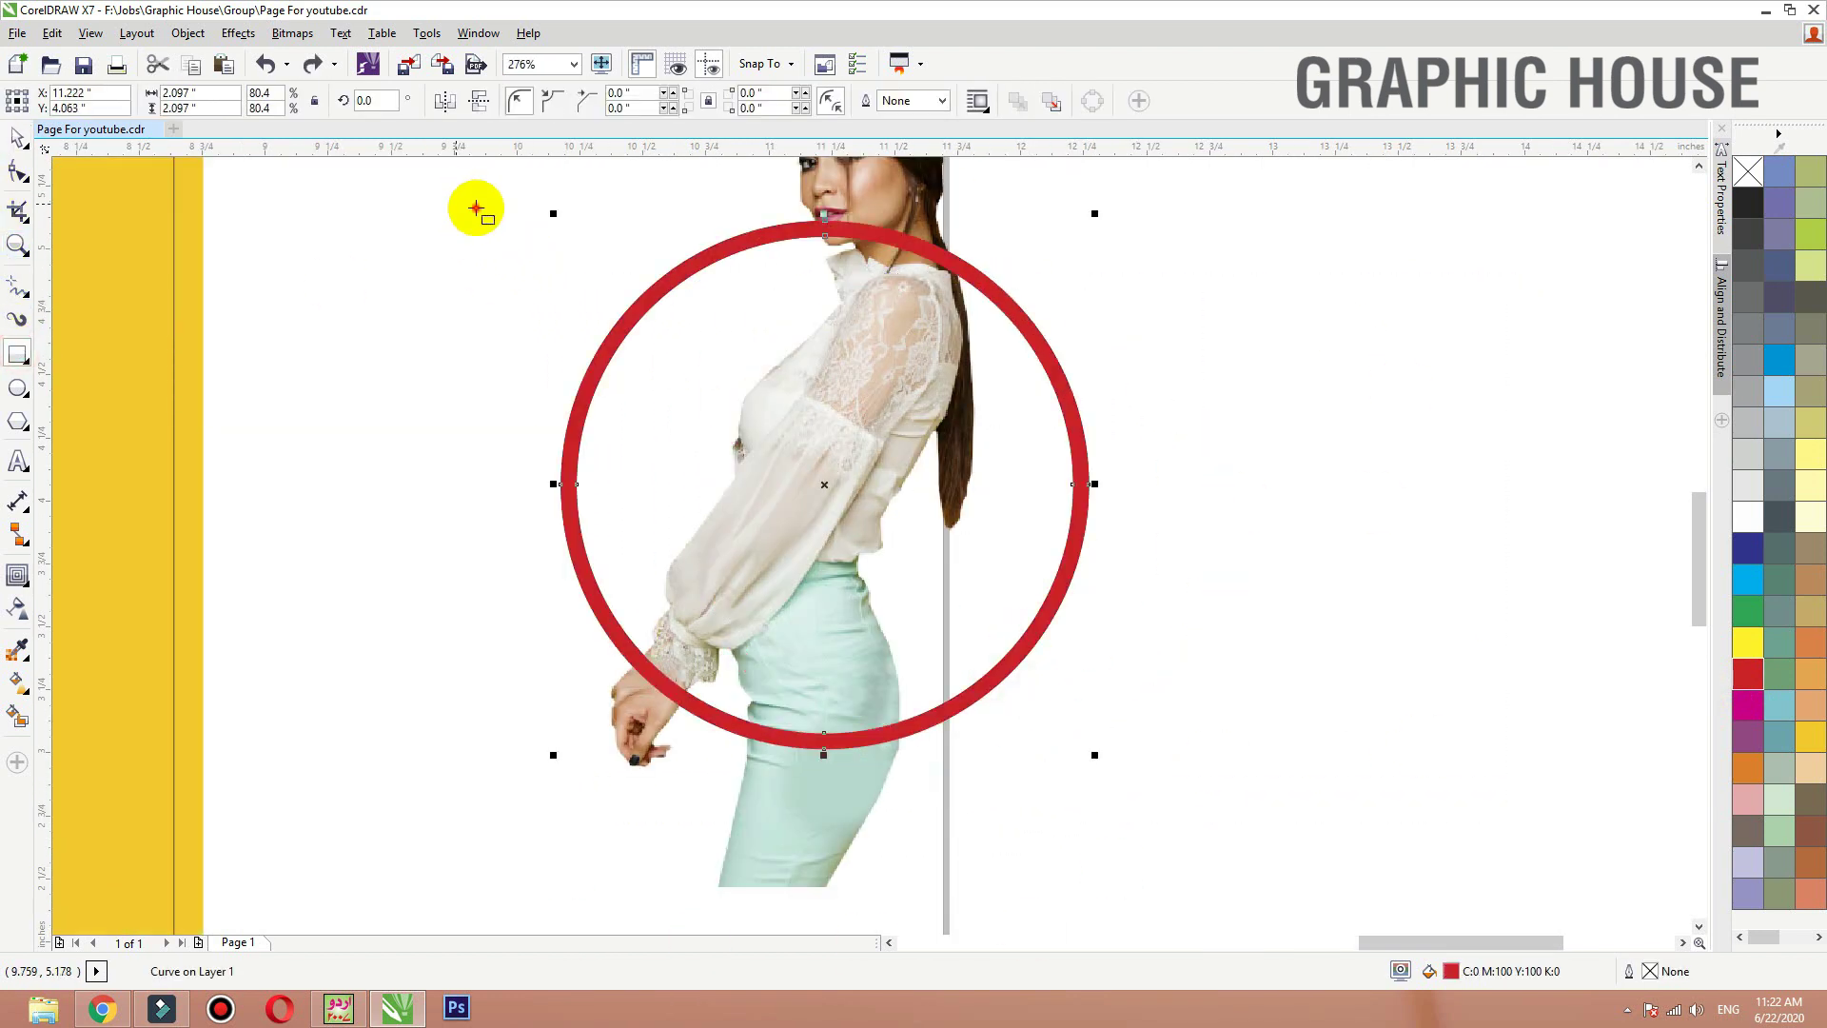
pyautogui.moveTo(460, 203)
pyautogui.mouseDown()
pyautogui.moveTo(1257, 424)
pyautogui.moveTo(1258, 569)
pyautogui.mouseUp()
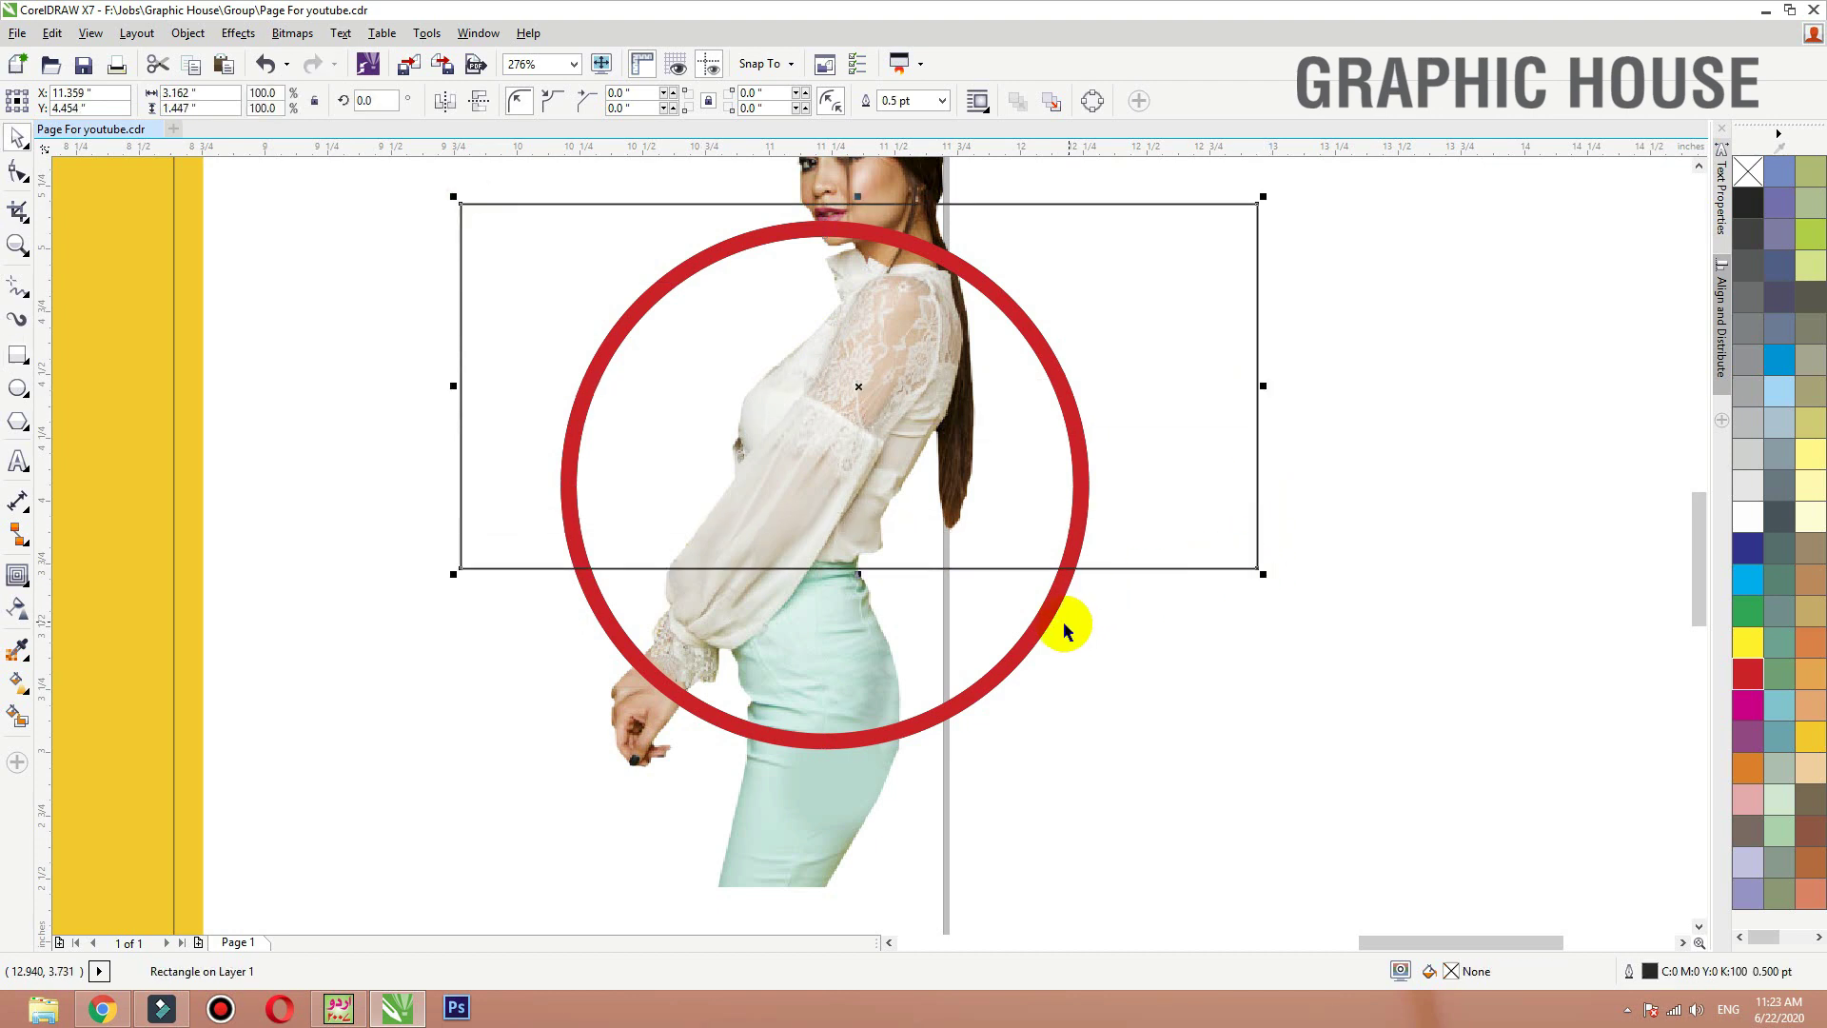
pyautogui.keyDown('shift'); pyautogui.click(1047, 614); pyautogui.keyUp('shift')
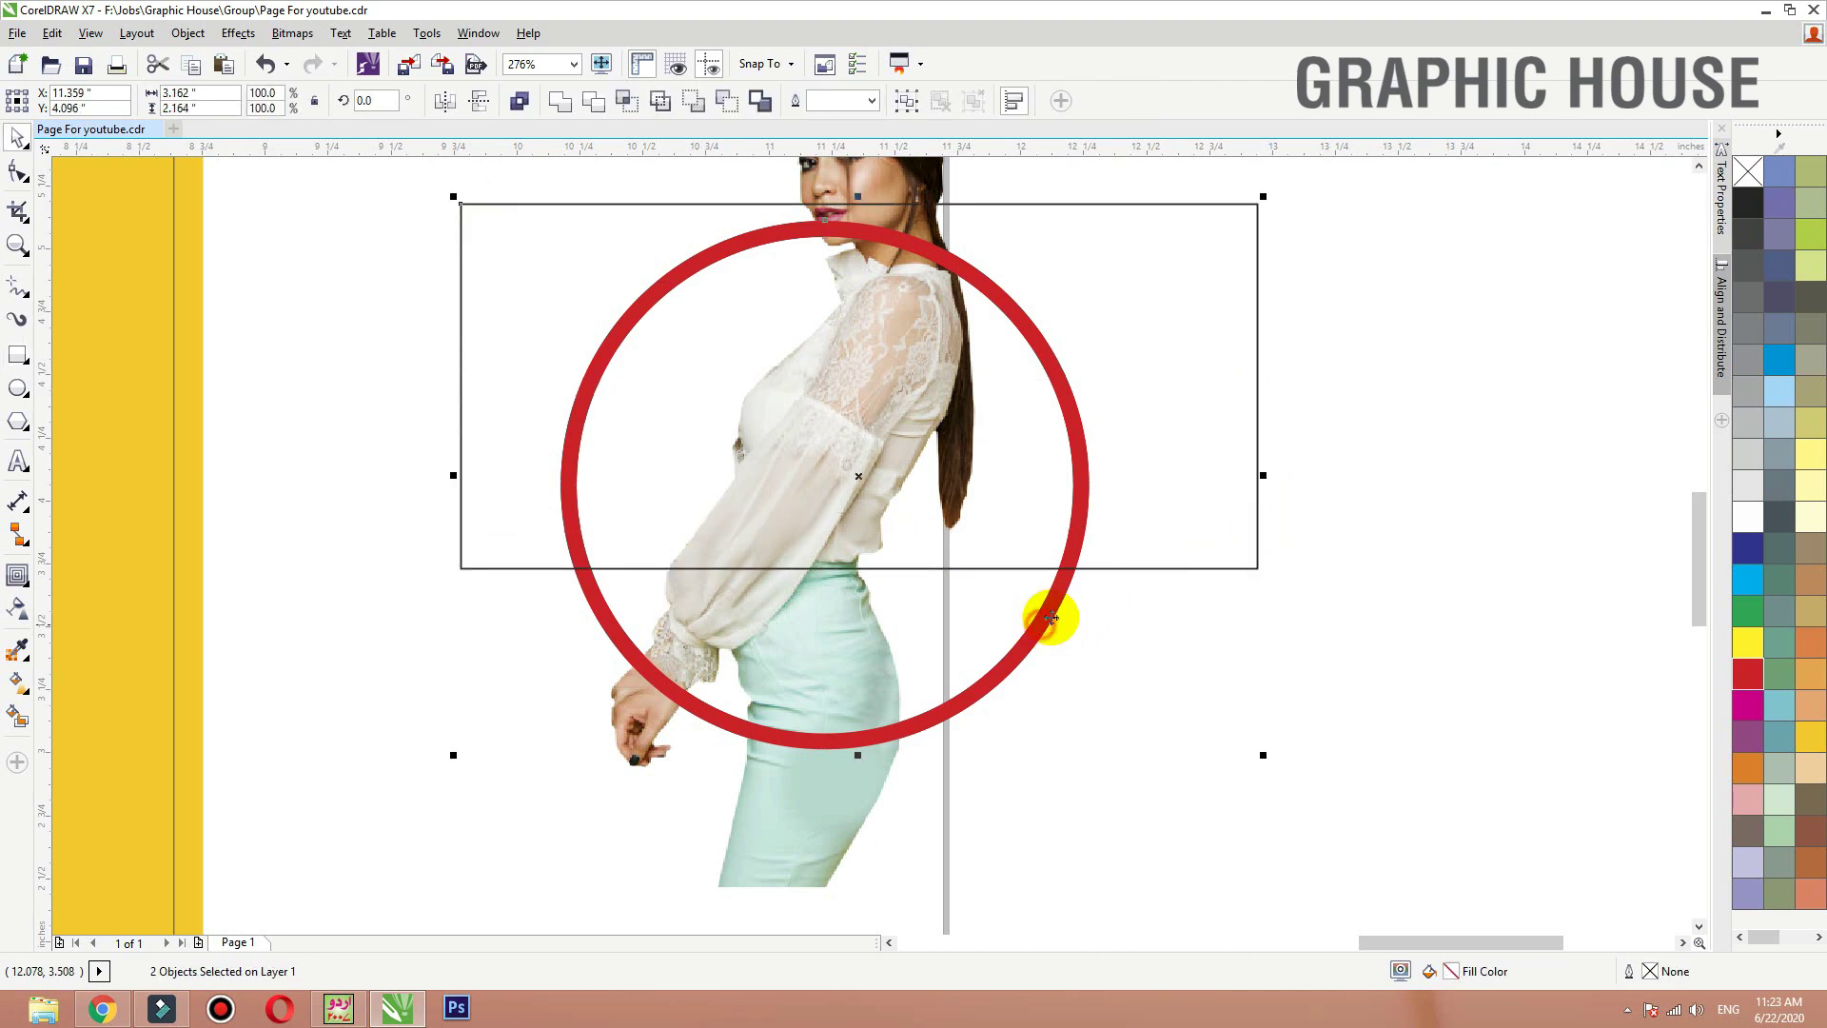
pyautogui.click(593, 101)
pyautogui.click(1182, 204)
pyautogui.press('Delete')
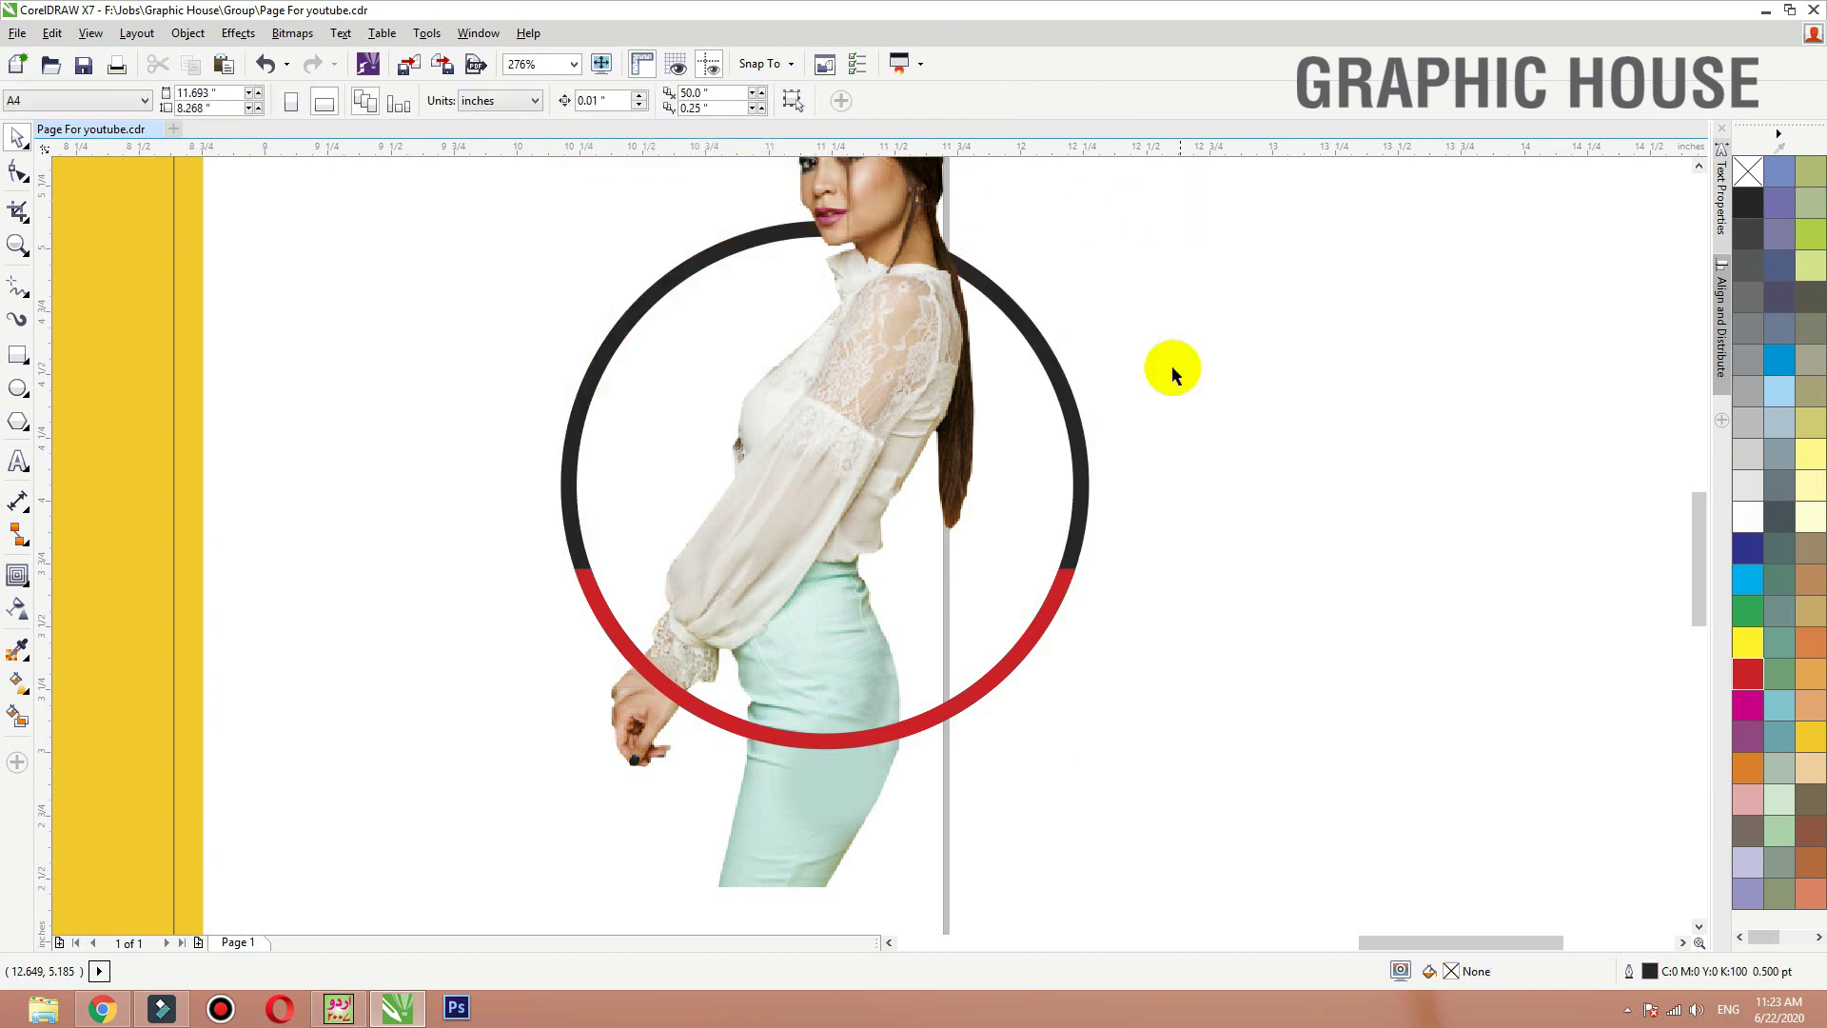
# Step: Fill the remaining lower arc of the red ring black so it matches the ring behind the woman
pyautogui.click(1039, 633)
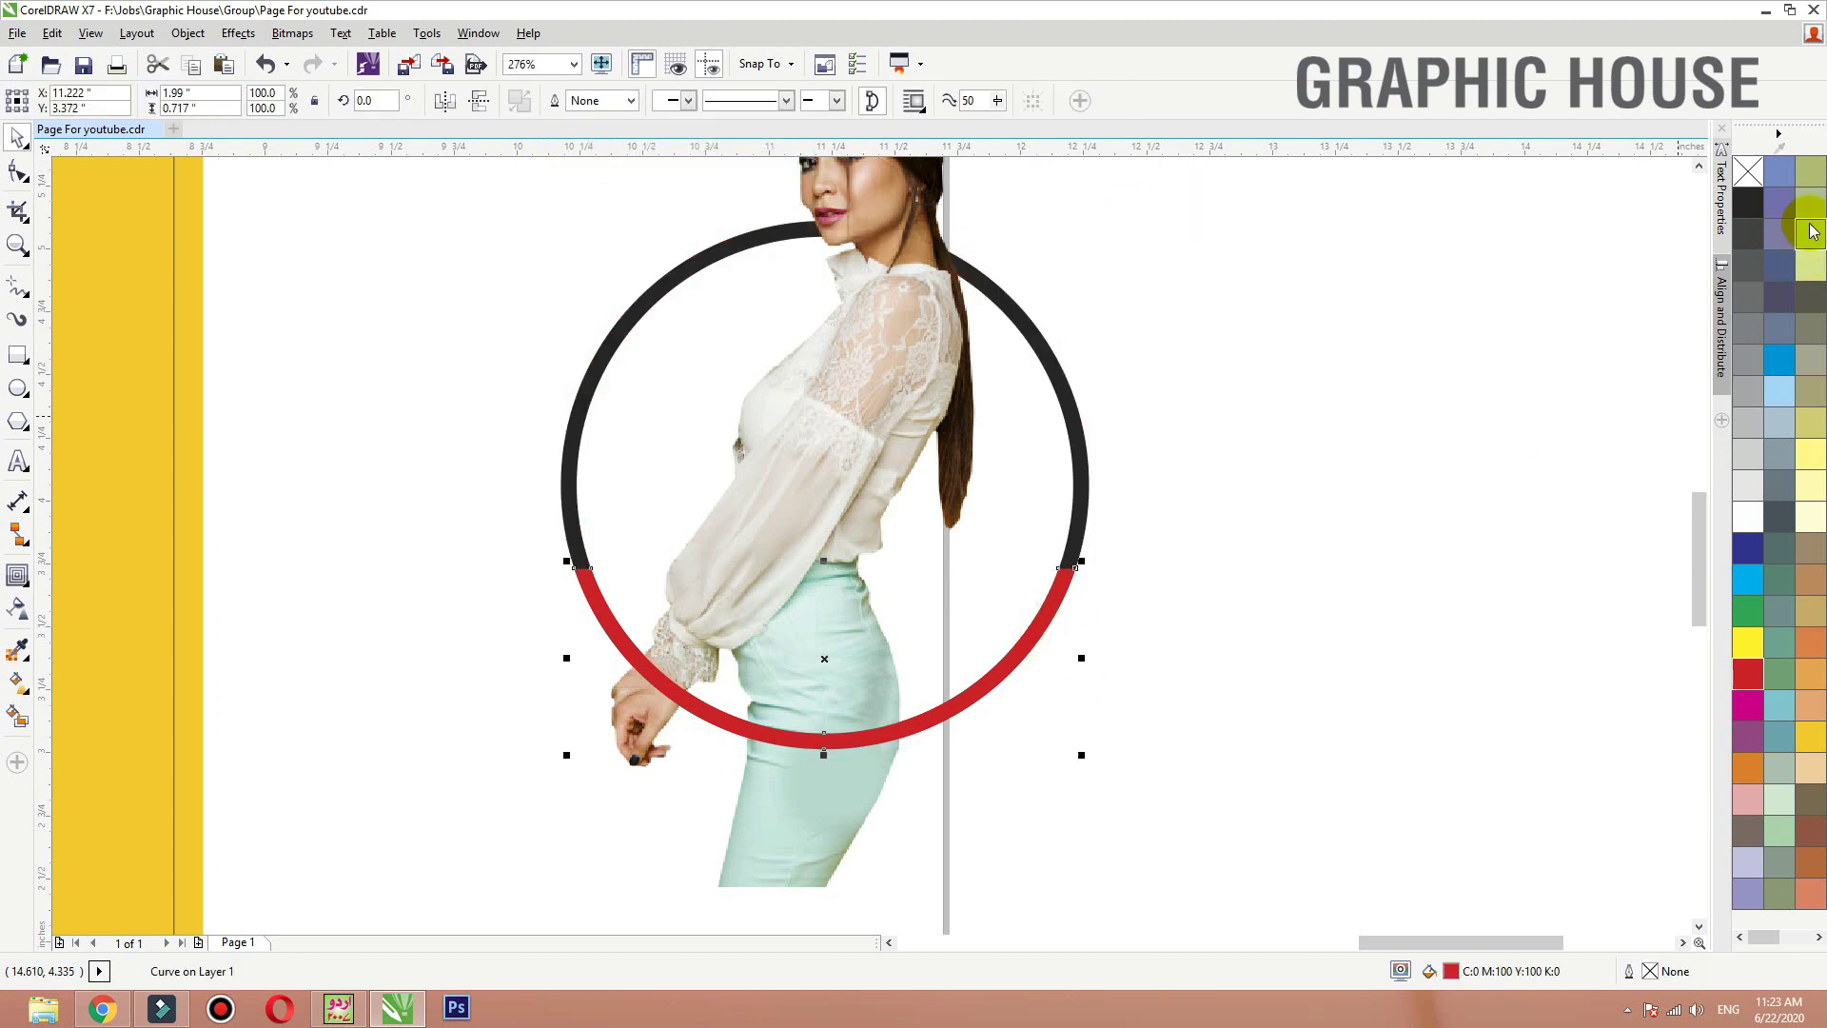
pyautogui.click(1753, 211)
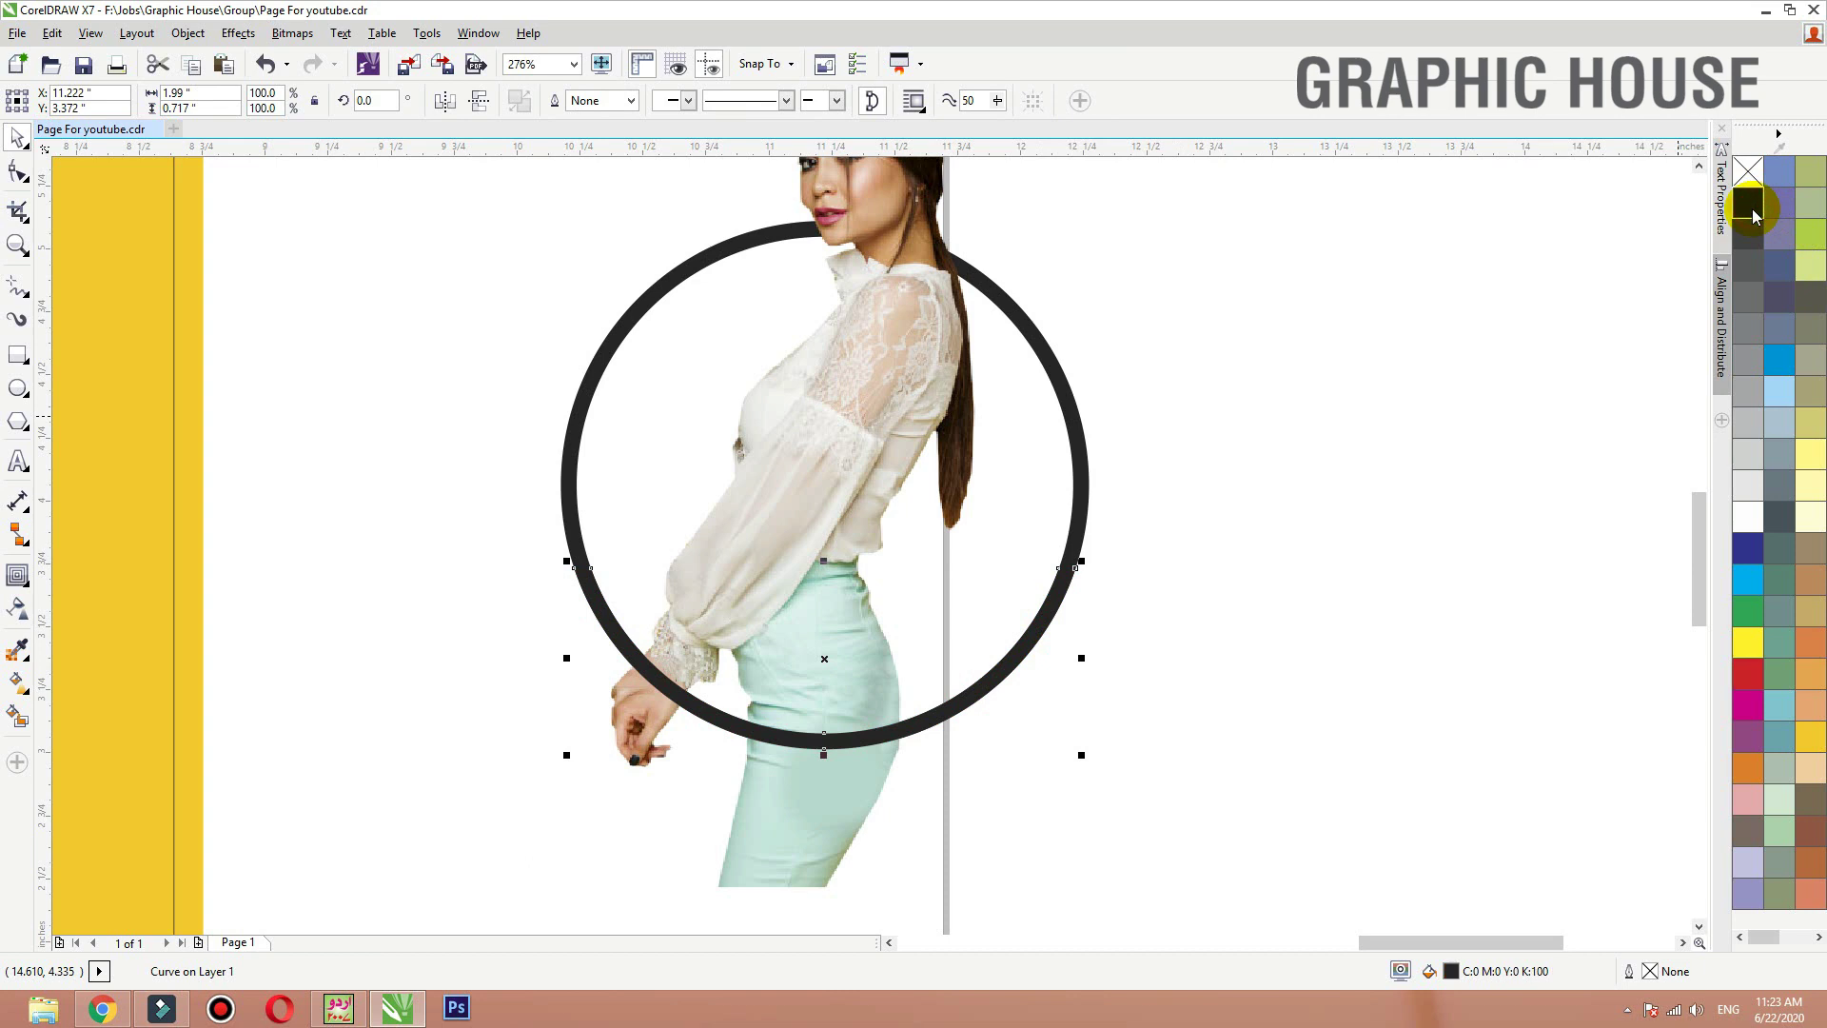
pyautogui.click(1453, 329)
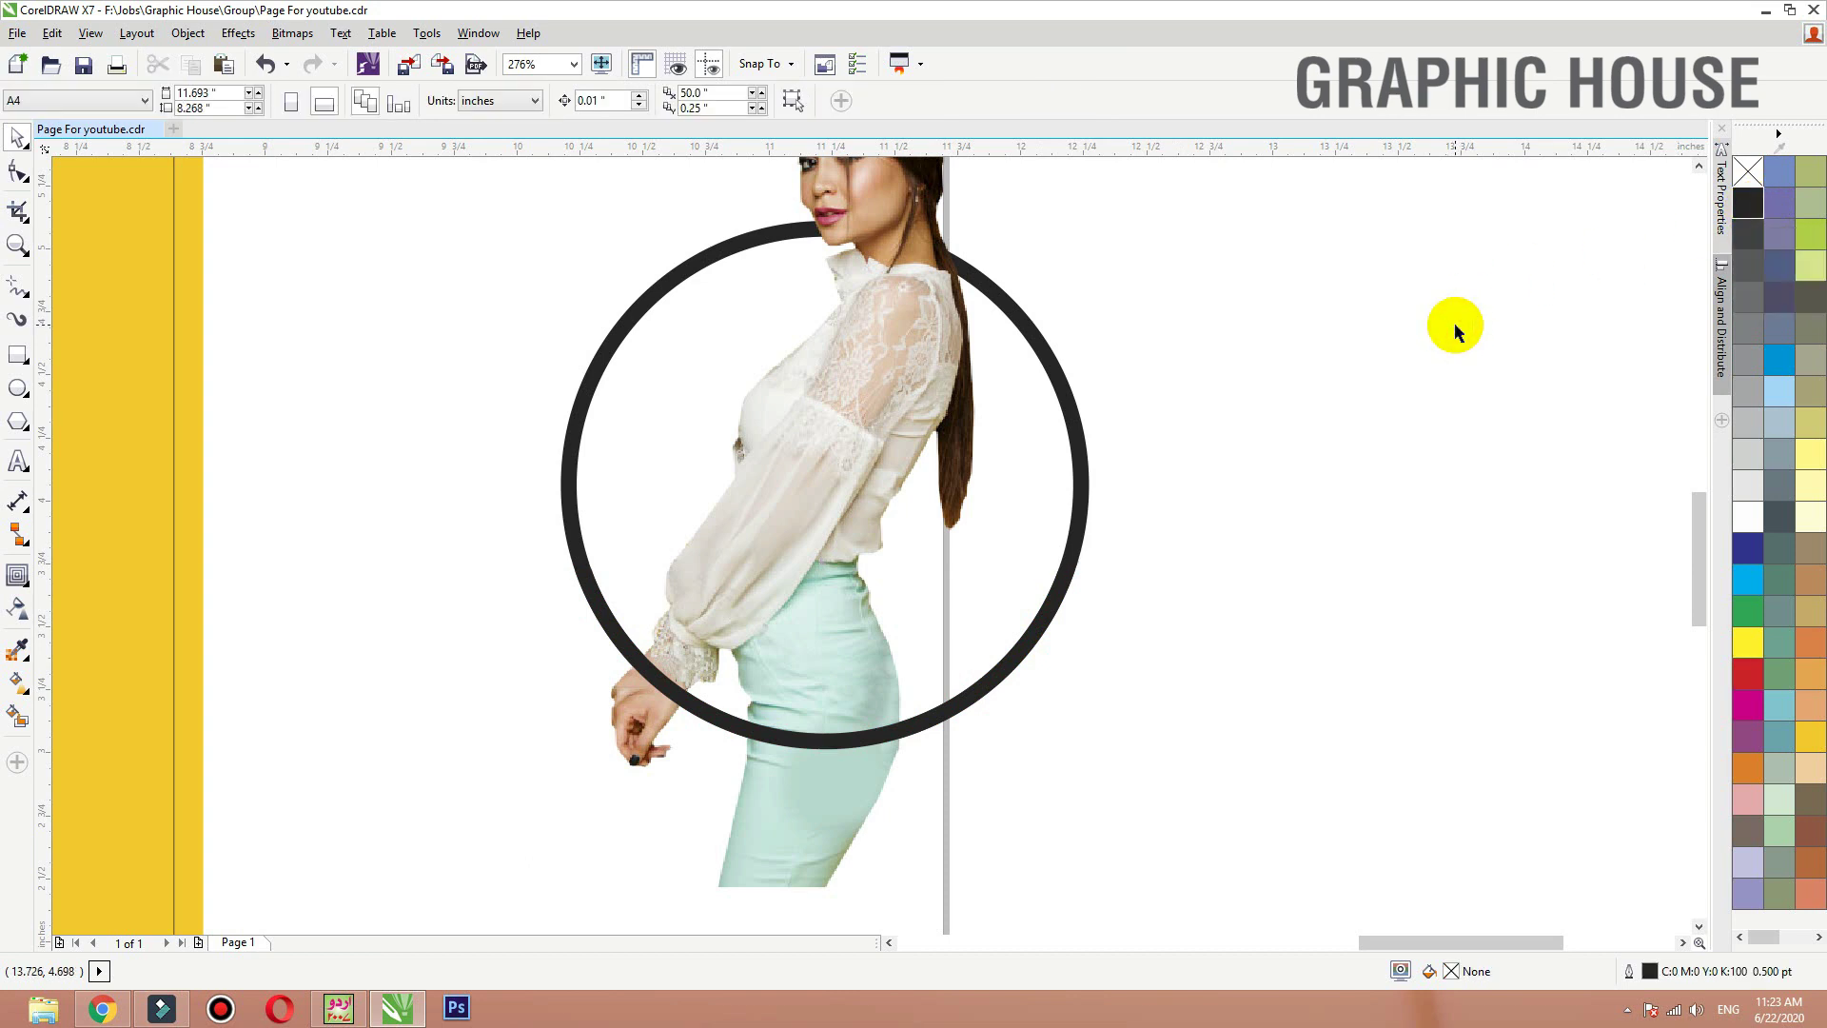
pyautogui.click(1313, 433)
pyautogui.scroll(-2, 1038, 511)
pyautogui.moveTo(1039, 561); pyautogui.dragTo(1300, 567)
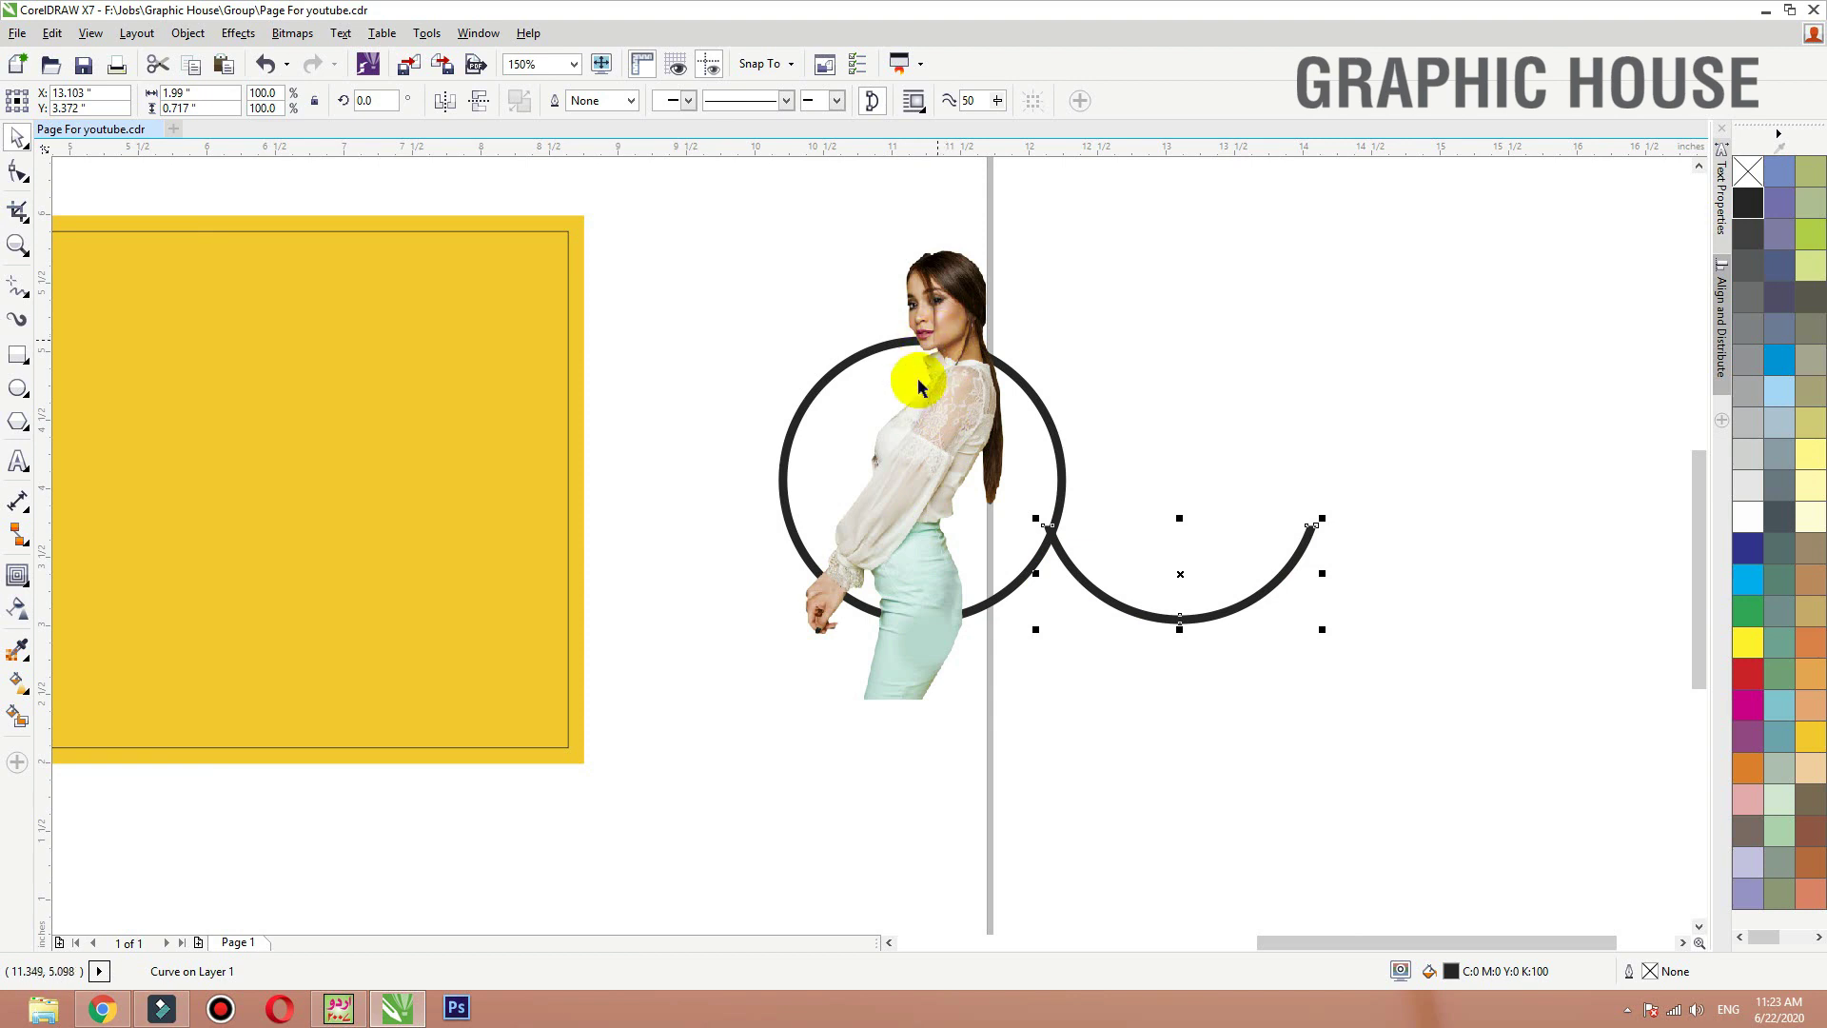
pyautogui.moveTo(922, 416); pyautogui.dragTo(657, 417)
pyautogui.hotkey('ctrl', 'z')
pyautogui.hotkey('ctrl', 'z')
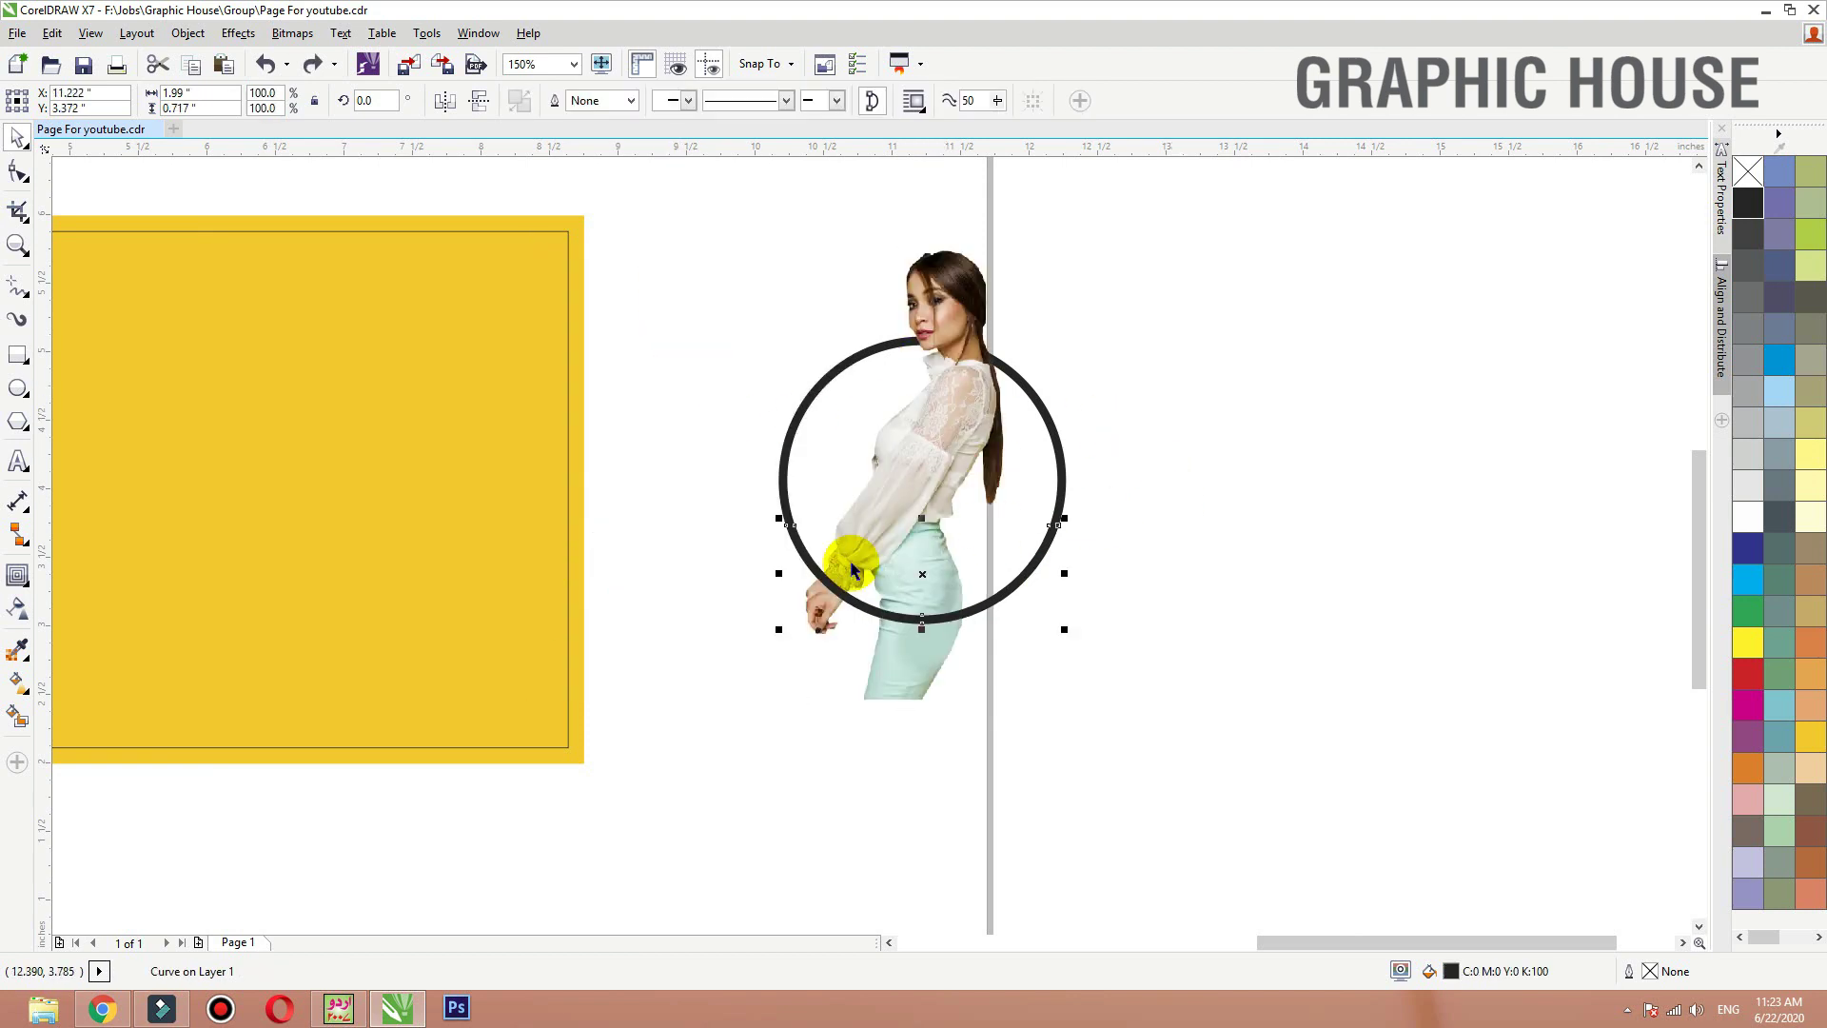
pyautogui.moveTo(846, 601); pyautogui.dragTo(846, 555)
pyautogui.hotkey('ctrl', 'z')
pyautogui.click(1051, 640)
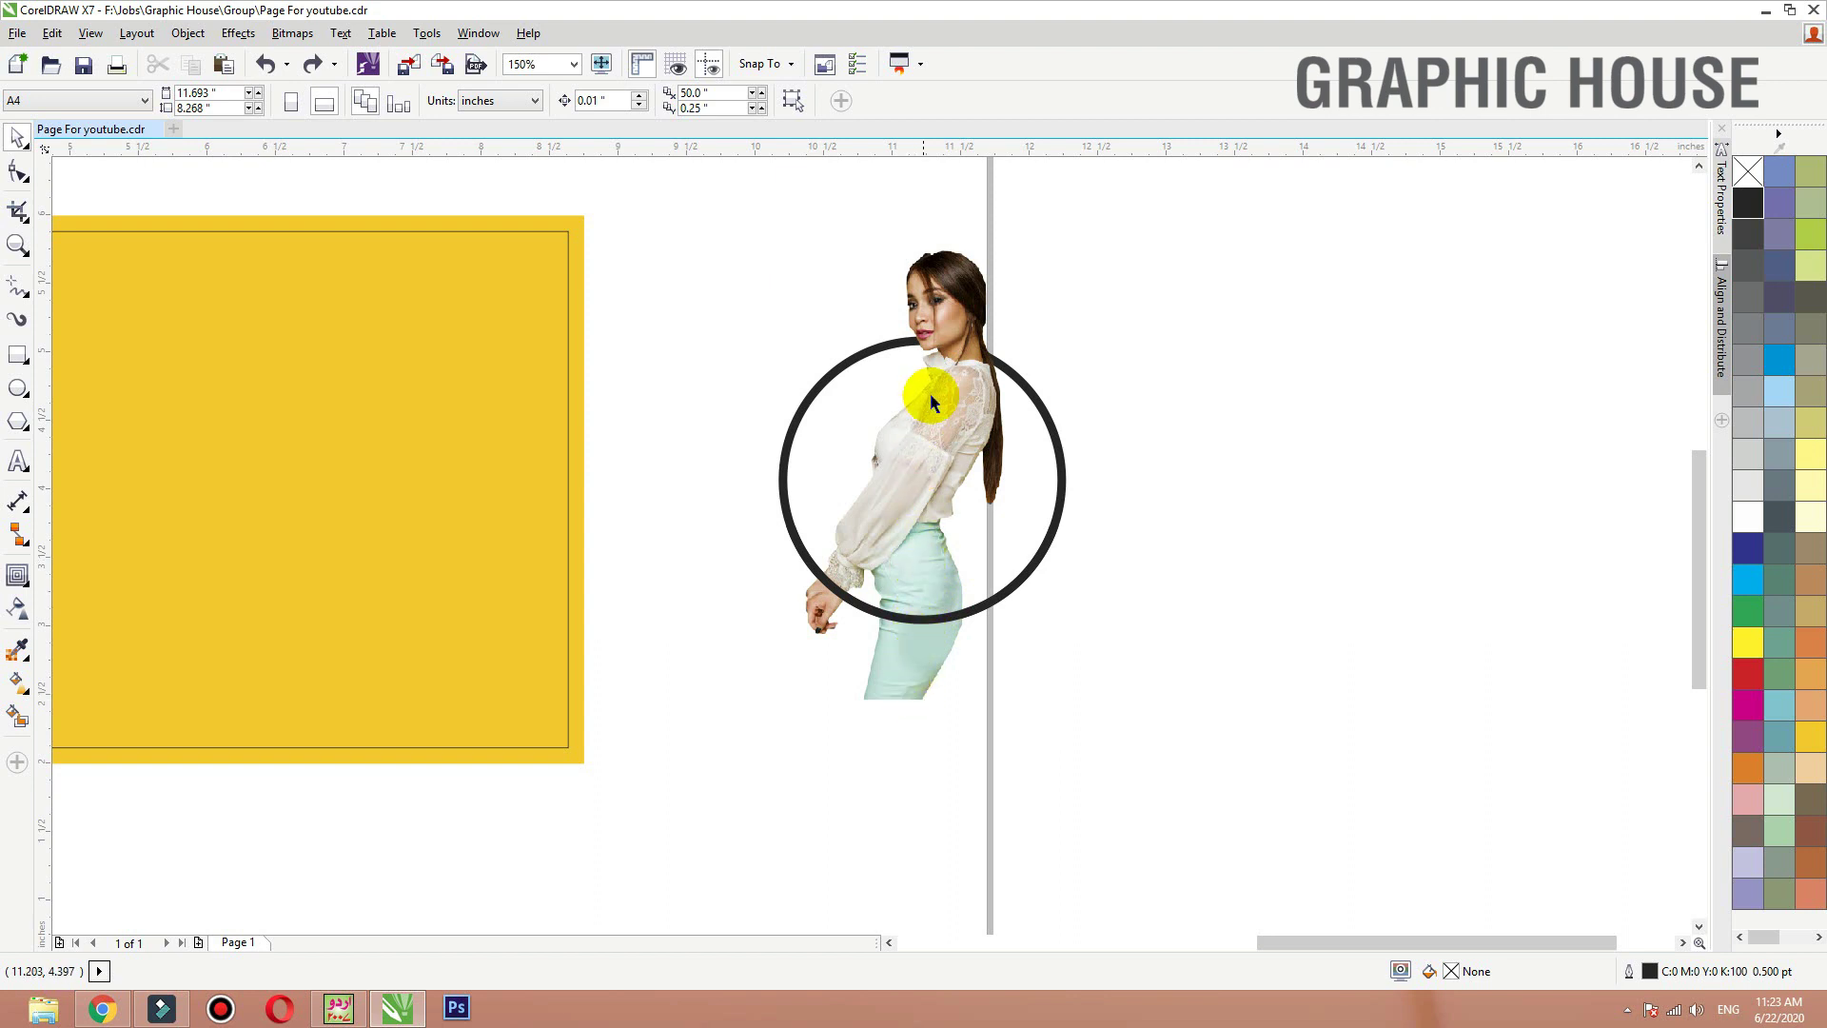
# Step: Group the woman's photo with both ring parts and align the group with the yellow square's bottom edge
pyautogui.moveTo(1169, 847); pyautogui.dragTo(685, 163)
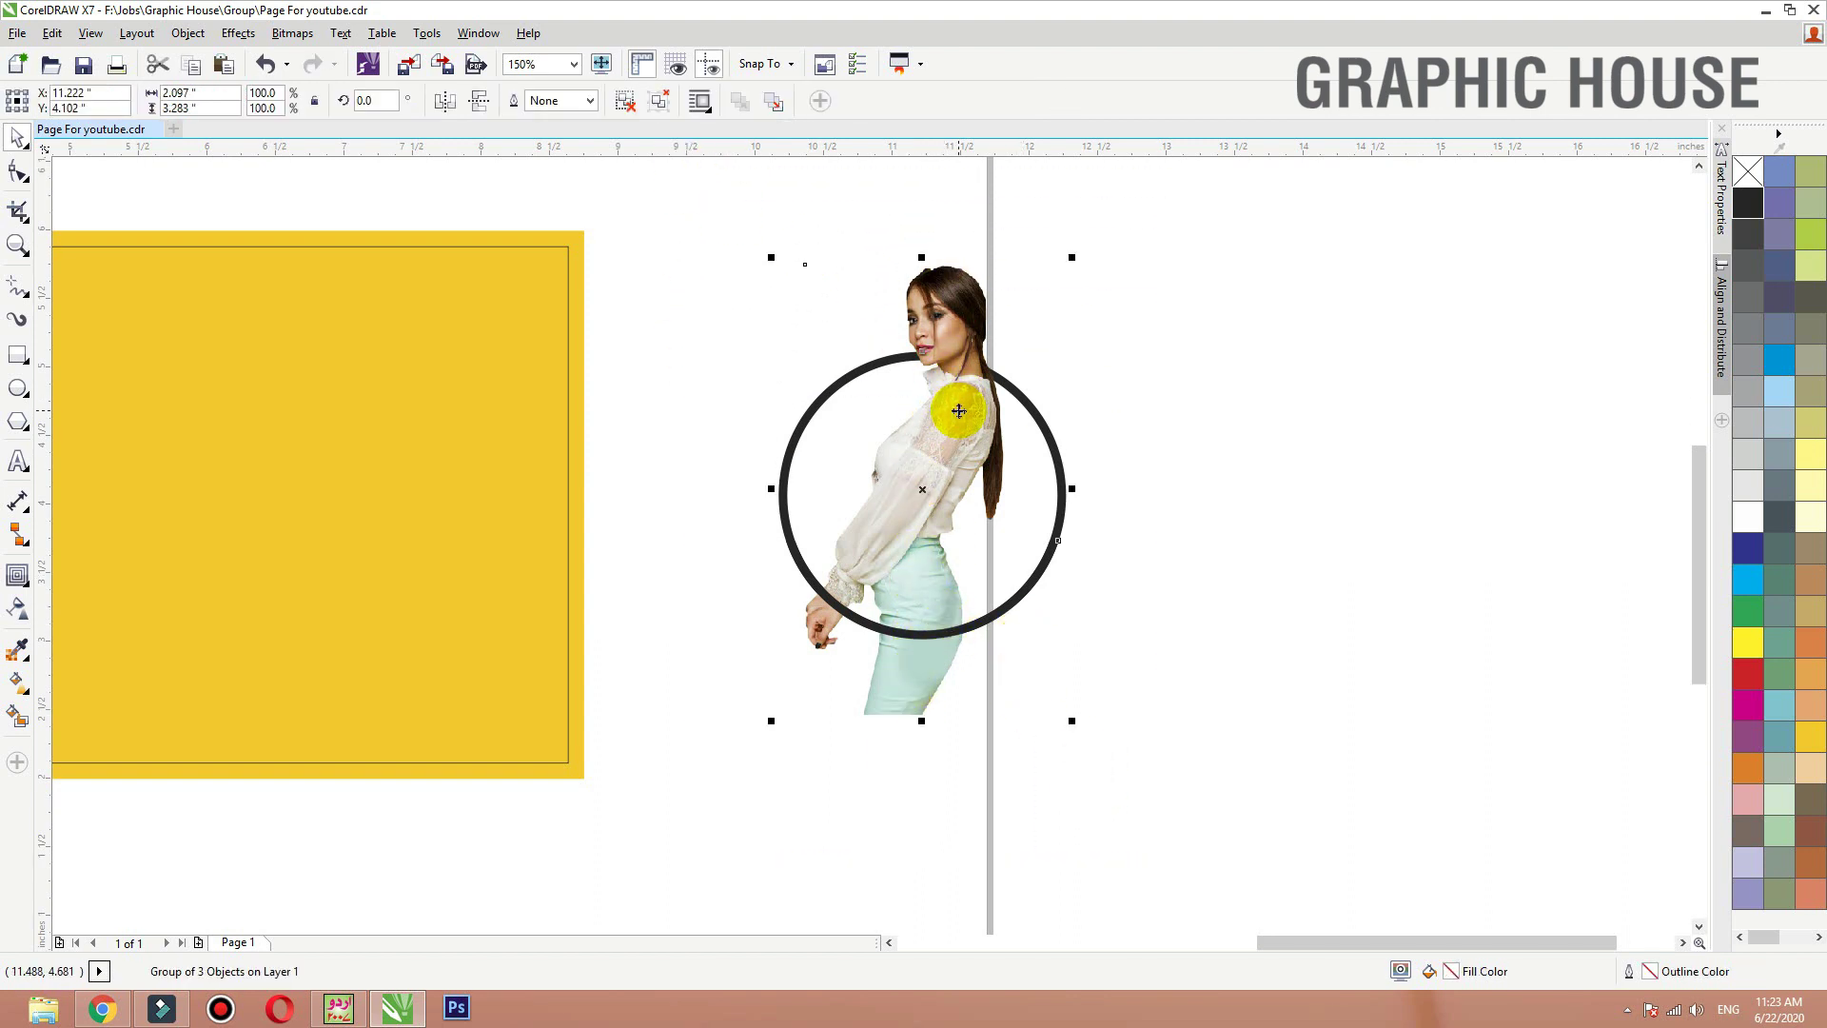
pyautogui.moveTo(959, 408); pyautogui.dragTo(315, 504)
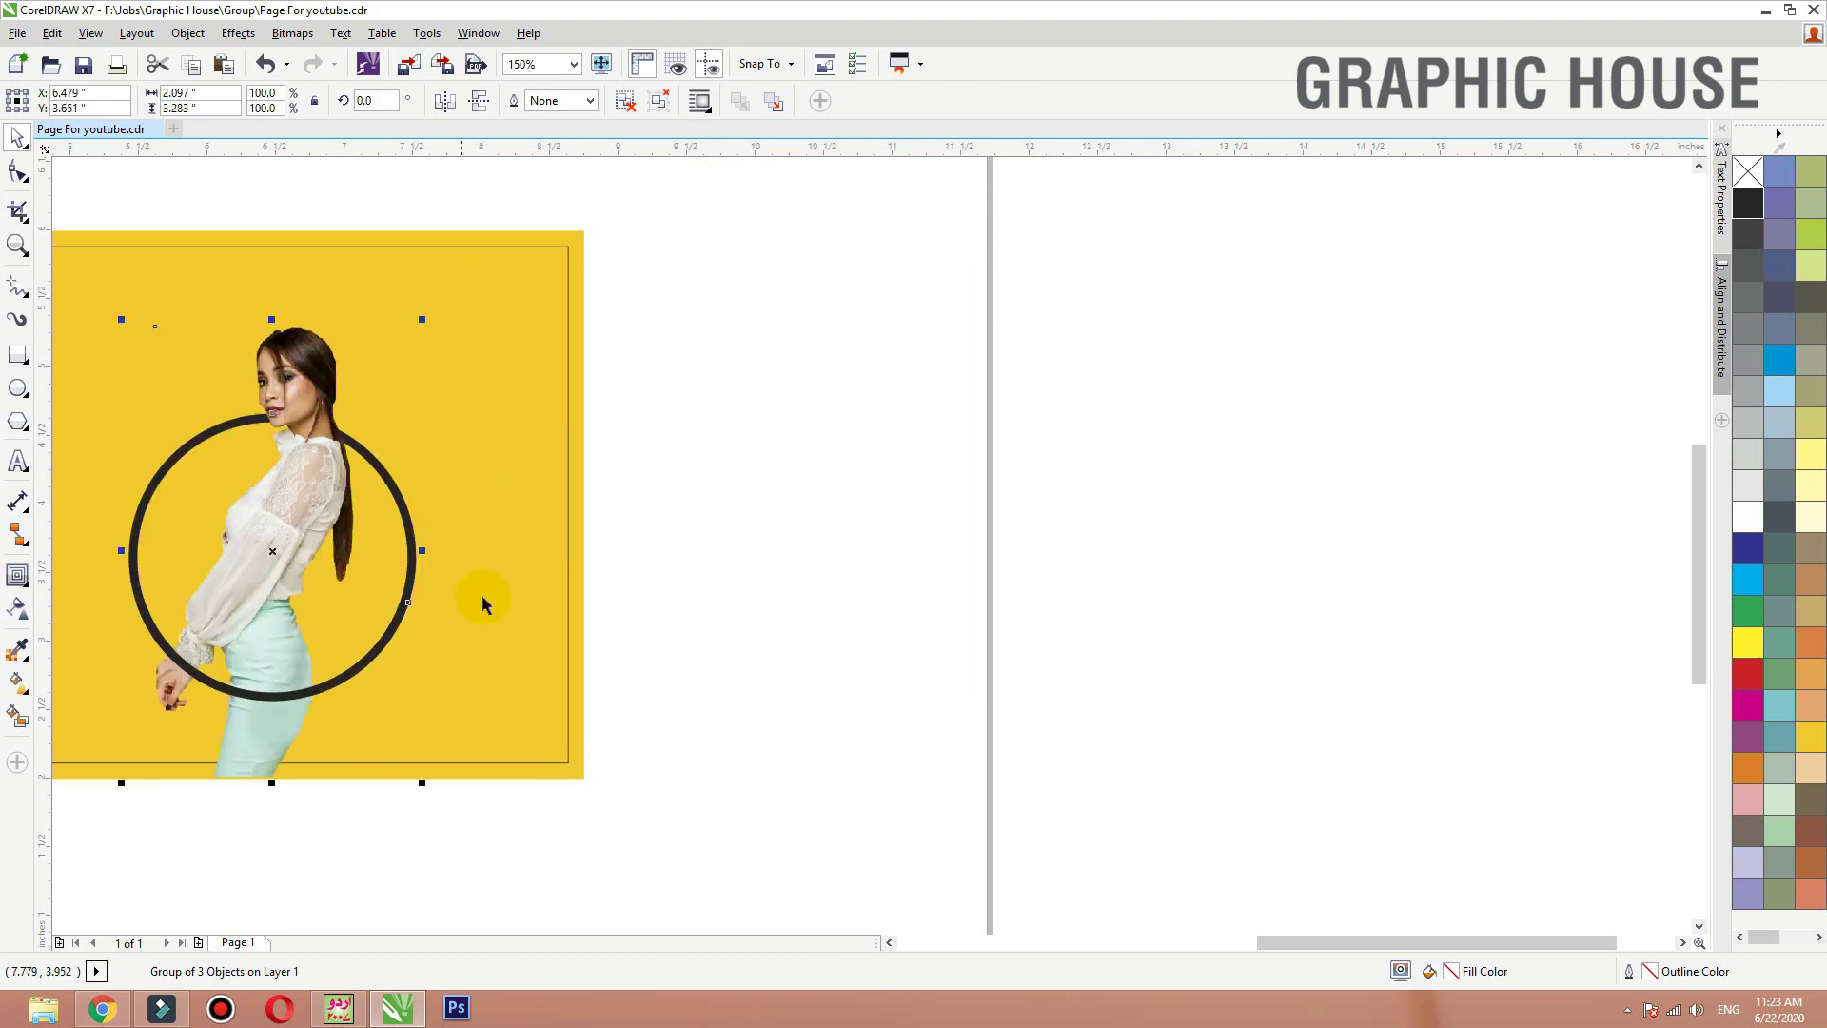
pyautogui.keyDown('shift'); pyautogui.click(454, 770); pyautogui.keyUp('shift')
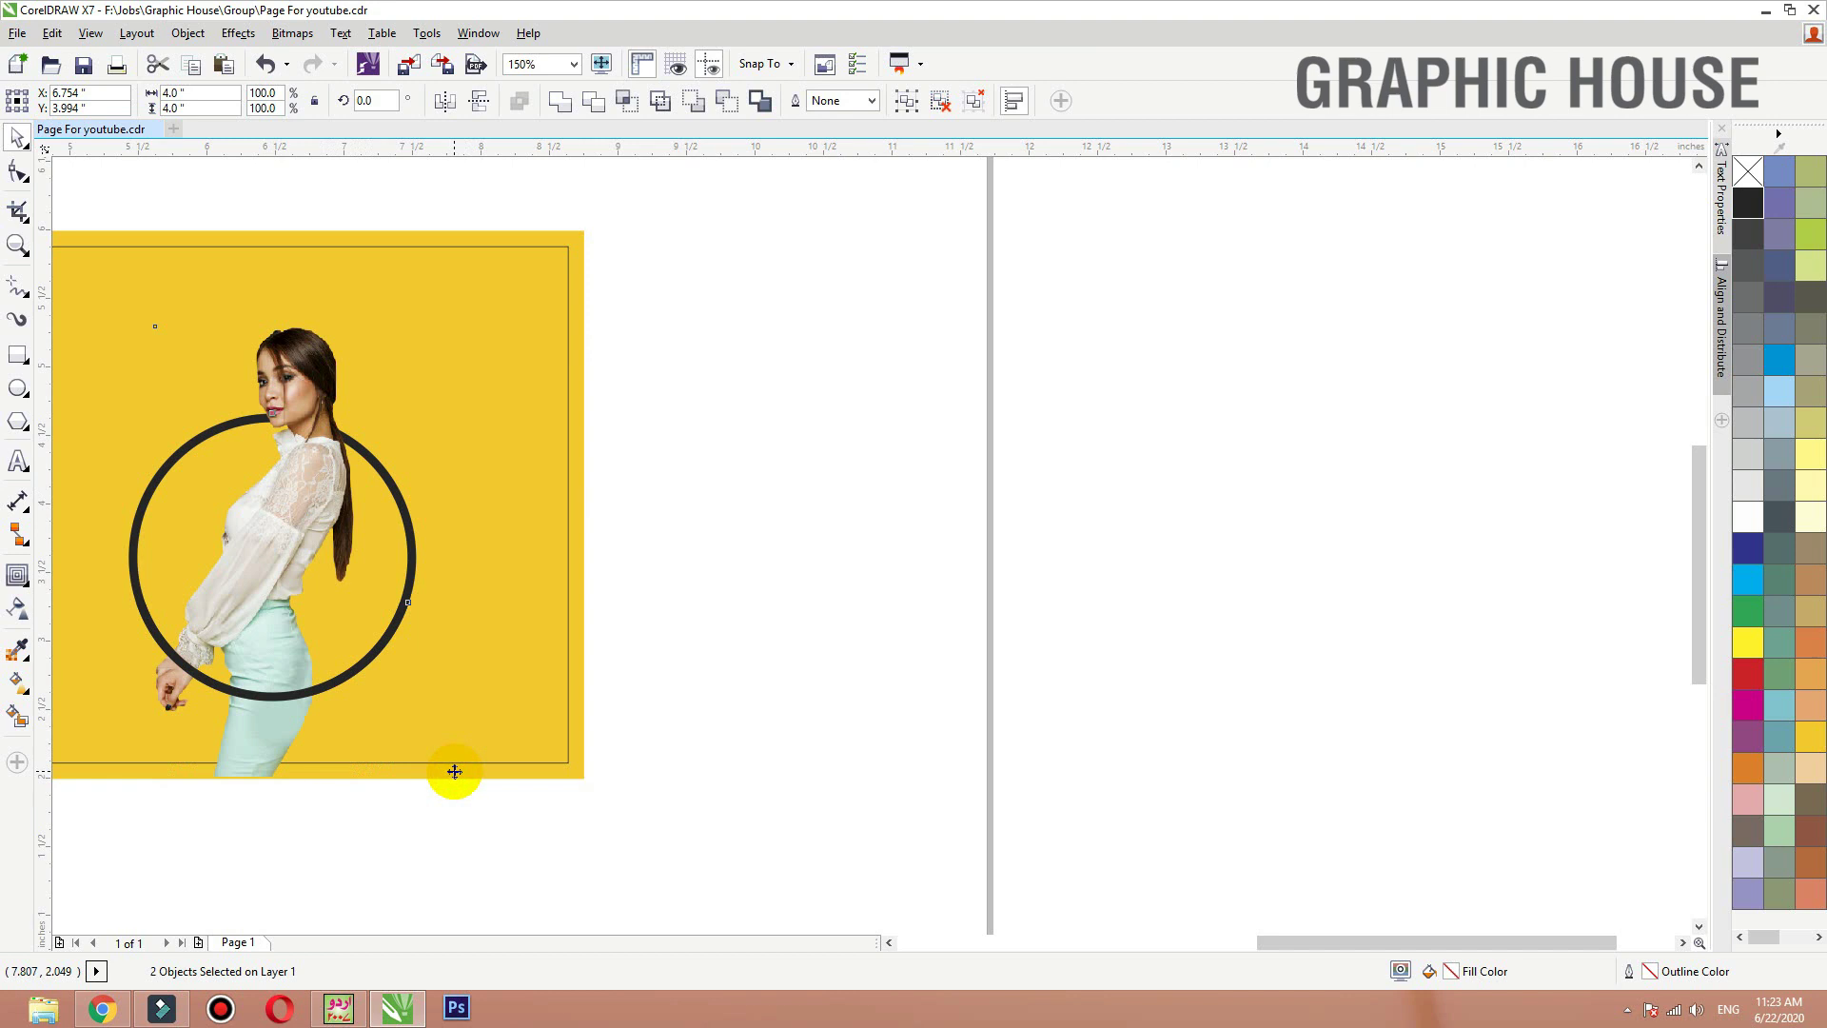
# Step: Enlarge the woman-and-ring group to nearly the yellow square's full height and centre it horizontally on the square
pyautogui.click(231, 450)
pyautogui.moveTo(422, 321); pyautogui.dragTo(483, 248)
pyautogui.keyDown('shift'); pyautogui.click(478, 234); pyautogui.keyUp('shift')
pyautogui.press('c')
pyautogui.click(815, 235)
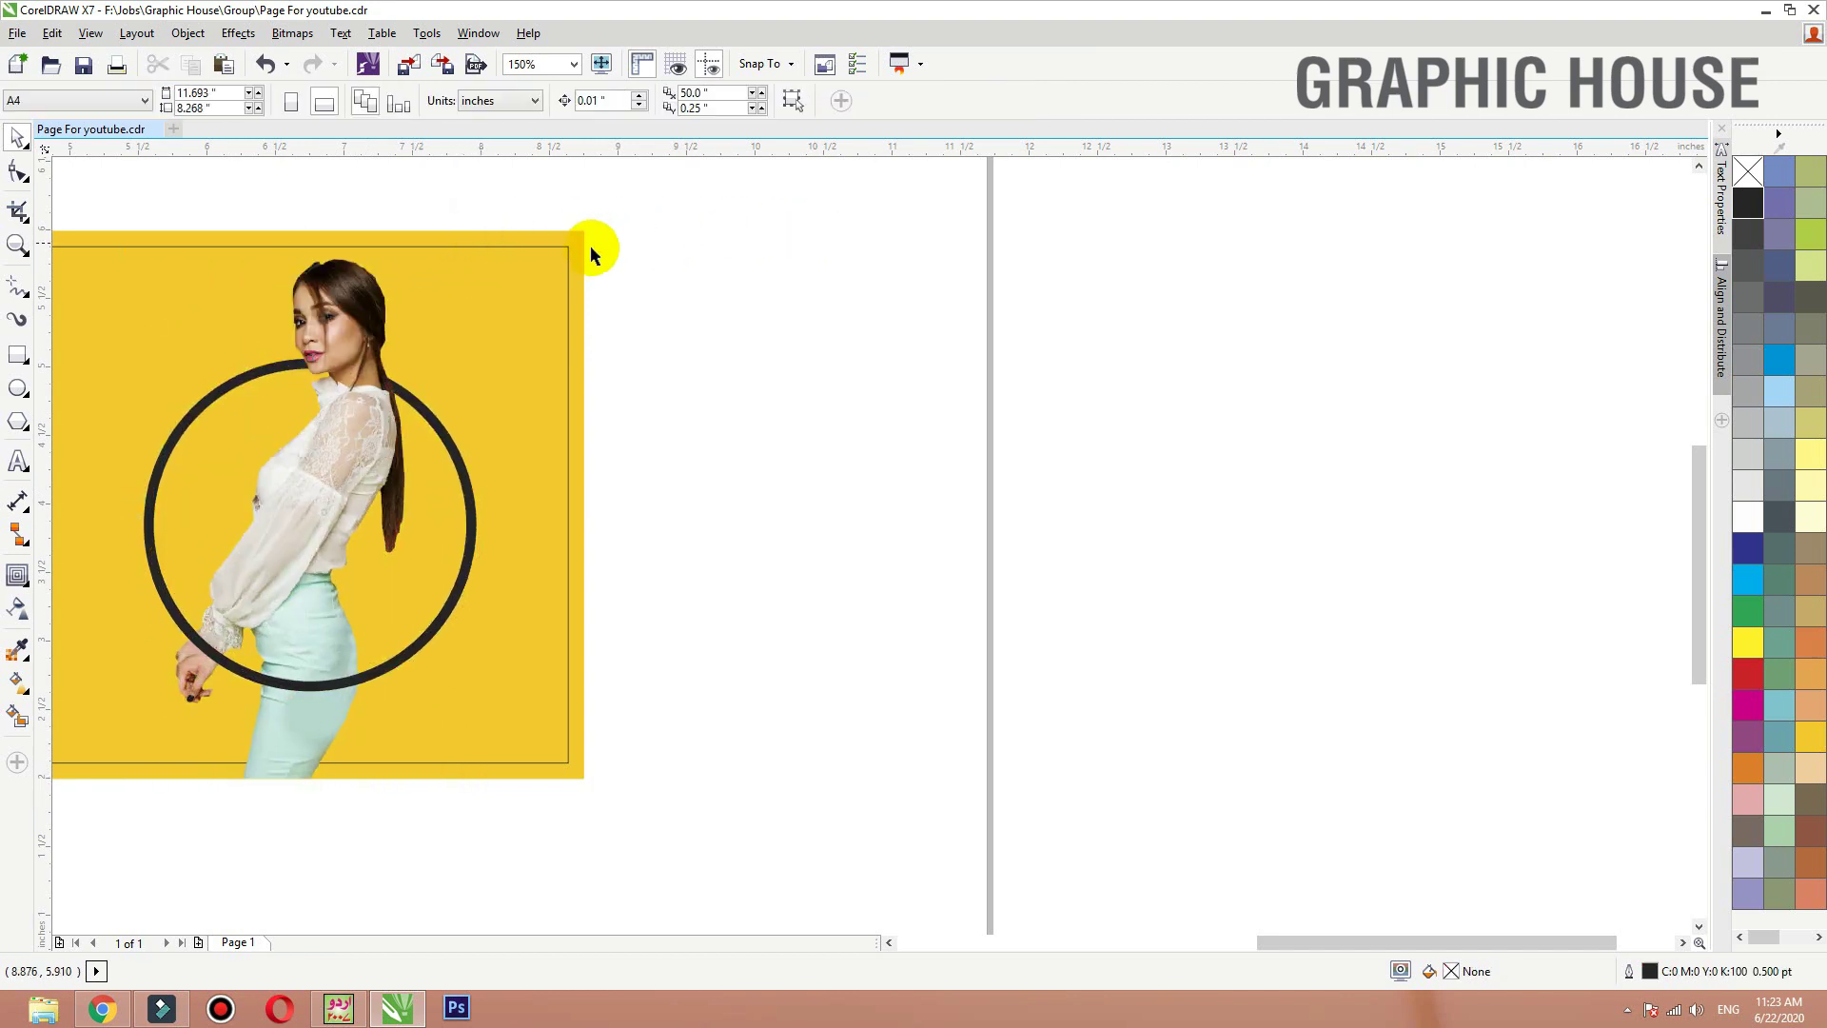
# Step: Examine the yellow layout and the loose sale and offer texts around it
pyautogui.click(582, 257)
pyautogui.hotkey('shift', 'F2')
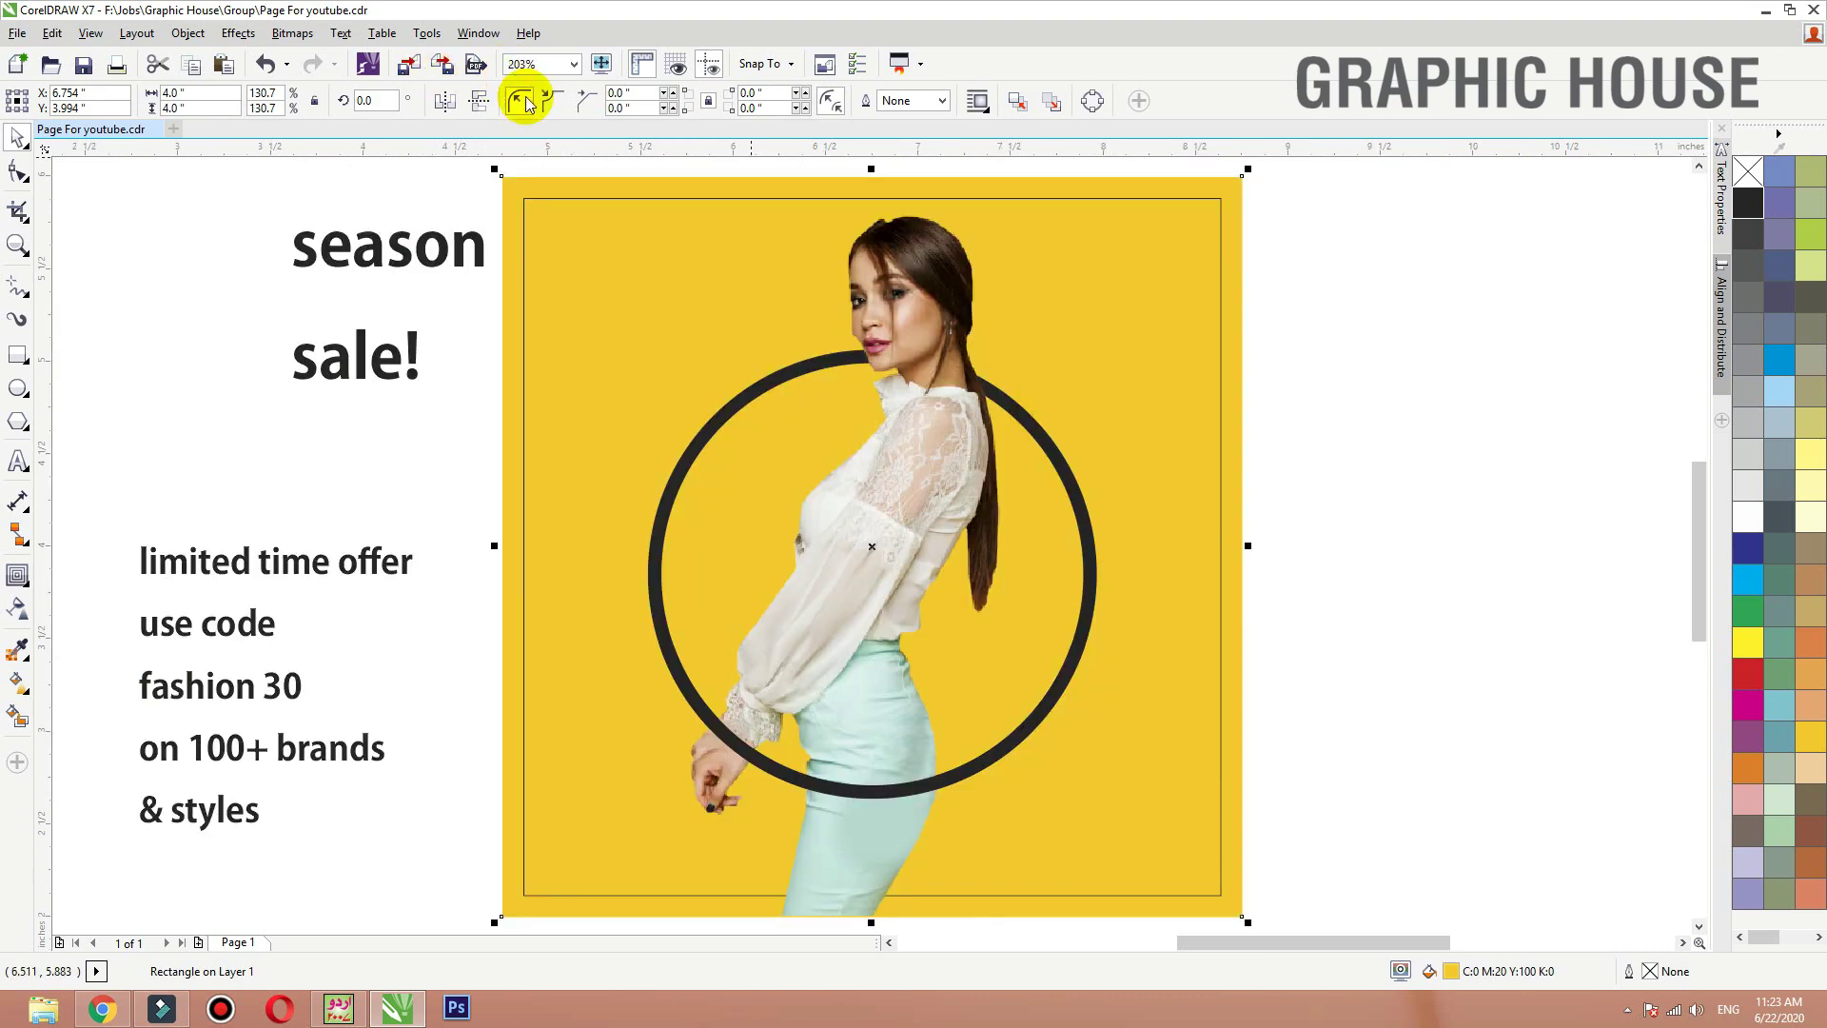
pyautogui.press('F2')
pyautogui.click(172, 336)
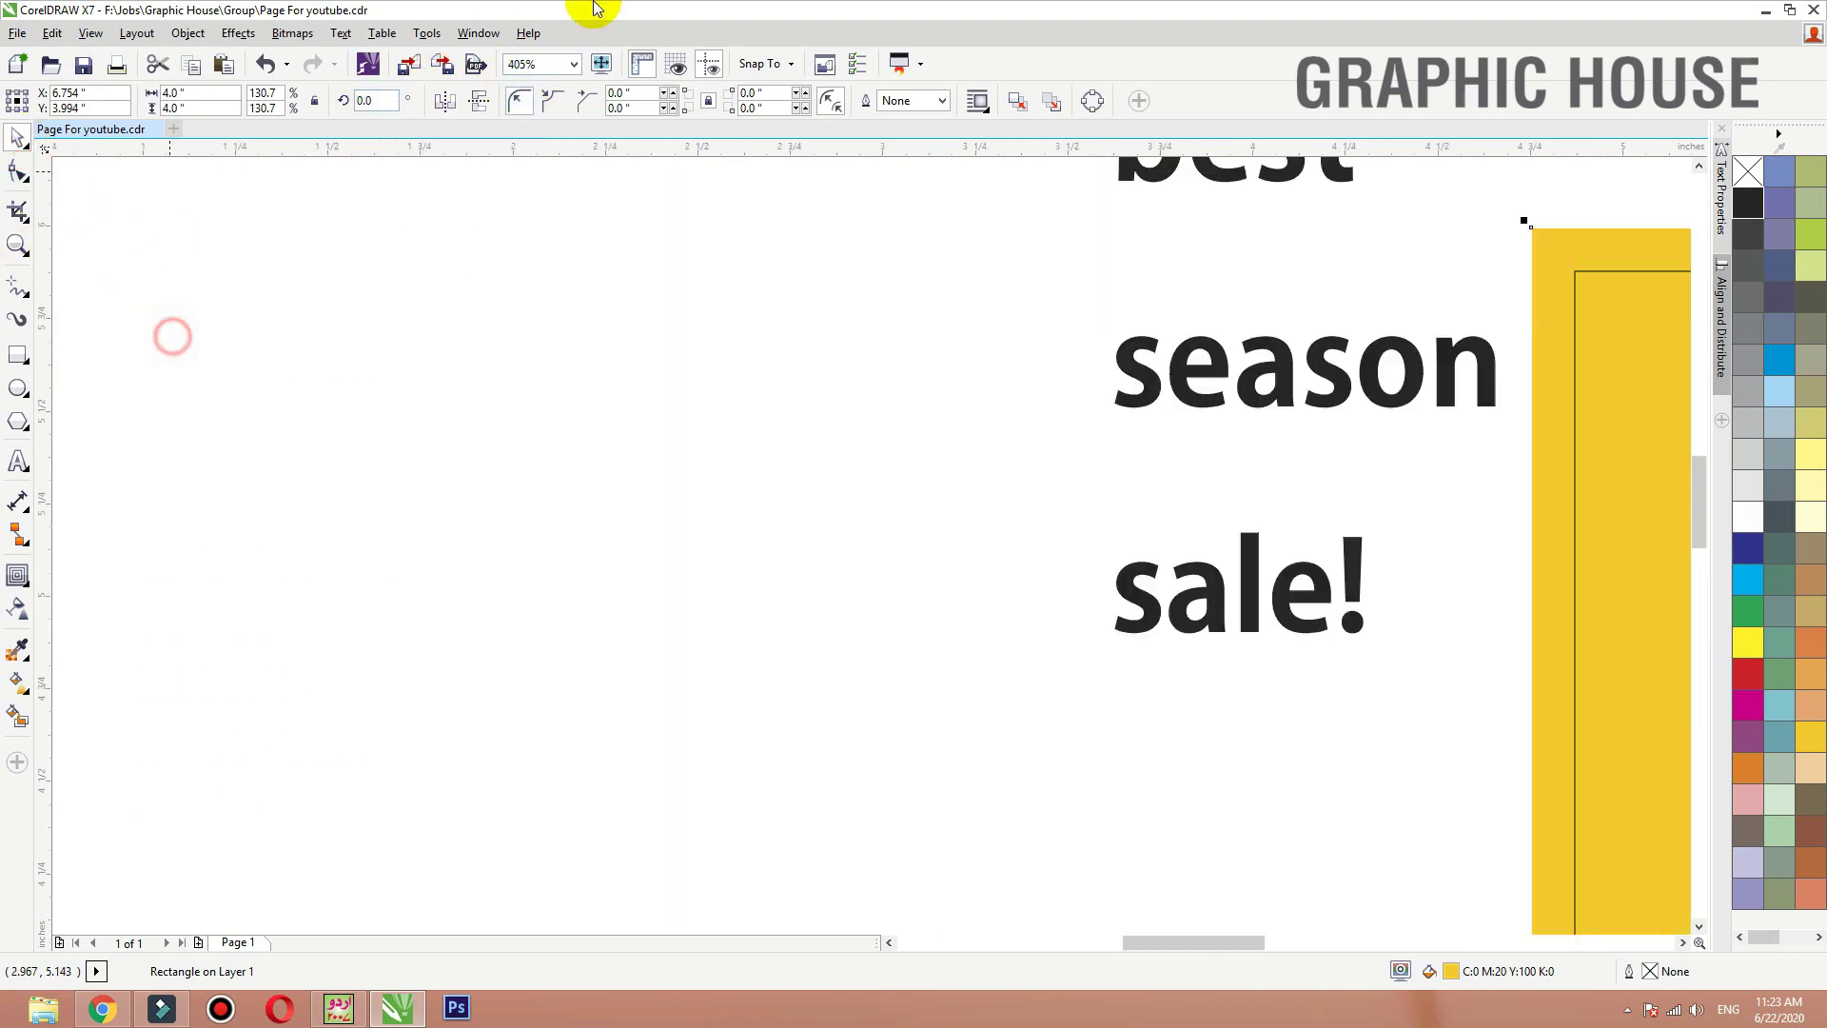
pyautogui.press('F2')
pyautogui.click(334, 386)
pyautogui.press('F4')
pyautogui.click(763, 311)
pyautogui.press('F2')
pyautogui.moveTo(697, 235); pyautogui.dragTo(1403, 812)
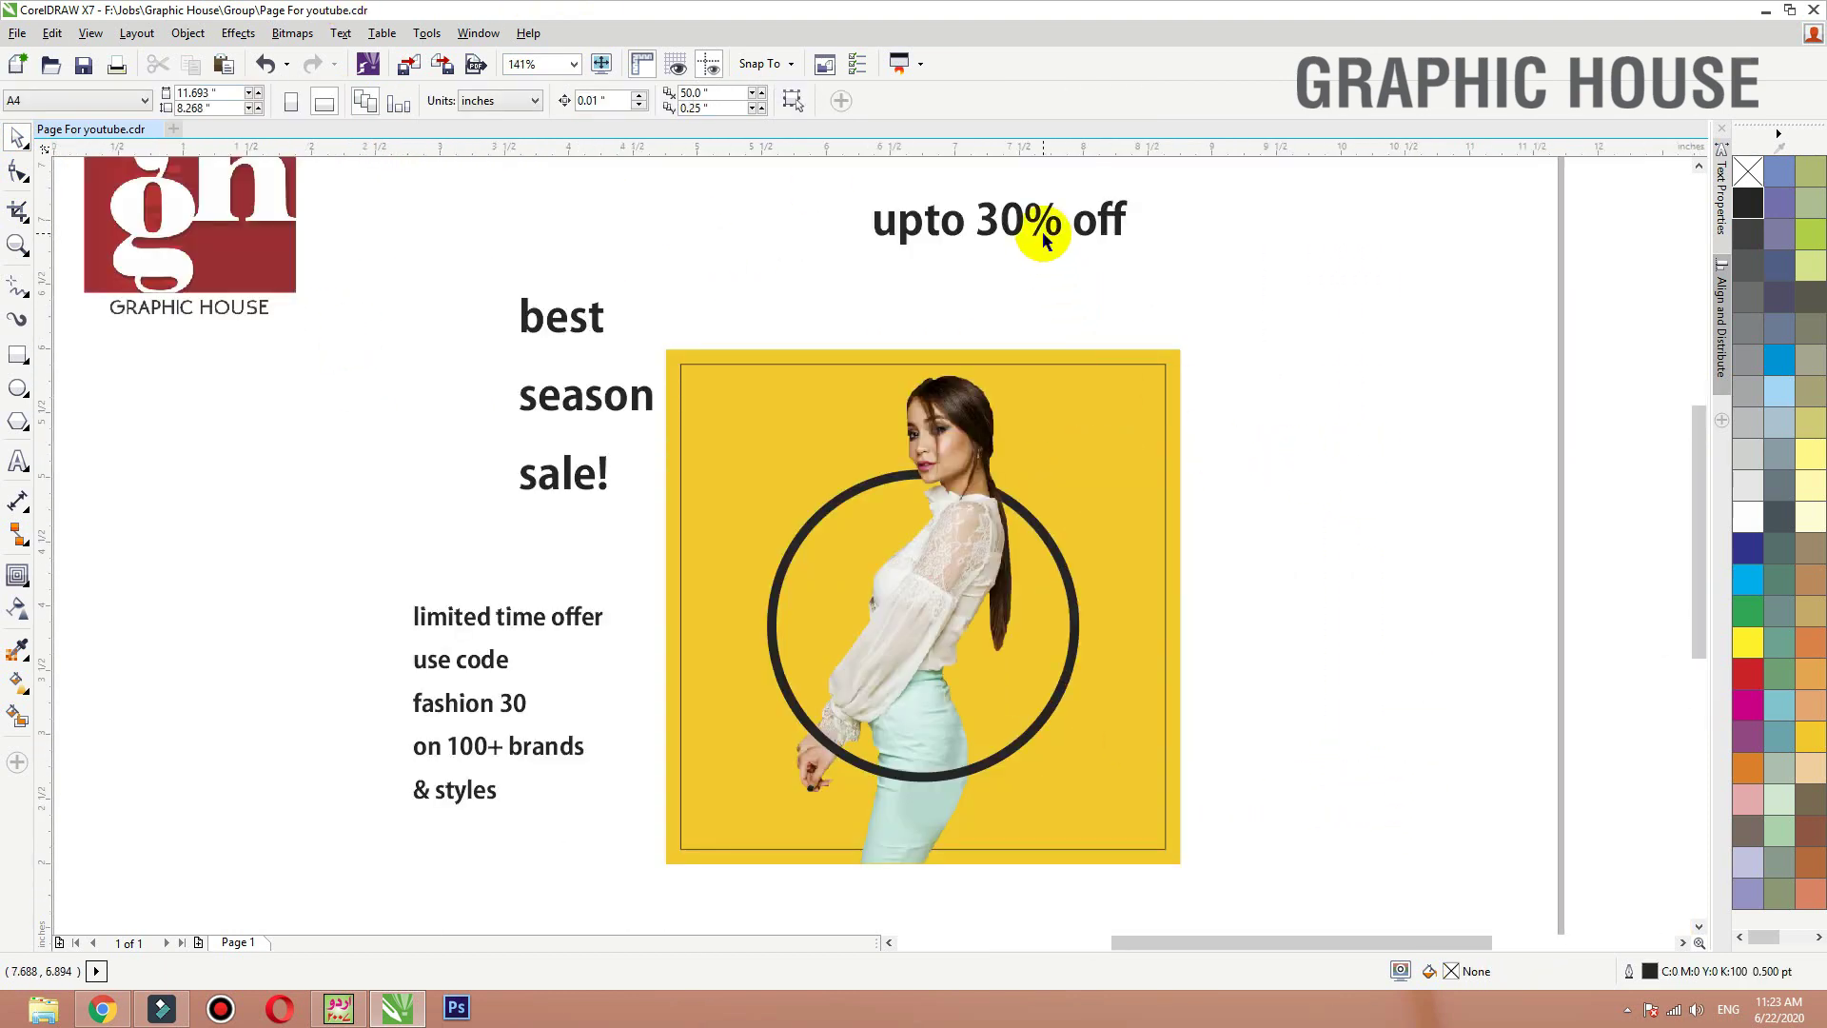
pyautogui.click(1044, 235)
pyautogui.click(1069, 689)
pyautogui.click(1416, 730)
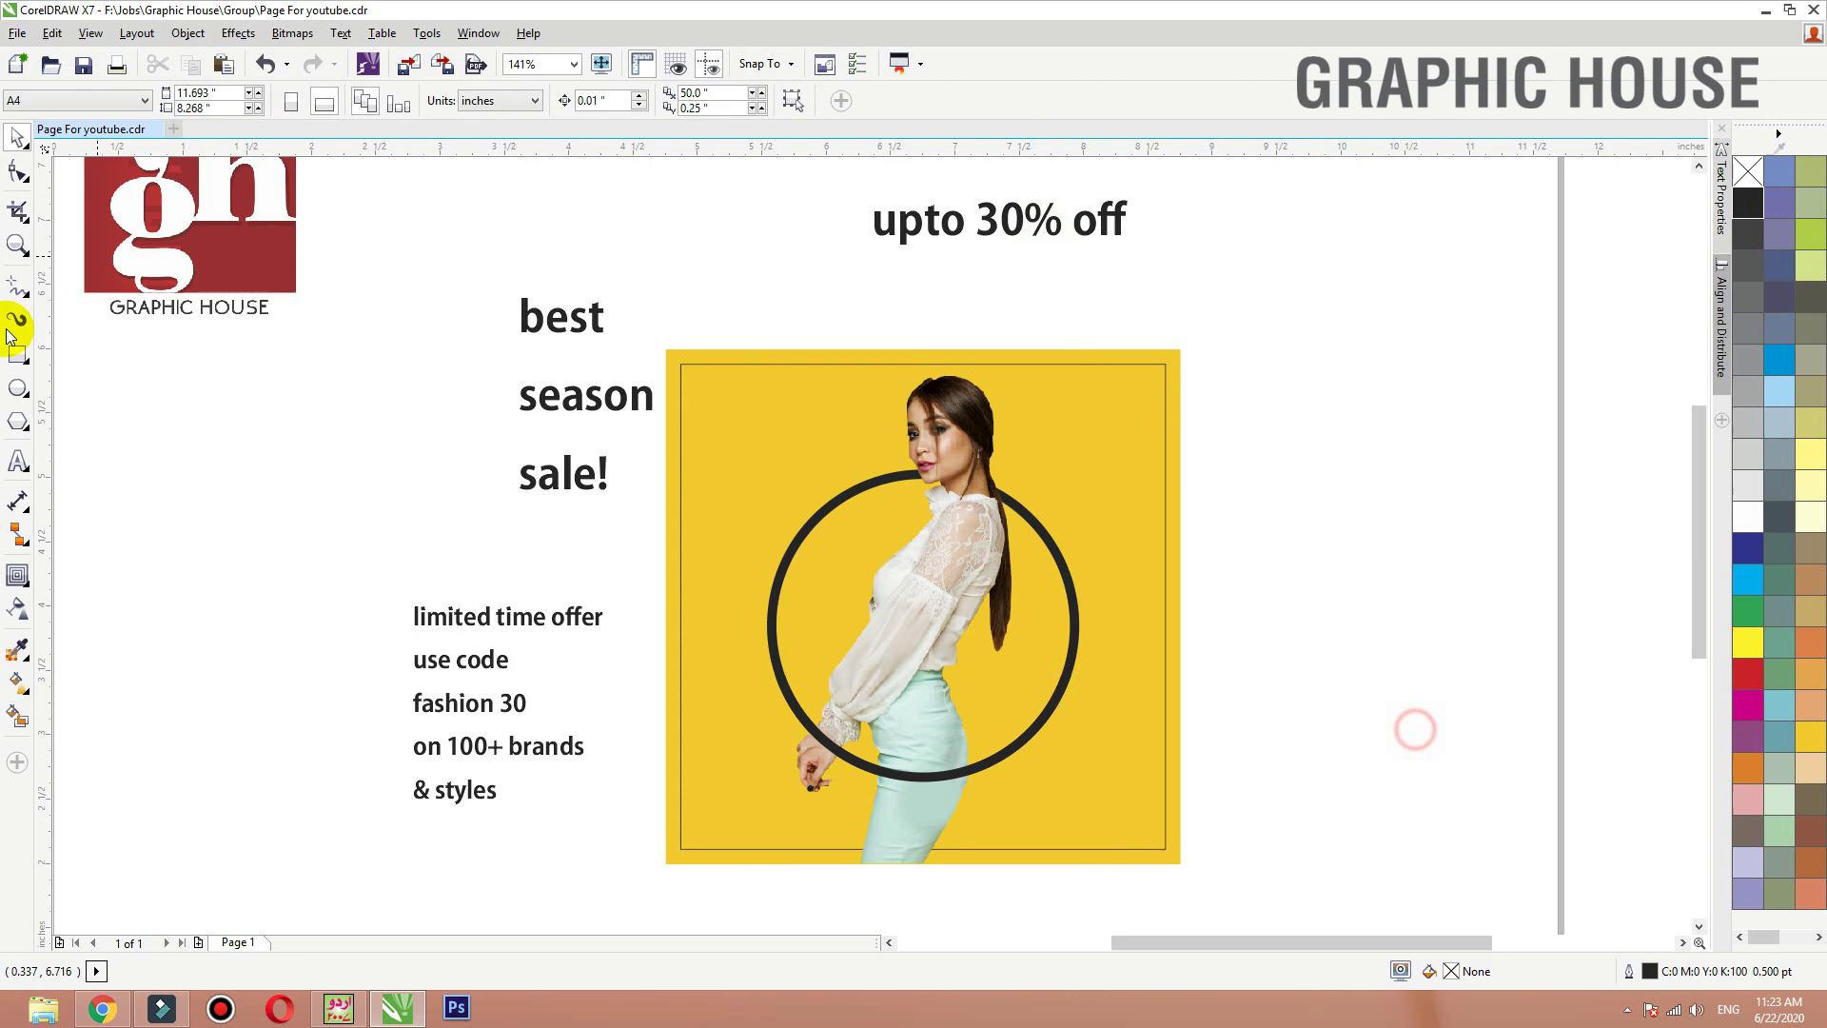
# Step: Draw a black circle without outline, about 0.98 inches across, over the lower right part of the ring
pyautogui.click(17, 389)
pyautogui.moveTo(975, 682); pyautogui.dragTo(1115, 820)
pyautogui.click(1749, 203)
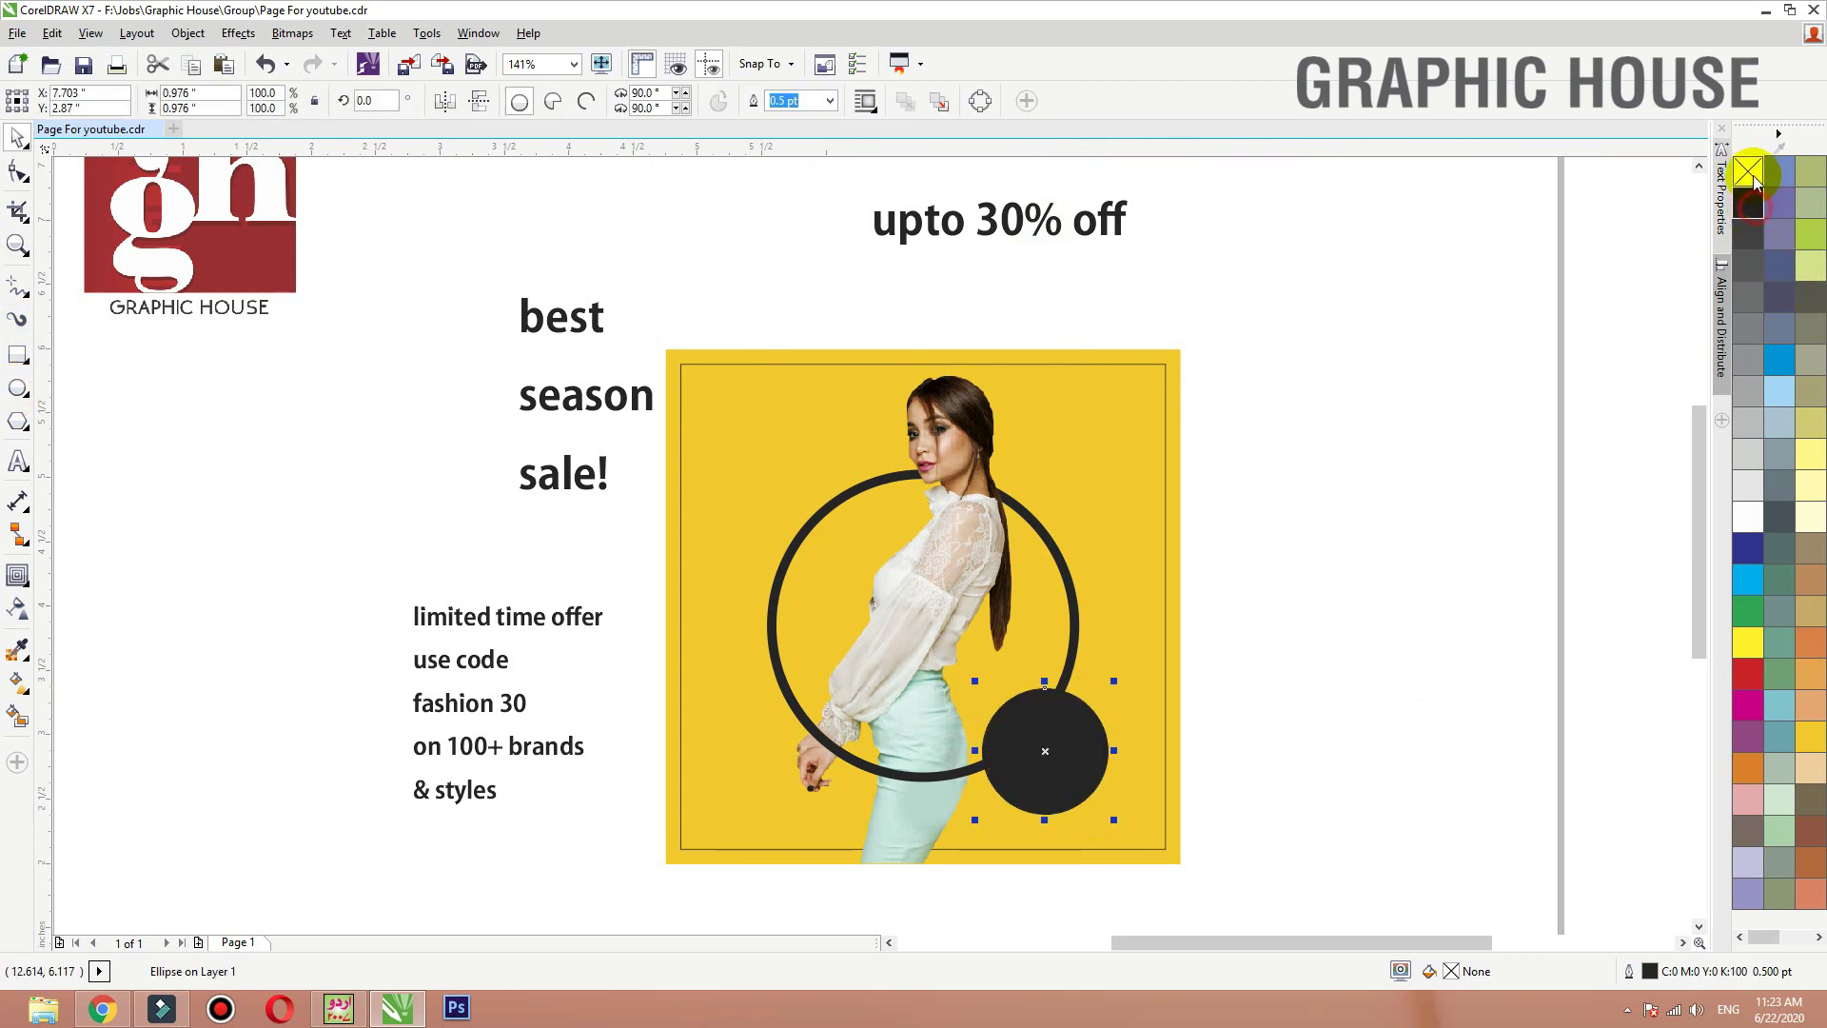
pyautogui.rightClick(1749, 172)
pyautogui.moveTo(1055, 755); pyautogui.dragTo(1051, 749)
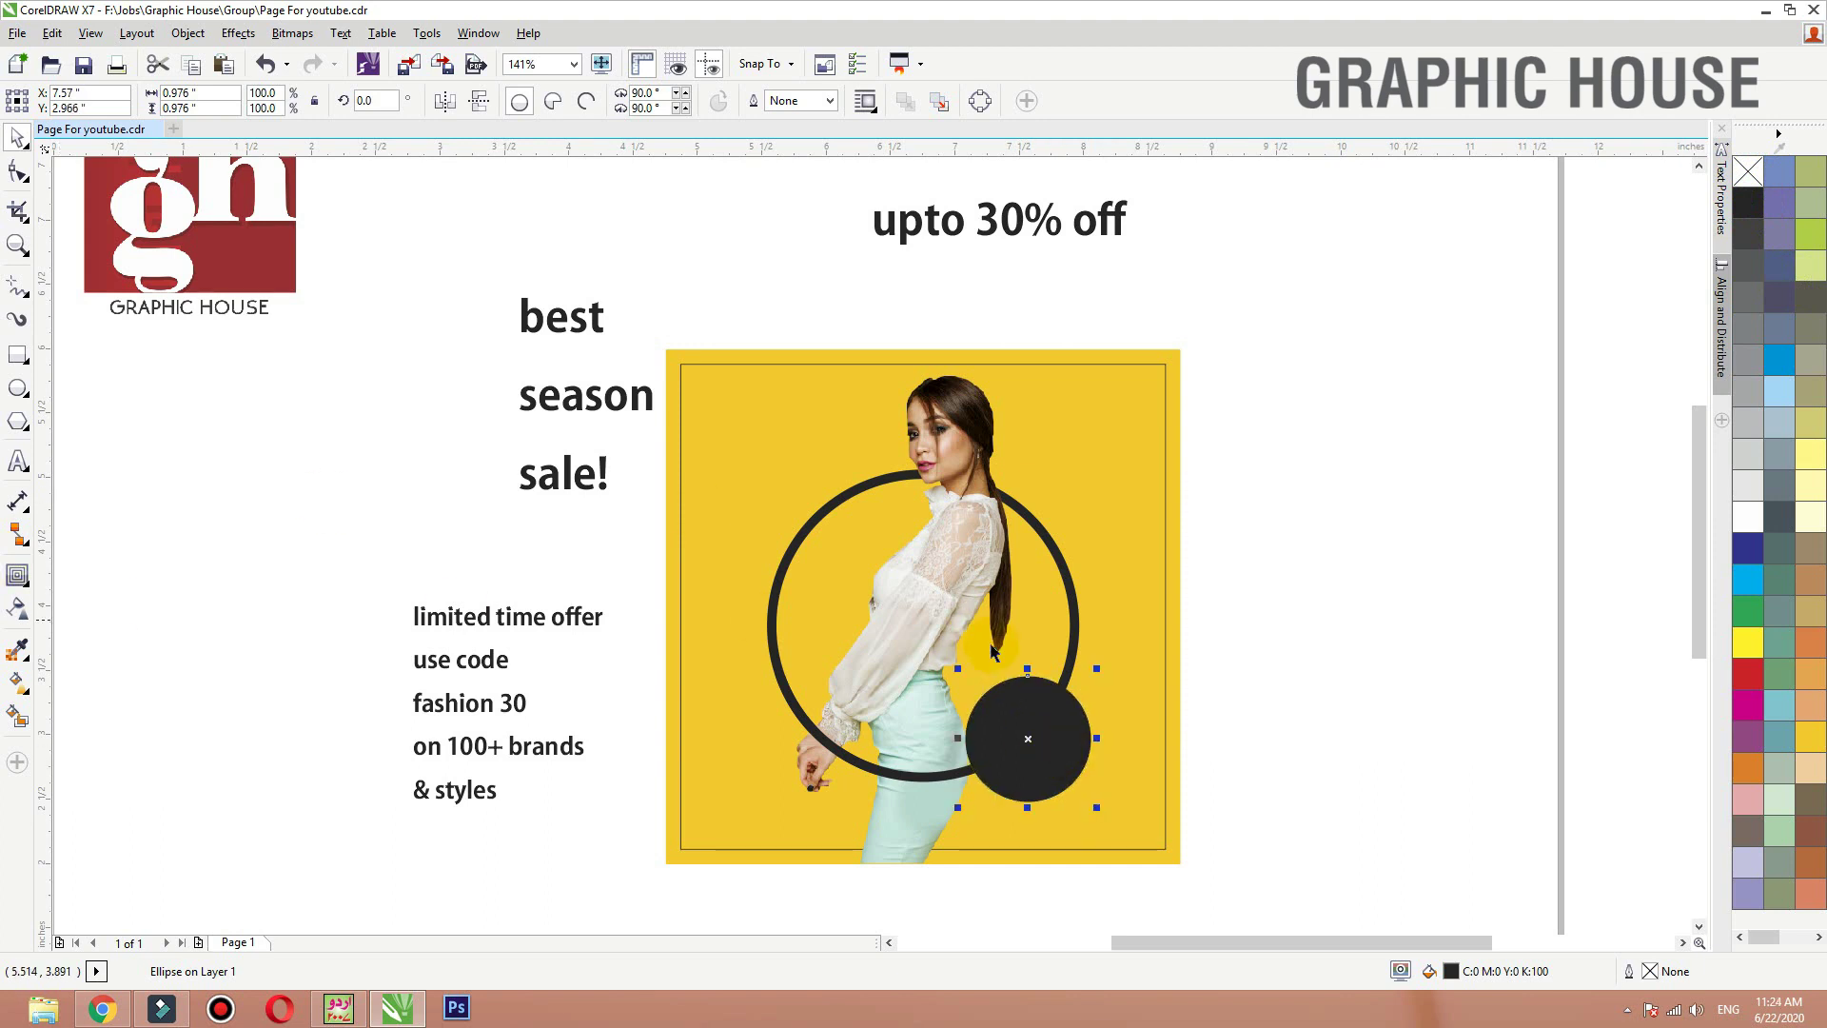
pyautogui.moveTo(1001, 720); pyautogui.dragTo(997, 720)
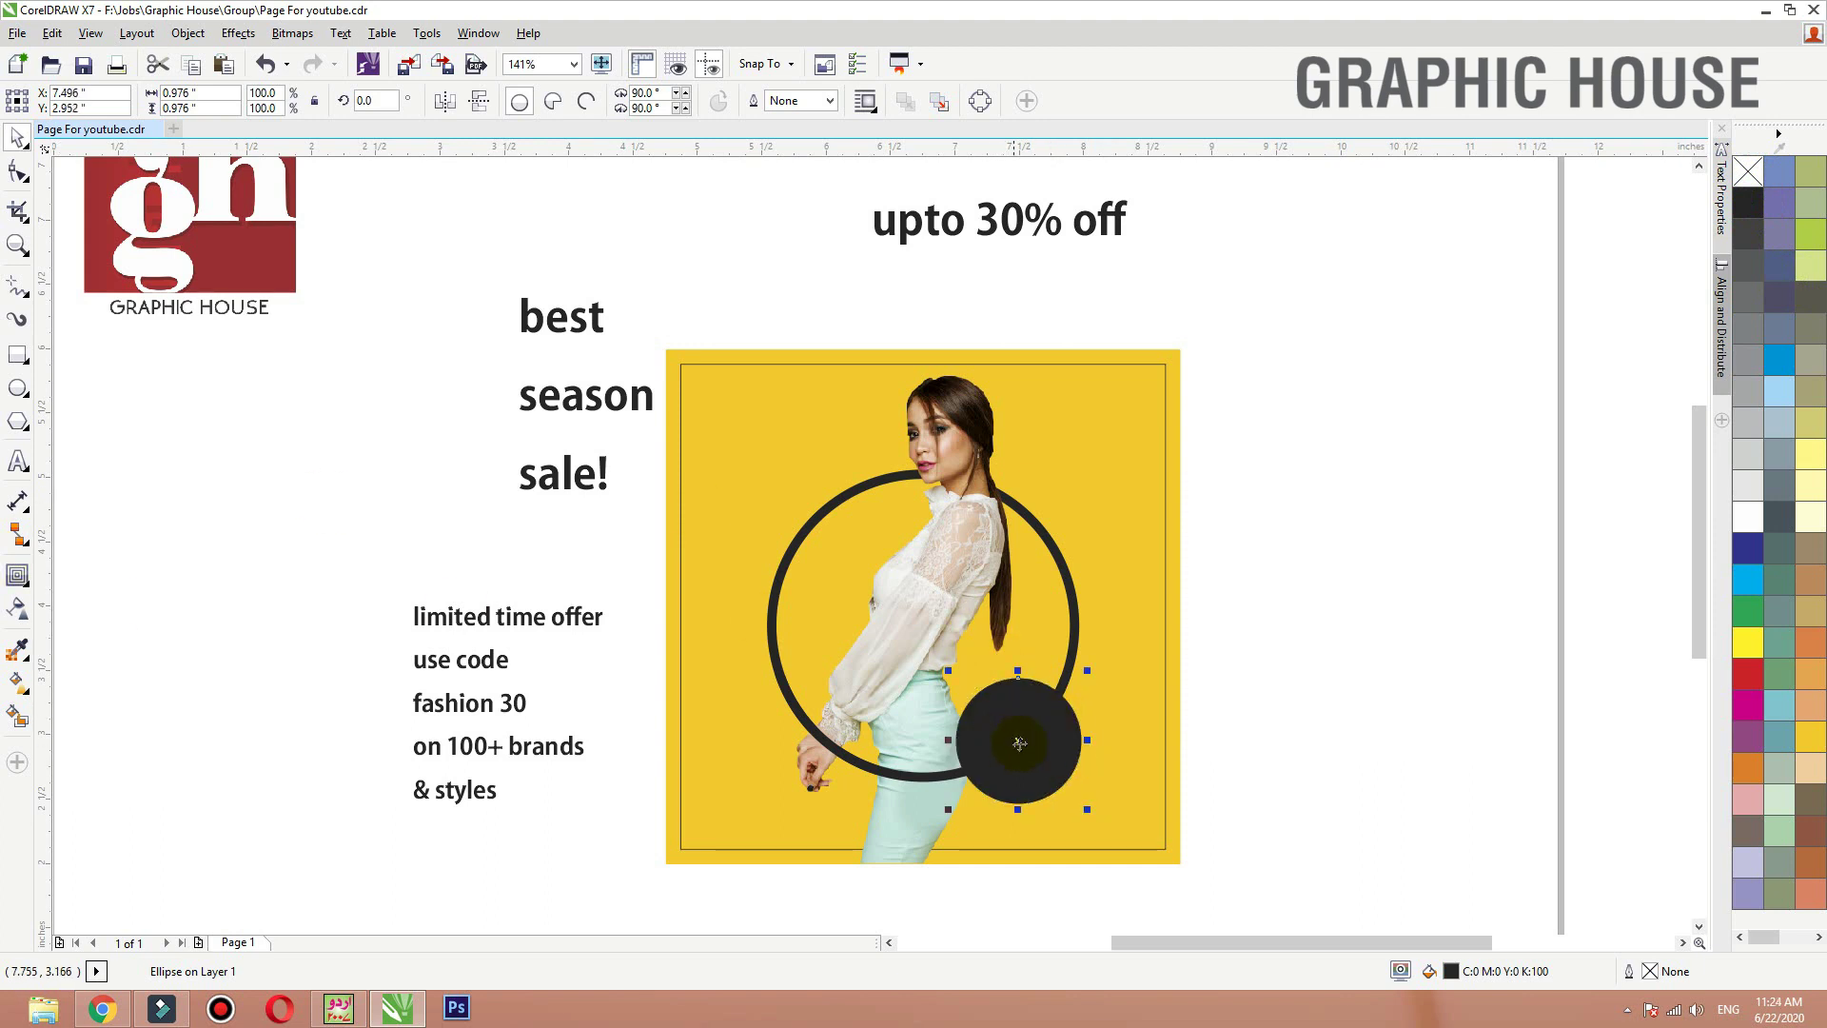
# Step: Add a drop shadow with an opacity of 26 and a feathering of 15 to the small black circle
pyautogui.click(27, 581)
pyautogui.click(65, 583)
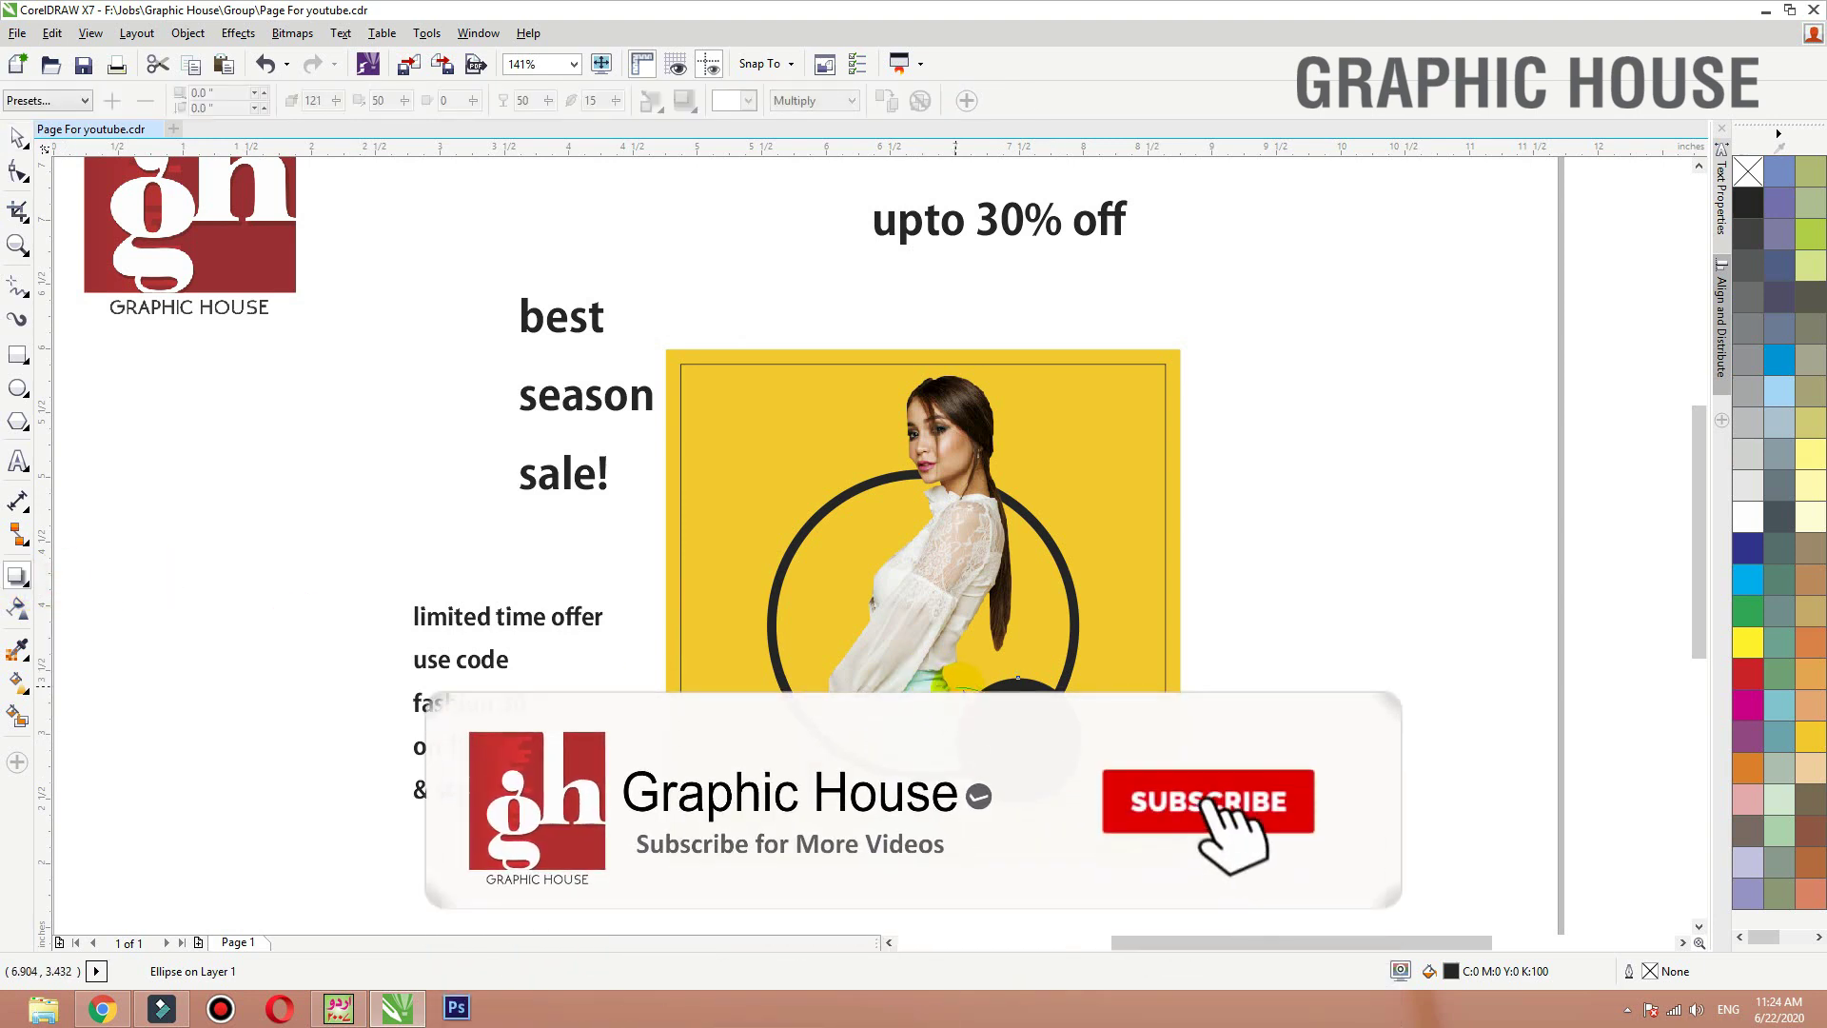
pyautogui.moveTo(1019, 798); pyautogui.dragTo(1003, 703)
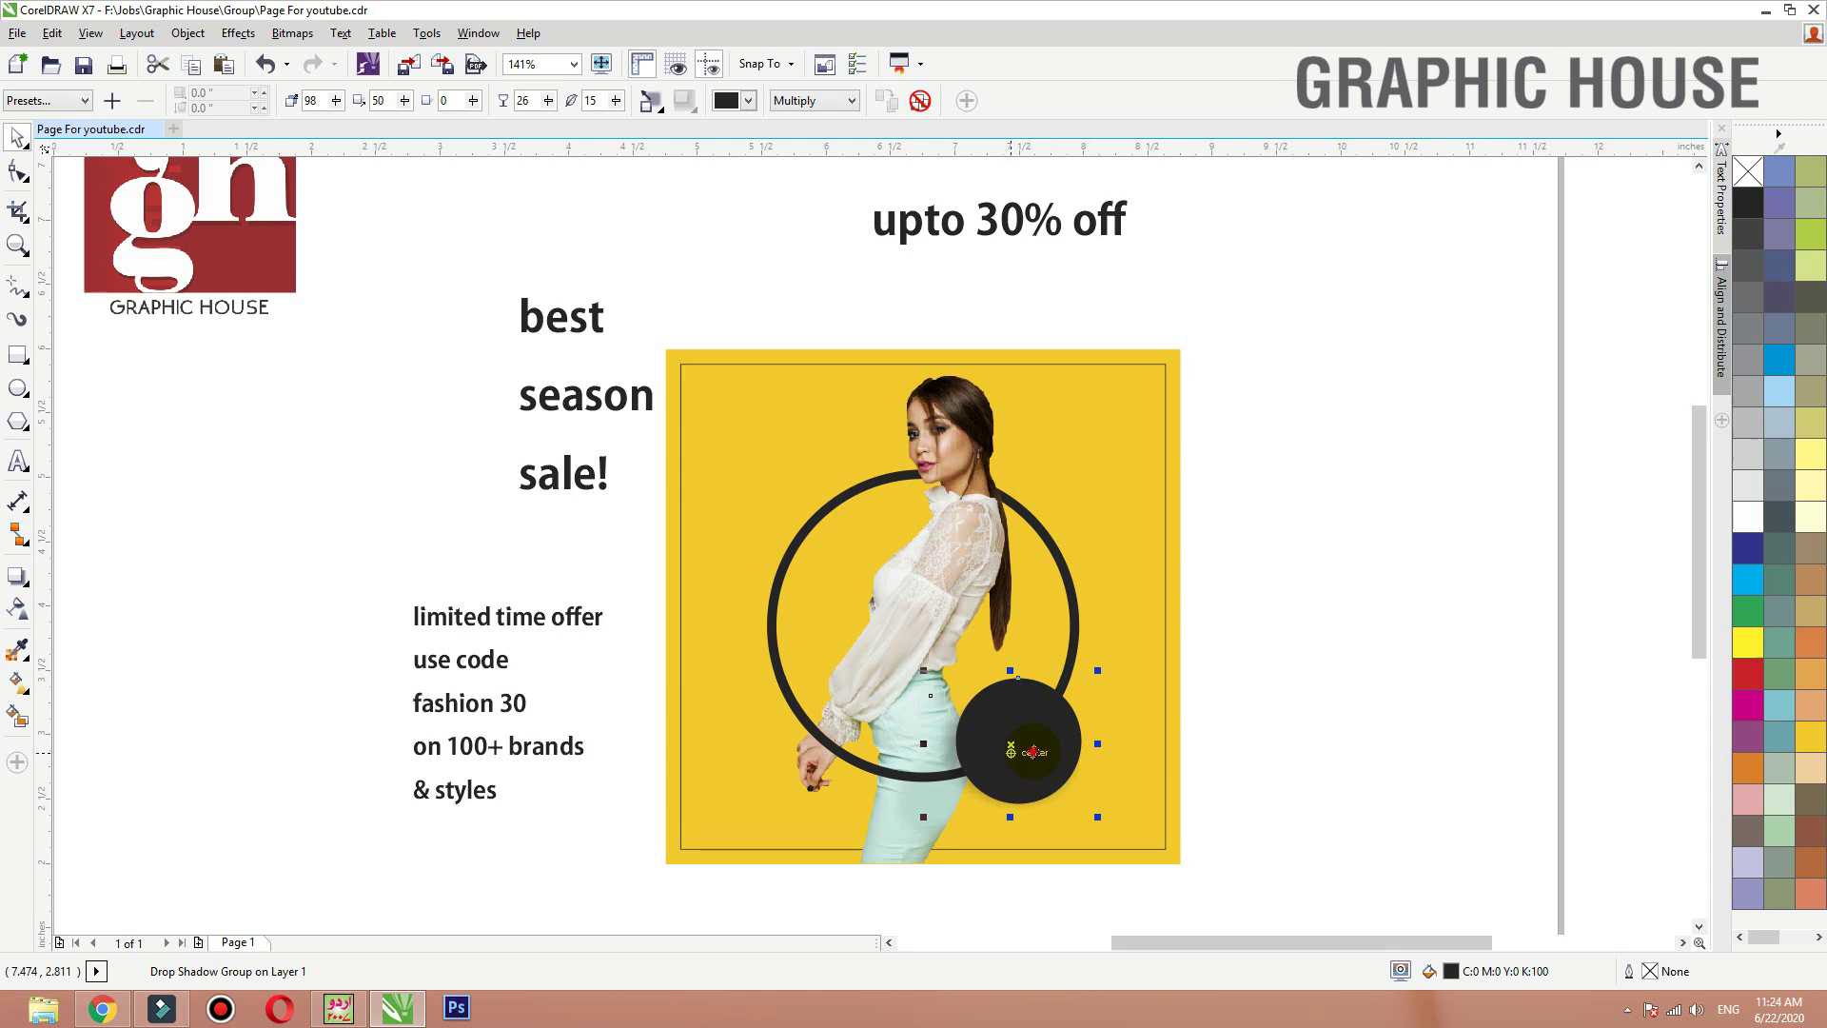
pyautogui.press('space')
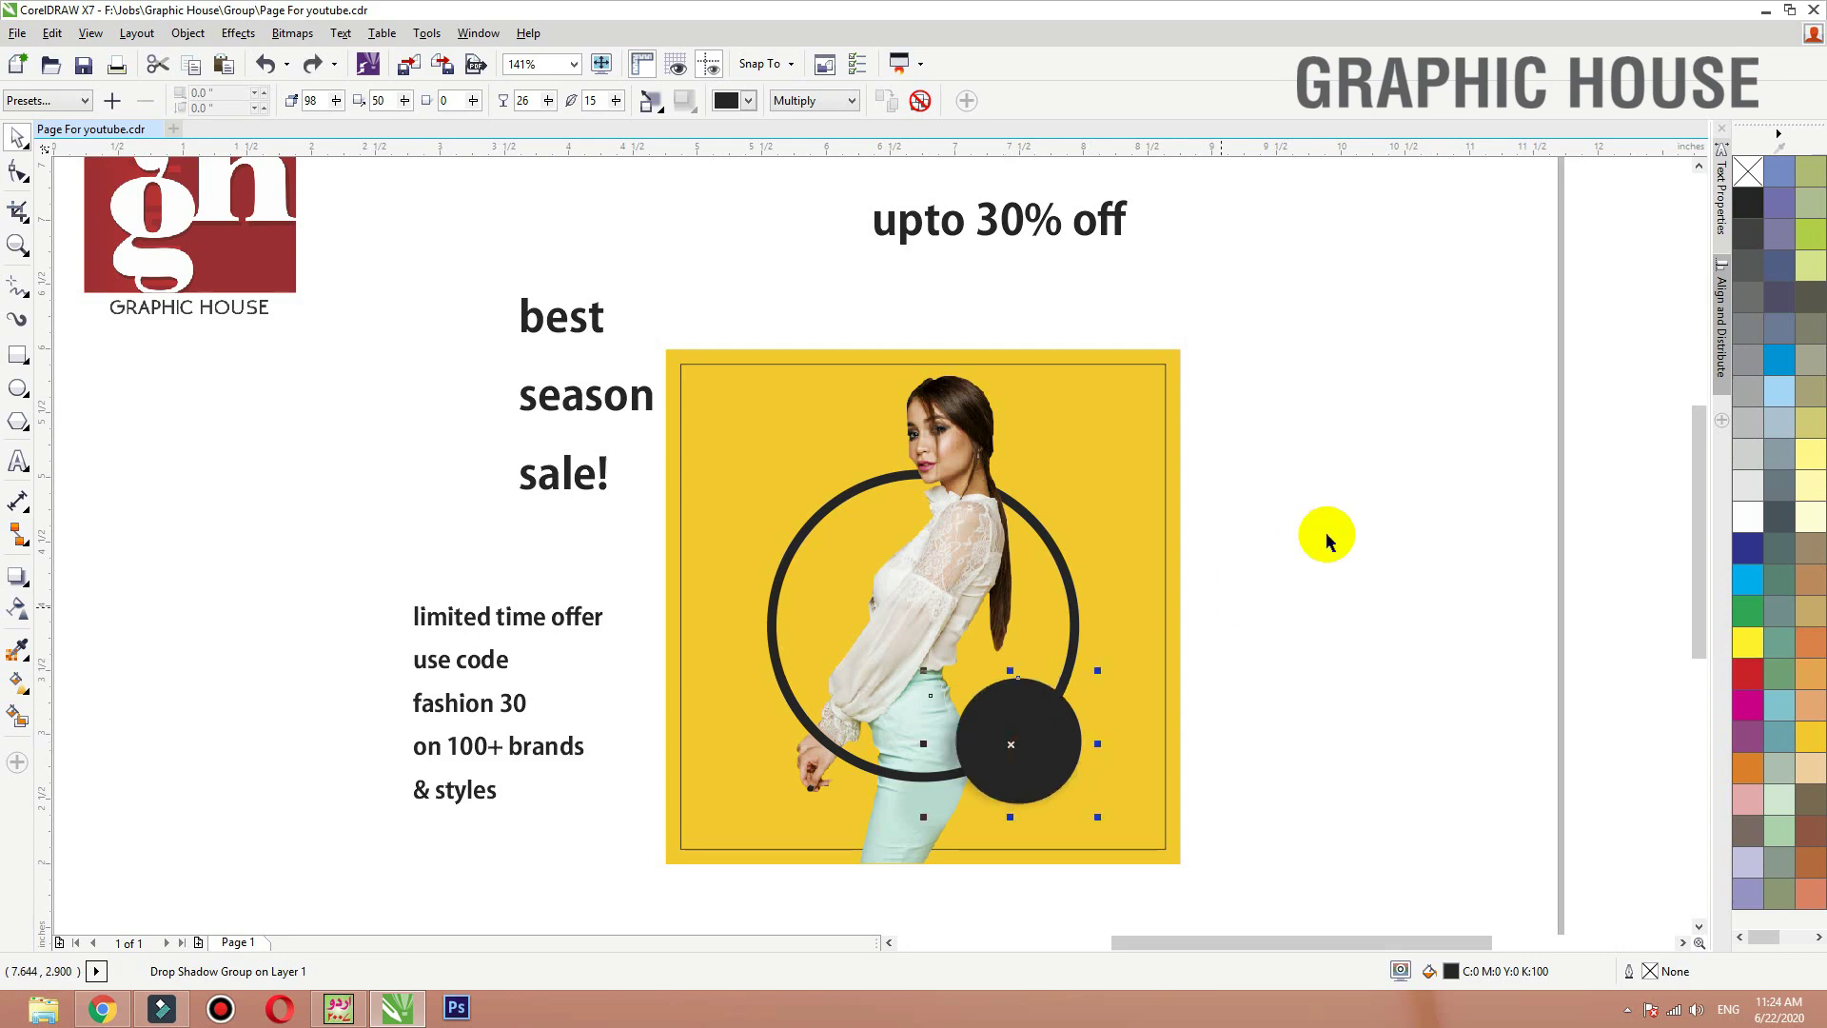
pyautogui.click(1330, 534)
# Step: Move the "upto 30% off" text onto the small black circle and fill it white
pyautogui.moveTo(1020, 232); pyautogui.dragTo(1115, 747)
pyautogui.hotkey('shift', 'F2')
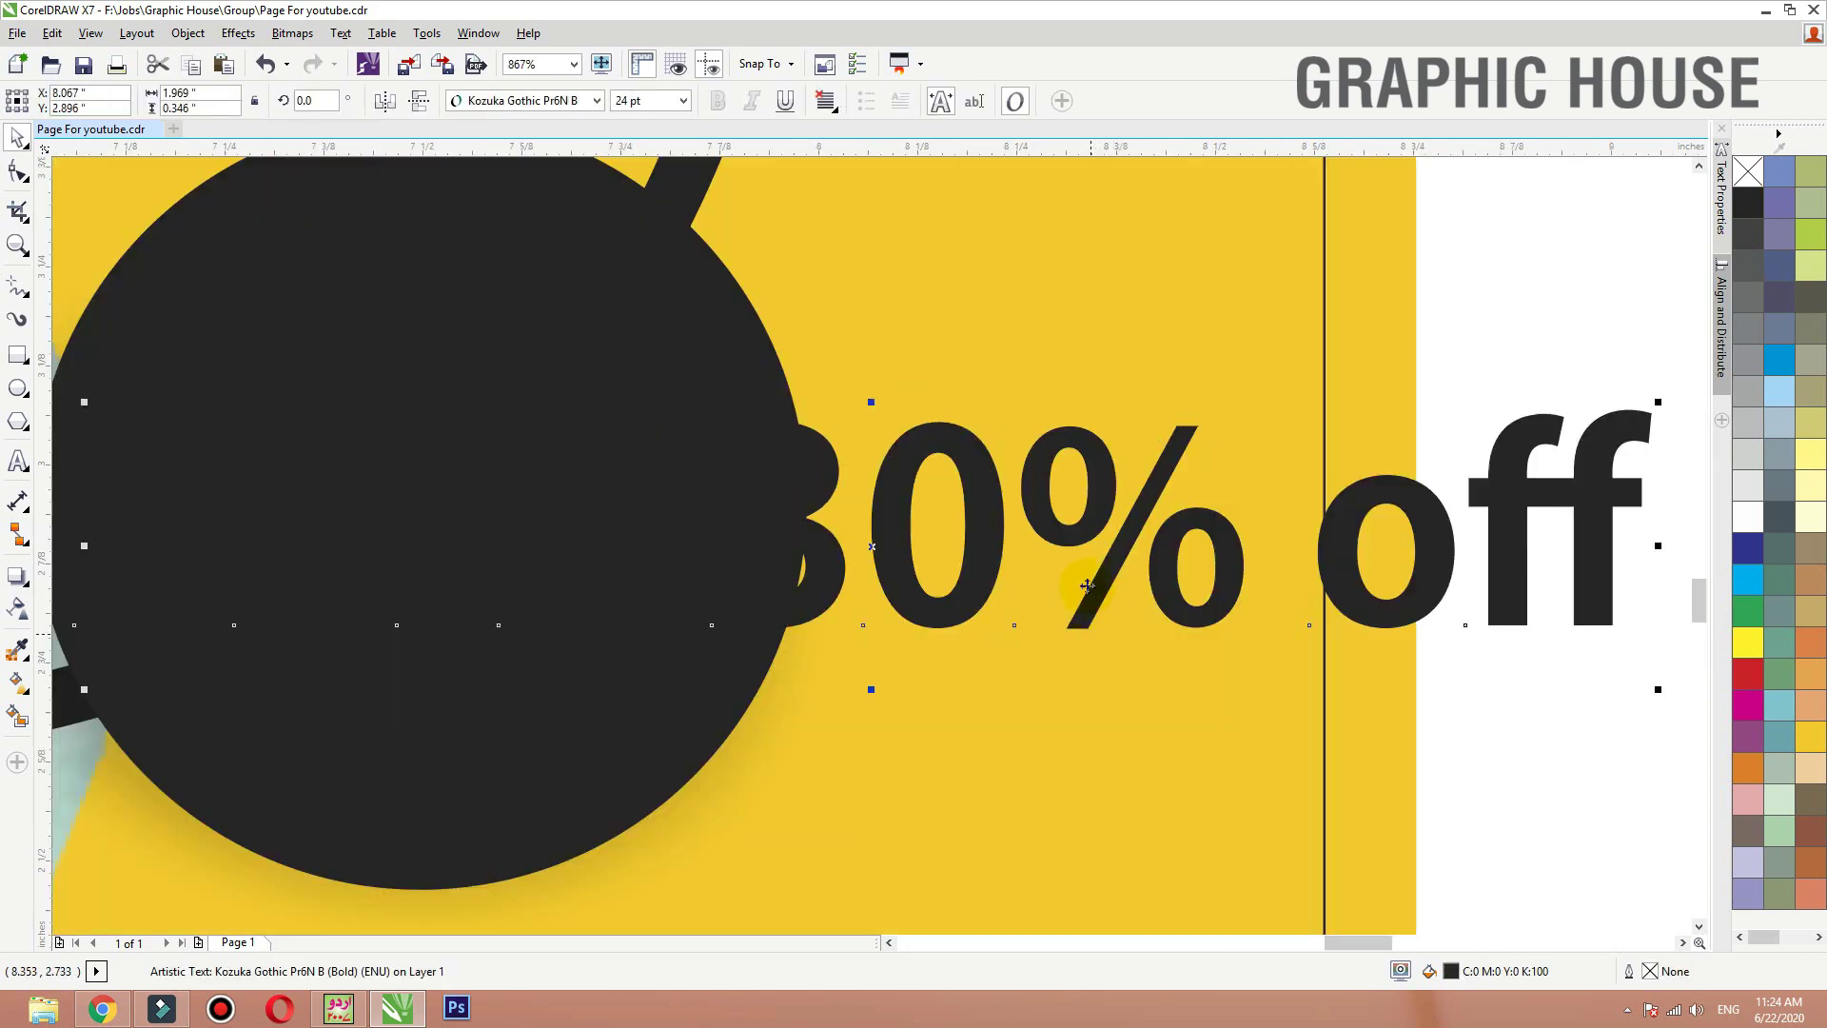
pyautogui.scroll(-1, 1067, 399)
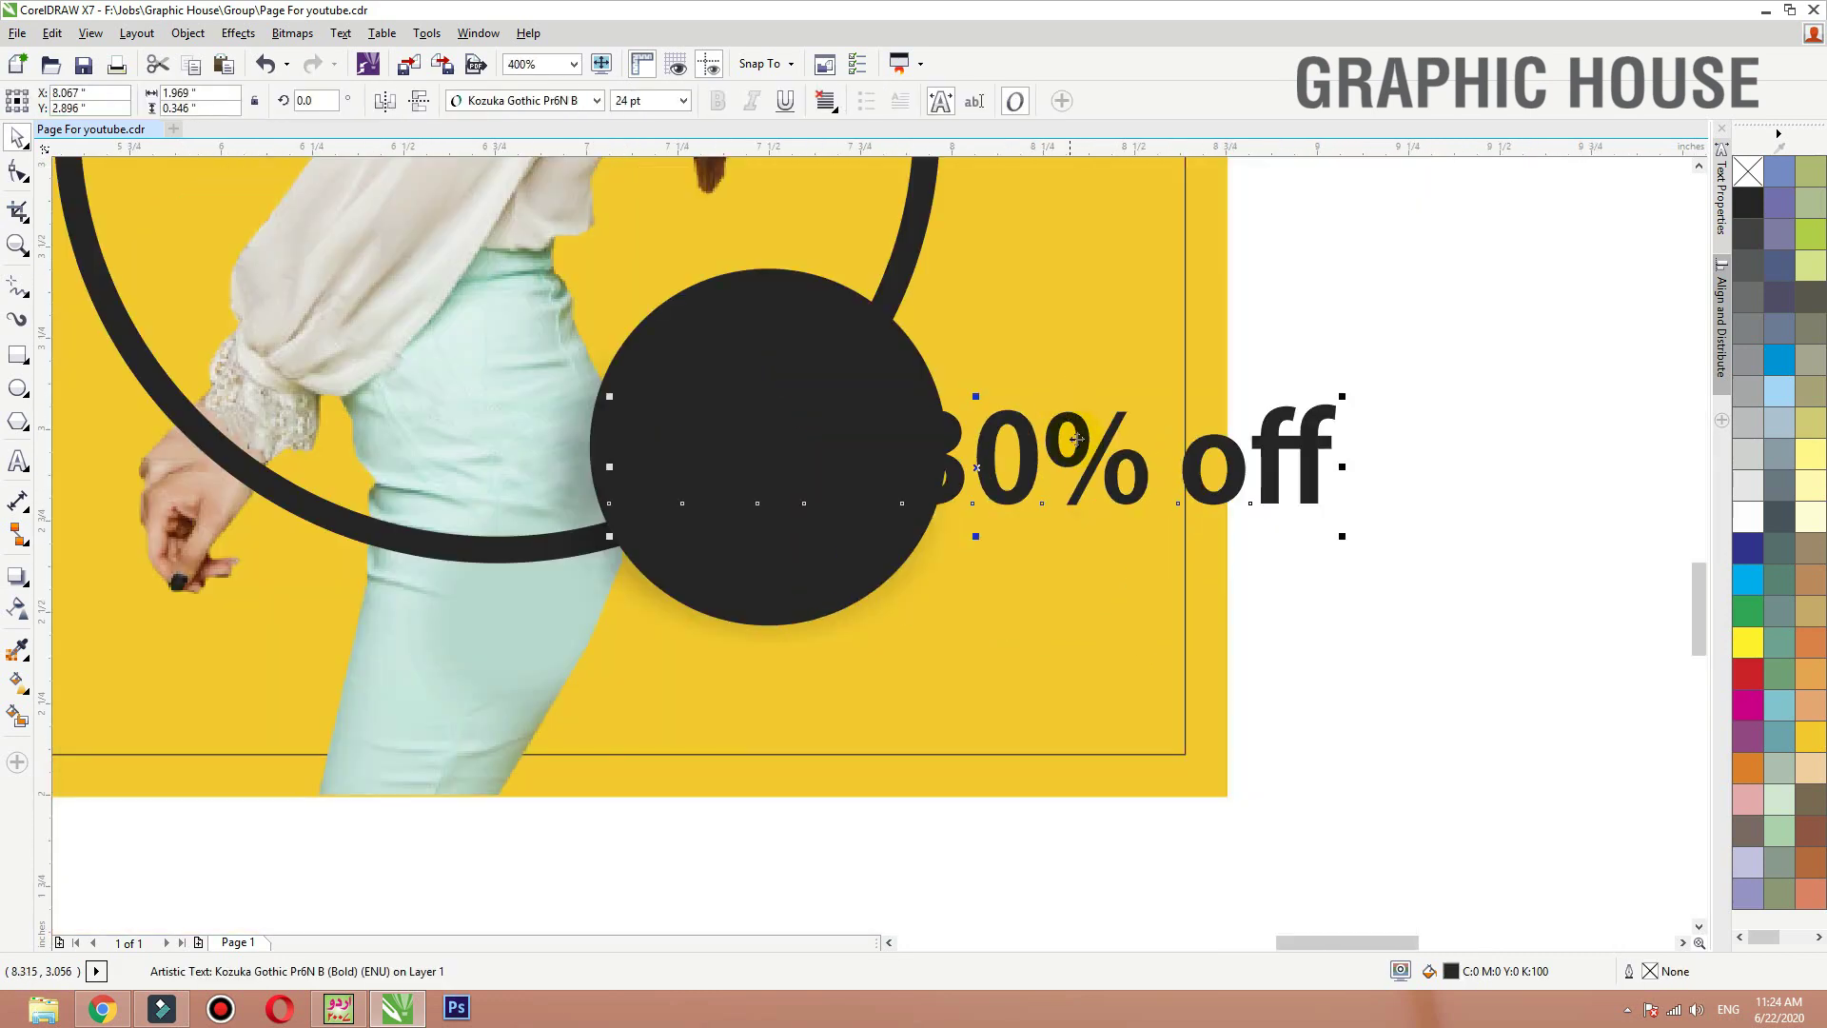
pyautogui.click(1748, 517)
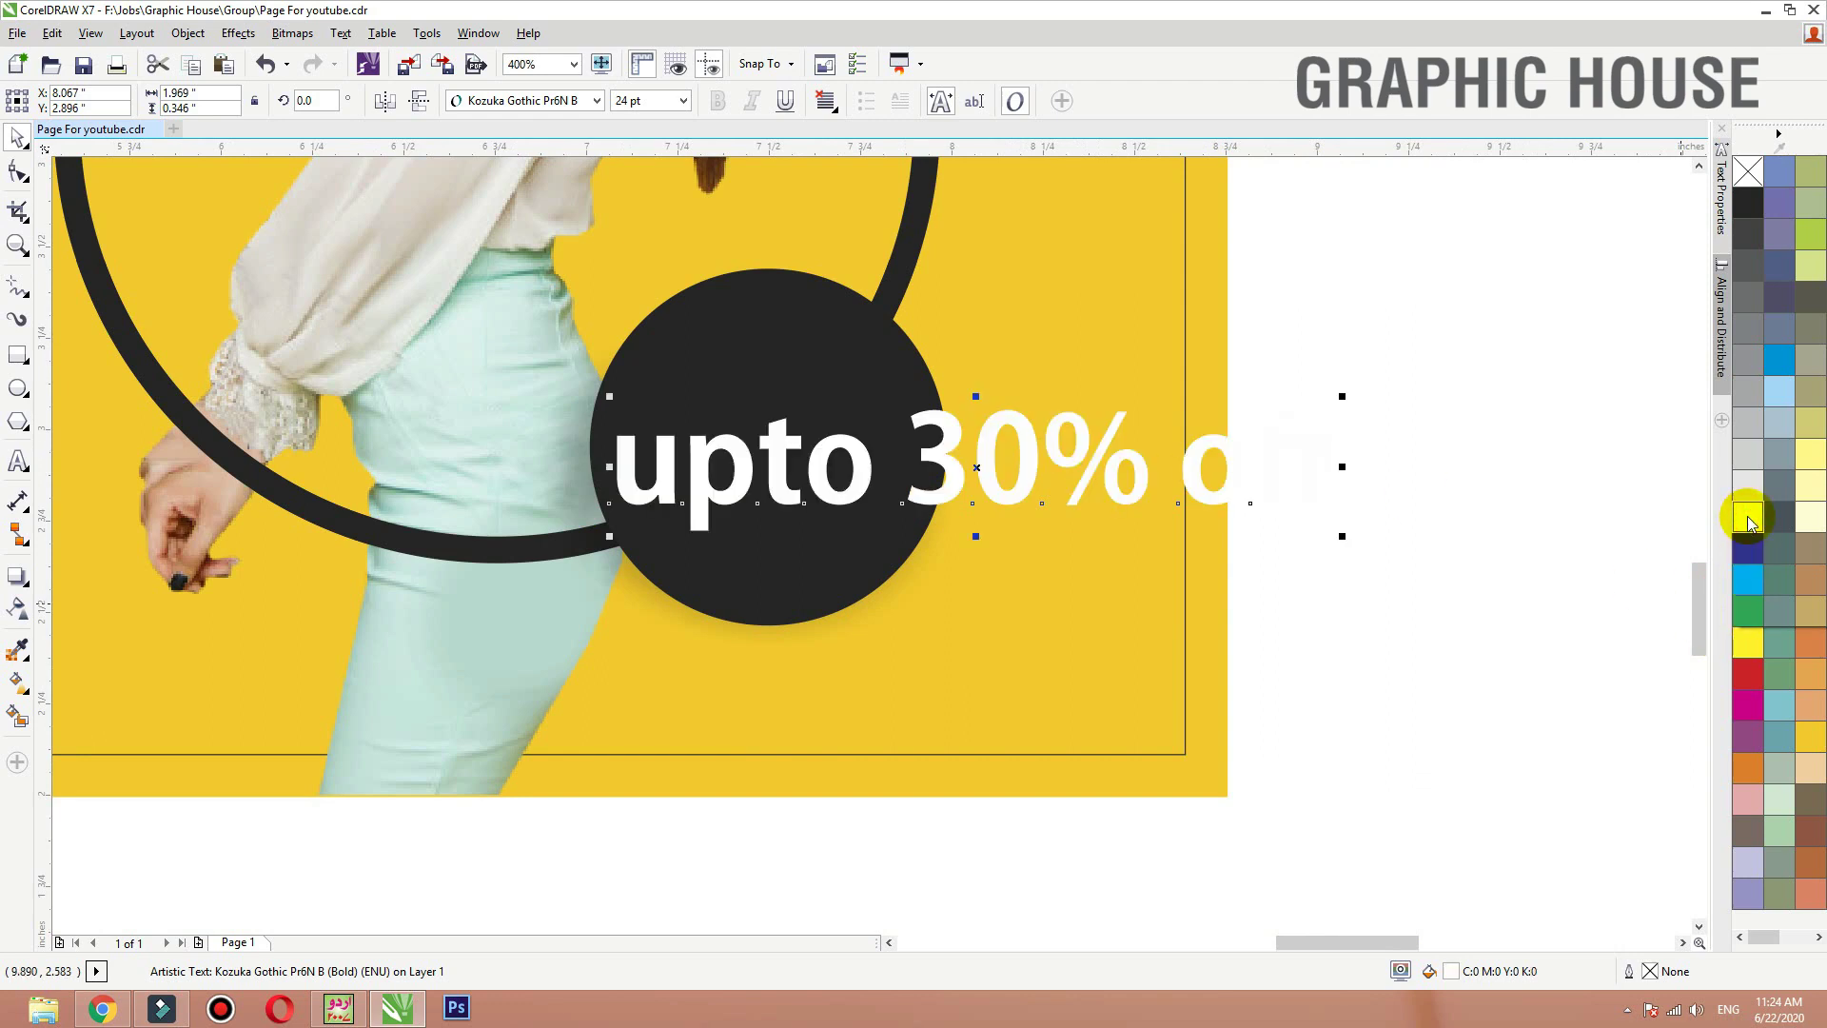
# Step: Split the offer text into three lines reading "upto", "30%" and "off"
pyautogui.doubleClick(872, 467)
pyautogui.press('Return')
pyautogui.click(895, 685)
pyautogui.press('Return')
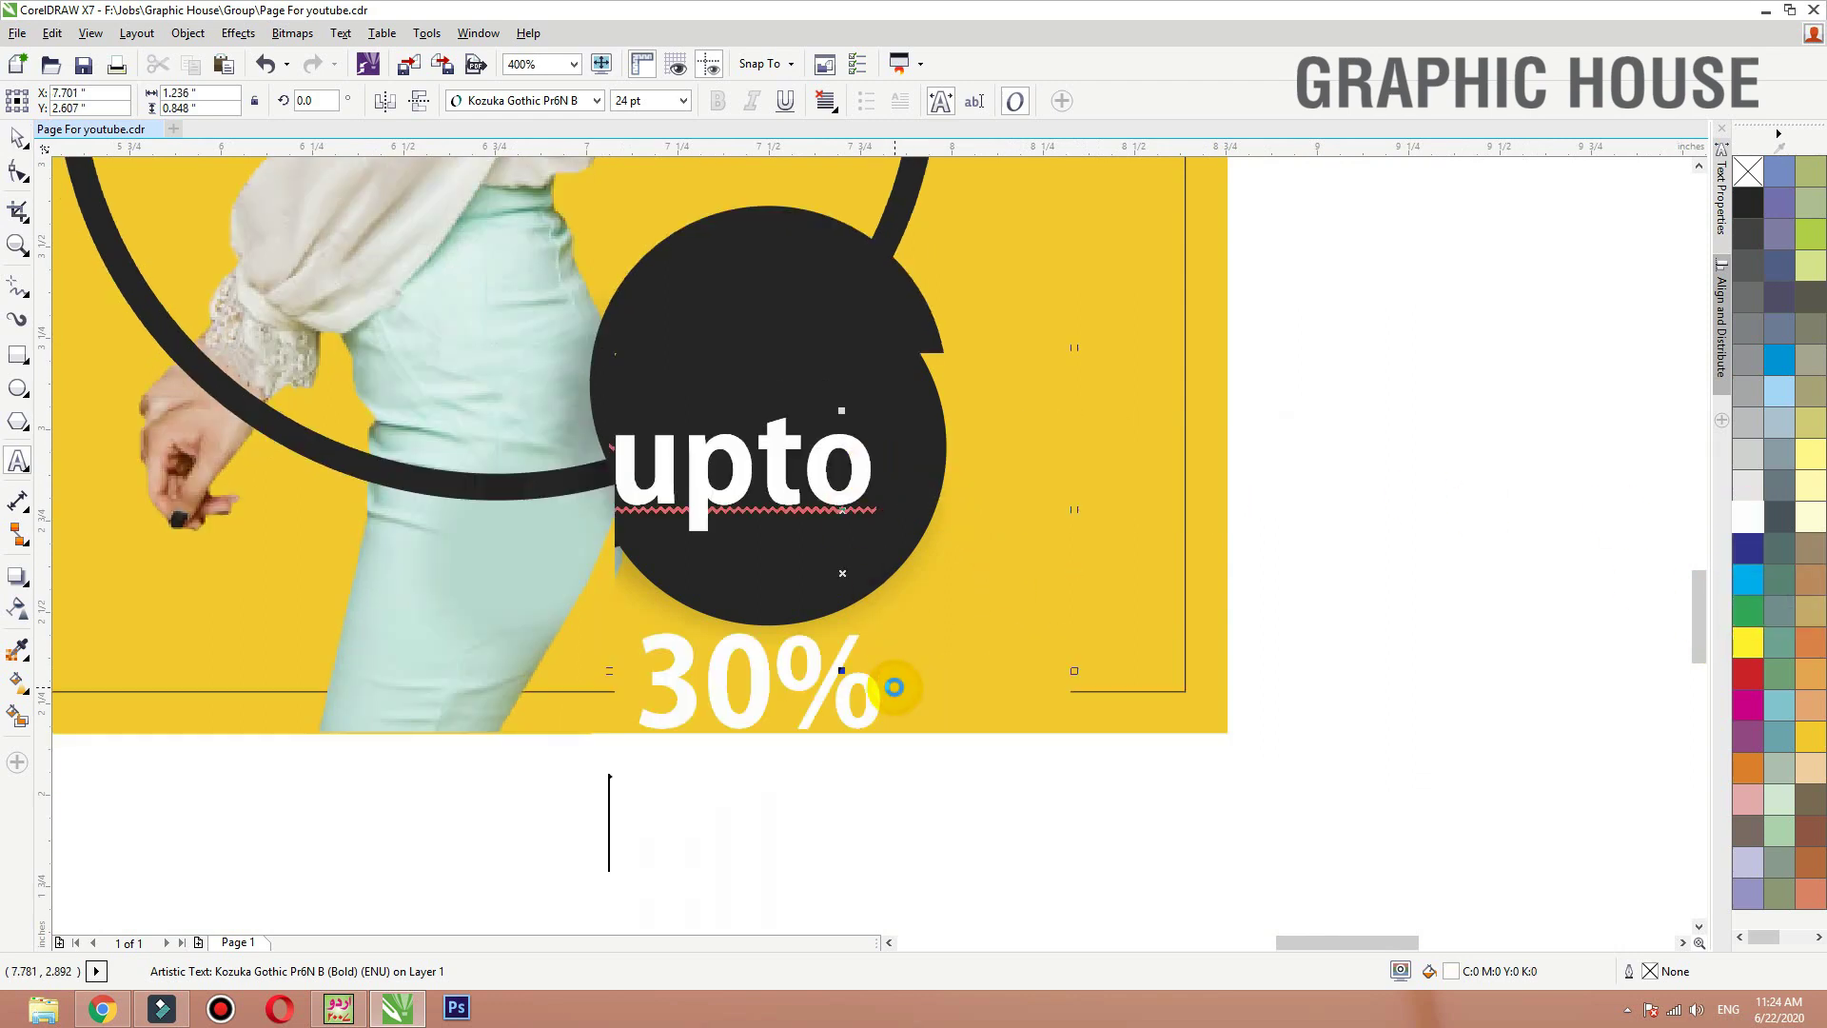
# Step: Break the offer text's lines into separate objects and stack "upto", "30%" and "off" closely inside the black circle
pyautogui.click(17, 145)
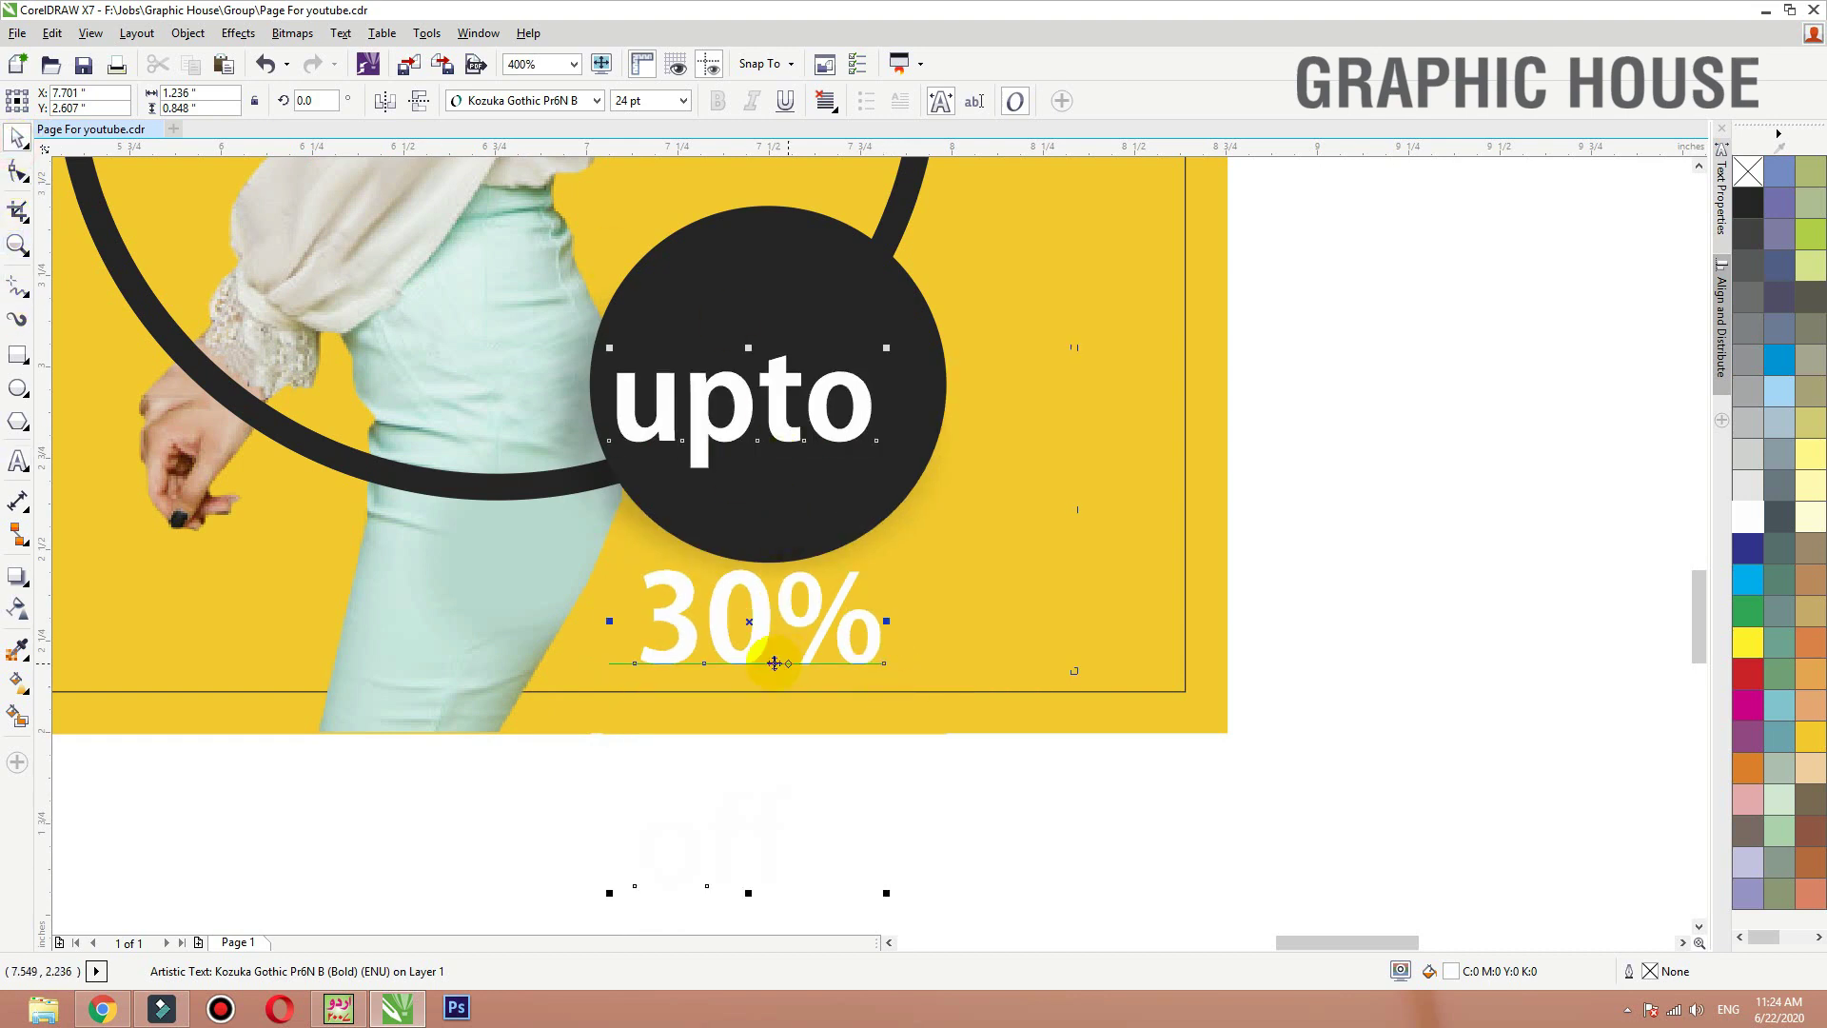
pyautogui.moveTo(768, 645); pyautogui.dragTo(776, 434)
pyautogui.moveTo(788, 680); pyautogui.dragTo(818, 488)
pyautogui.moveTo(803, 267); pyautogui.dragTo(800, 291)
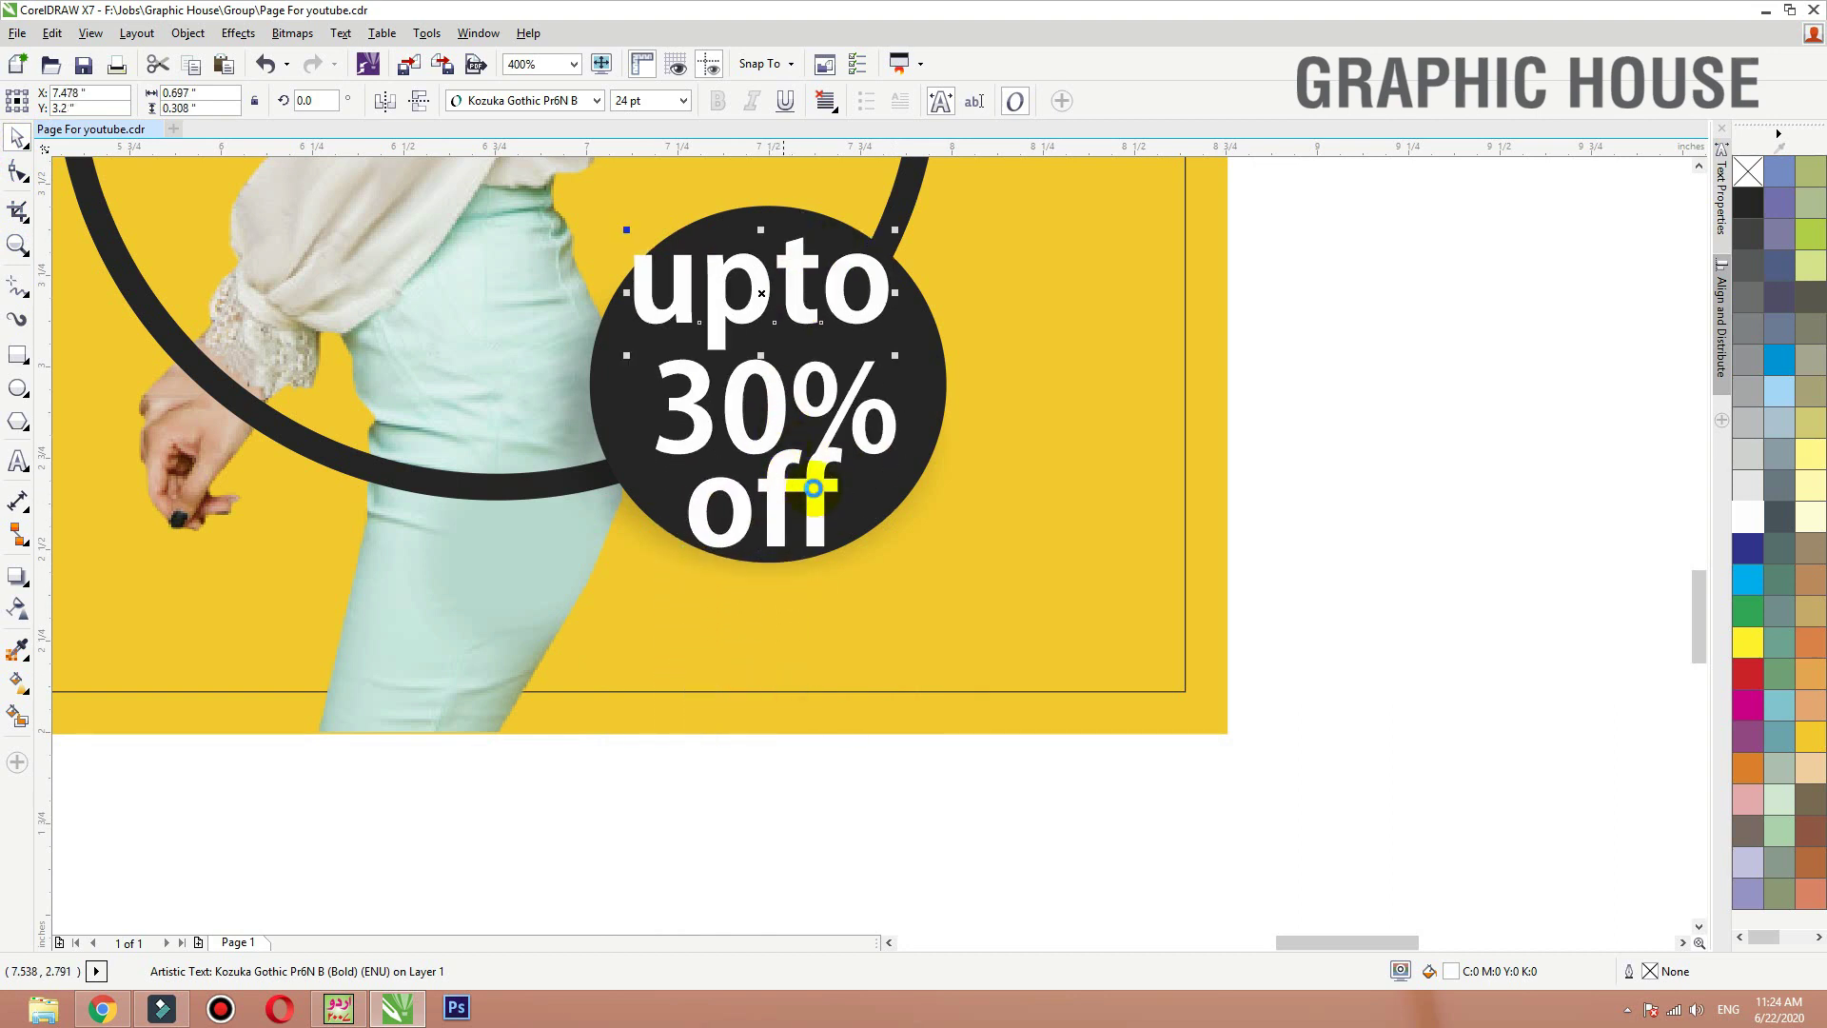
# Step: Change the "upto" text to sentence case and shrink it to about 12.4 pt
pyautogui.scroll(-1, 786, 469)
pyautogui.press('F2')
pyautogui.moveTo(1044, 566); pyautogui.dragTo(542, 224)
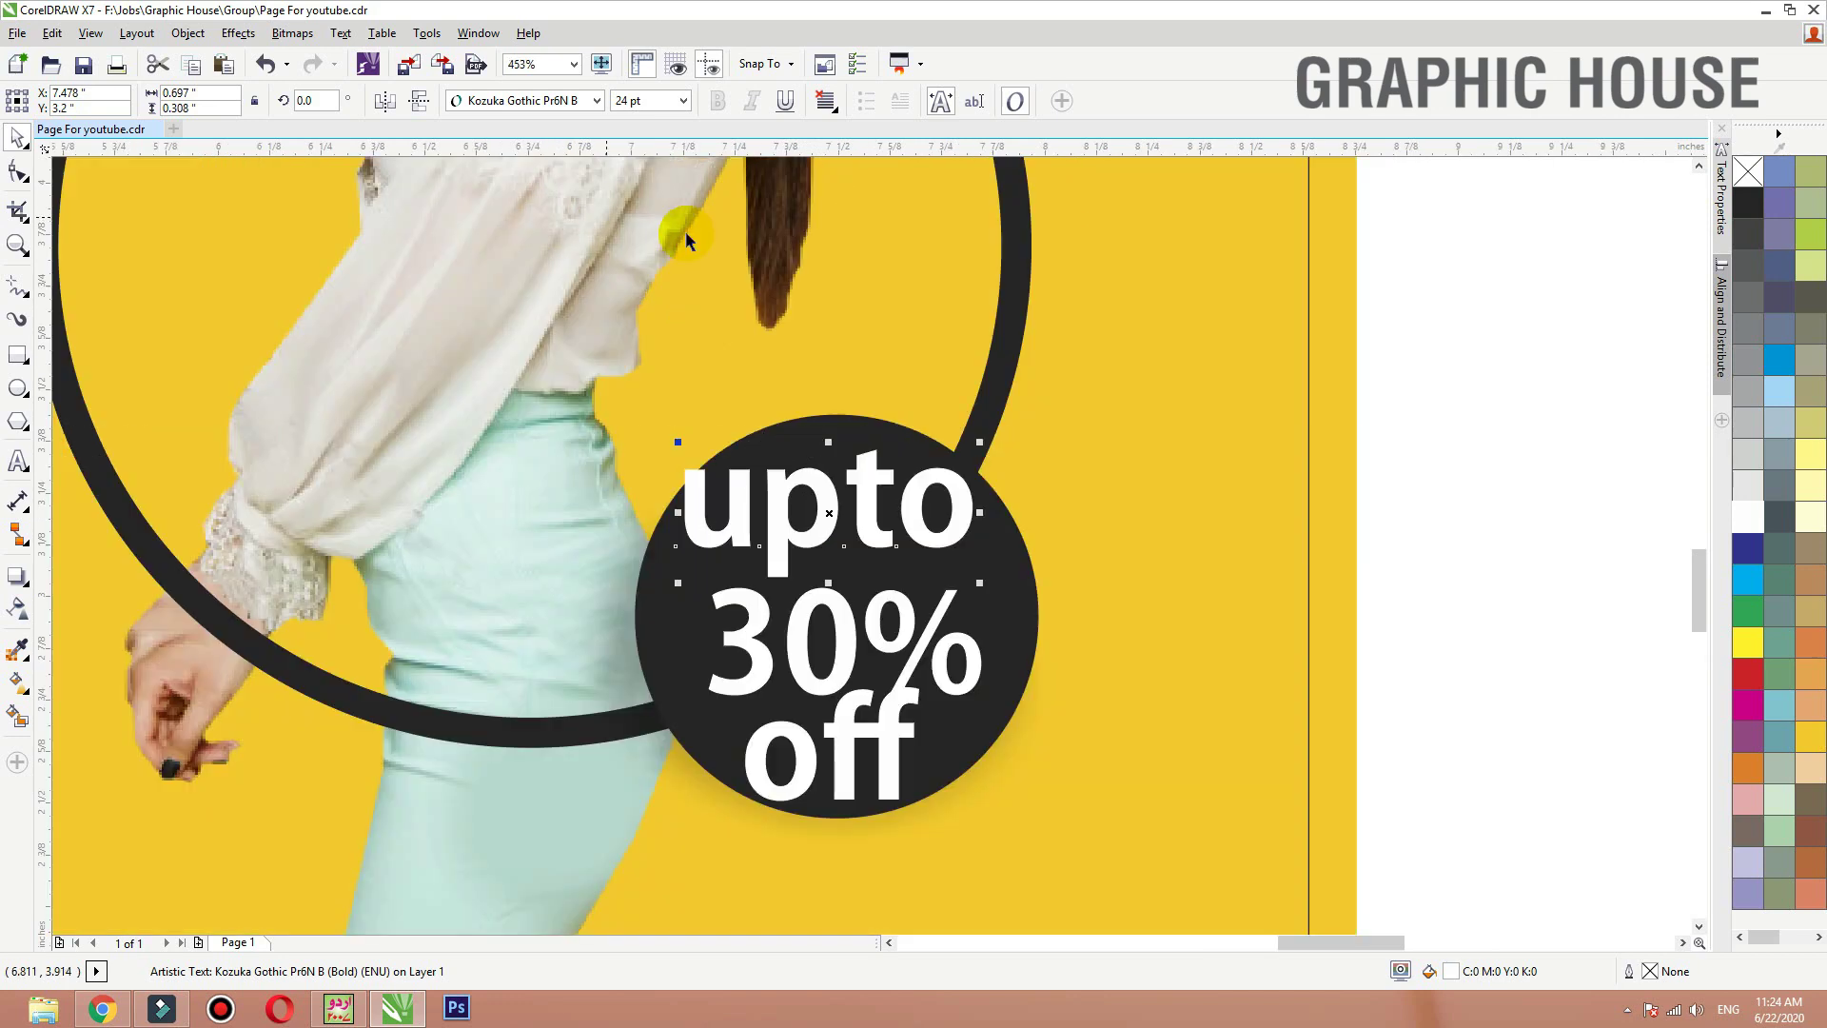
pyautogui.click(341, 33)
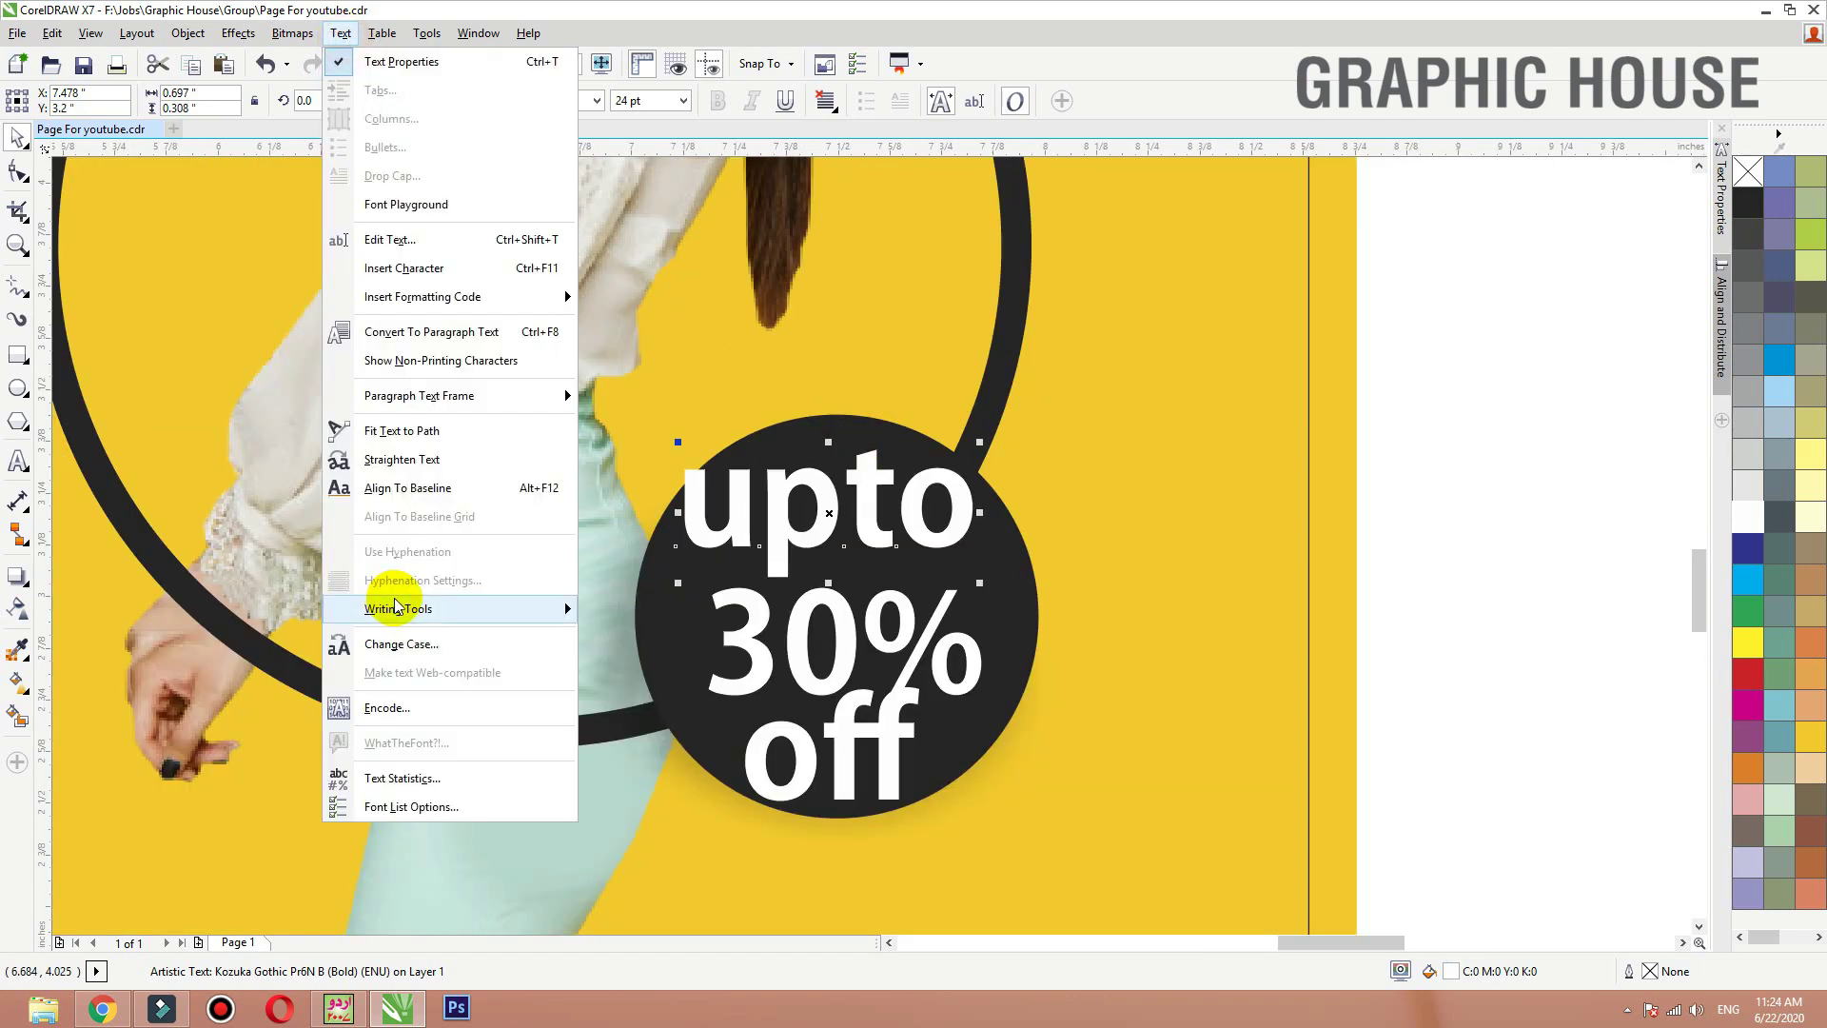
pyautogui.click(398, 645)
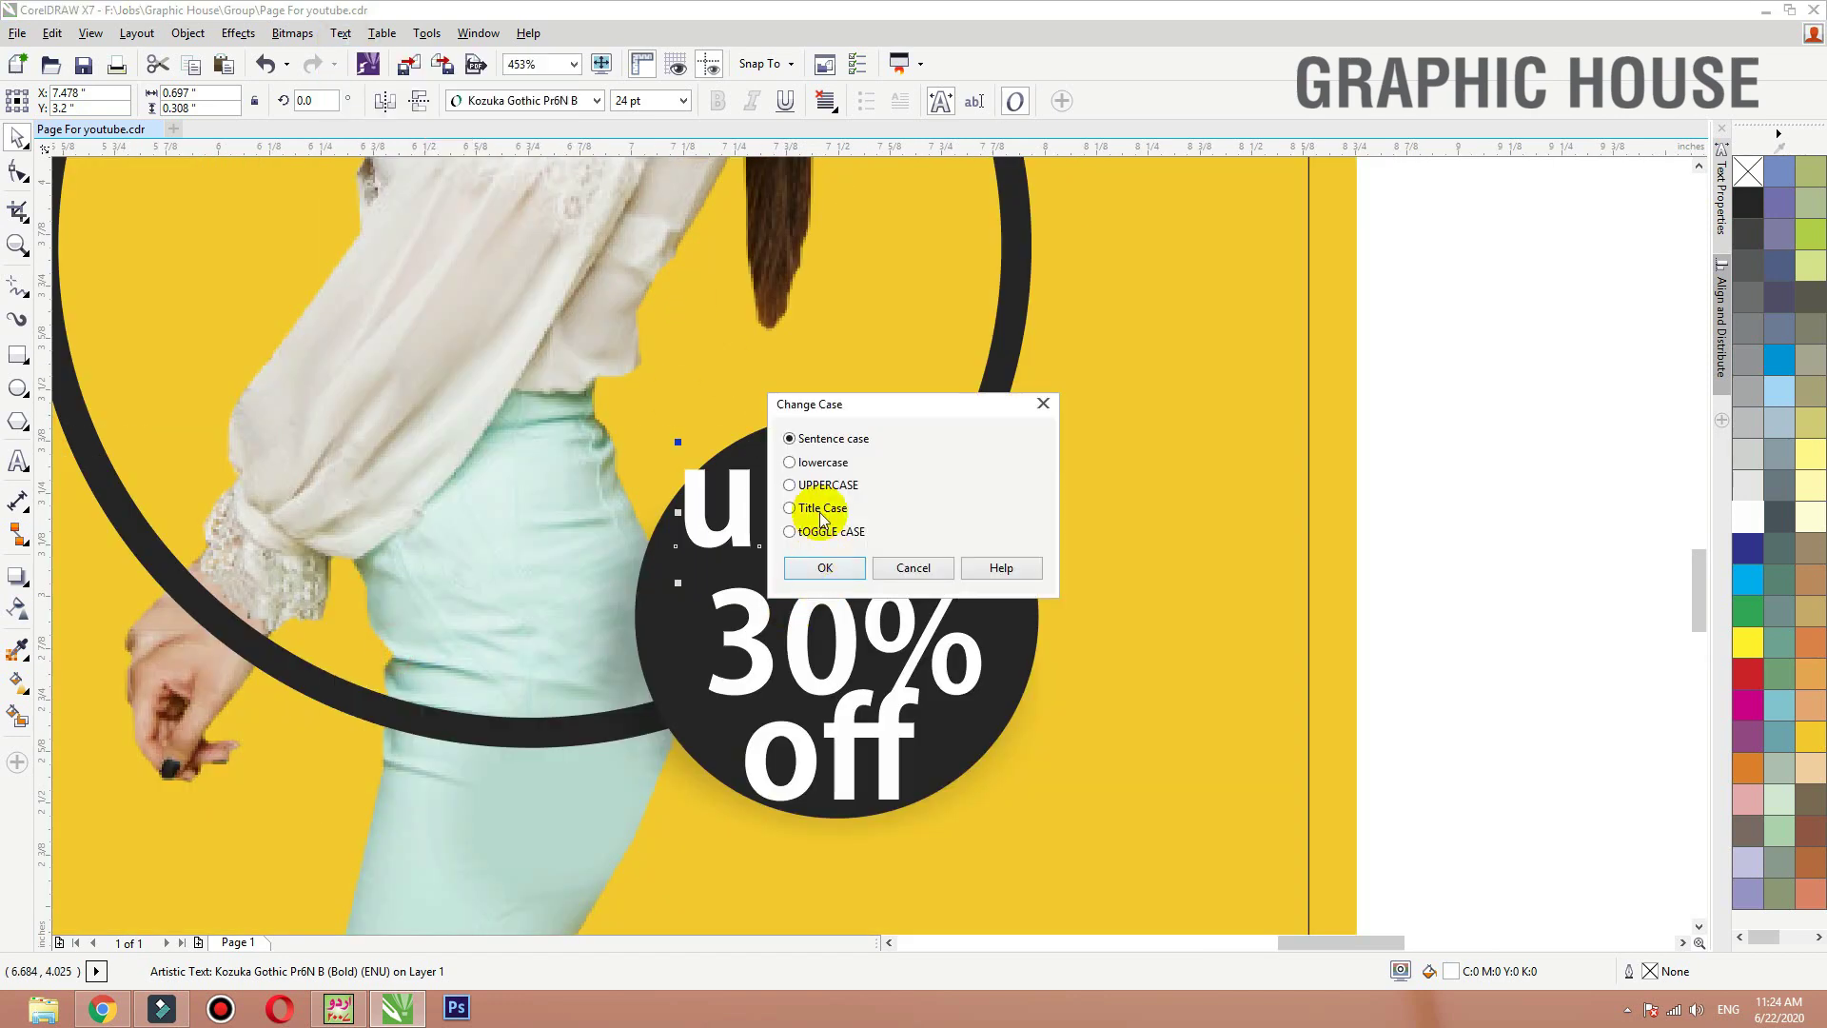
pyautogui.click(835, 558)
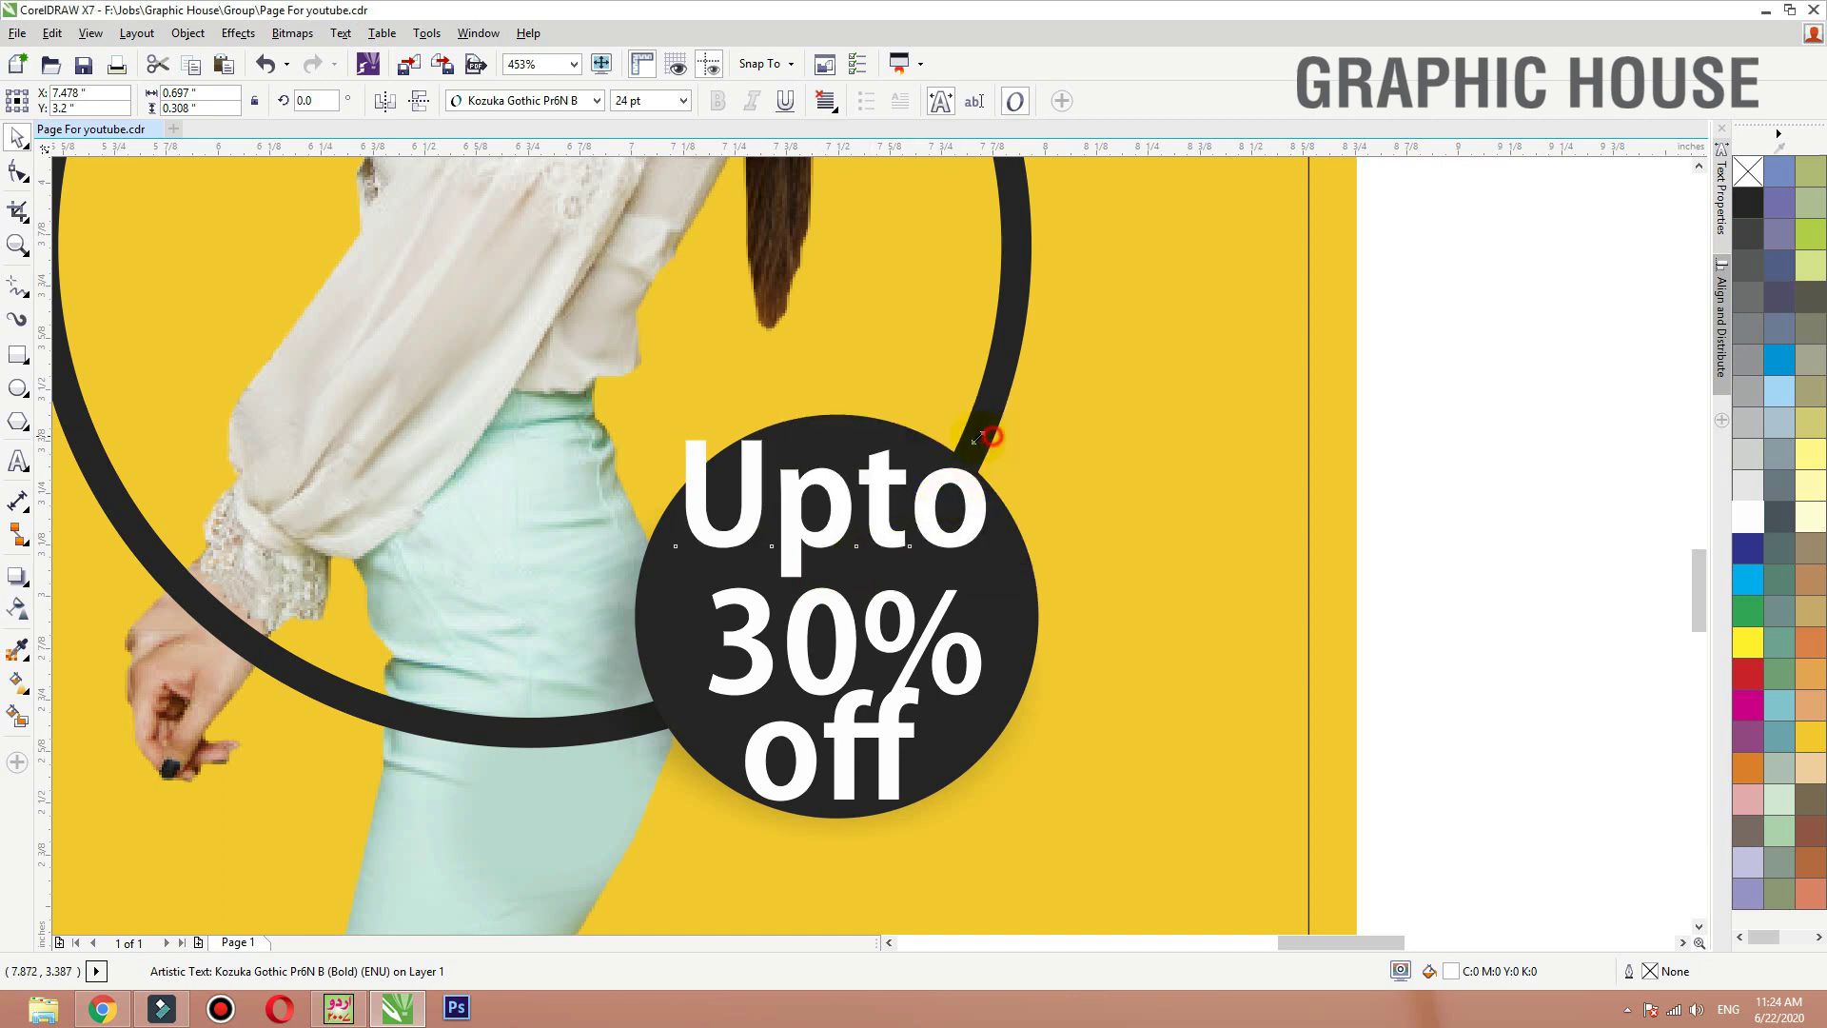
pyautogui.moveTo(990, 437); pyautogui.dragTo(845, 436)
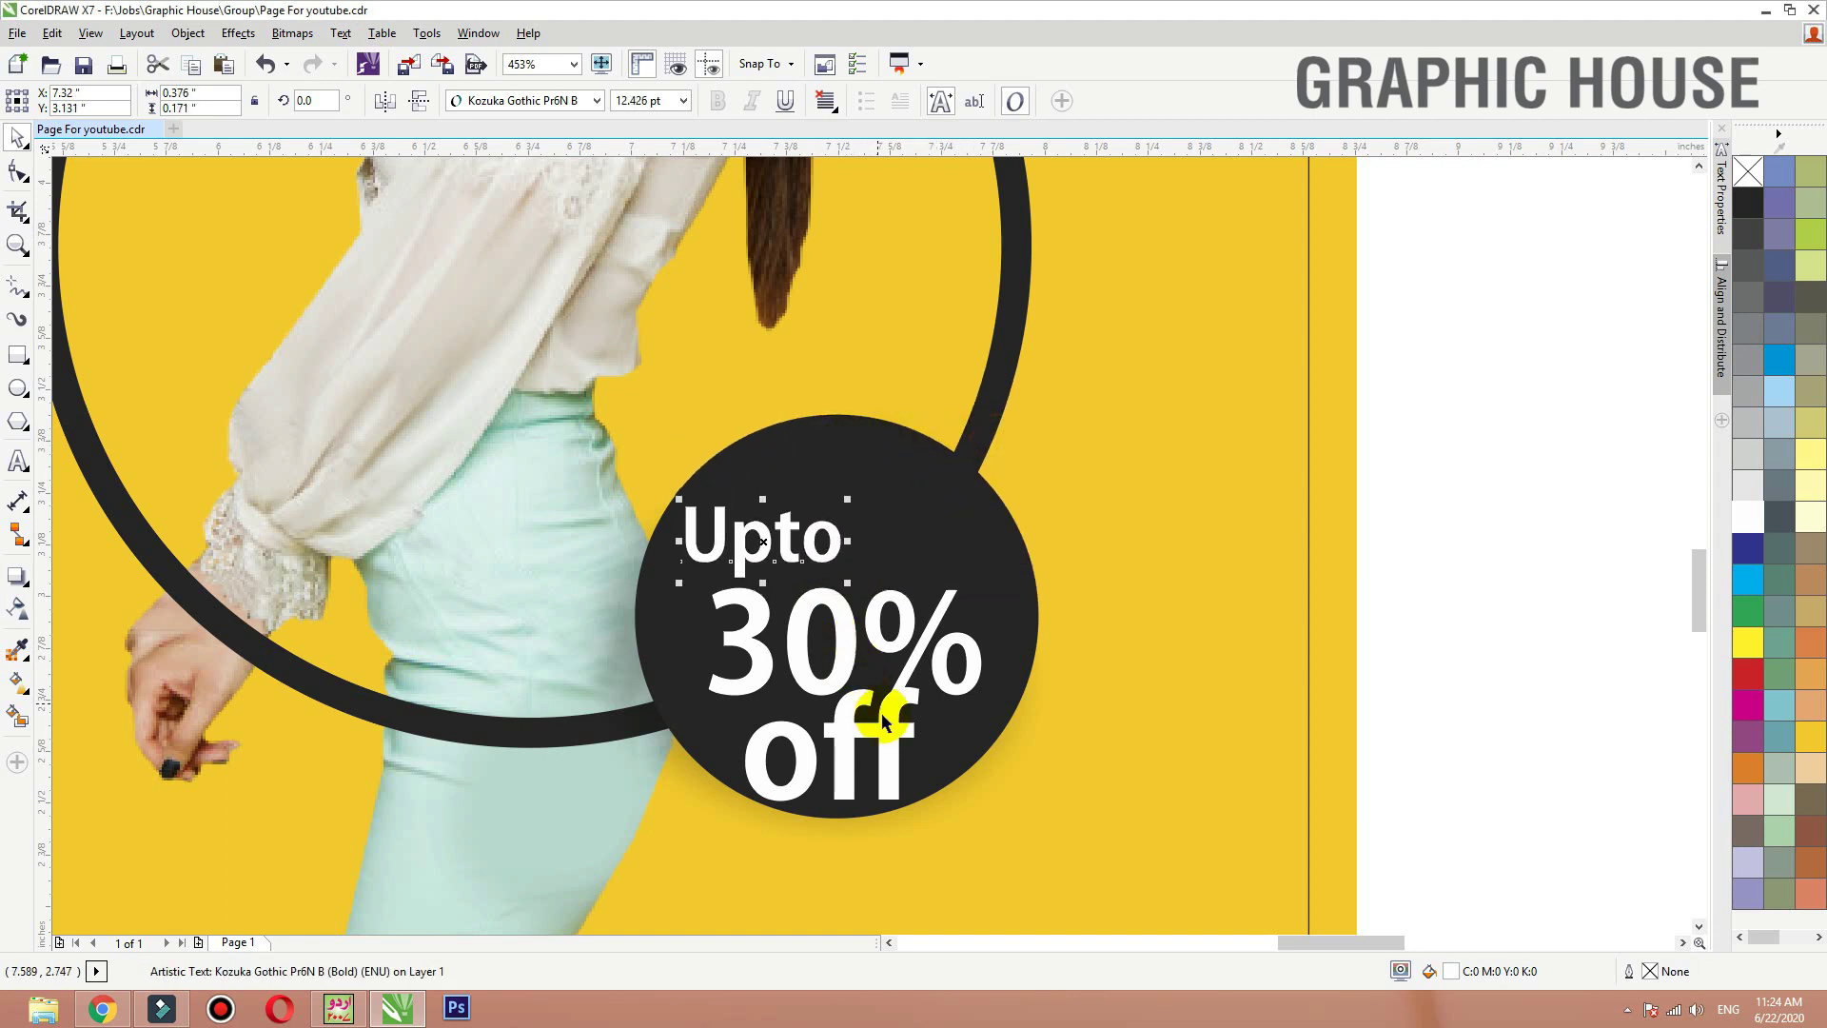
# Step: Change the "off" text in the black circle to uppercase
pyautogui.click(881, 712)
pyautogui.click(339, 32)
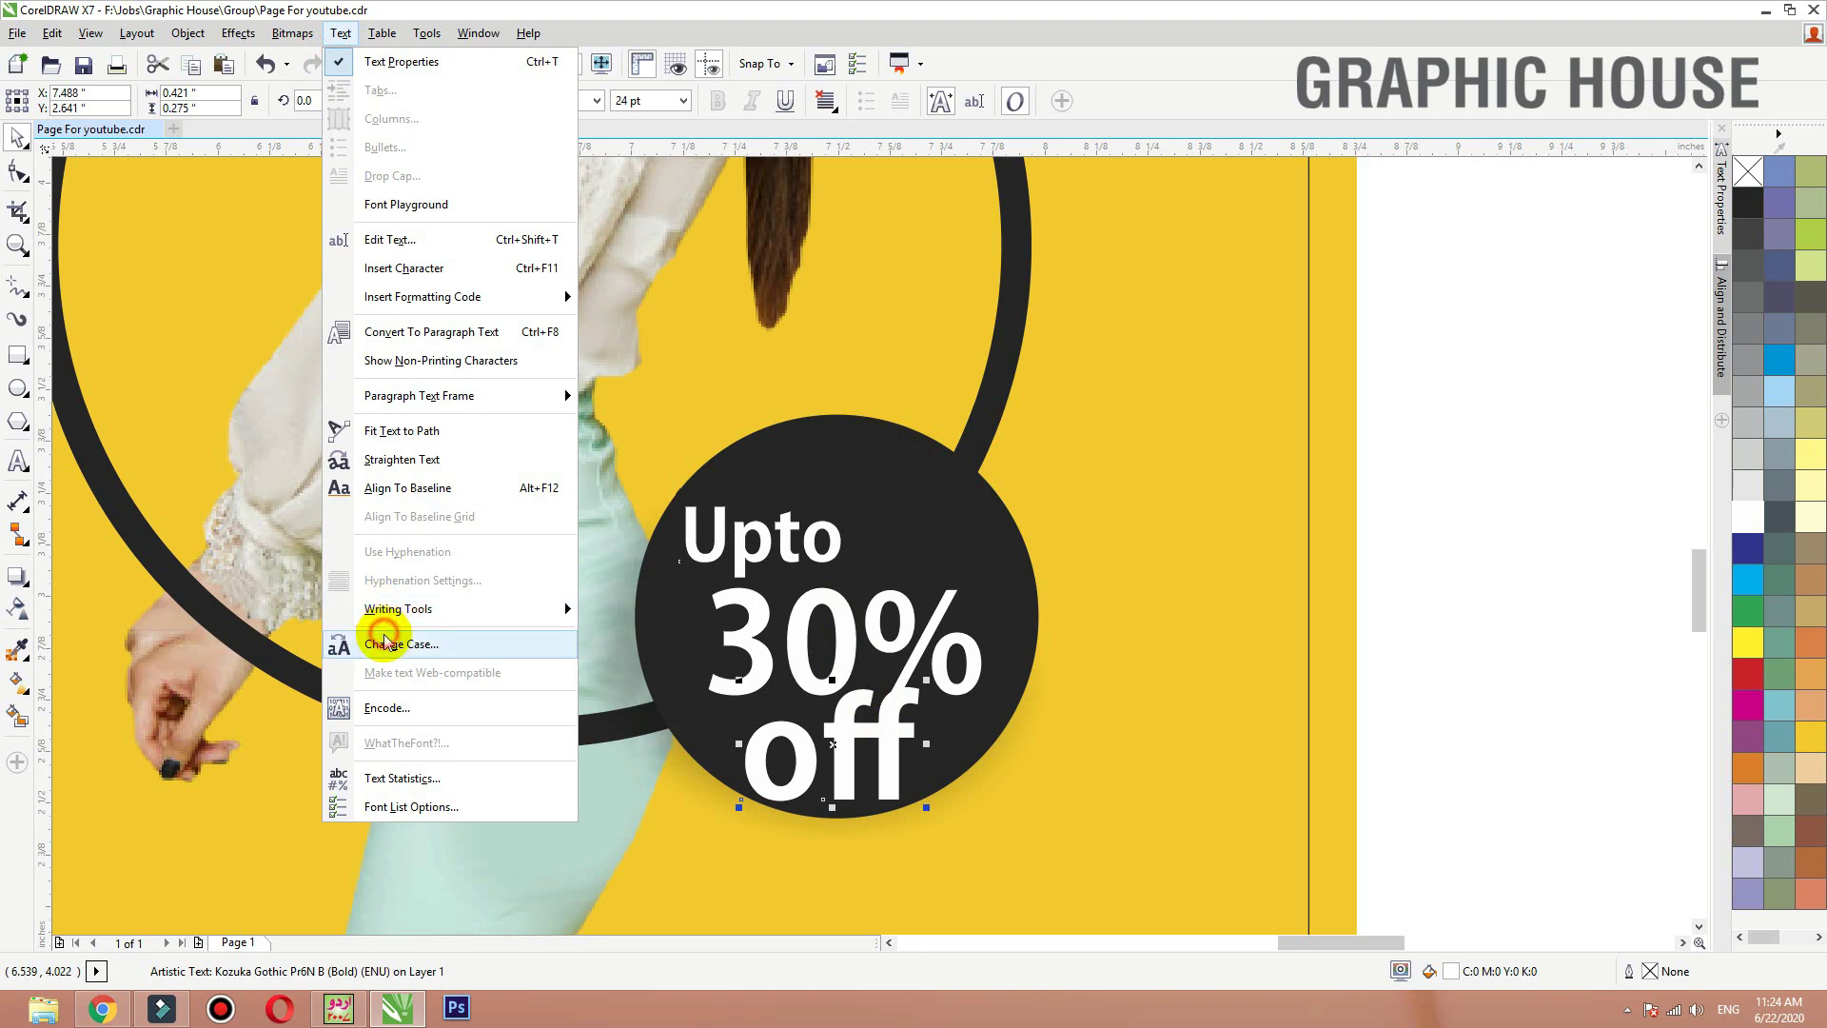
pyautogui.click(384, 642)
pyautogui.click(807, 484)
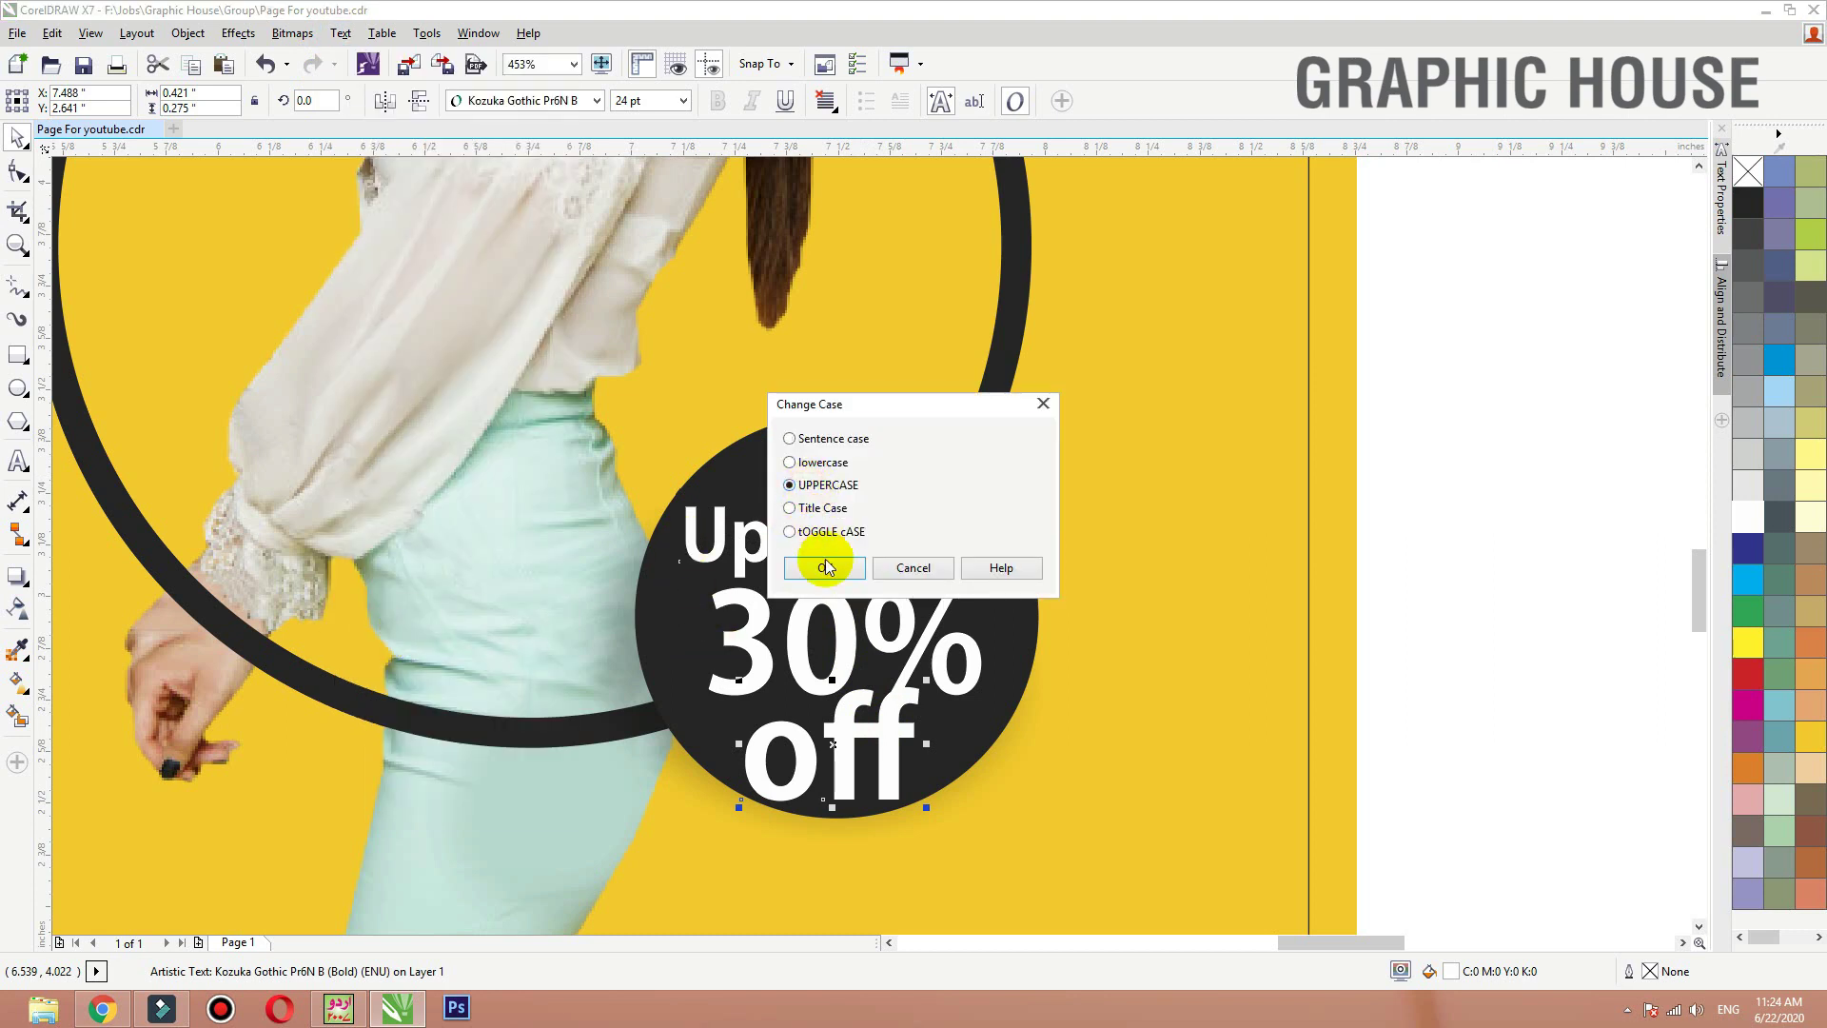
pyautogui.click(824, 567)
# Step: Move "Upto" and "30%" higher in the black circle, and rotate "30%" to 9.709 degrees, enlarged to about 30 pt
pyautogui.moveTo(826, 535); pyautogui.dragTo(847, 482)
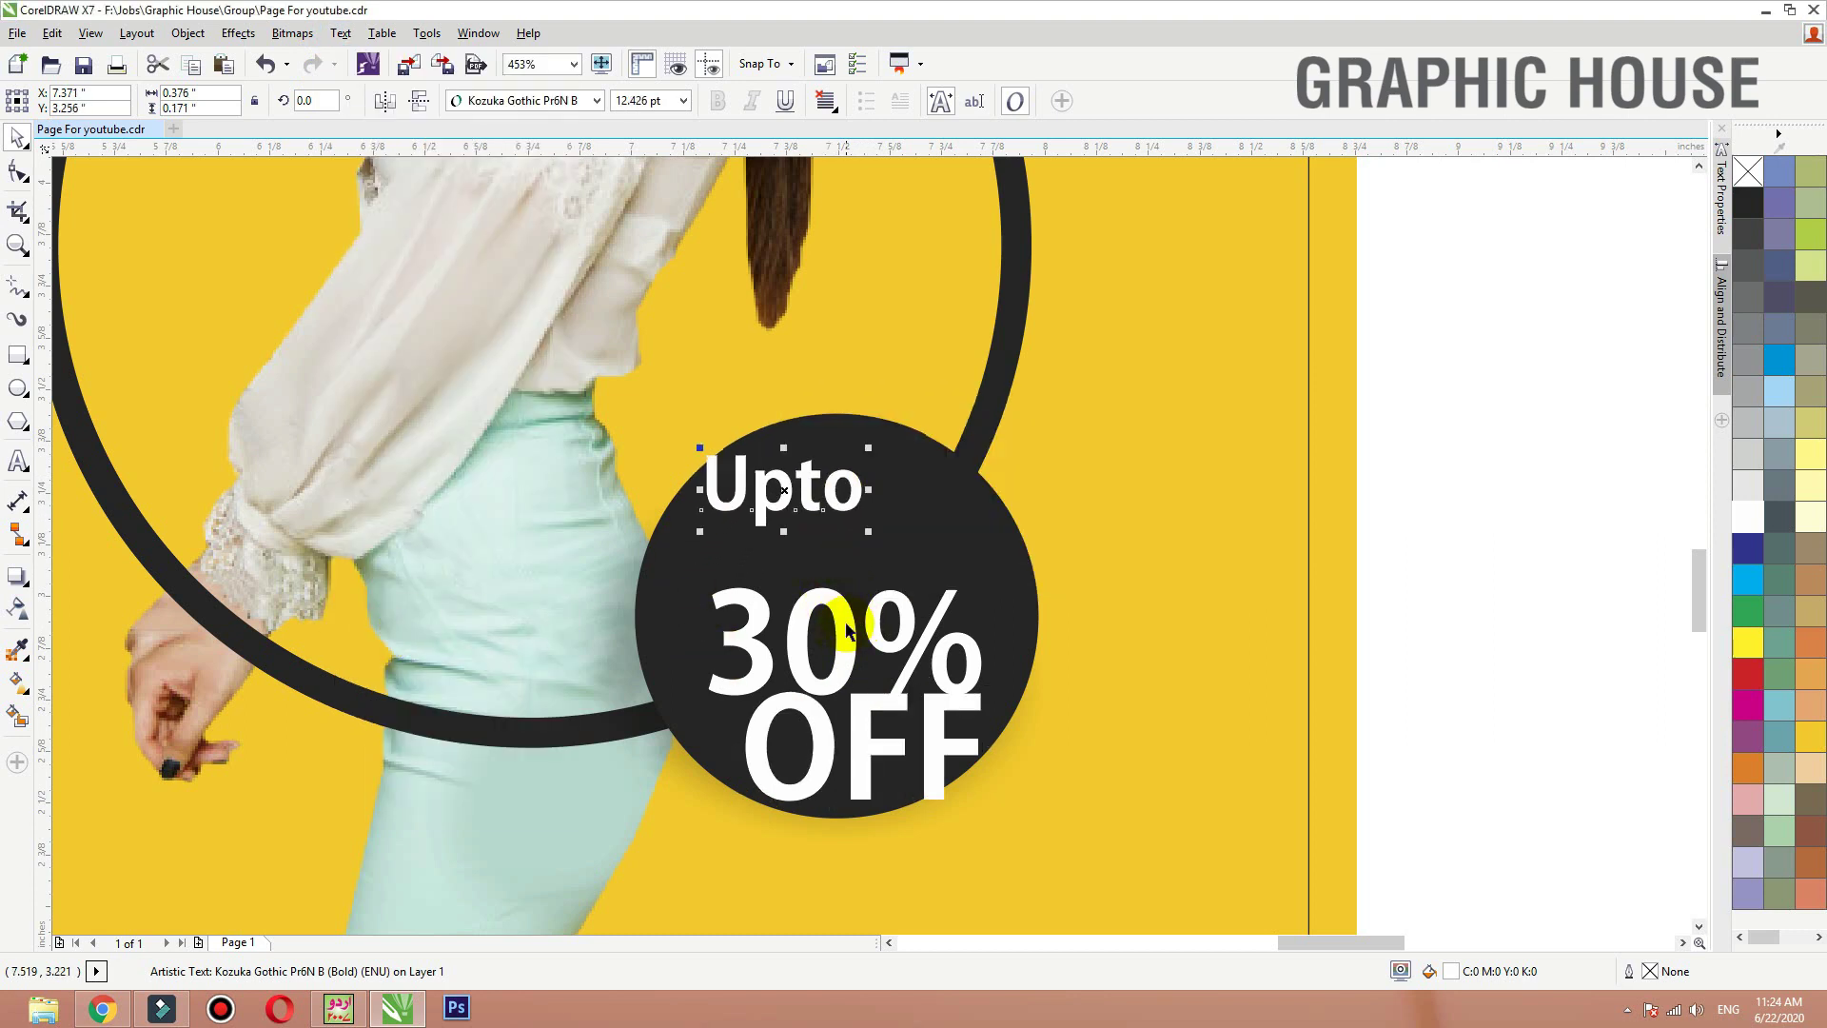
pyautogui.moveTo(846, 626); pyautogui.dragTo(839, 598)
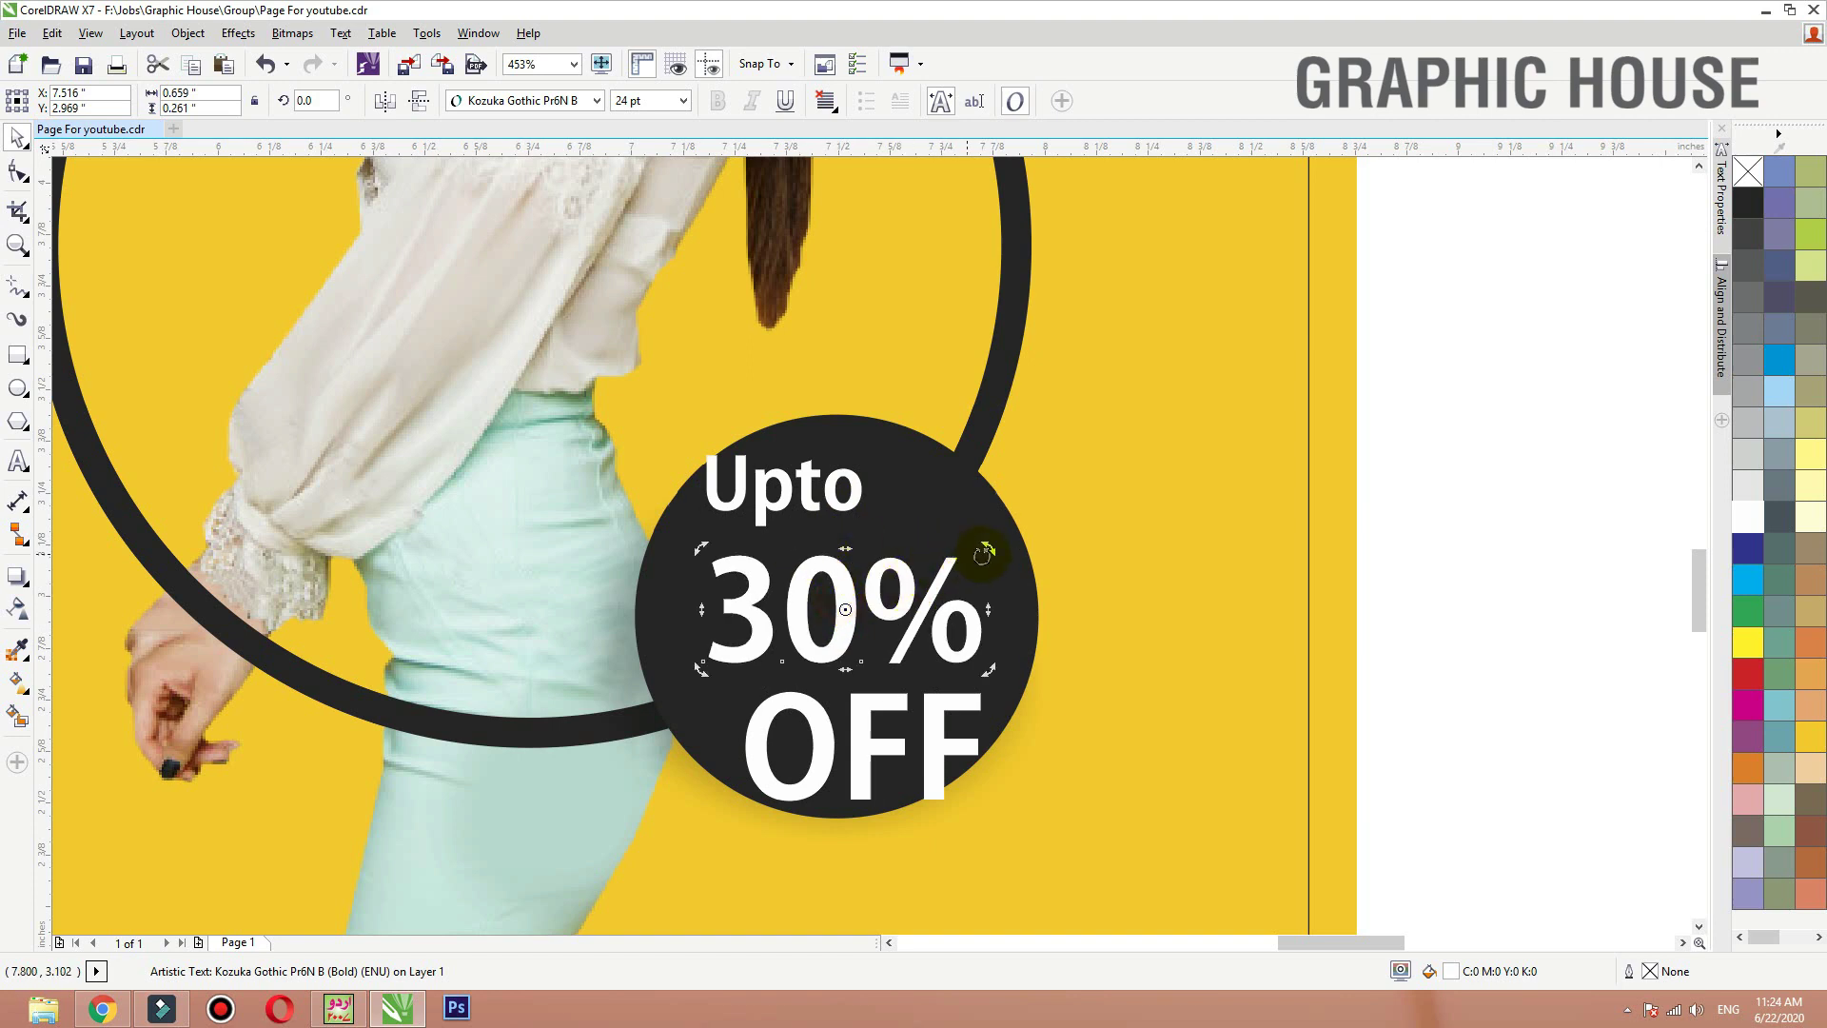
pyautogui.moveTo(989, 548); pyautogui.dragTo(1017, 483)
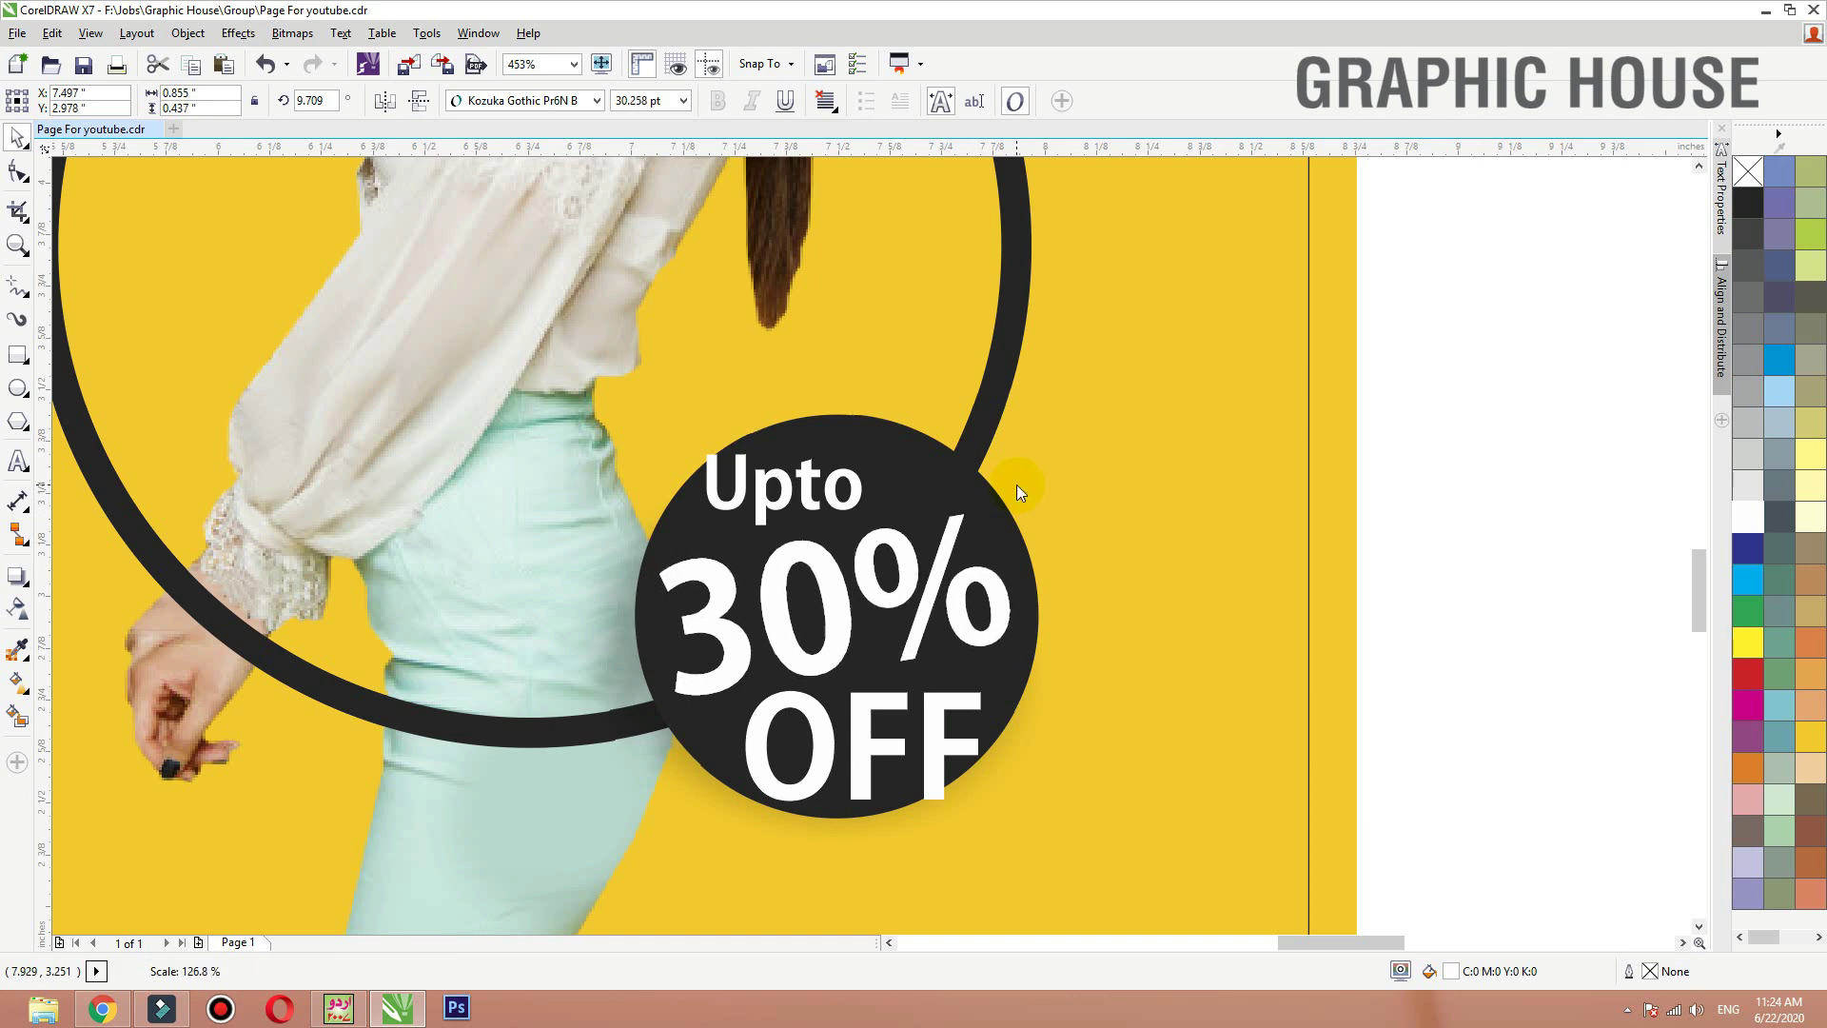
pyautogui.moveTo(888, 604); pyautogui.dragTo(888, 606)
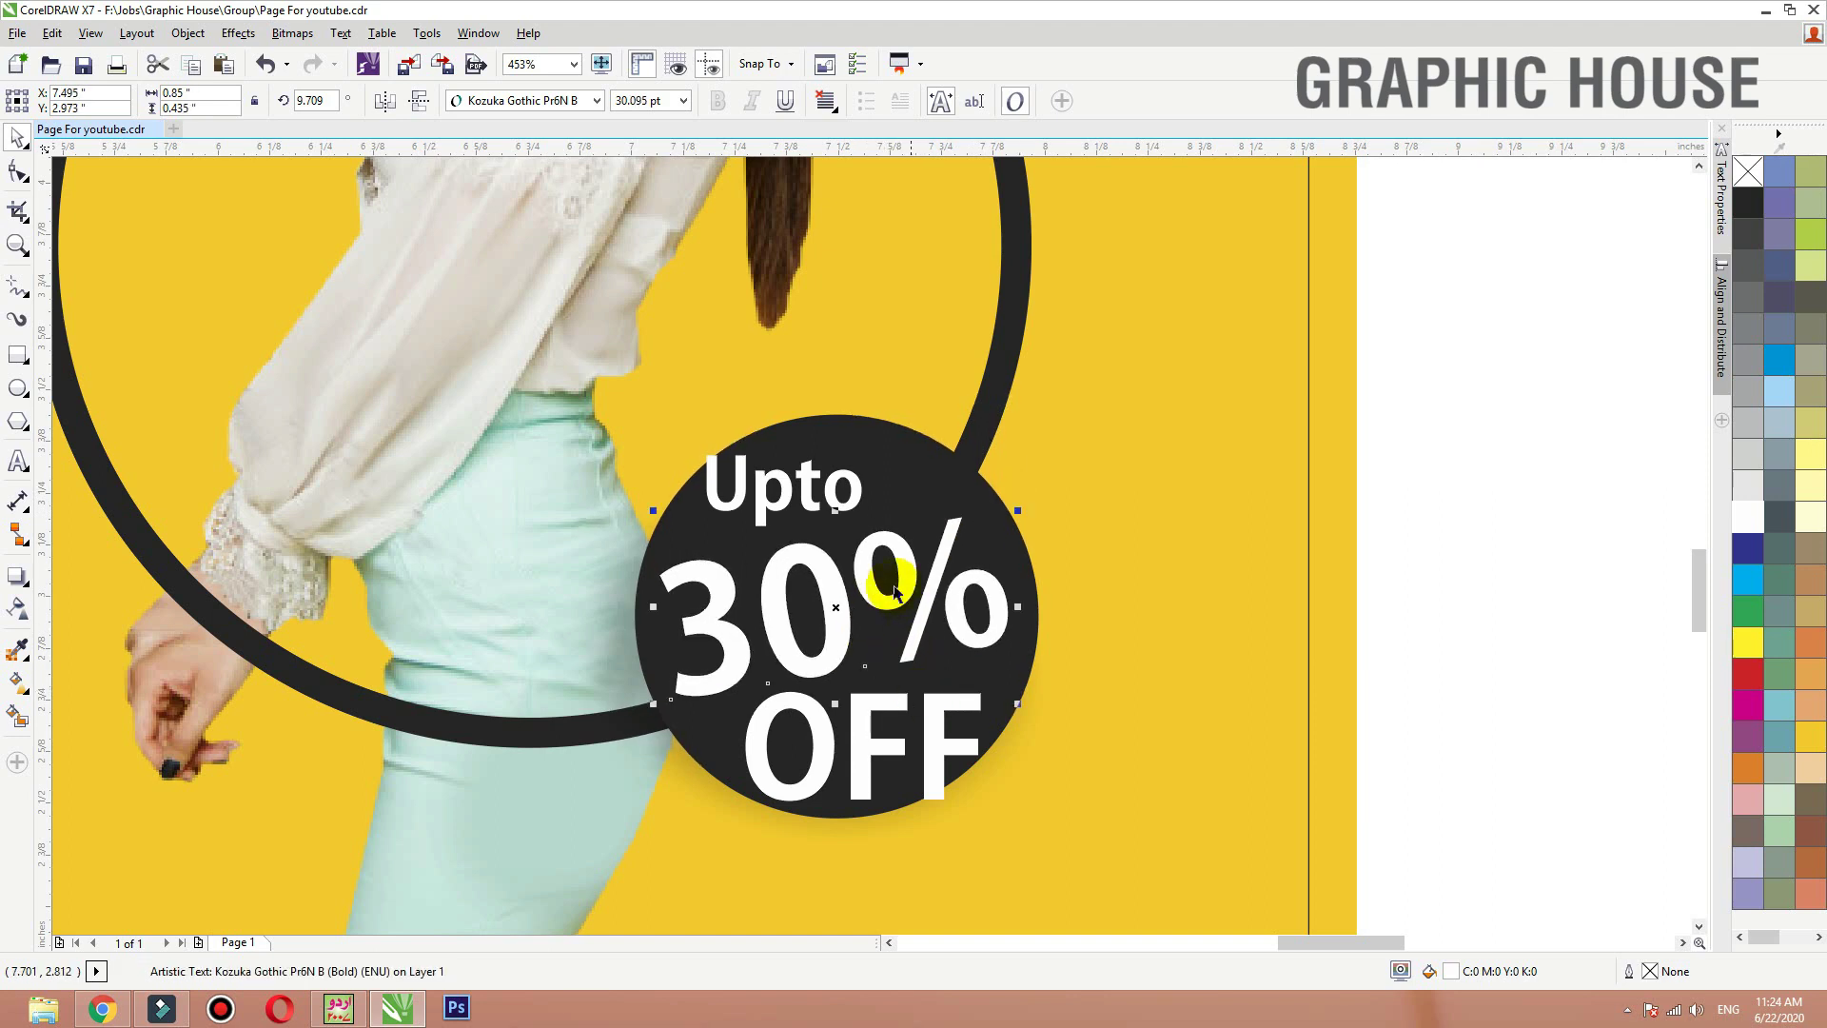
pyautogui.moveTo(331, 100); pyautogui.dragTo(117, 79)
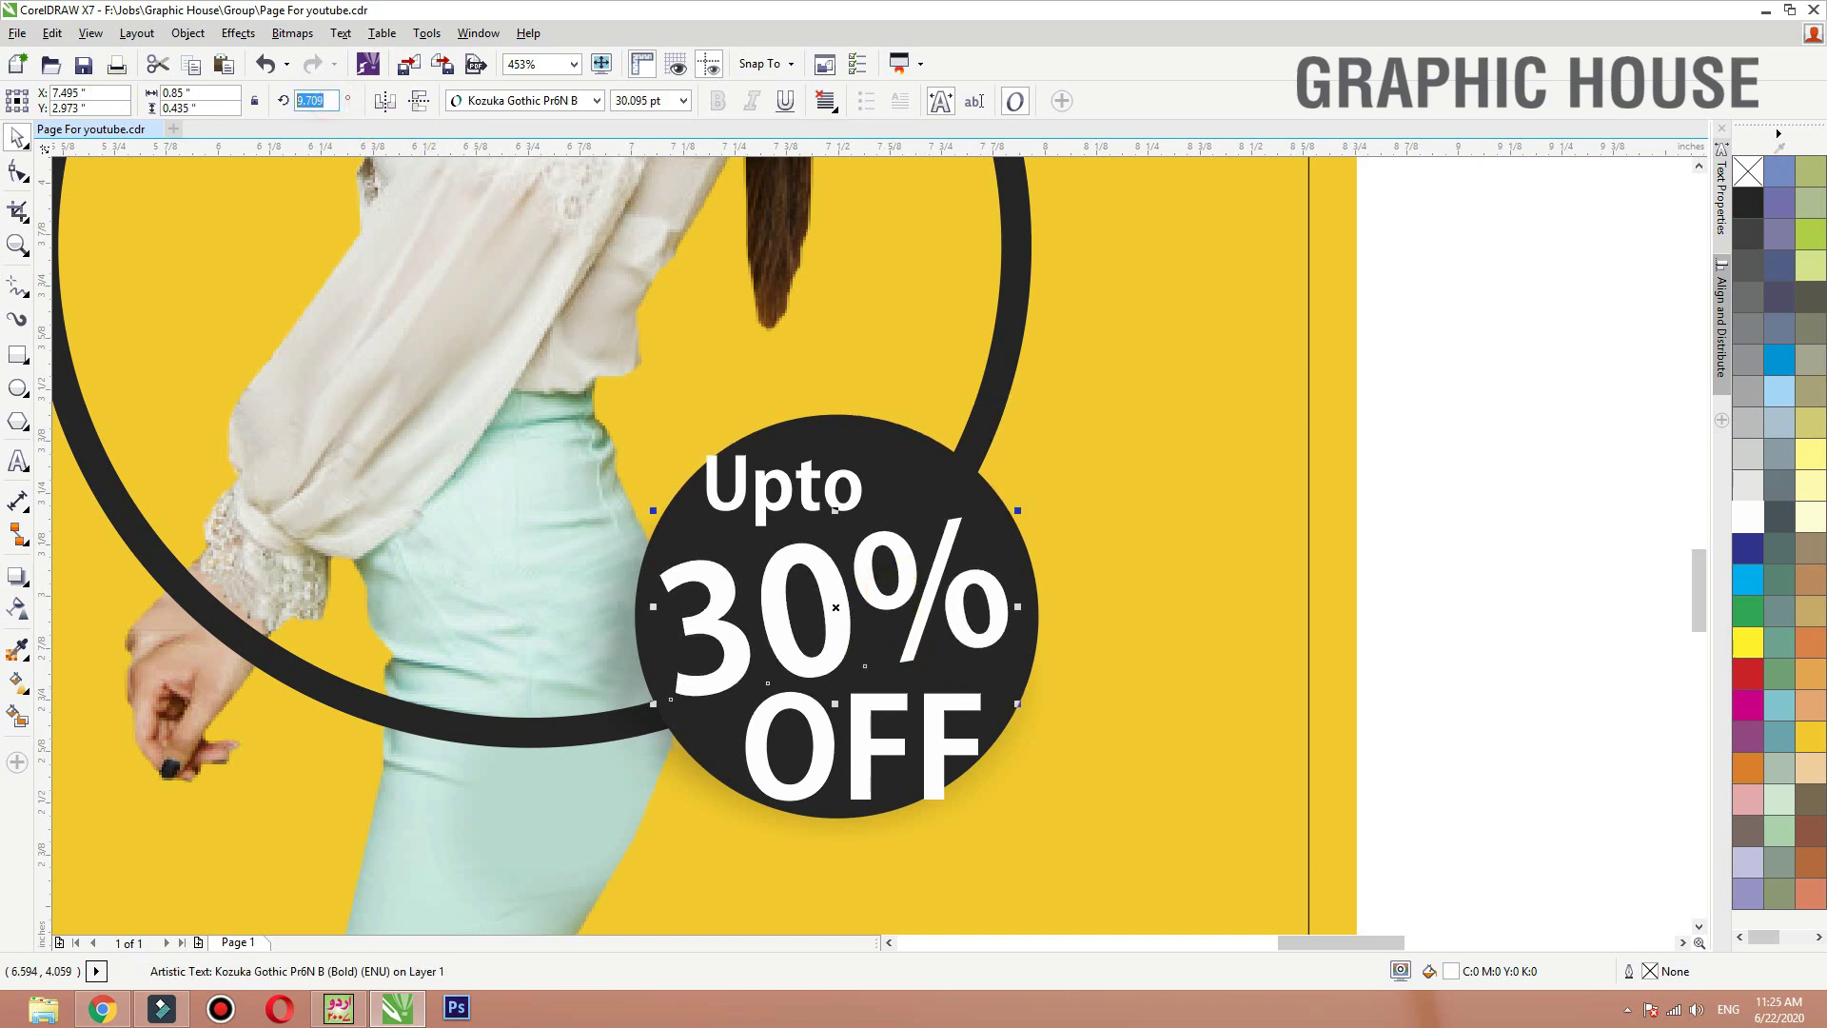
pyautogui.write('9.709')
pyautogui.press('Return')
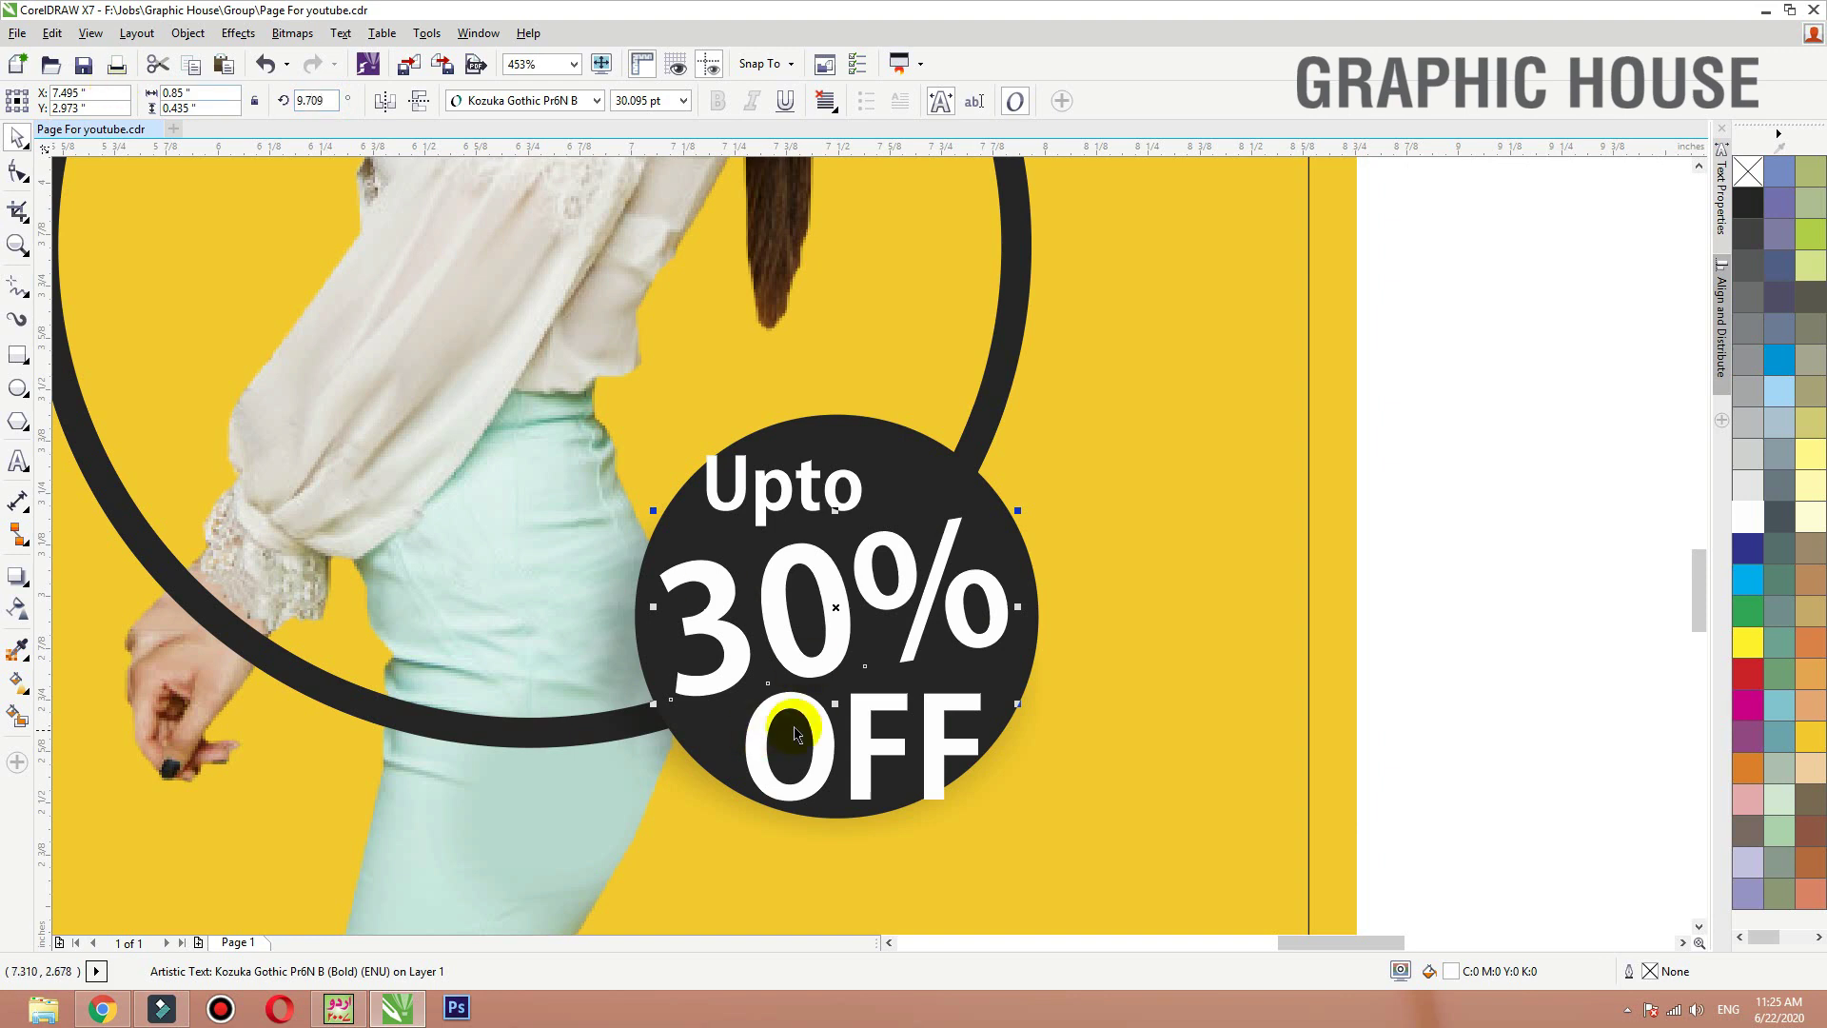
# Step: Rotate the "OFF" and "Upto" texts by 9.7 degrees to match the tilt of "30%"
pyautogui.click(938, 721)
pyautogui.doubleClick(312, 98)
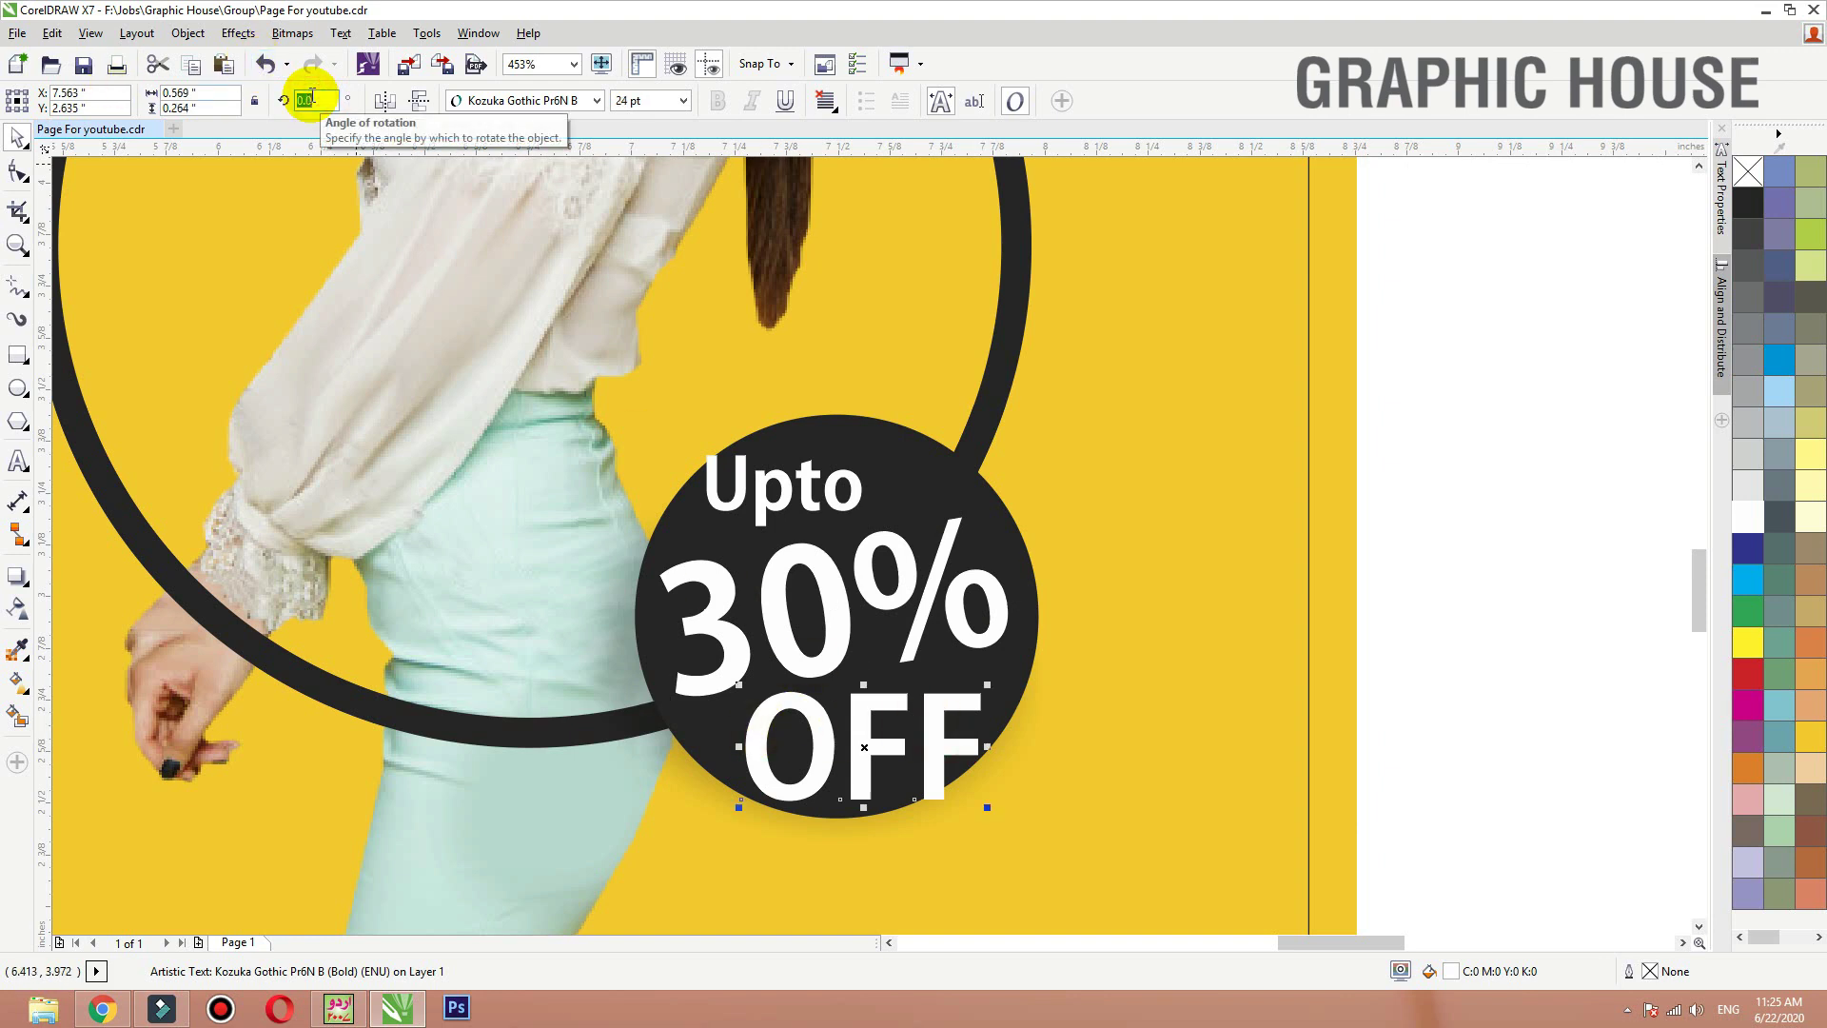
pyautogui.write('9.709')
pyautogui.press('Return')
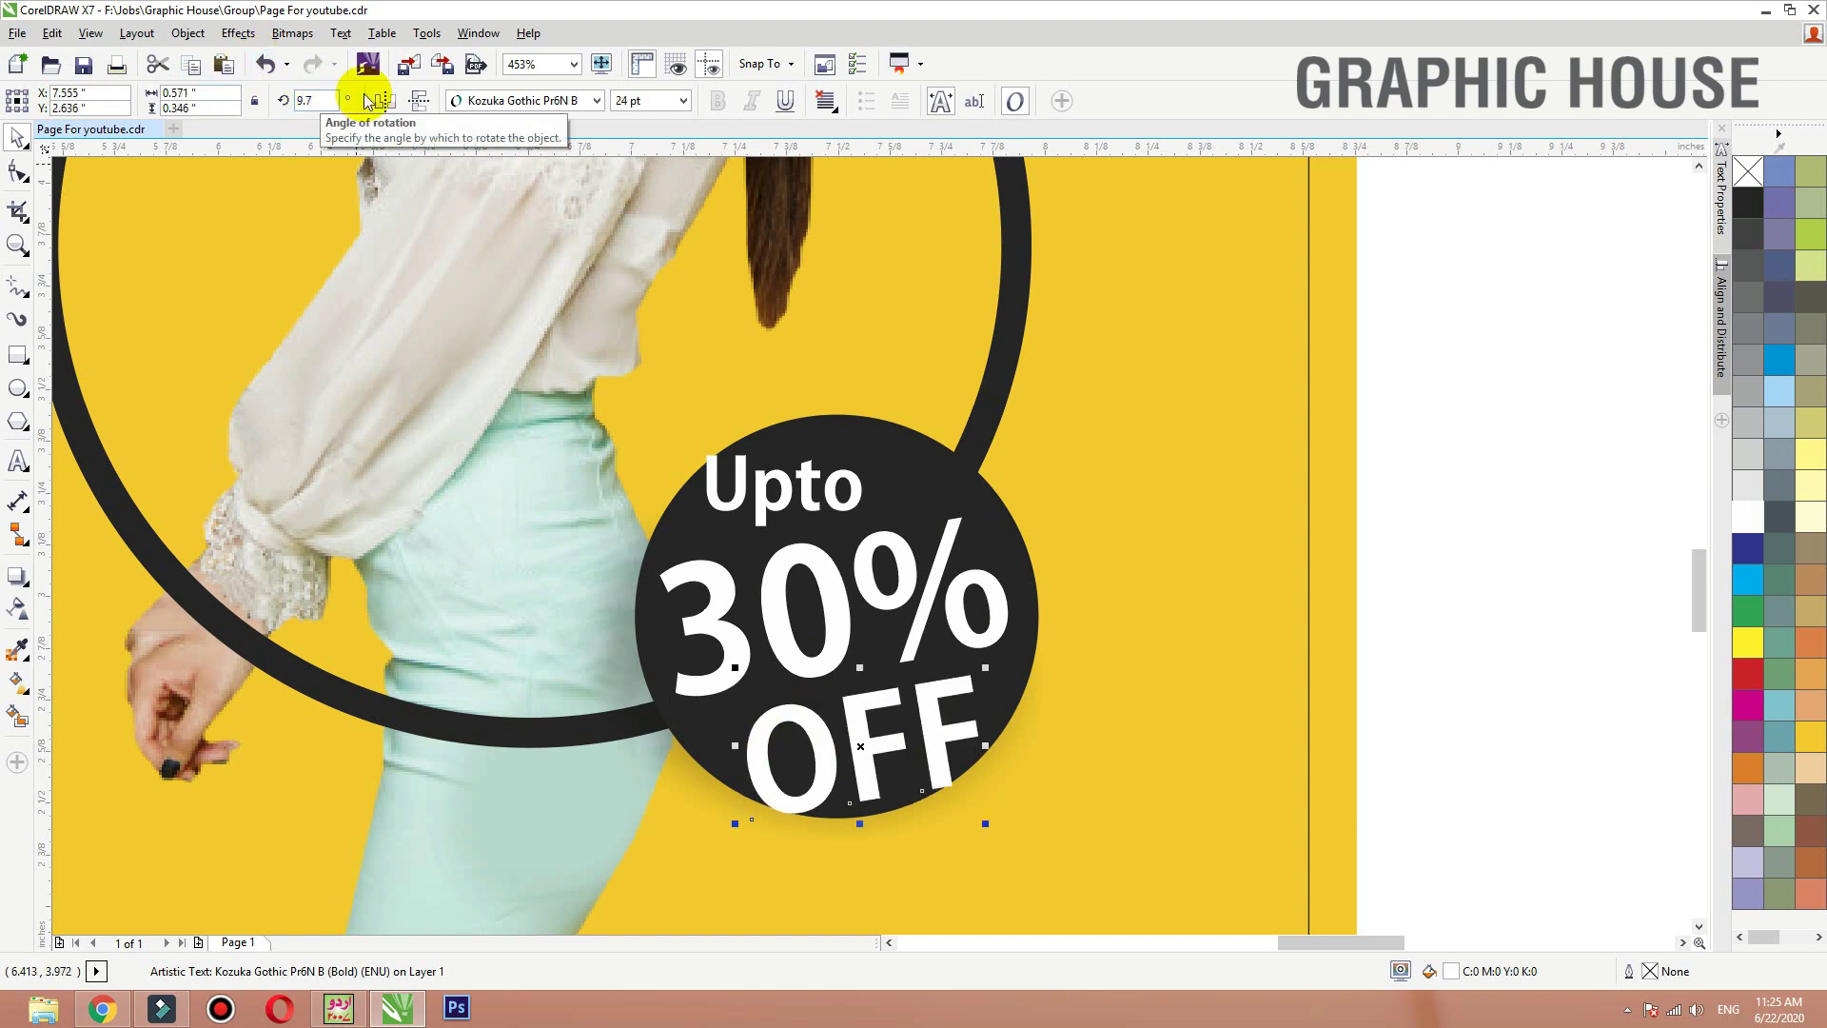
pyautogui.click(788, 498)
pyautogui.click(322, 105)
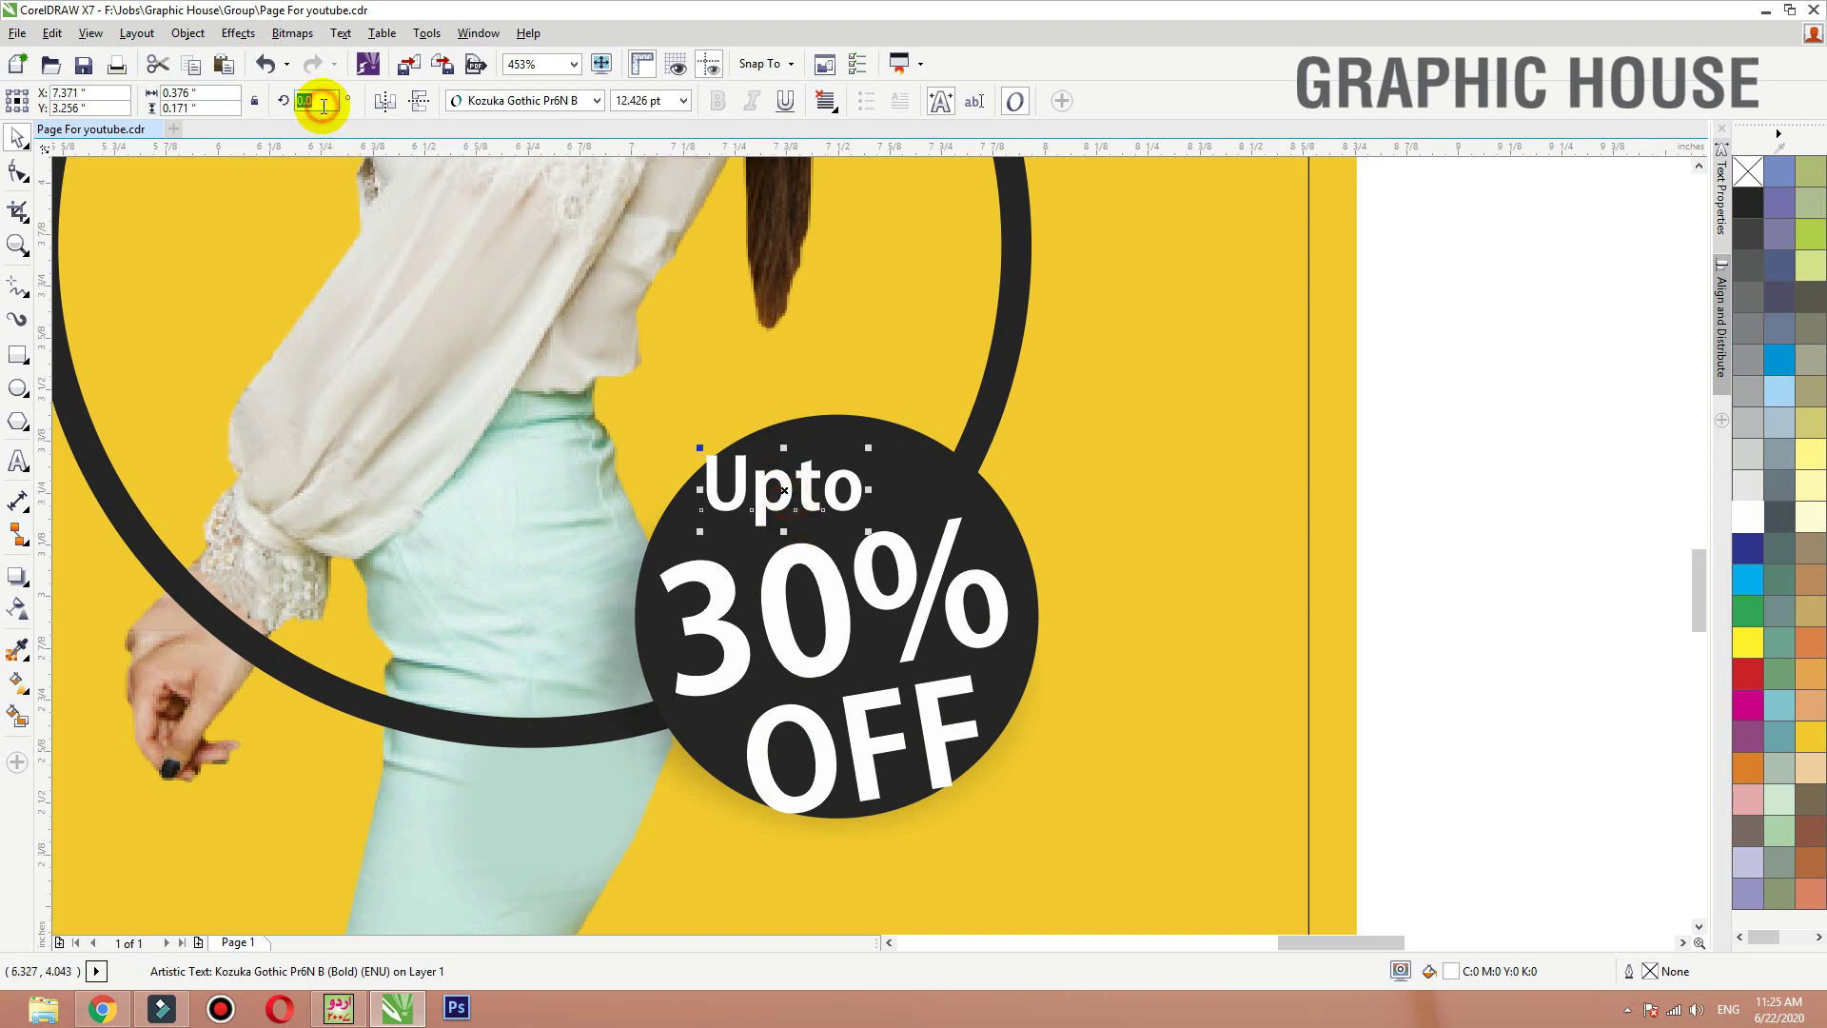
pyautogui.write('9.7')
pyautogui.press('Return')
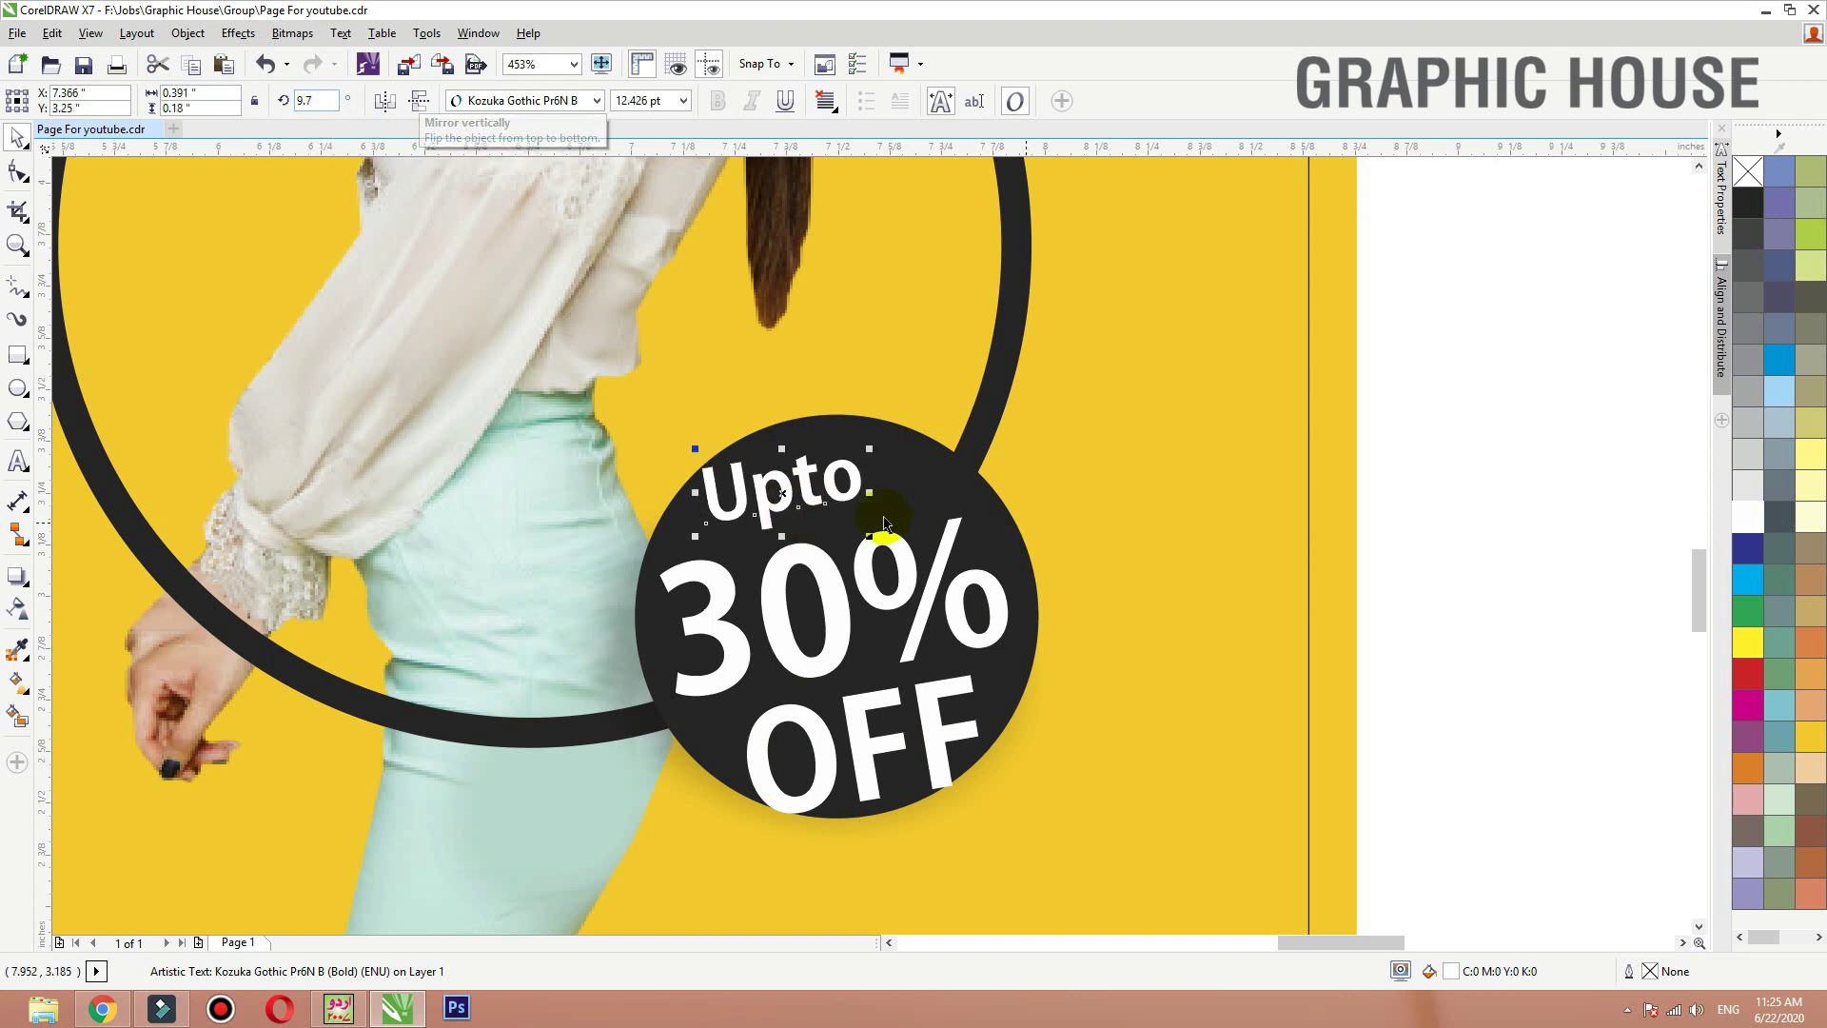
# Step: Shift "Upto" slightly toward the circle's centre, and shrink "OFF" to about 19.6 pt, fitted inside the circle beneath "30%"
pyautogui.moveTo(774, 502); pyautogui.dragTo(783, 504)
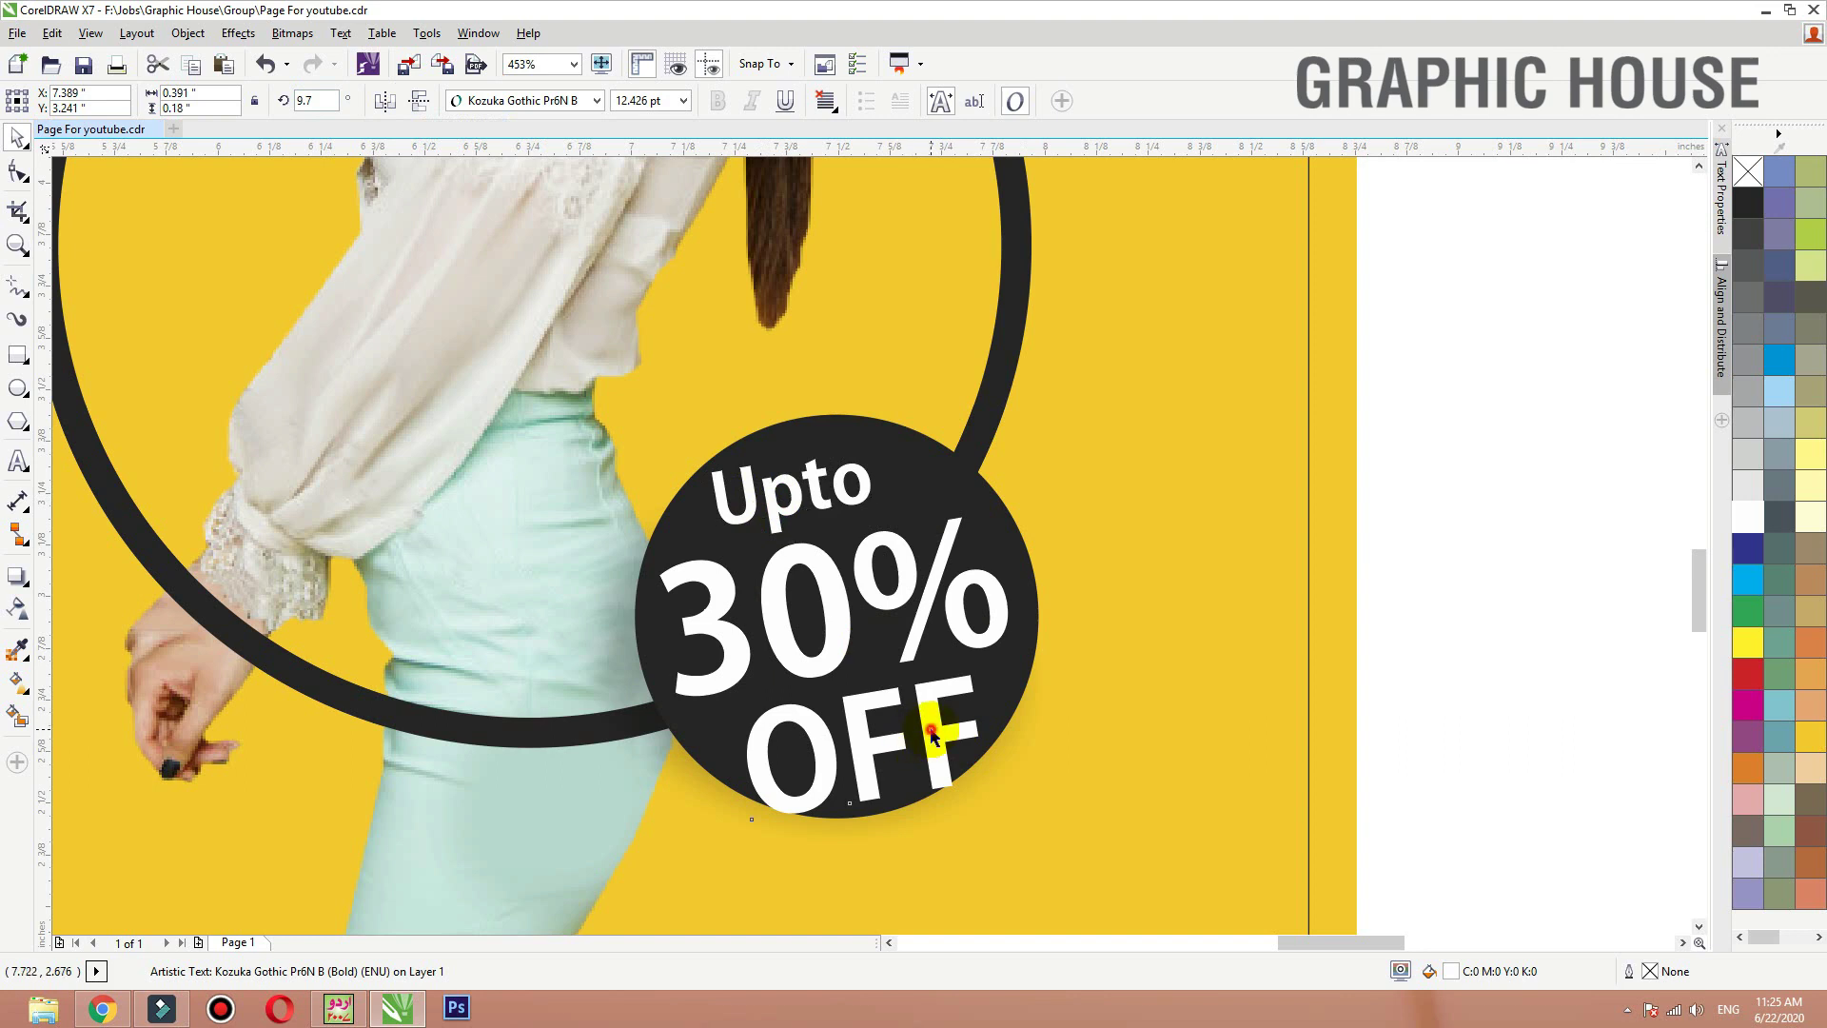
pyautogui.moveTo(931, 731); pyautogui.dragTo(927, 724)
pyautogui.moveTo(983, 660); pyautogui.dragTo(915, 715)
pyautogui.click(928, 715)
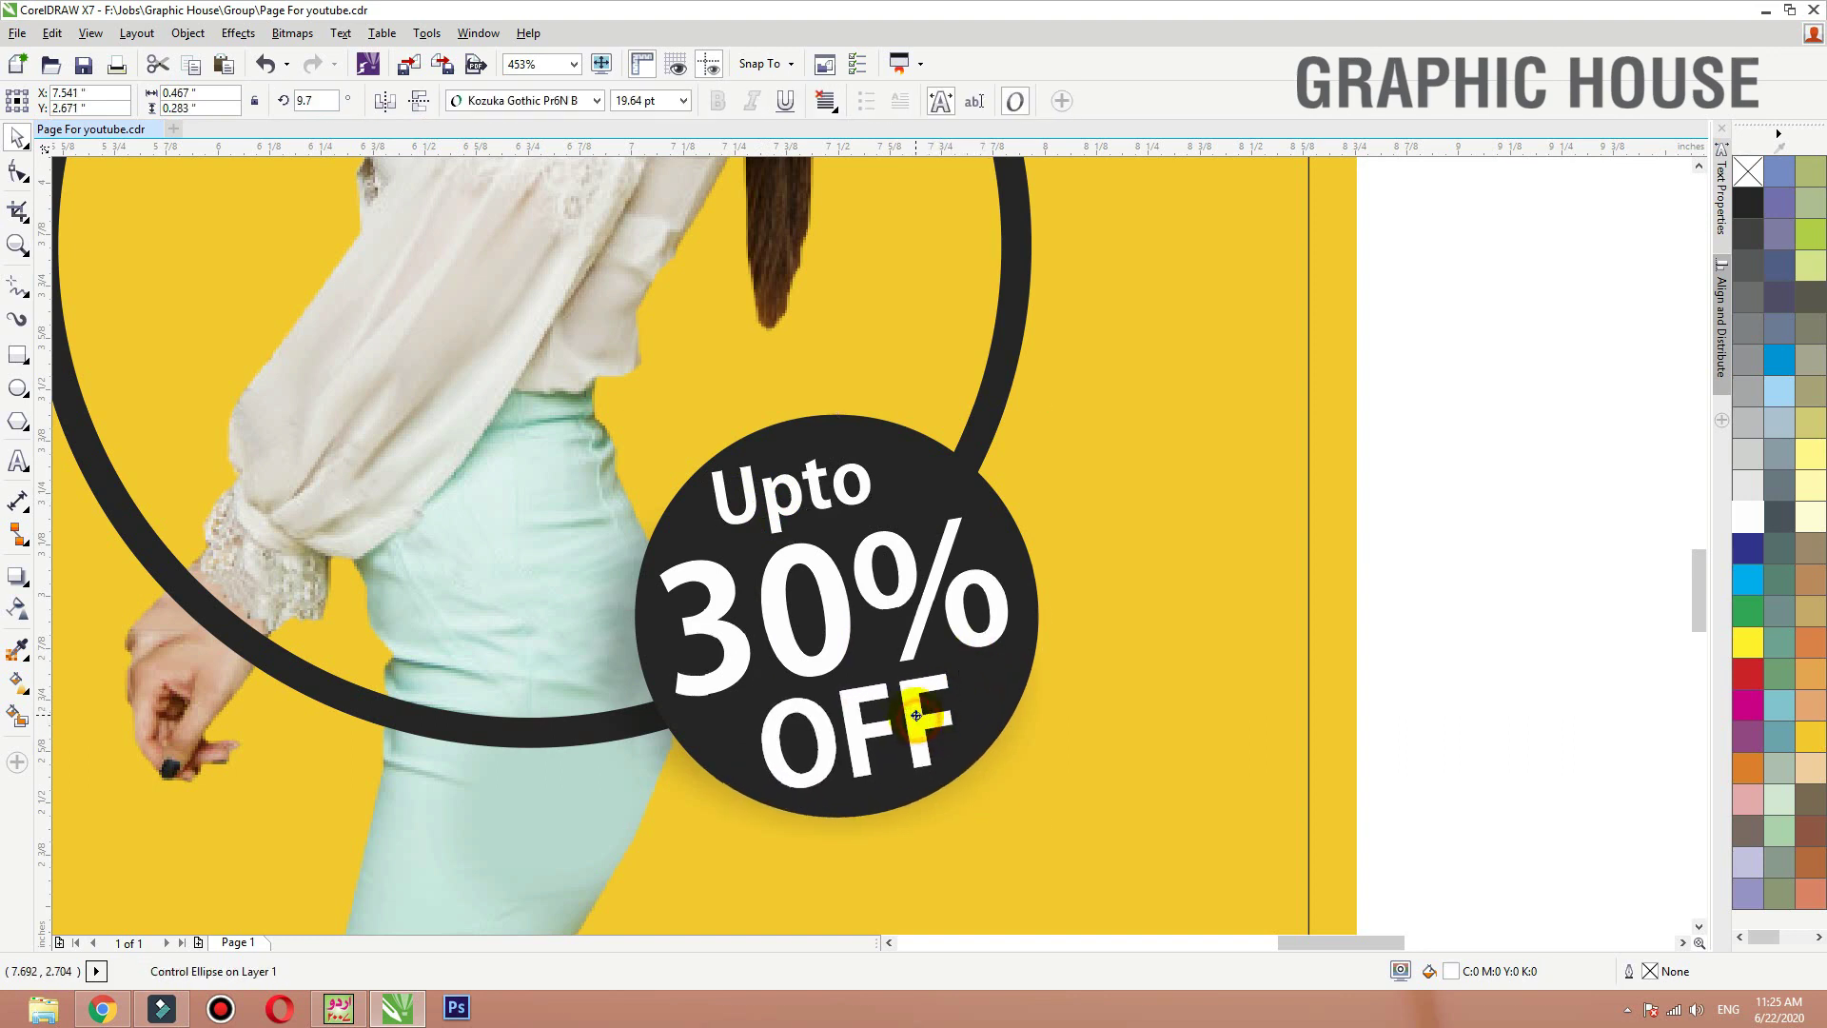
pyautogui.click(855, 491)
pyautogui.click(856, 504)
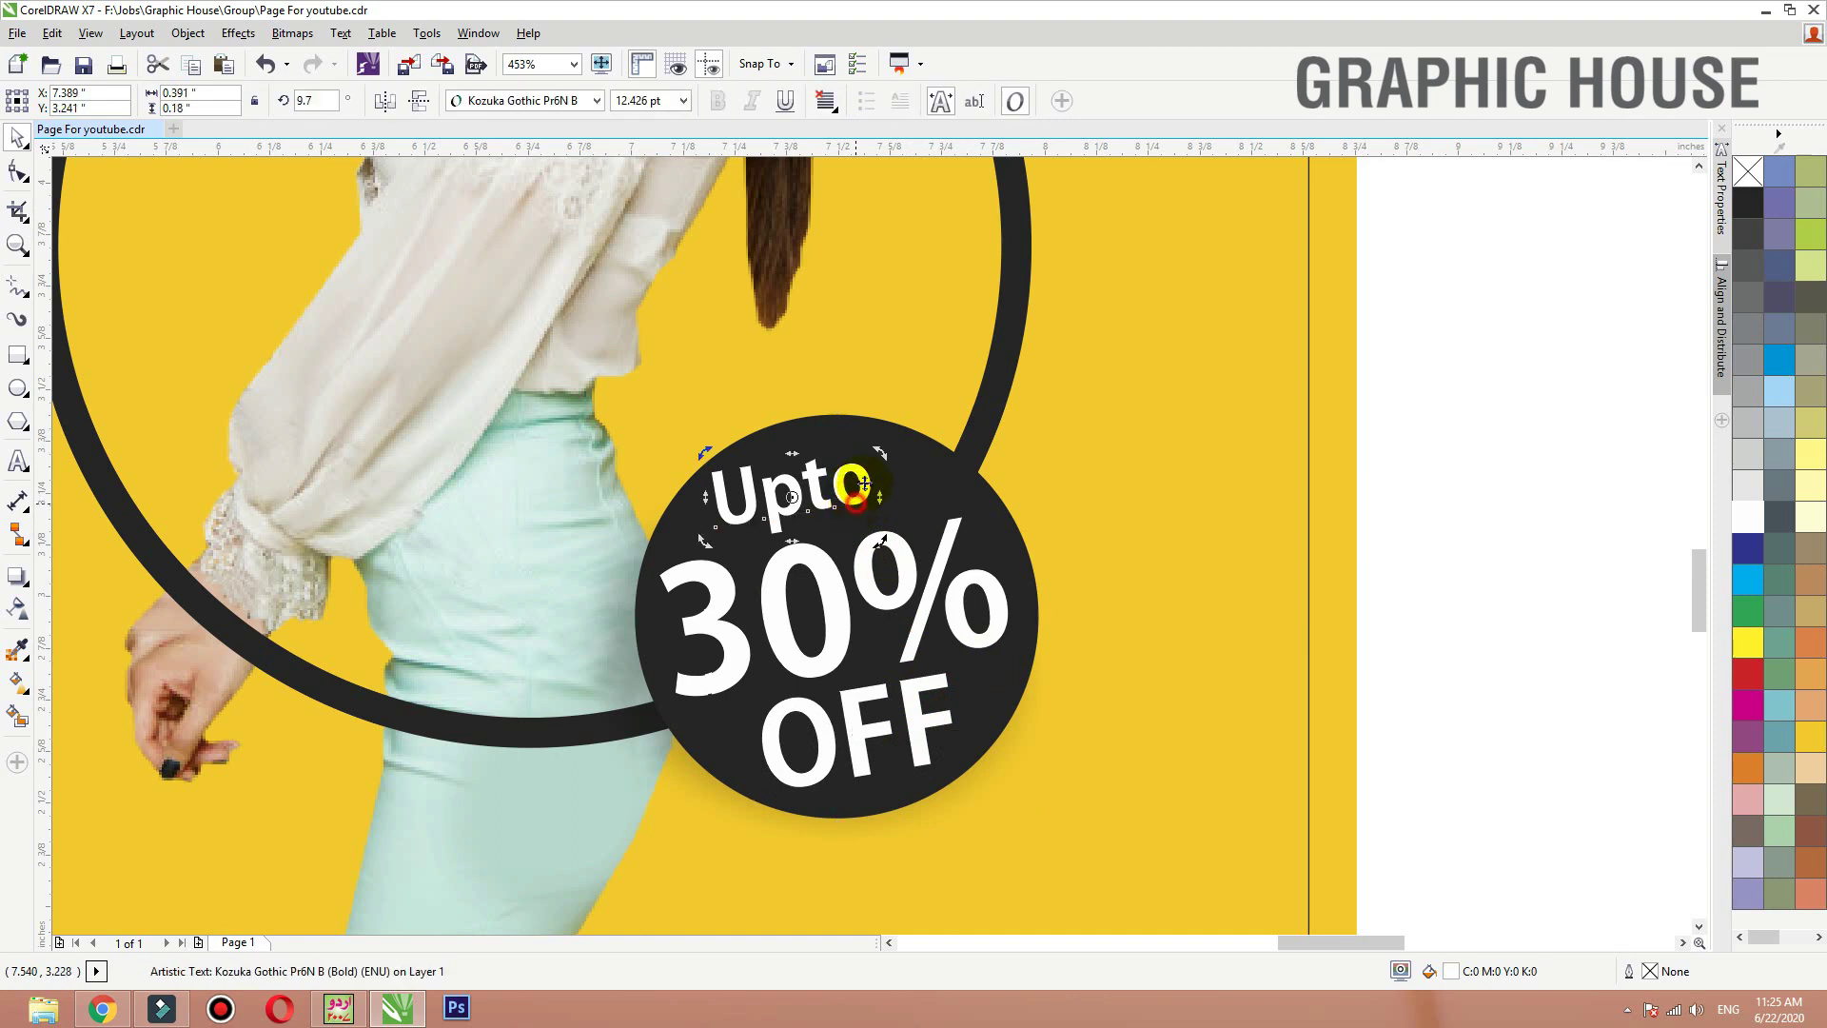
pyautogui.moveTo(880, 458); pyautogui.dragTo(834, 495)
# Step: Scale the three badge texts down together to about 0.8 inches wide, keeping them centred in the black circle
pyautogui.scroll(-2, 849, 588)
pyautogui.click(1106, 562)
pyautogui.press('F2')
pyautogui.moveTo(1117, 453); pyautogui.dragTo(536, 740)
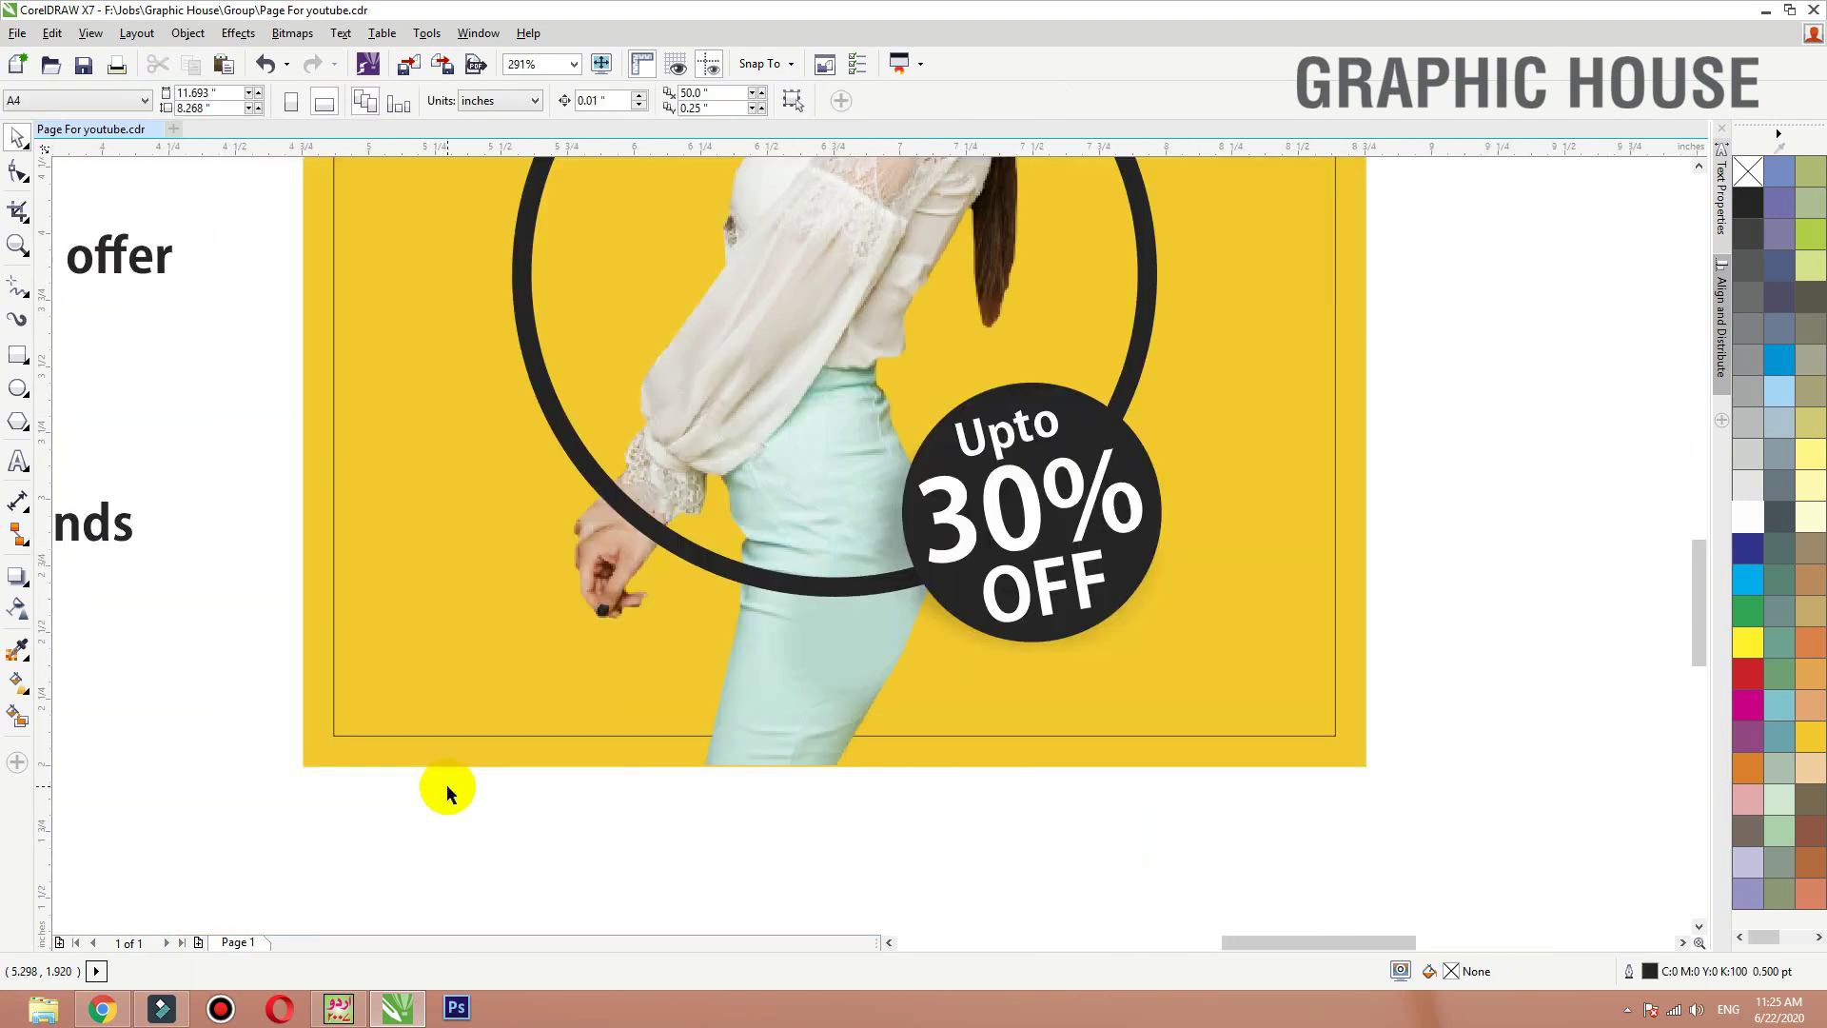
pyautogui.click(1157, 493)
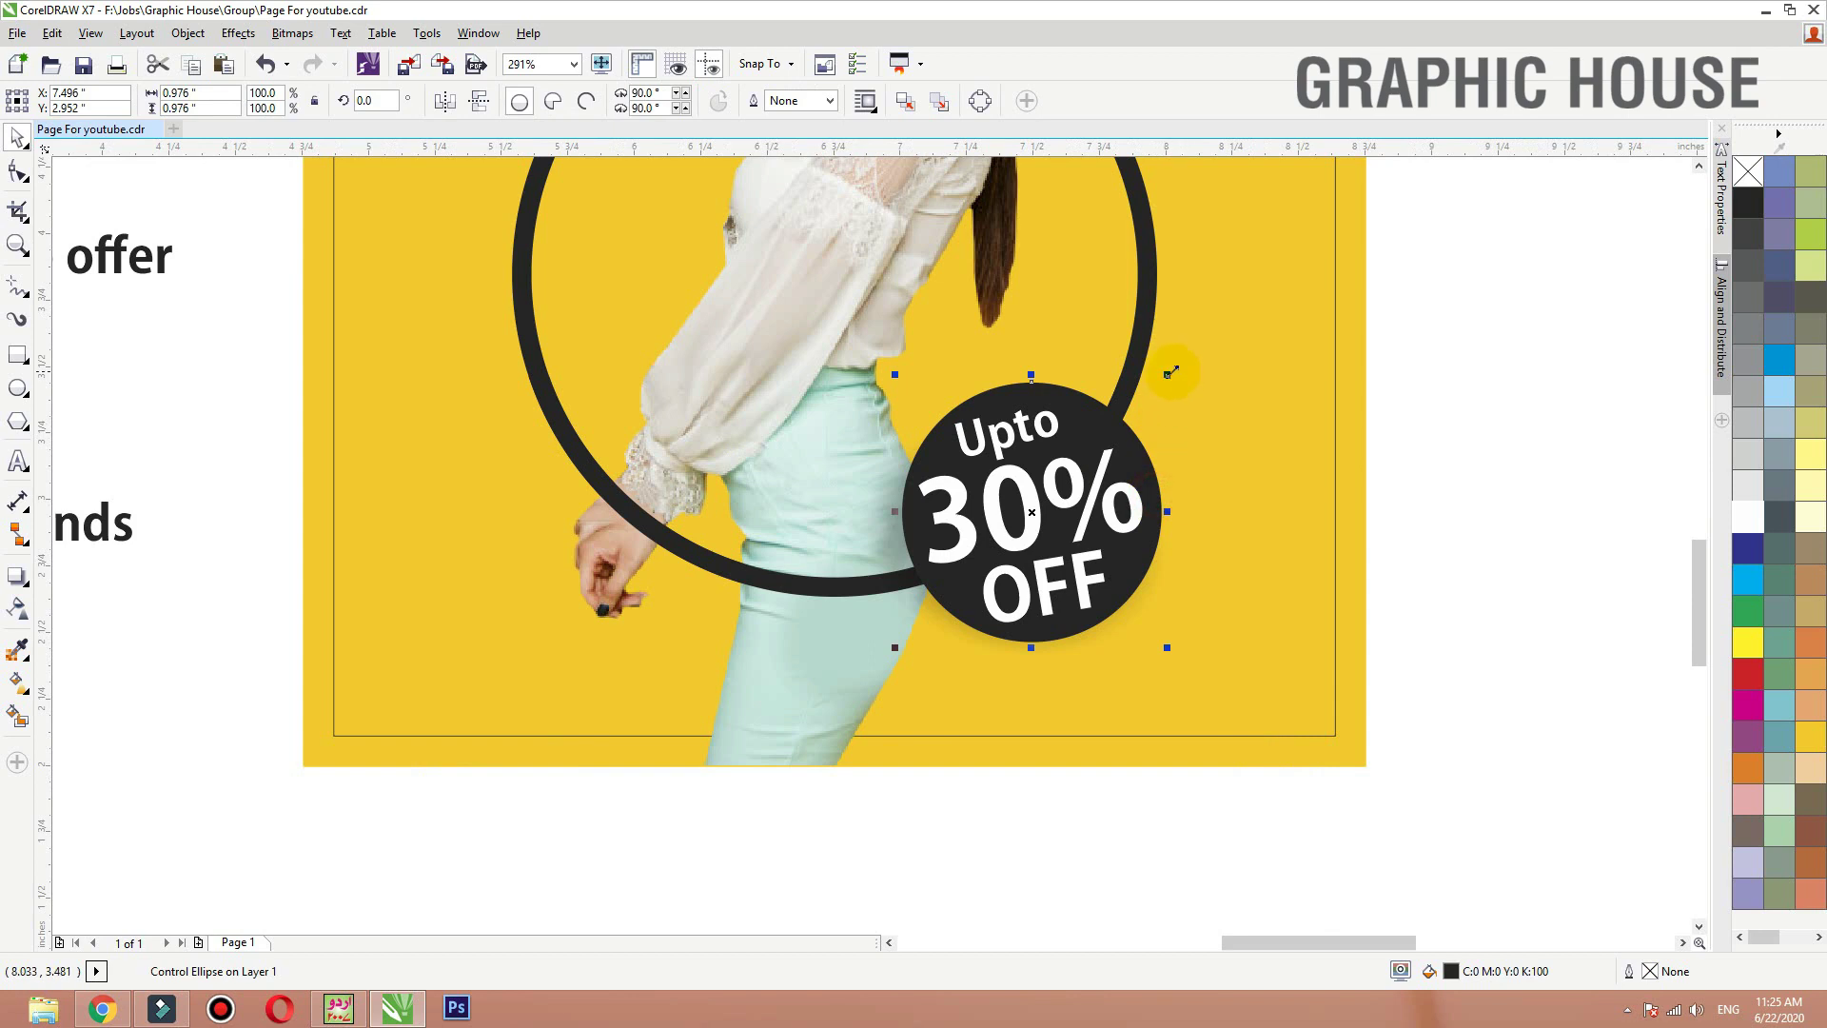
pyautogui.click(1072, 489)
pyautogui.keyDown('shift'); pyautogui.click(1055, 435); pyautogui.keyUp('shift')
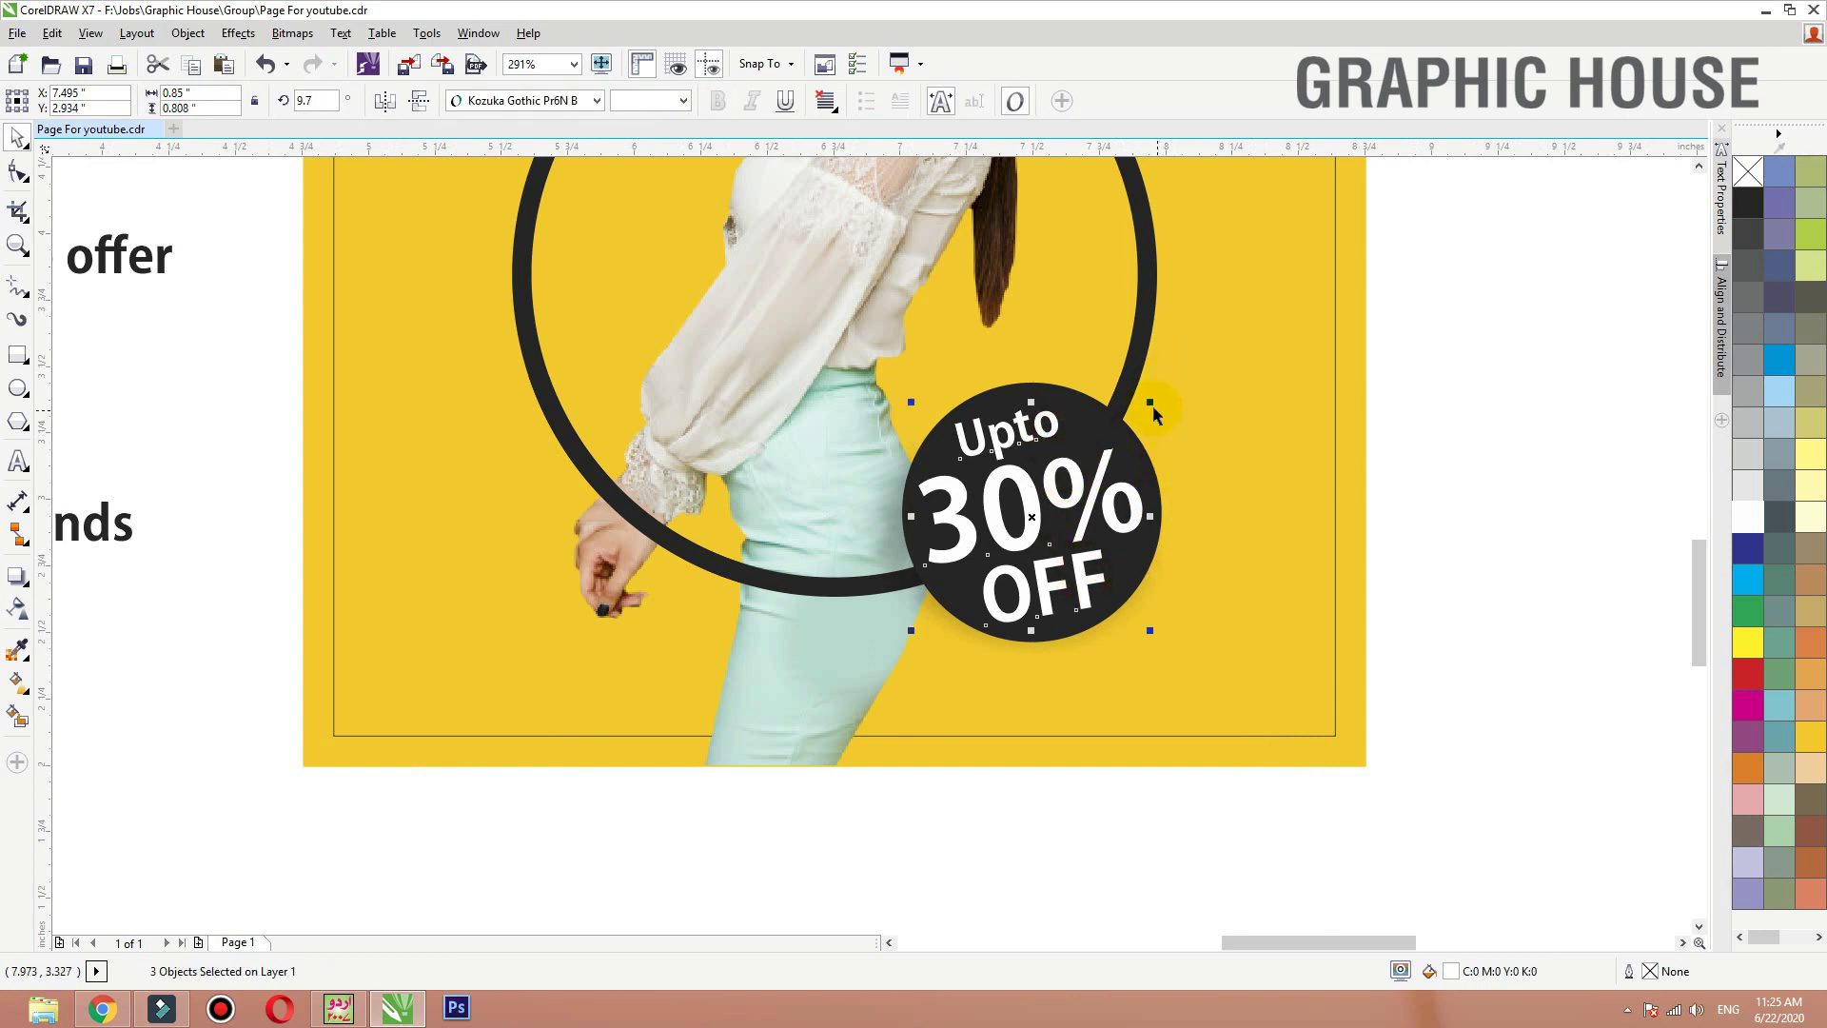
pyautogui.moveTo(1151, 405); pyautogui.dragTo(1142, 404)
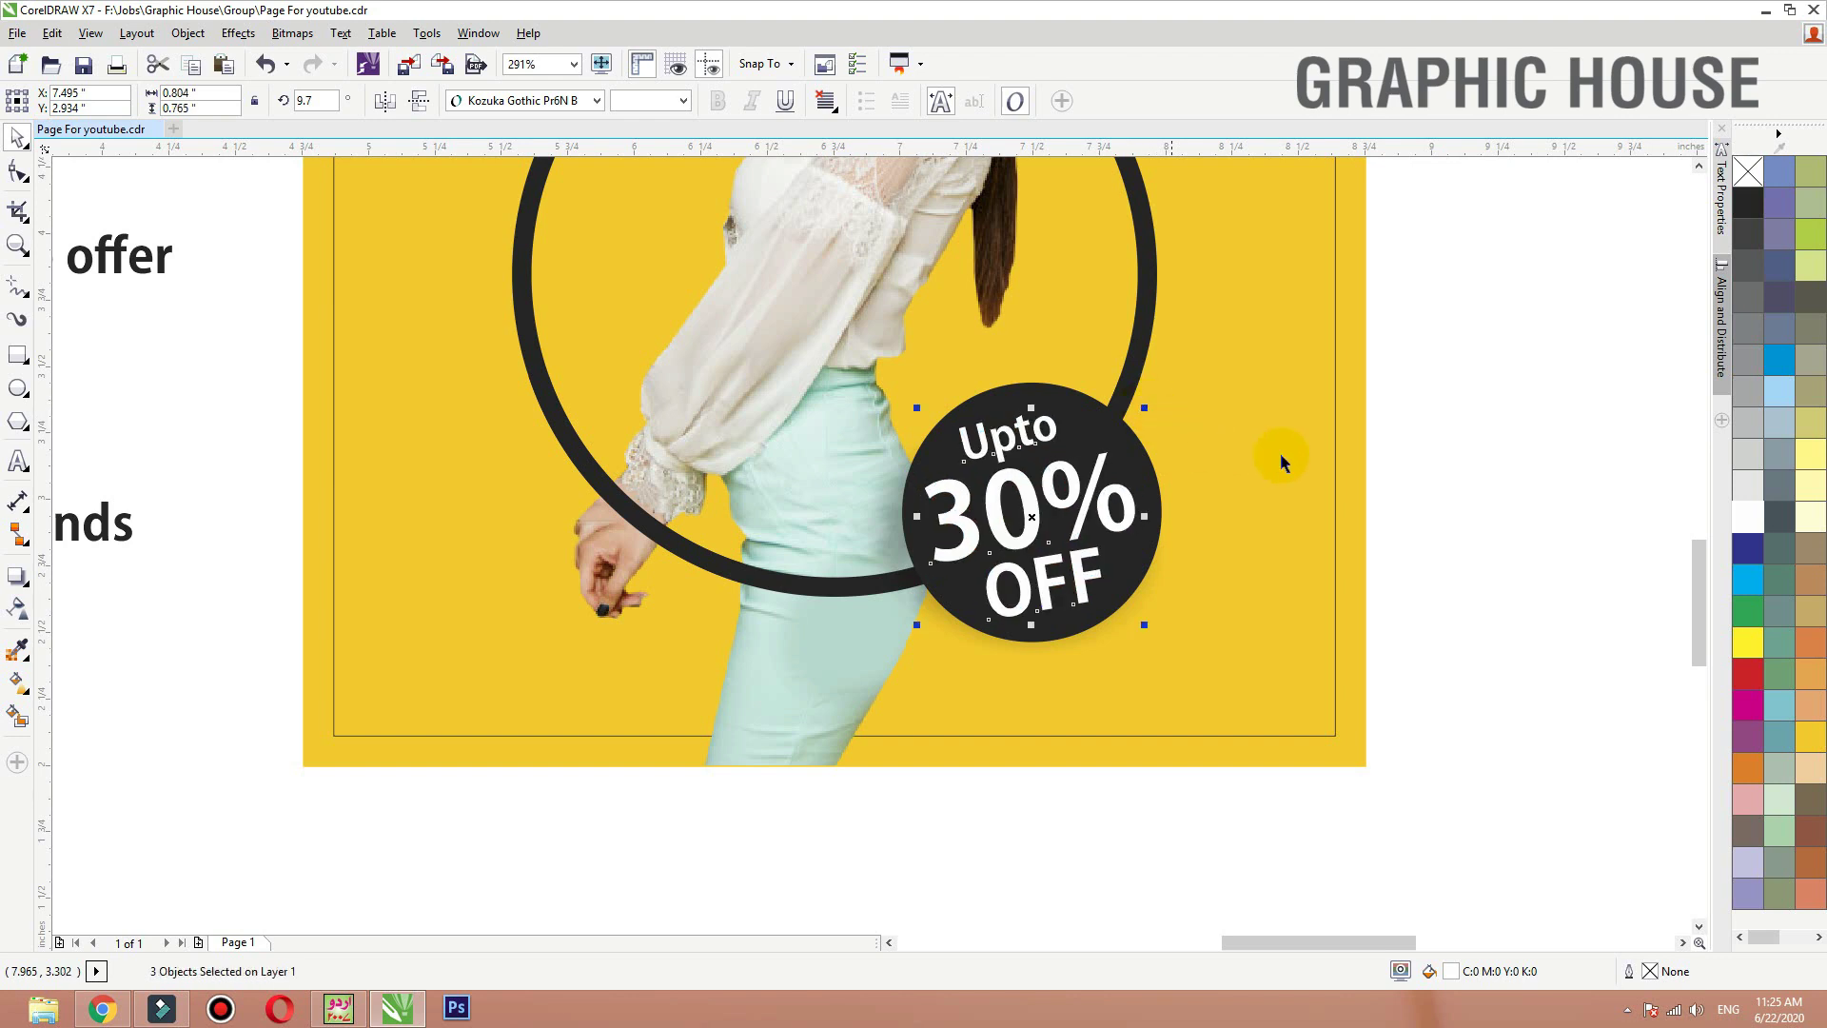
pyautogui.click(1425, 433)
# Step: Place two small copies of the badge circle, about 0.22 and 0.14 inches wide, beside the ring's upper right edge
pyautogui.press('F3')
pyautogui.press('F2')
pyautogui.moveTo(1314, 760); pyautogui.dragTo(521, 133)
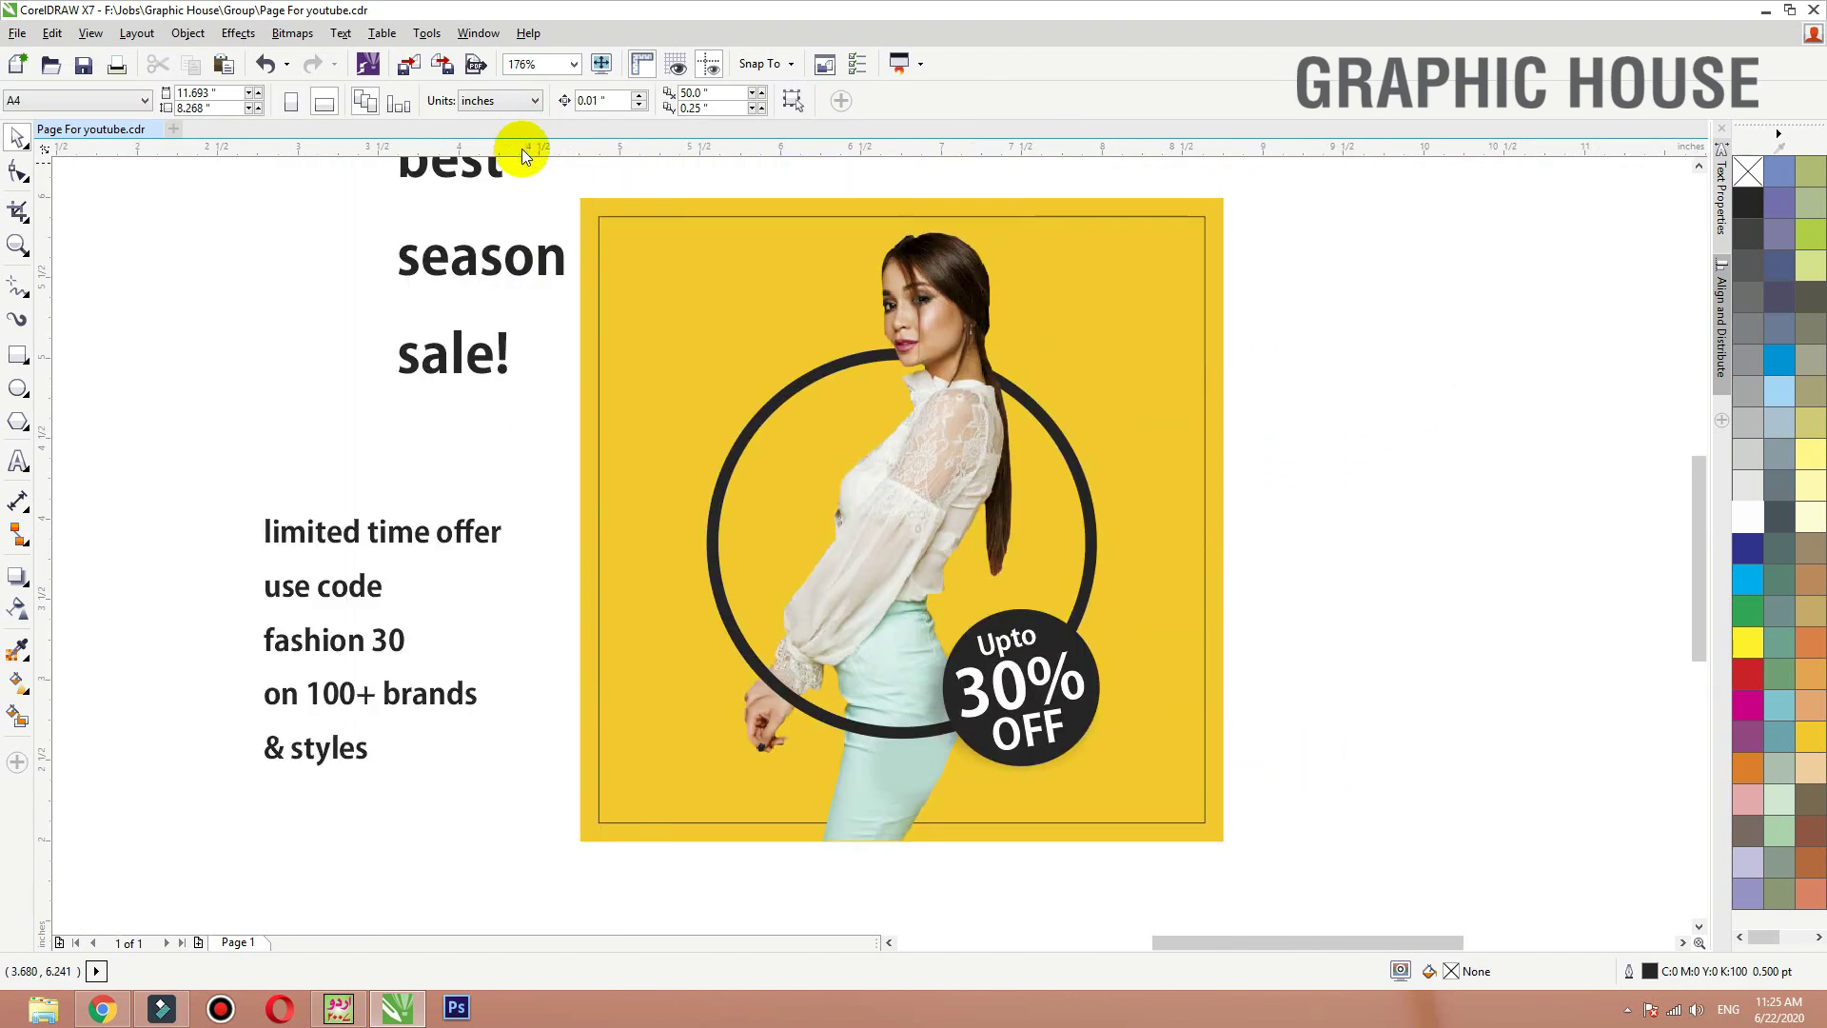
pyautogui.moveTo(1090, 691); pyautogui.dragTo(1171, 402)
pyautogui.rightClick(1172, 401)
pyautogui.moveTo(1187, 314); pyautogui.dragTo(1106, 398)
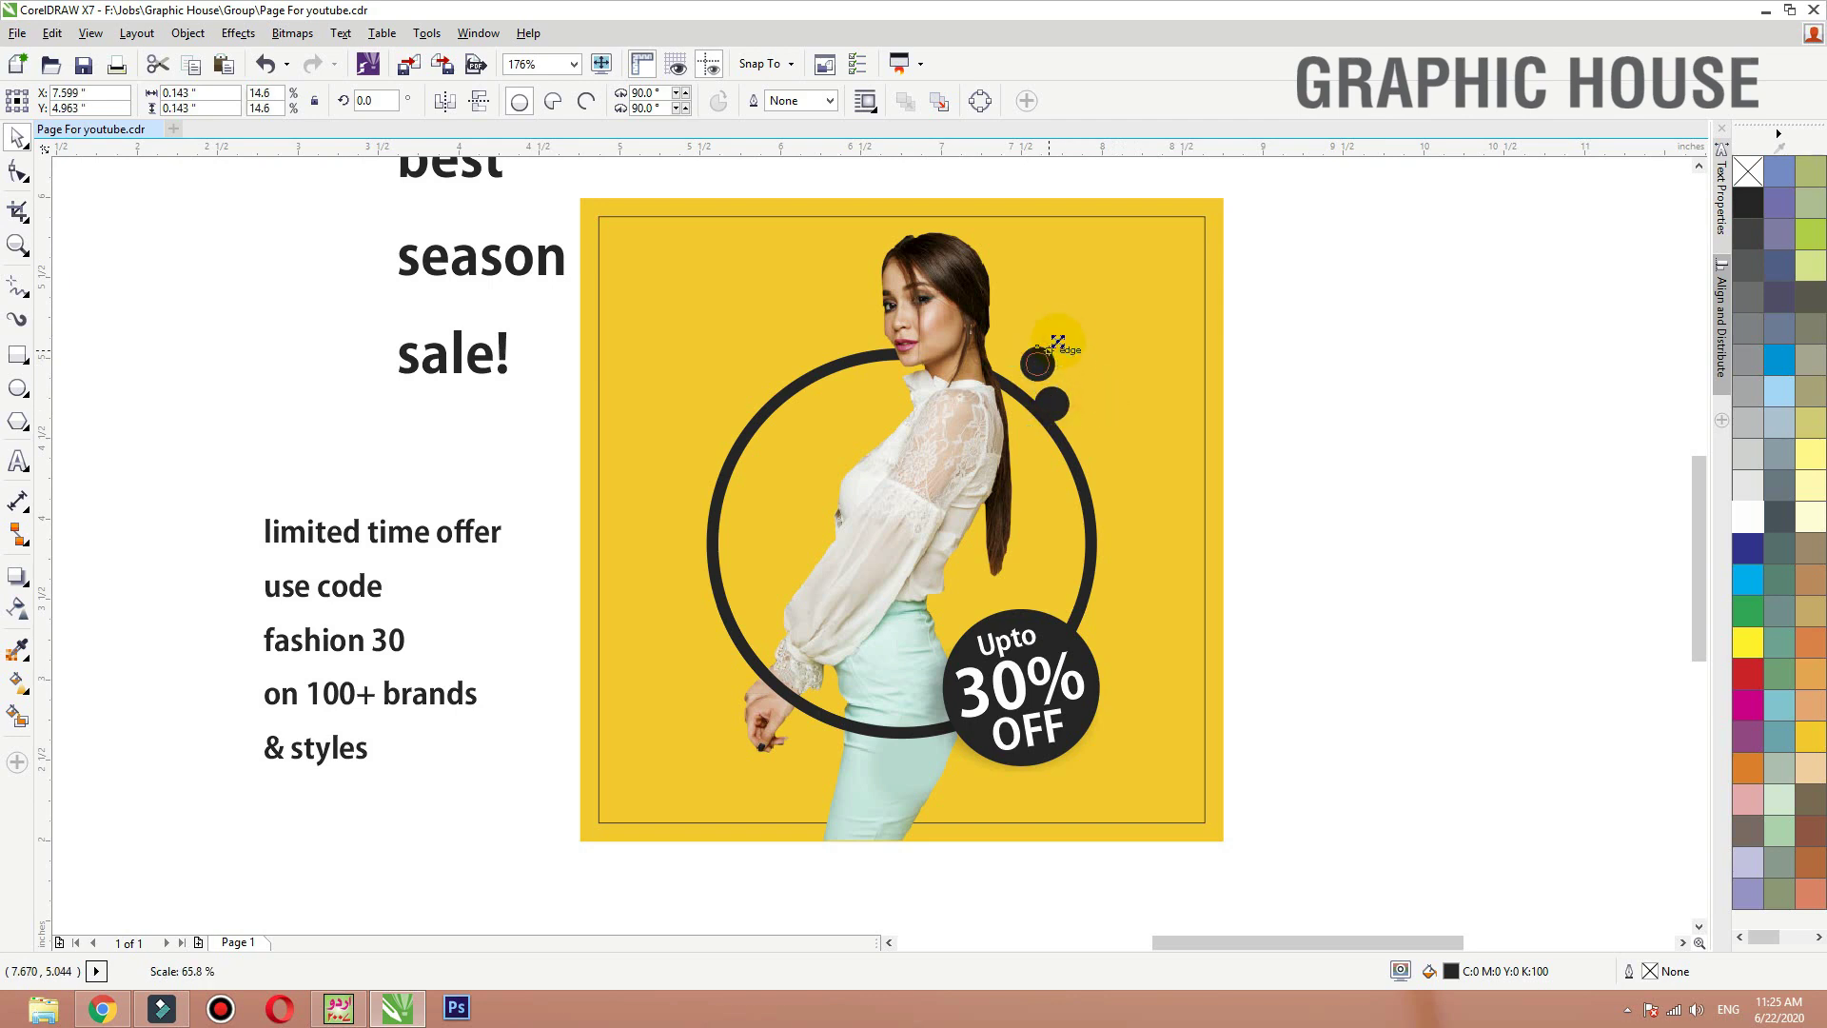
pyautogui.moveTo(1057, 343); pyautogui.dragTo(1057, 344)
pyautogui.press('F2')
pyautogui.moveTo(1300, 314); pyautogui.dragTo(830, 476)
pyautogui.moveTo(860, 581); pyautogui.dragTo(877, 564)
pyautogui.moveTo(880, 553); pyautogui.dragTo(892, 544)
pyautogui.moveTo(839, 460); pyautogui.dragTo(839, 461)
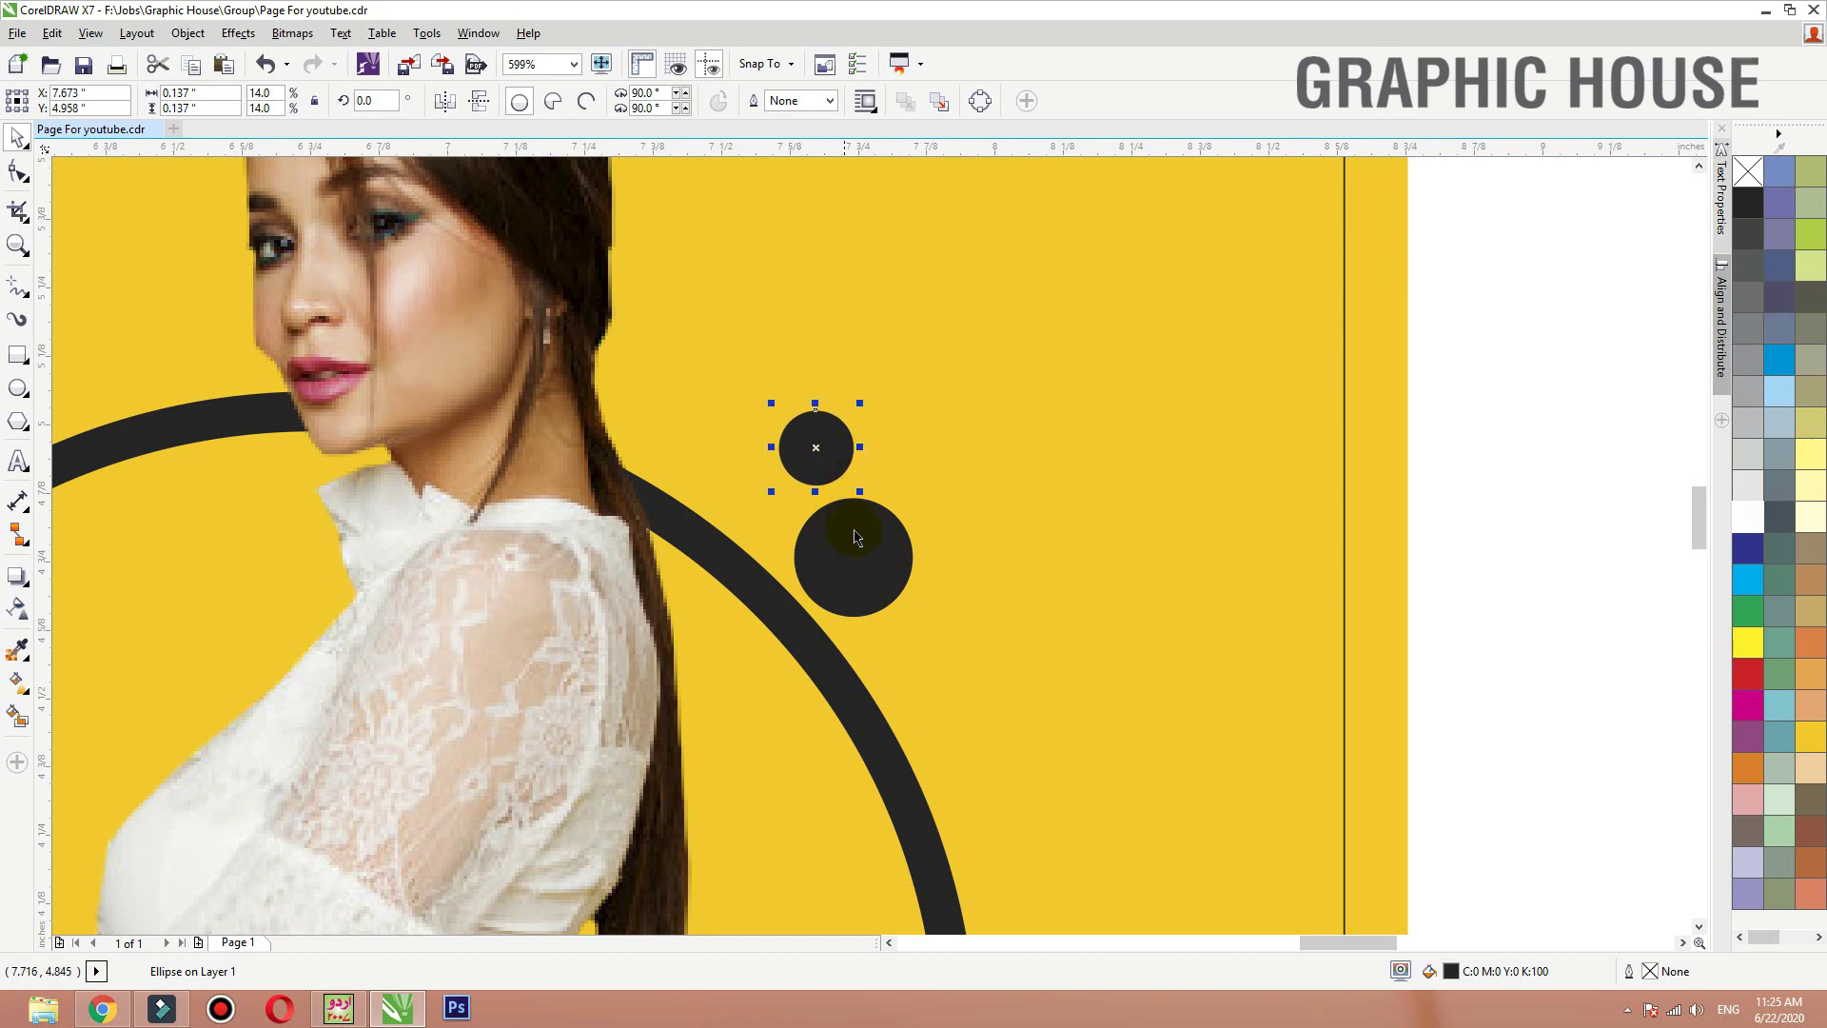
# Step: Duplicate the larger of the two small circles above and to its right, and enlarge the copy slightly
pyautogui.moveTo(932, 422); pyautogui.dragTo(932, 422)
pyautogui.rightClick(932, 421)
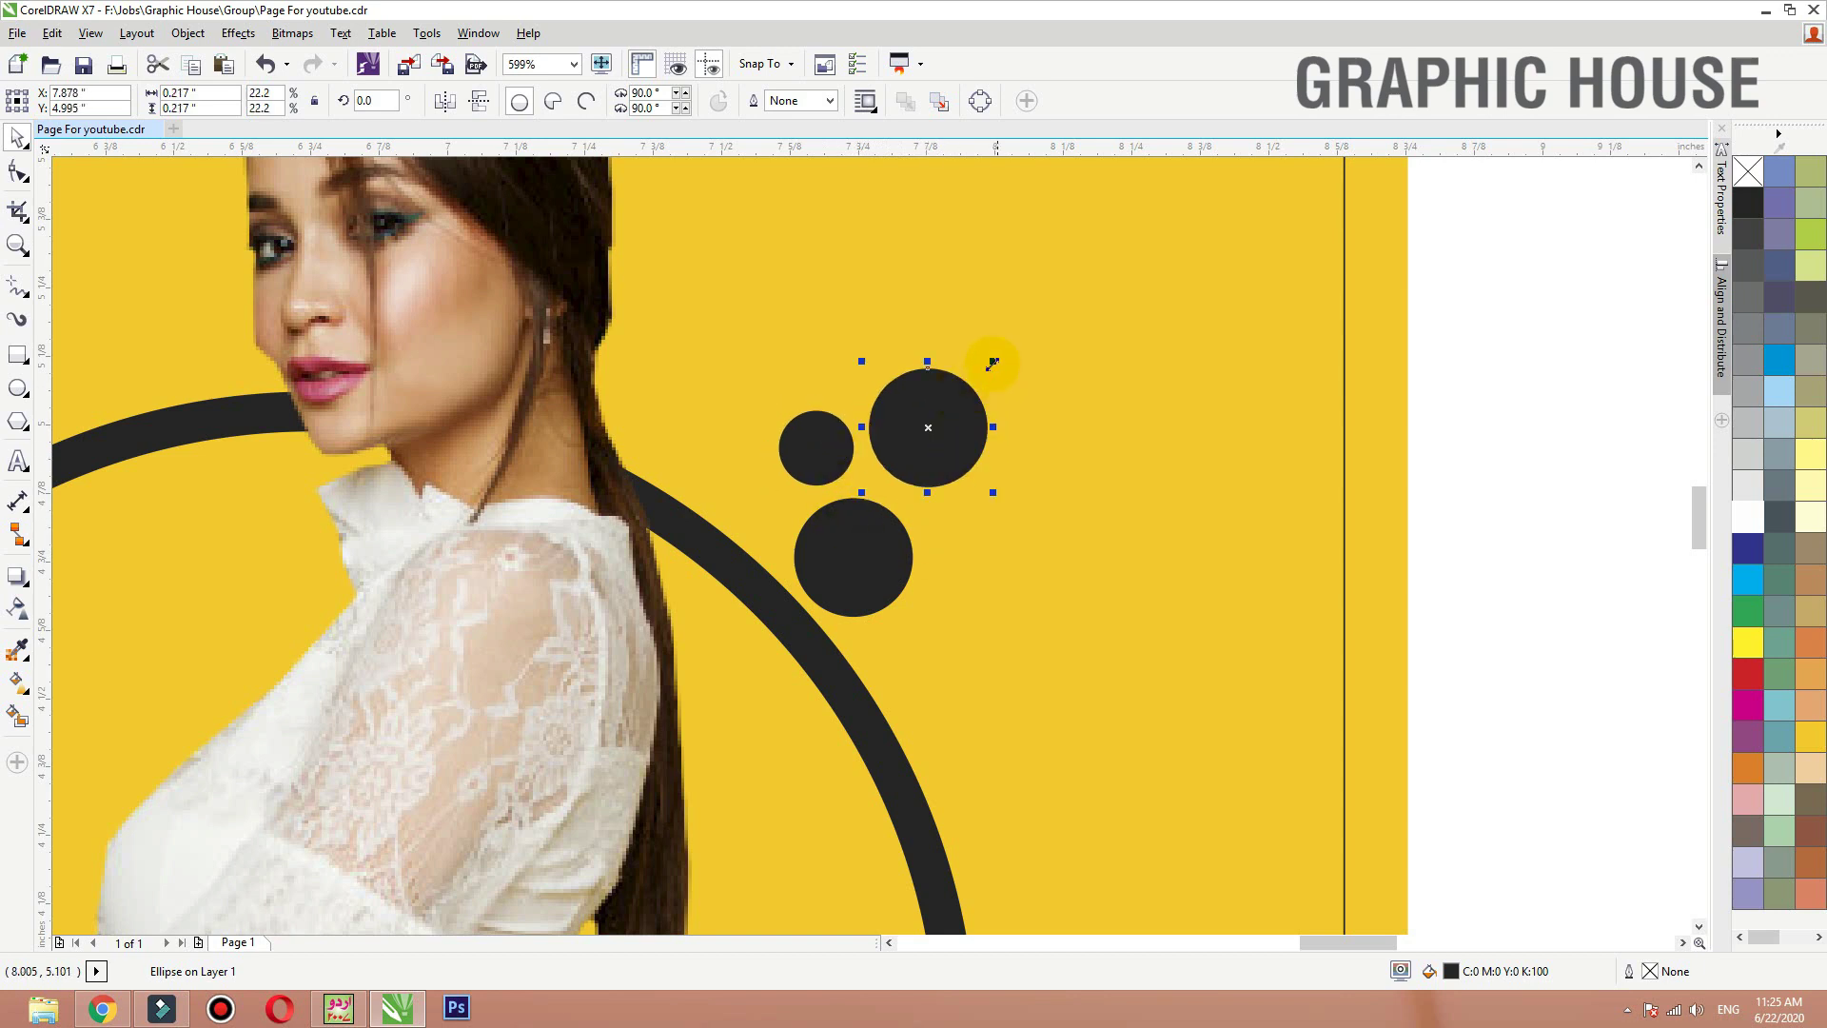
pyautogui.moveTo(994, 362); pyautogui.dragTo(1016, 339)
# Step: Add a drop shadow falling to the right of the largest new circle, with an opacity of 38 and a feathering of 15
pyautogui.click(26, 577)
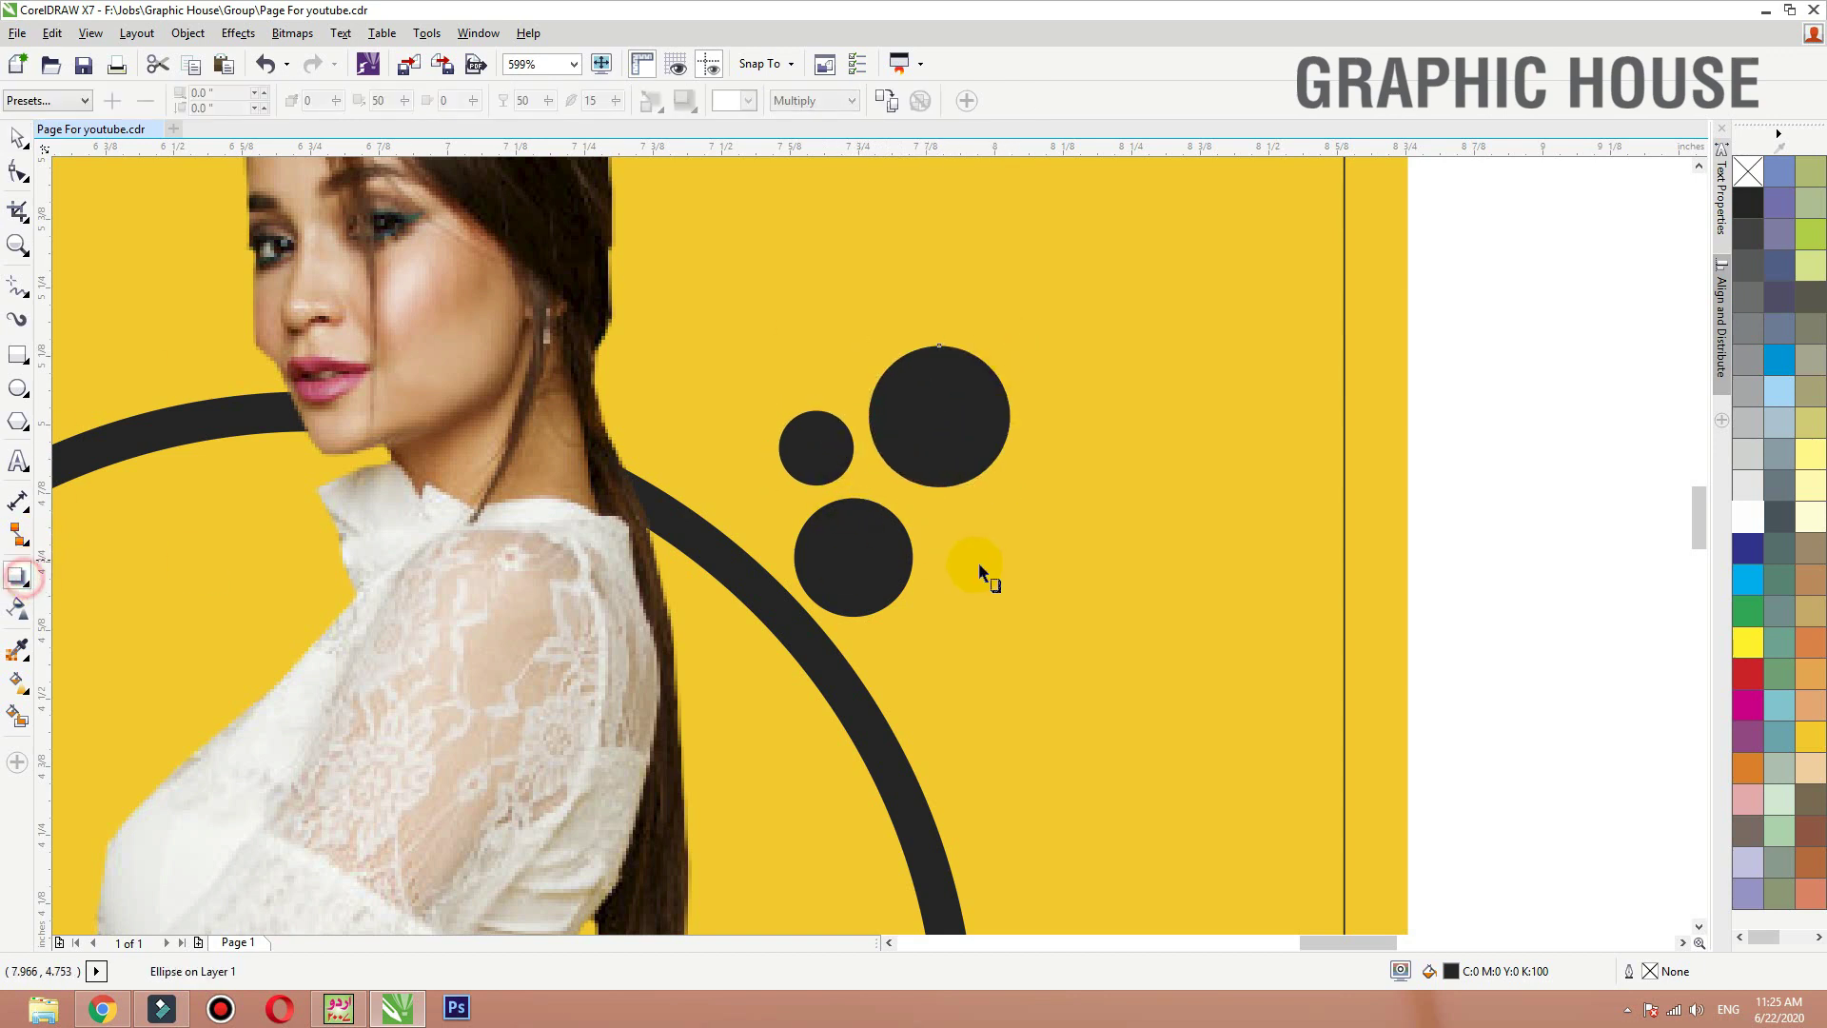
pyautogui.moveTo(941, 468); pyautogui.dragTo(983, 361)
pyautogui.moveTo(962, 437)
pyautogui.mouseDown()
pyautogui.moveTo(931, 468)
pyautogui.moveTo(954, 439)
pyautogui.mouseUp()
pyautogui.hotkey('ctrl', 'z')
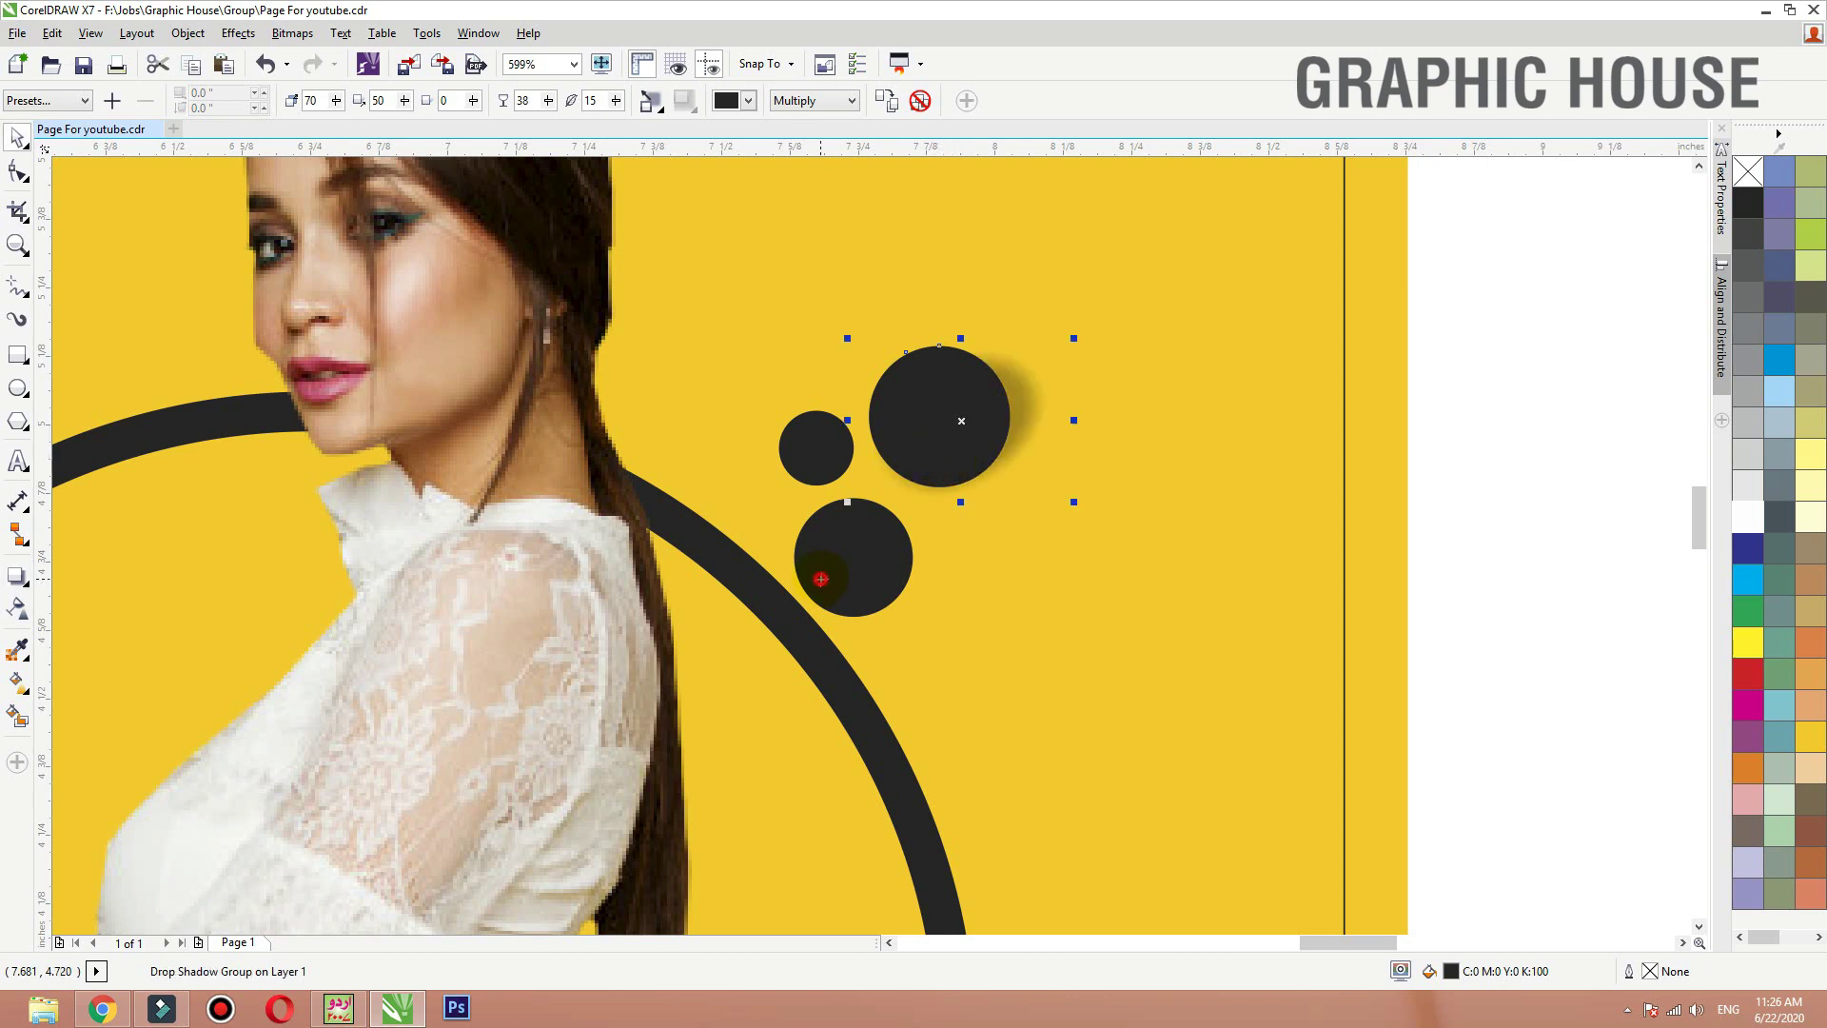
# Step: Delete the two small circles that have no shadow, keeping the shadowed one
pyautogui.click(821, 579)
pyautogui.press('Delete')
pyautogui.click(821, 489)
pyautogui.press('Delete')
pyautogui.hotkey('ctrl', 'z')
pyautogui.hotkey('ctrl', 'z')
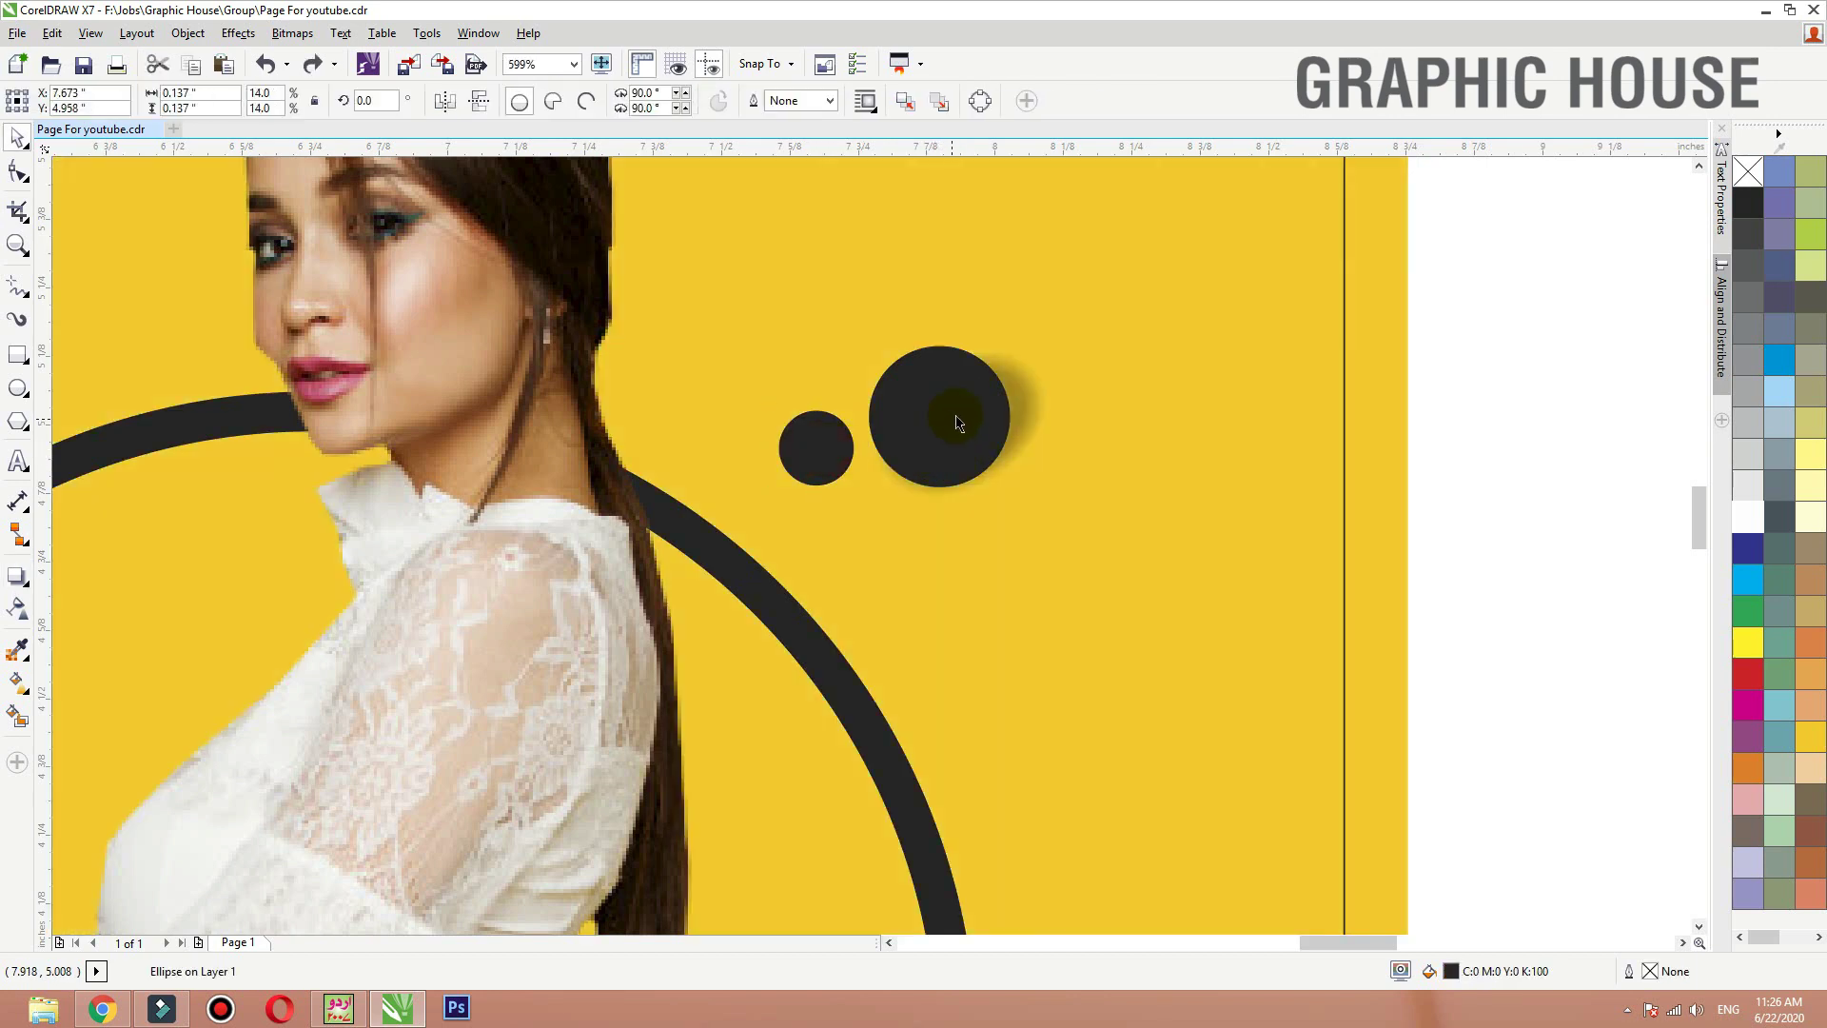
pyautogui.hotkey('ctrl', 'z')
# Step: Break the drop shadow apart from its circle and group the two objects together
pyautogui.moveTo(1622, 235); pyautogui.dragTo(838, 538)
pyautogui.moveTo(1015, 400); pyautogui.dragTo(1032, 418)
pyautogui.hotkey('ctrl', 'z')
pyautogui.hotkey('ctrl', 'k')
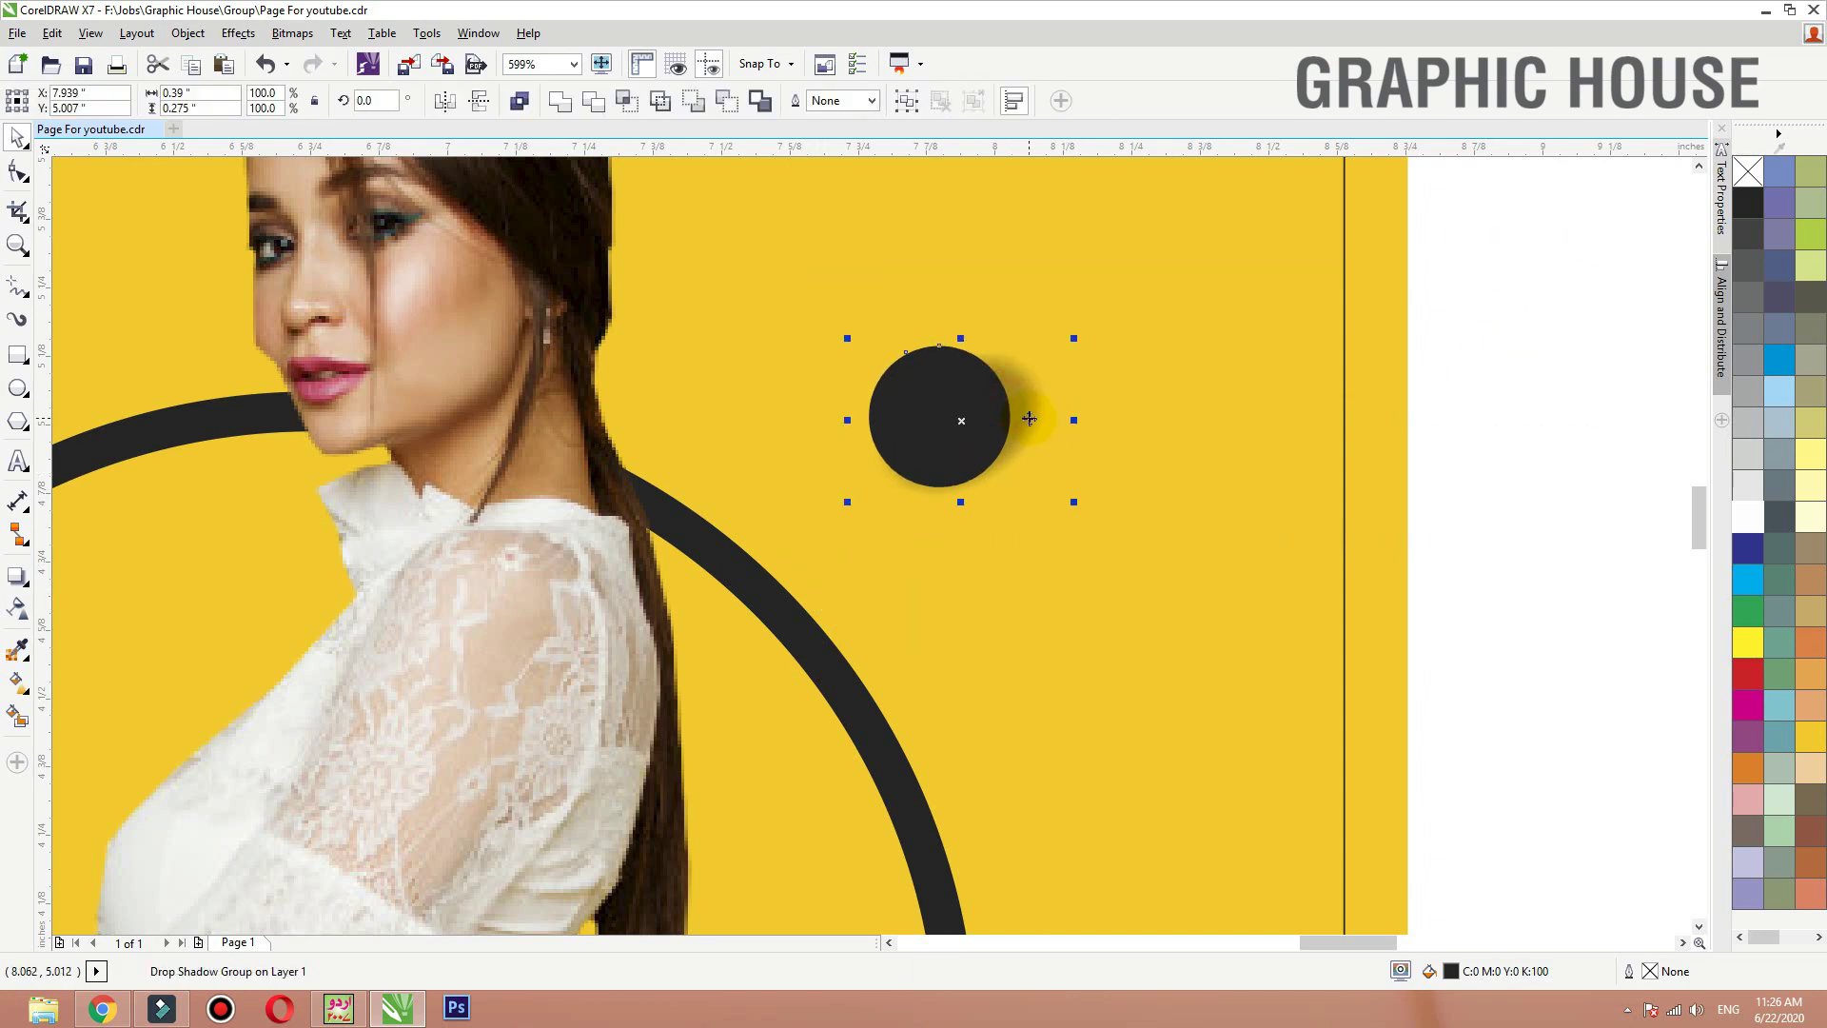
pyautogui.hotkey('ctrl', 'g')
# Step: Duplicate the shadowed circle group below the original and scale the copy to about 63%
pyautogui.moveTo(978, 422); pyautogui.dragTo(894, 552)
pyautogui.hotkey('ctrl', 'z')
pyautogui.rightClick(895, 552)
pyautogui.moveTo(1046, 478); pyautogui.dragTo(1007, 509)
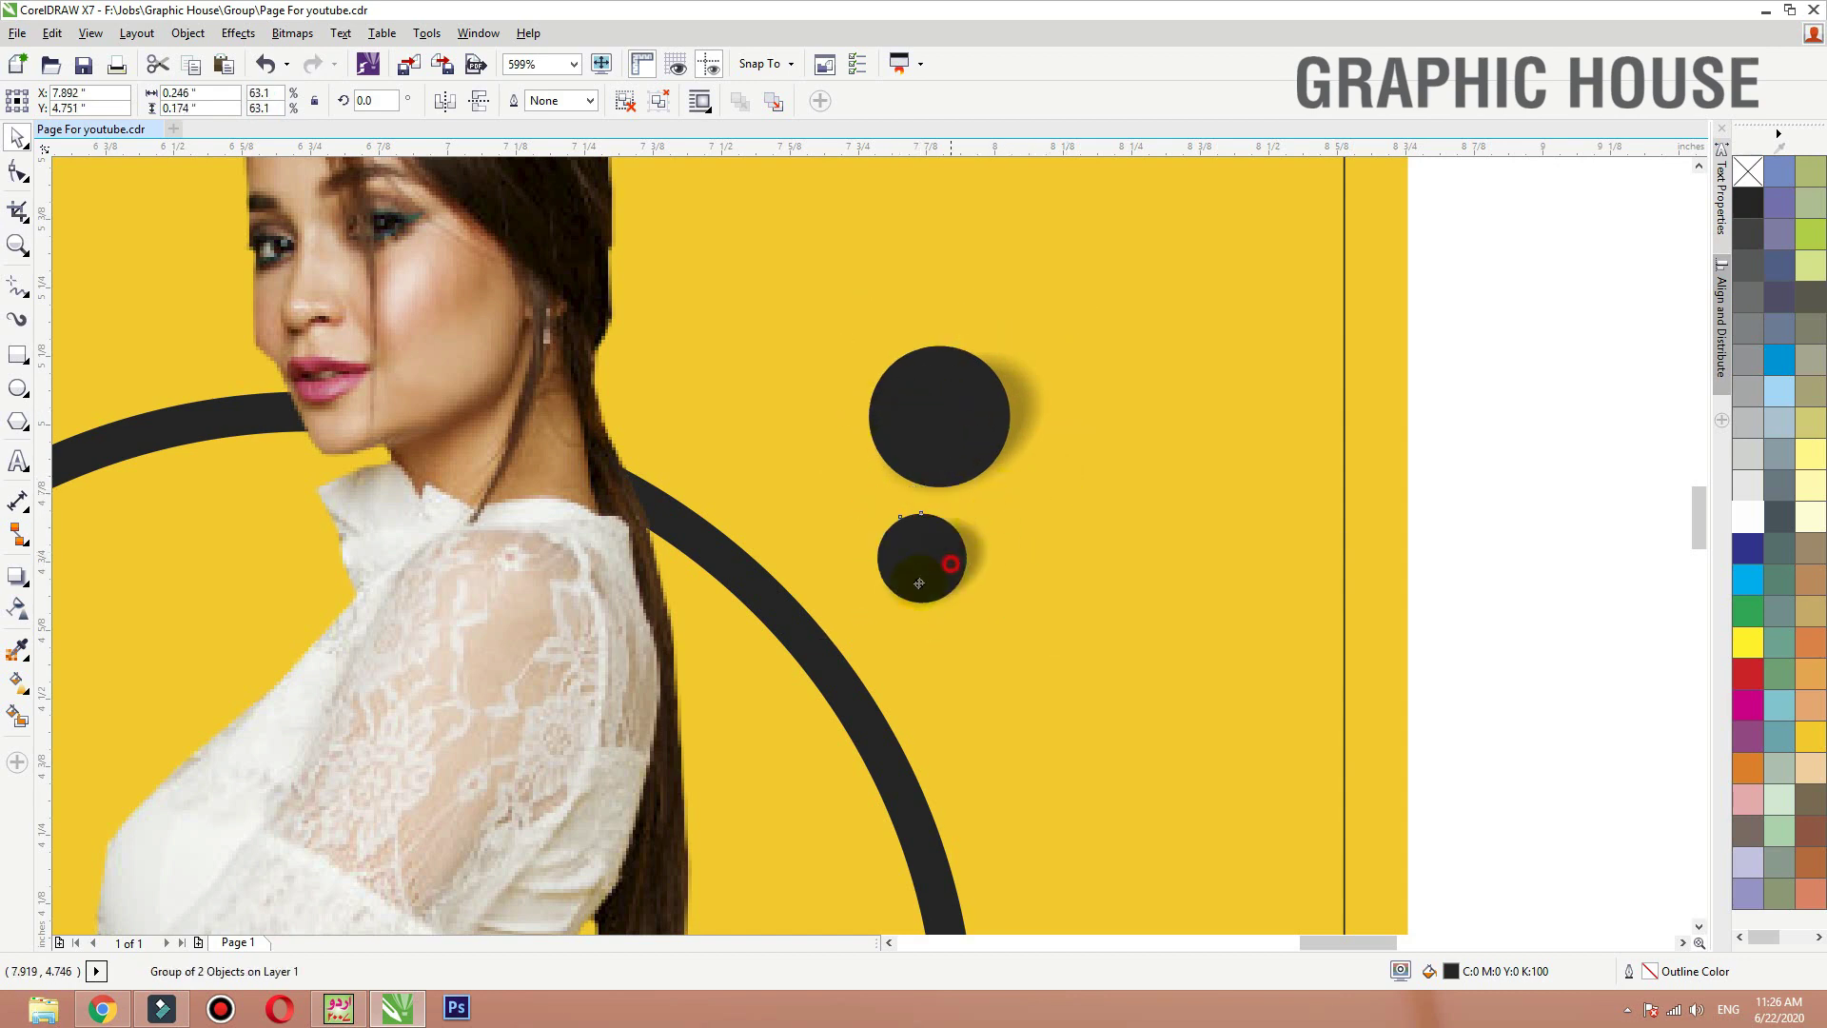
# Step: Add another shadowed circle copy at about 78% scale and arrange the three circles into a close cluster
pyautogui.moveTo(950, 562); pyautogui.dragTo(882, 390)
pyautogui.rightClick(806, 463)
pyautogui.moveTo(810, 460); pyautogui.dragTo(814, 469)
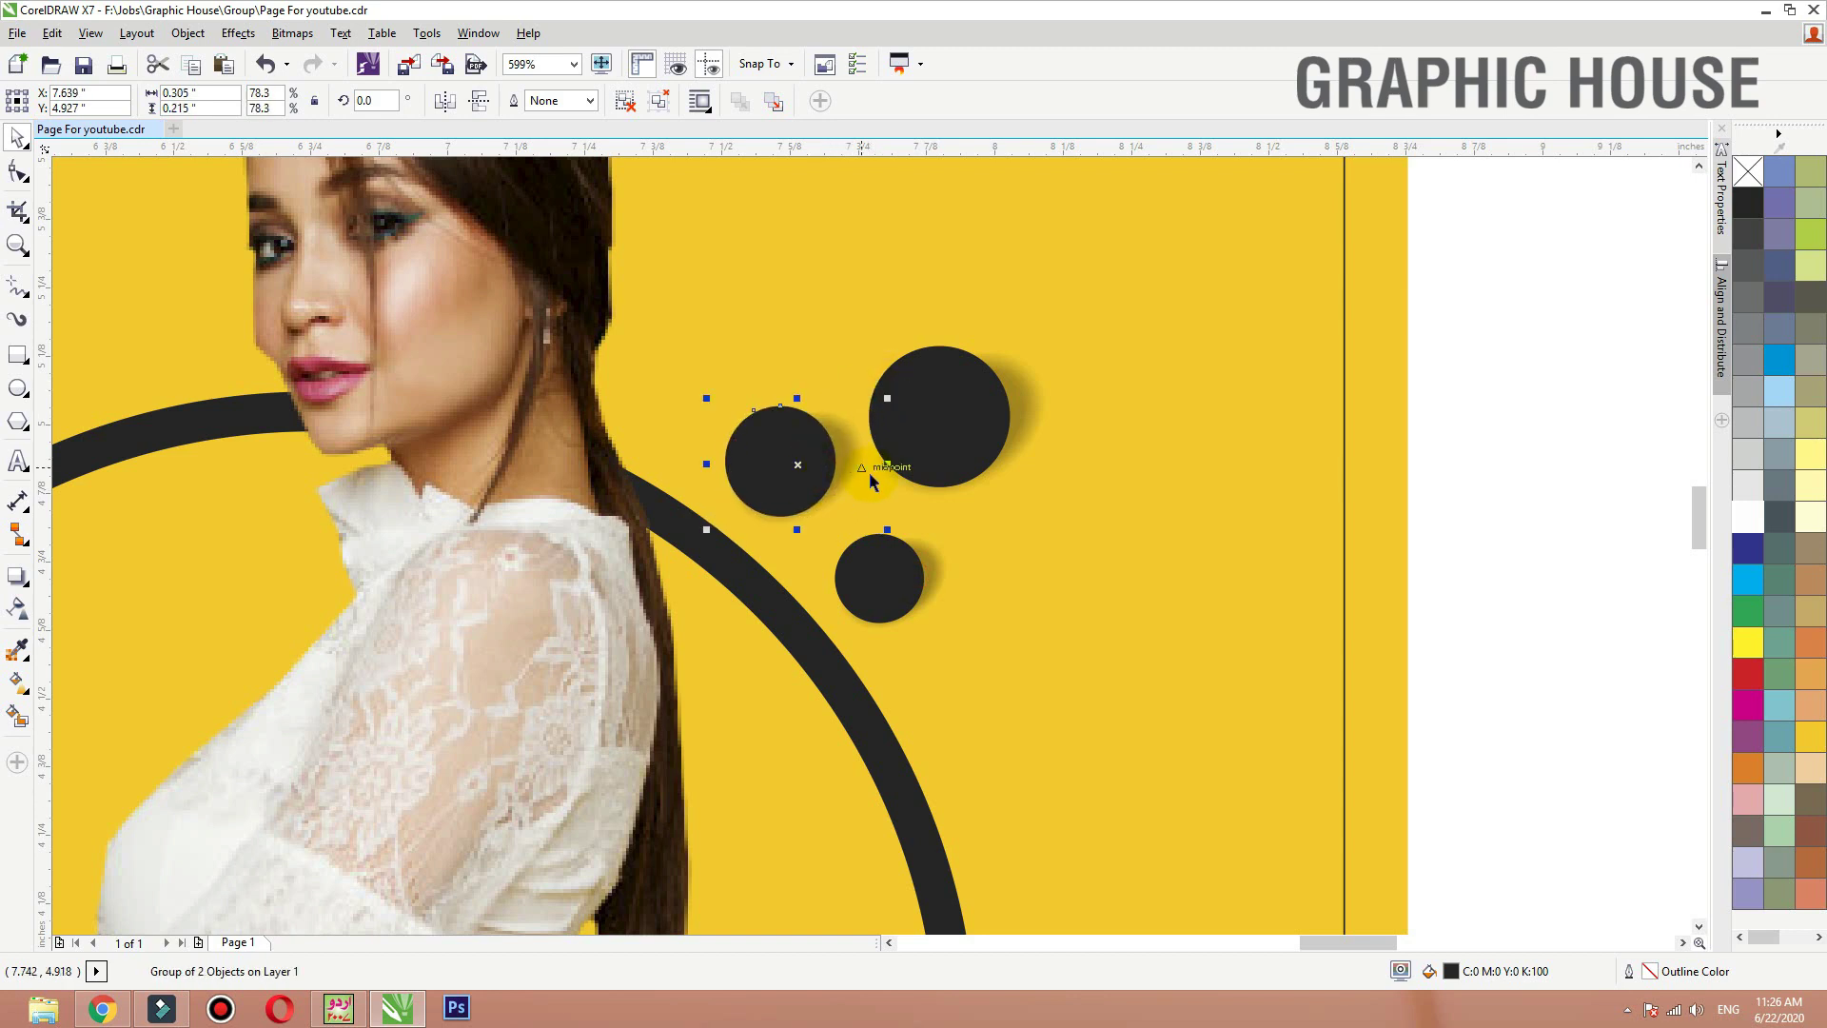
pyautogui.moveTo(813, 460); pyautogui.dragTo(826, 474)
# Step: Copy the cluster of three shadowed circles to the ring's lower left, beside the woman's hand
pyautogui.scroll(-2, 1028, 482)
pyautogui.moveTo(1195, 413); pyautogui.dragTo(913, 544)
pyautogui.moveTo(1003, 479); pyautogui.dragTo(697, 740)
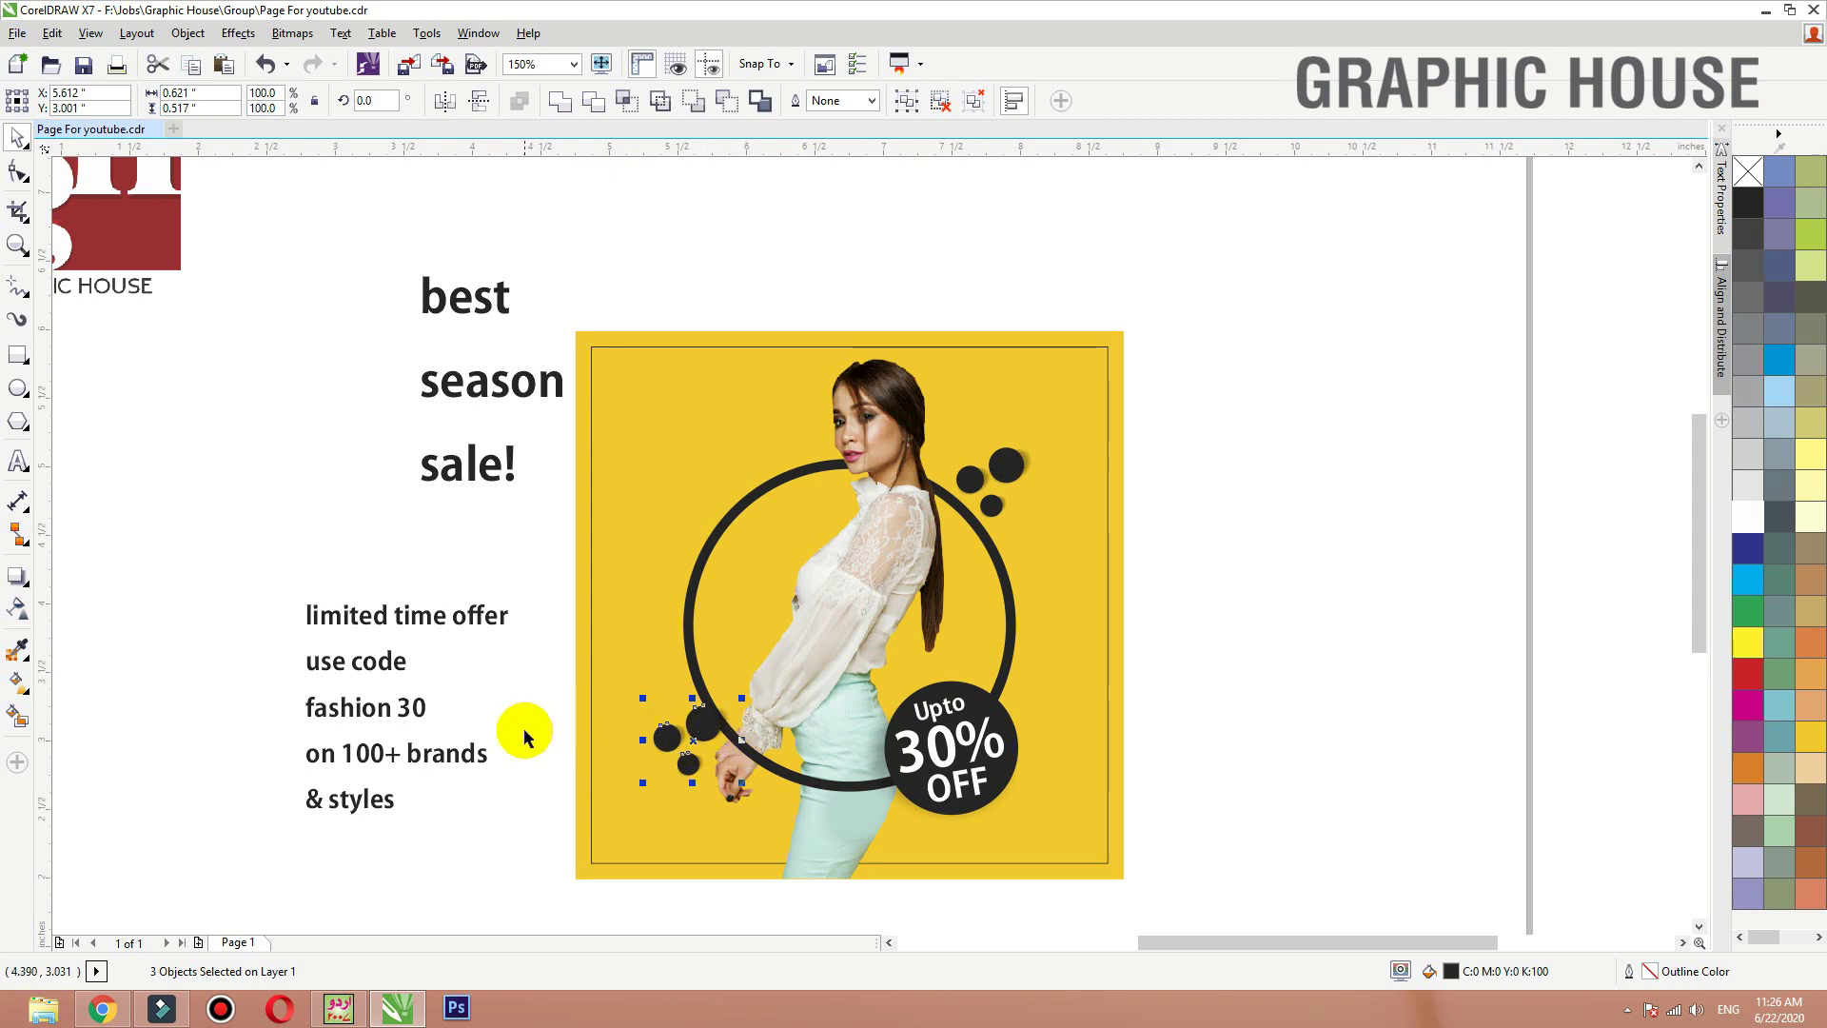
# Step: Move the season-sale headline onto the poster's upper-left area and change its case to UPPERCASE
pyautogui.moveTo(484, 463); pyautogui.dragTo(679, 541)
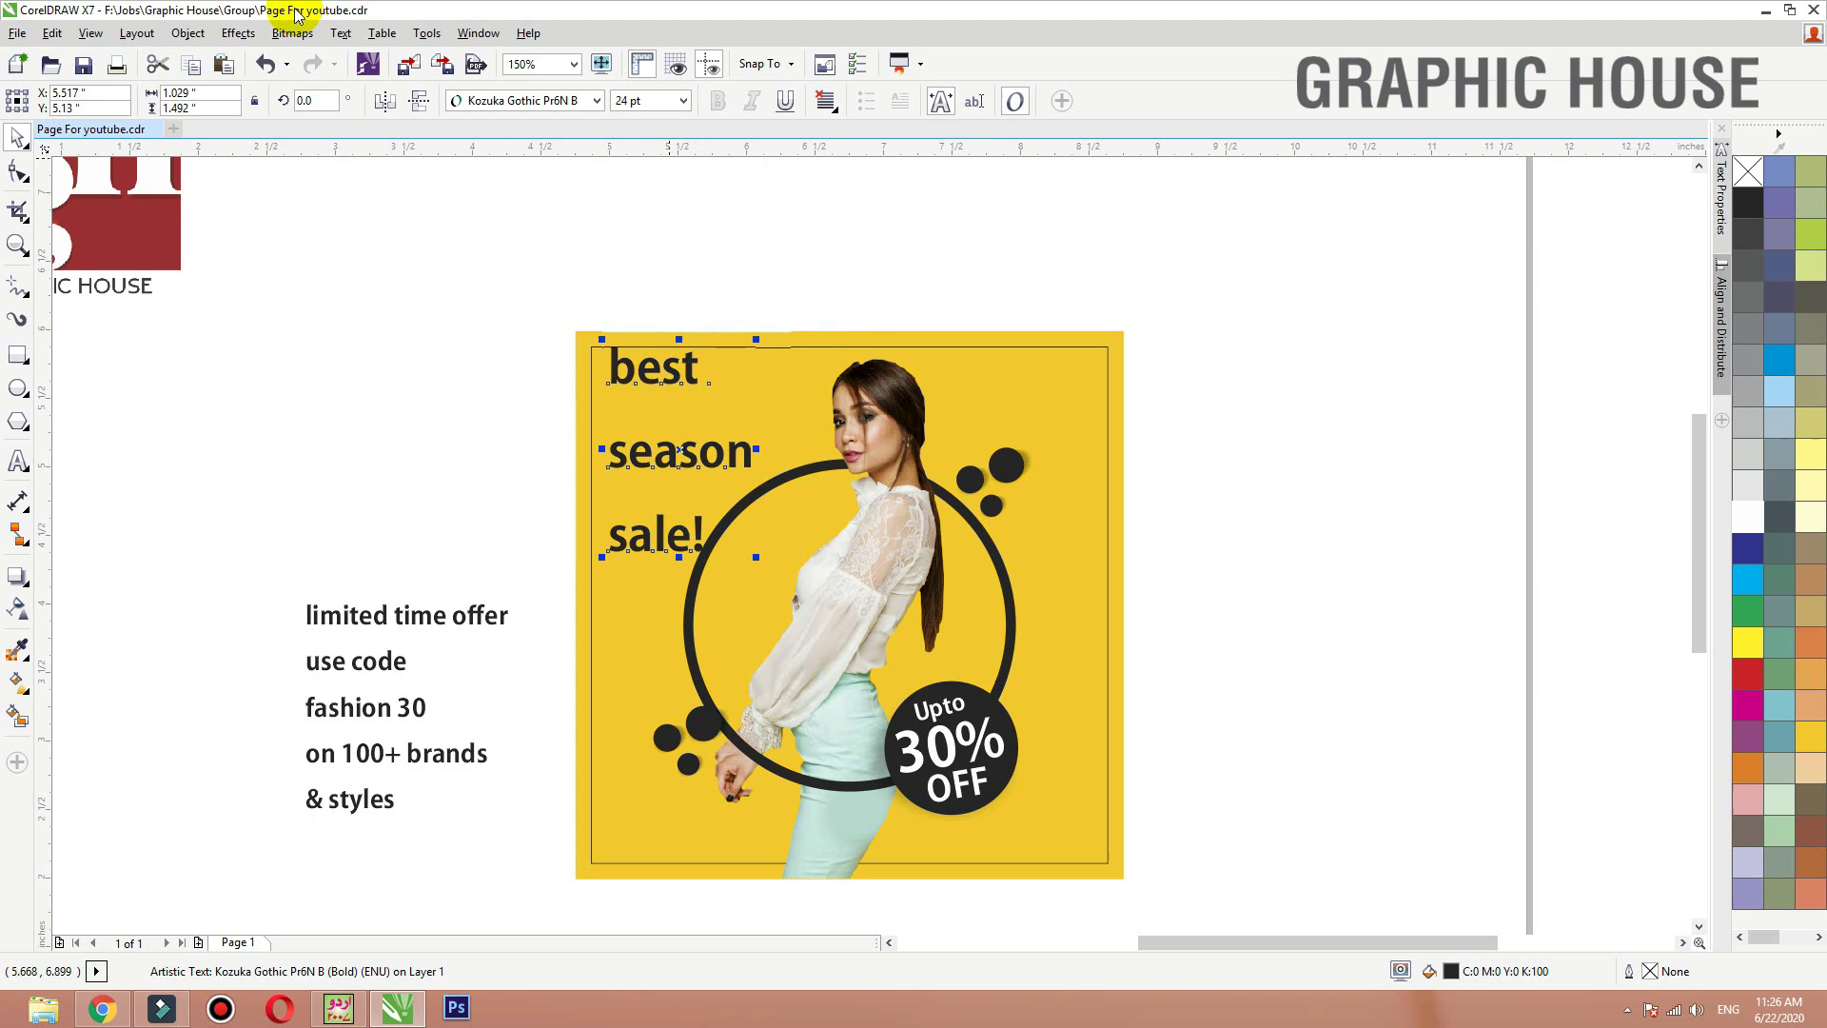
pyautogui.click(340, 33)
pyautogui.click(391, 644)
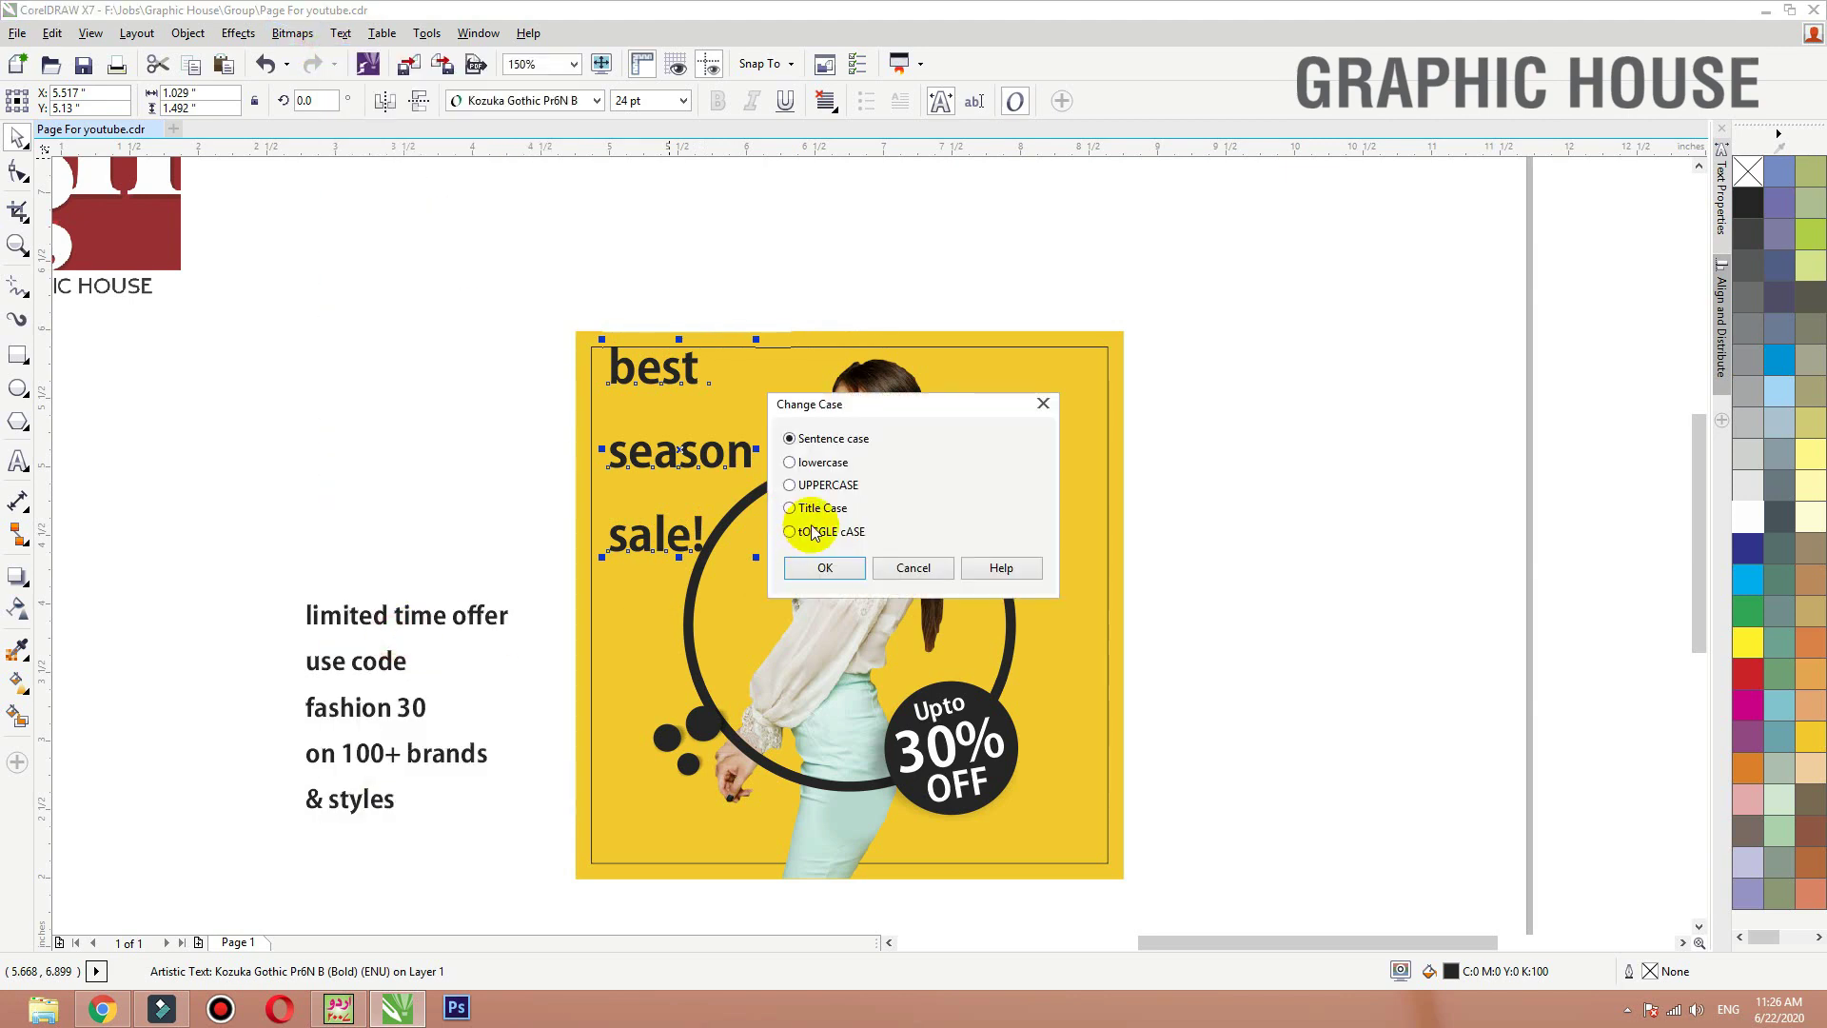
pyautogui.click(790, 489)
pyautogui.click(820, 569)
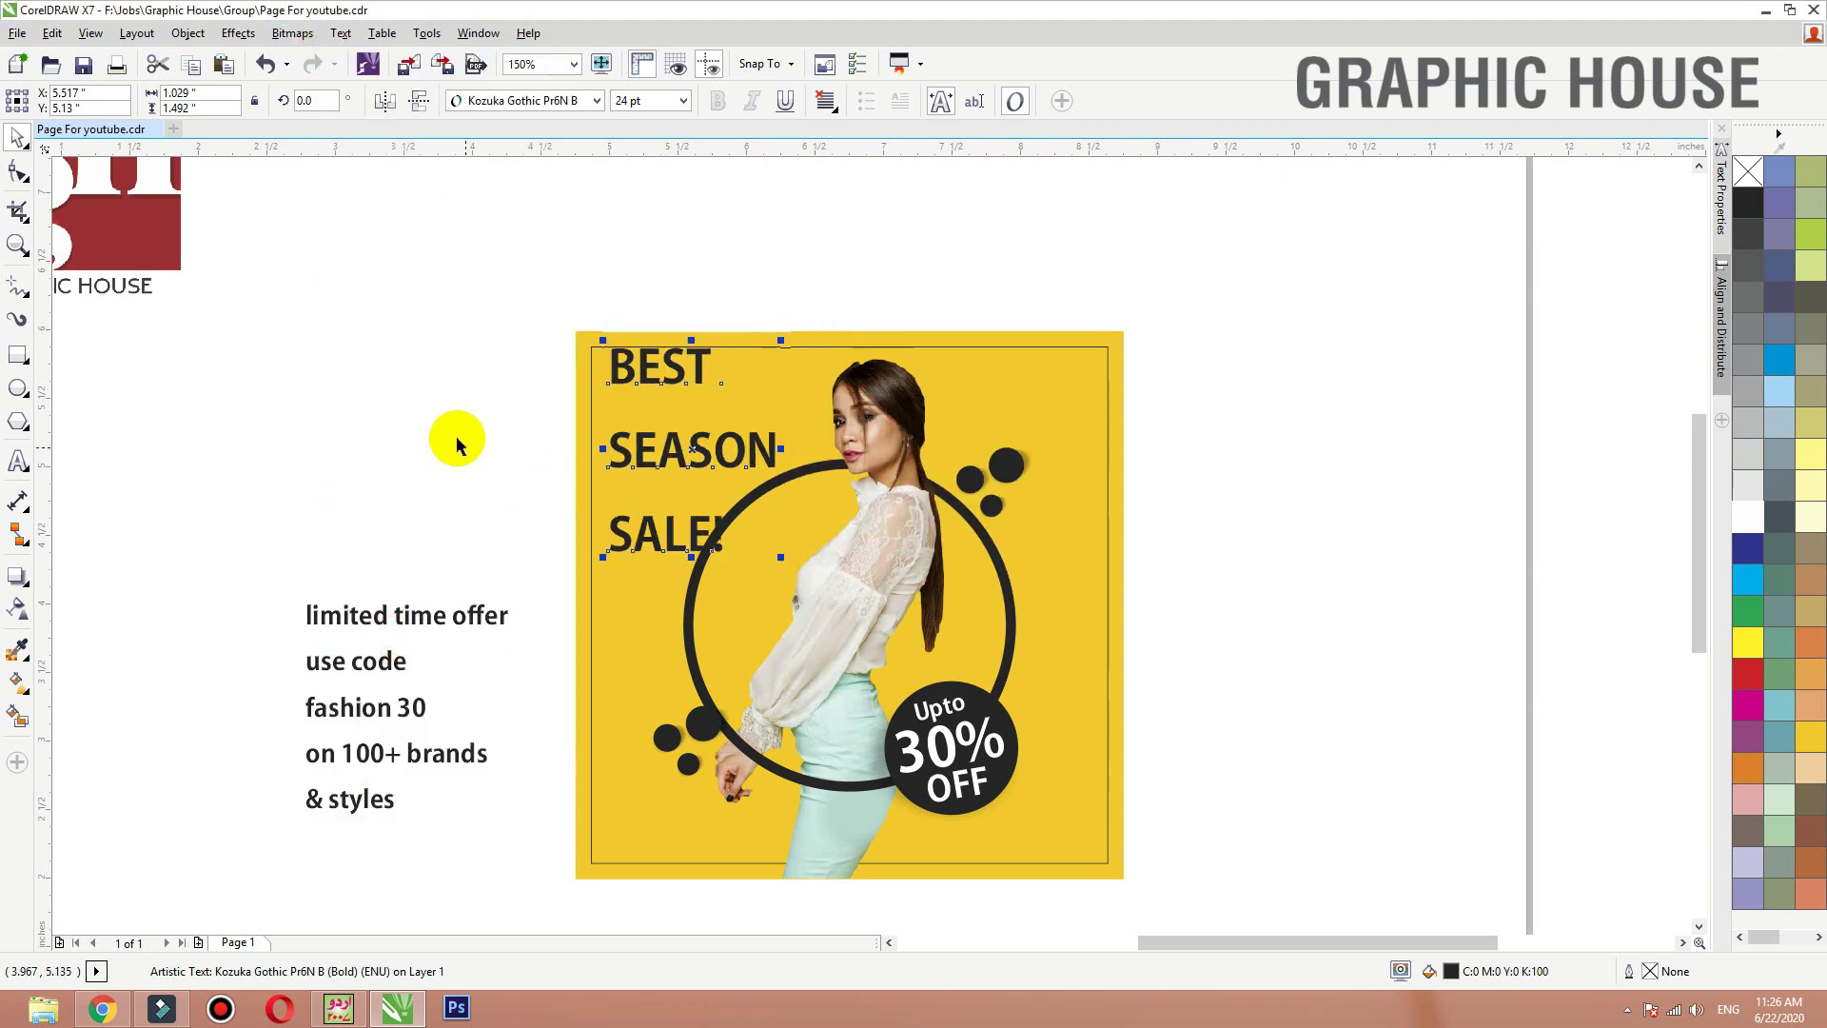
# Step: Stack the headline lines BEST, SEASON and SALE! closer together and align them along their left edges
pyautogui.click(446, 392)
pyautogui.press('F2')
pyautogui.moveTo(424, 286); pyautogui.dragTo(965, 655)
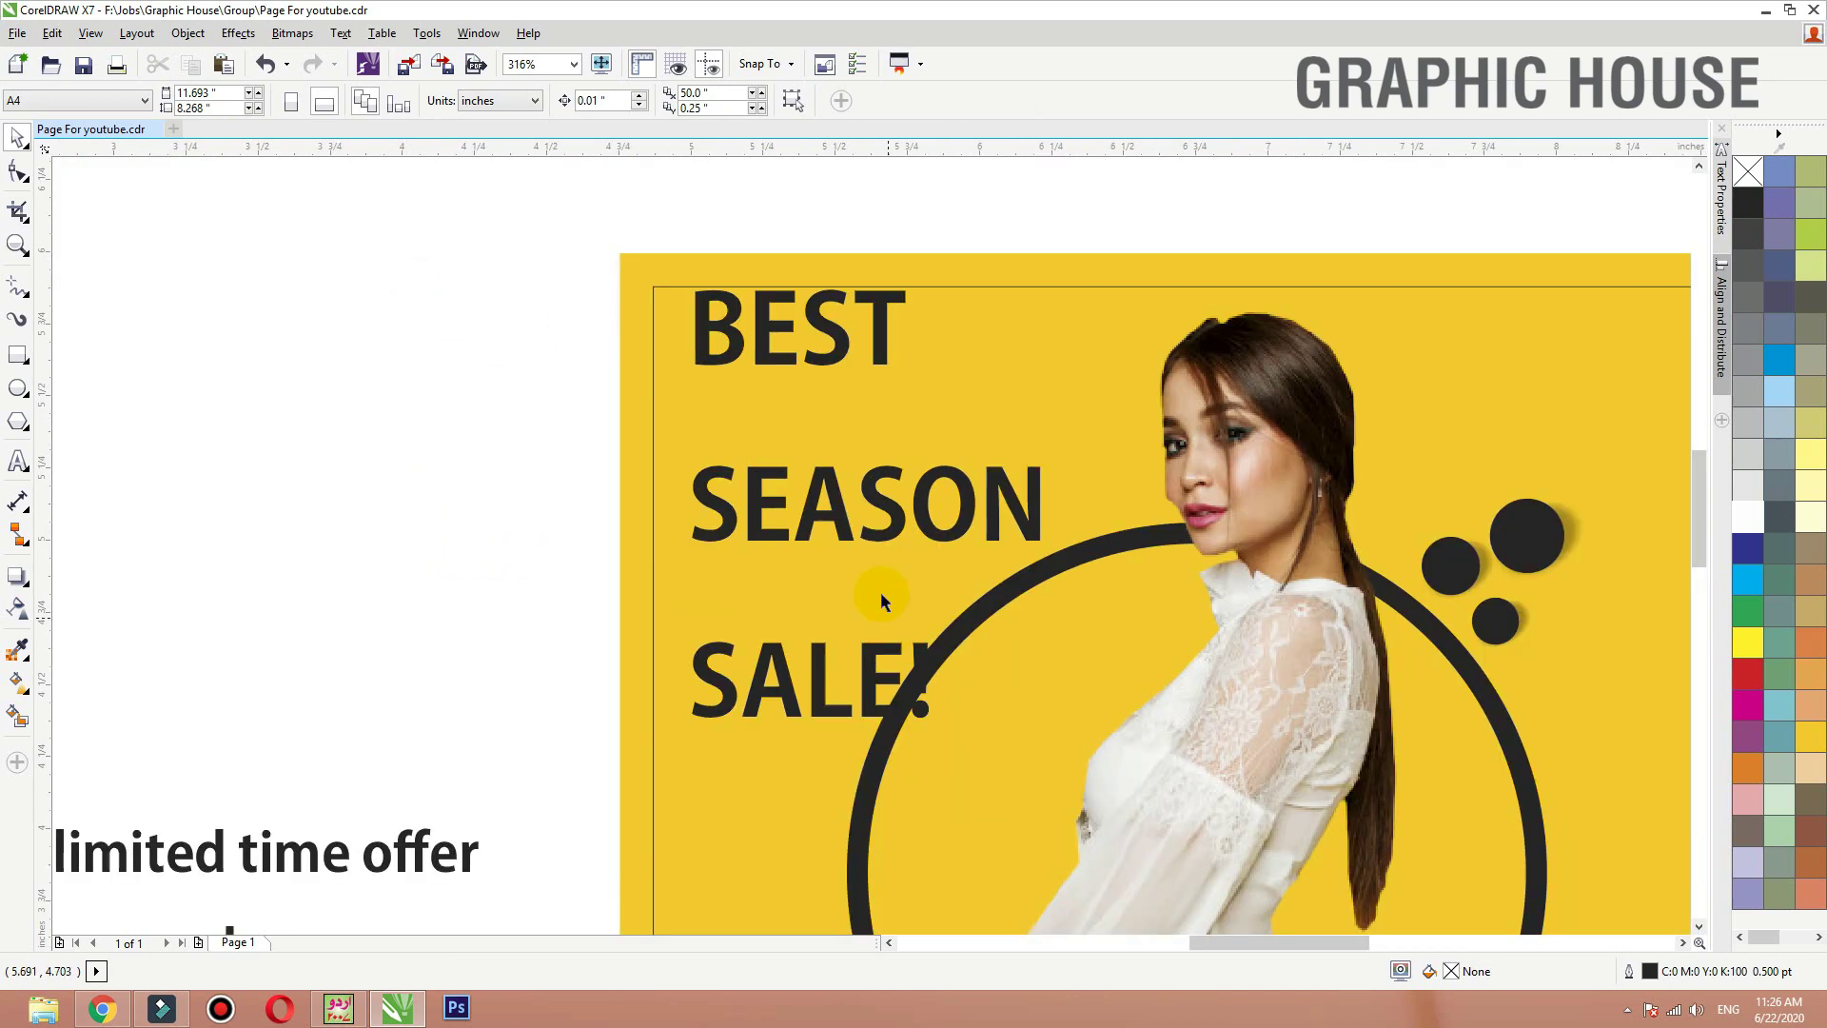
pyautogui.moveTo(887, 545); pyautogui.dragTo(857, 471)
pyautogui.moveTo(852, 671); pyautogui.dragTo(843, 522)
pyautogui.moveTo(458, 648); pyautogui.dragTo(1098, 241)
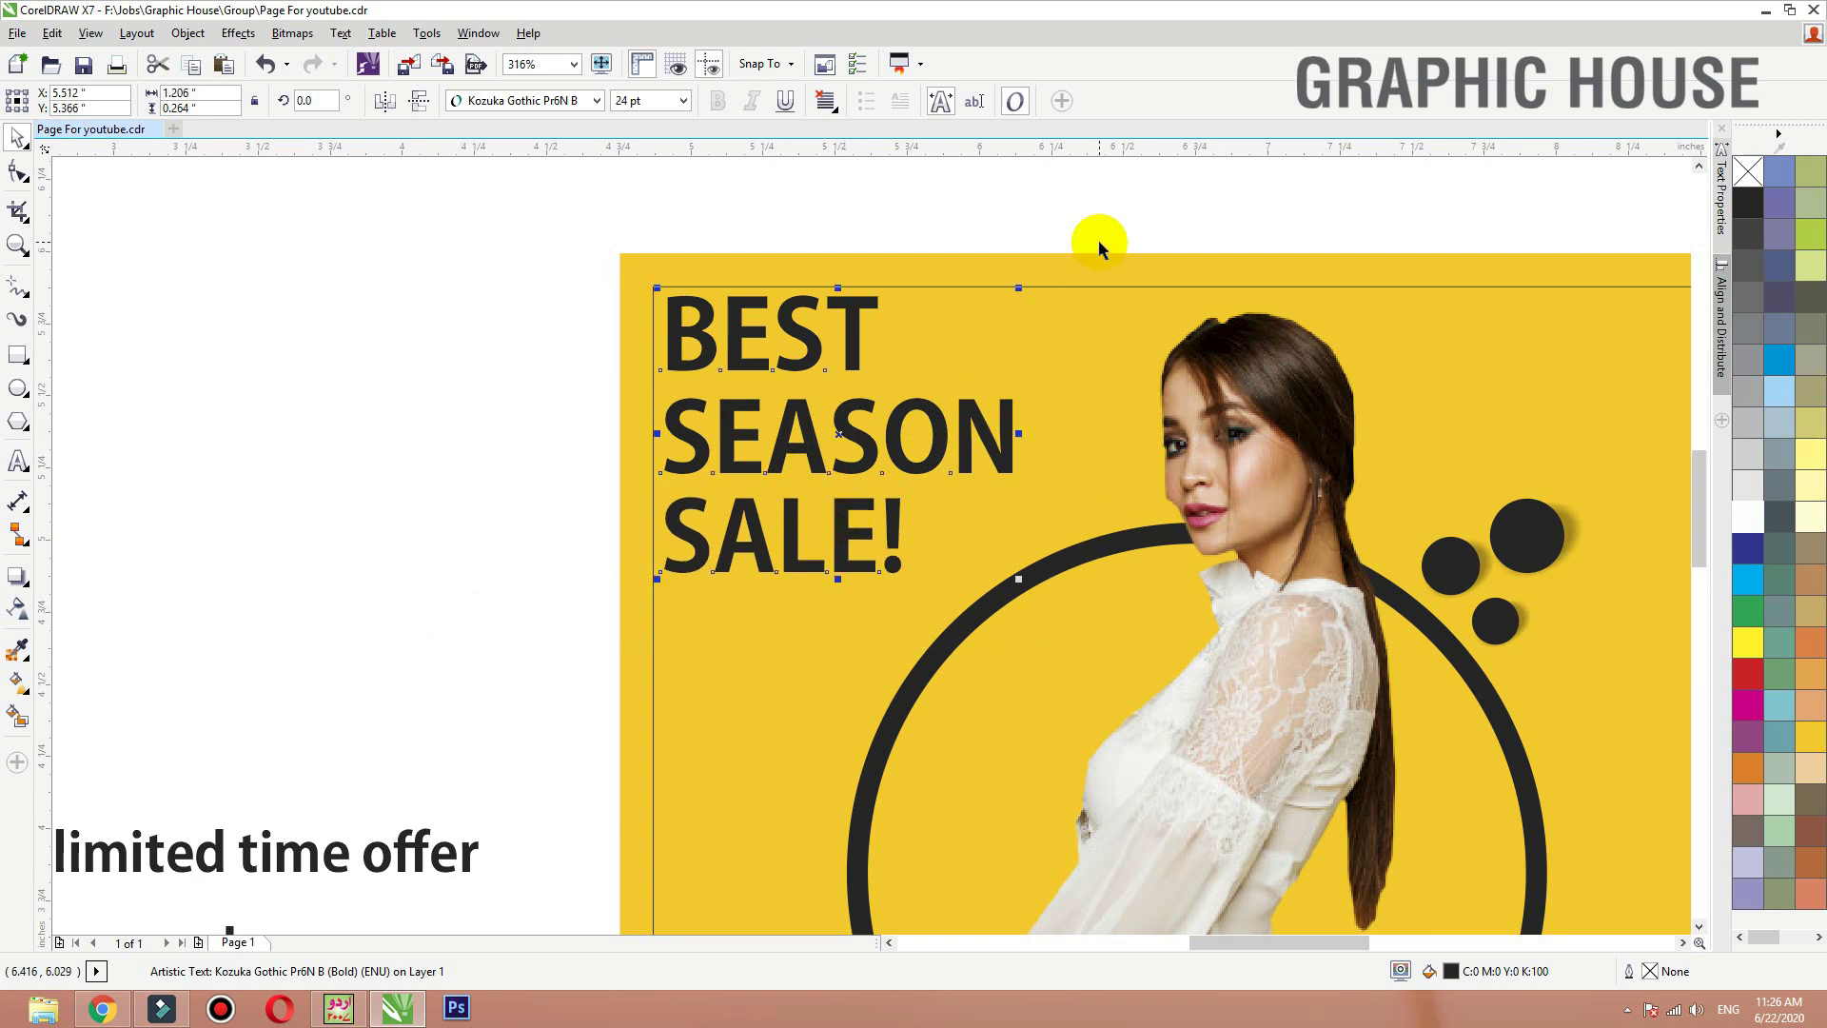
pyautogui.press('l')
# Step: Fill the three headline lines with white and shift them slightly lower inside the frame
pyautogui.click(1749, 517)
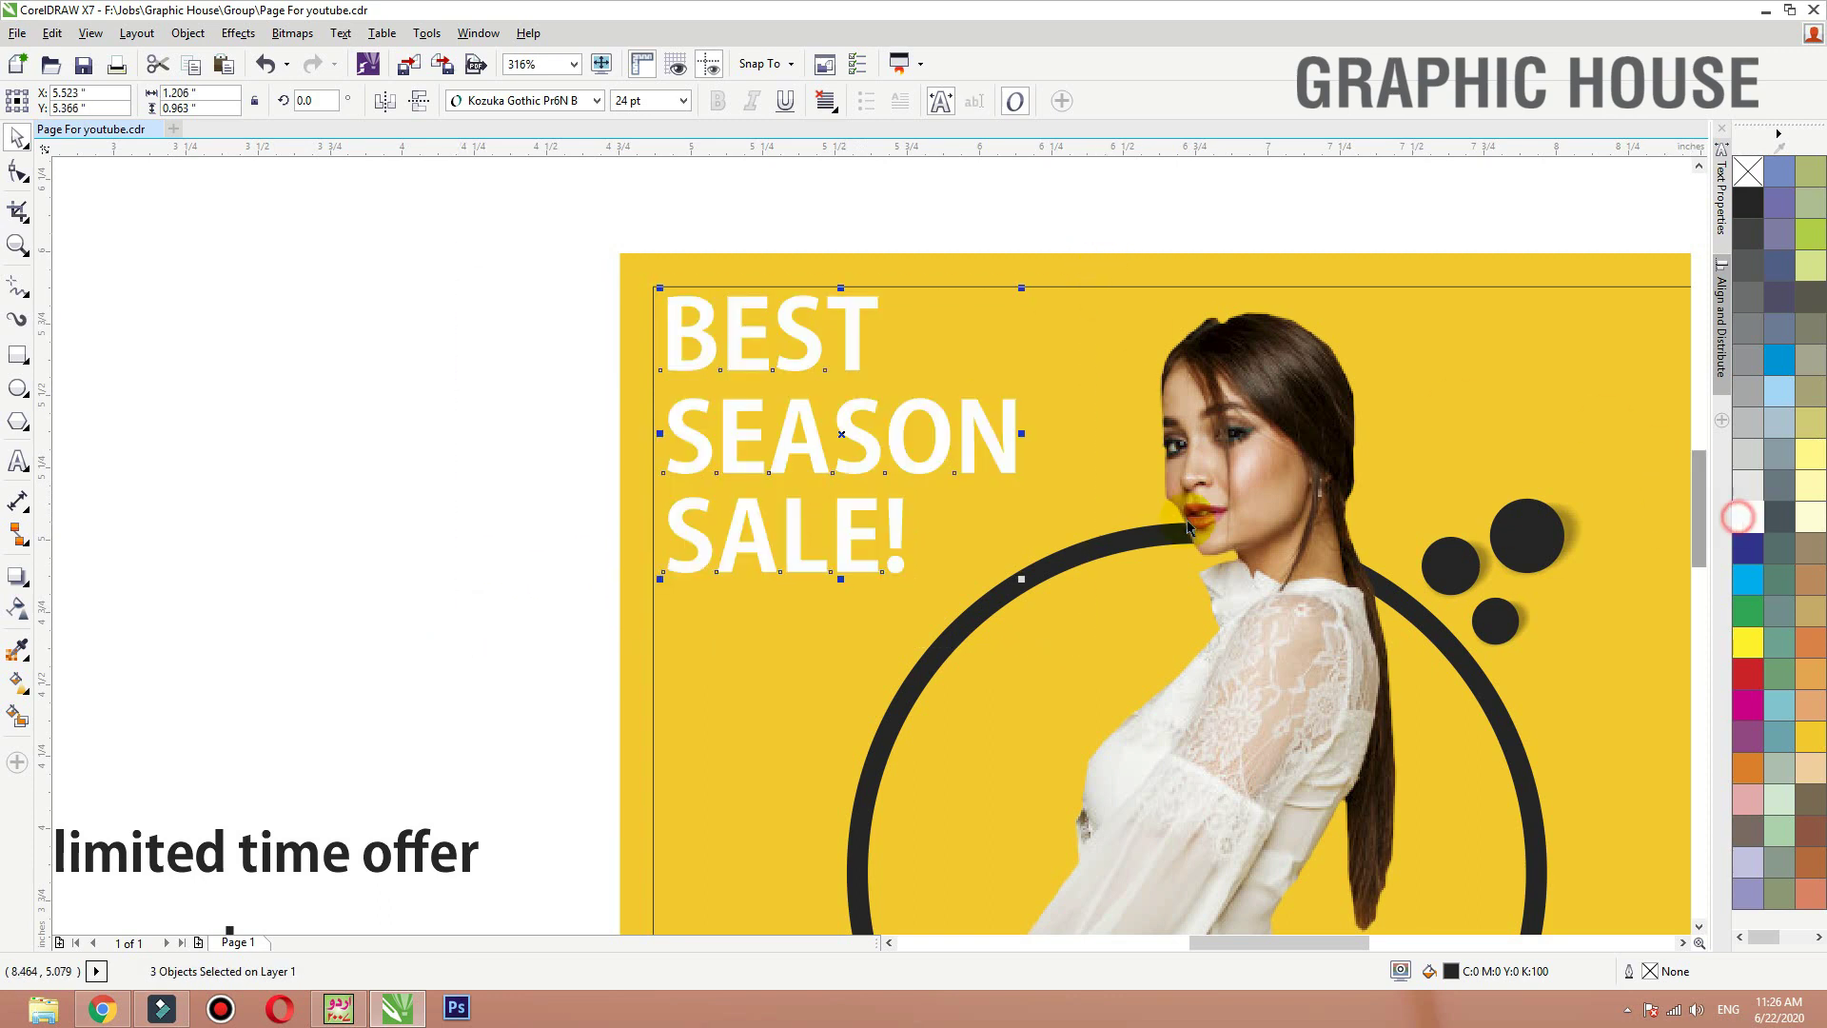
pyautogui.moveTo(919, 479); pyautogui.dragTo(914, 493)
pyautogui.click(494, 367)
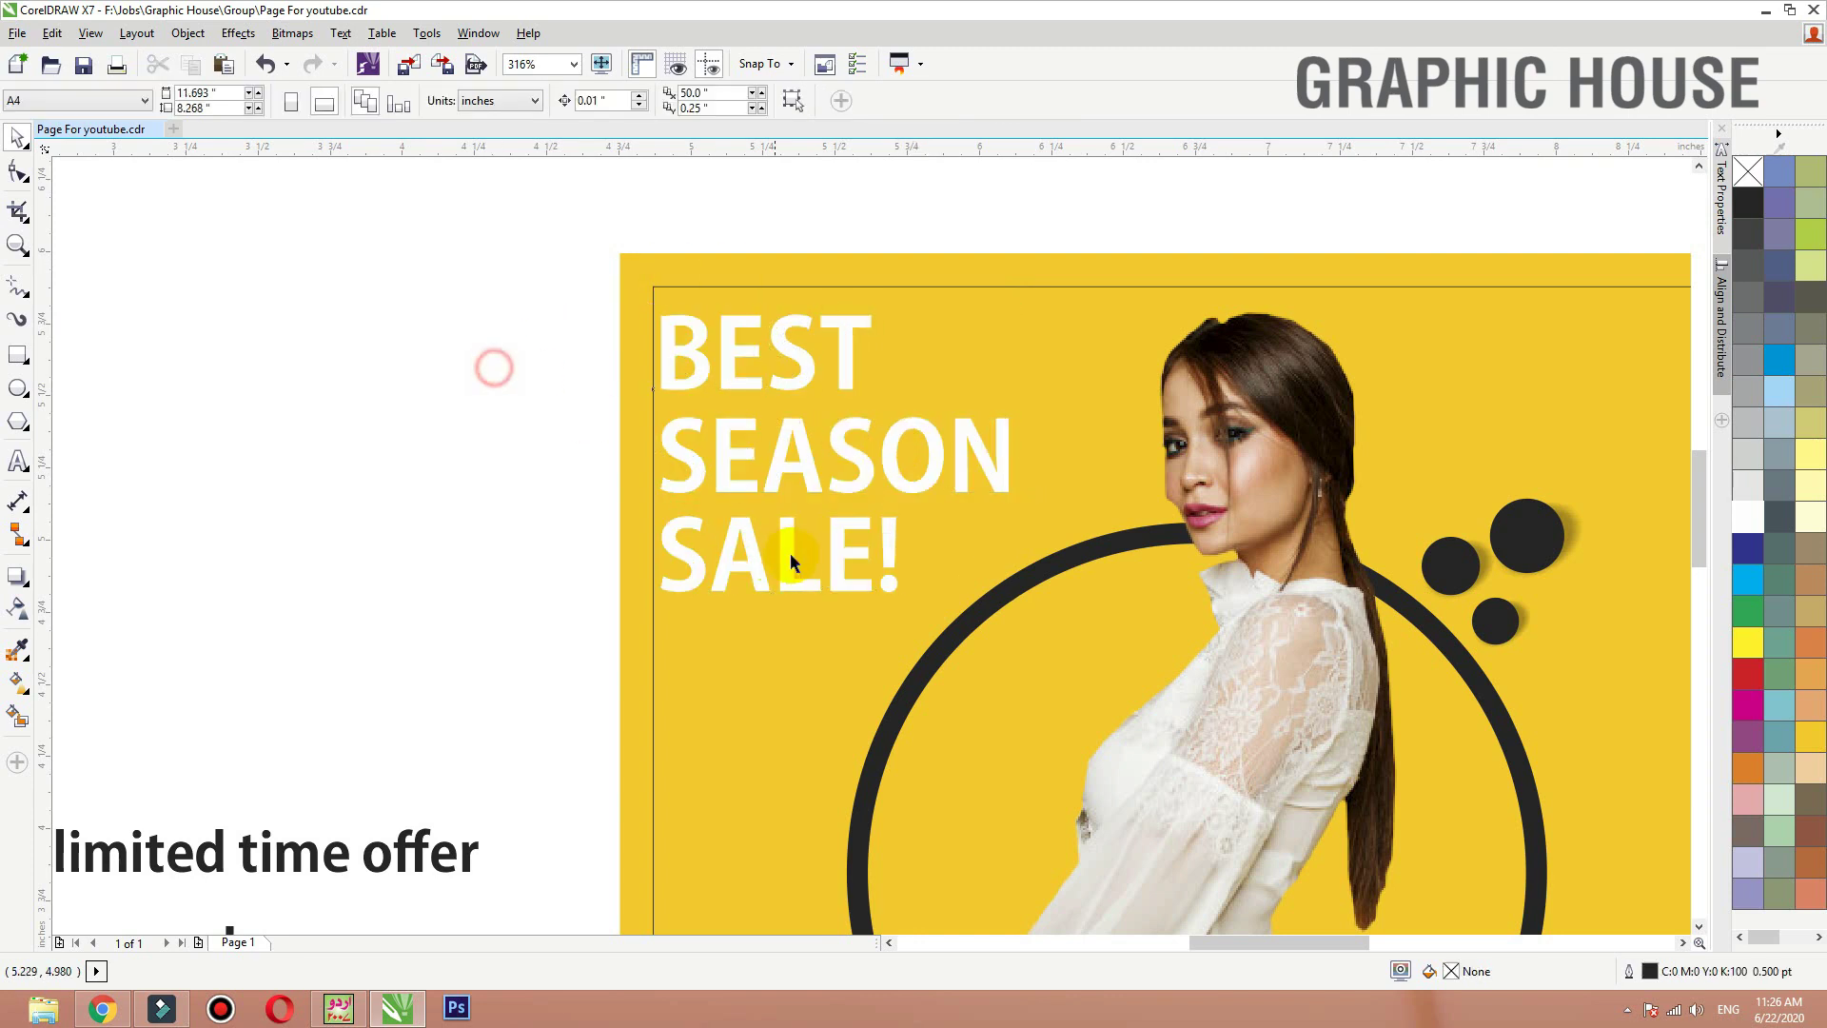
# Step: Fill the words BEST and SALE! with black and nudge the whole headline slightly upward
pyautogui.moveTo(791, 550); pyautogui.dragTo(791, 515)
pyautogui.keyDown('shift'); pyautogui.click(792, 379); pyautogui.keyUp('shift')
pyautogui.click(1749, 203)
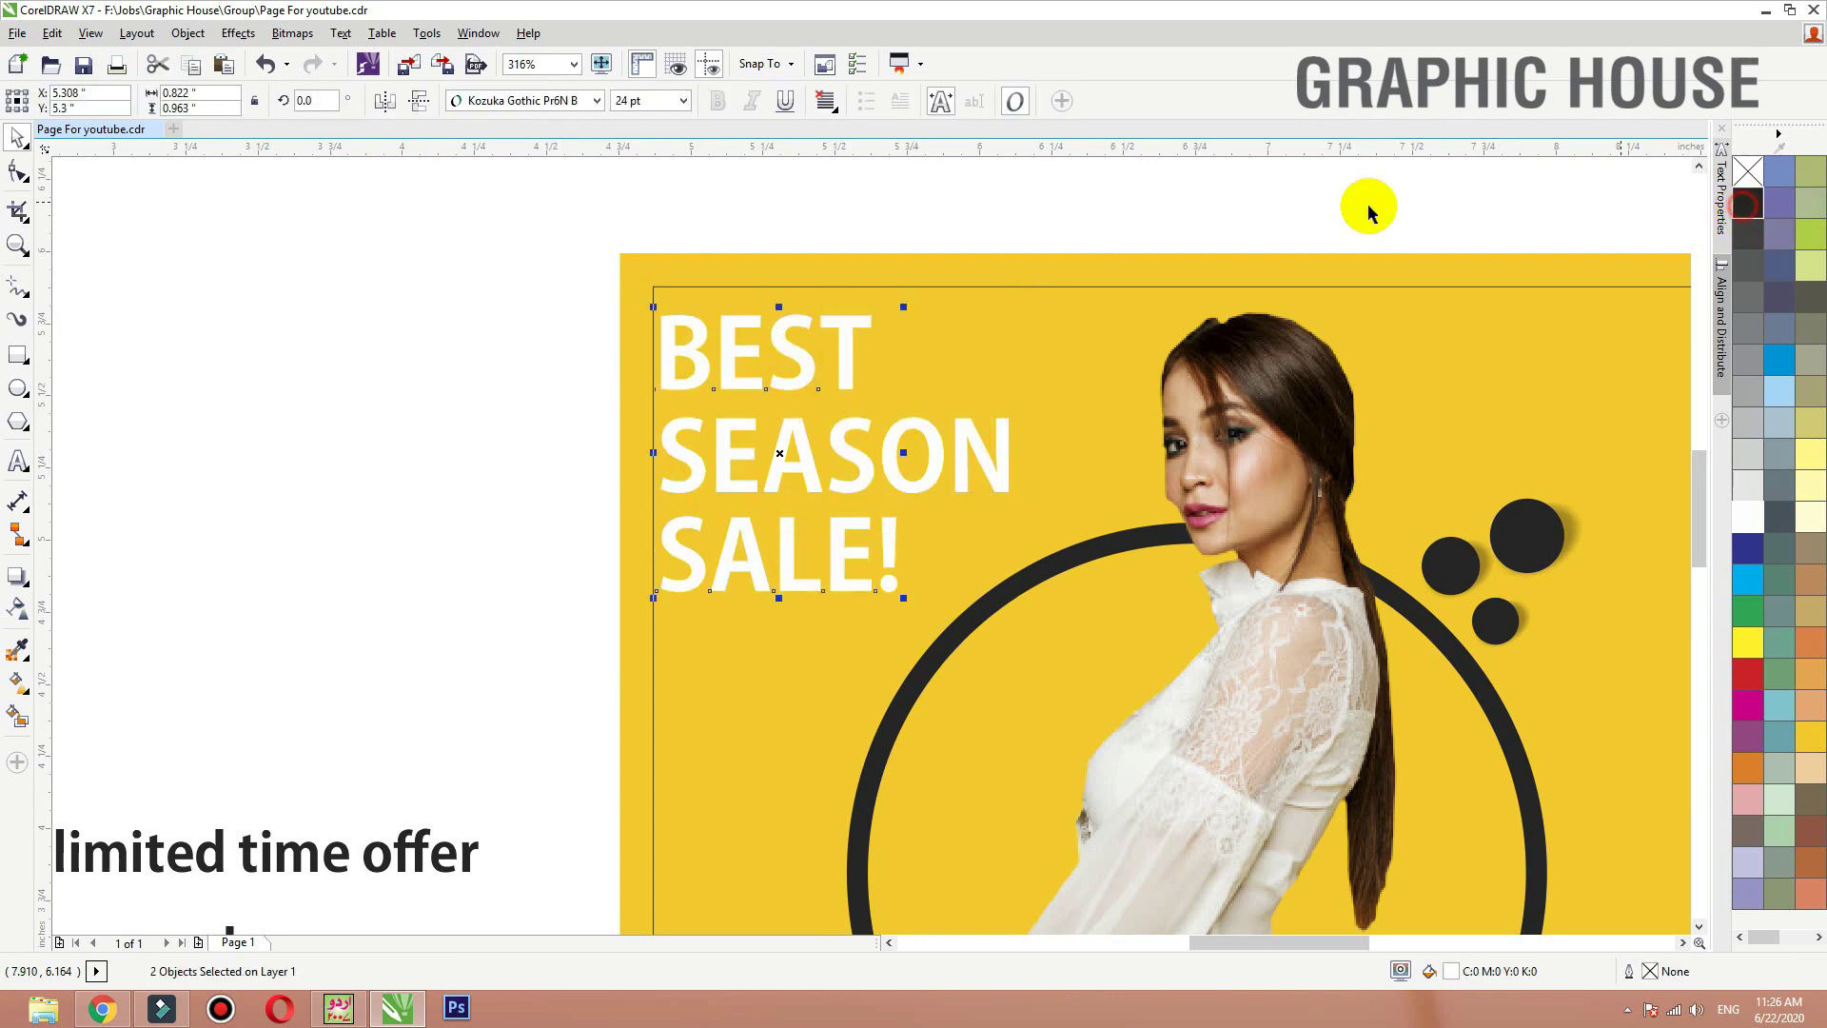
pyautogui.moveTo(1164, 210); pyautogui.dragTo(1106, 283)
pyautogui.moveTo(737, 568); pyautogui.dragTo(598, 628)
pyautogui.press('Up')
pyautogui.press('Up')
pyautogui.press('Up')
# Step: Scale the offer text lines down to 6.637 pt and place them in the poster's lower-left corner
pyautogui.click(804, 290)
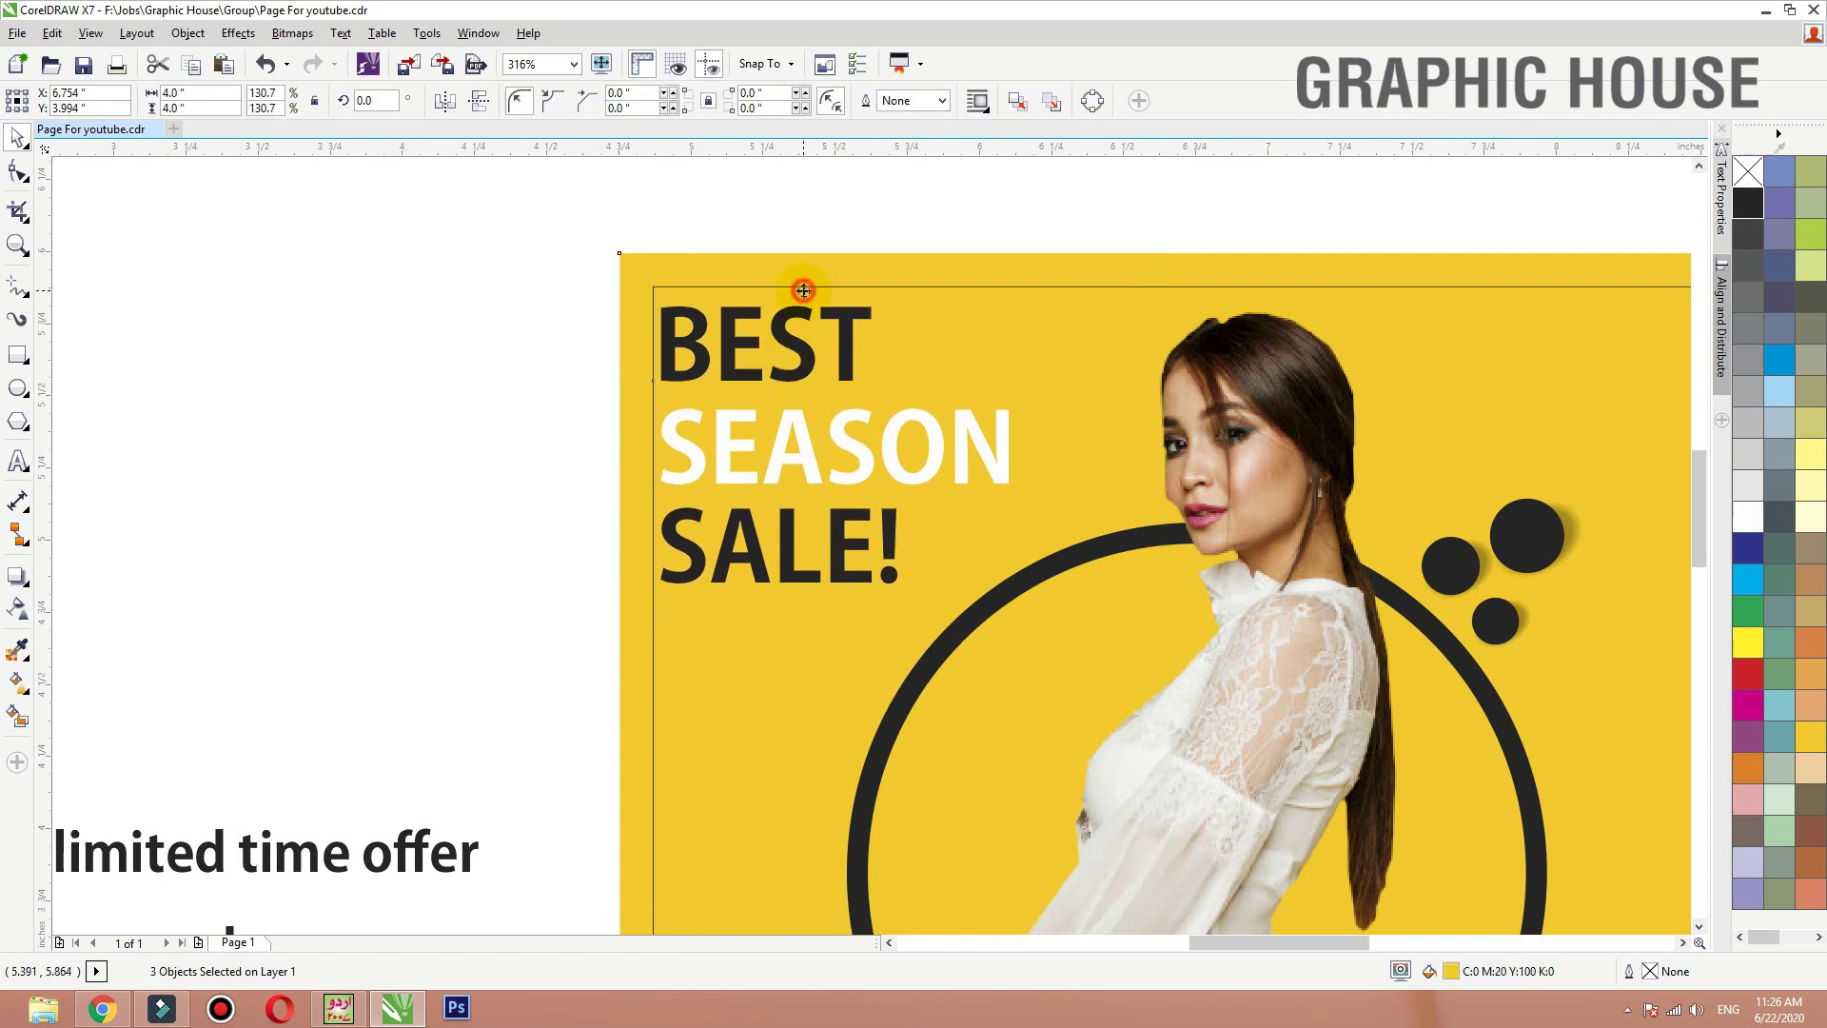
pyautogui.hotkey('shift', 'F2')
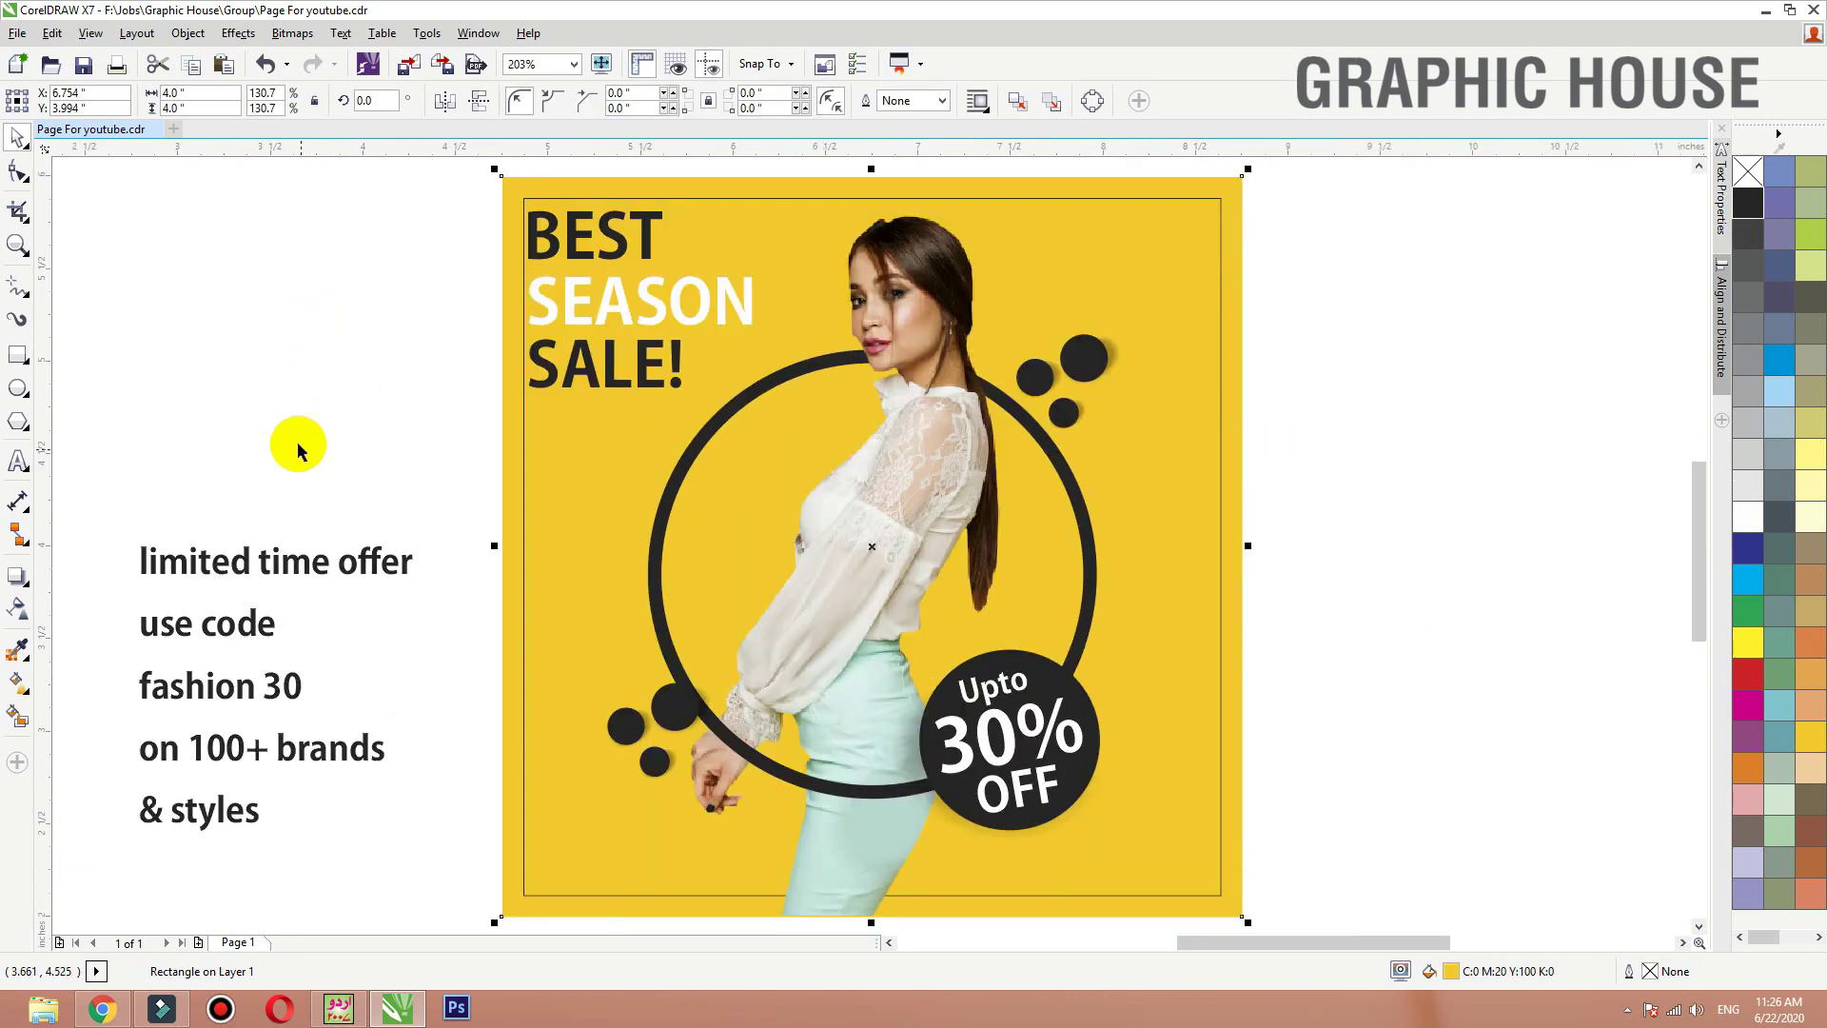
pyautogui.moveTo(371, 572); pyautogui.dragTo(413, 551)
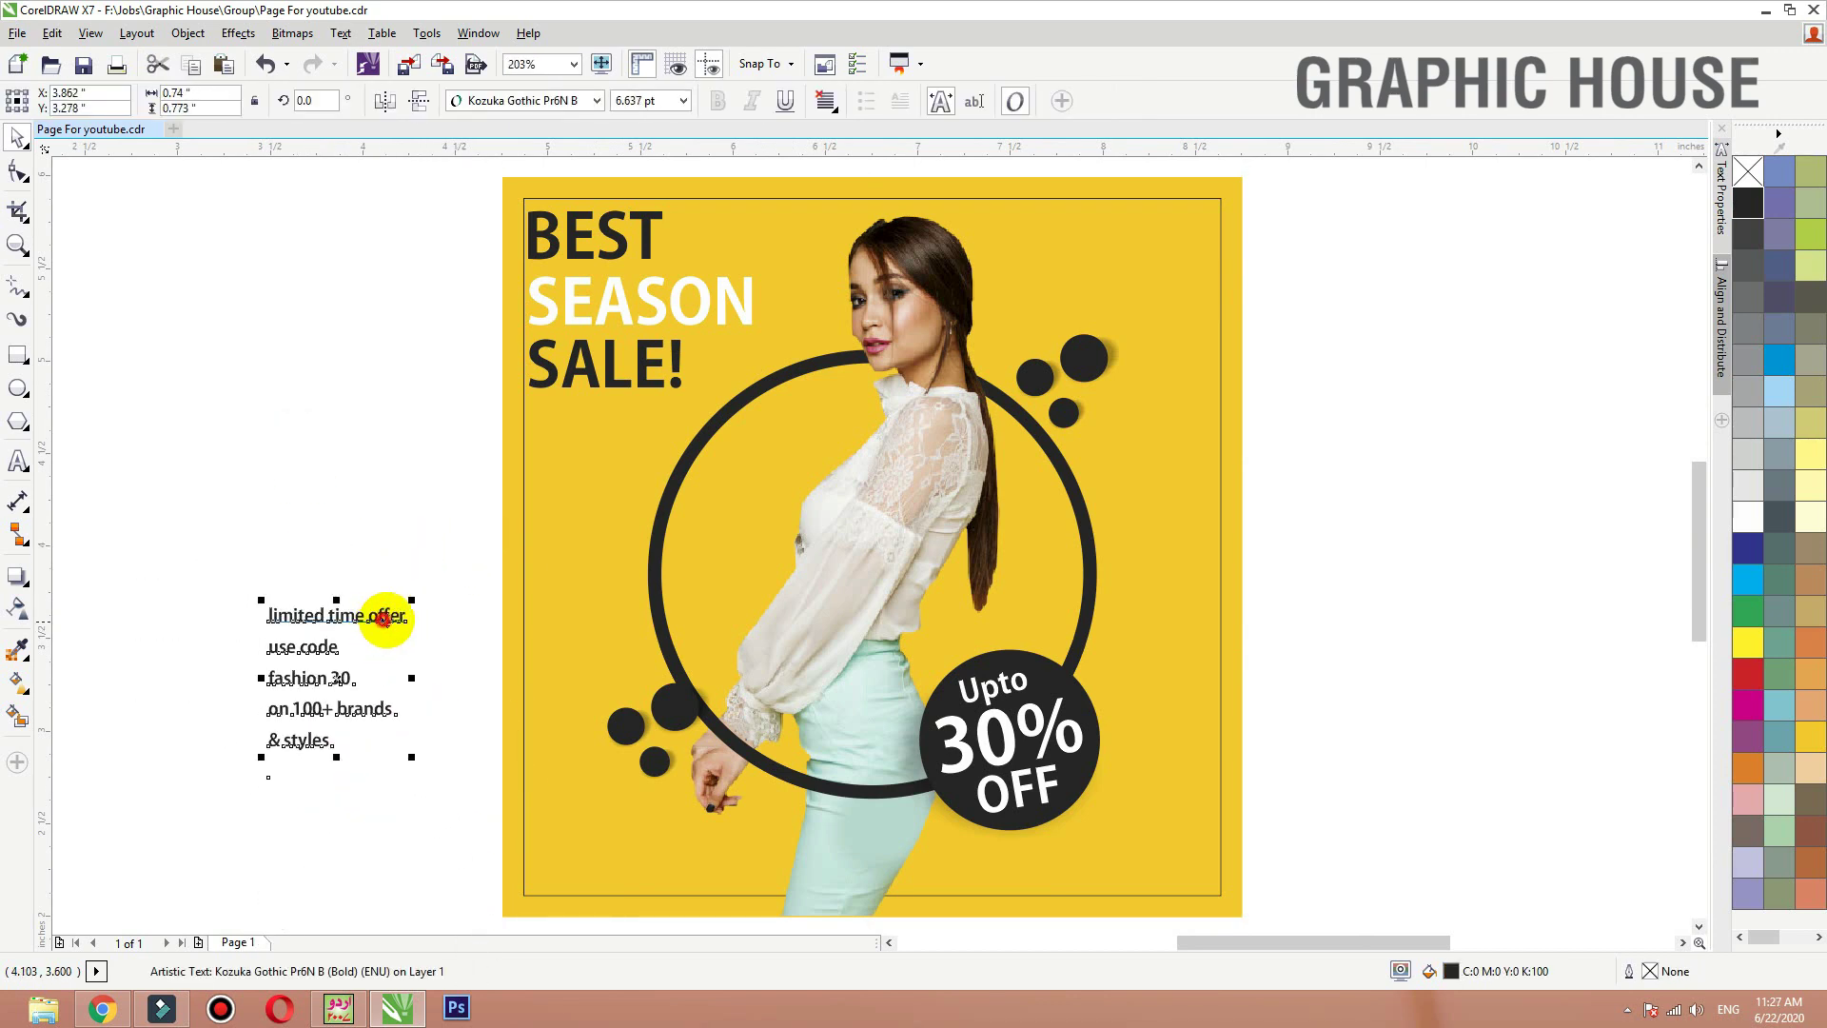
pyautogui.moveTo(383, 620); pyautogui.dragTo(644, 762)
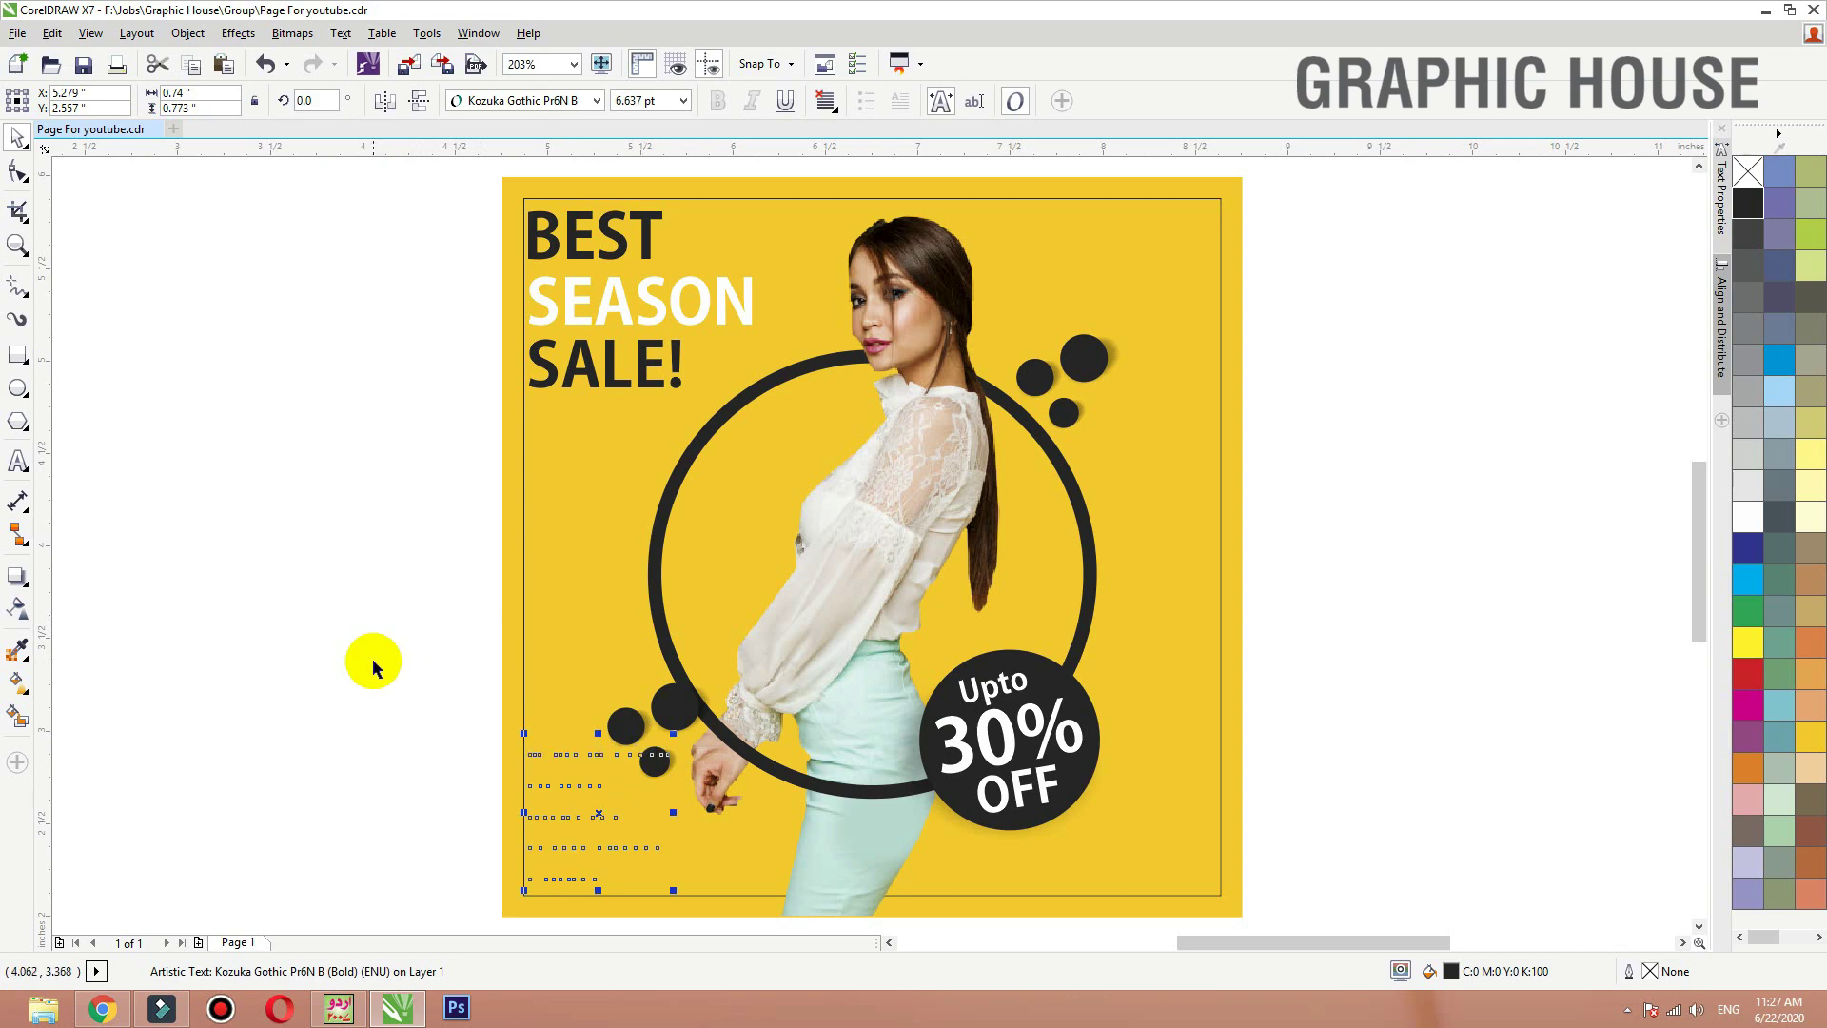
# Step: Move the cluster of three circles beside the woman's hand out past the poster's left edge
pyautogui.moveTo(425, 625); pyautogui.dragTo(700, 802)
pyautogui.moveTo(662, 704); pyautogui.dragTo(511, 612)
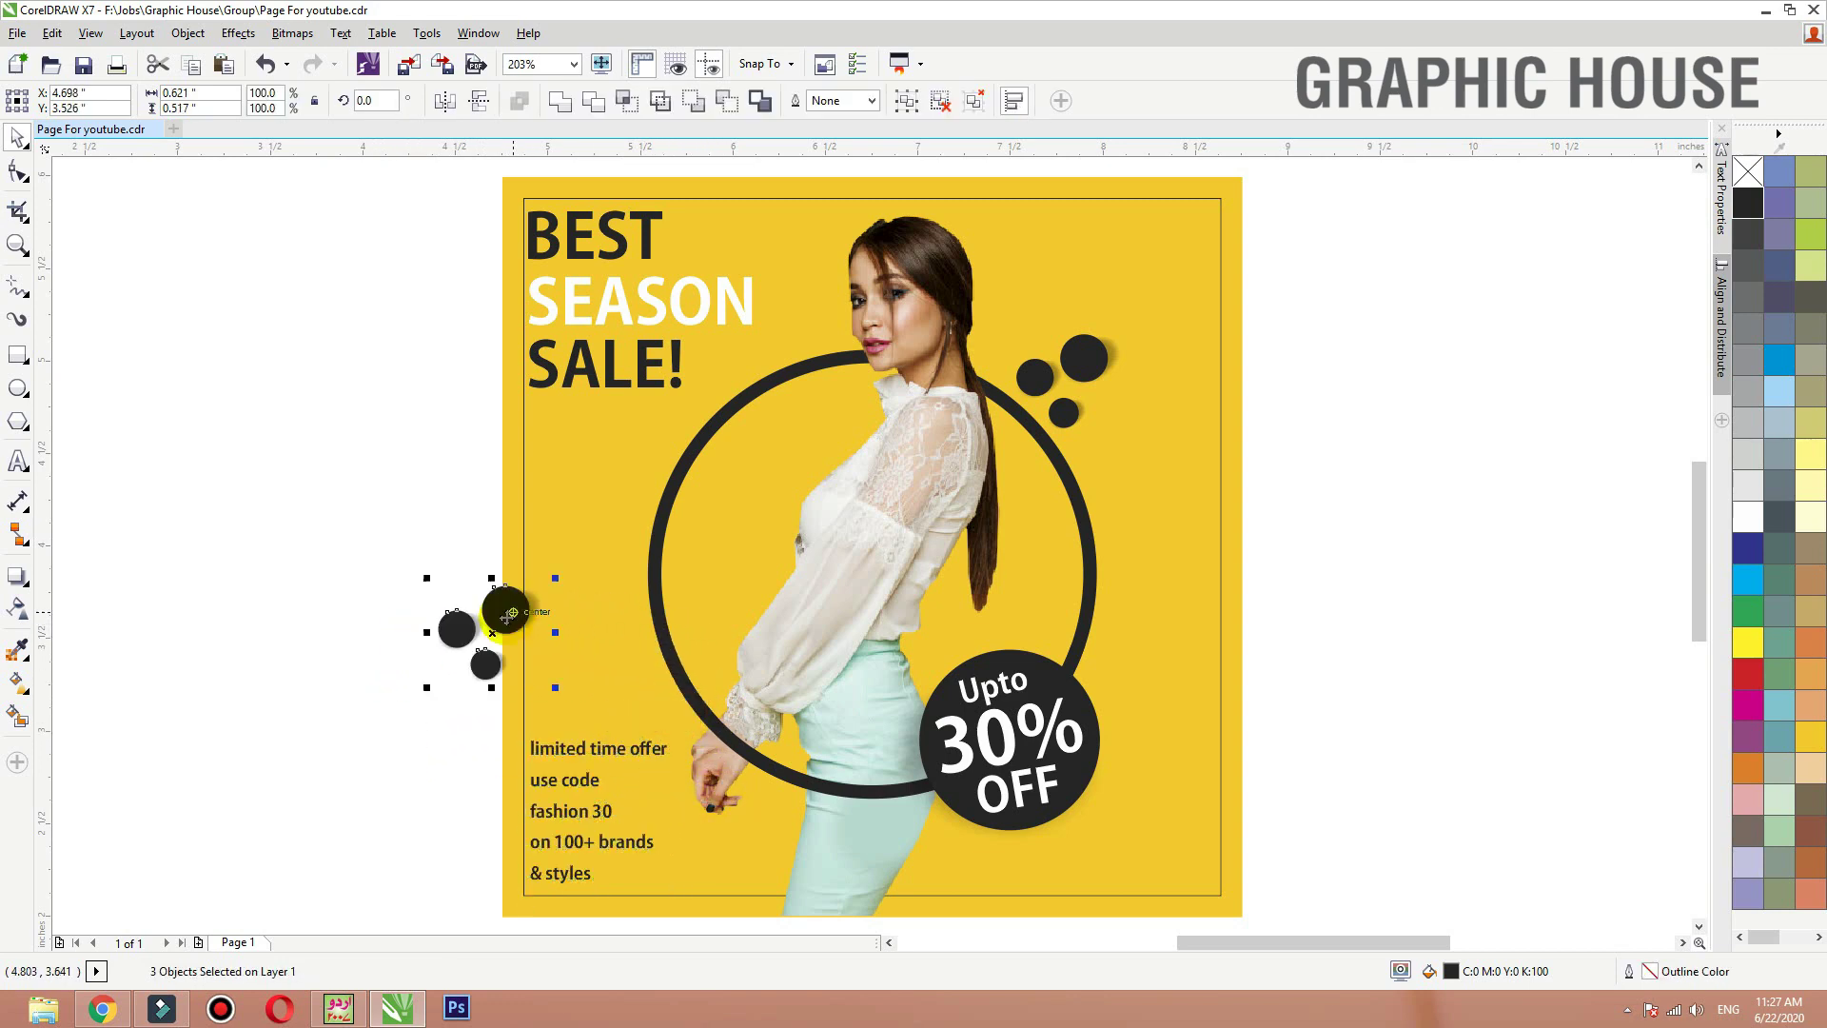
pyautogui.click(391, 624)
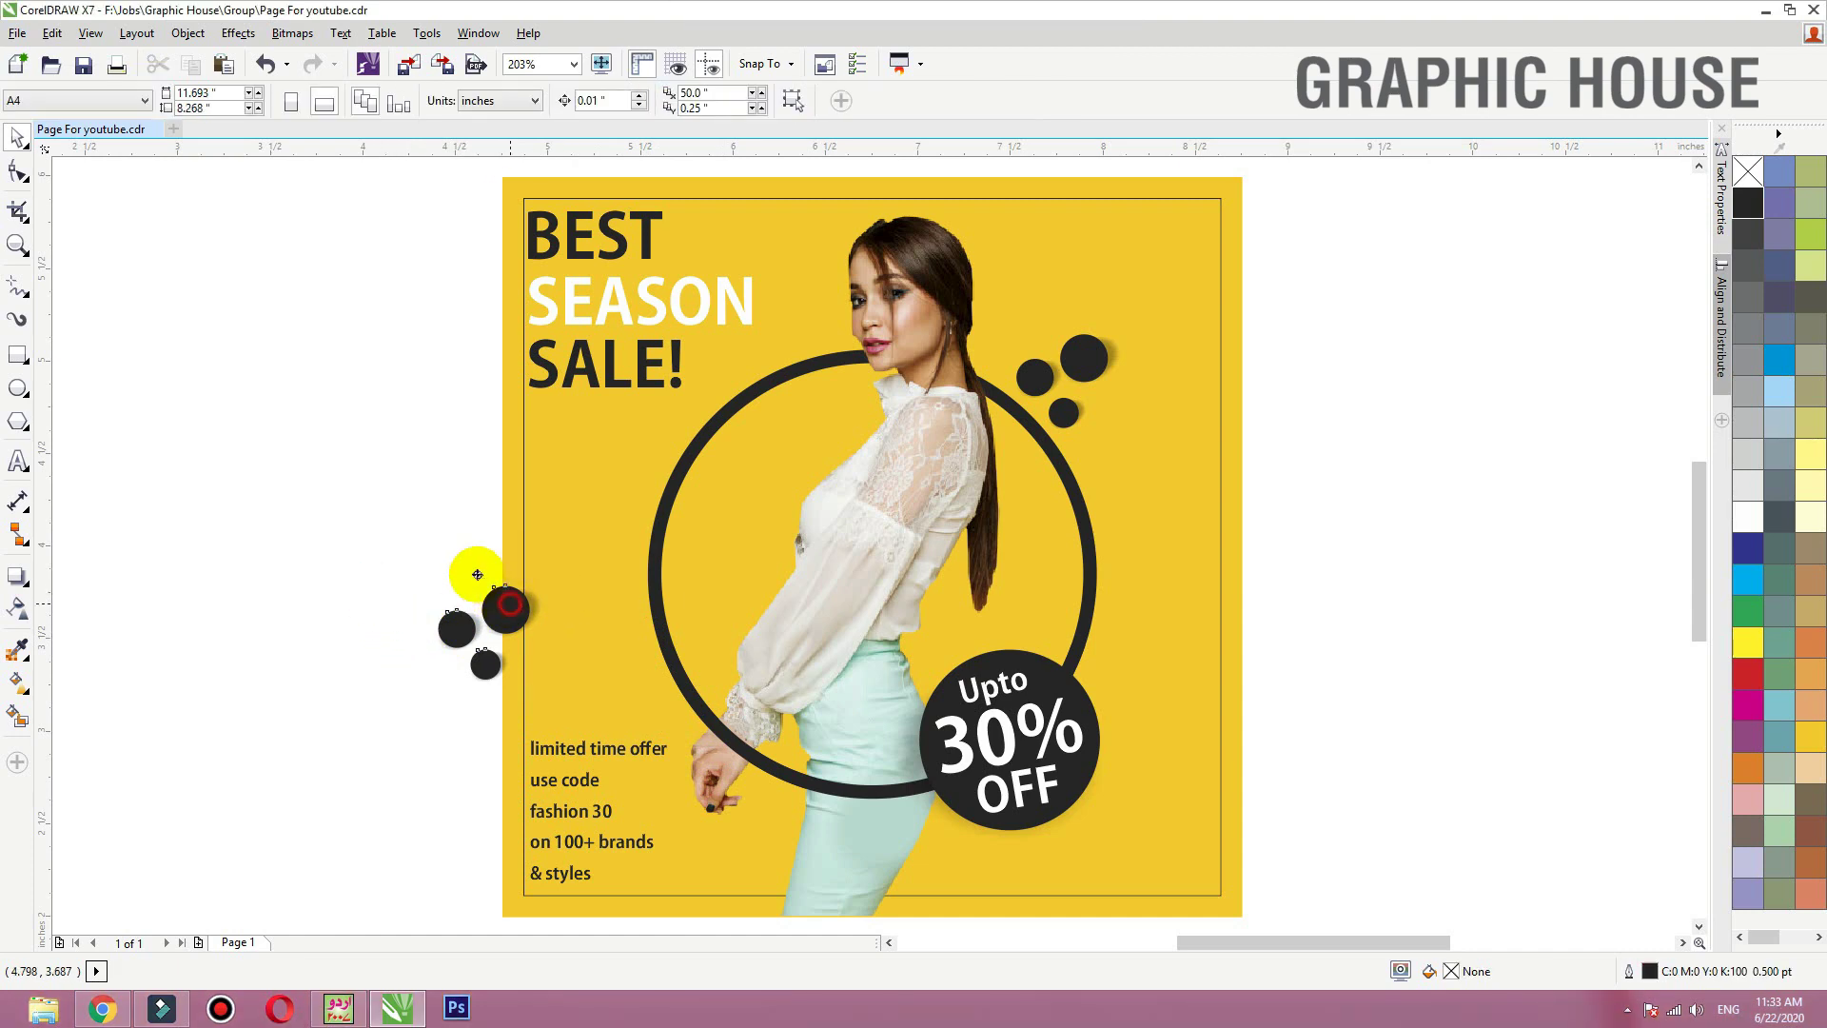
pyautogui.moveTo(510, 605)
pyautogui.mouseDown()
pyautogui.moveTo(474, 555)
pyautogui.moveTo(857, 792)
pyautogui.moveTo(956, 794)
pyautogui.mouseUp()
pyautogui.click(320, 510)
pyautogui.press('F3')
pyautogui.press('F2')
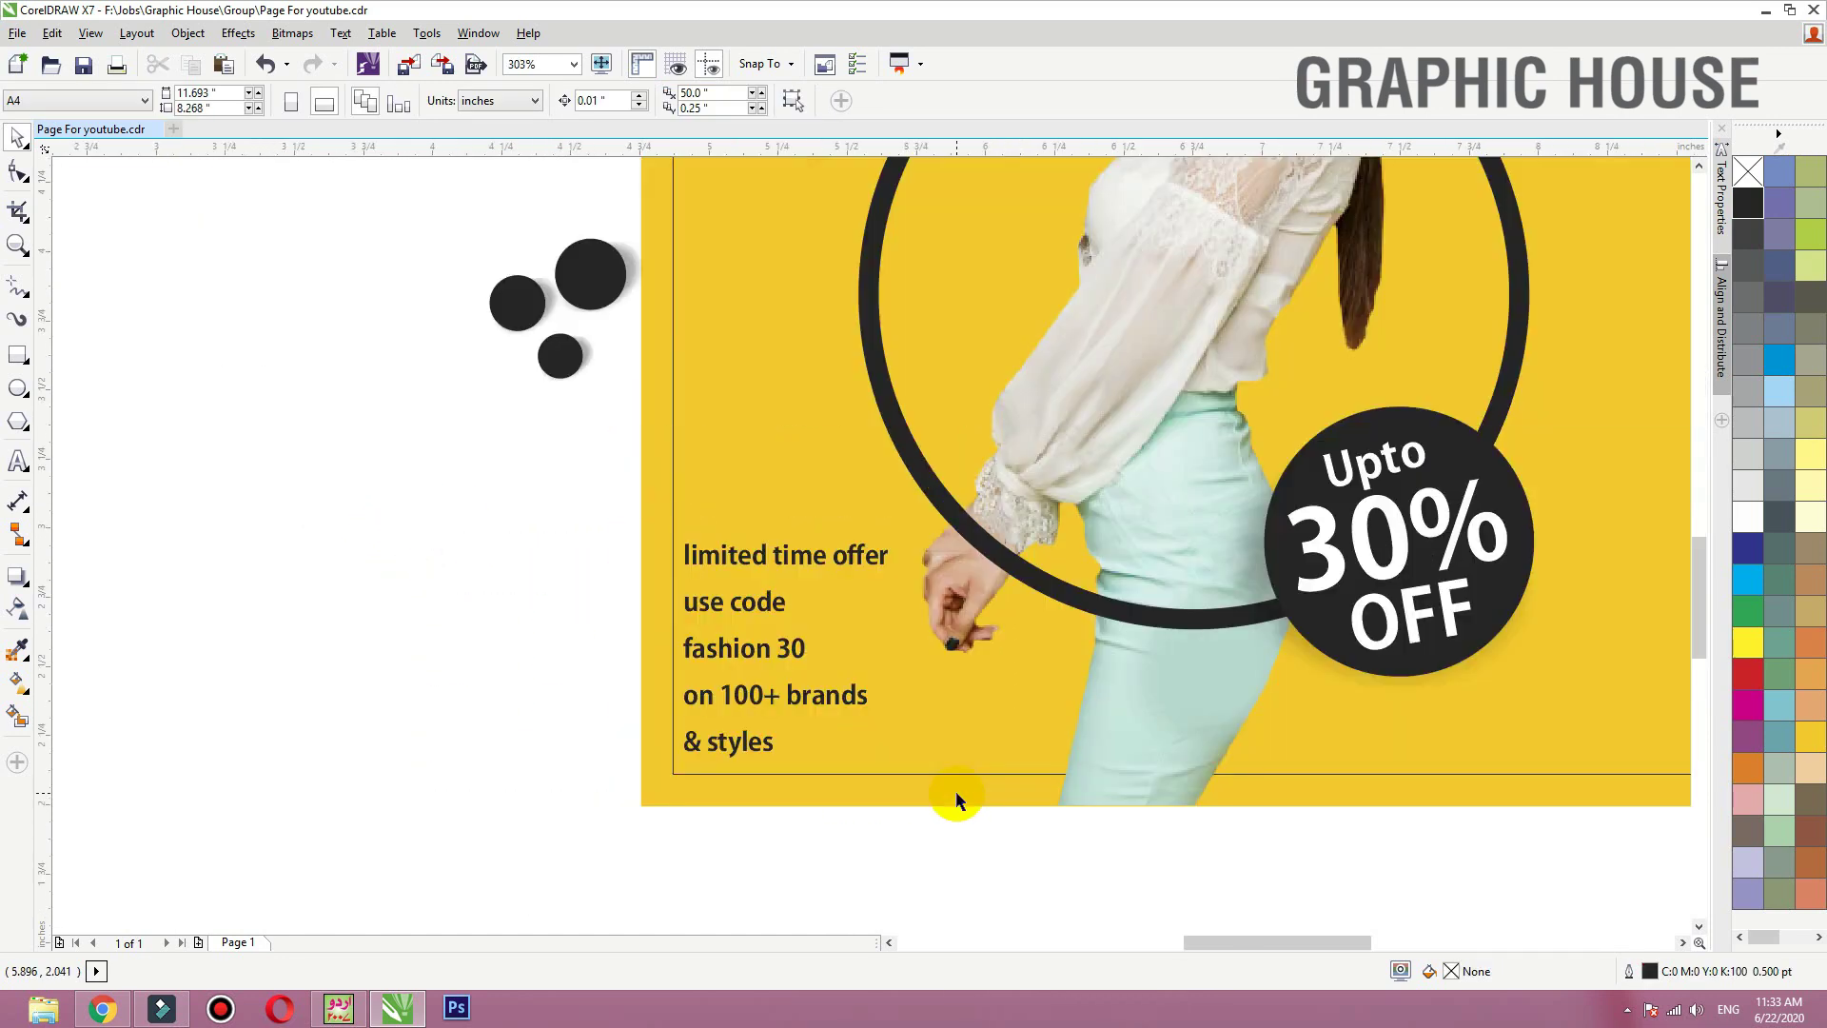
# Step: Move the offer text lines off the poster onto the blank area and change them to Title Case
pyautogui.moveTo(845, 557); pyautogui.dragTo(538, 567)
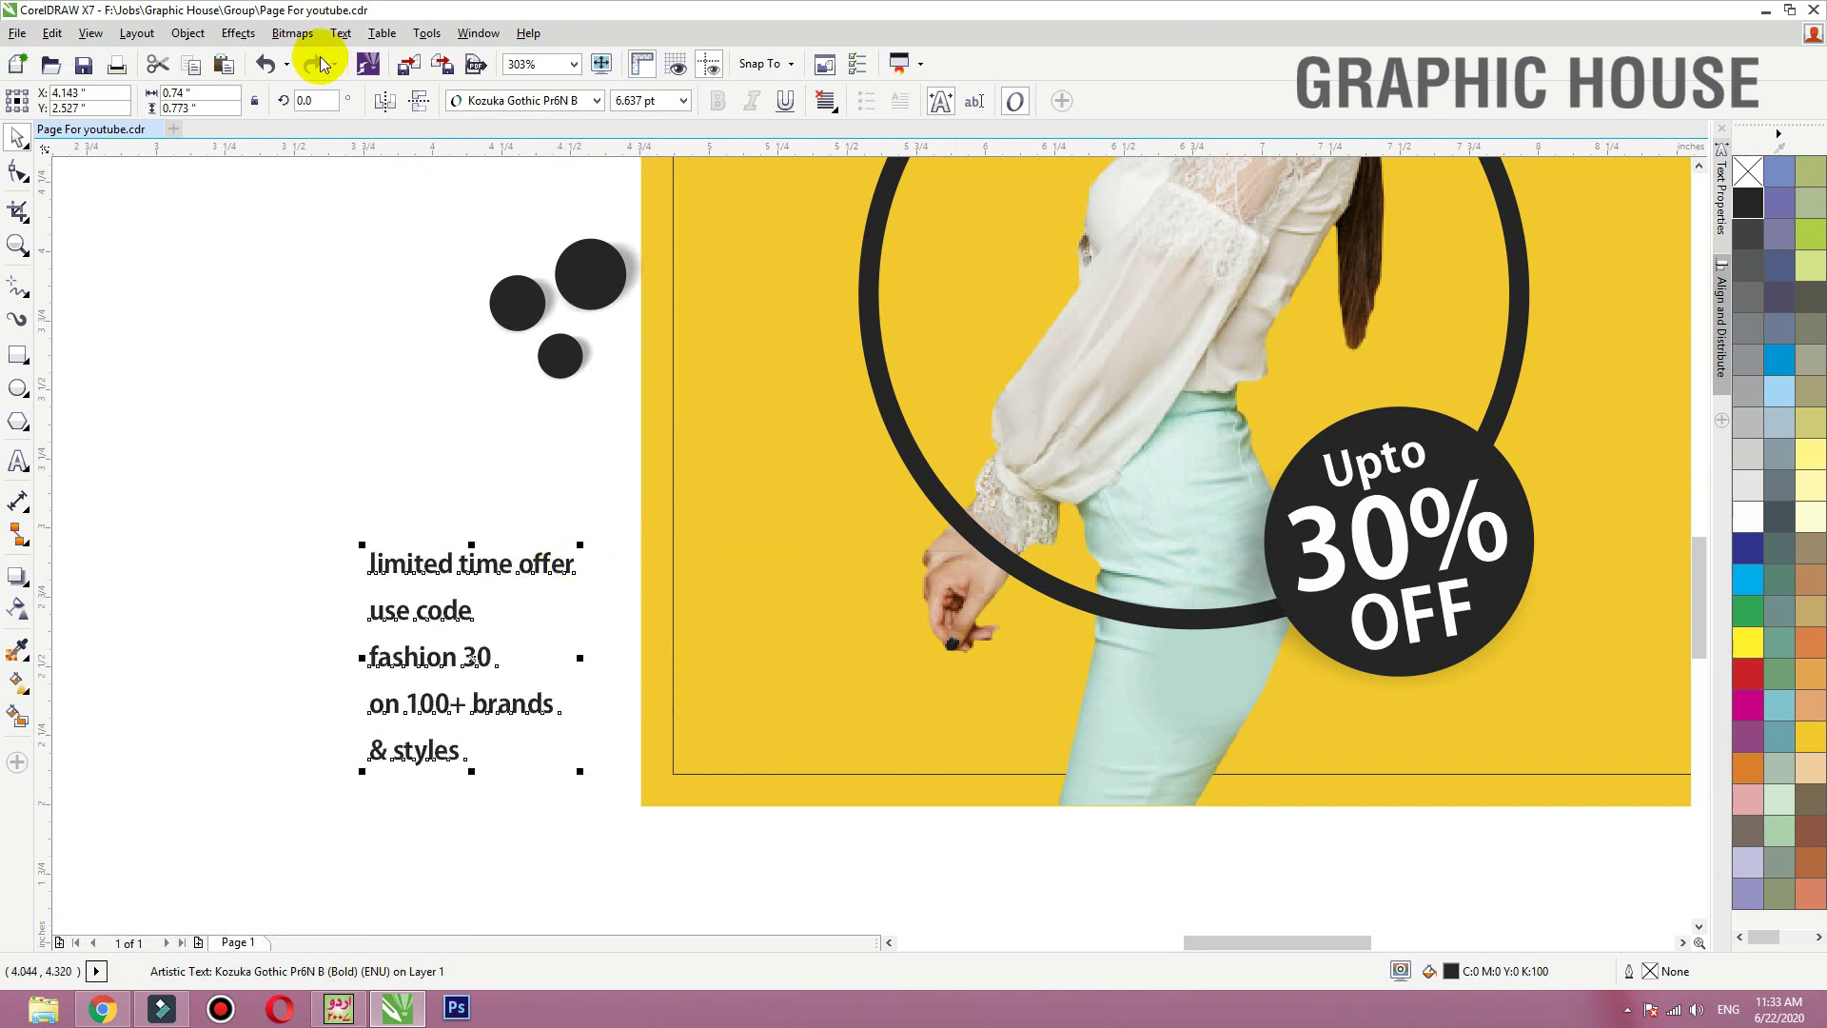
pyautogui.click(340, 33)
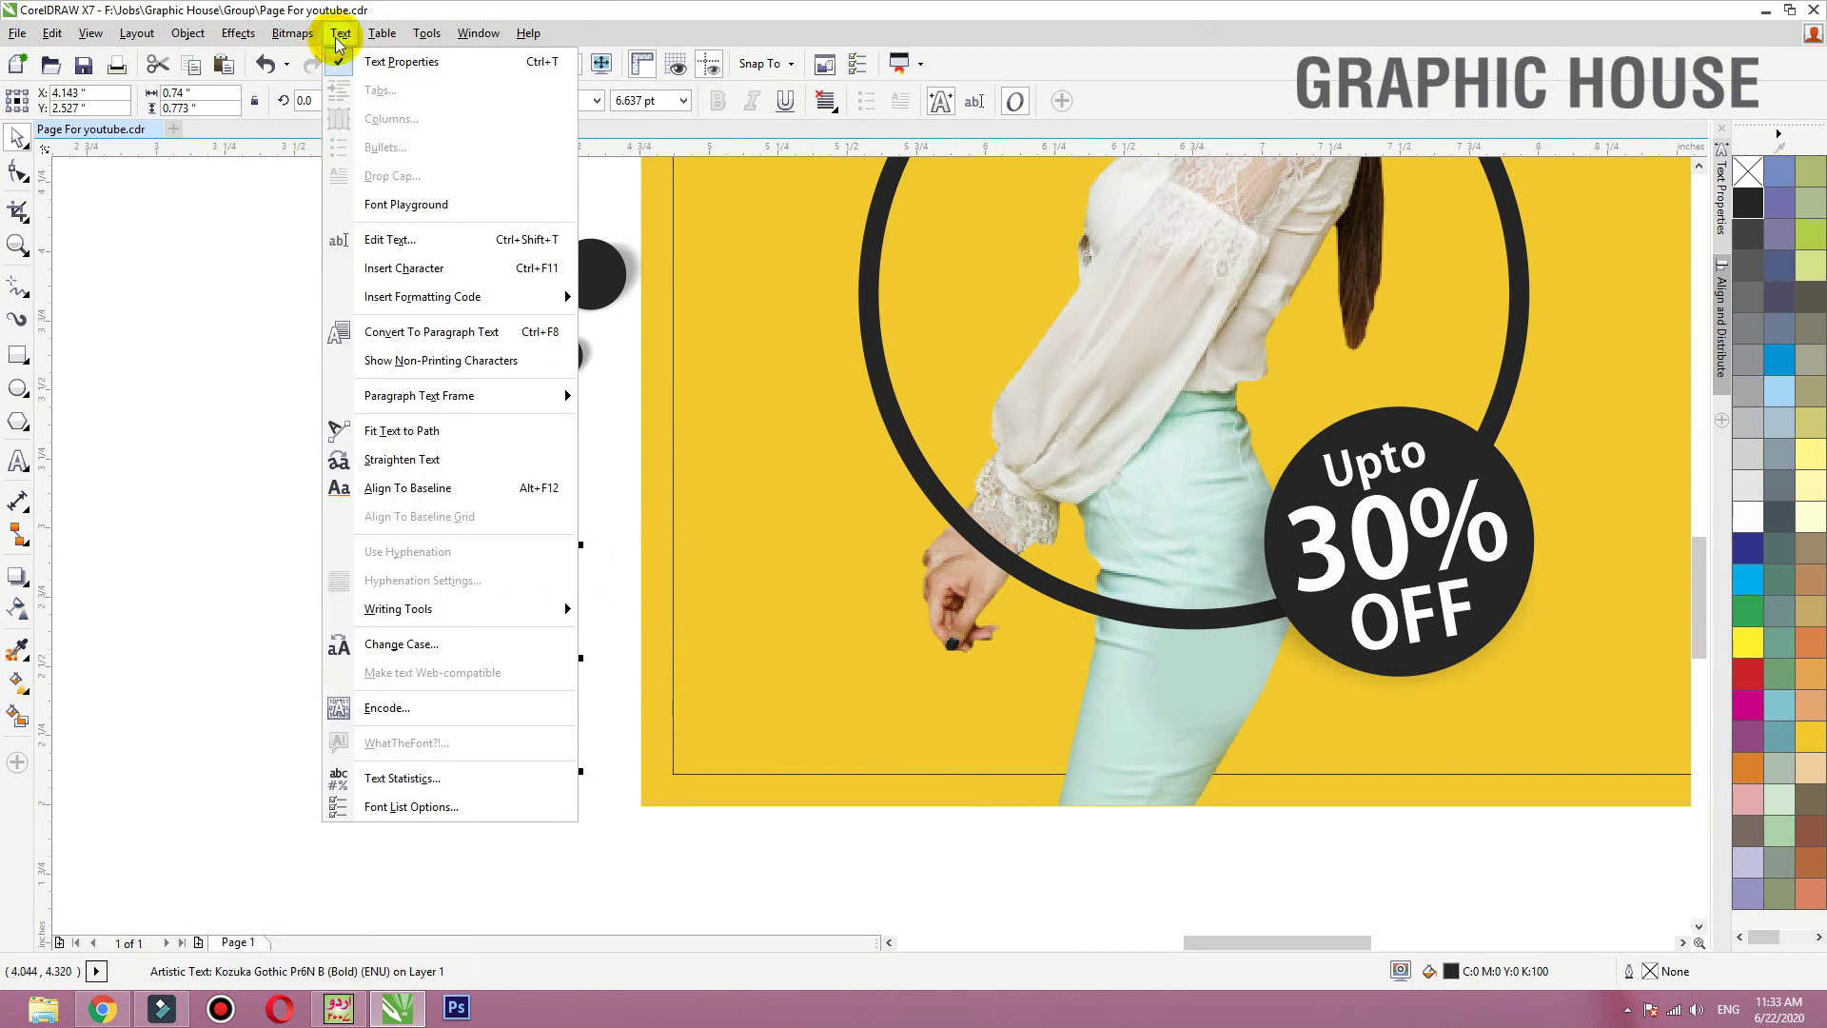
pyautogui.click(359, 641)
pyautogui.click(819, 560)
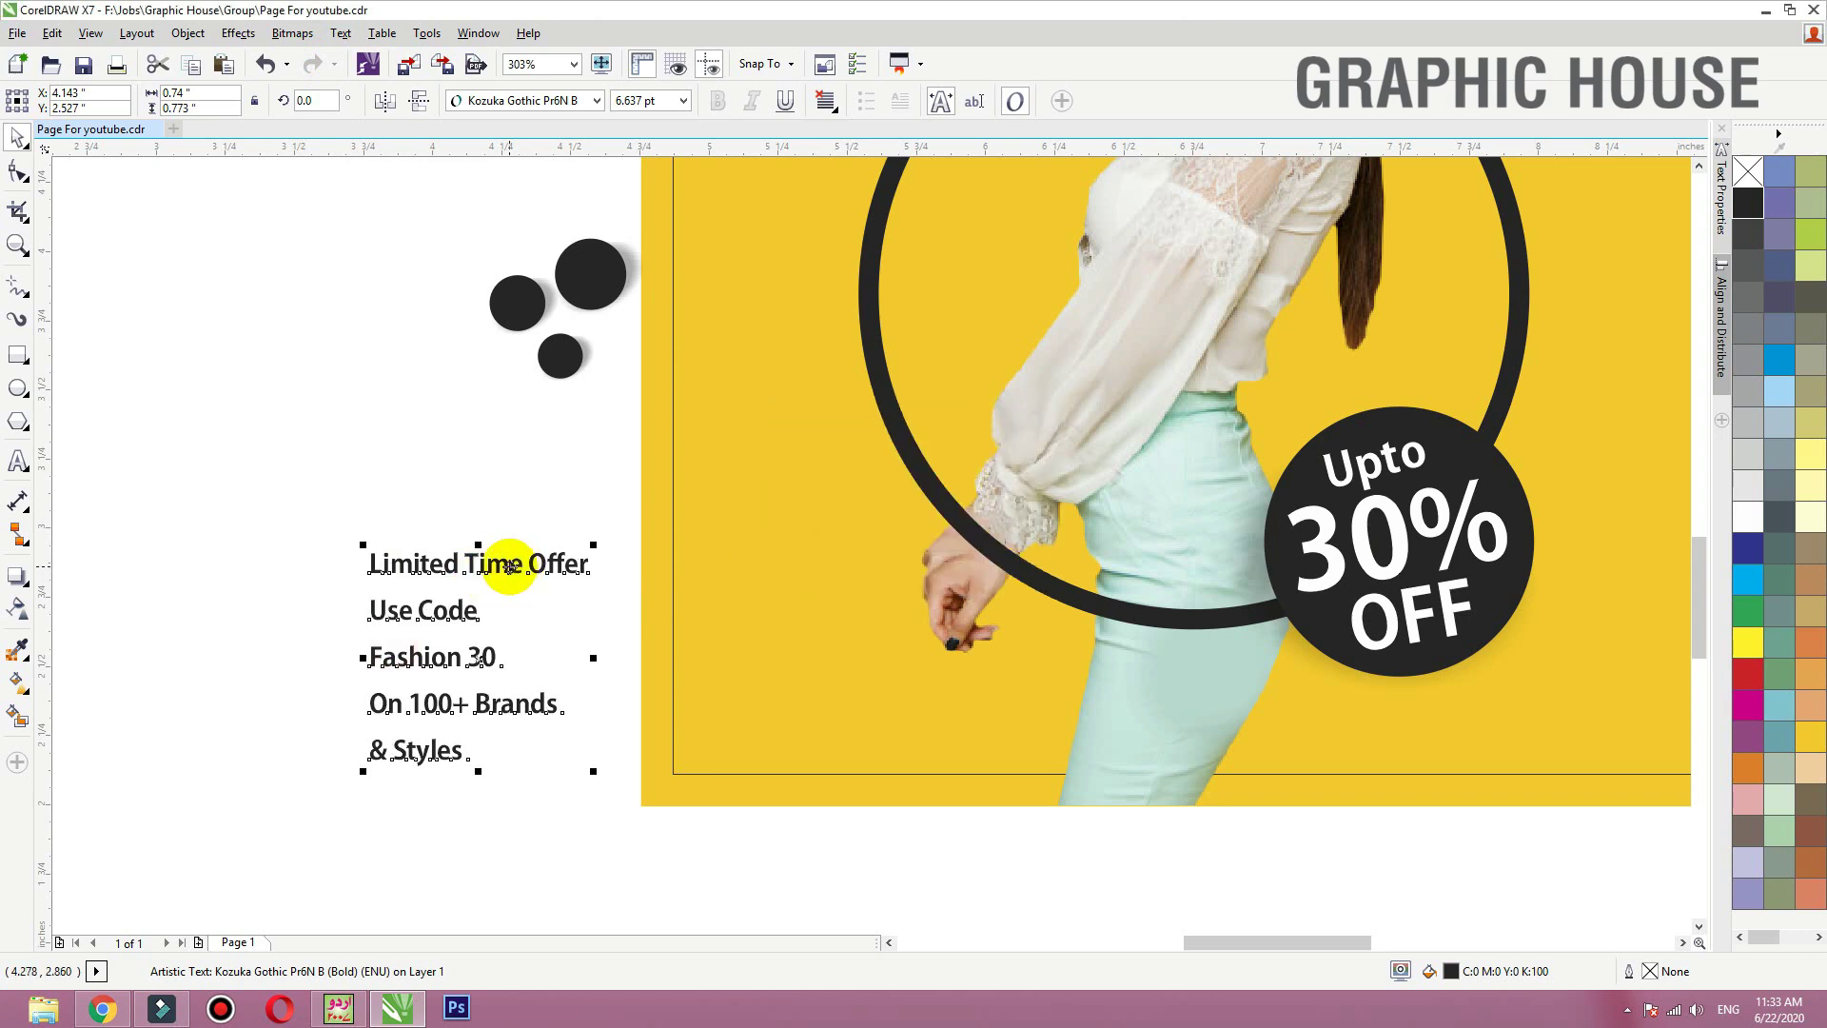
# Step: Center "Use Code" closely above "Fashion 30" and place "Limited Time Offer" on the poster's lower-left area
pyautogui.moveTo(505, 566); pyautogui.dragTo(521, 544)
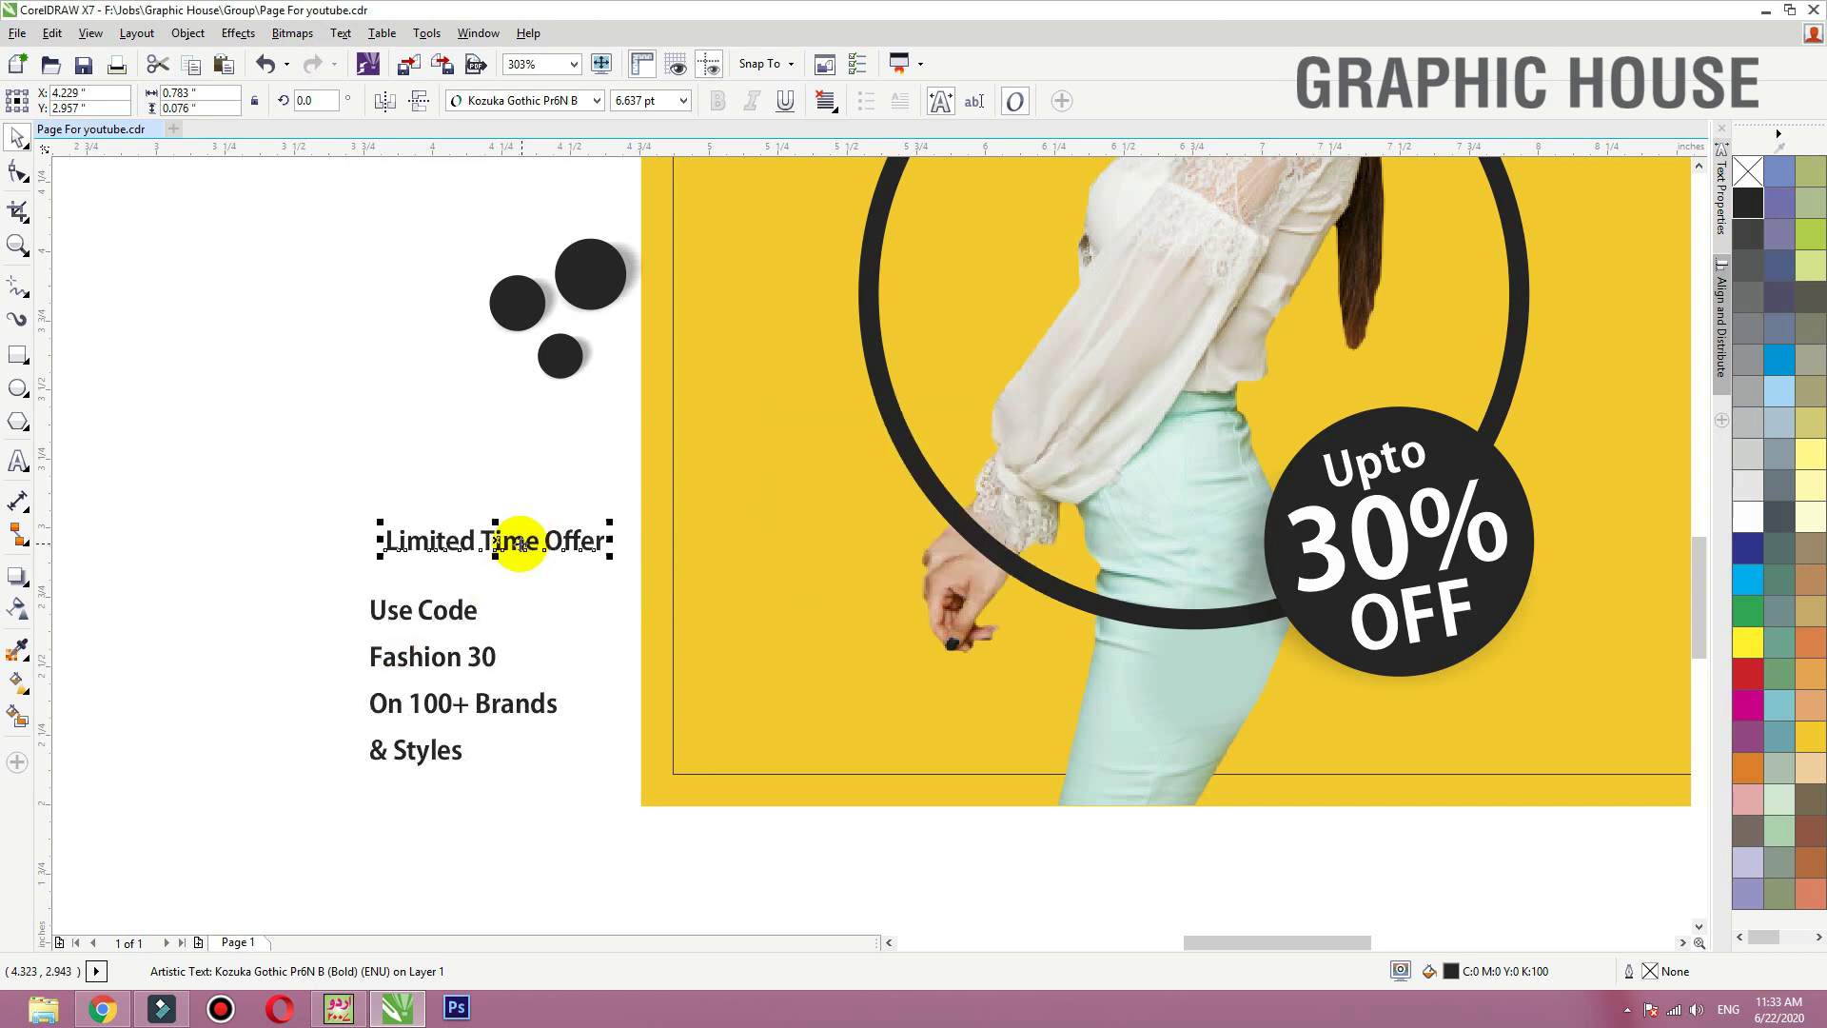
pyautogui.keyDown('shift'); pyautogui.click(461, 621); pyautogui.keyUp('shift')
pyautogui.press('c')
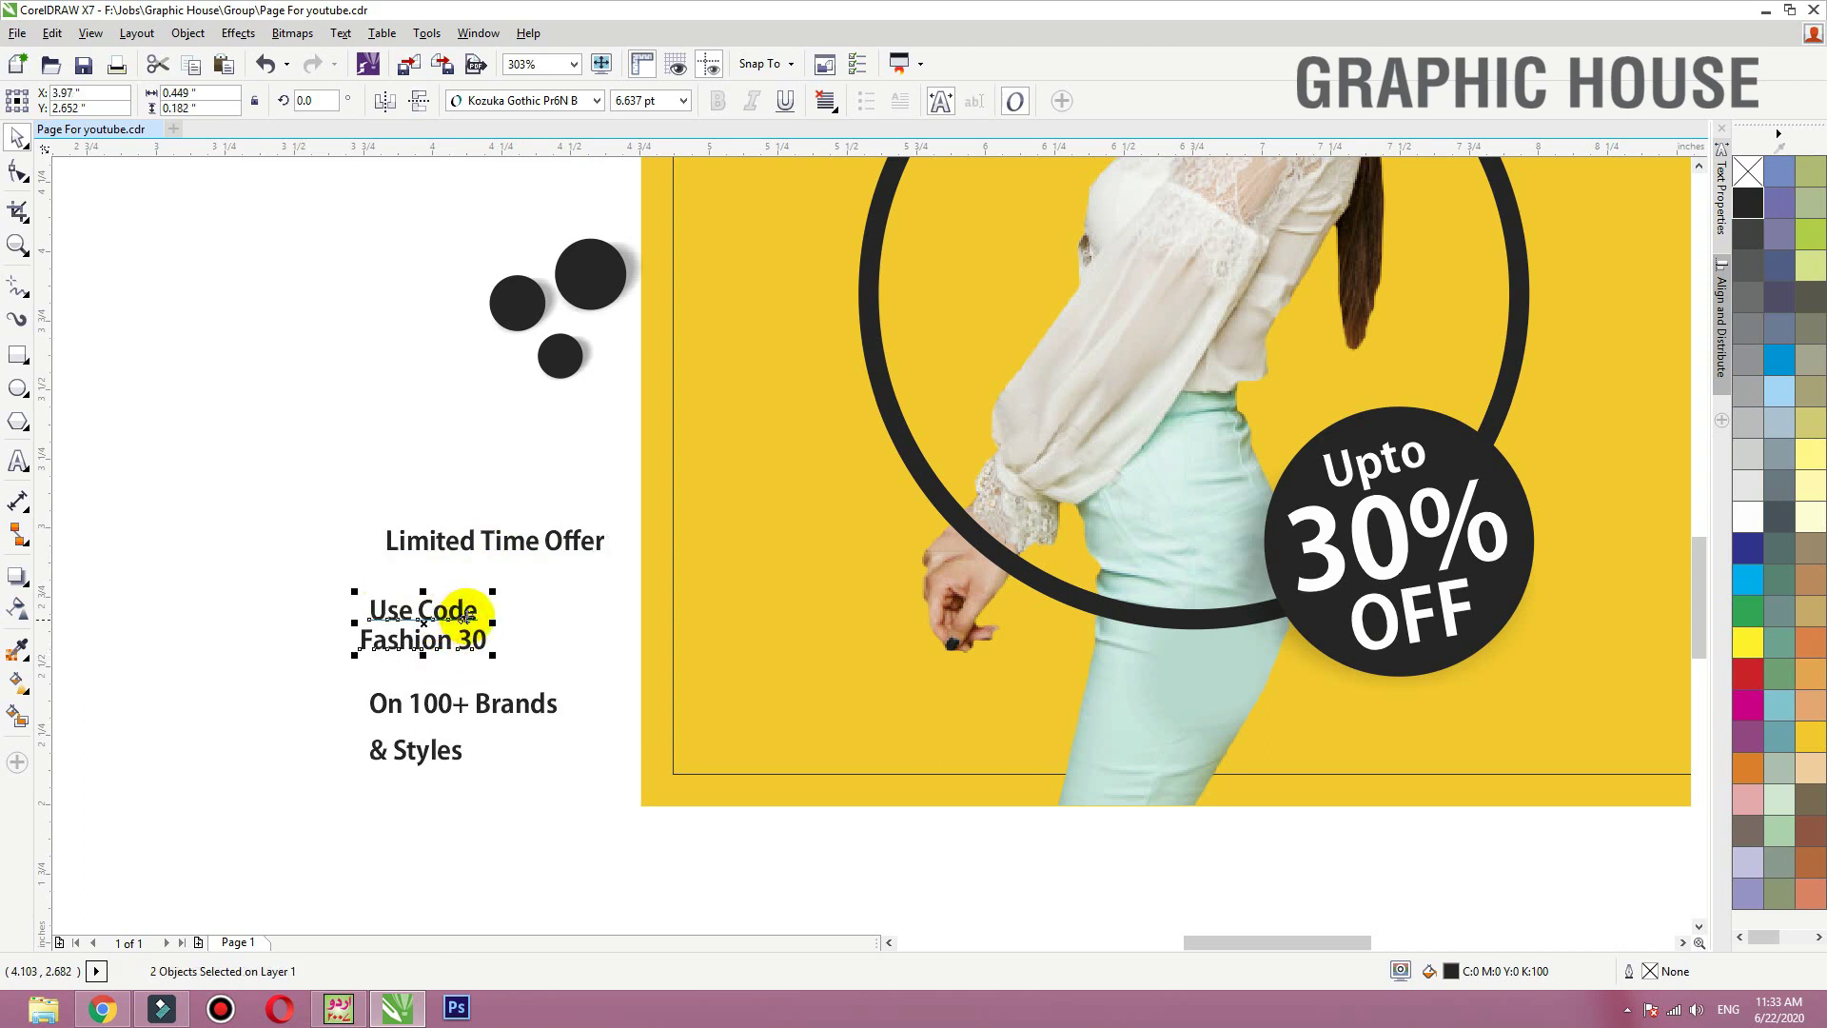
pyautogui.moveTo(470, 620); pyautogui.dragTo(509, 608)
pyautogui.moveTo(507, 547); pyautogui.dragTo(810, 576)
pyautogui.click(330, 506)
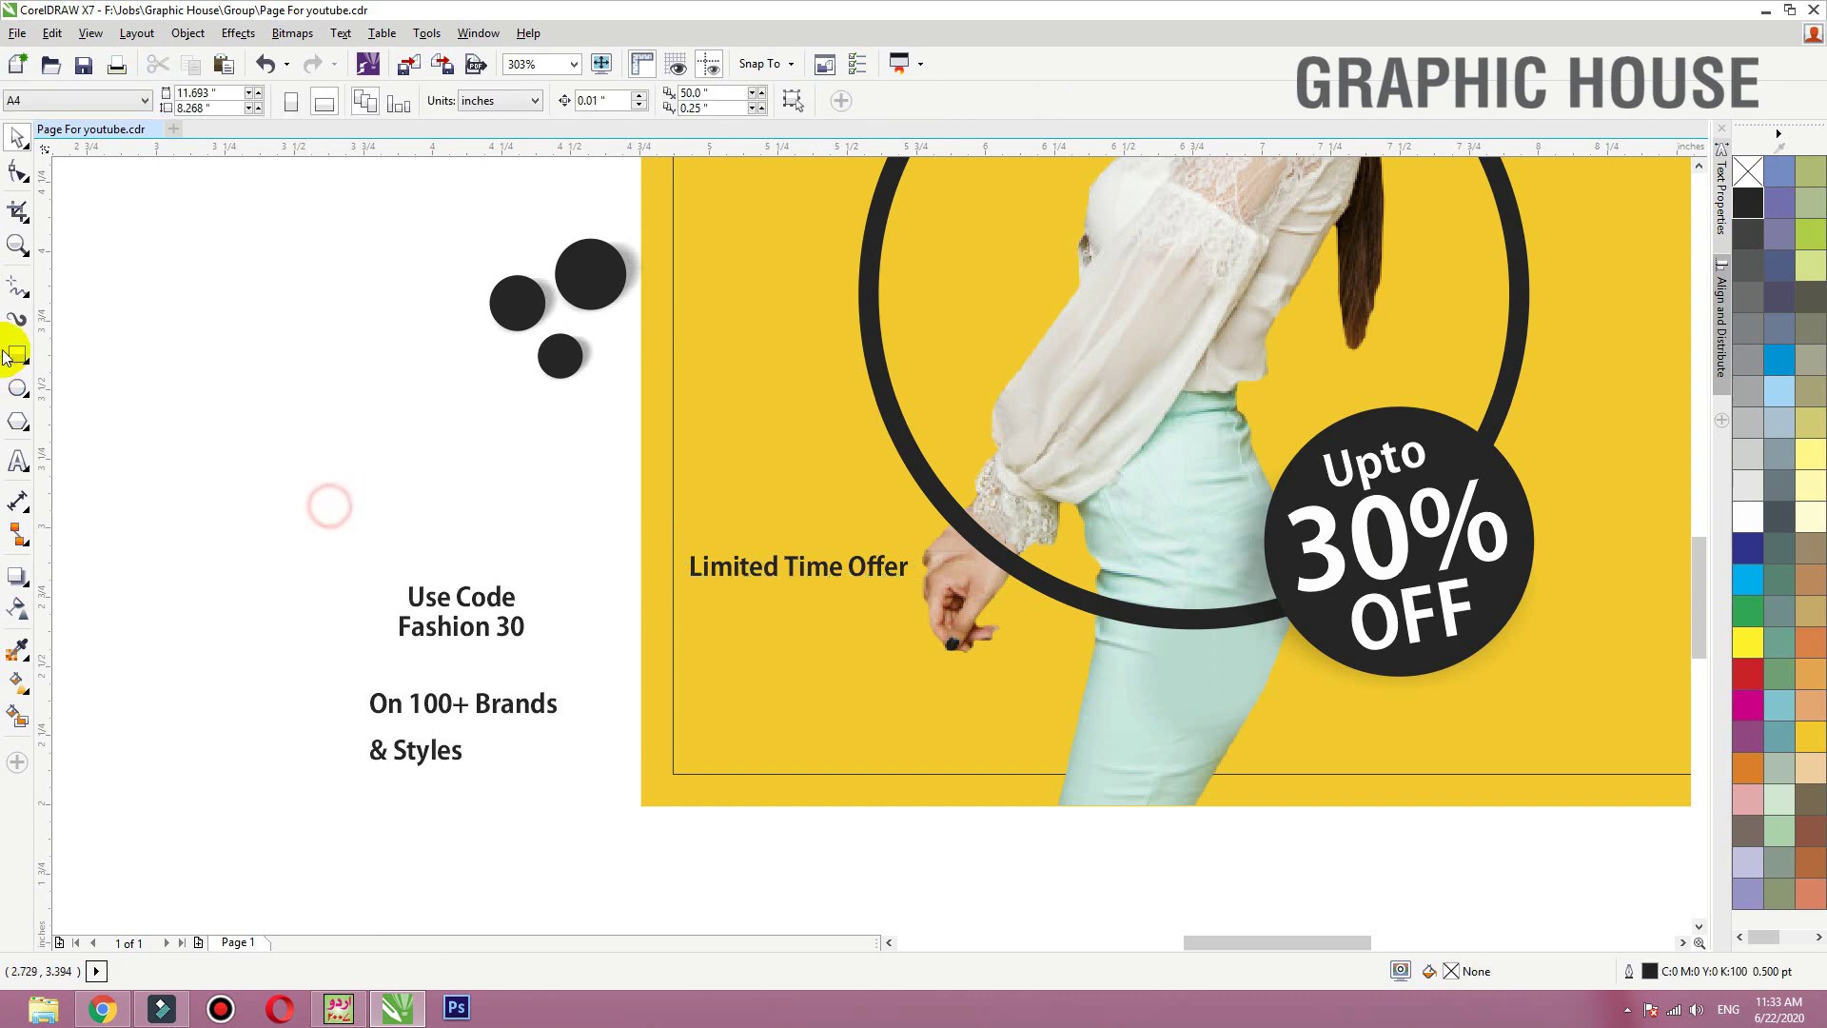
# Step: Draw a rectangle about 1.05 by 0.15 inches around "Limited Time Offer", filled black with no outline
pyautogui.click(16, 355)
pyautogui.moveTo(674, 550); pyautogui.dragTo(962, 590)
pyautogui.press('space')
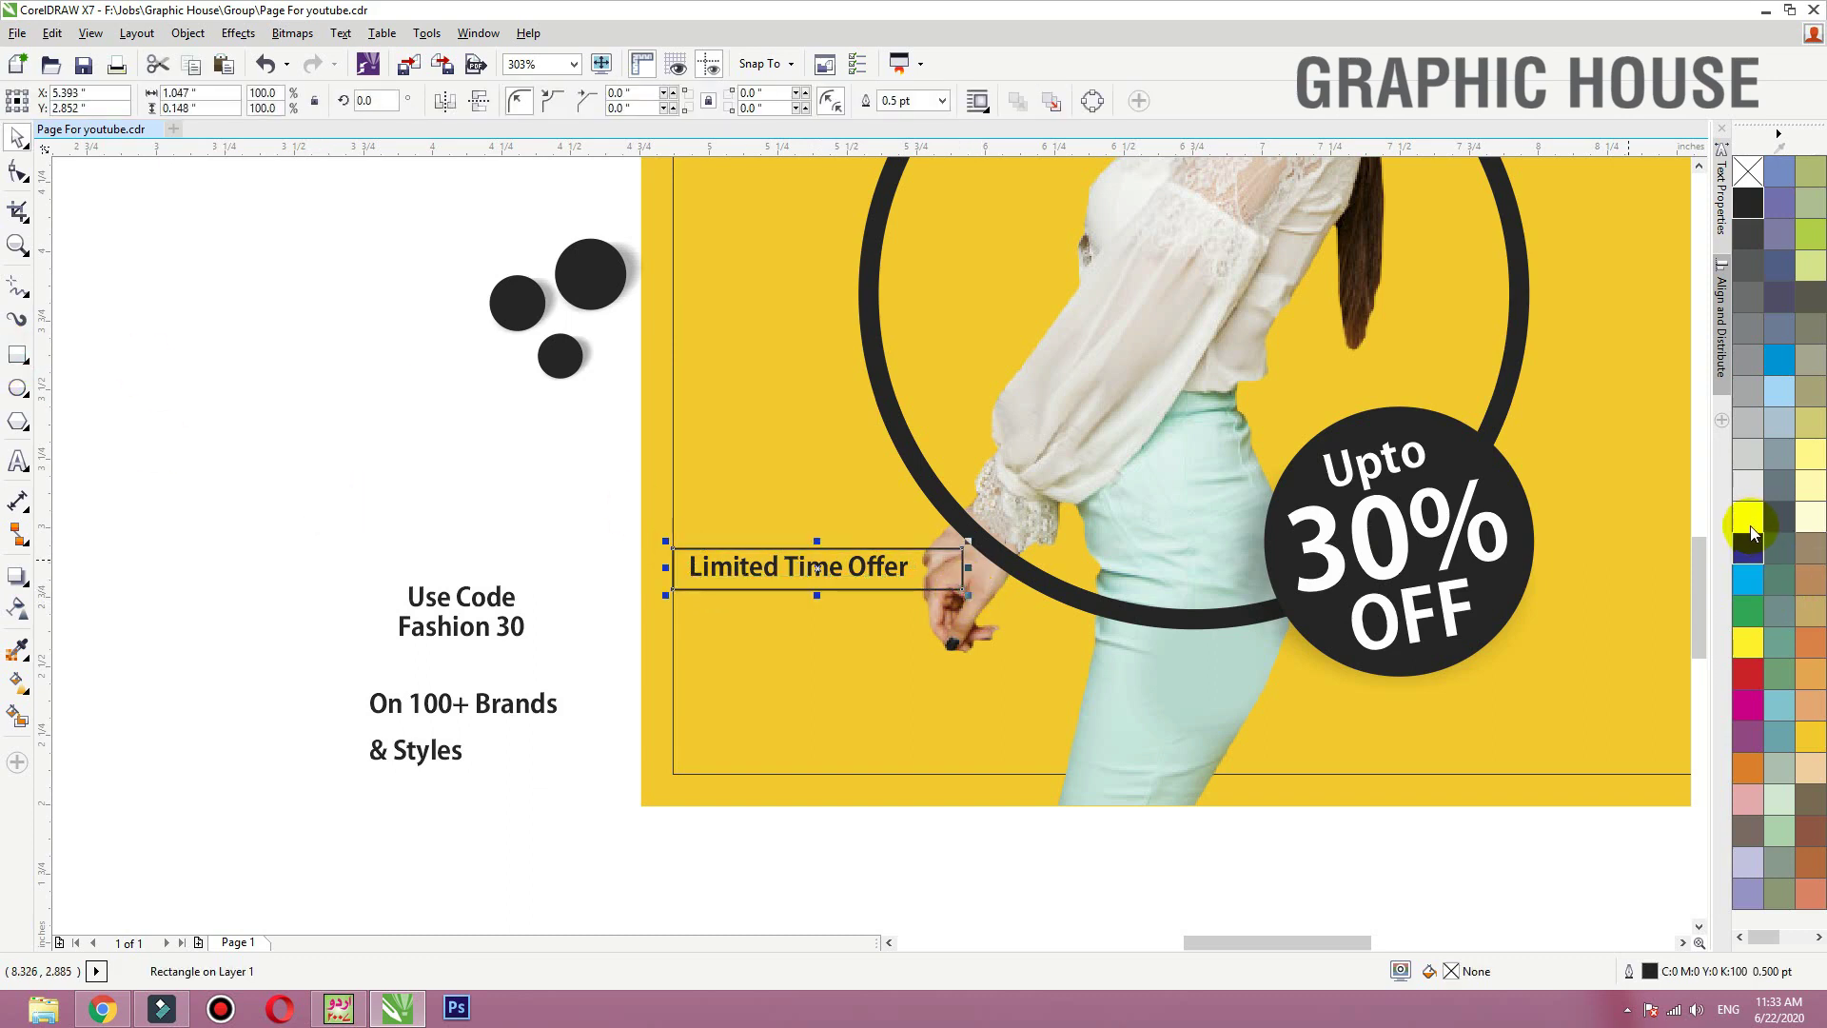
pyautogui.click(1749, 201)
pyautogui.rightClick(1750, 172)
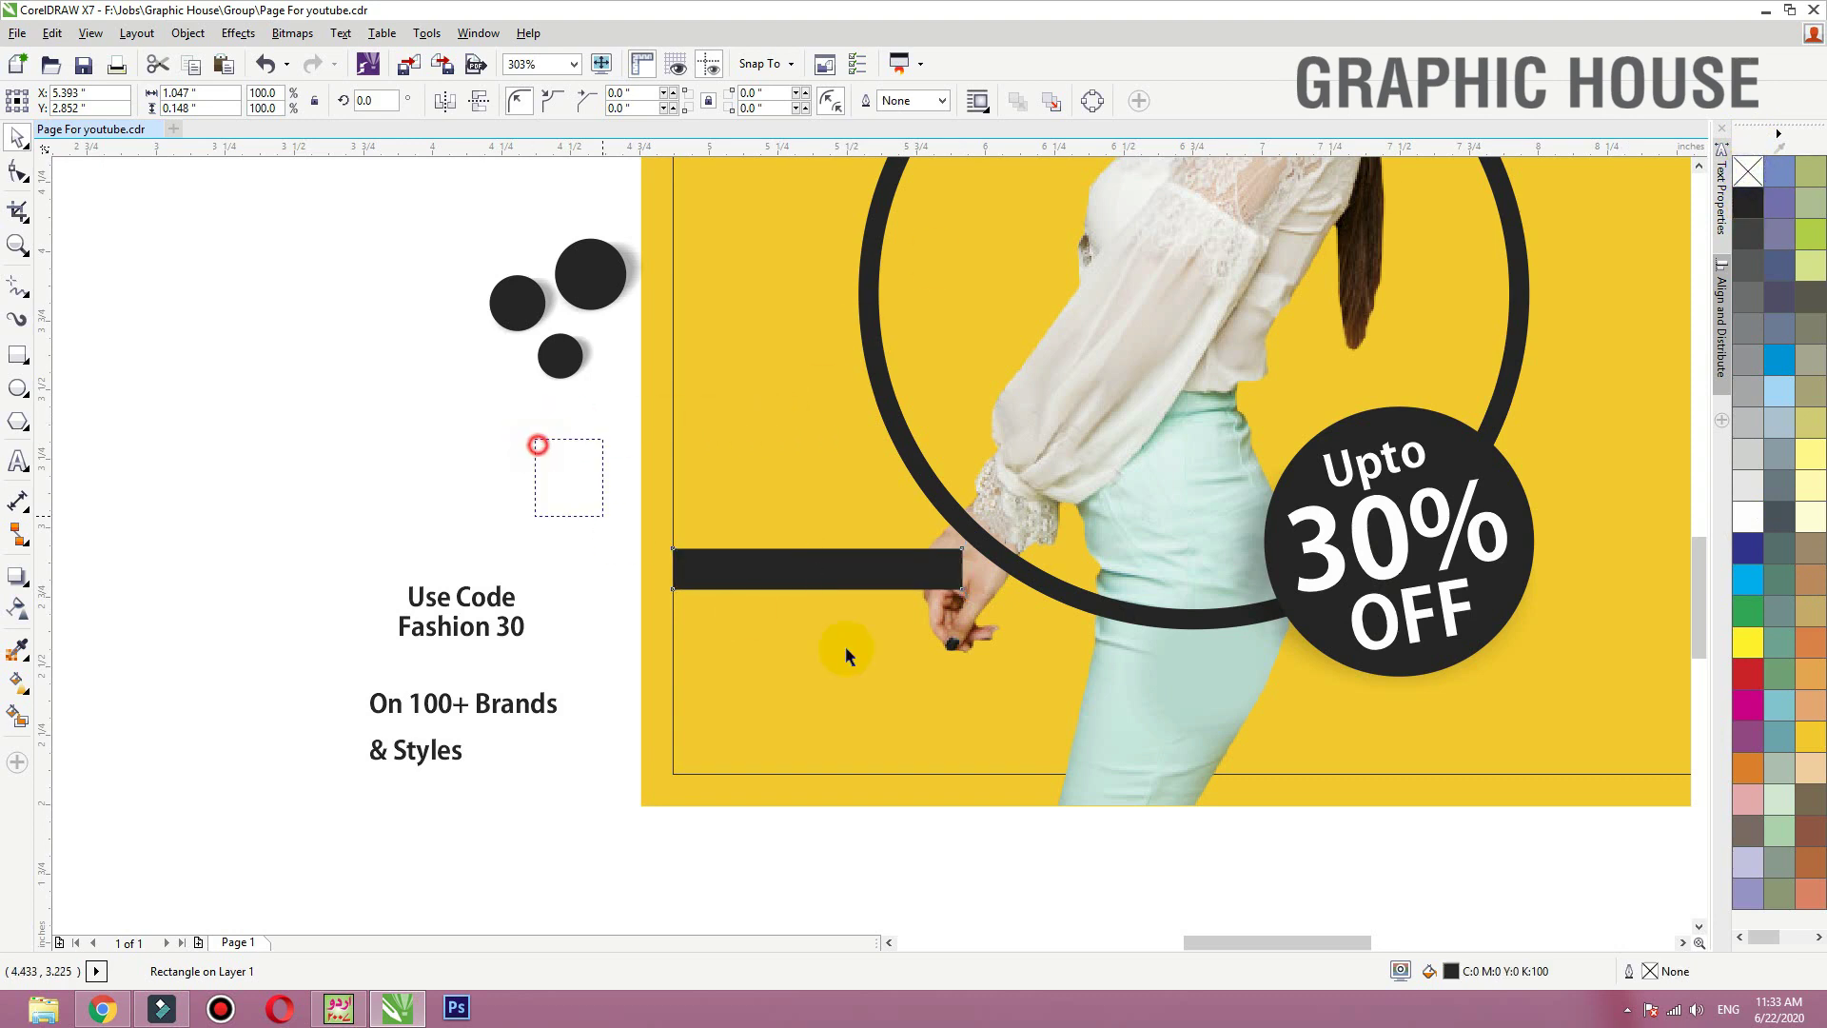
# Step: Fill the "Limited Time Offer" text with white and center it horizontally and vertically on the black bar
pyautogui.moveTo(845, 655); pyautogui.dragTo(966, 640)
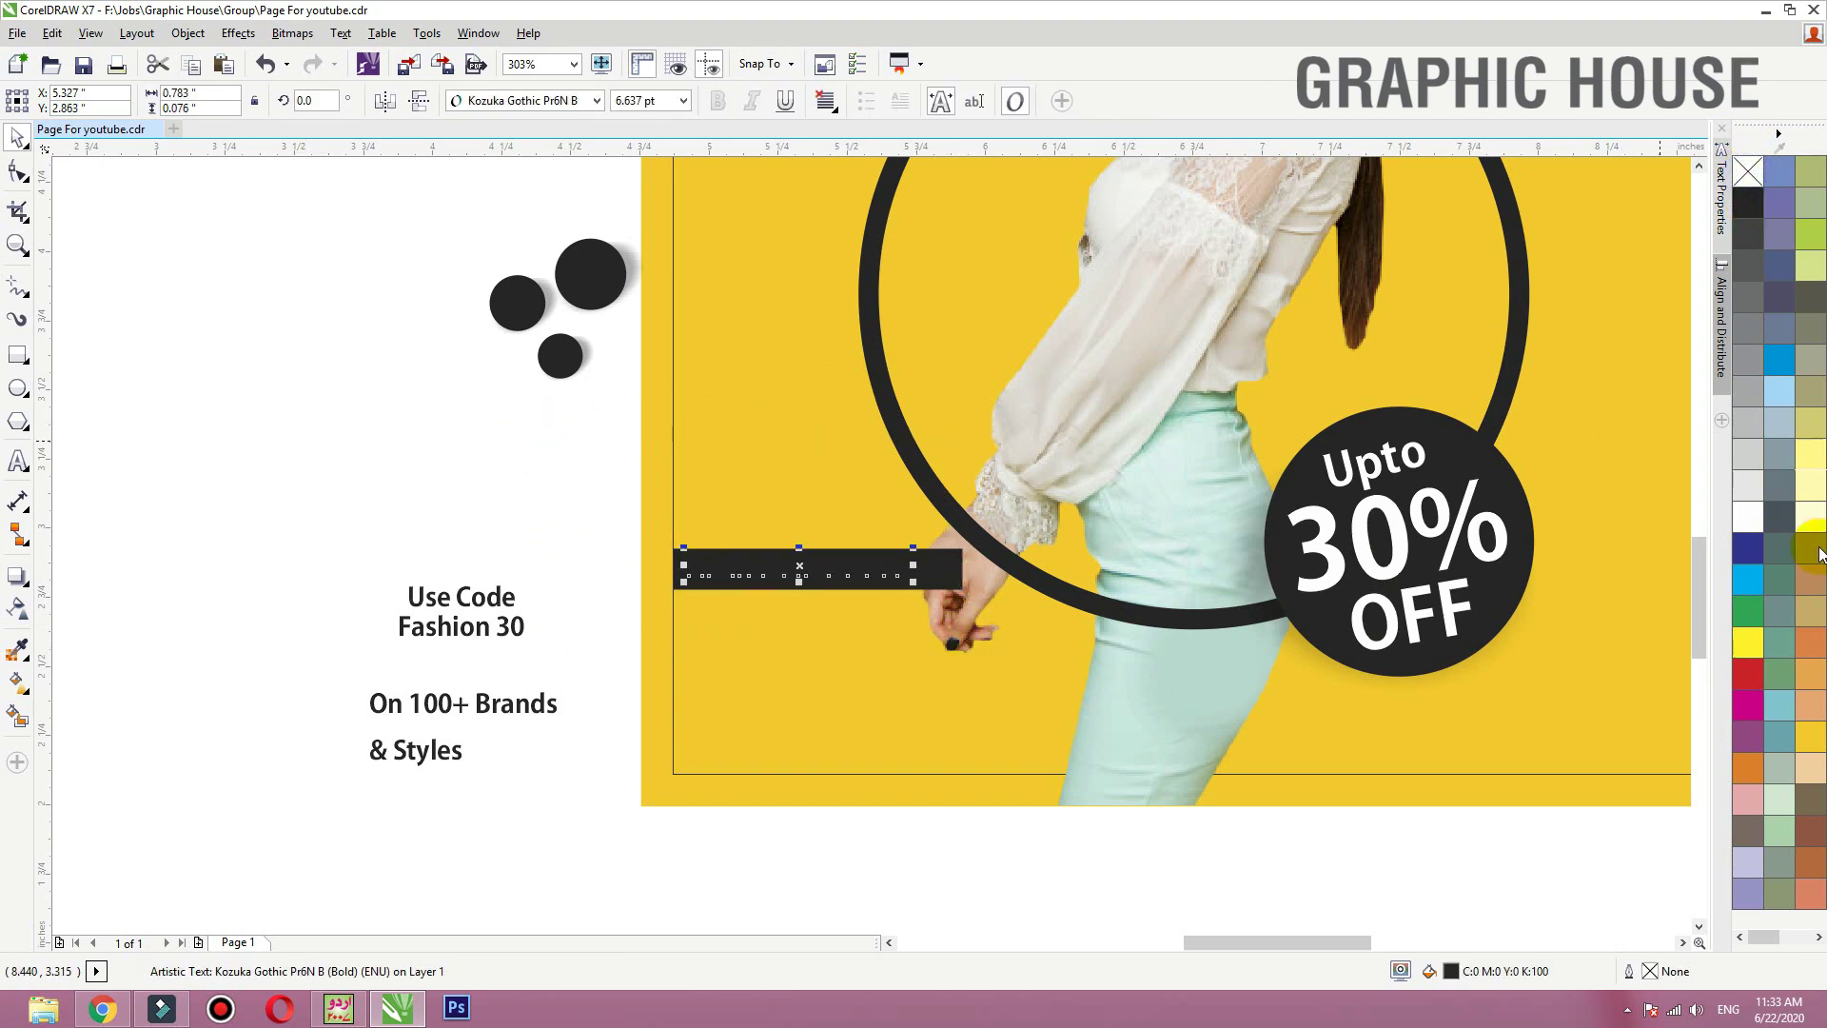
pyautogui.click(1746, 521)
pyautogui.keyDown('shift'); pyautogui.click(922, 569); pyautogui.keyUp('shift')
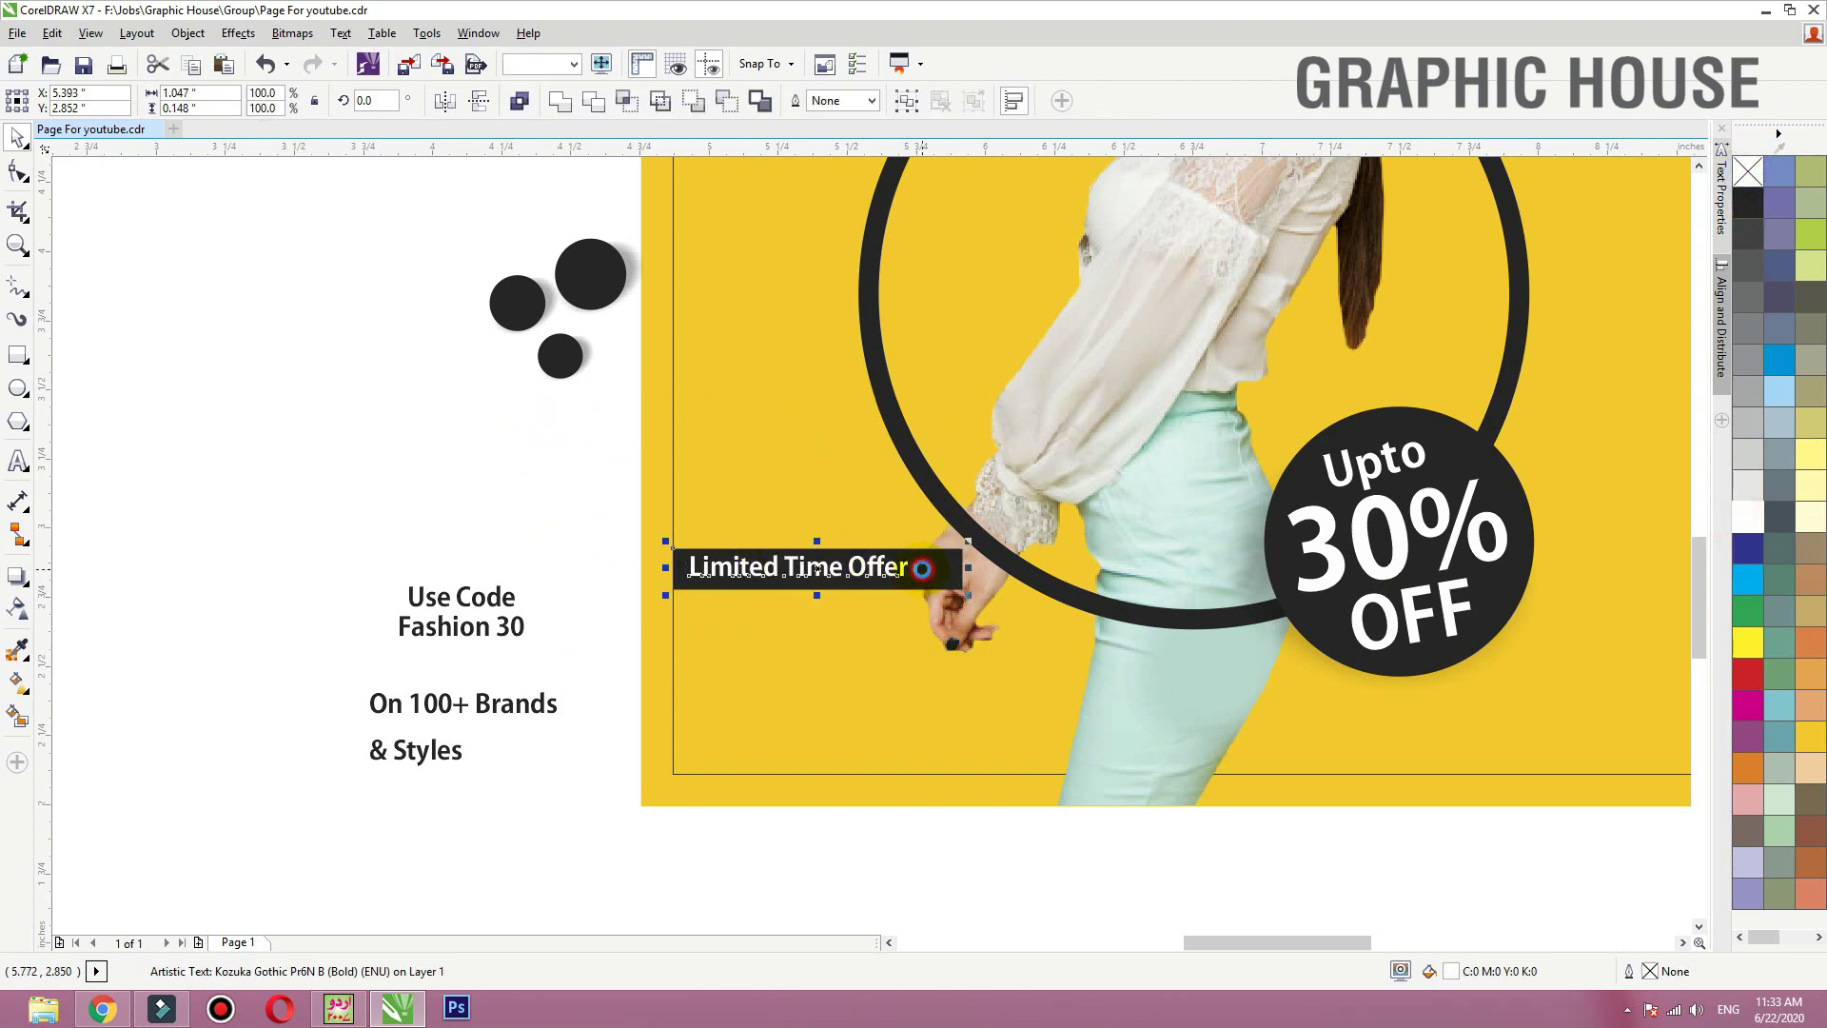
pyautogui.press('c')
pyautogui.press('e')
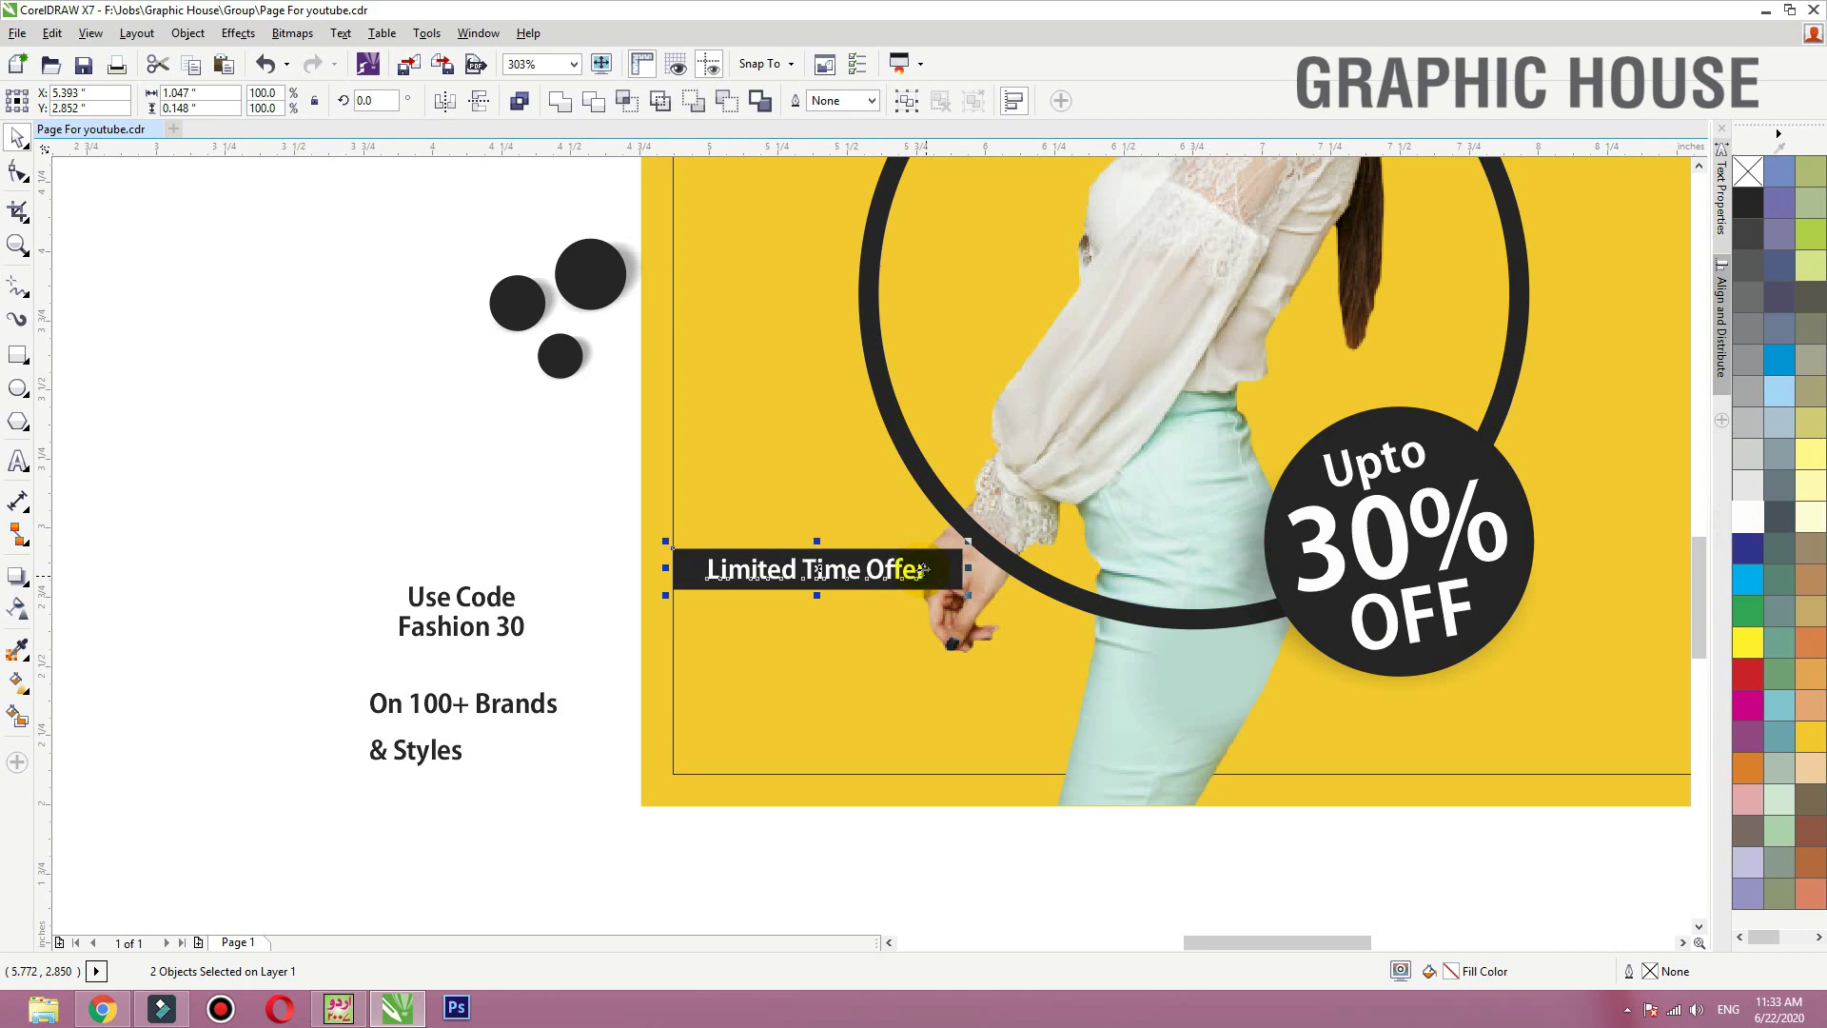
# Step: Place the "Use Code" and "Fashion 30" lines below the black bar, with "On 100+ Brands" and "& Styles" near the frame's bottom
pyautogui.click(510, 624)
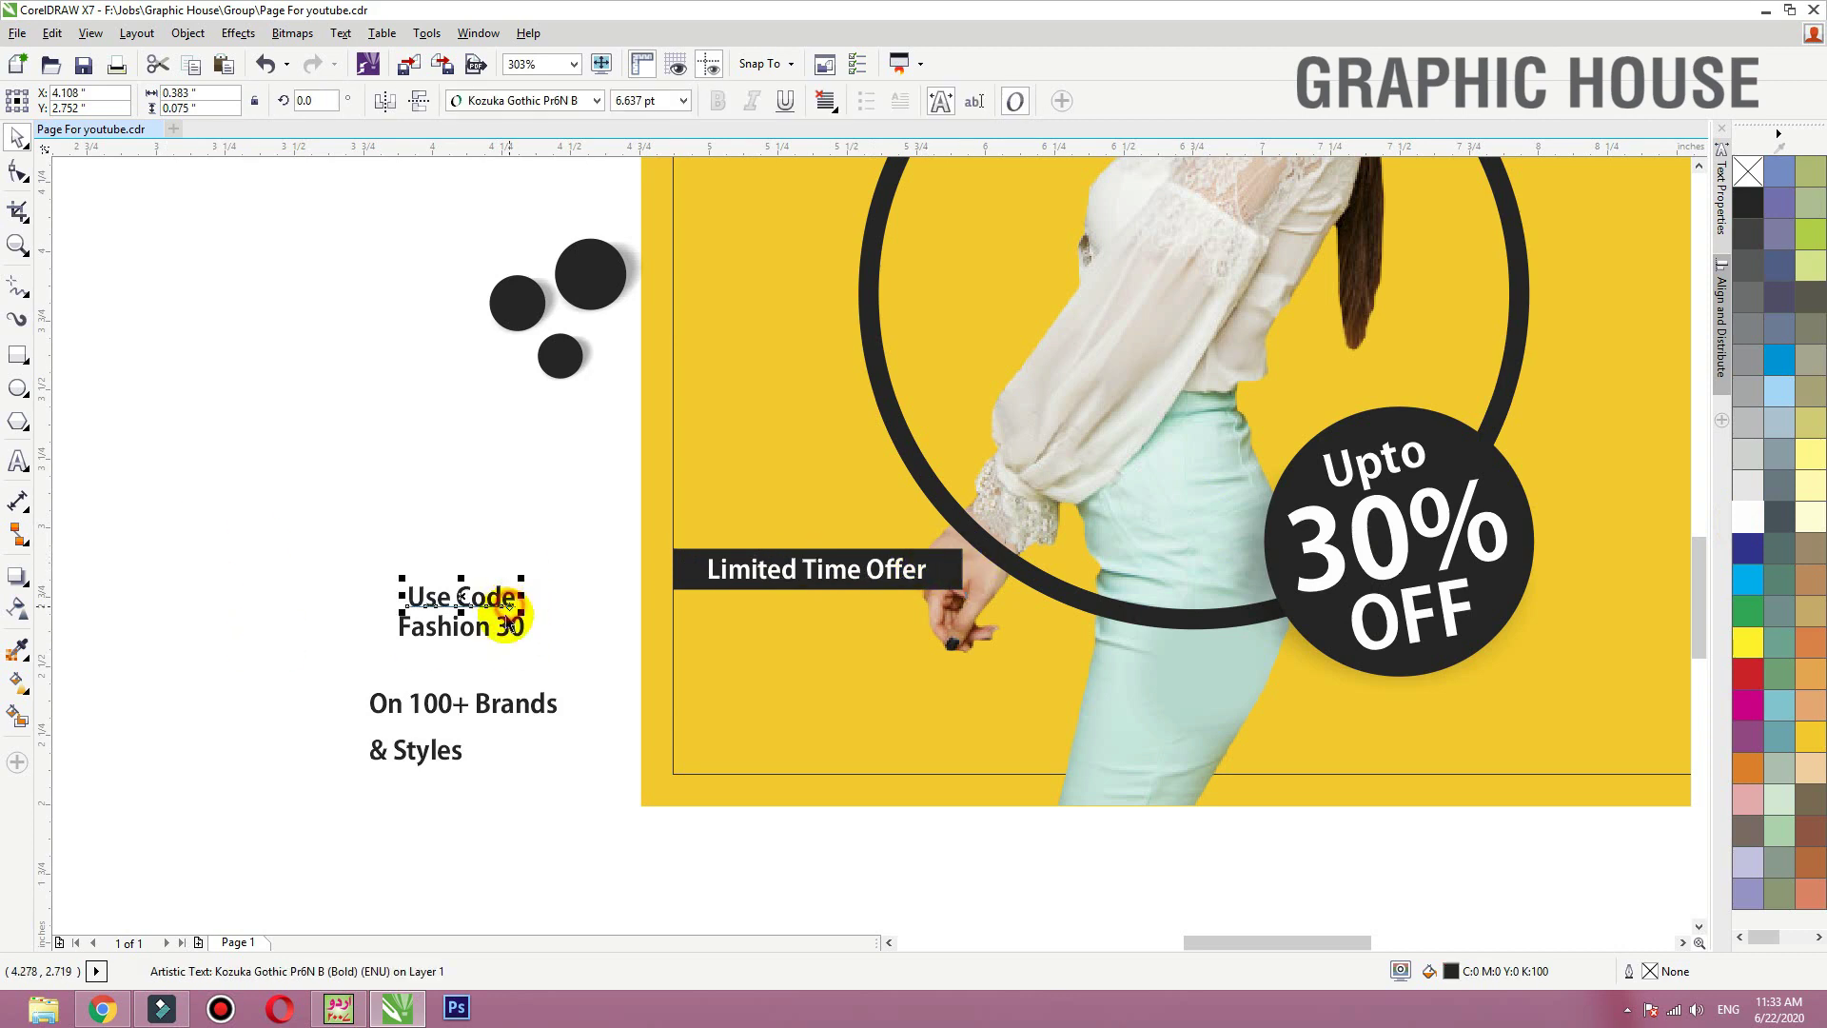
pyautogui.moveTo(510, 628); pyautogui.dragTo(811, 655)
pyautogui.moveTo(517, 703); pyautogui.dragTo(757, 755)
pyautogui.keyDown('shift'); pyautogui.click(442, 754); pyautogui.keyUp('shift')
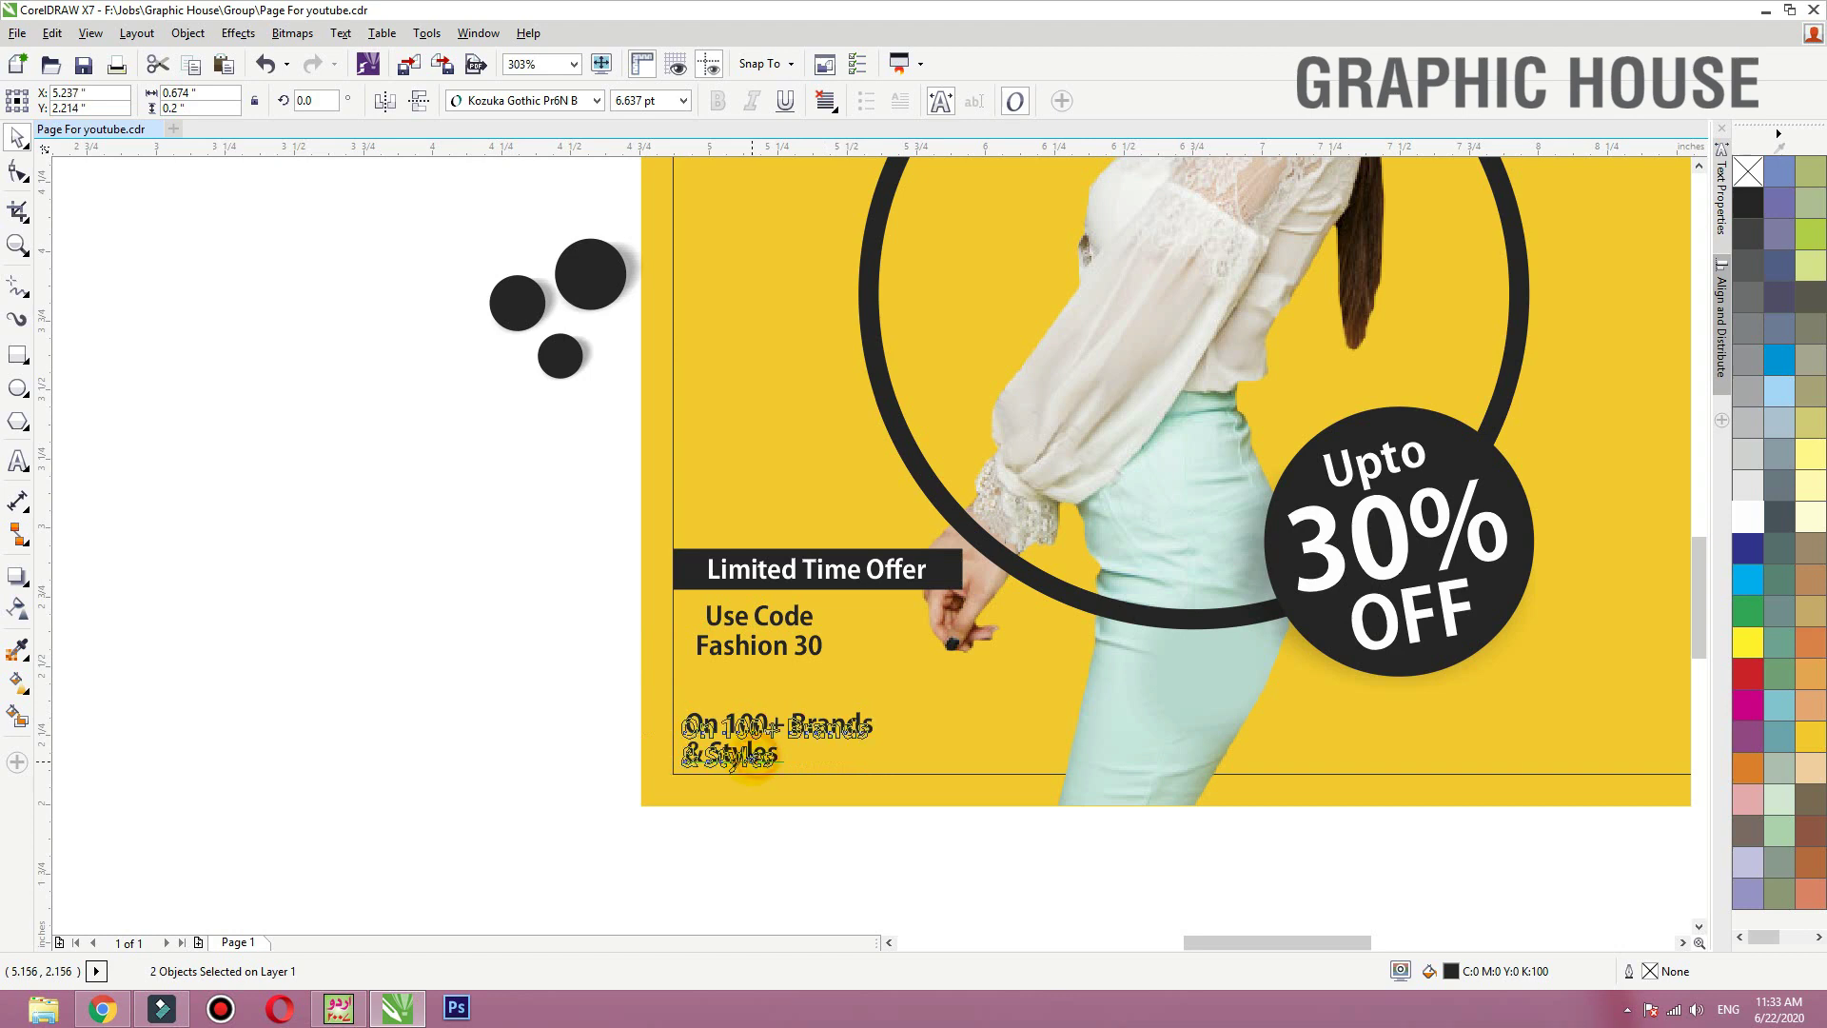
pyautogui.moveTo(748, 762); pyautogui.dragTo(748, 761)
# Step: Move "Fashion 30" just above "On 100+ Brands" and set its font to Knight Brush Demo
pyautogui.click(458, 637)
pyautogui.press('F2')
pyautogui.moveTo(506, 494); pyautogui.dragTo(1238, 802)
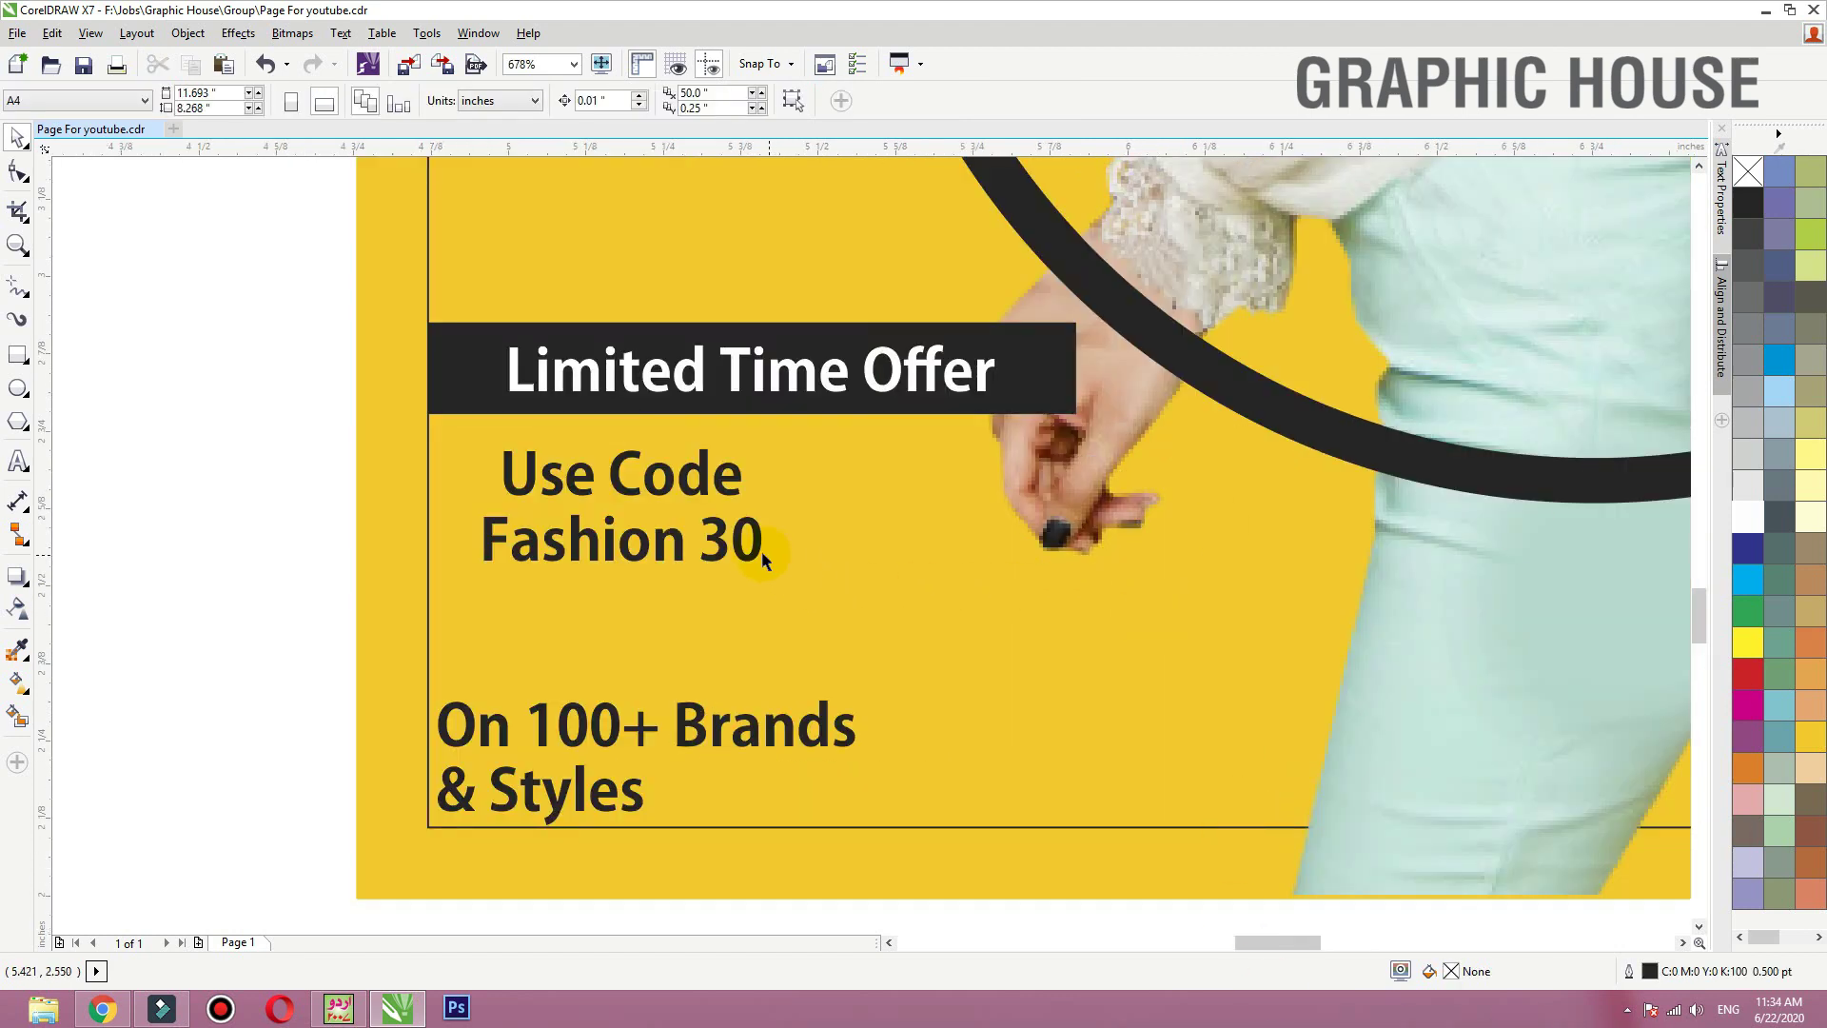
pyautogui.moveTo(755, 552); pyautogui.dragTo(723, 644)
pyautogui.click(529, 103)
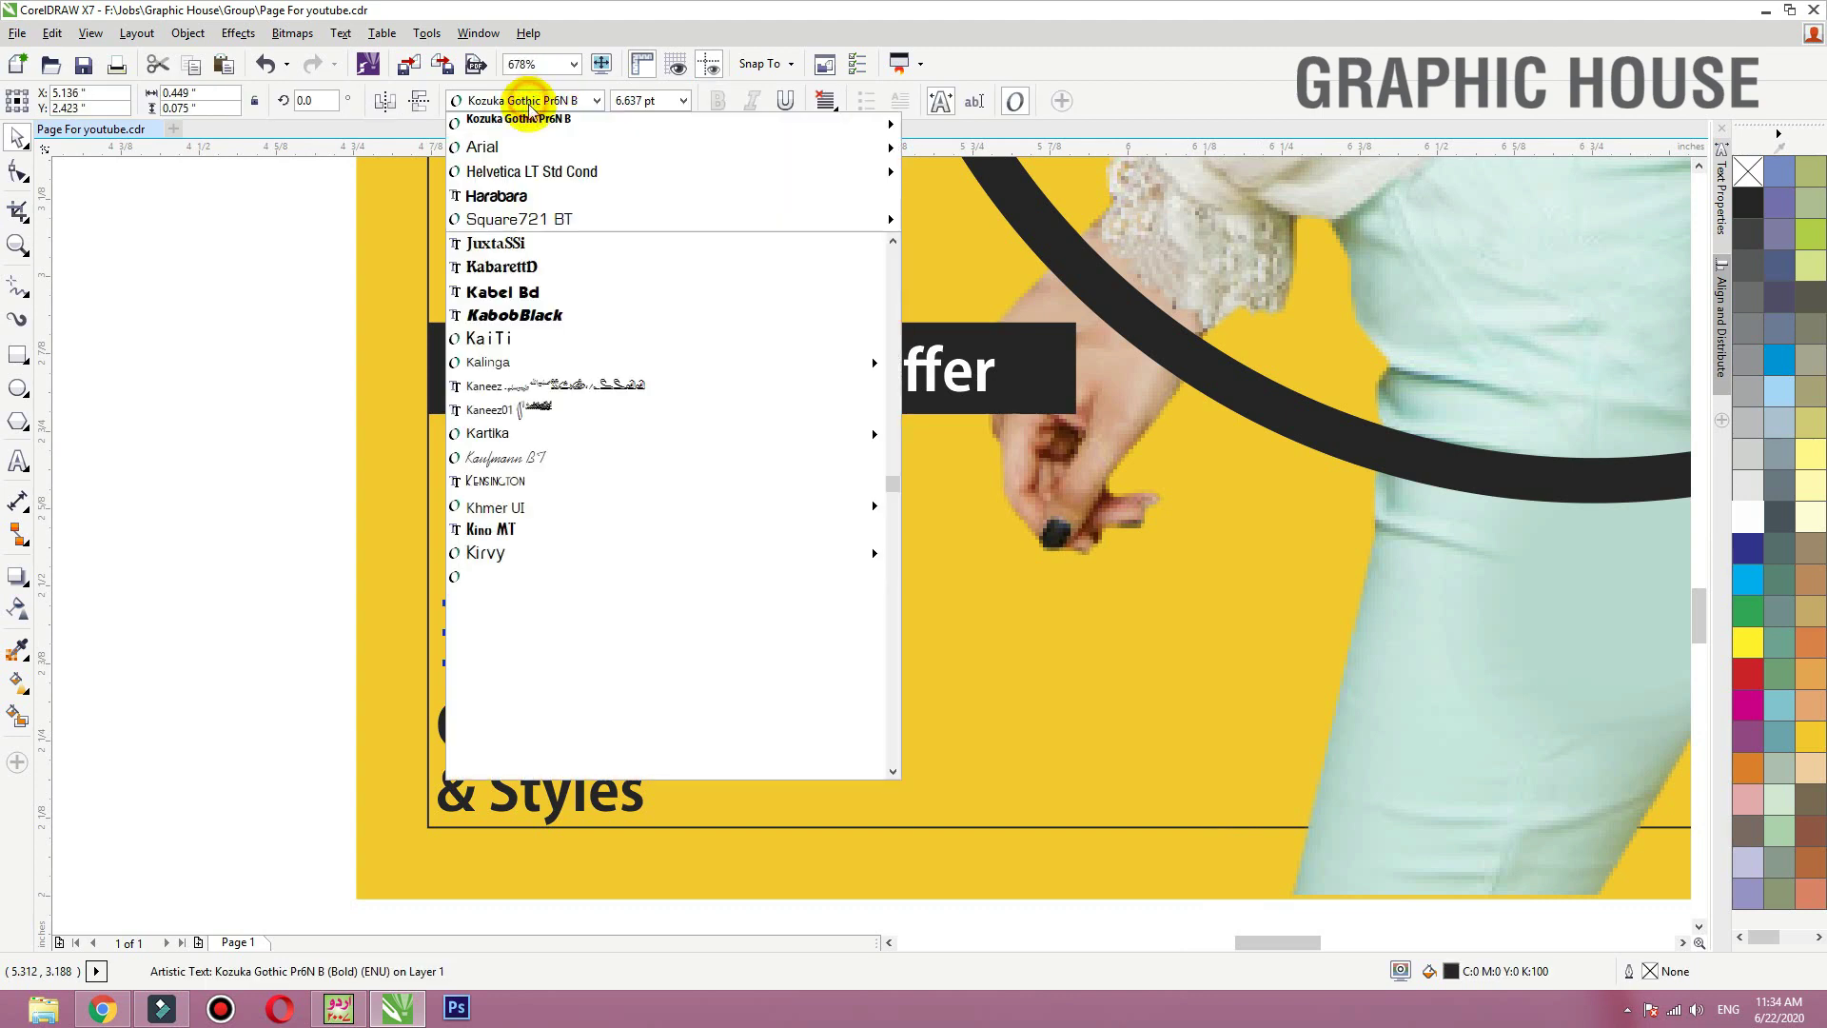
pyautogui.click(526, 599)
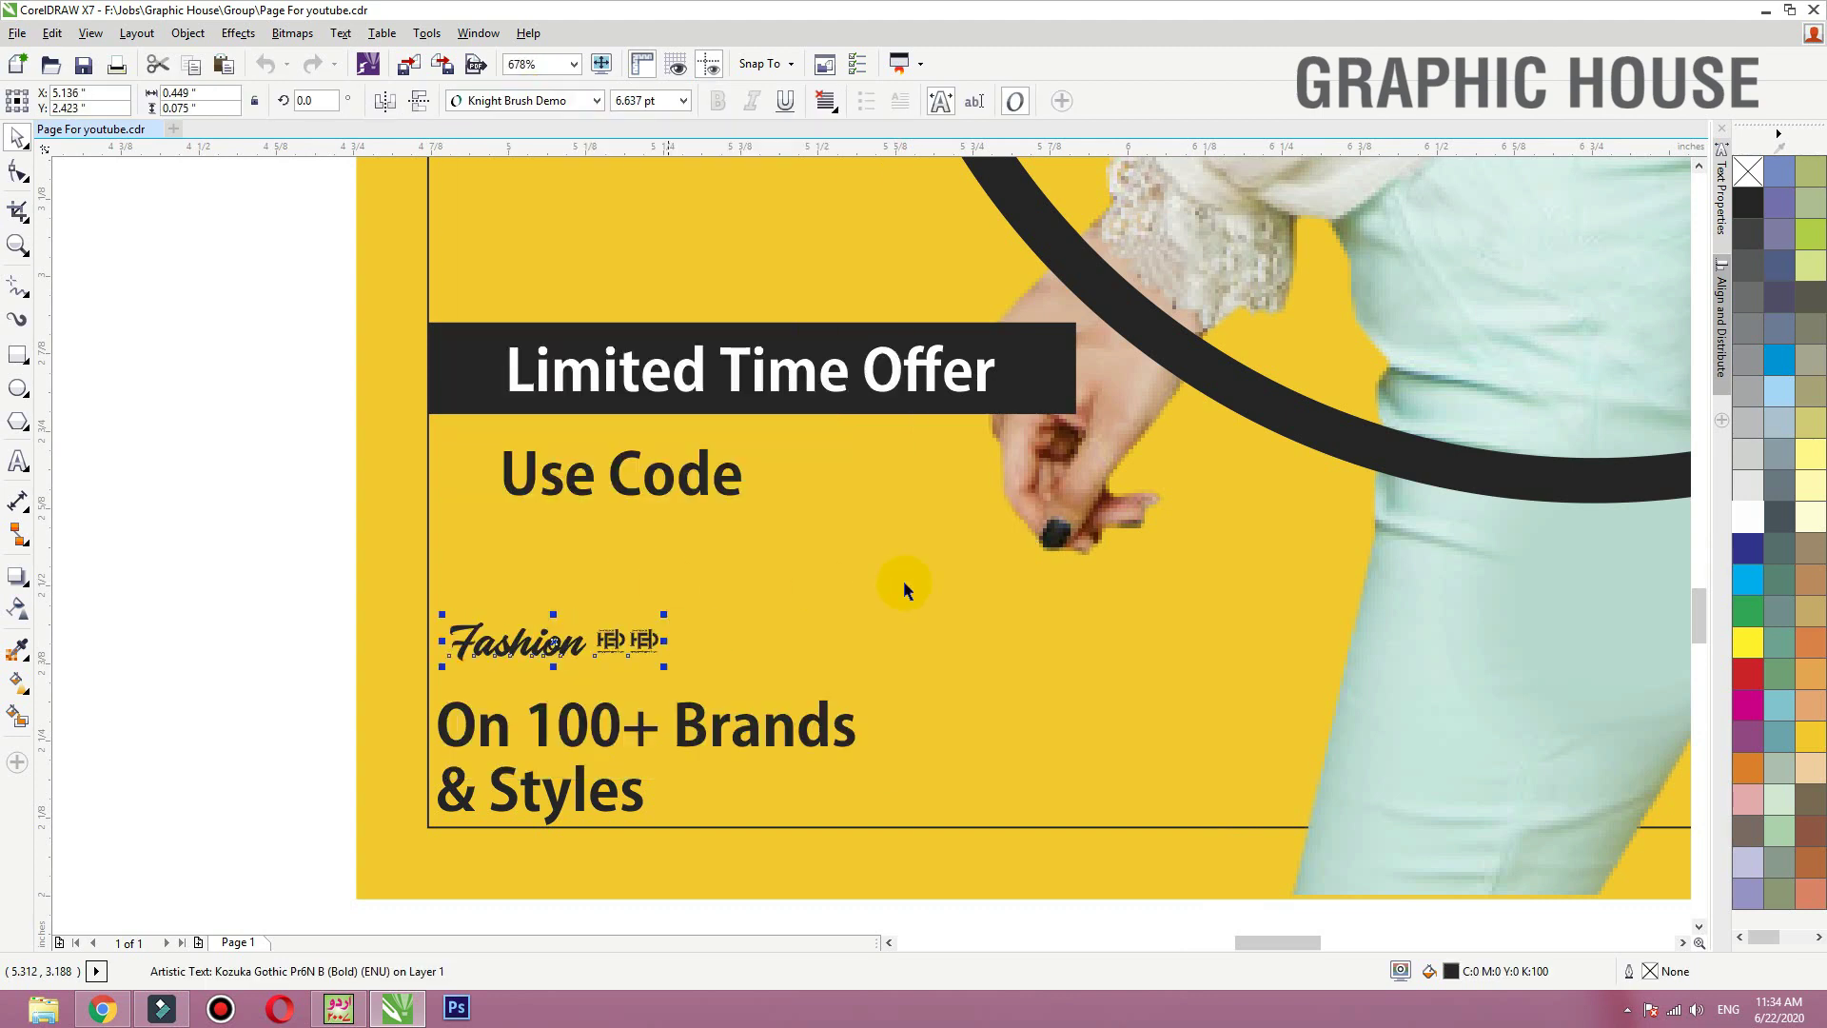
# Step: Delete the number after "Fashion", enlarge the word to about 25 pt and position it beneath "Use Code"
pyautogui.moveTo(665, 613); pyautogui.dragTo(1031, 544)
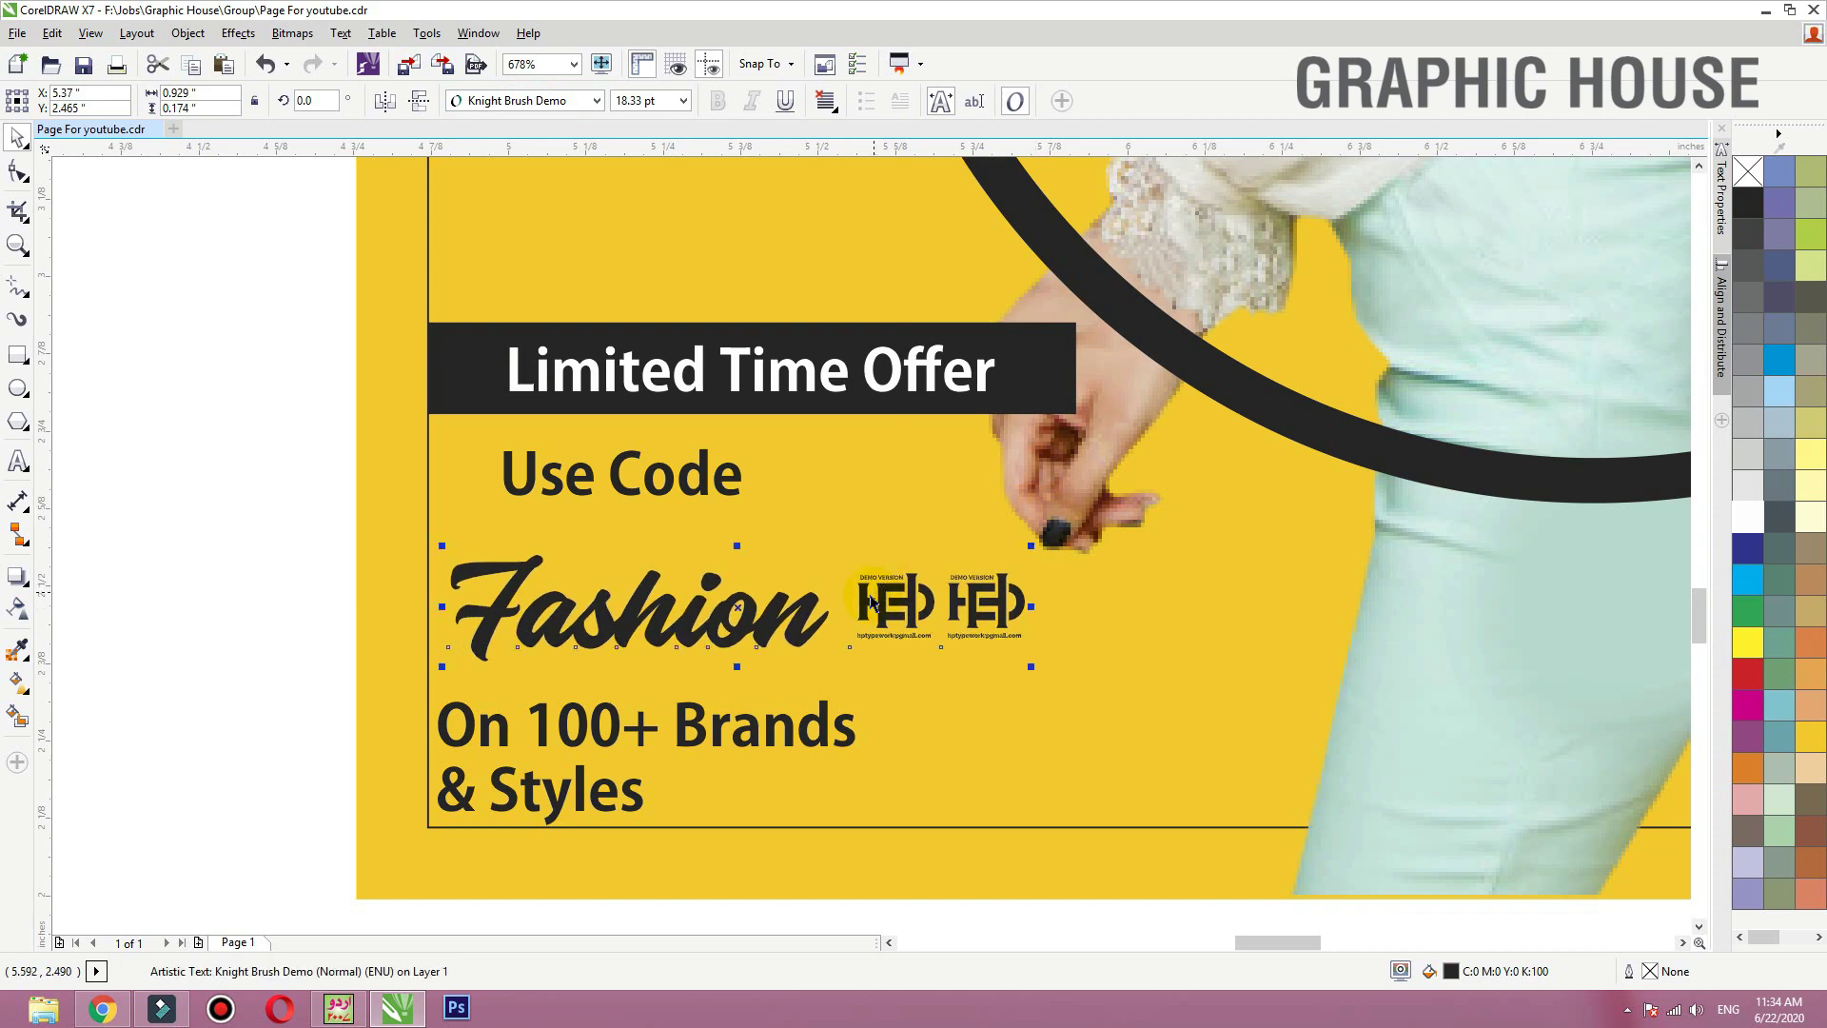
pyautogui.doubleClick(866, 599)
pyautogui.press('Delete')
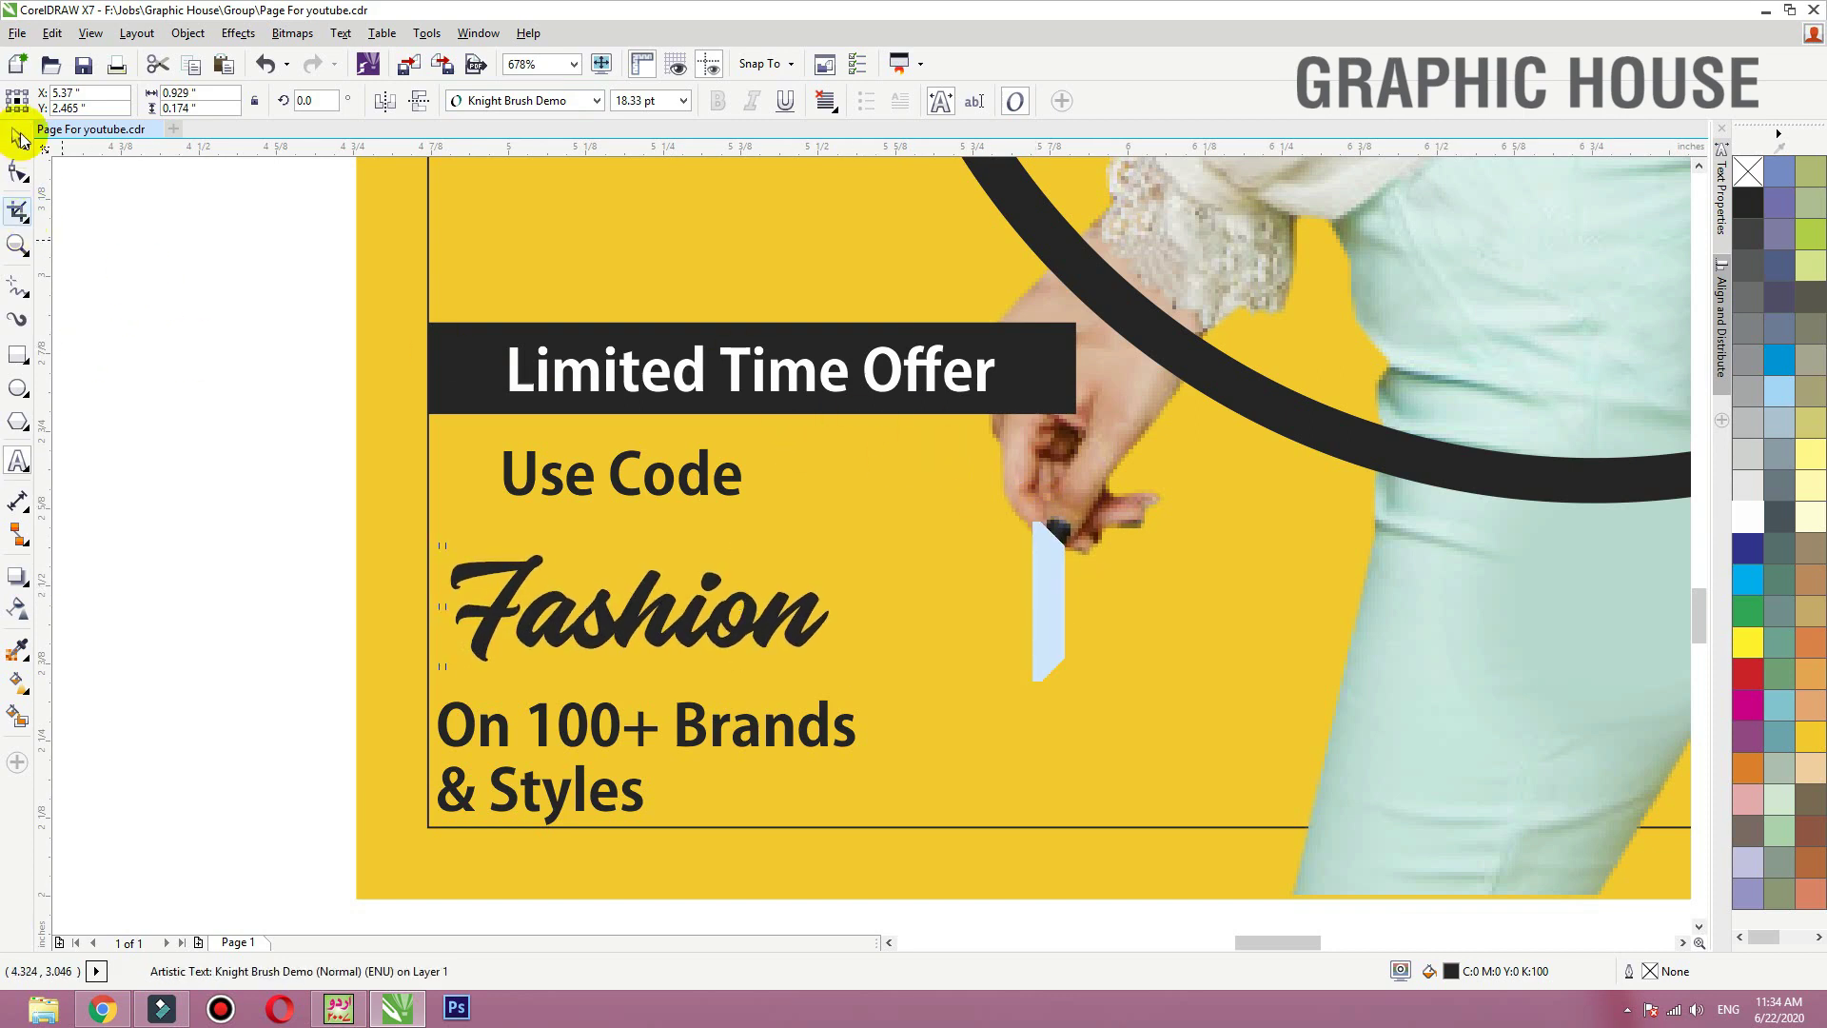
pyautogui.moveTo(839, 550); pyautogui.dragTo(981, 509)
pyautogui.moveTo(741, 610); pyautogui.dragTo(717, 620)
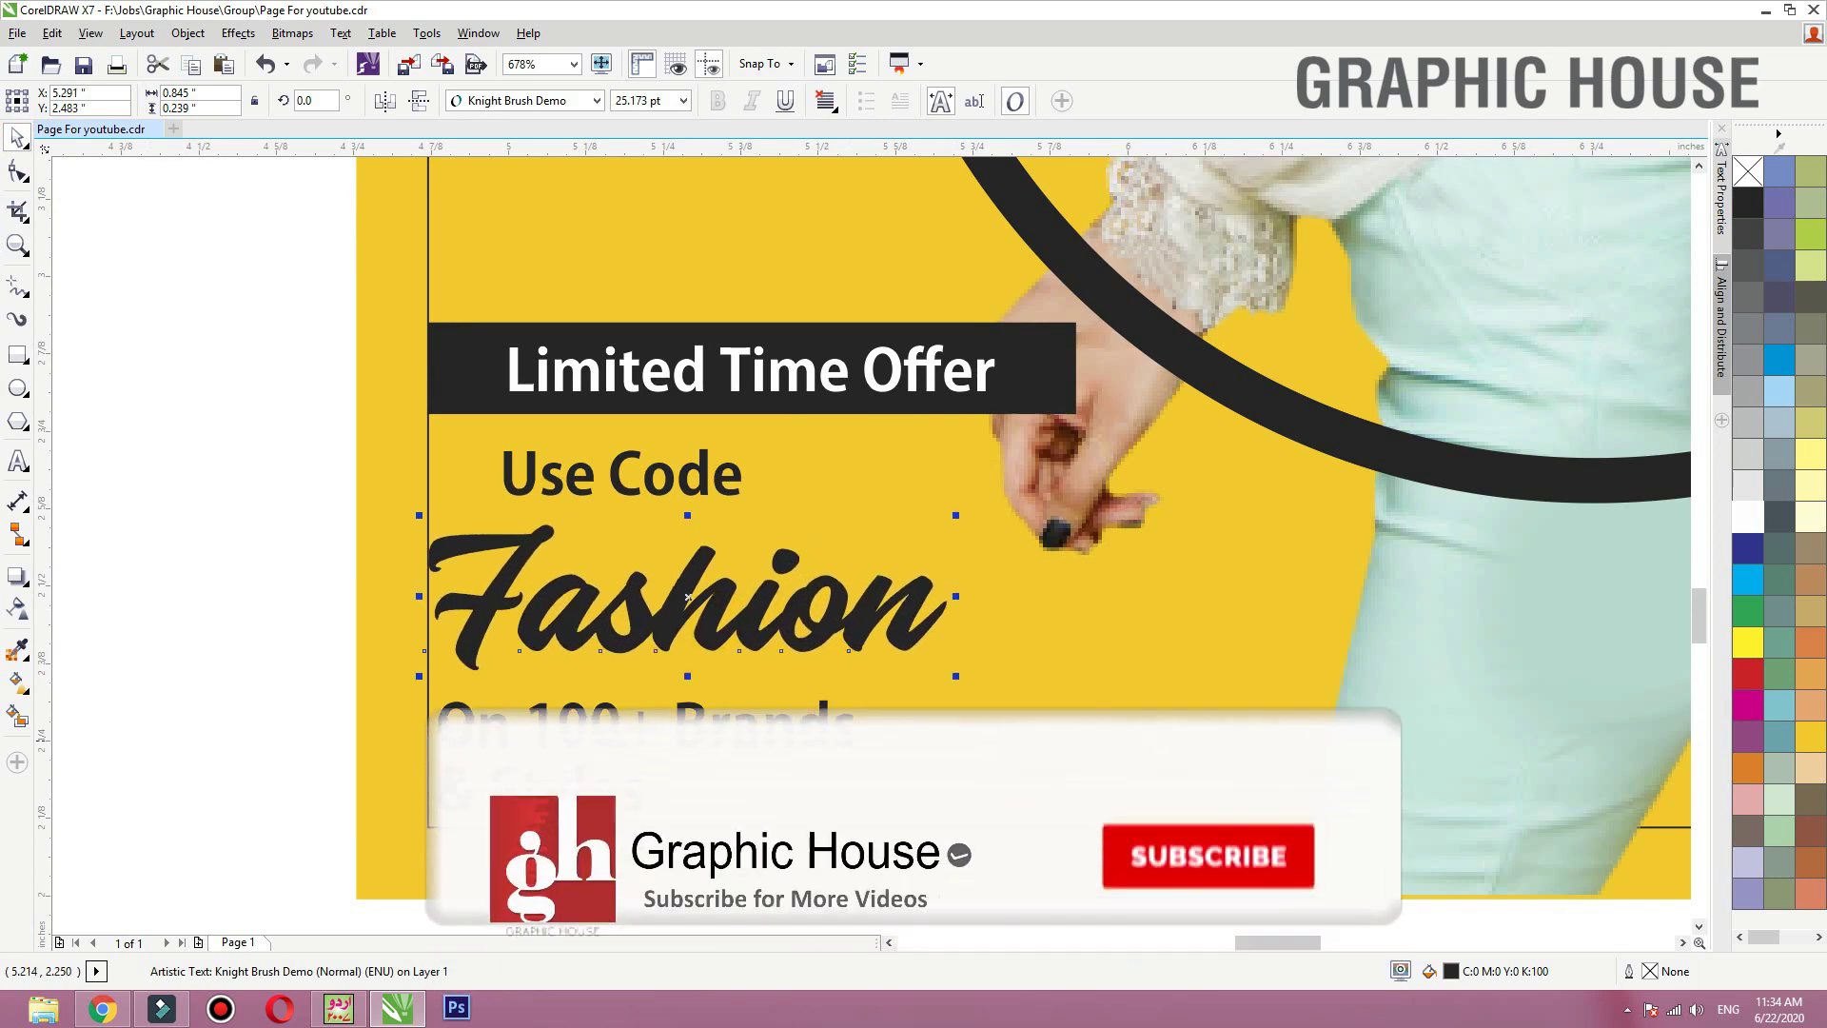
# Step: Fill the "On 100+ Brands" and "& Styles" lines with white
pyautogui.click(581, 727)
pyautogui.moveTo(191, 635); pyautogui.dragTo(936, 852)
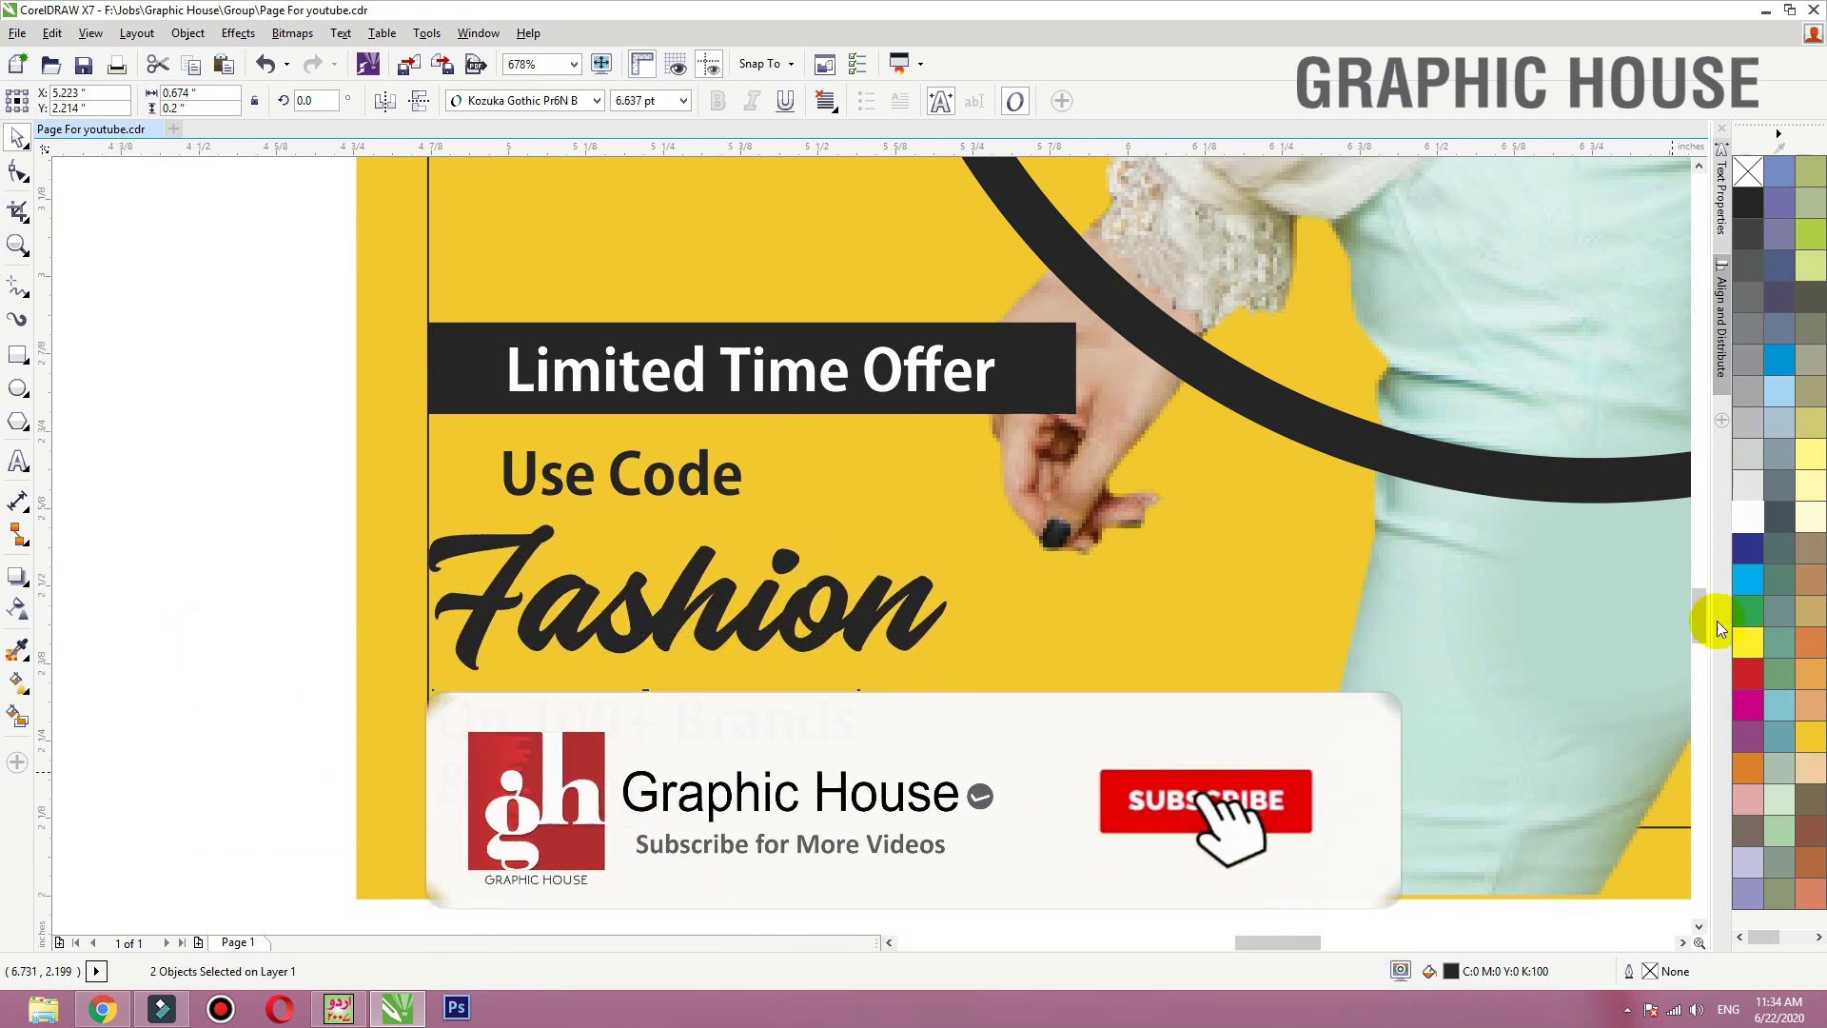
pyautogui.click(1749, 527)
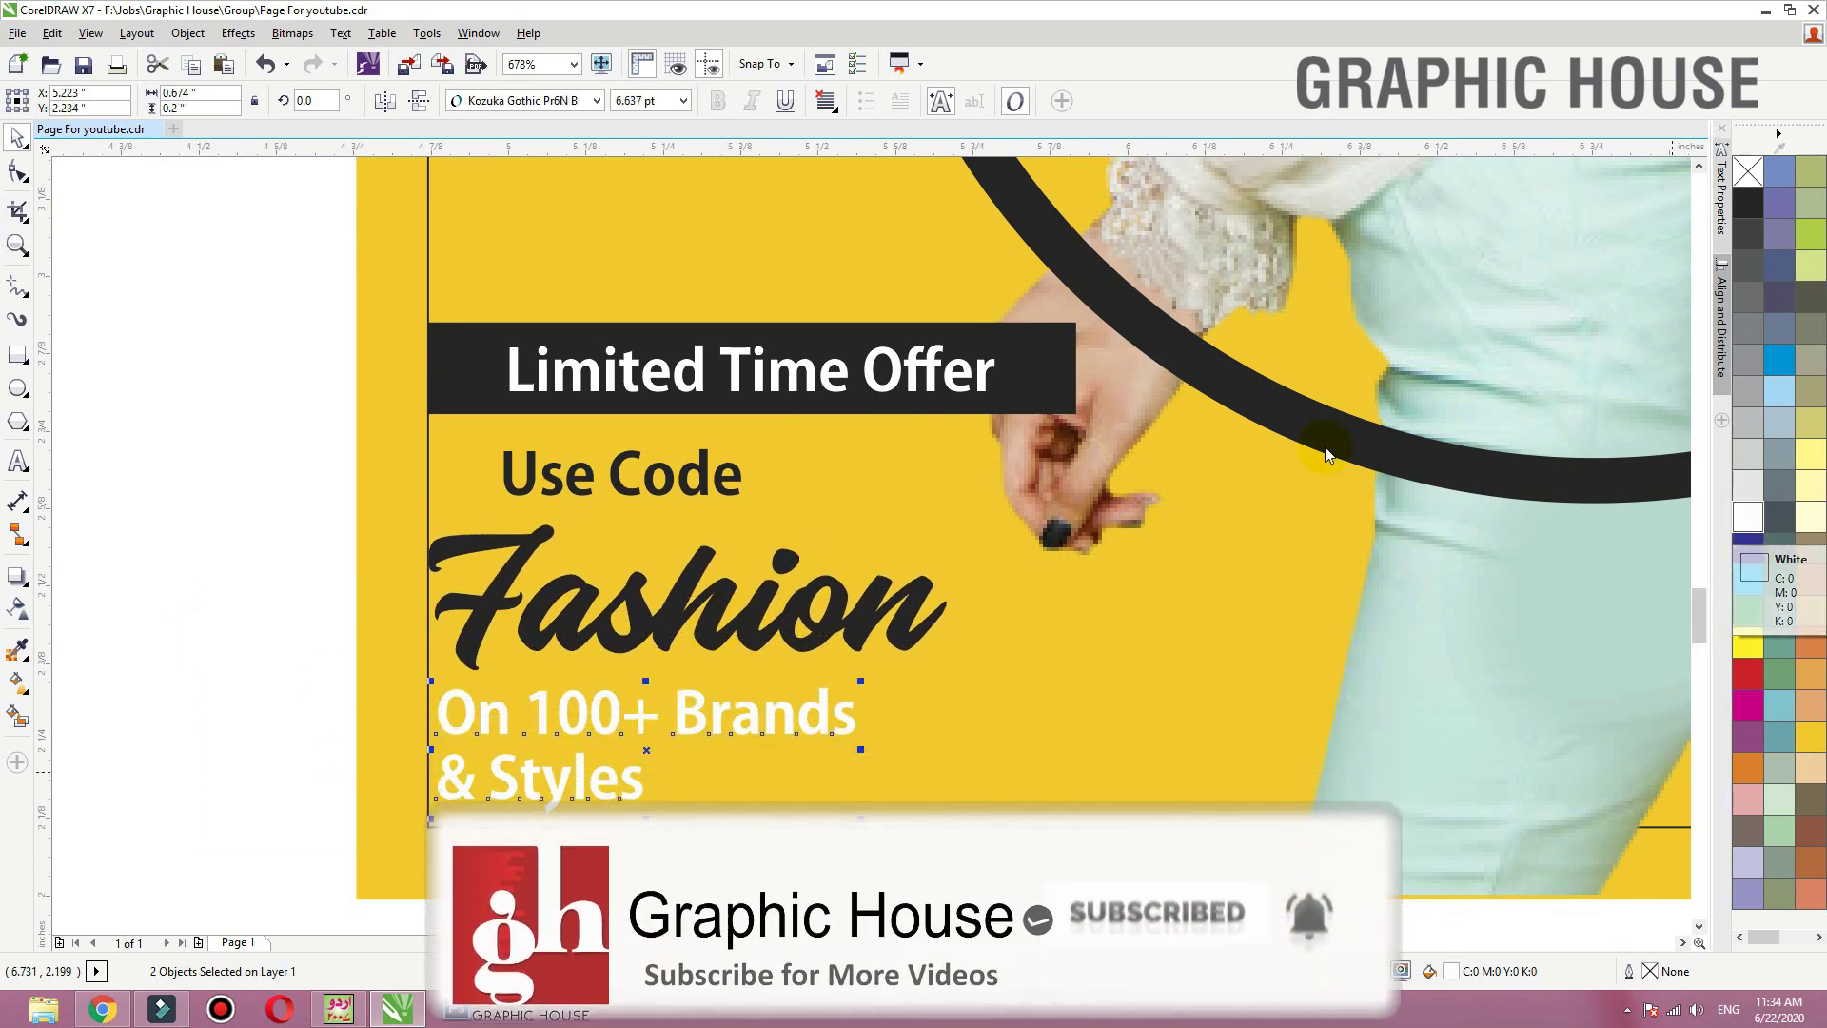
# Step: Convert the "Use Code" text to uppercase and widen its letter spacing
pyautogui.click(694, 494)
pyautogui.click(340, 32)
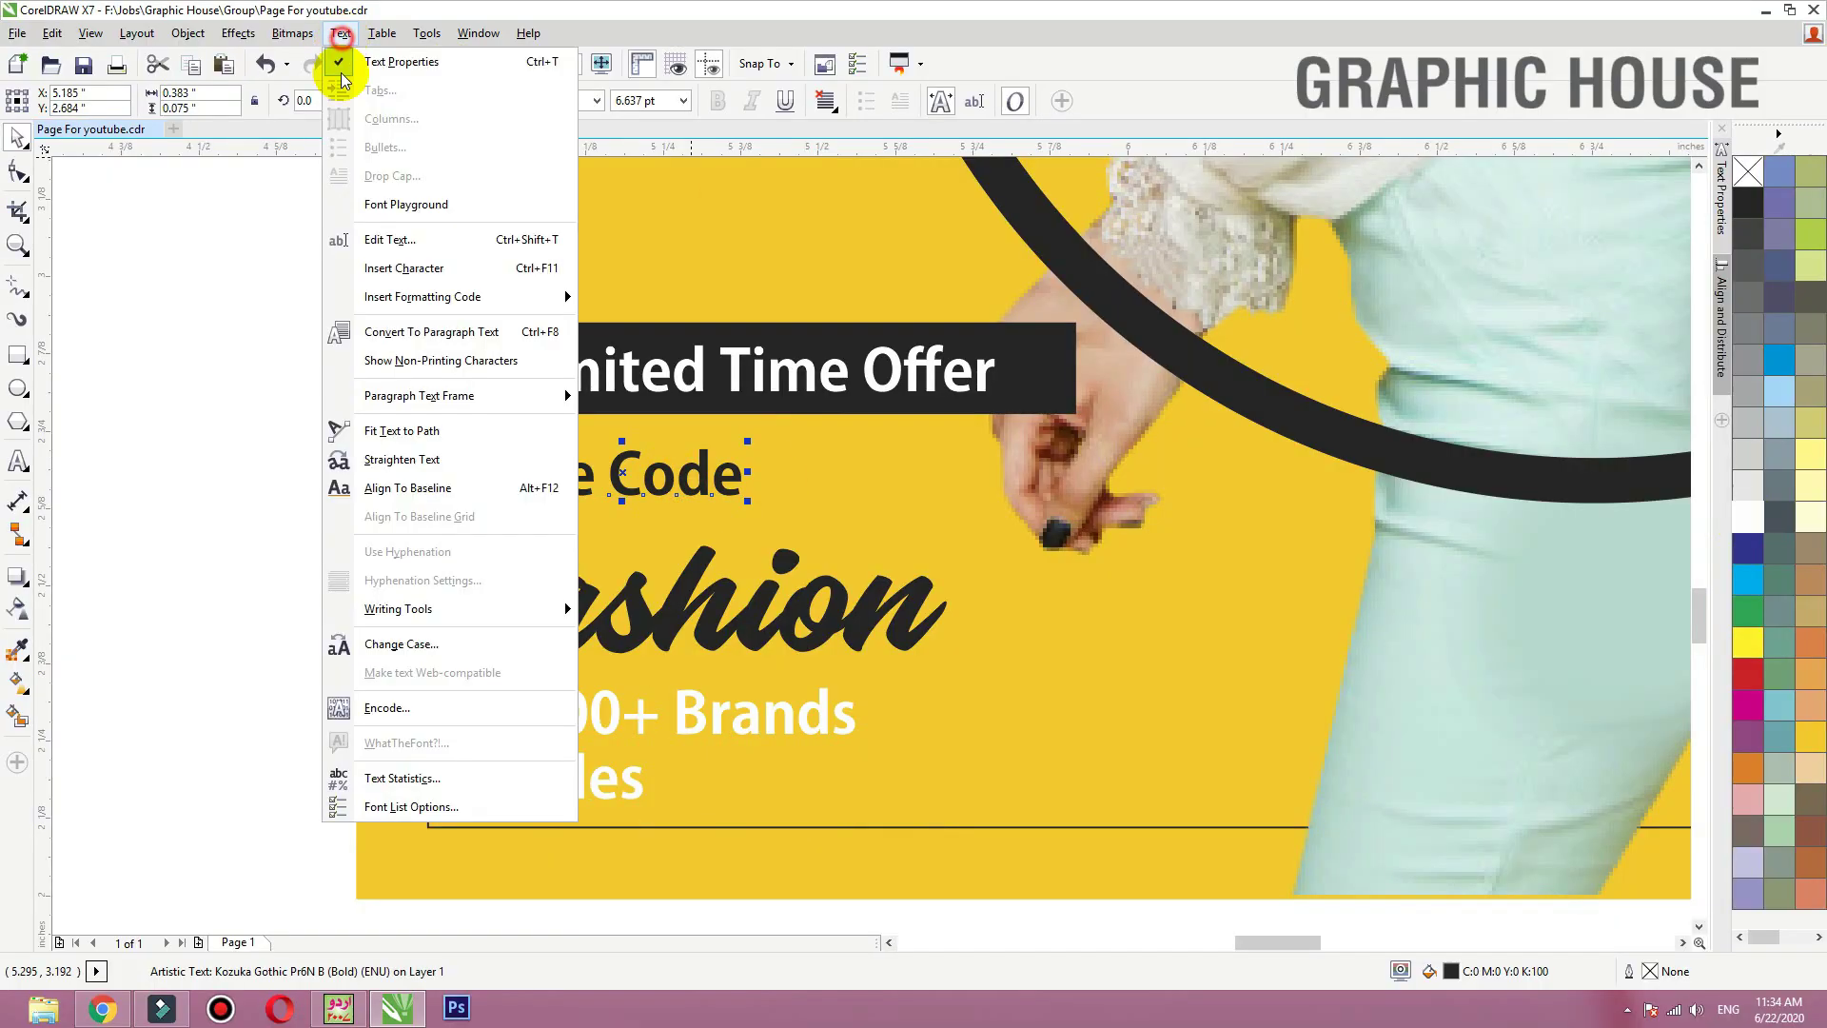
pyautogui.click(411, 645)
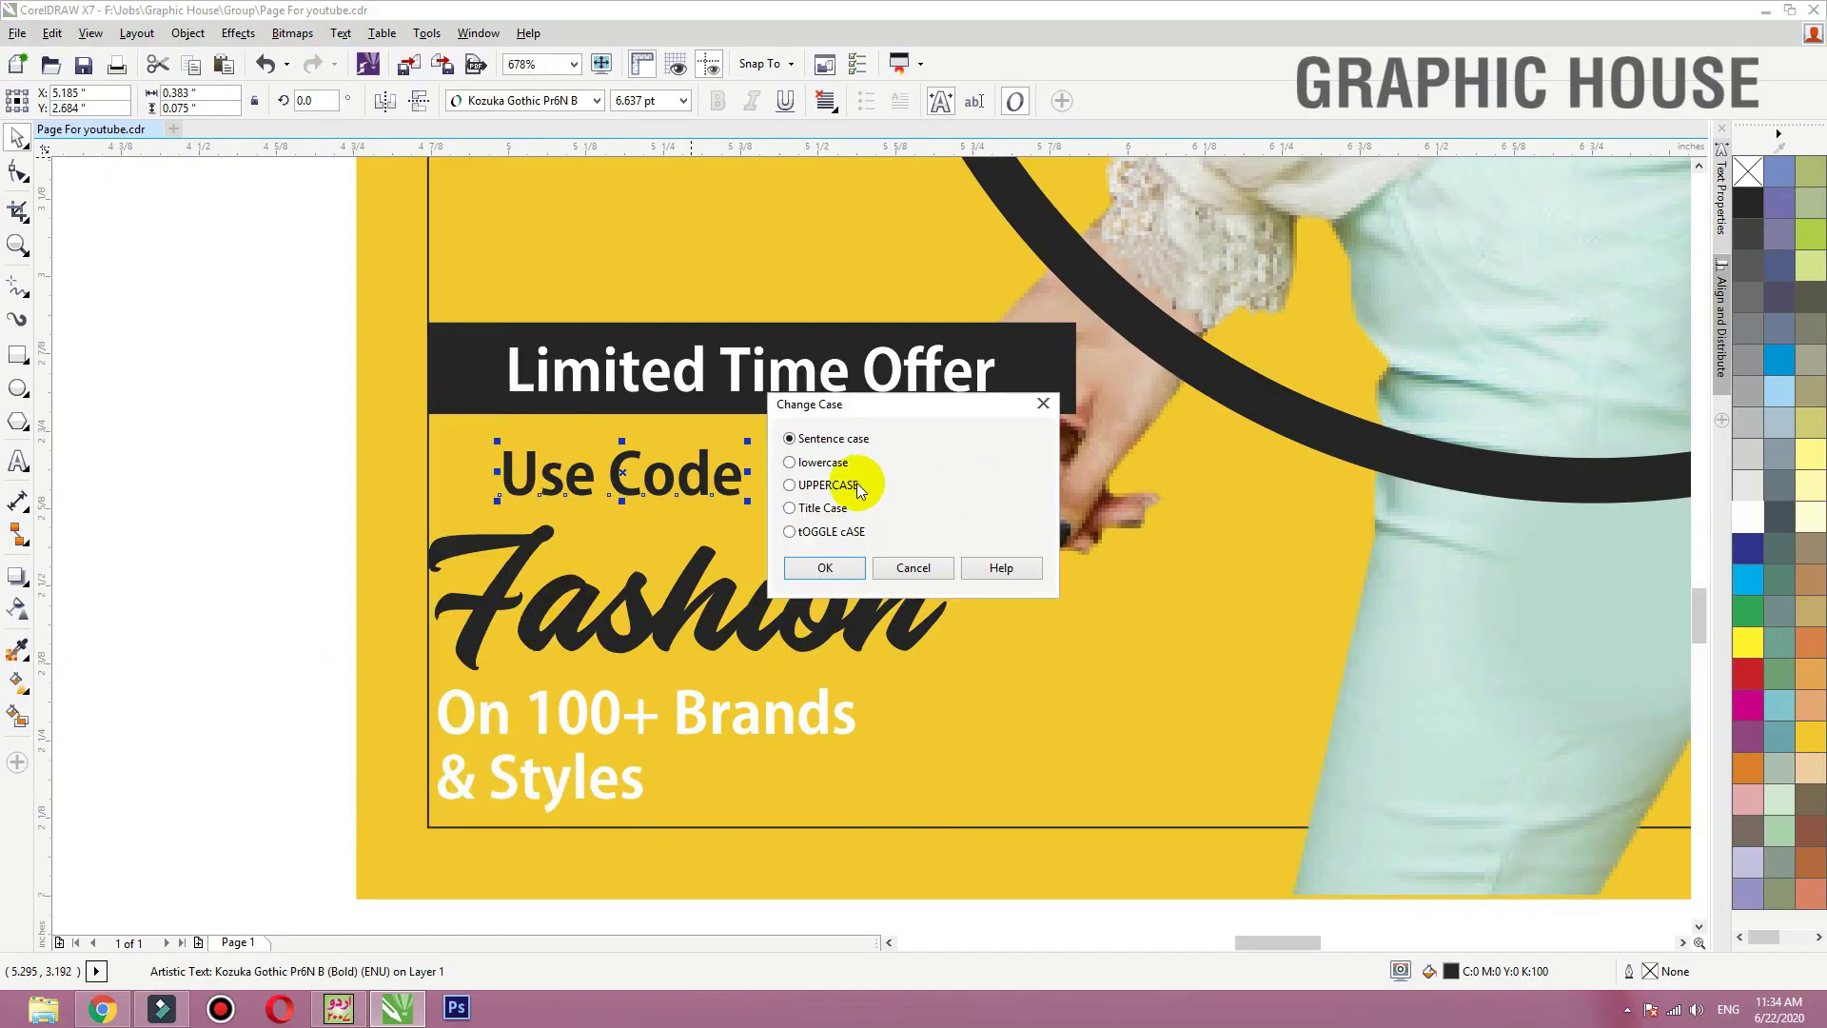
pyautogui.click(825, 568)
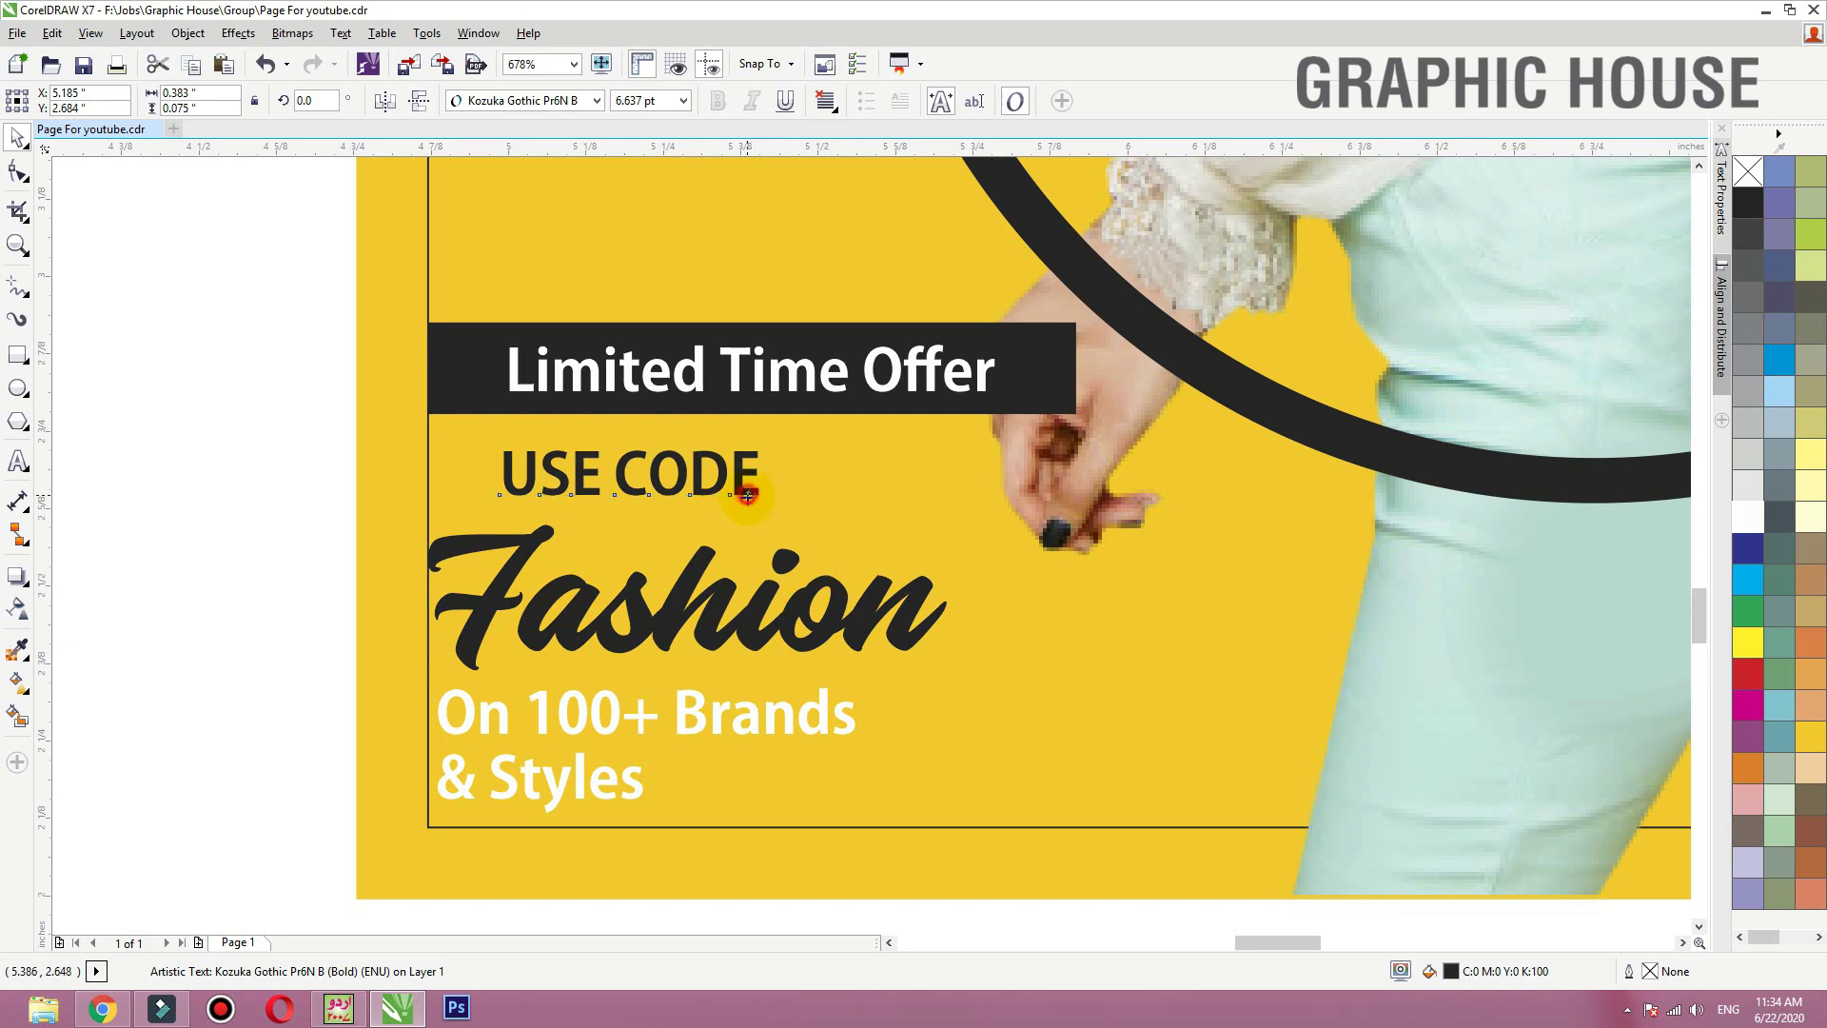
pyautogui.moveTo(747, 495); pyautogui.dragTo(816, 510)
pyautogui.press('F10')
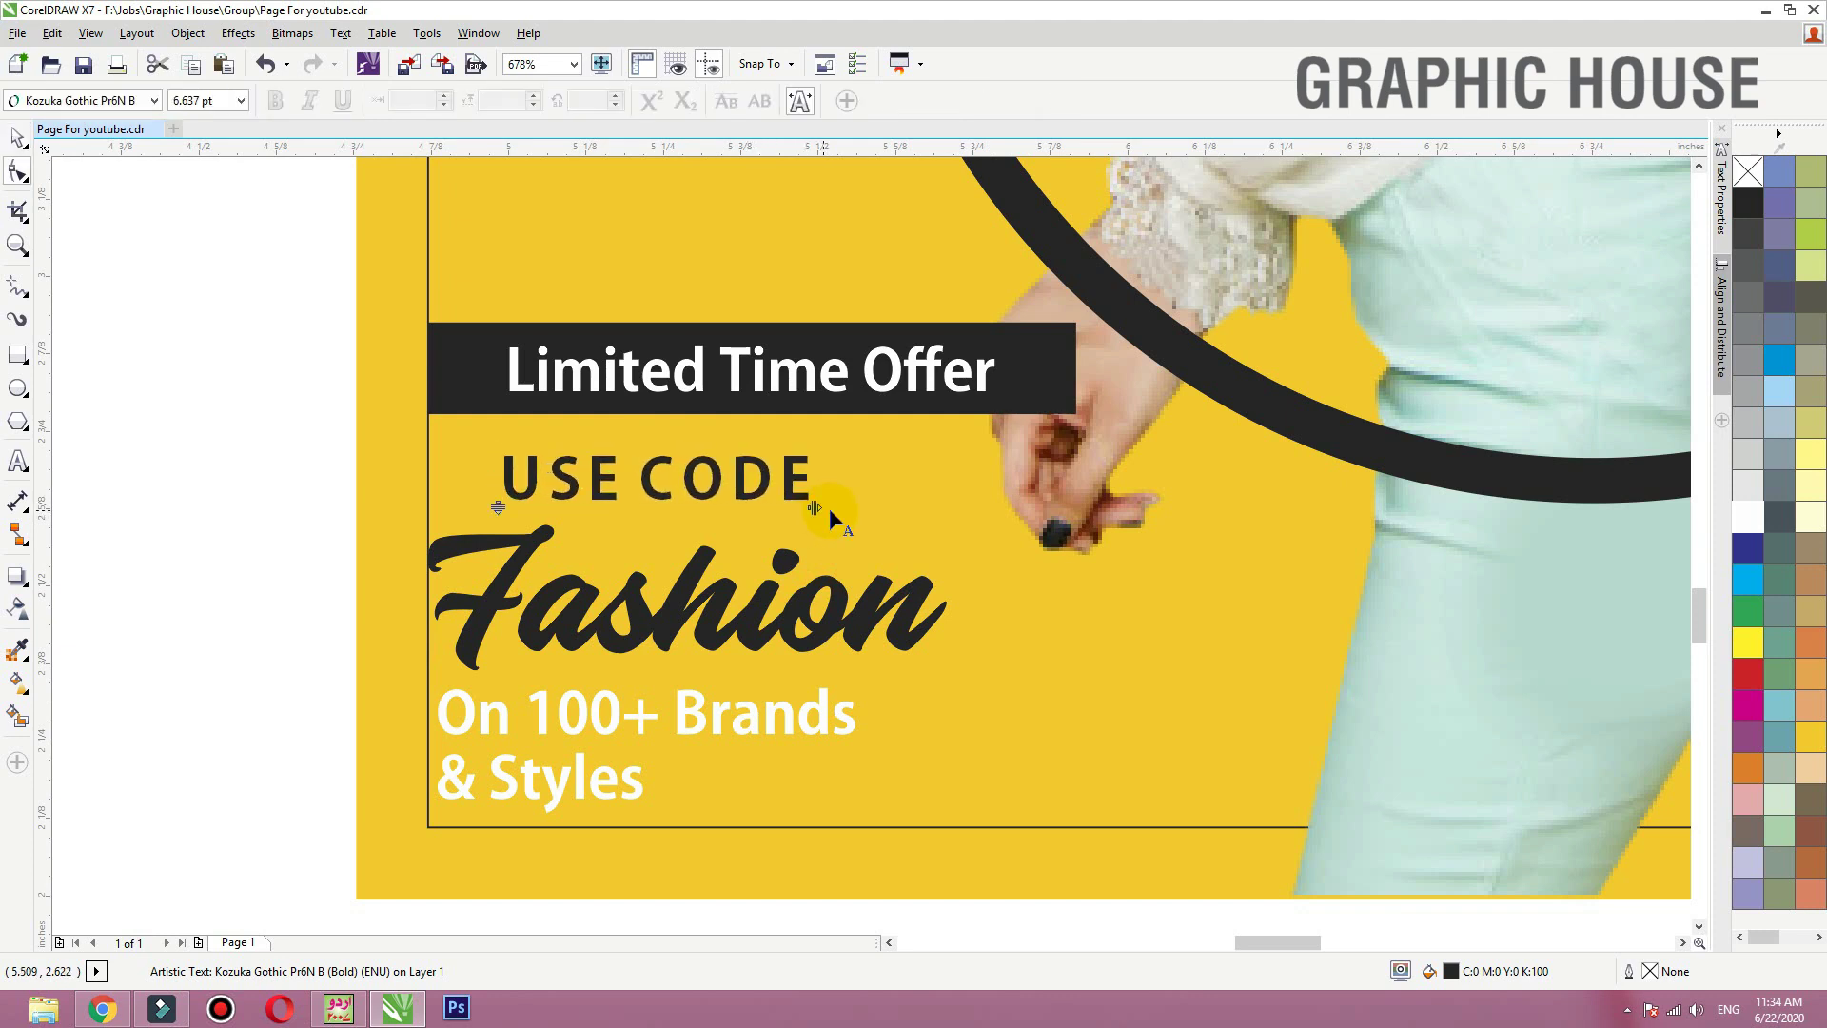
pyautogui.press('space')
# Step: Fill "USE CODE" with white and center it horizontally over the word "Fashion"
pyautogui.click(1749, 520)
pyautogui.keyDown('shift'); pyautogui.click(835, 587); pyautogui.keyUp('shift')
pyautogui.press('c')
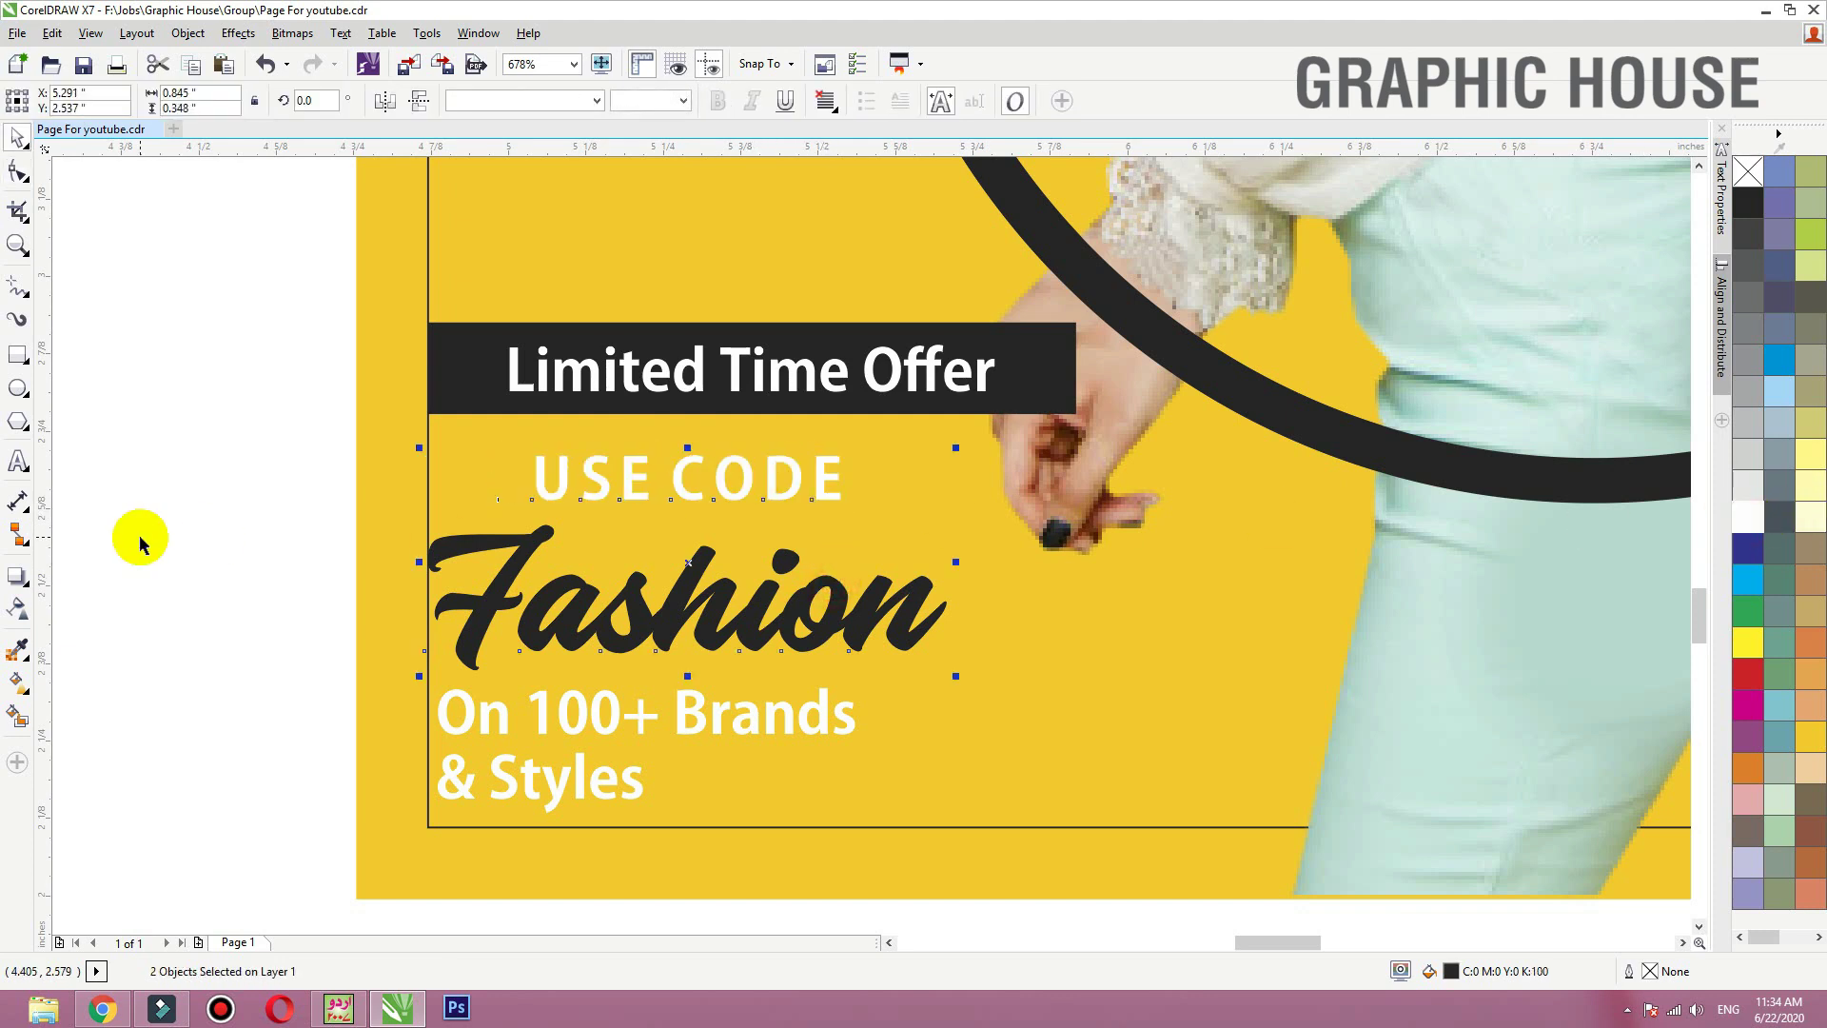
pyautogui.click(140, 536)
# Step: Convert the "Limited Time Offer" text on the black bar to uppercase
pyautogui.click(785, 377)
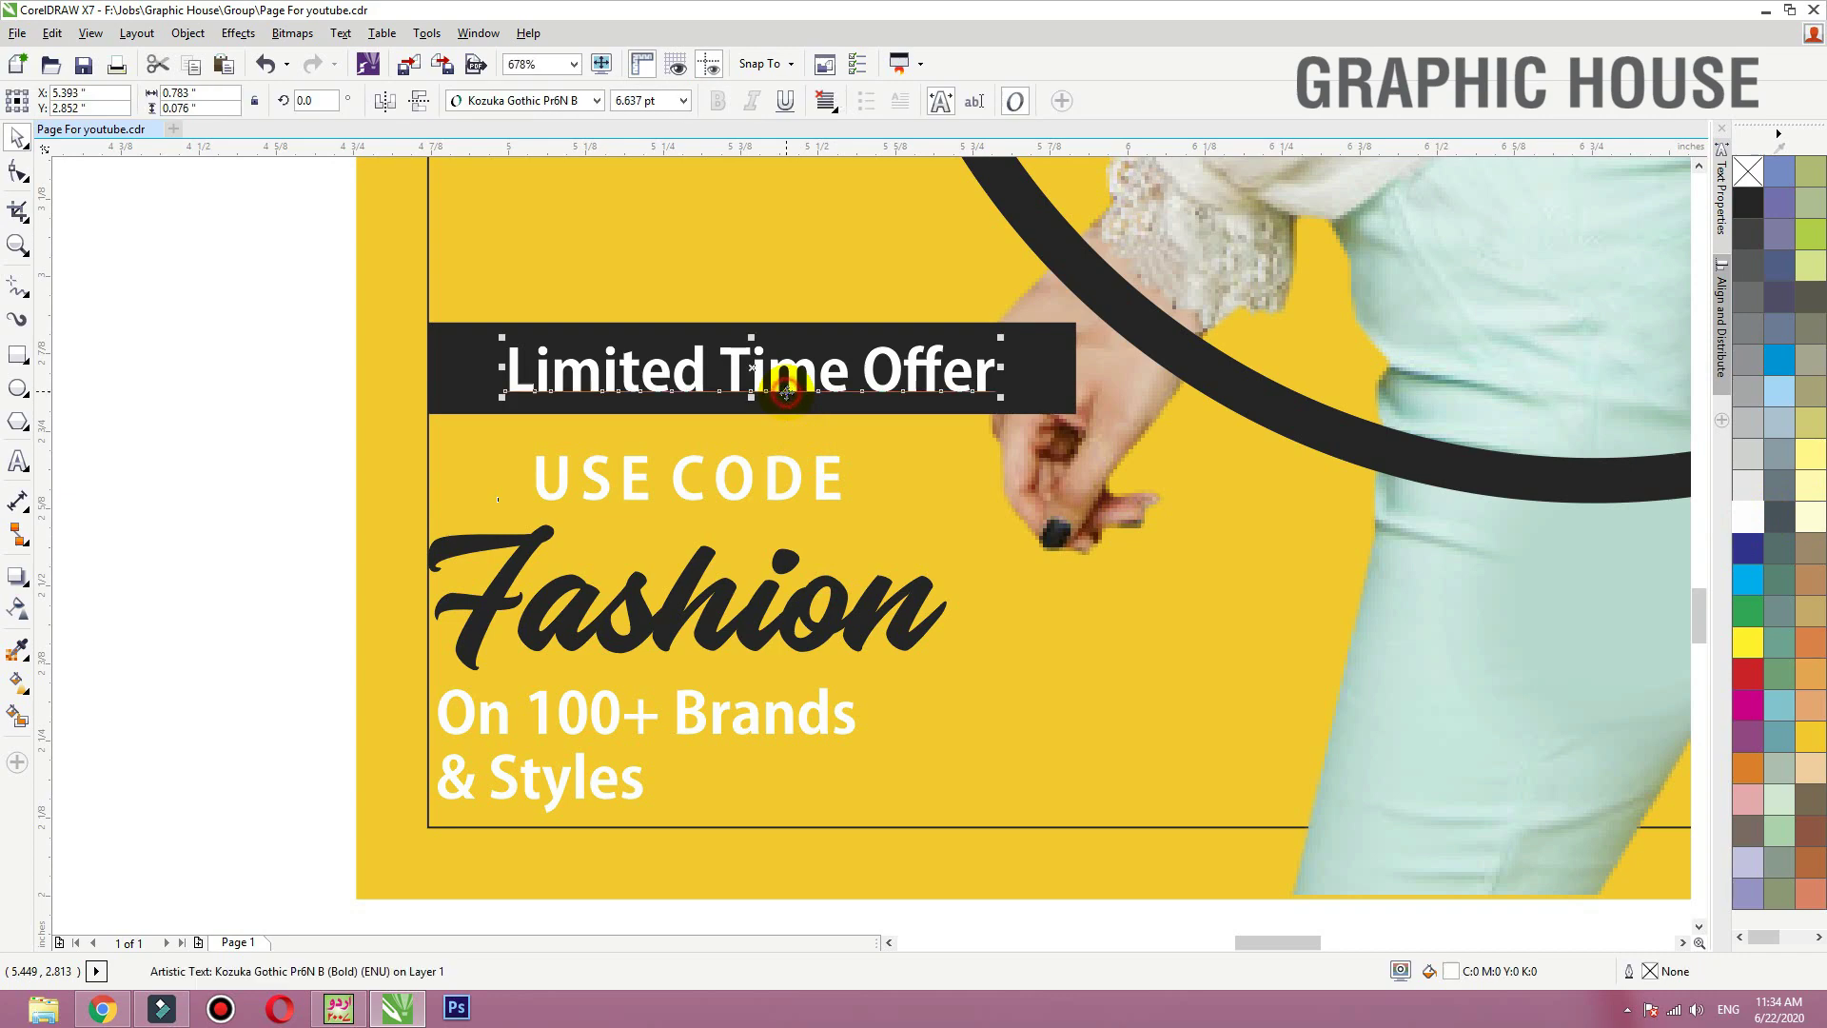
pyautogui.click(307, 39)
pyautogui.moveTo(330, 41)
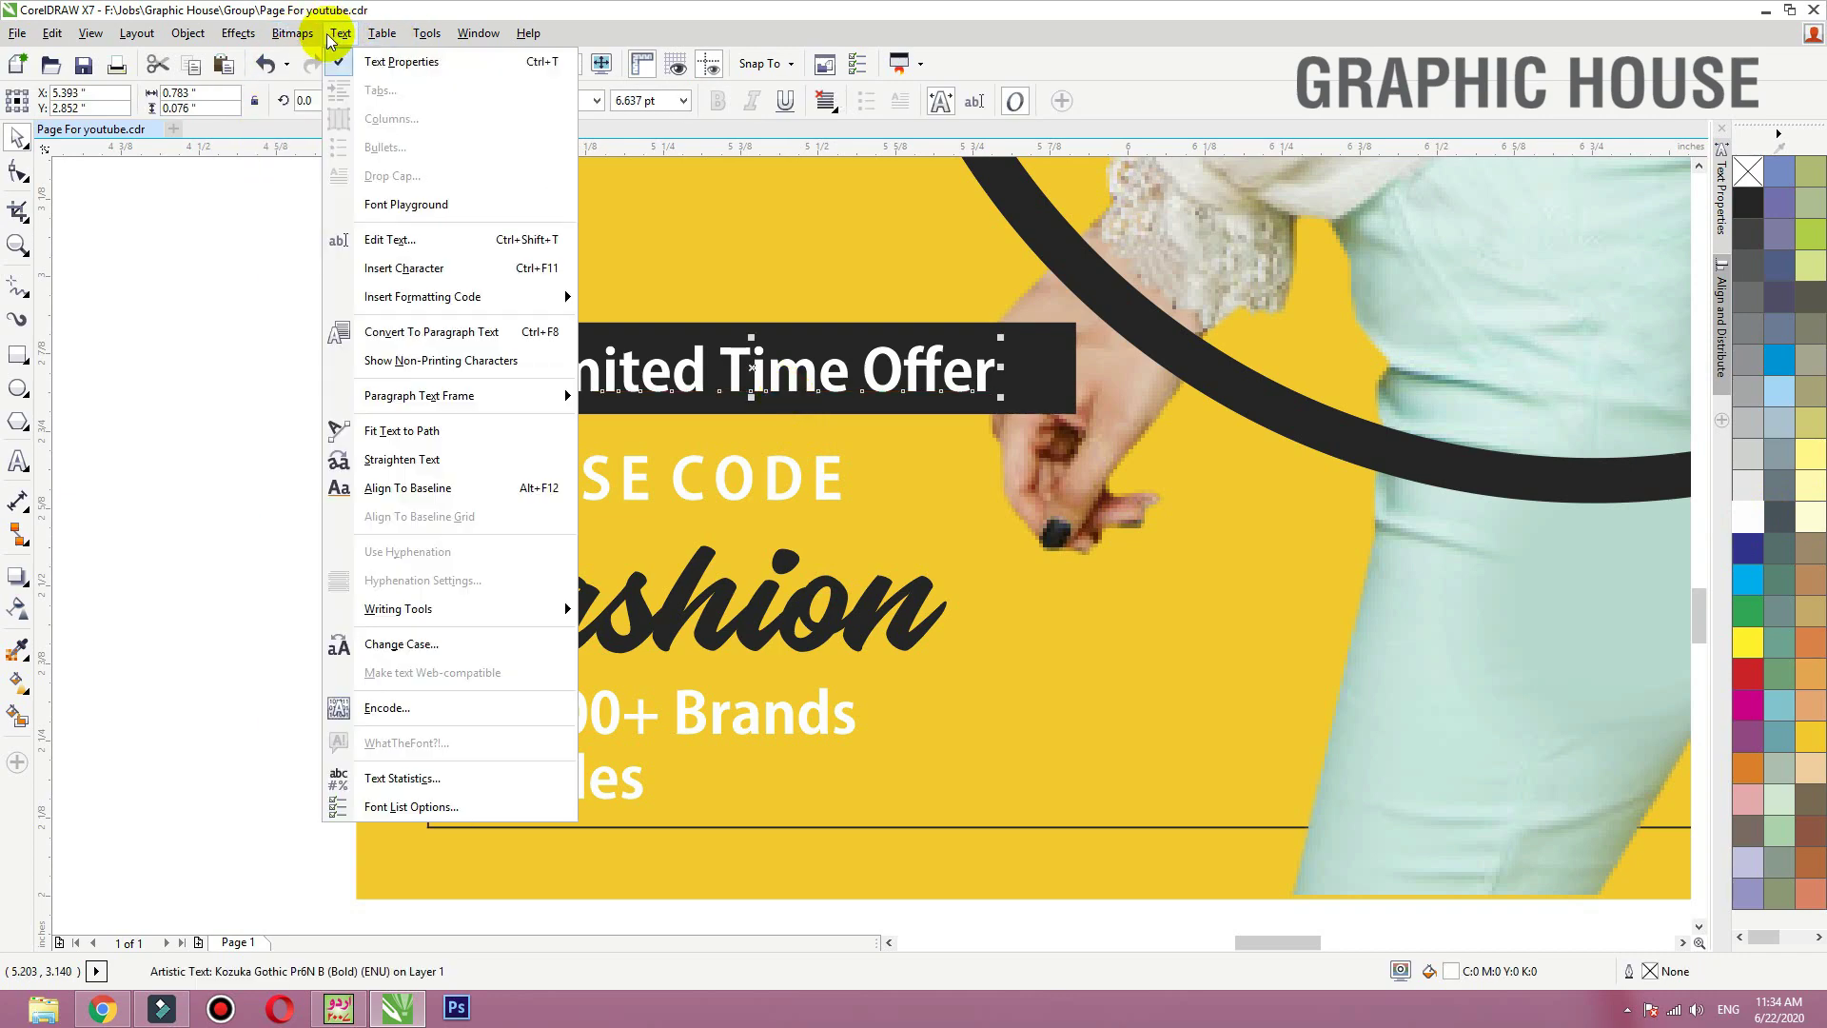
pyautogui.click(381, 641)
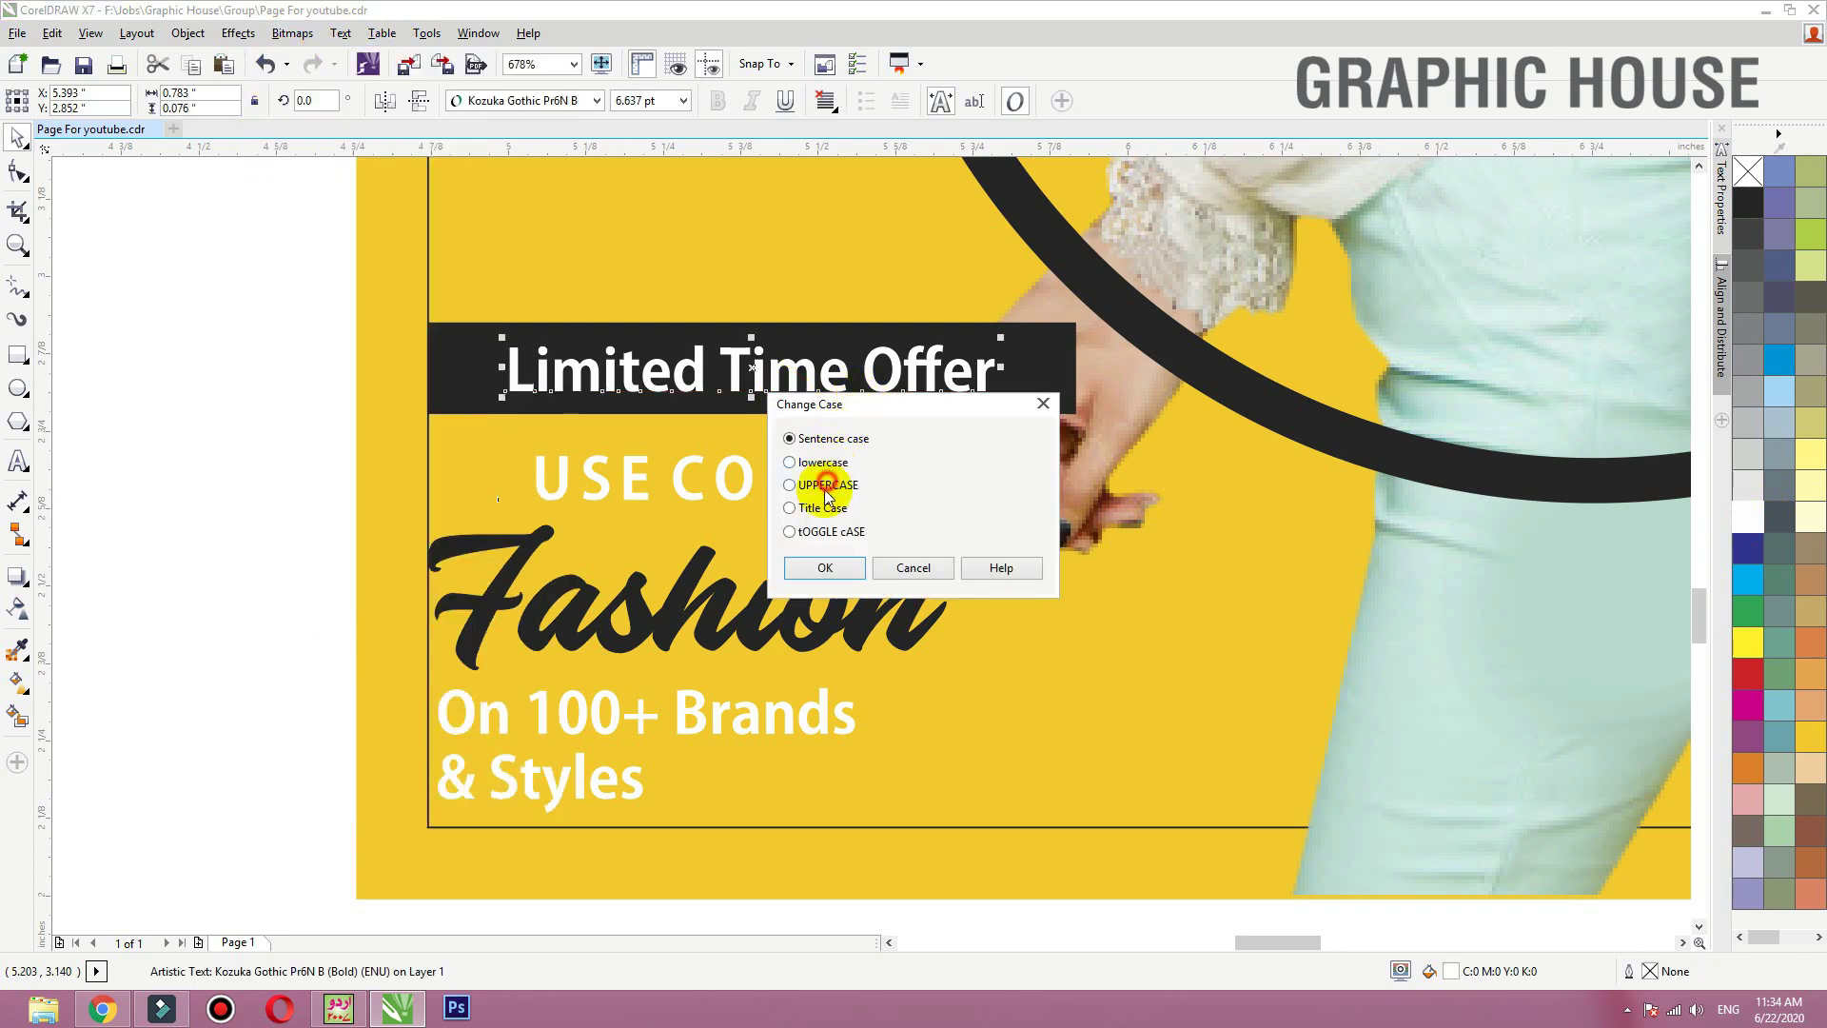
pyautogui.click(827, 490)
pyautogui.click(824, 567)
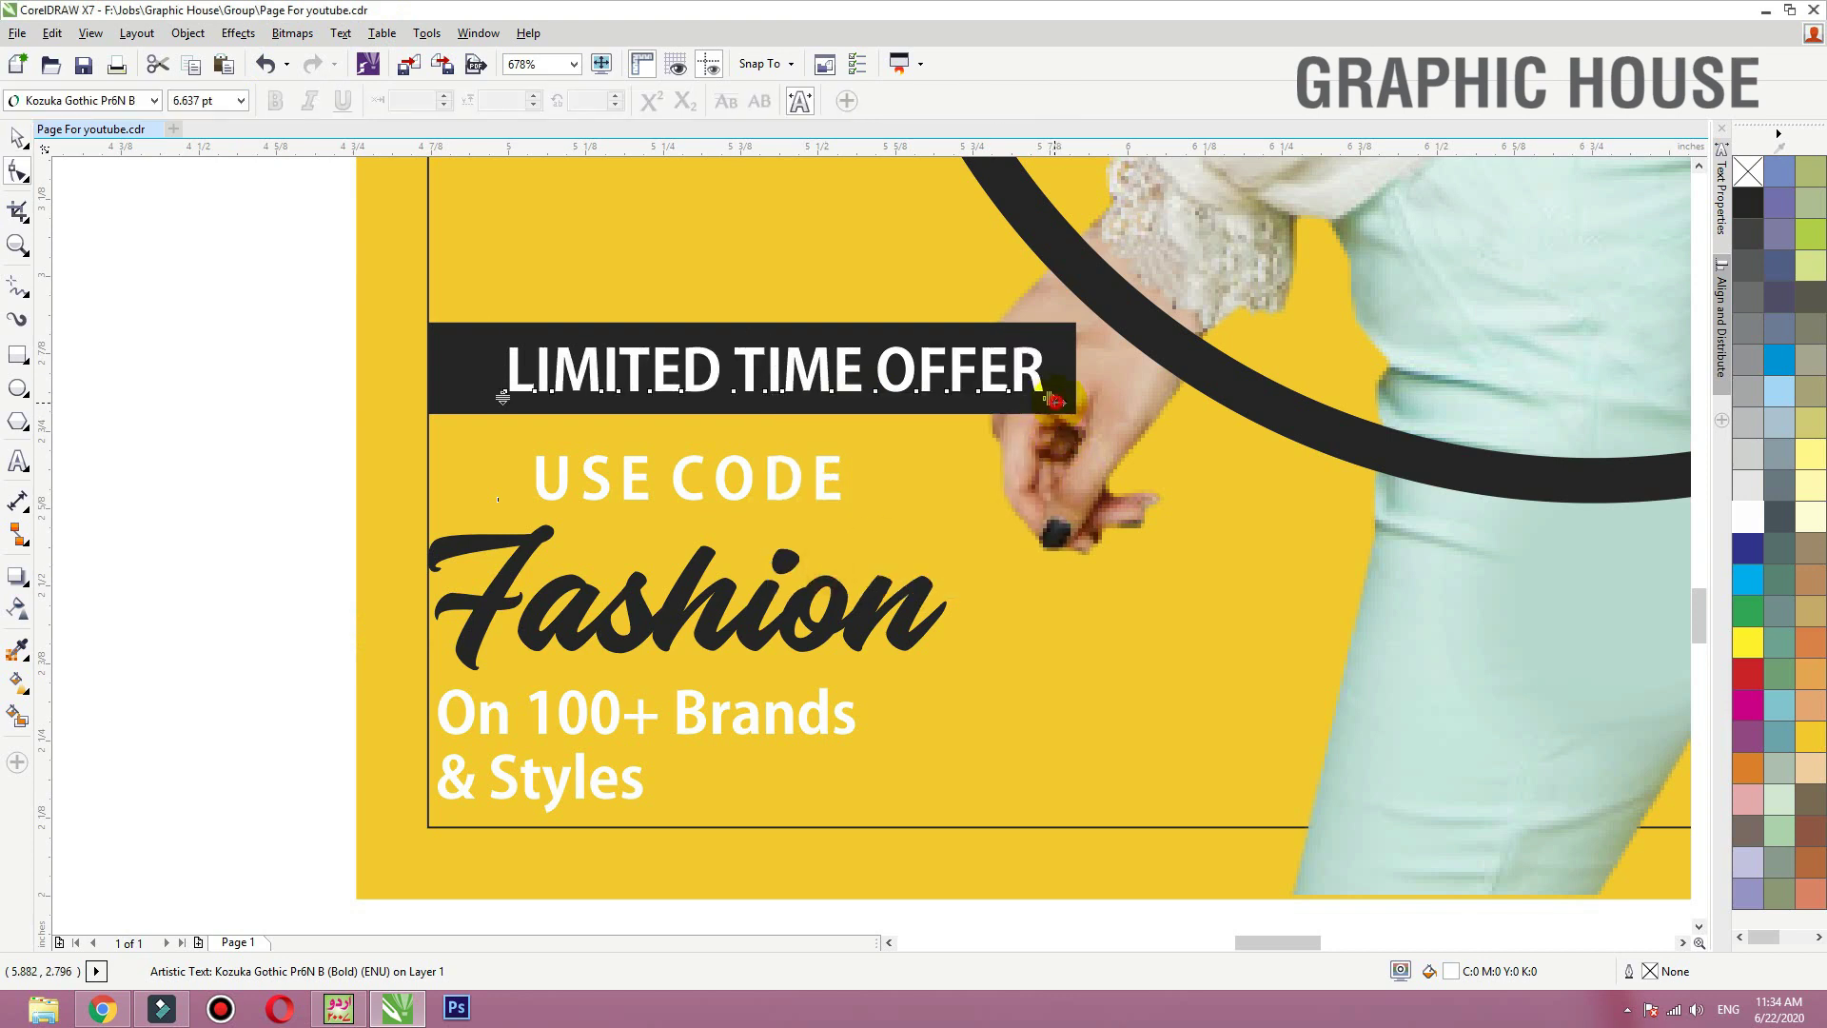
# Step: Widen the letter spacing of "LIMITED TIME OFFER" slightly and center it horizontally and vertically on the black bar
pyautogui.moveTo(1054, 402); pyautogui.dragTo(1091, 400)
pyautogui.press('space')
pyautogui.keyDown('shift'); pyautogui.click(991, 404); pyautogui.keyUp('shift')
pyautogui.press('c')
pyautogui.press('e')
pyautogui.click(291, 407)
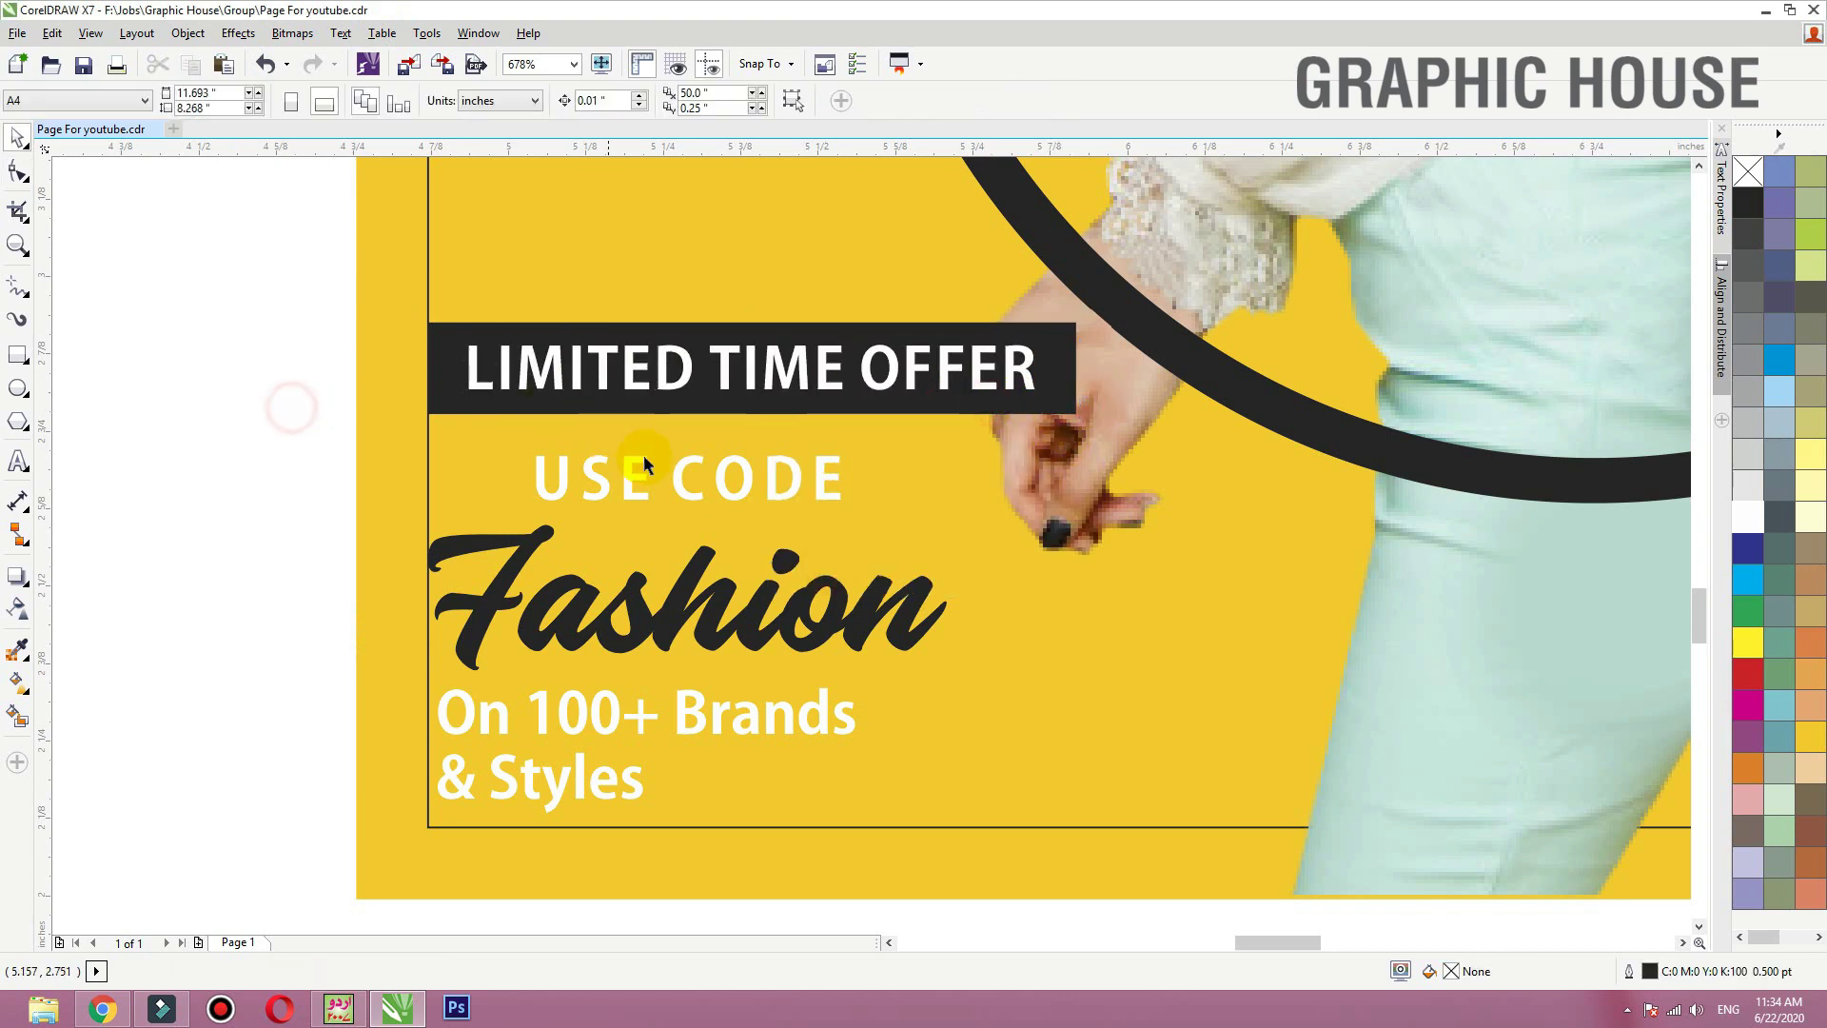
# Step: Duplicate "USE CODE" beside the end of "Fashion" and replace the copy's text with "30"
pyautogui.click(673, 485)
pyautogui.moveTo(677, 487); pyautogui.dragTo(1052, 660)
pyautogui.rightClick(1051, 660)
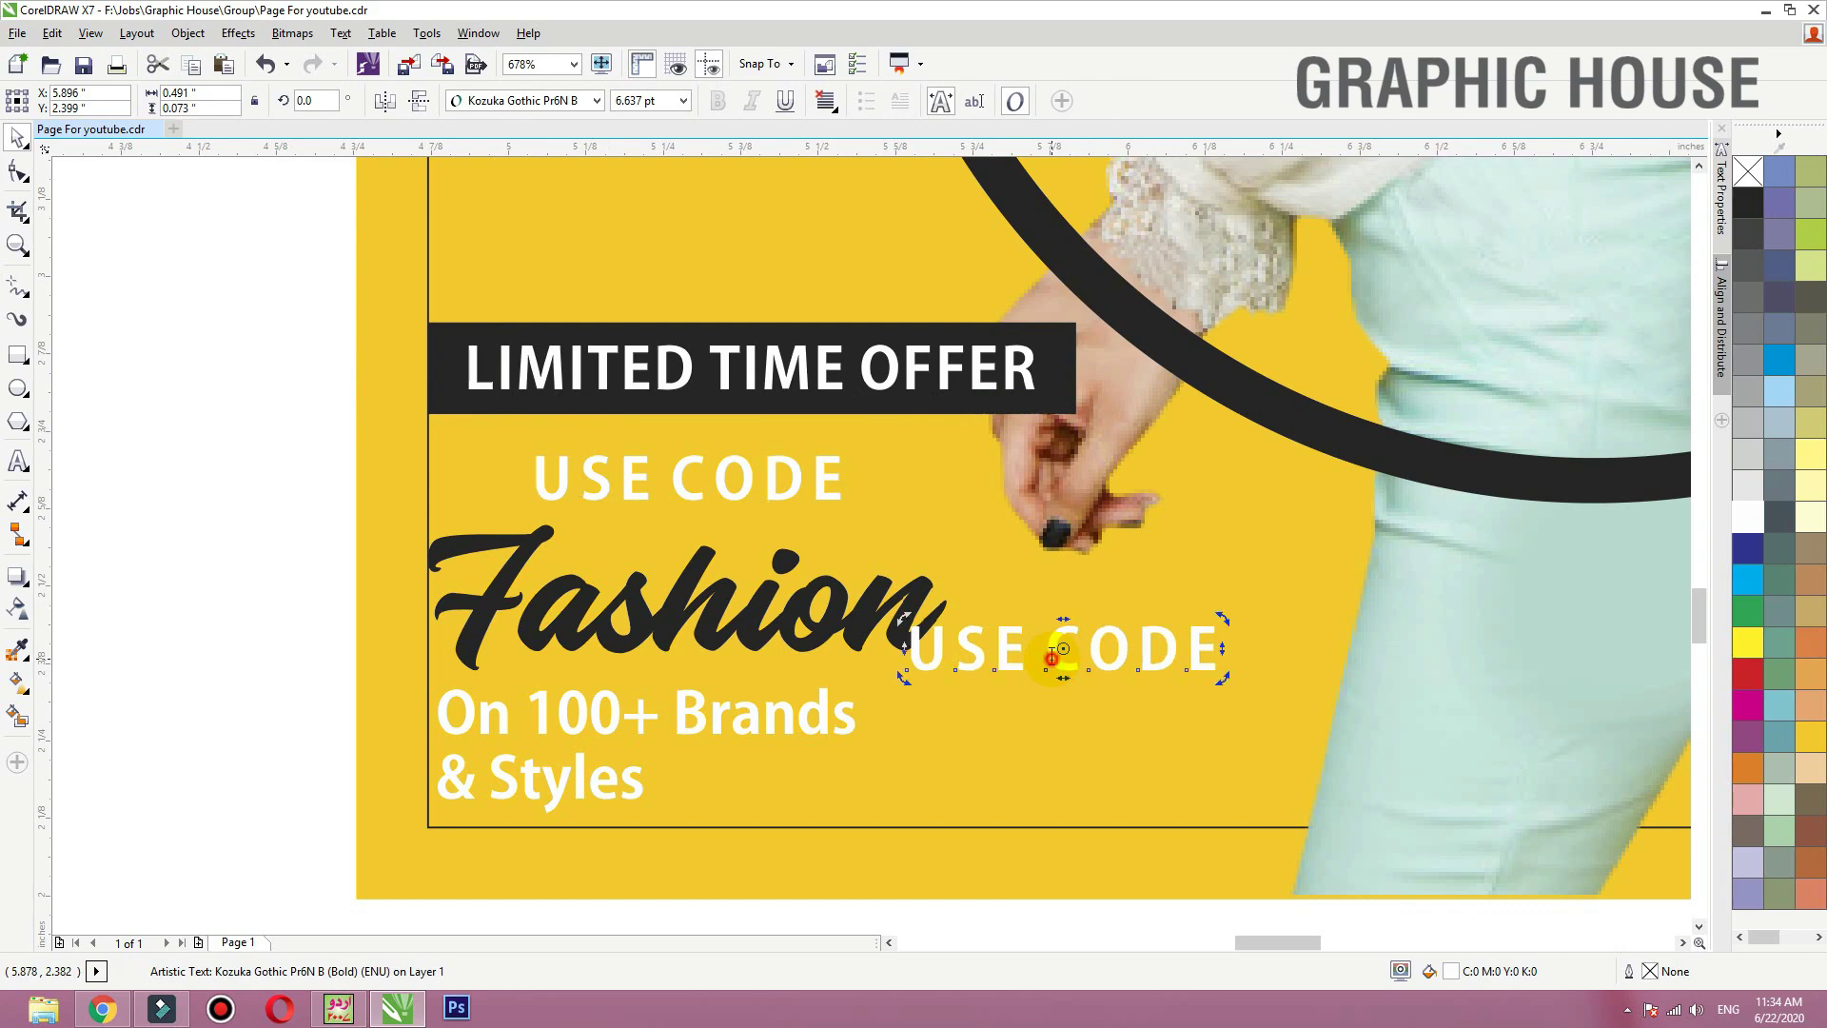
pyautogui.doubleClick(1051, 658)
pyautogui.hotkey('ctrl', 'a')
pyautogui.write('3')
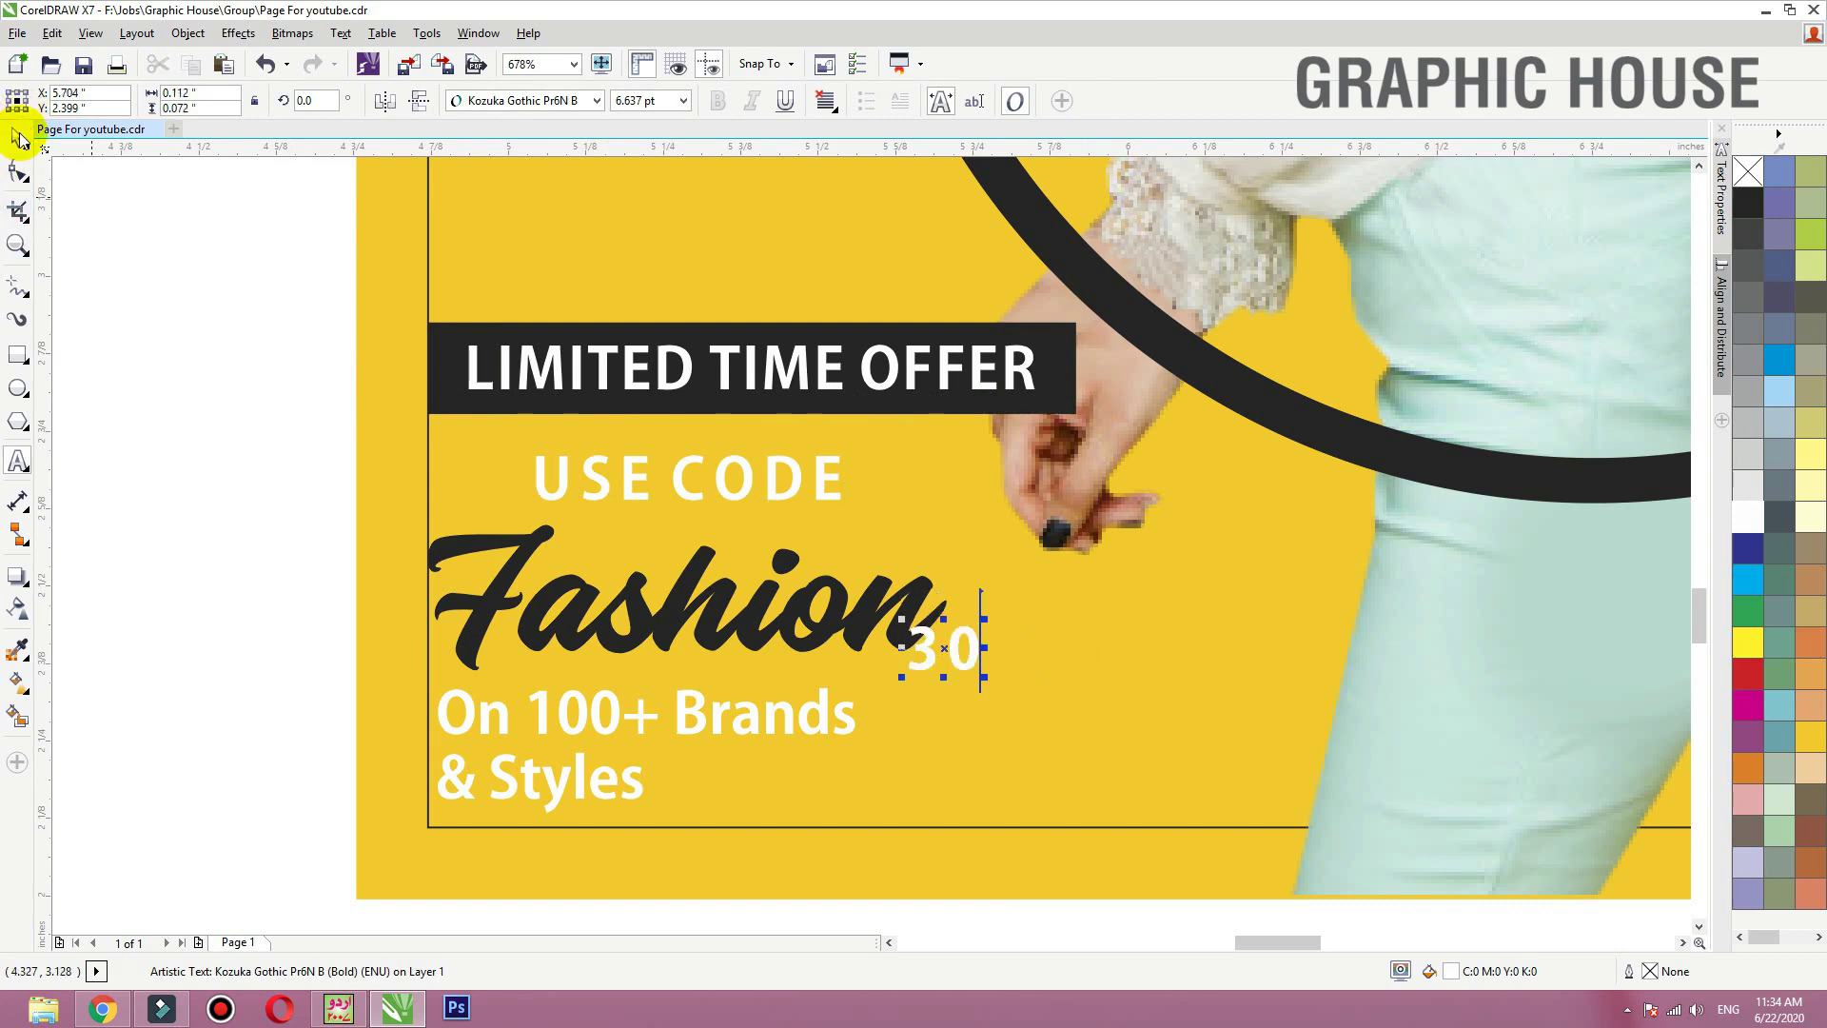
# Step: Tighten the spacing of "30", enlarge it to about 13.7 pt and position it directly after "Fashion"
pyautogui.press('F2')
pyautogui.moveTo(676, 448); pyautogui.dragTo(1300, 859)
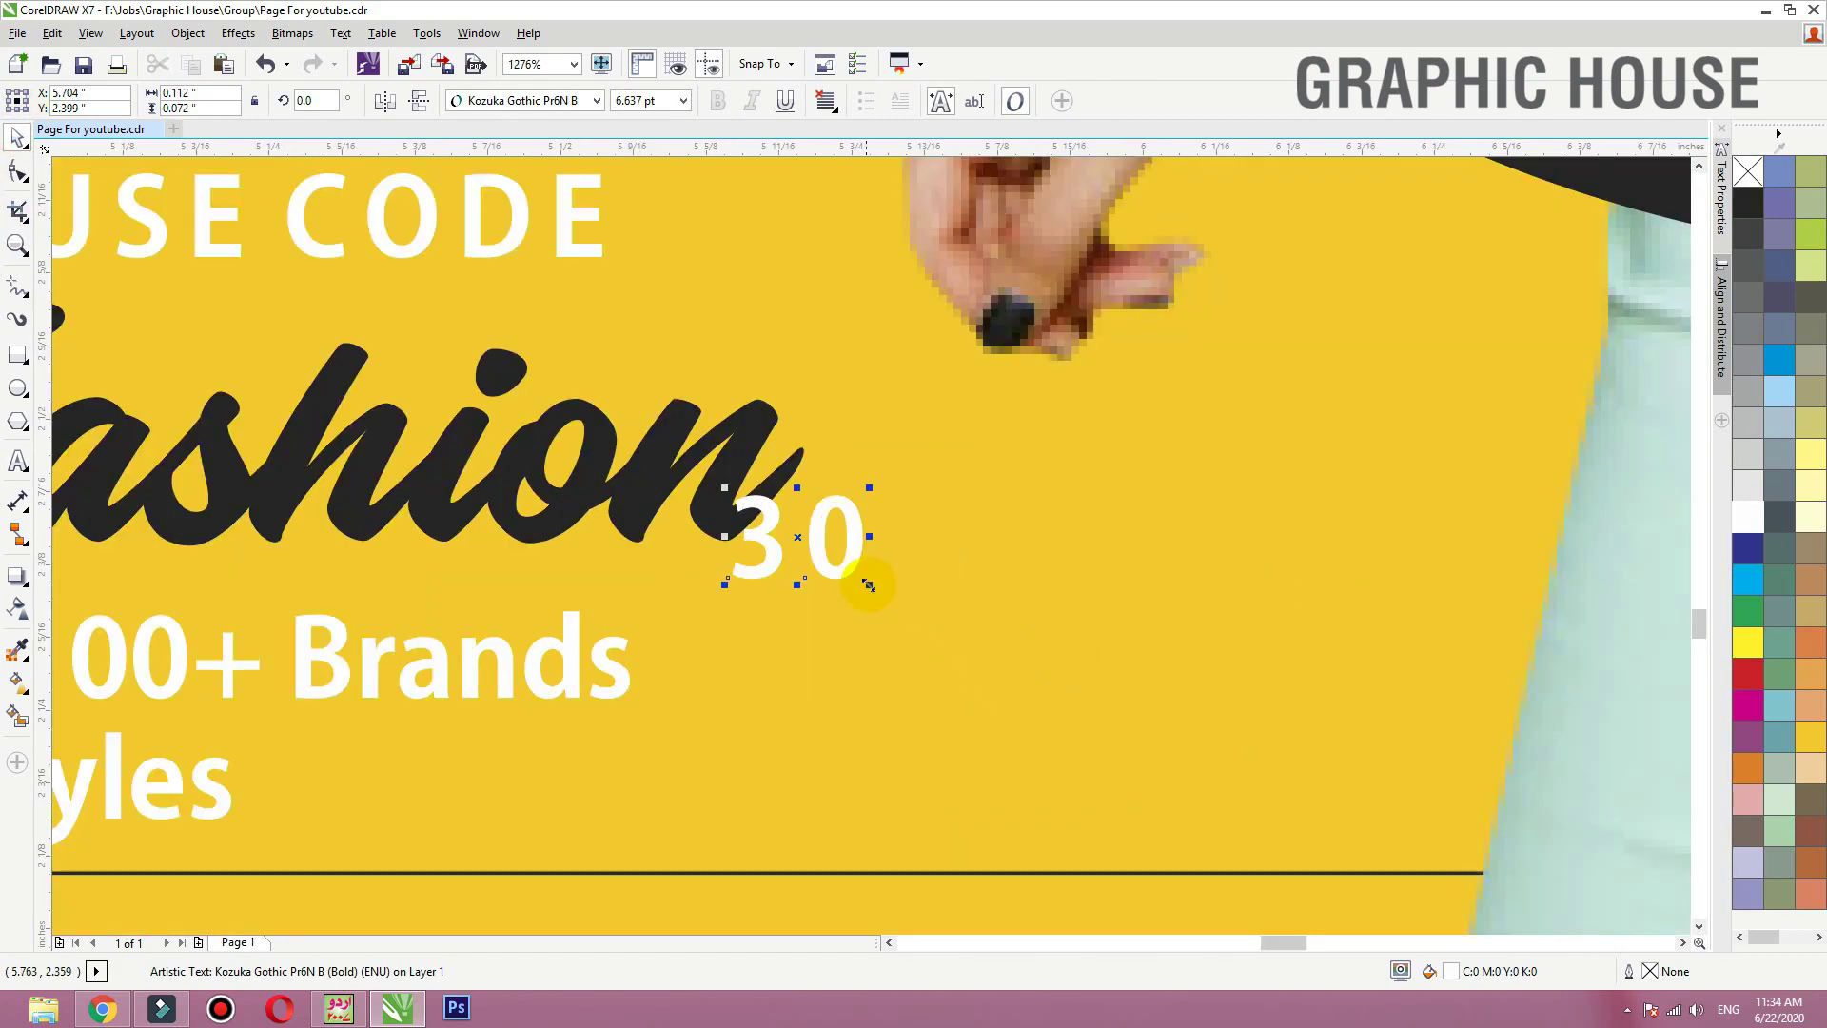
pyautogui.moveTo(868, 584); pyautogui.dragTo(844, 583)
pyautogui.moveTo(850, 490); pyautogui.dragTo(1004, 418)
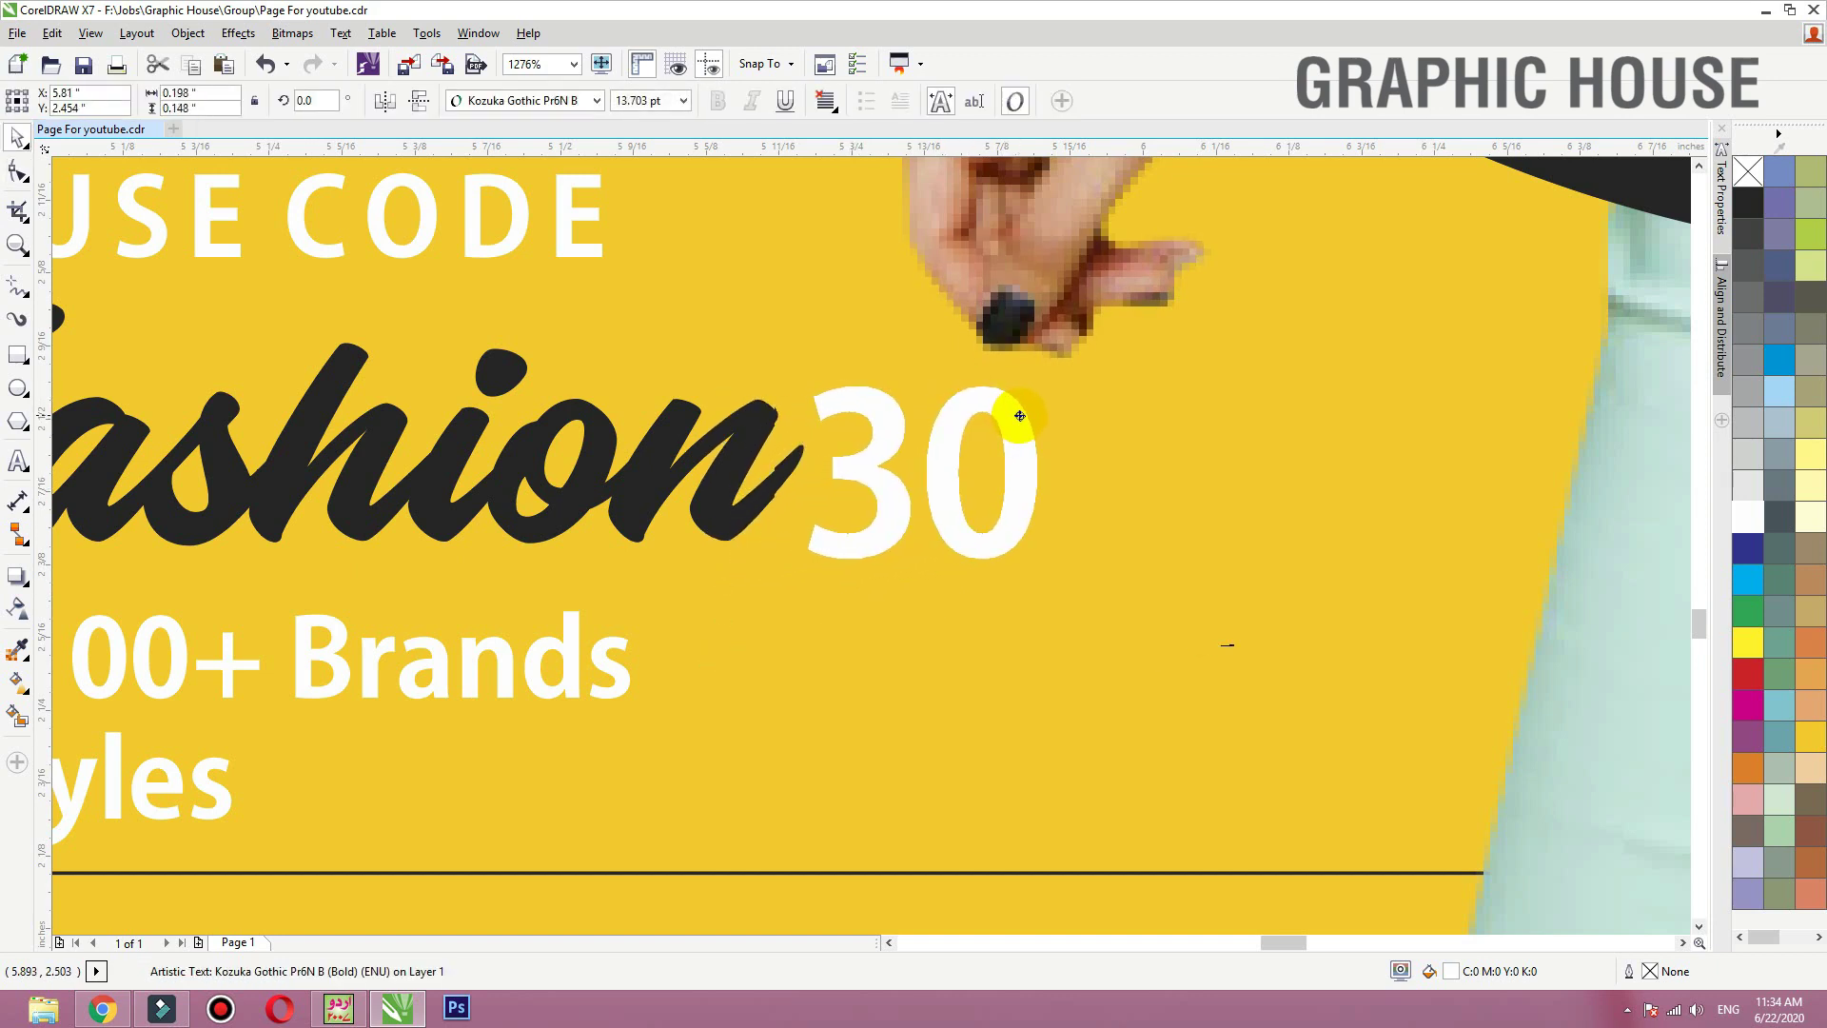
pyautogui.scroll(-4, 923, 662)
# Step: Move the loose group of three black circles onto the ring's lower-left edge, above the "LIMITED TIME OFFER" bar
pyautogui.click(923, 662)
pyautogui.hotkey('shift', 'F2')
pyautogui.click(375, 726)
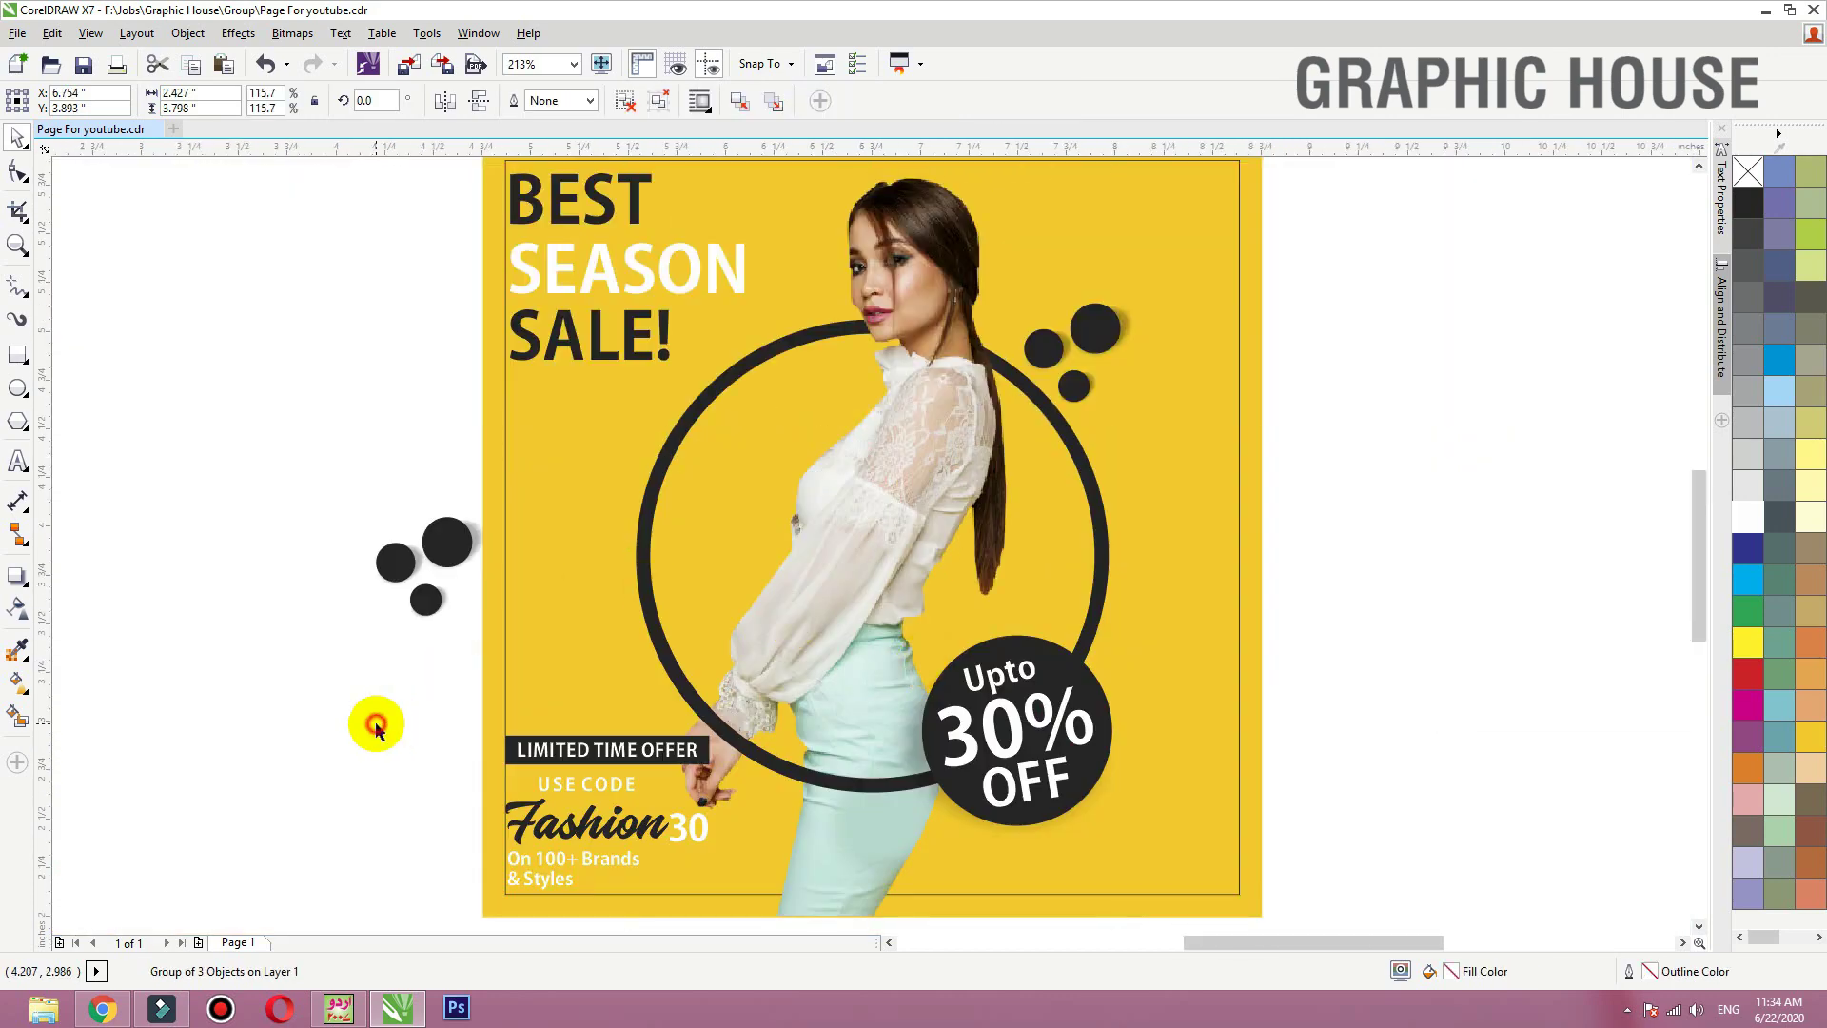
pyautogui.moveTo(448, 554); pyautogui.dragTo(655, 655)
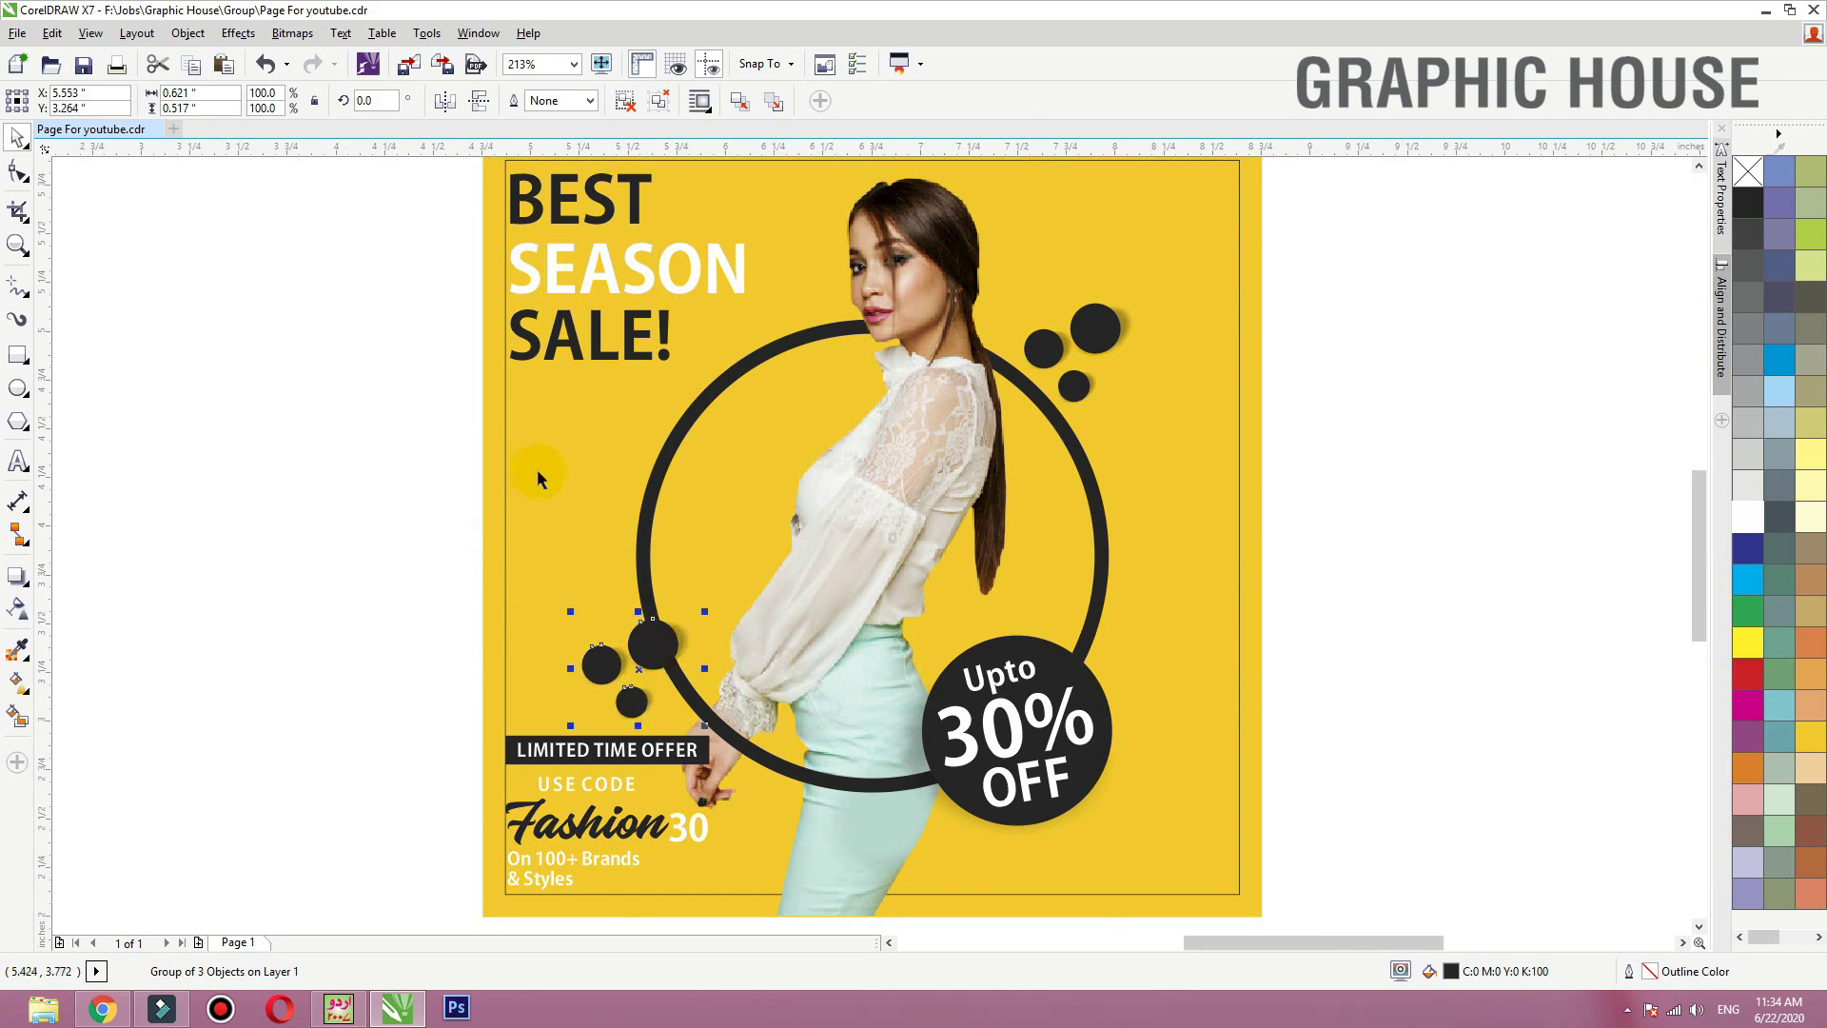
# Step: Remove the outline from the thin frame rectangle inside the yellow square
pyautogui.click(505, 472)
pyautogui.rightClick(1748, 171)
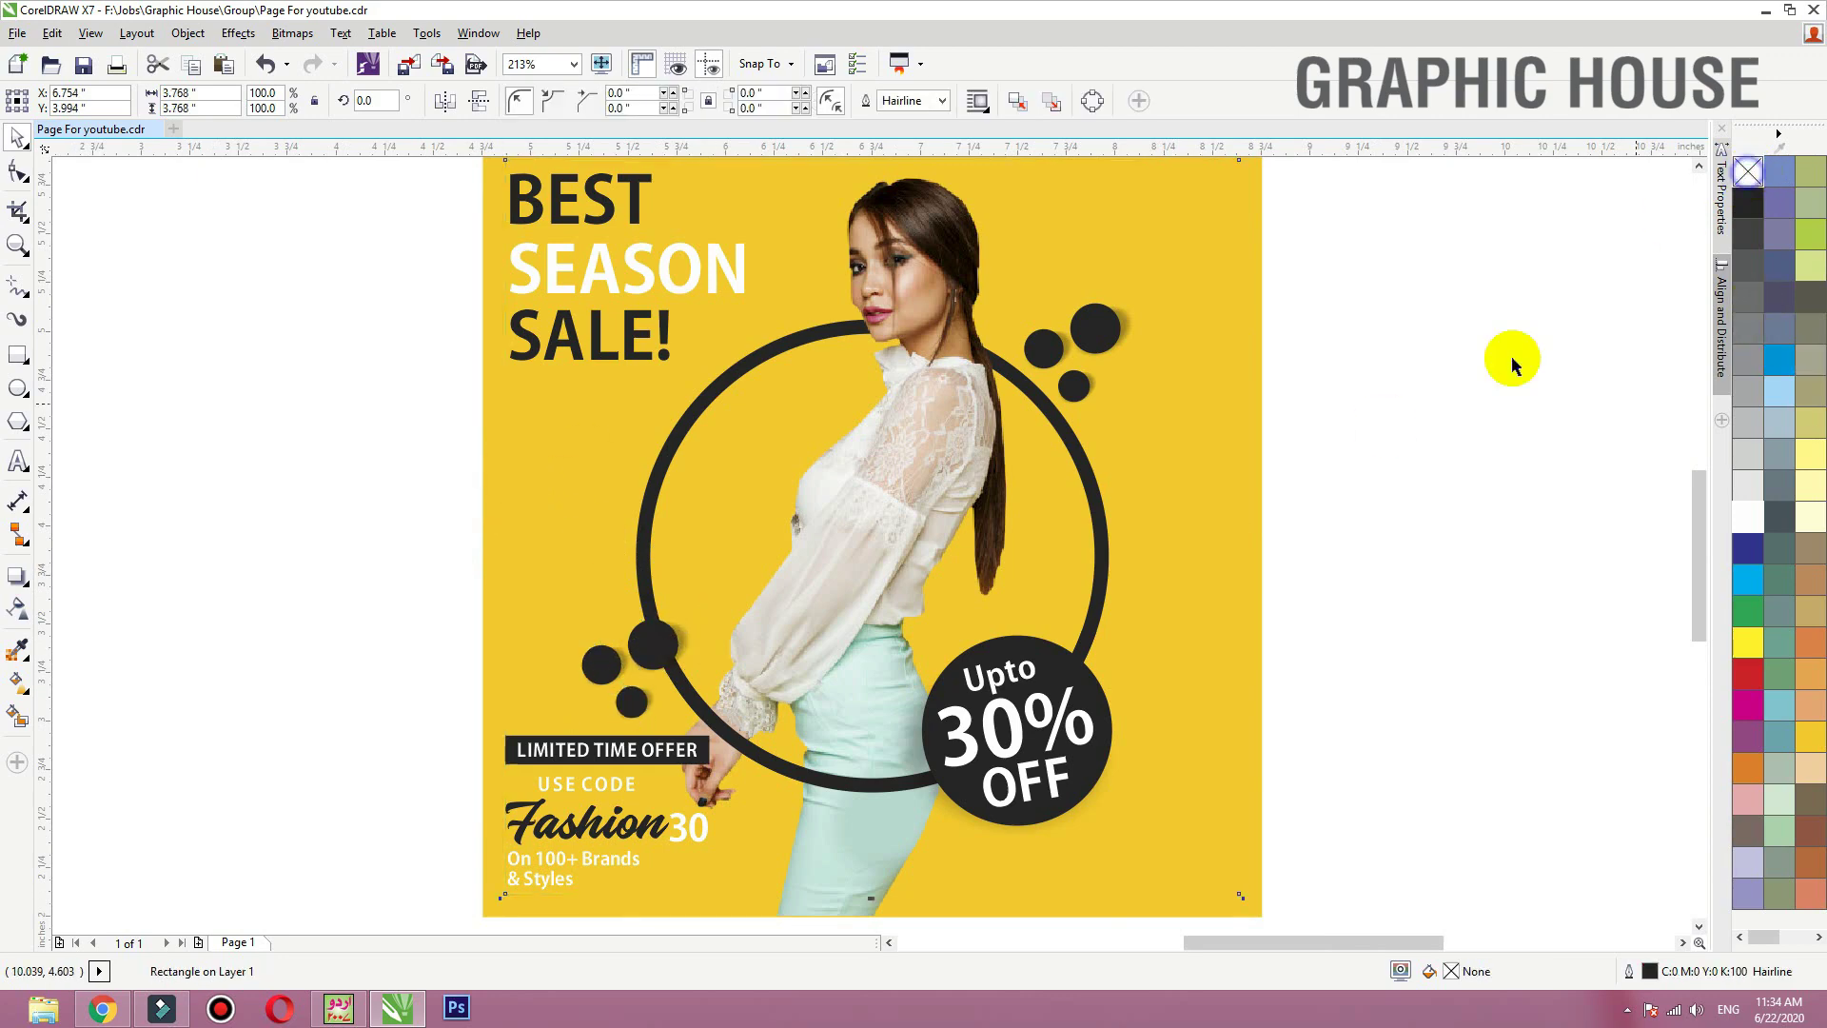
pyautogui.click(1508, 365)
# Step: Tighten the spacing between "BEST", "SEASON" and "SALE!" by nudging the lines up, and nudge the whole headline down slightly
pyautogui.press('F3')
pyautogui.moveTo(1203, 303); pyautogui.dragTo(632, 852)
pyautogui.hotkey('shift', 'F2')
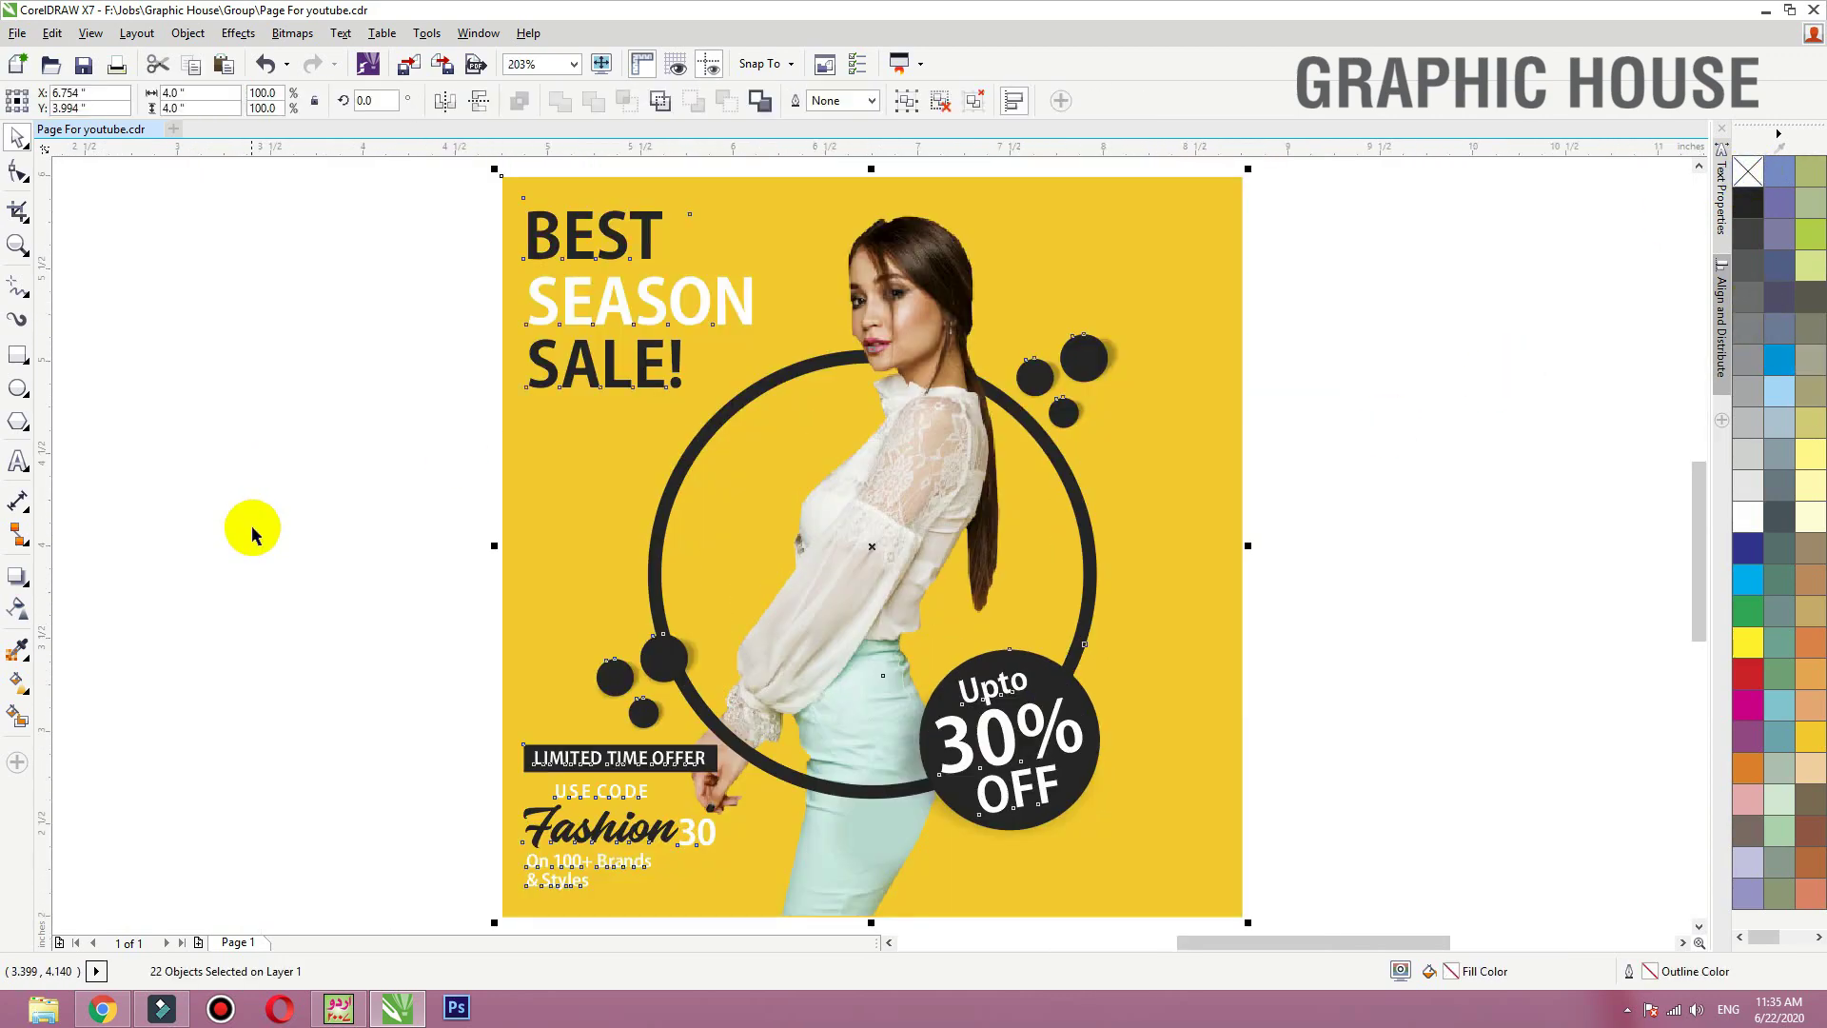
pyautogui.moveTo(241, 538); pyautogui.dragTo(691, 368)
pyautogui.moveTo(758, 317); pyautogui.dragTo(761, 319)
pyautogui.press('Up')
pyautogui.press('Up')
pyautogui.moveTo(335, 420); pyautogui.dragTo(819, 228)
pyautogui.press('Up')
pyautogui.press('Up')
pyautogui.press('Up')
pyautogui.moveTo(412, 463); pyautogui.dragTo(806, 251)
pyautogui.press('Down')
pyautogui.press('Down')
pyautogui.press('Down')
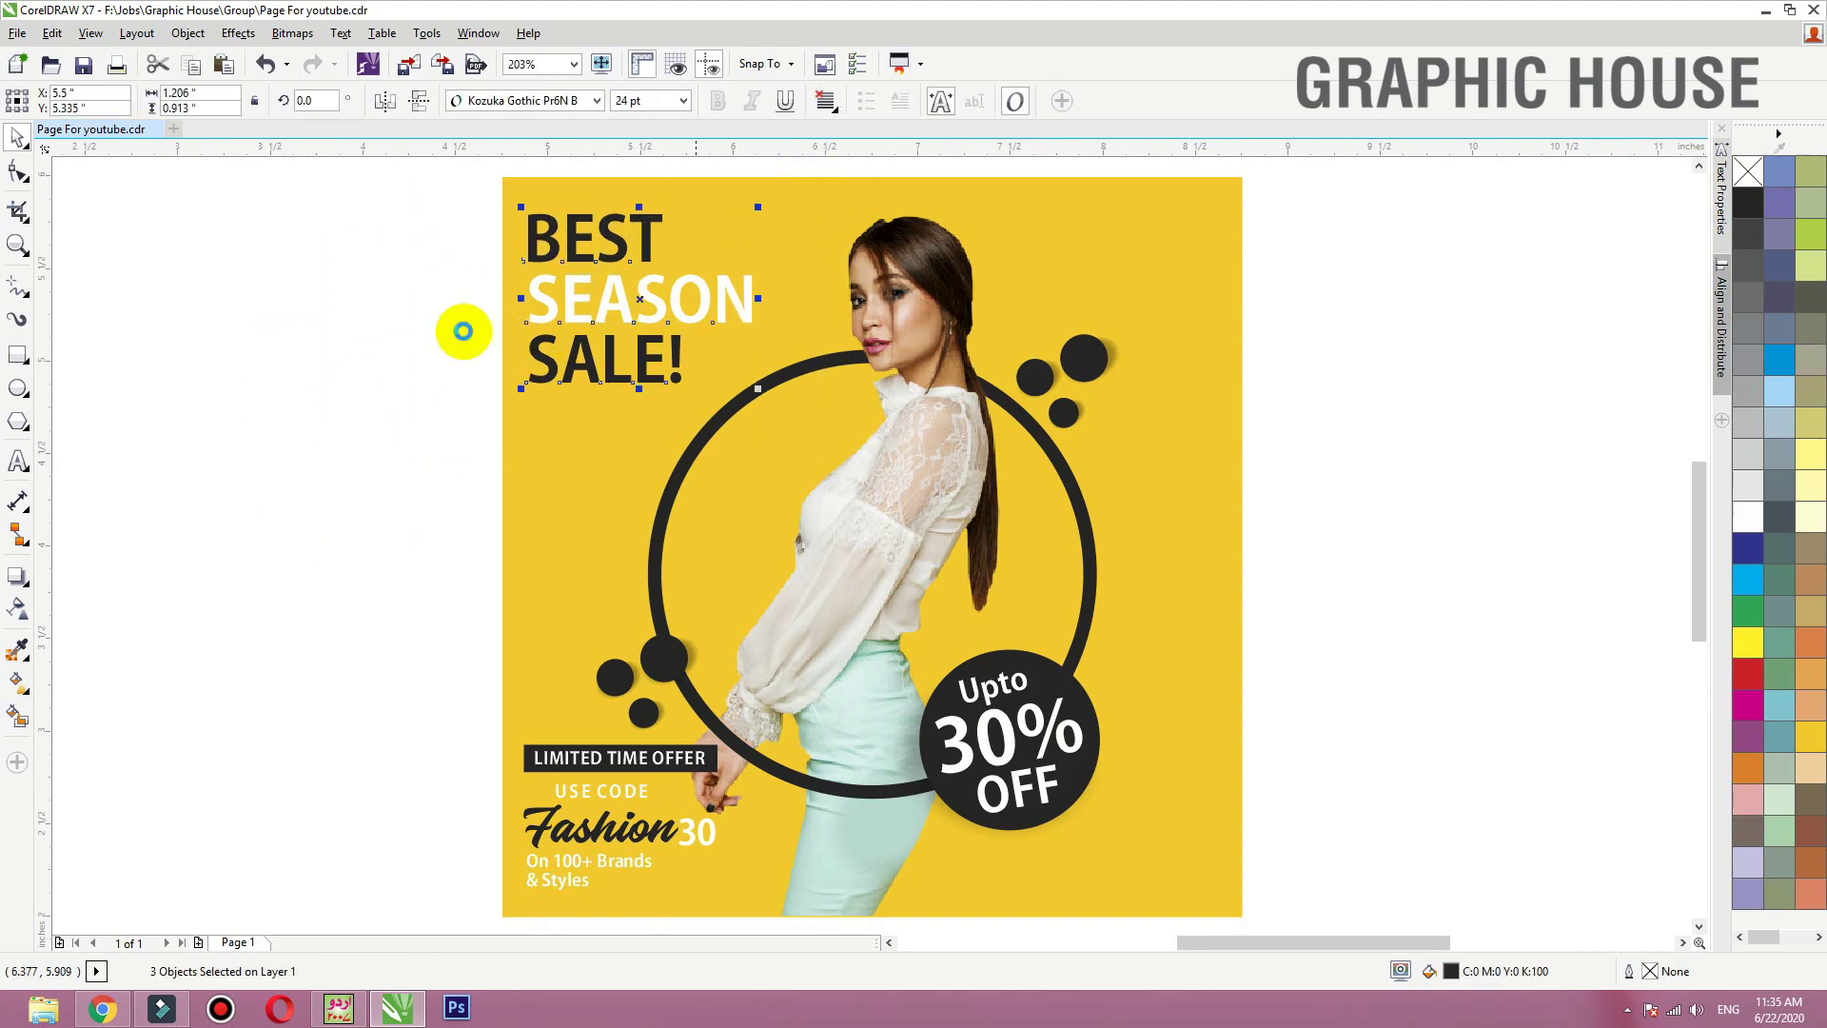
pyautogui.click(380, 423)
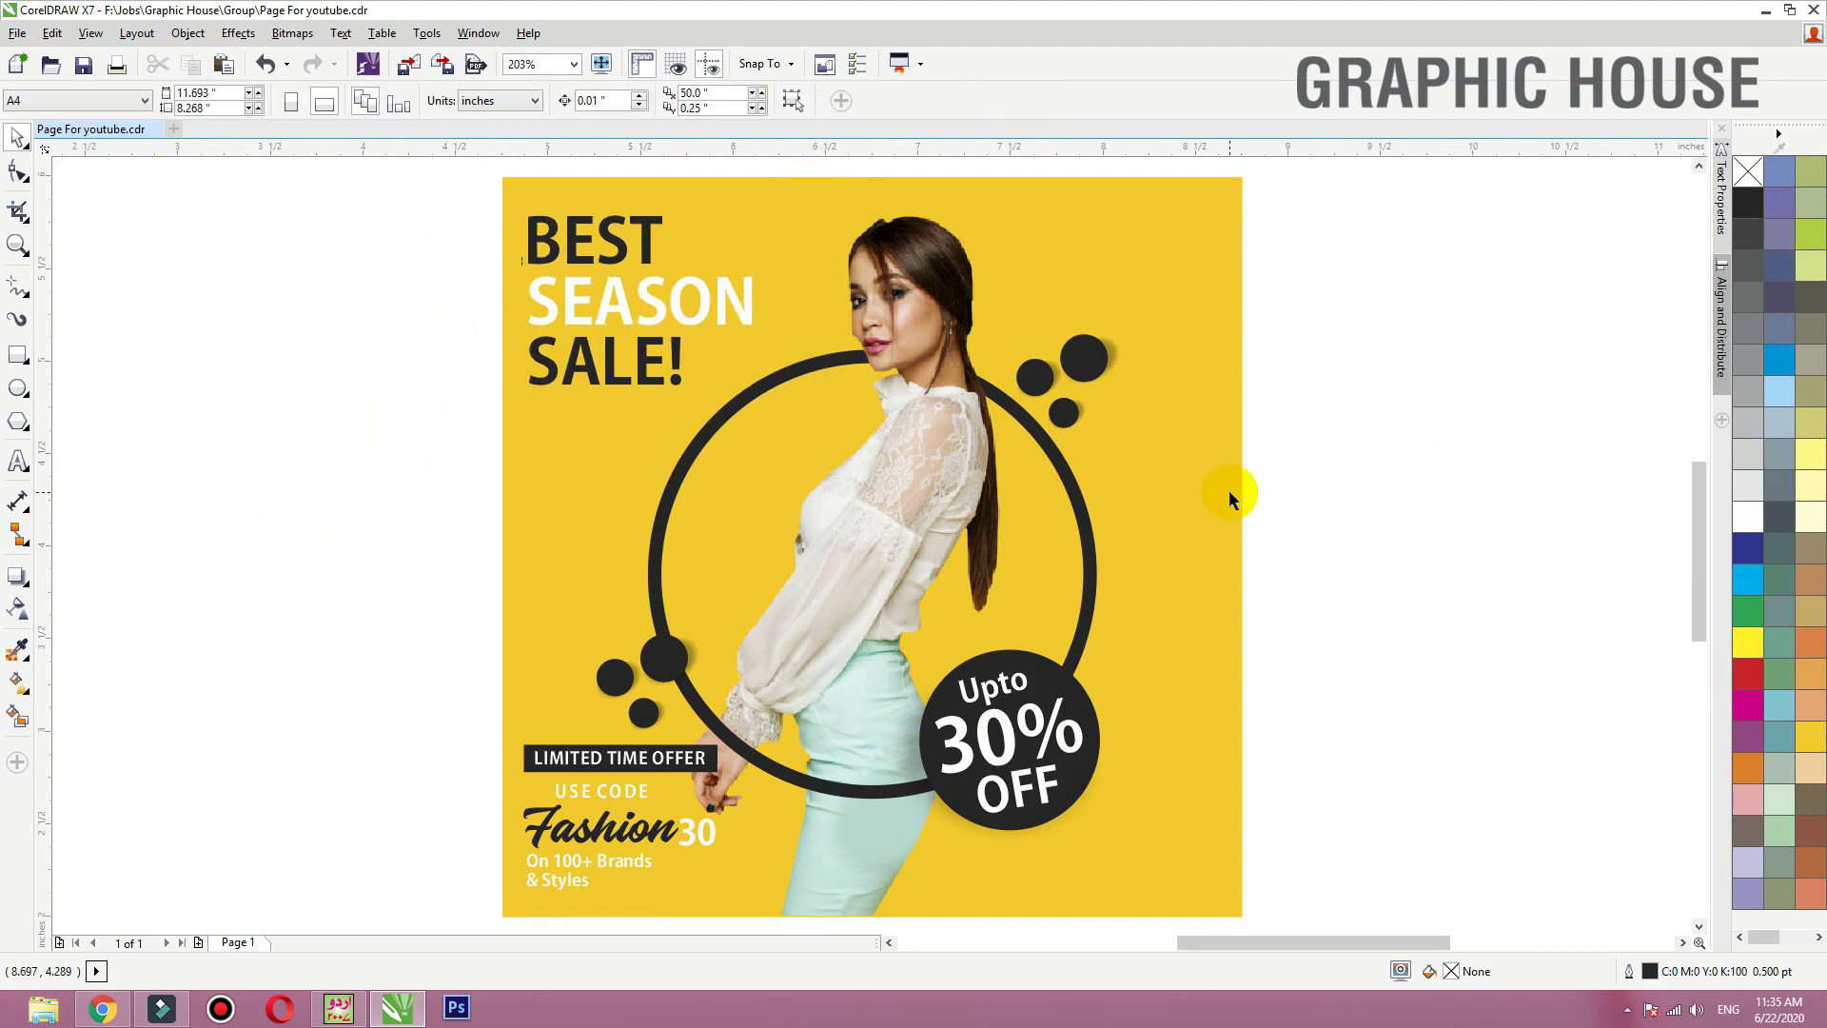
# Step: Ungroup the three-object woman-and-ring artwork and select the woman's front photo, undoing any trial moves
pyautogui.moveTo(922, 490); pyautogui.dragTo(942, 477)
pyautogui.hotkey('ctrl', 'z')
pyautogui.click(612, 102)
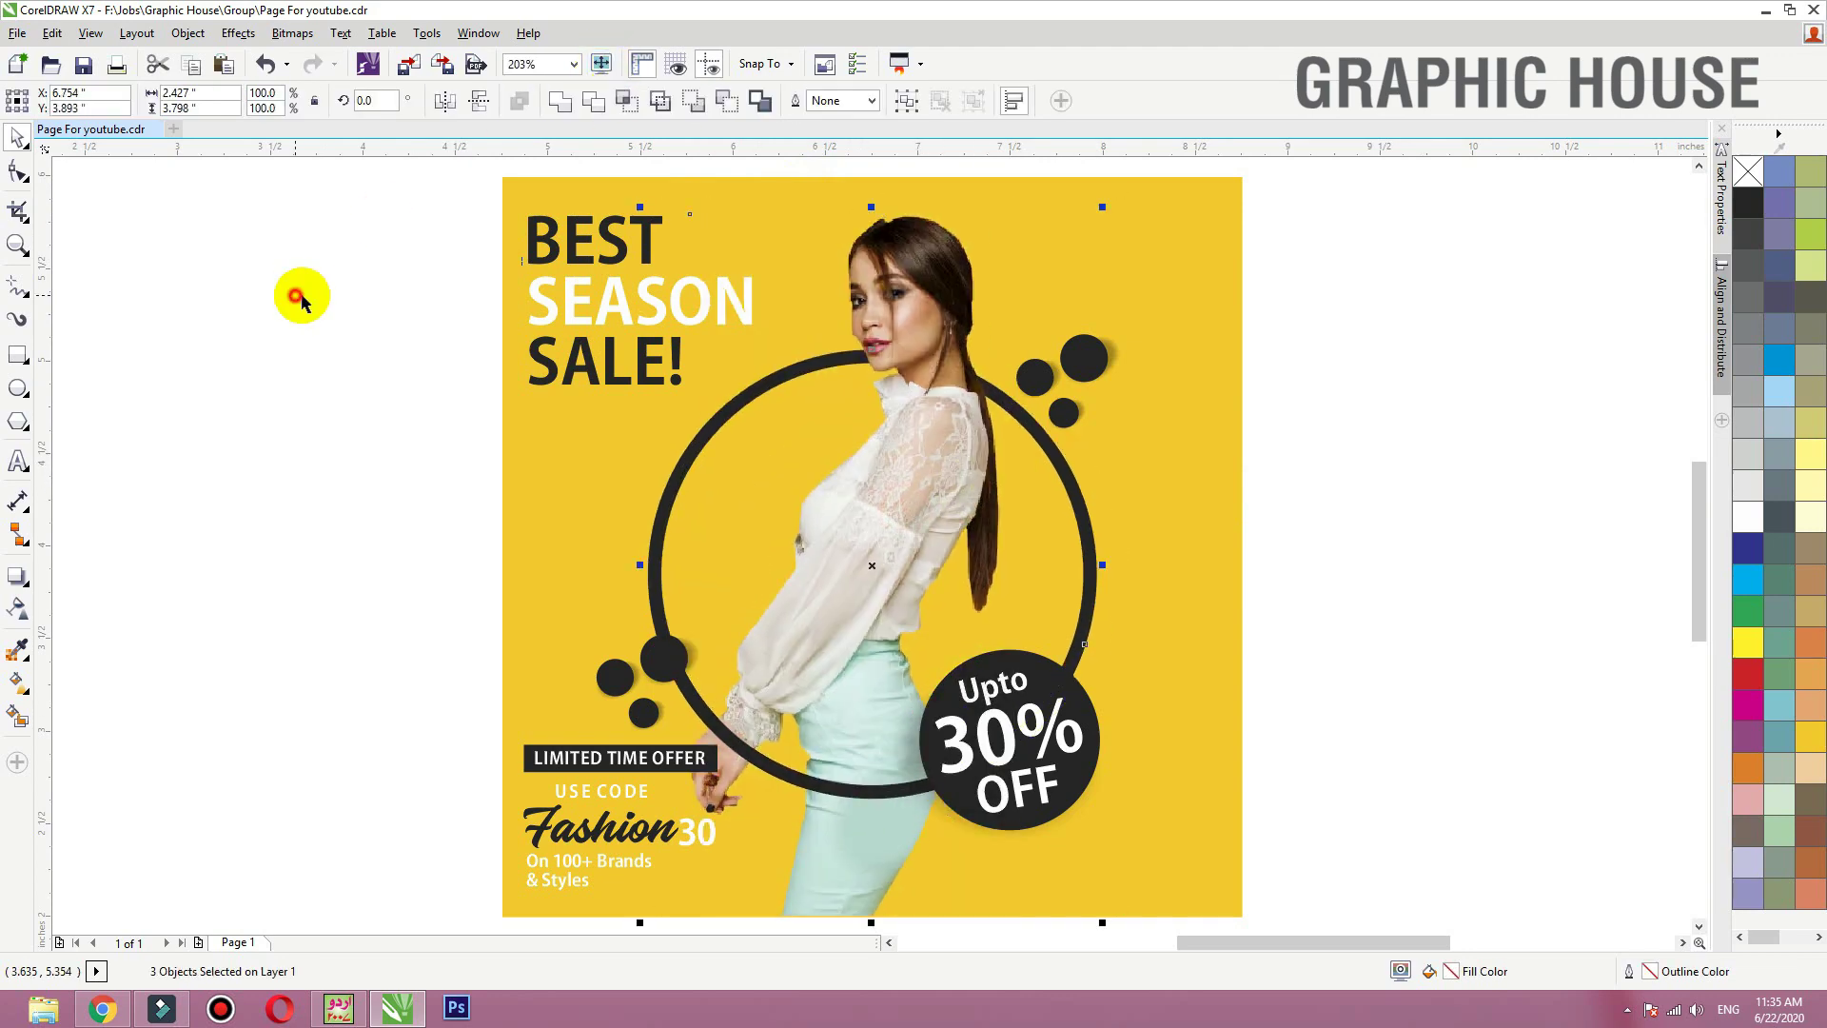
pyautogui.click(297, 296)
pyautogui.moveTo(925, 300); pyautogui.dragTo(946, 258)
pyautogui.hotkey('ctrl', 'z')
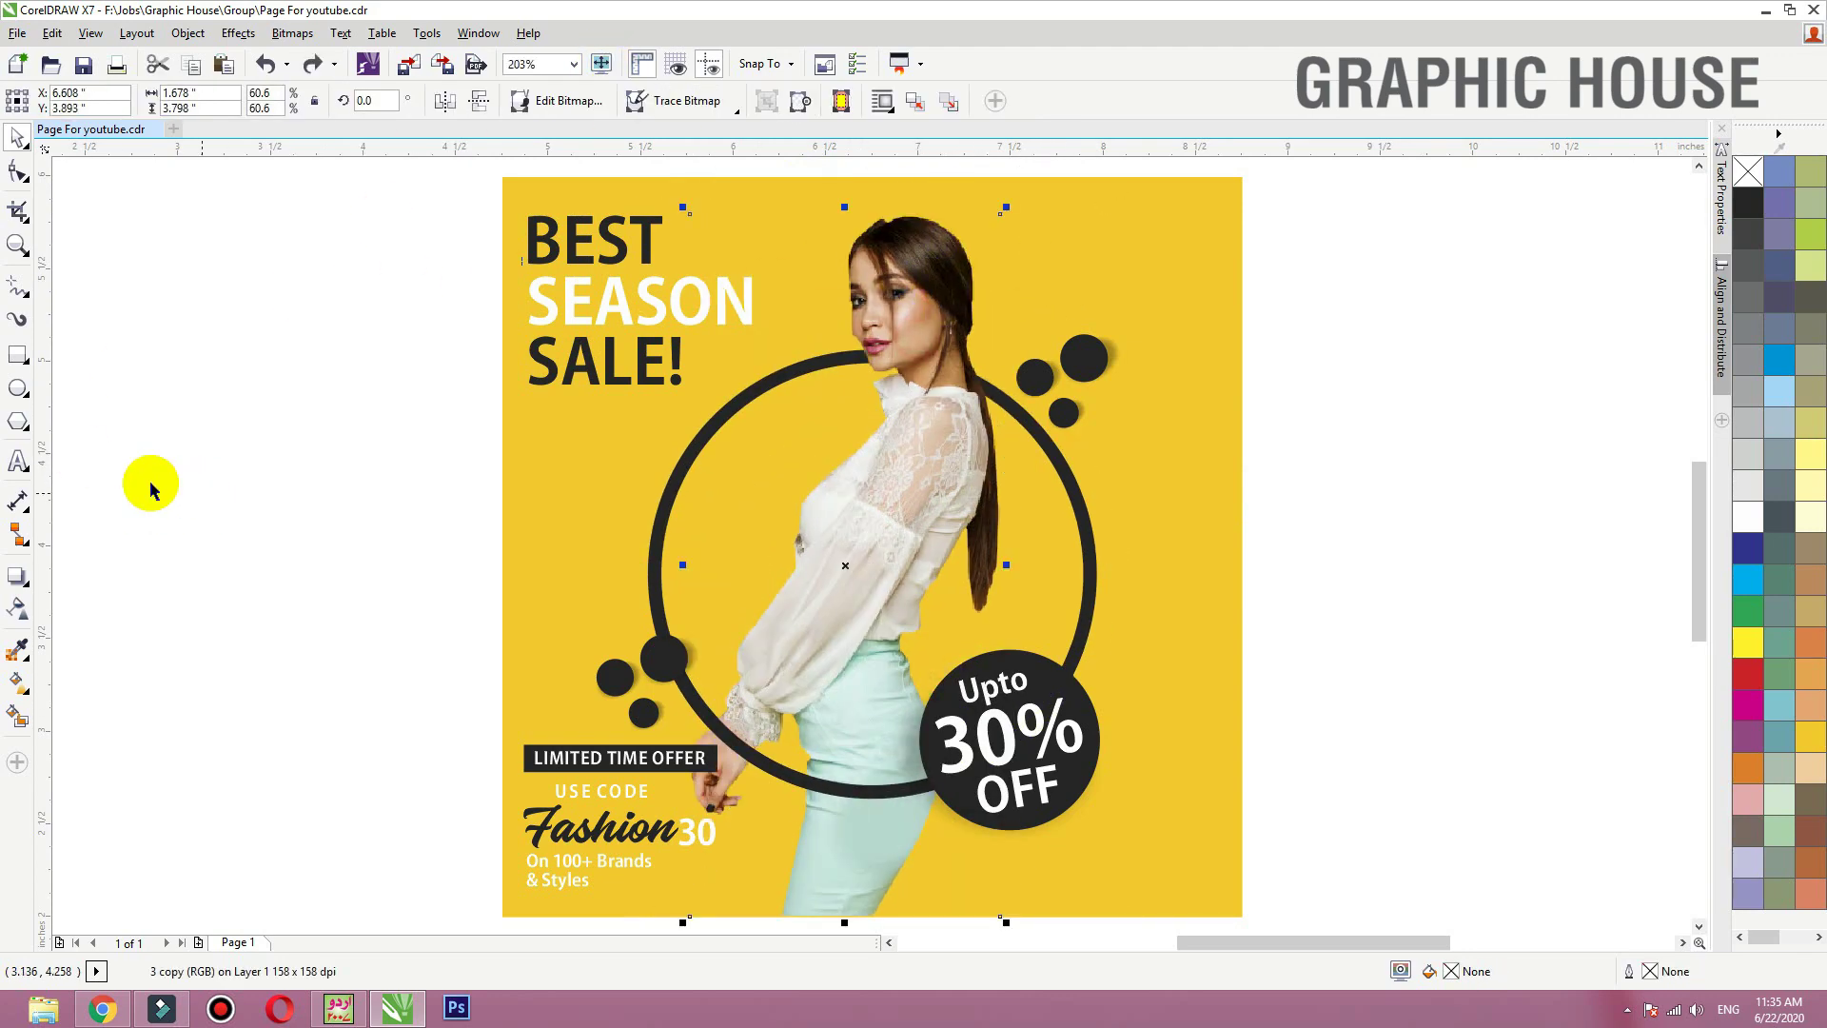
# Step: Add a drop shadow falling to the right of the woman's photo, coloured orange with an opacity of 24
pyautogui.click(14, 580)
pyautogui.moveTo(822, 549); pyautogui.dragTo(1022, 604)
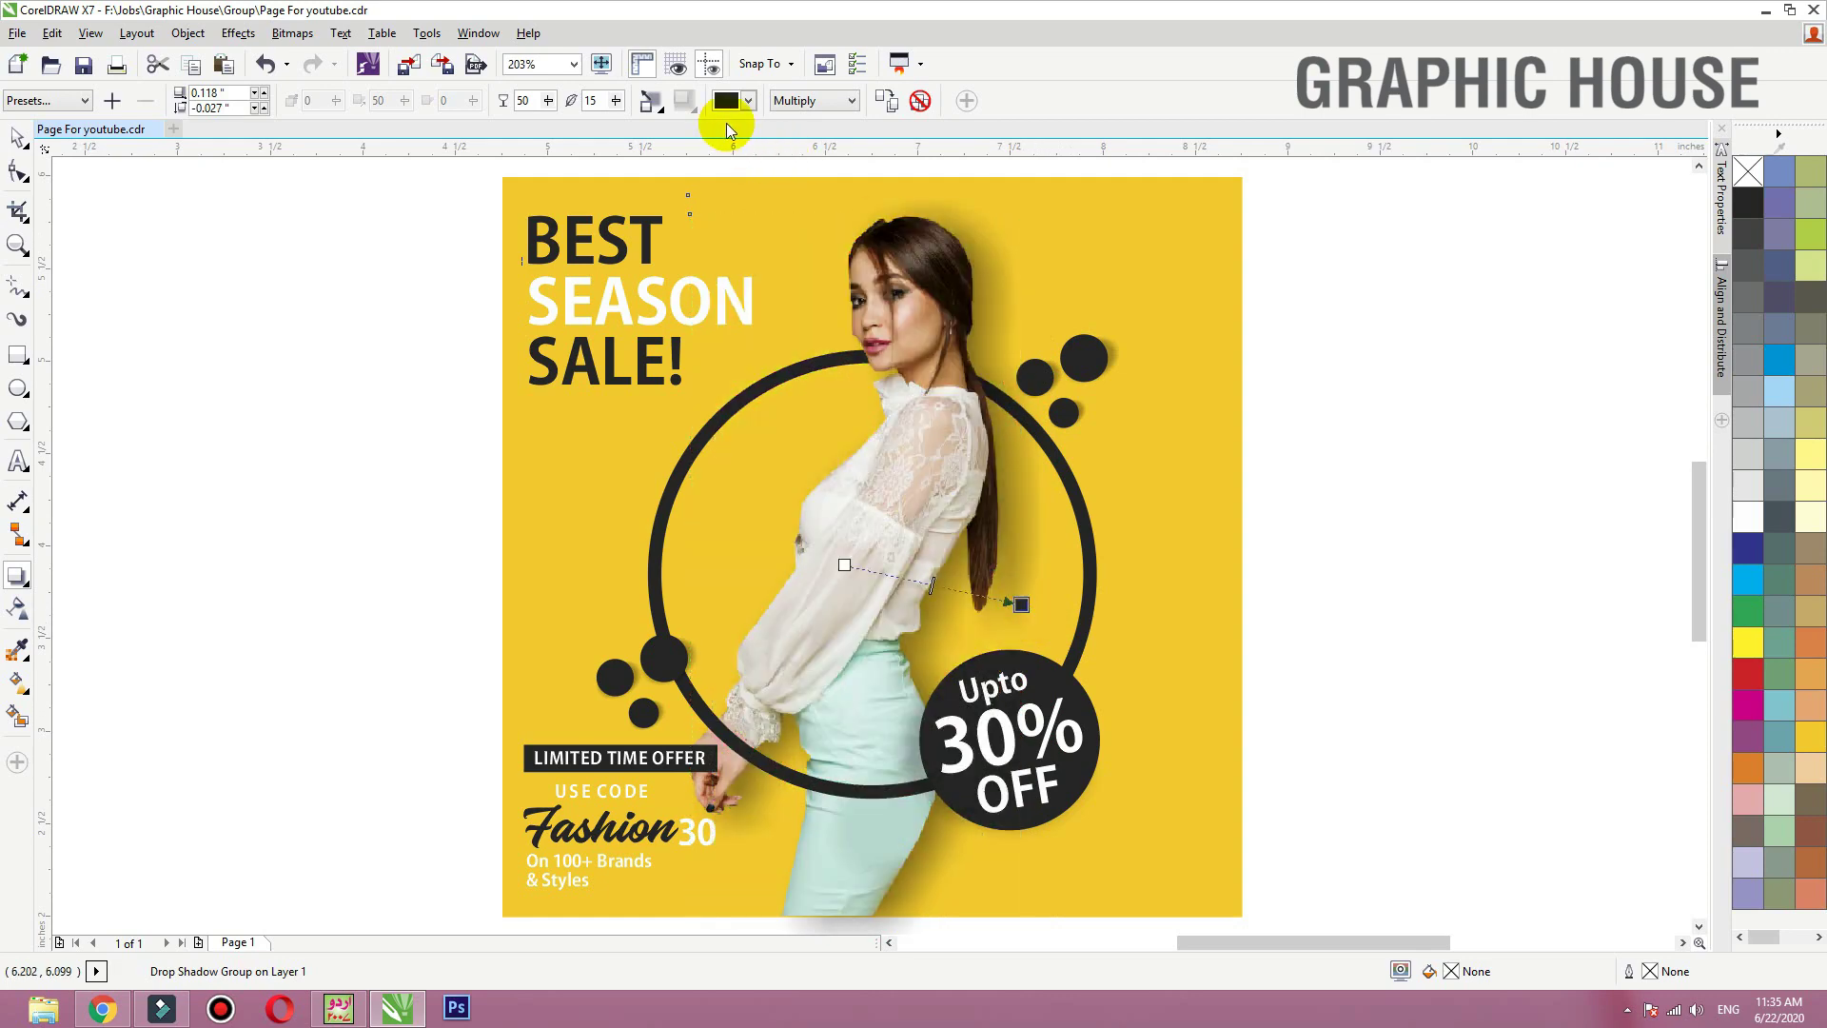
pyautogui.click(746, 101)
pyautogui.click(723, 166)
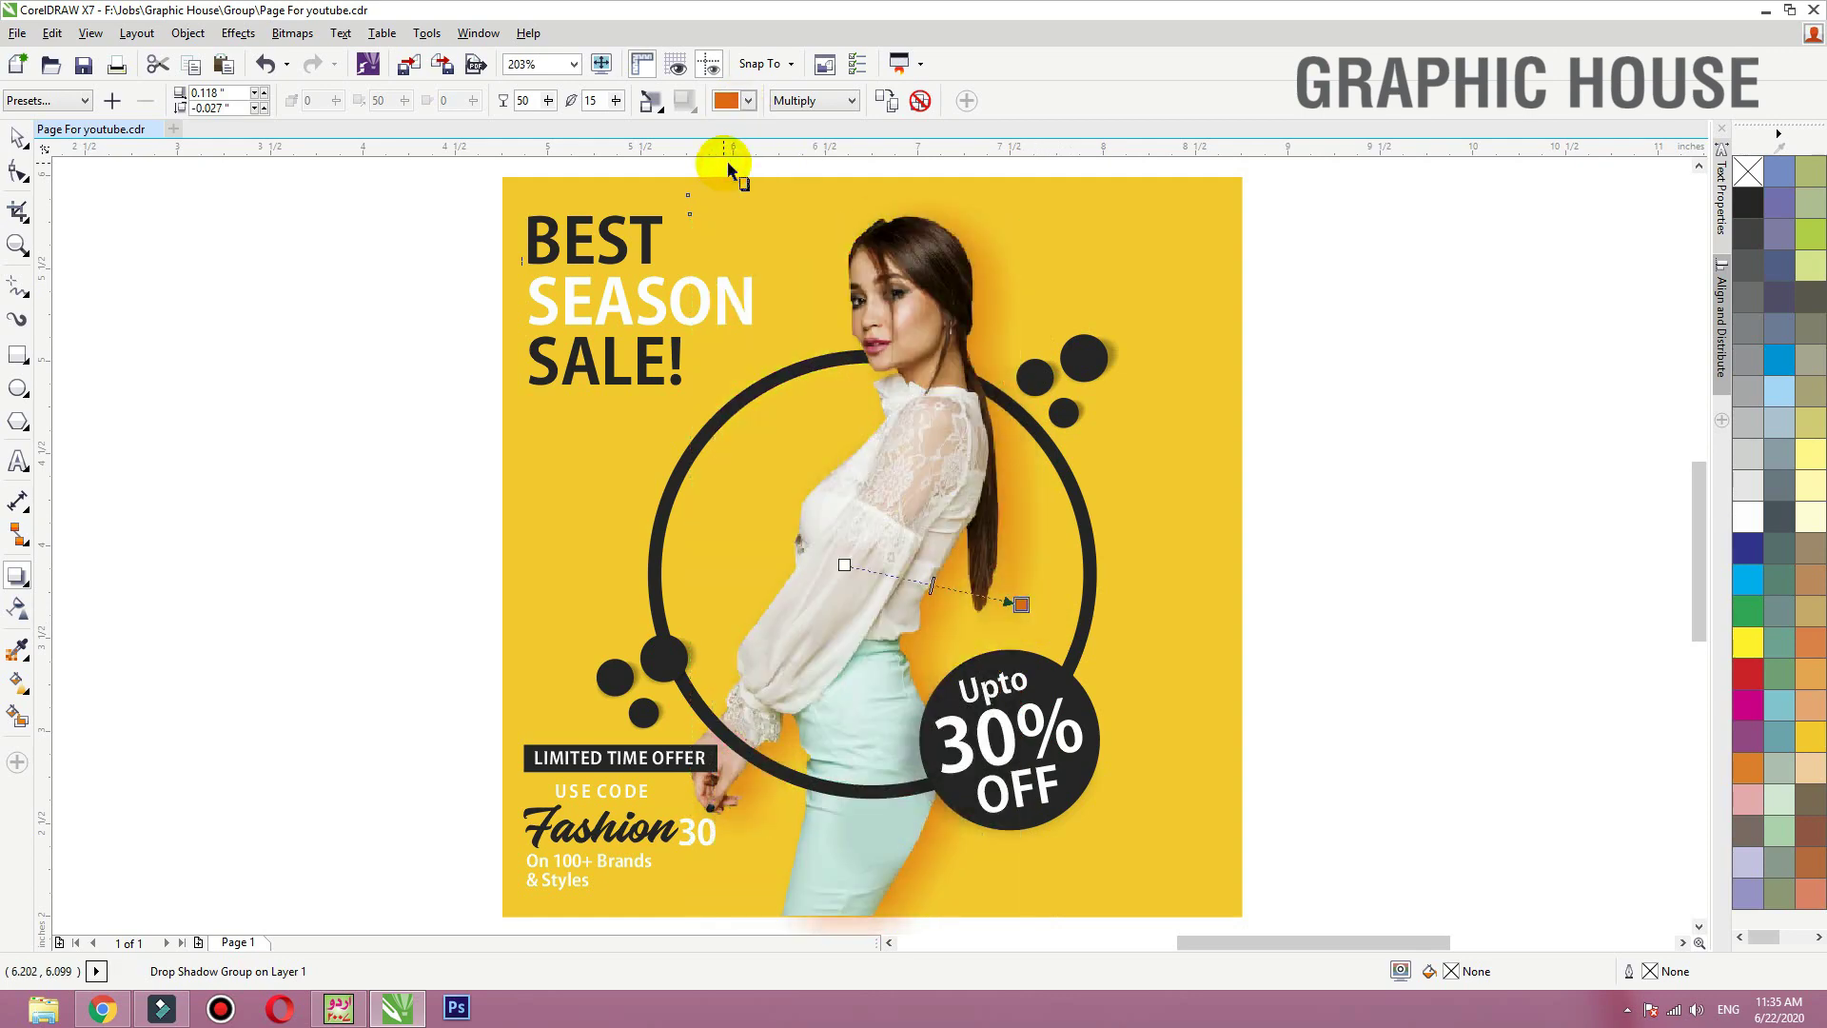
pyautogui.moveTo(915, 575); pyautogui.dragTo(911, 573)
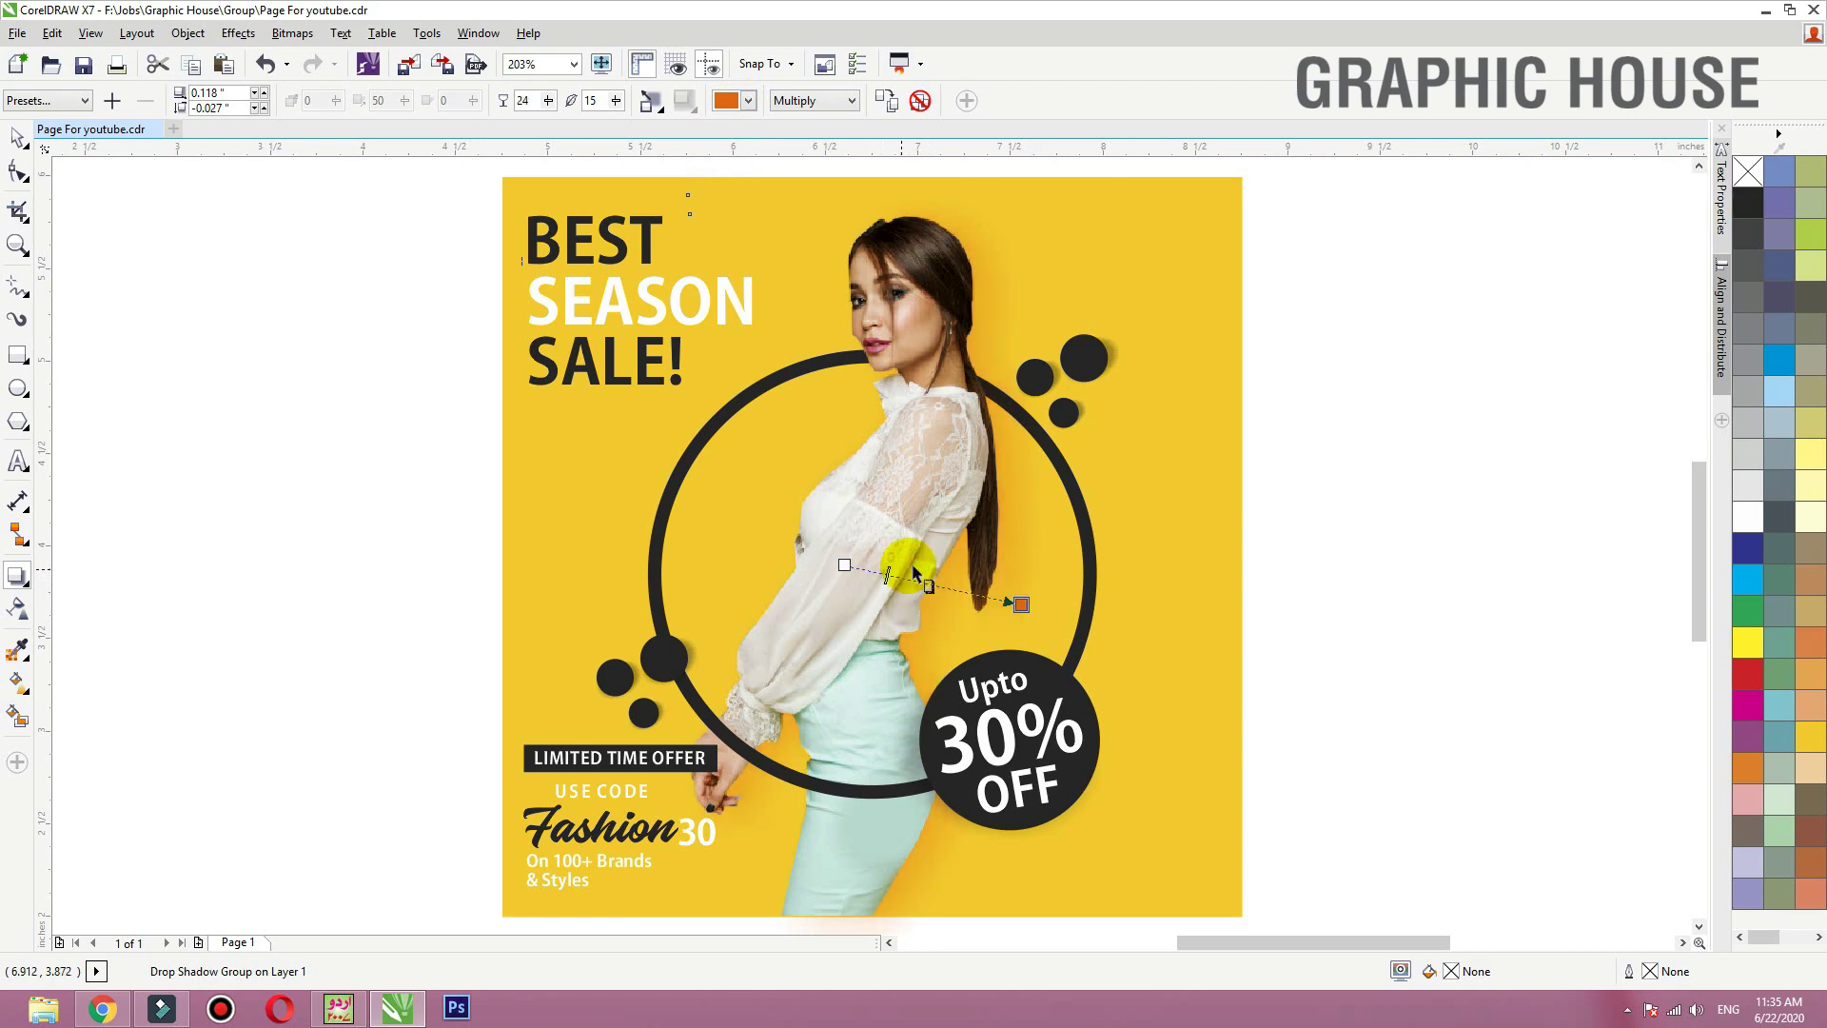
pyautogui.press('space')
# Step: Select the woman, ring, discount badge and upper circles together and nudge them down 0.02 inches
pyautogui.scroll(-1, 1009, 402)
pyautogui.press('F2')
pyautogui.moveTo(1264, 278); pyautogui.dragTo(600, 706)
pyautogui.click(926, 443)
pyautogui.moveTo(1320, 180); pyautogui.dragTo(642, 862)
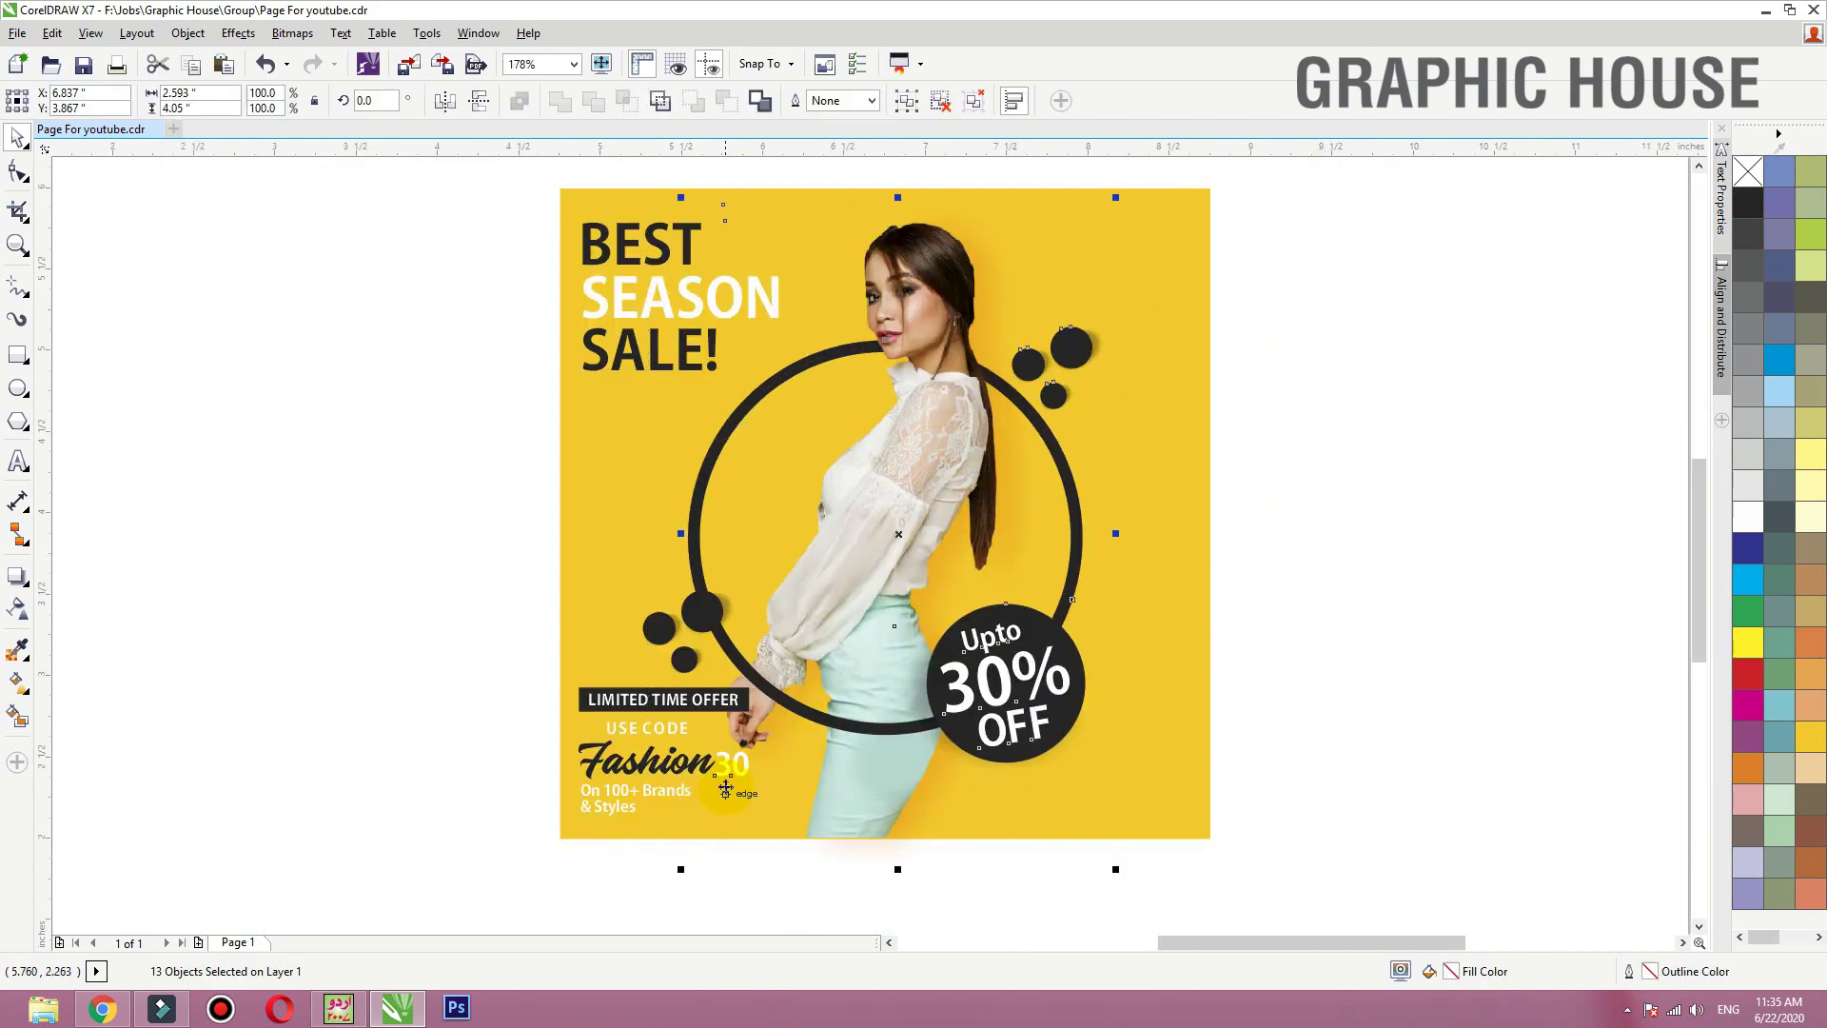
pyautogui.hotkey('ctrl', 'z')
pyautogui.press('Down')
pyautogui.press('Down')
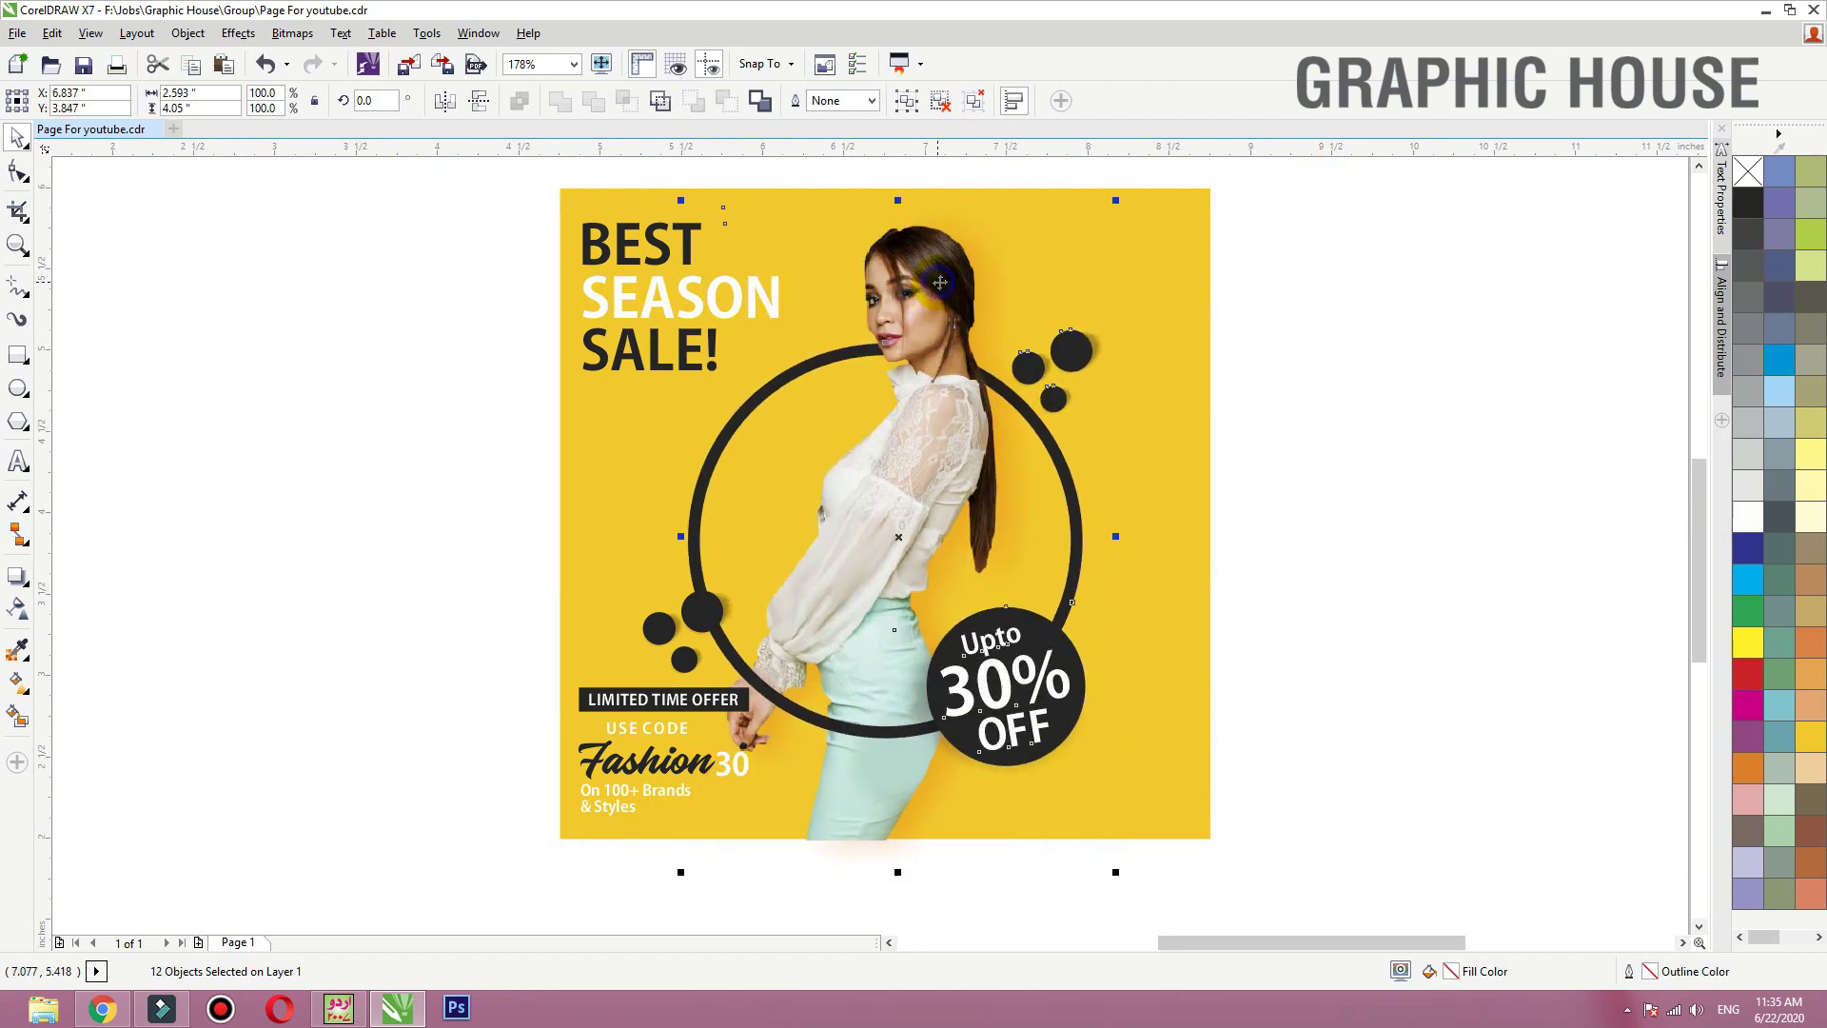
# Step: PowerClip the selected woman, ring, badge and upper circles inside the yellow background square
pyautogui.rightClick(940, 283)
pyautogui.click(963, 297)
pyautogui.click(1173, 230)
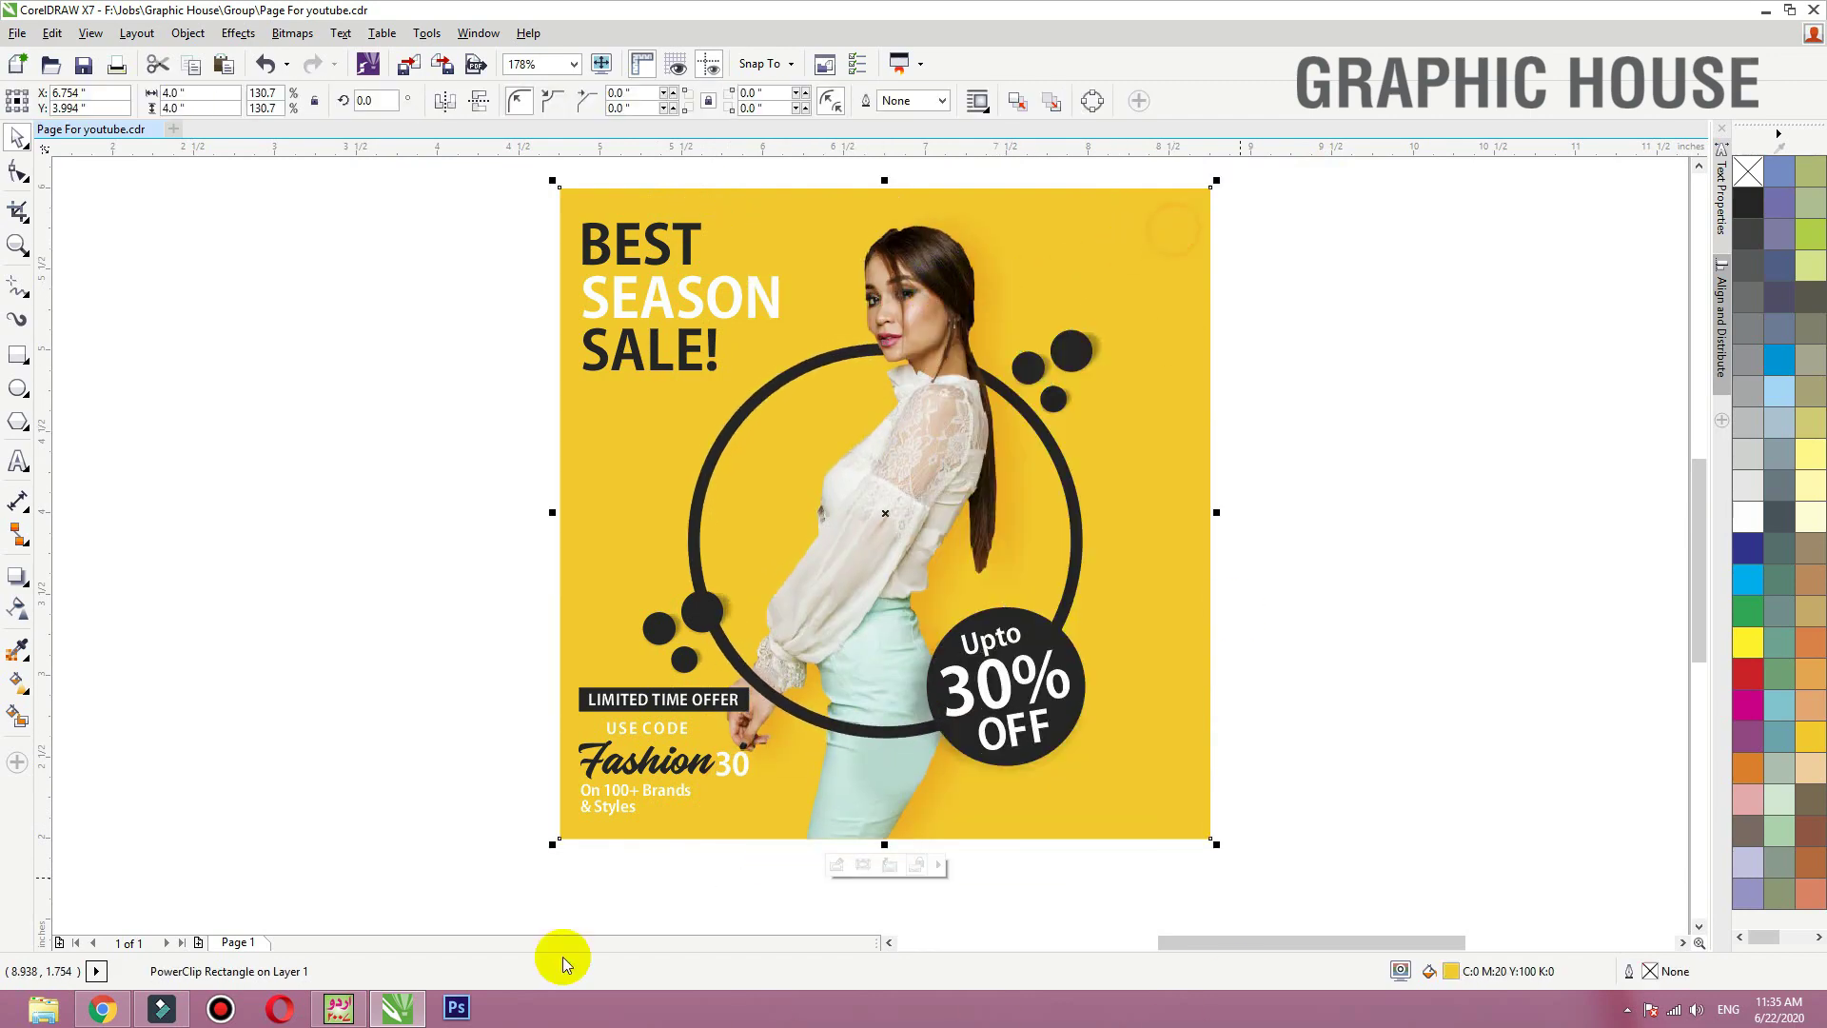
pyautogui.click(697, 599)
pyautogui.moveTo(694, 432); pyautogui.dragTo(579, 402)
pyautogui.hotkey('ctrl', 'z')
pyautogui.click(1306, 470)
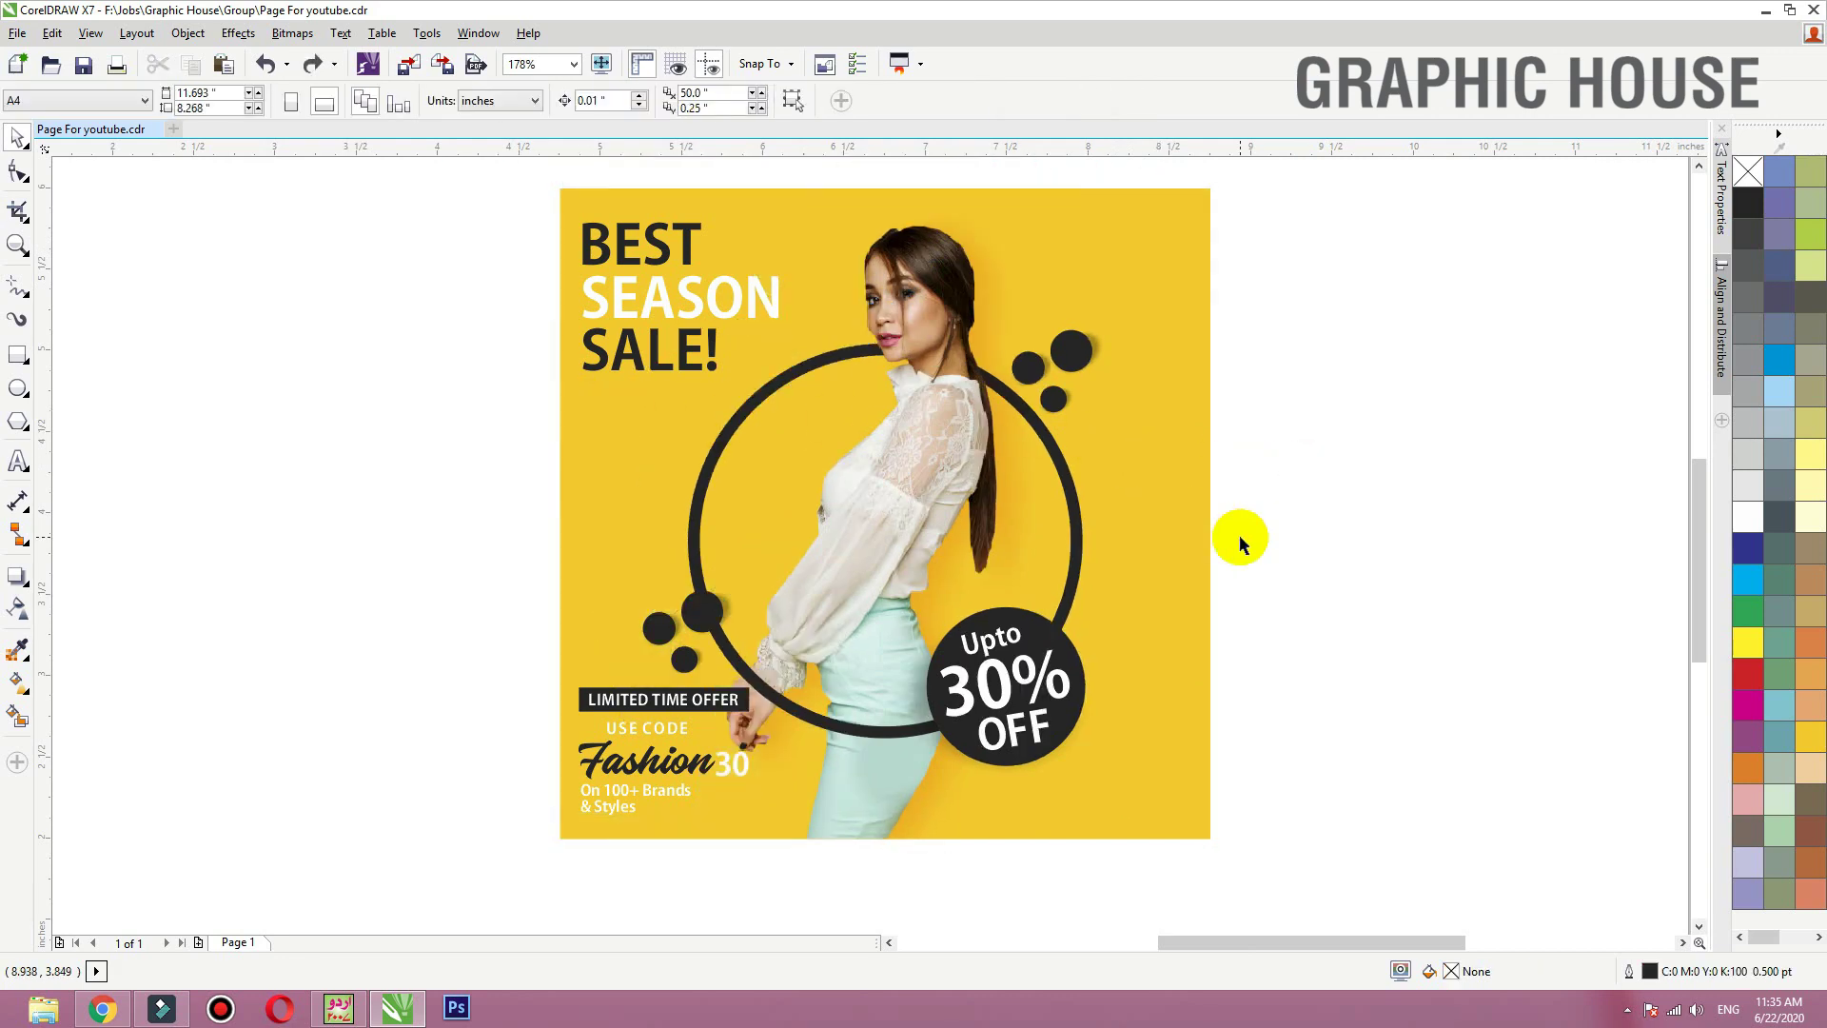
pyautogui.click(1422, 571)
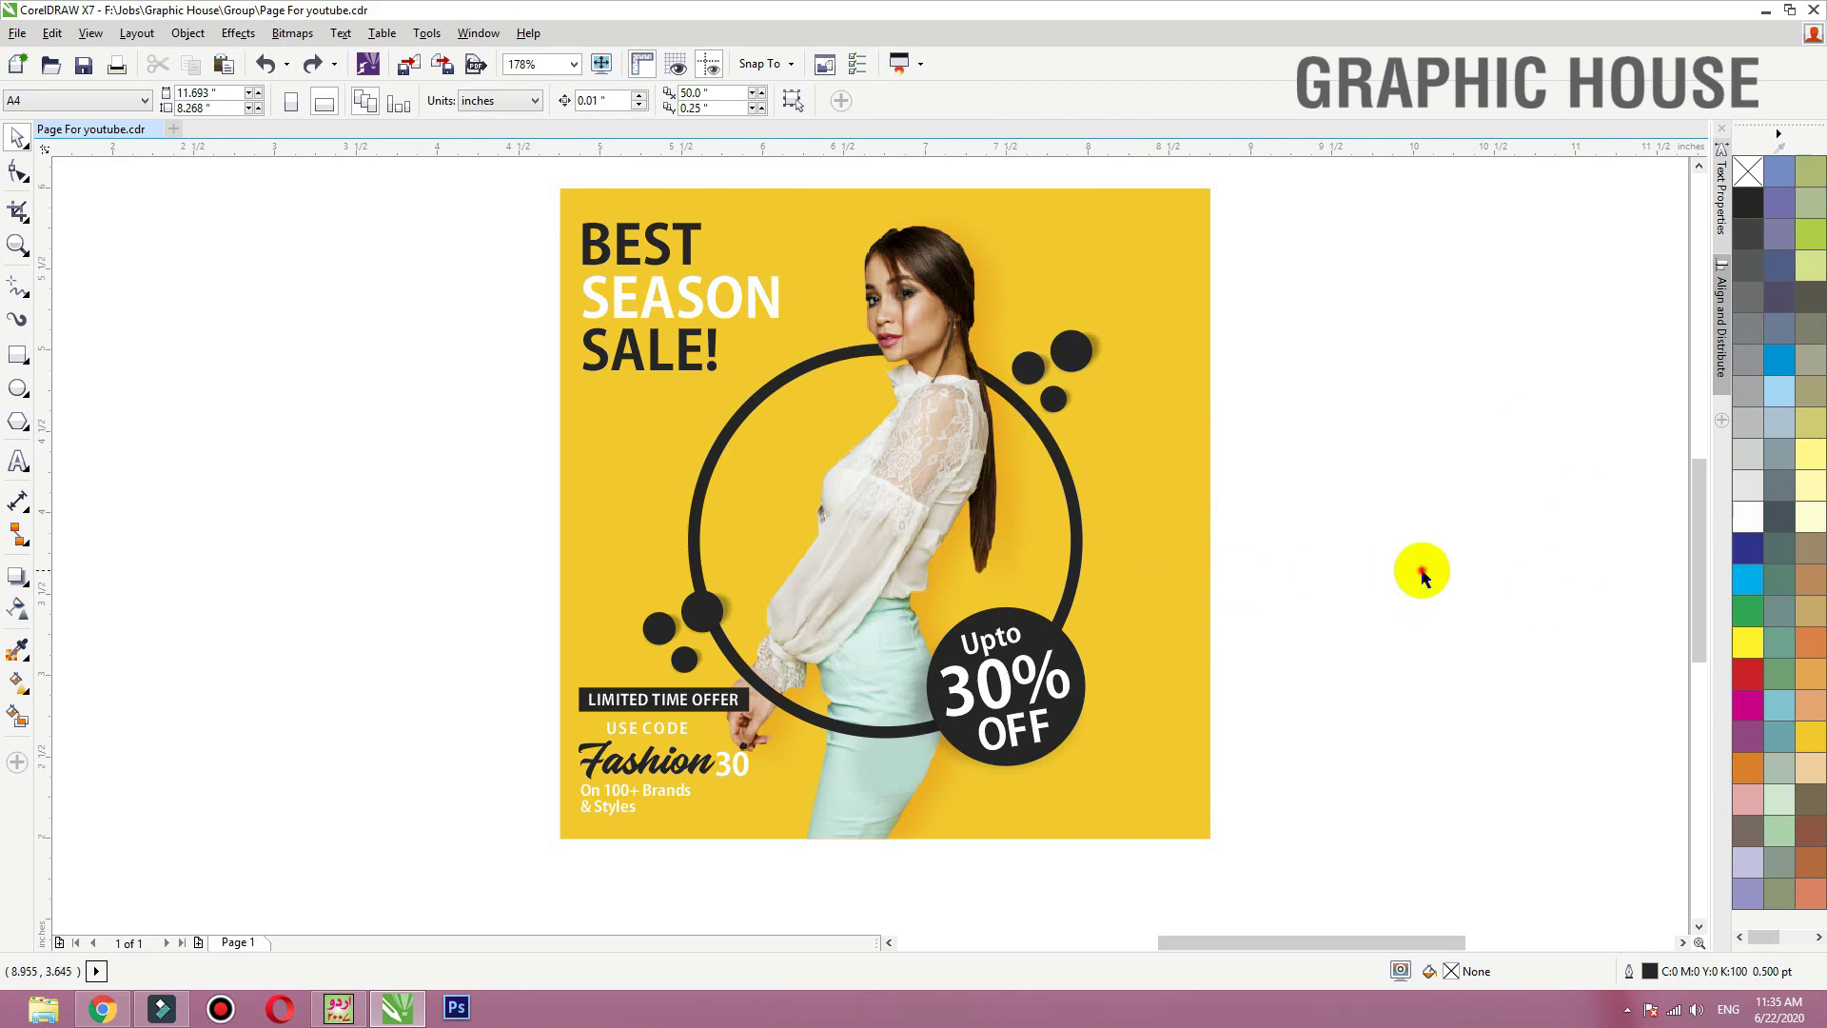
# Step: Select the entire artwork with all its texts and shift it slightly up and to the right on the page
pyautogui.click(1113, 409)
pyautogui.click(1297, 437)
pyautogui.scroll(-2, 1126, 407)
pyautogui.moveTo(1308, 198); pyautogui.dragTo(705, 685)
pyautogui.moveTo(923, 499); pyautogui.dragTo(932, 471)
pyautogui.hotkey('shift', 'F2')
pyautogui.click(632, 512)
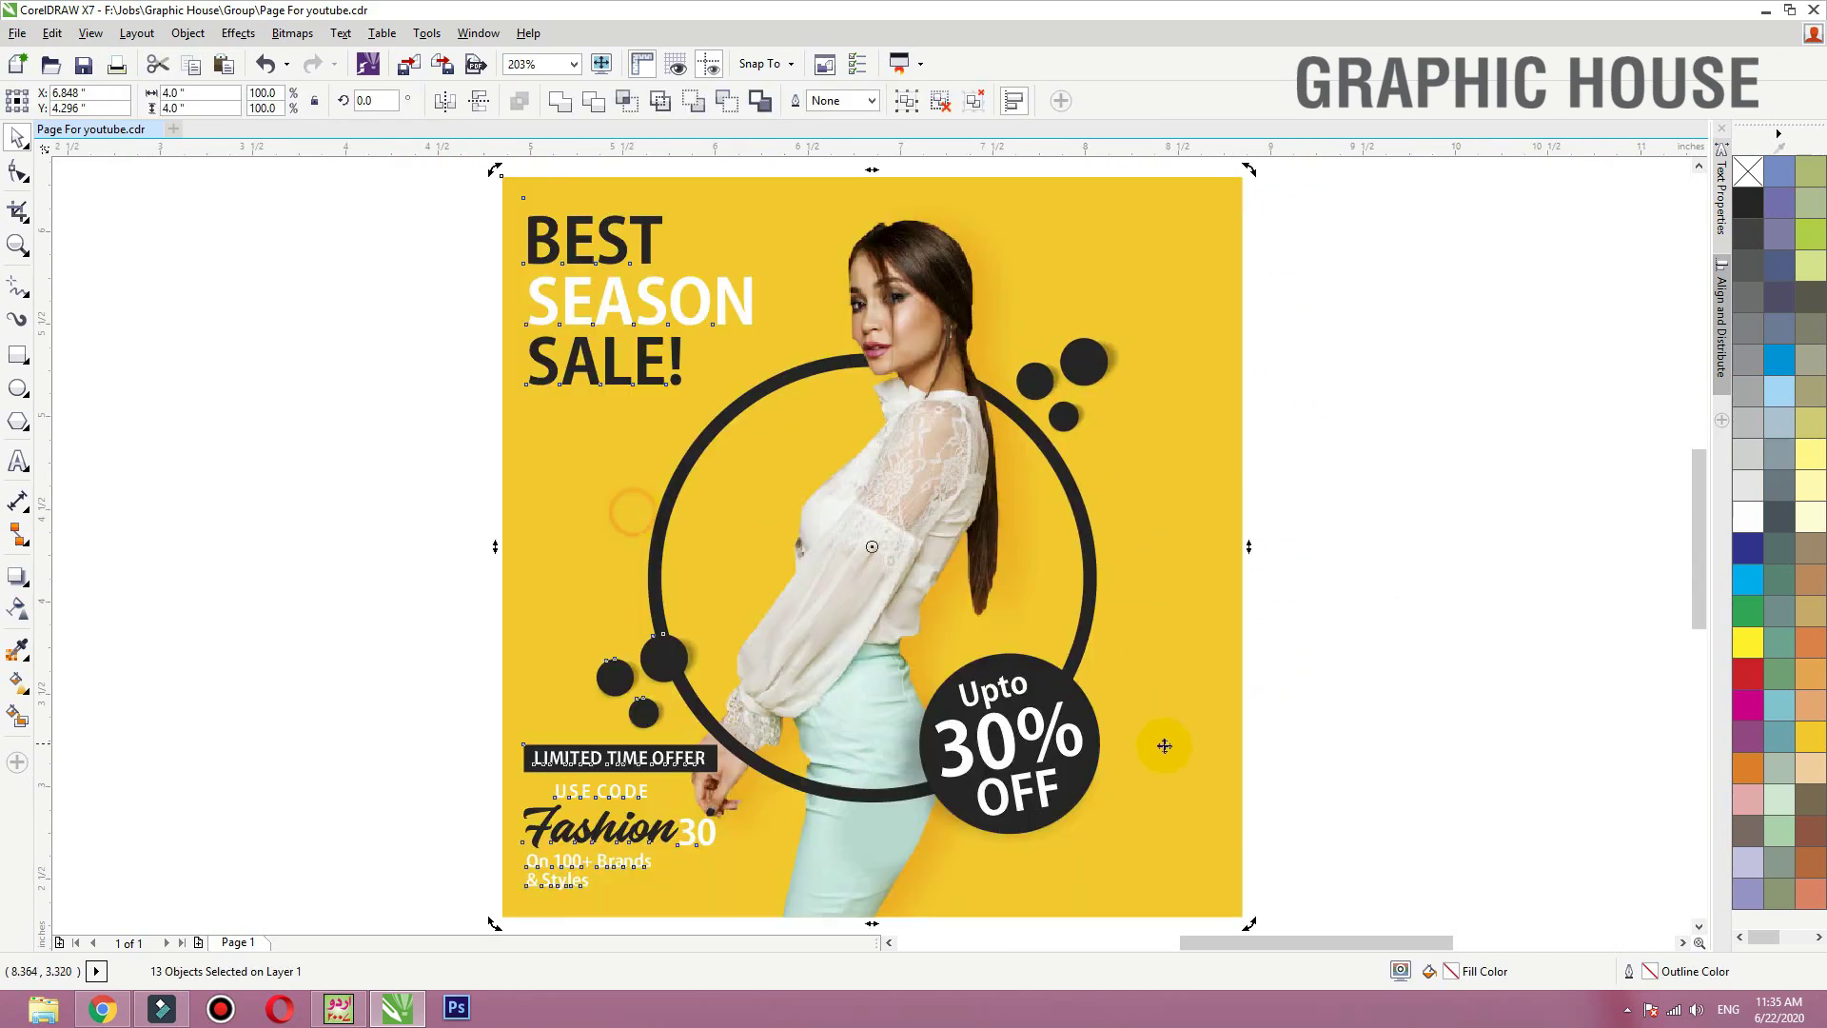
pyautogui.click(1387, 733)
# Step: Open the yellow square's clipped contents and copy the discount badge's black circle with its shadow onto the blank area left of the artwork
pyautogui.doubleClick(1088, 749)
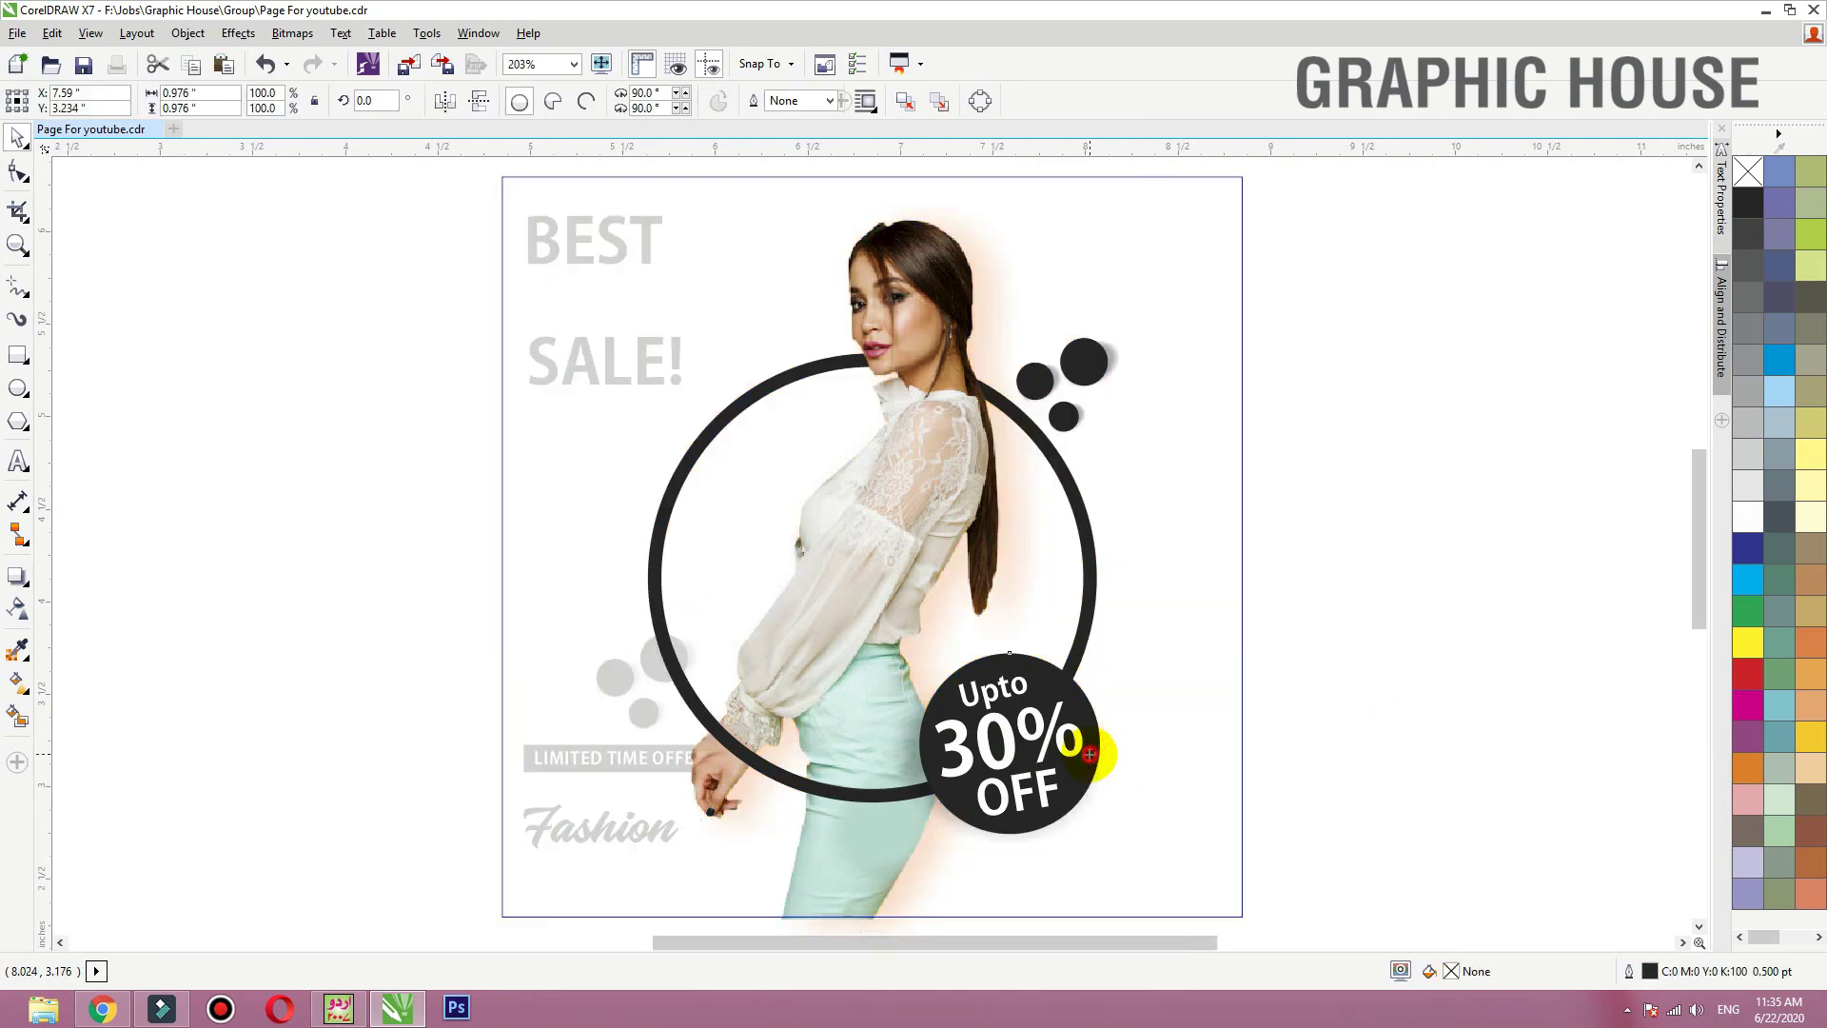
pyautogui.moveTo(1091, 768); pyautogui.dragTo(723, 615)
pyautogui.hotkey('ctrl', 'z')
pyautogui.keyDown('ctrl'); pyautogui.click(1417, 641); pyautogui.keyUp('ctrl')
pyautogui.keyDown('alt'); pyautogui.click(1074, 690); pyautogui.keyUp('alt')
pyautogui.scroll(-1, 1075, 690)
pyautogui.hotkey('shift', 'F2')
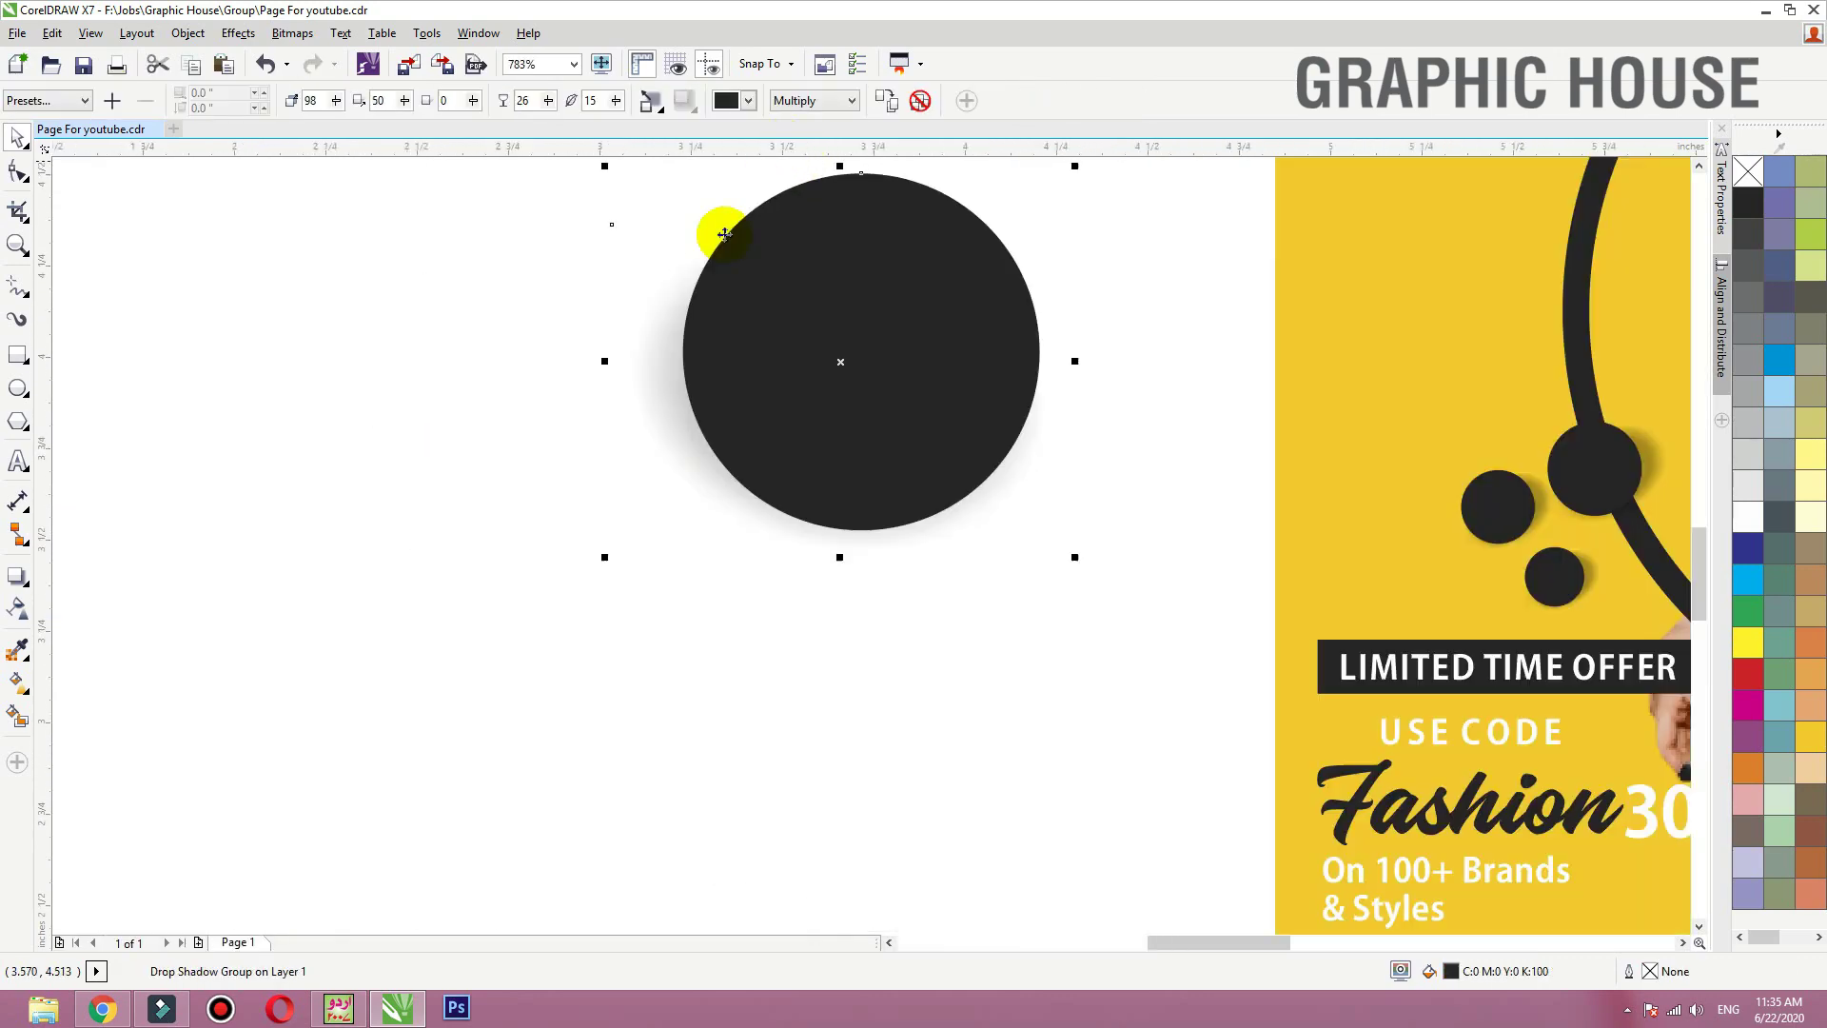
# Step: Clear the copied circle's drop shadow, fill it Deep Yellow and move it over the artwork's left edge
pyautogui.click(919, 101)
pyautogui.scroll(-2, 701, 461)
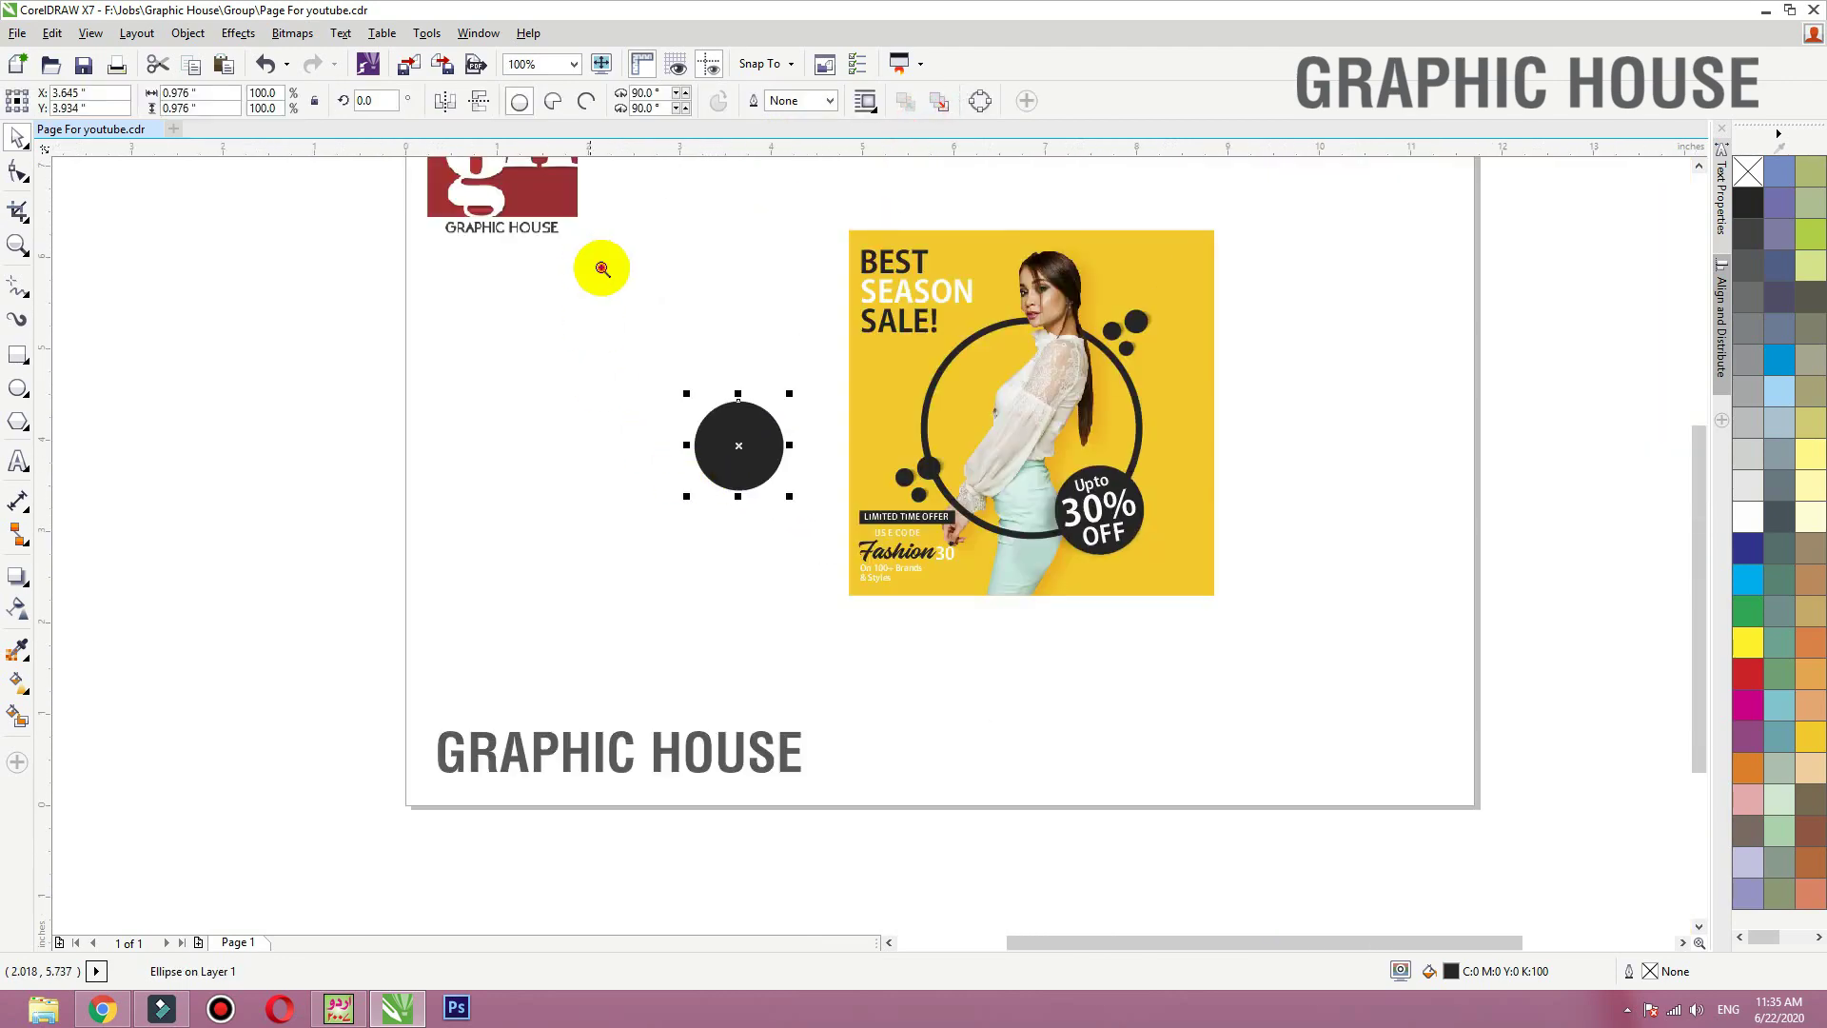
pyautogui.scroll(1, 1569, 809)
pyautogui.click(1810, 739)
pyautogui.moveTo(445, 442); pyautogui.dragTo(577, 402)
pyautogui.moveTo(573, 403); pyautogui.dragTo(598, 402)
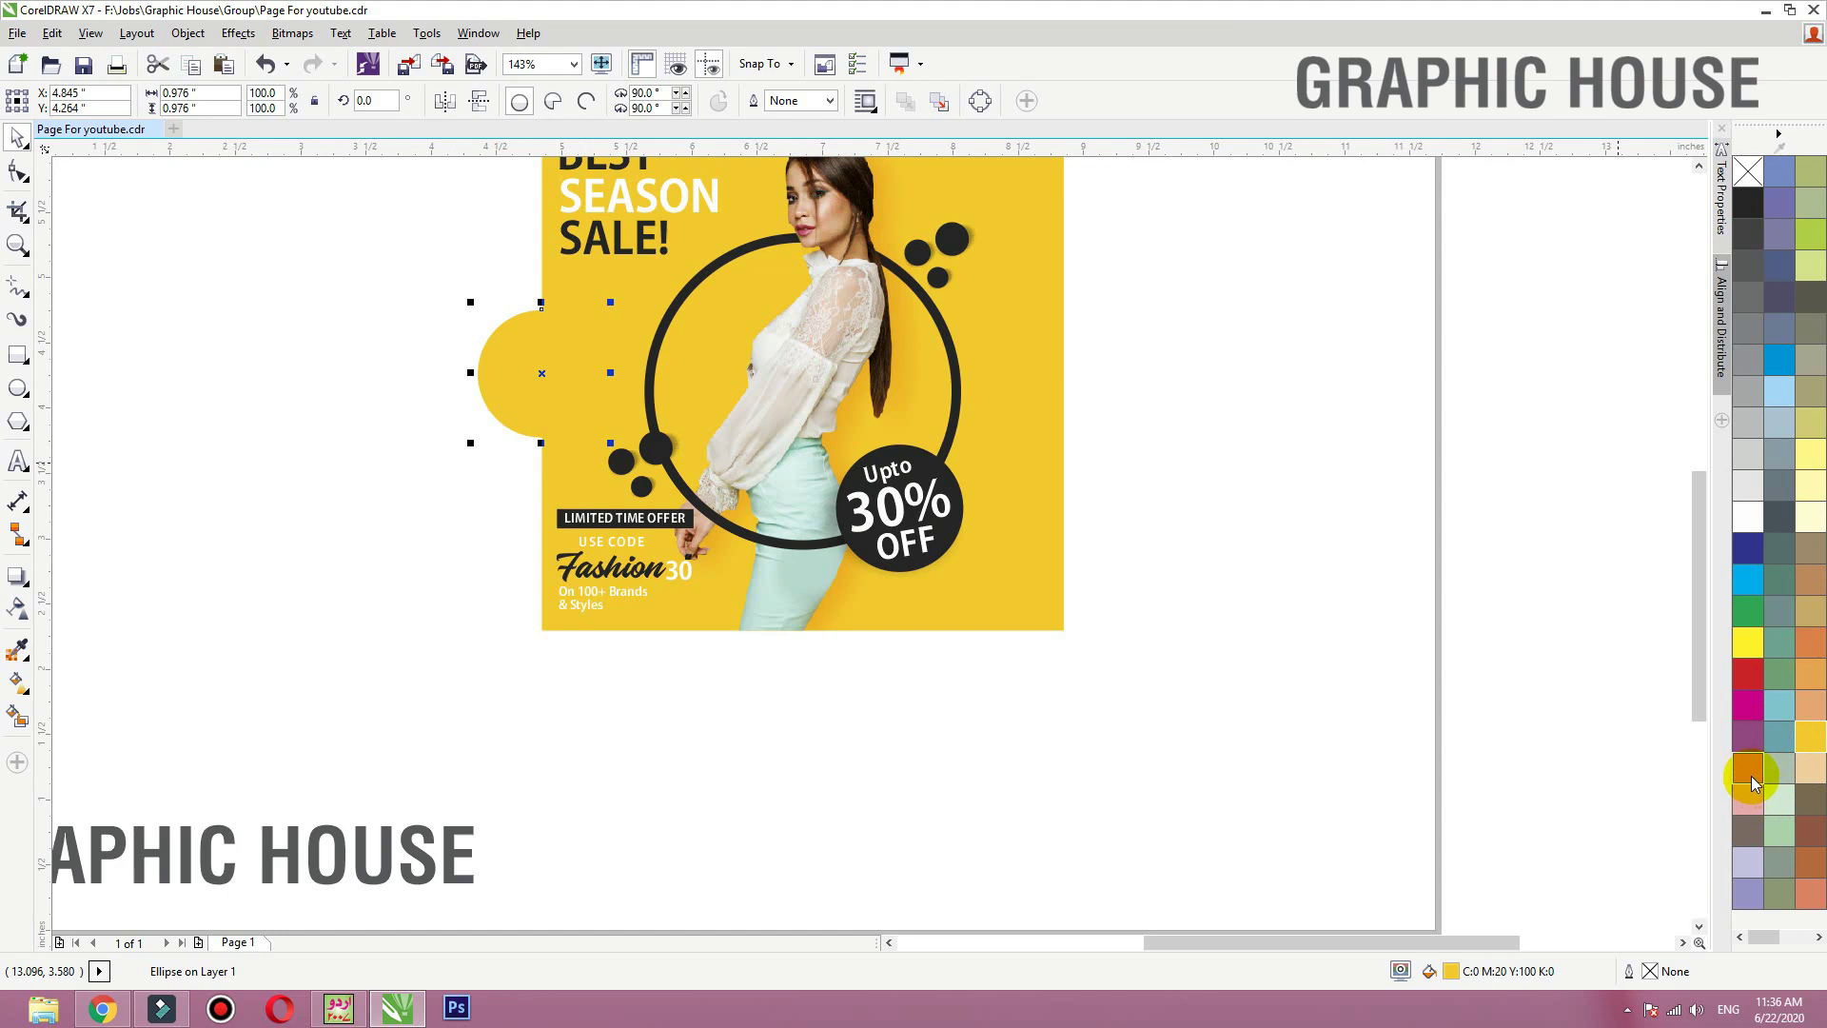
# Step: Set the circle's fill magenta to 40 and move it onto the blank area left of the artwork
pyautogui.doubleClick(1455, 970)
pyautogui.click(1408, 262)
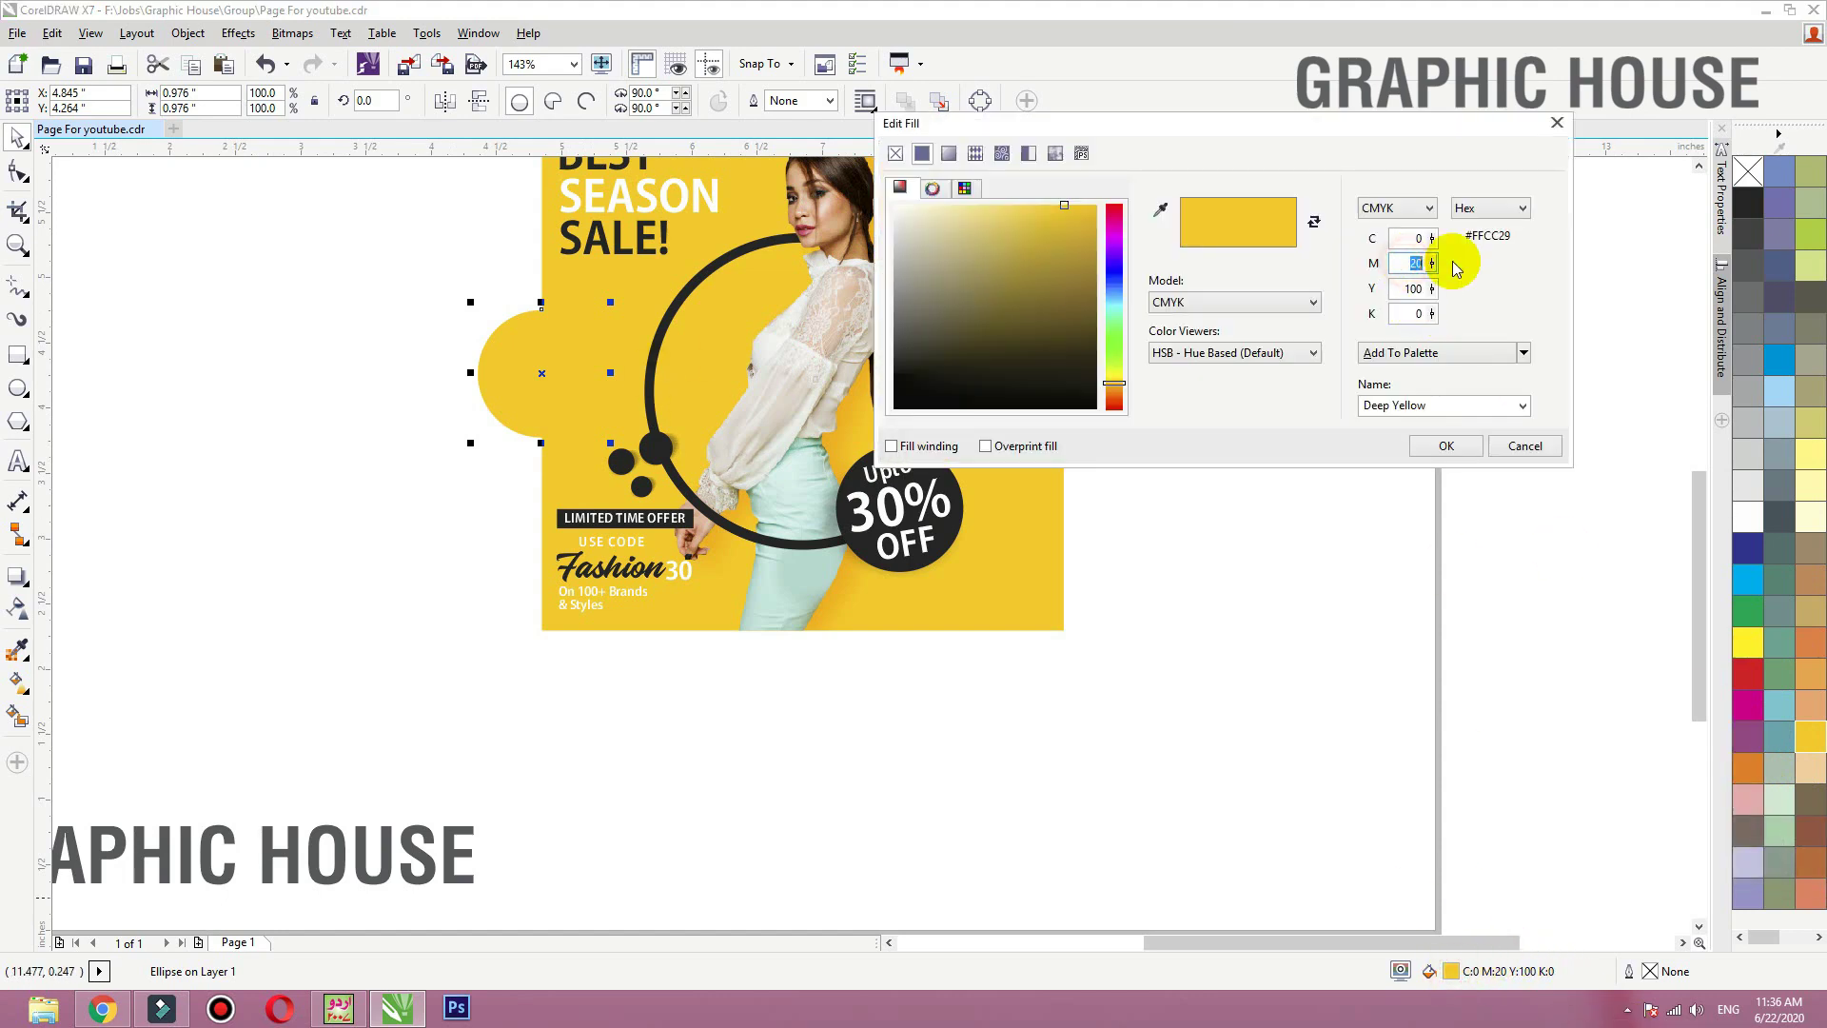
pyautogui.write('40')
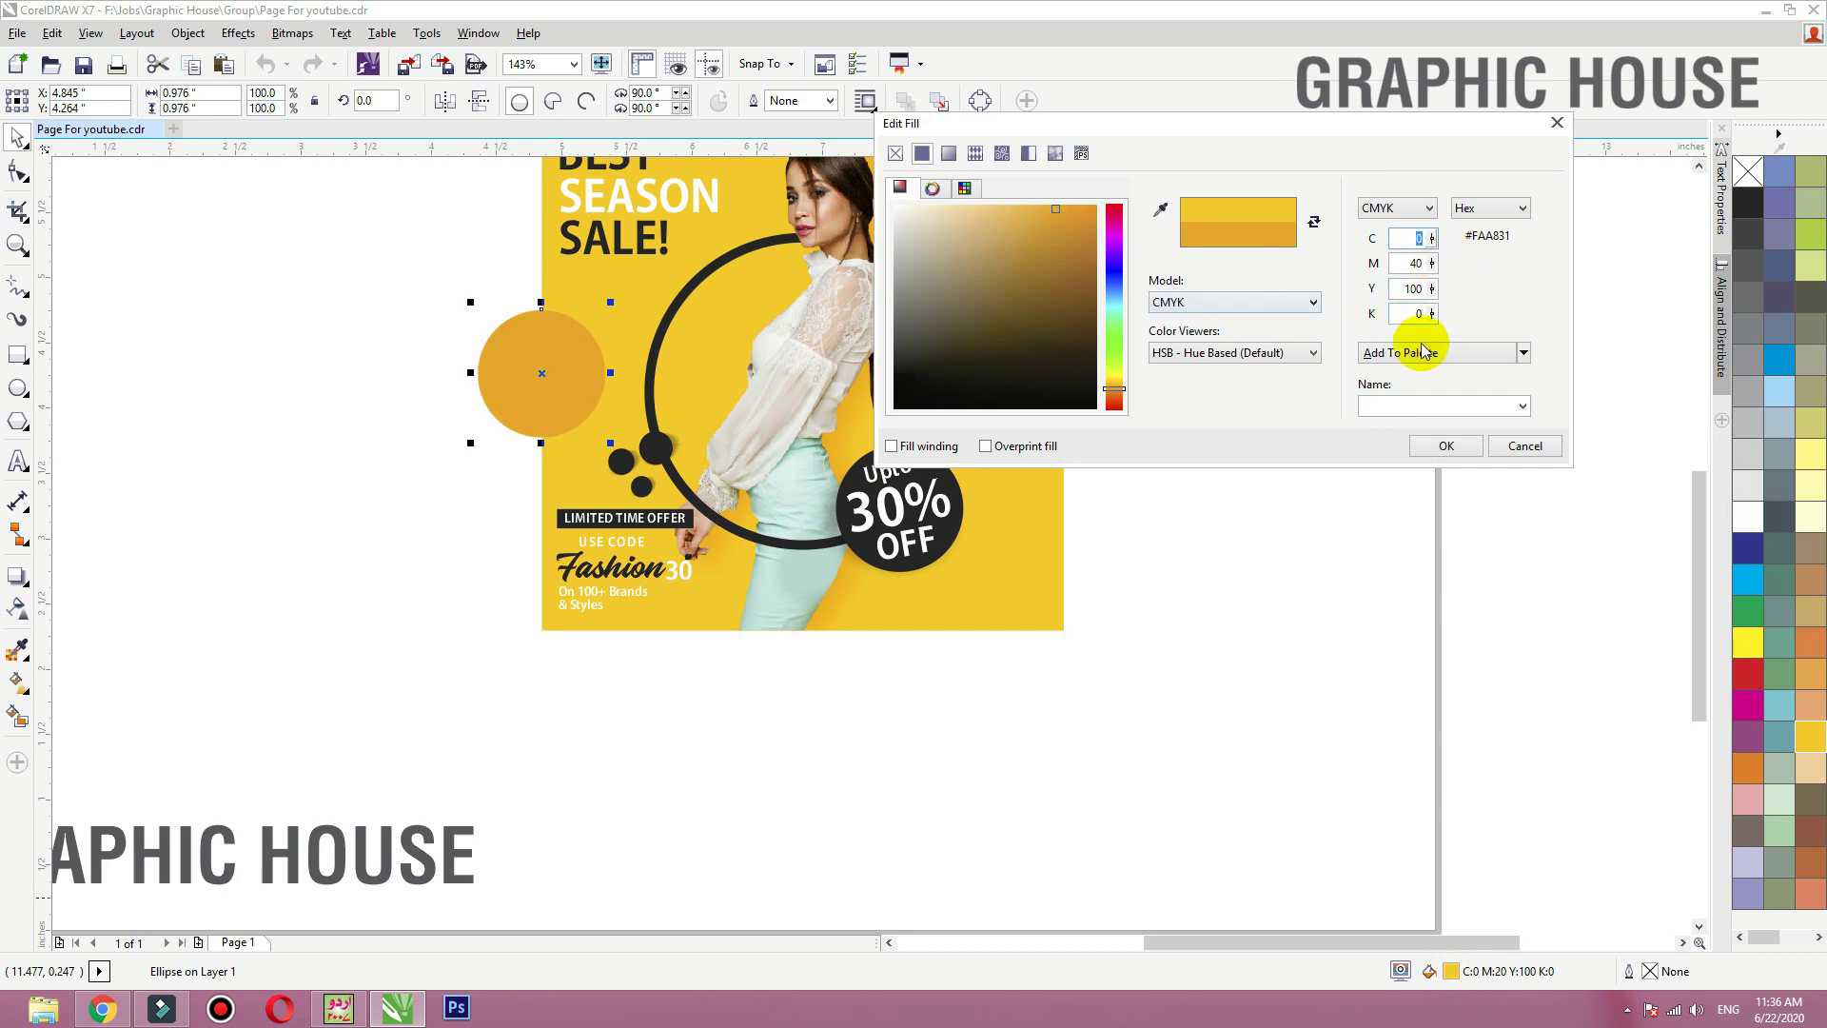
pyautogui.click(1440, 444)
pyautogui.moveTo(567, 396); pyautogui.dragTo(291, 411)
# Step: Apply a linear transparency to the orange circle so it fades out towards its left side
pyautogui.press('F3')
pyautogui.press('F2')
pyautogui.moveTo(795, 372); pyautogui.dragTo(208, 550)
pyautogui.click(17, 609)
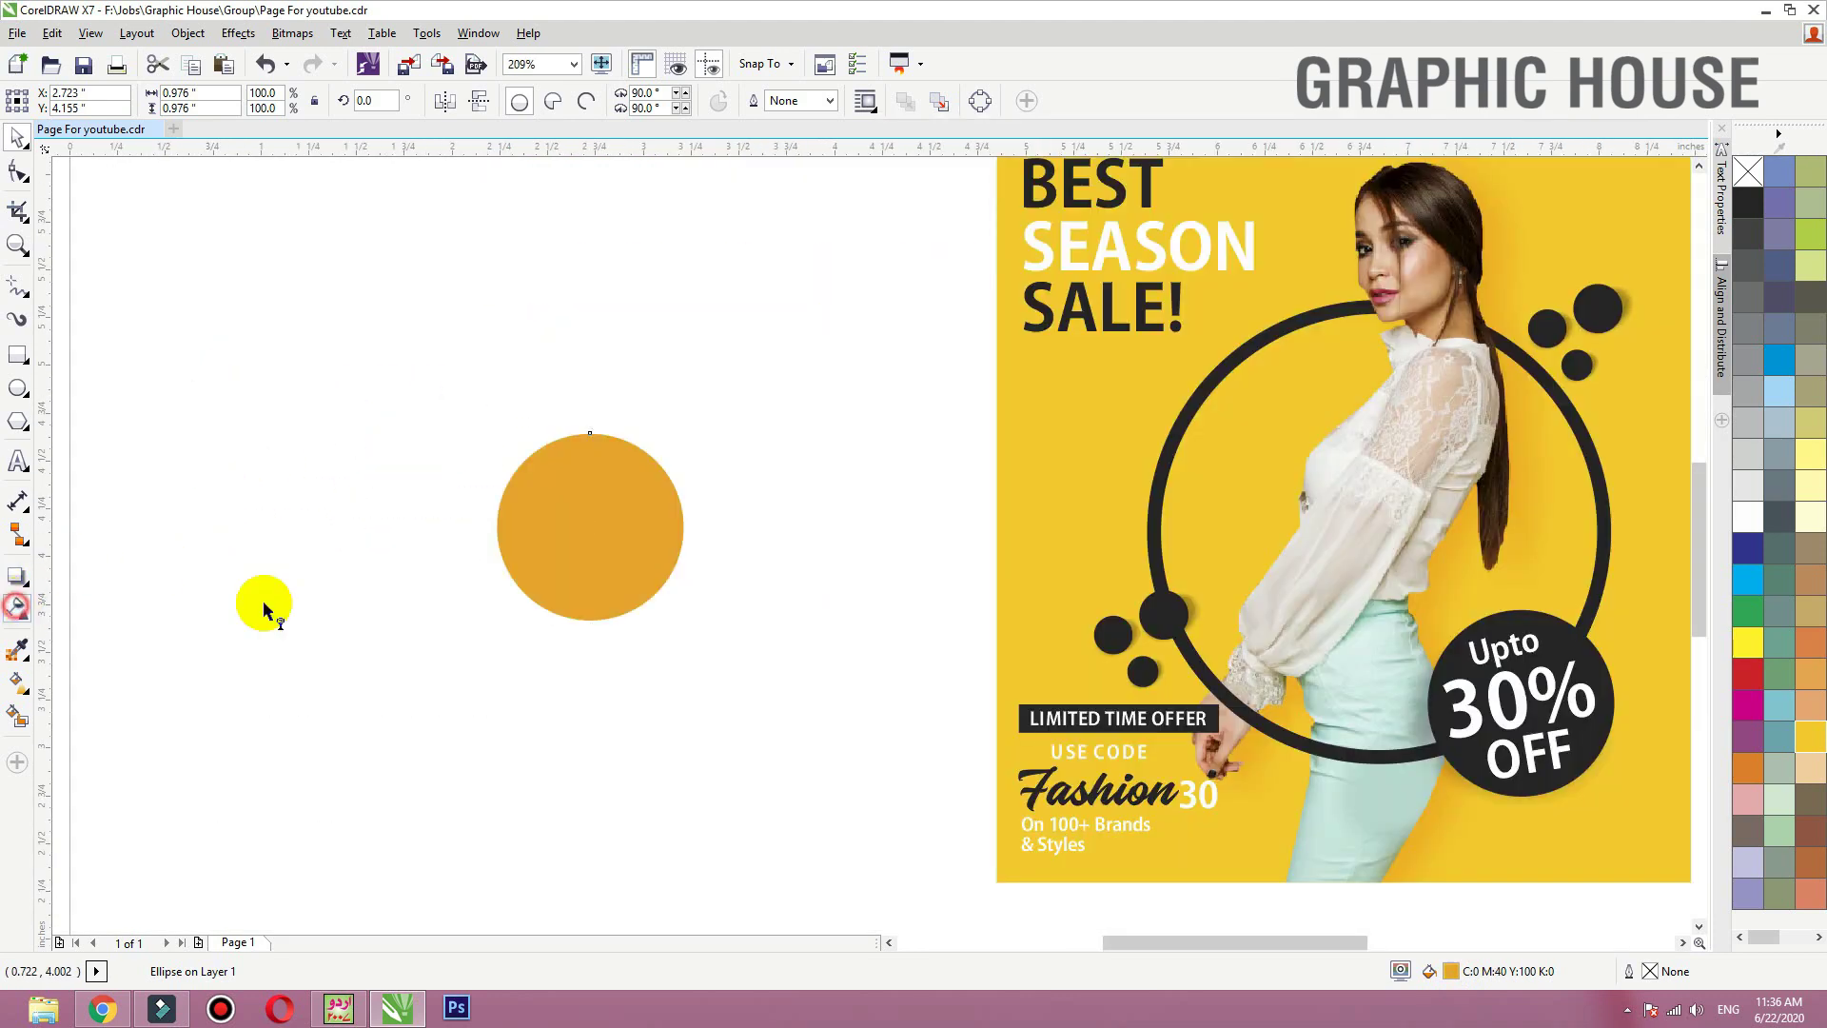
pyautogui.moveTo(705, 498); pyautogui.dragTo(524, 527)
pyautogui.press('space')
# Step: Duplicate the faded circle to the right, mirror the copy horizontally, overlap both at the same height and group them
pyautogui.moveTo(639, 507); pyautogui.dragTo(730, 505)
pyautogui.rightClick(729, 505)
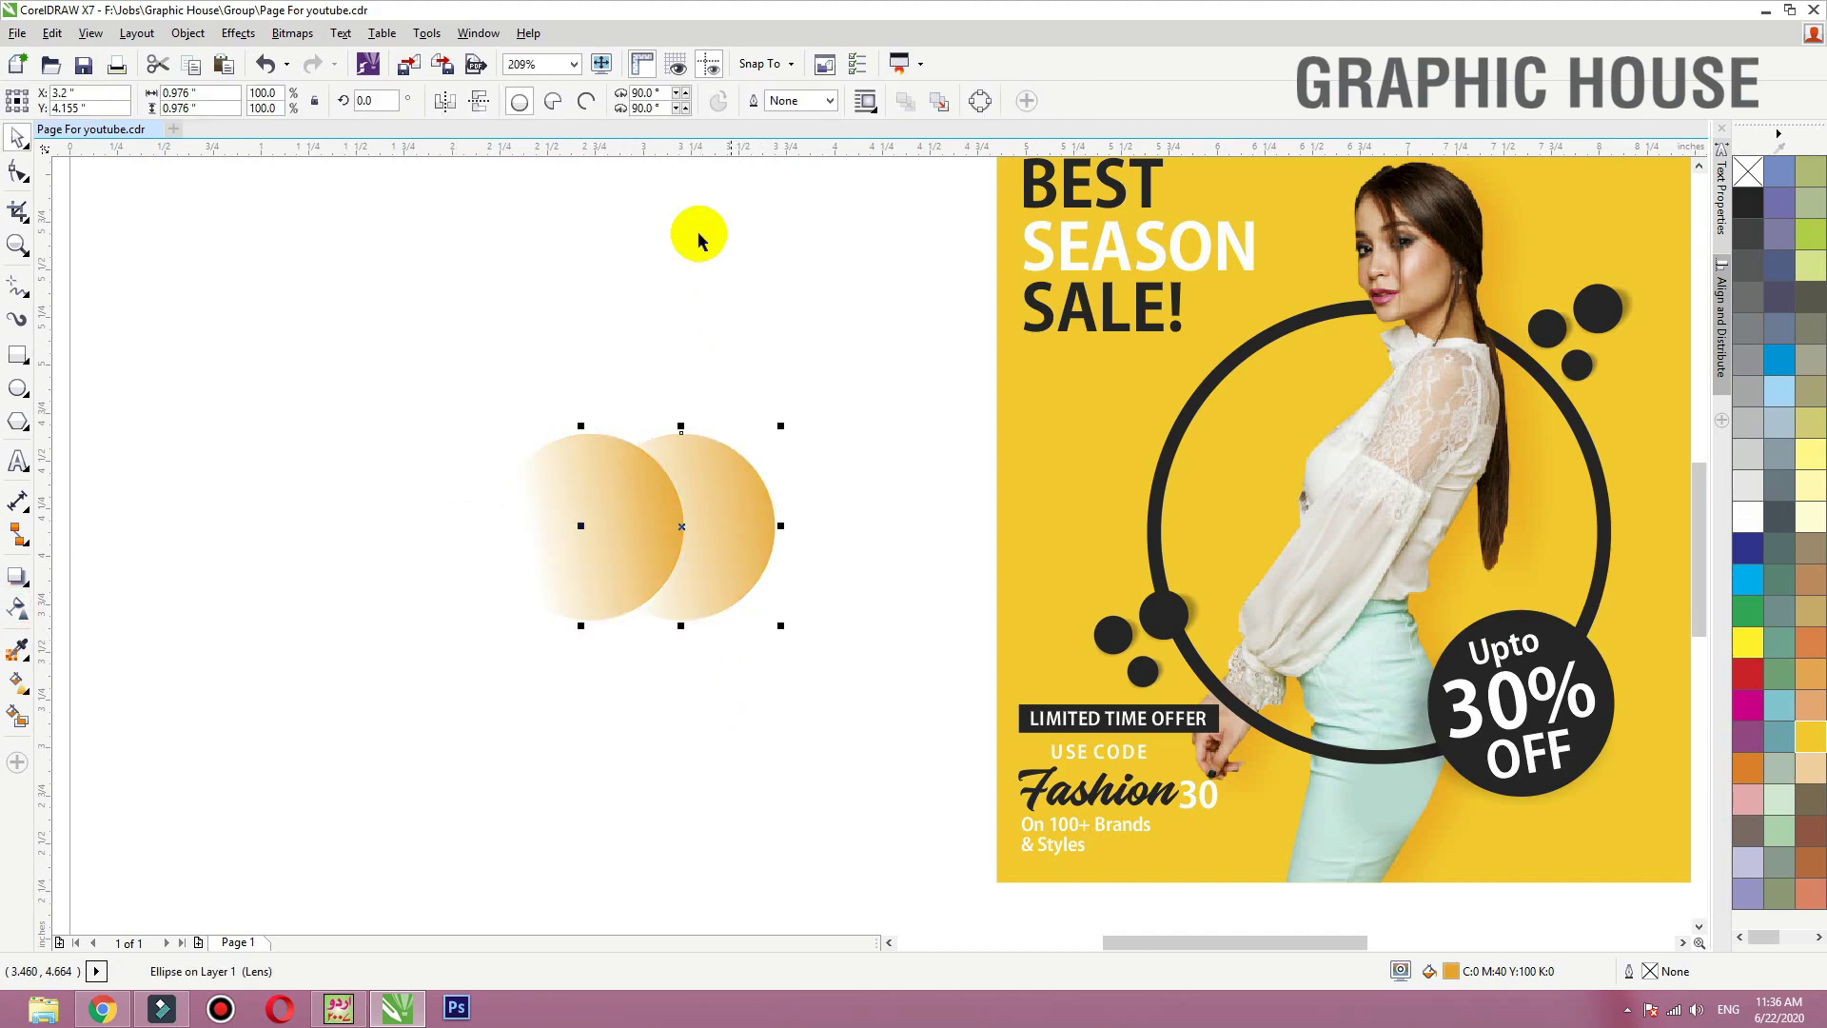
pyautogui.click(479, 107)
pyautogui.click(445, 102)
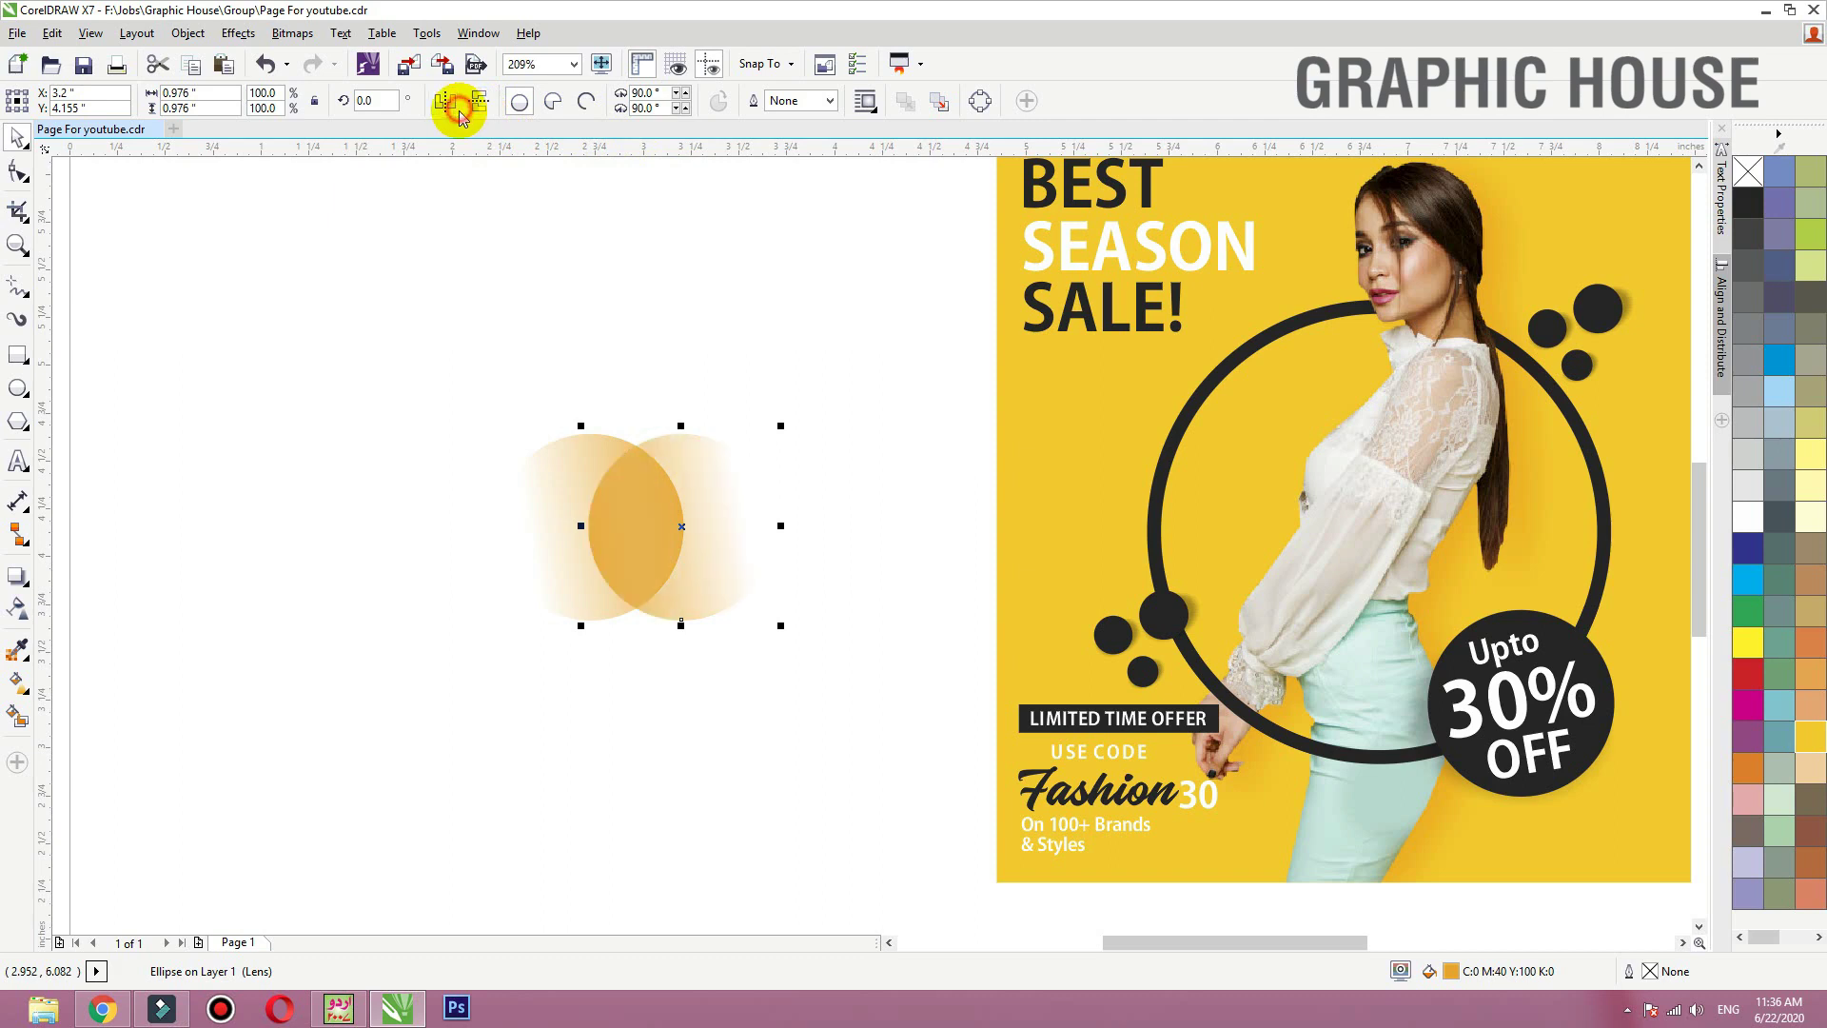
pyautogui.moveTo(653, 485); pyautogui.dragTo(702, 484)
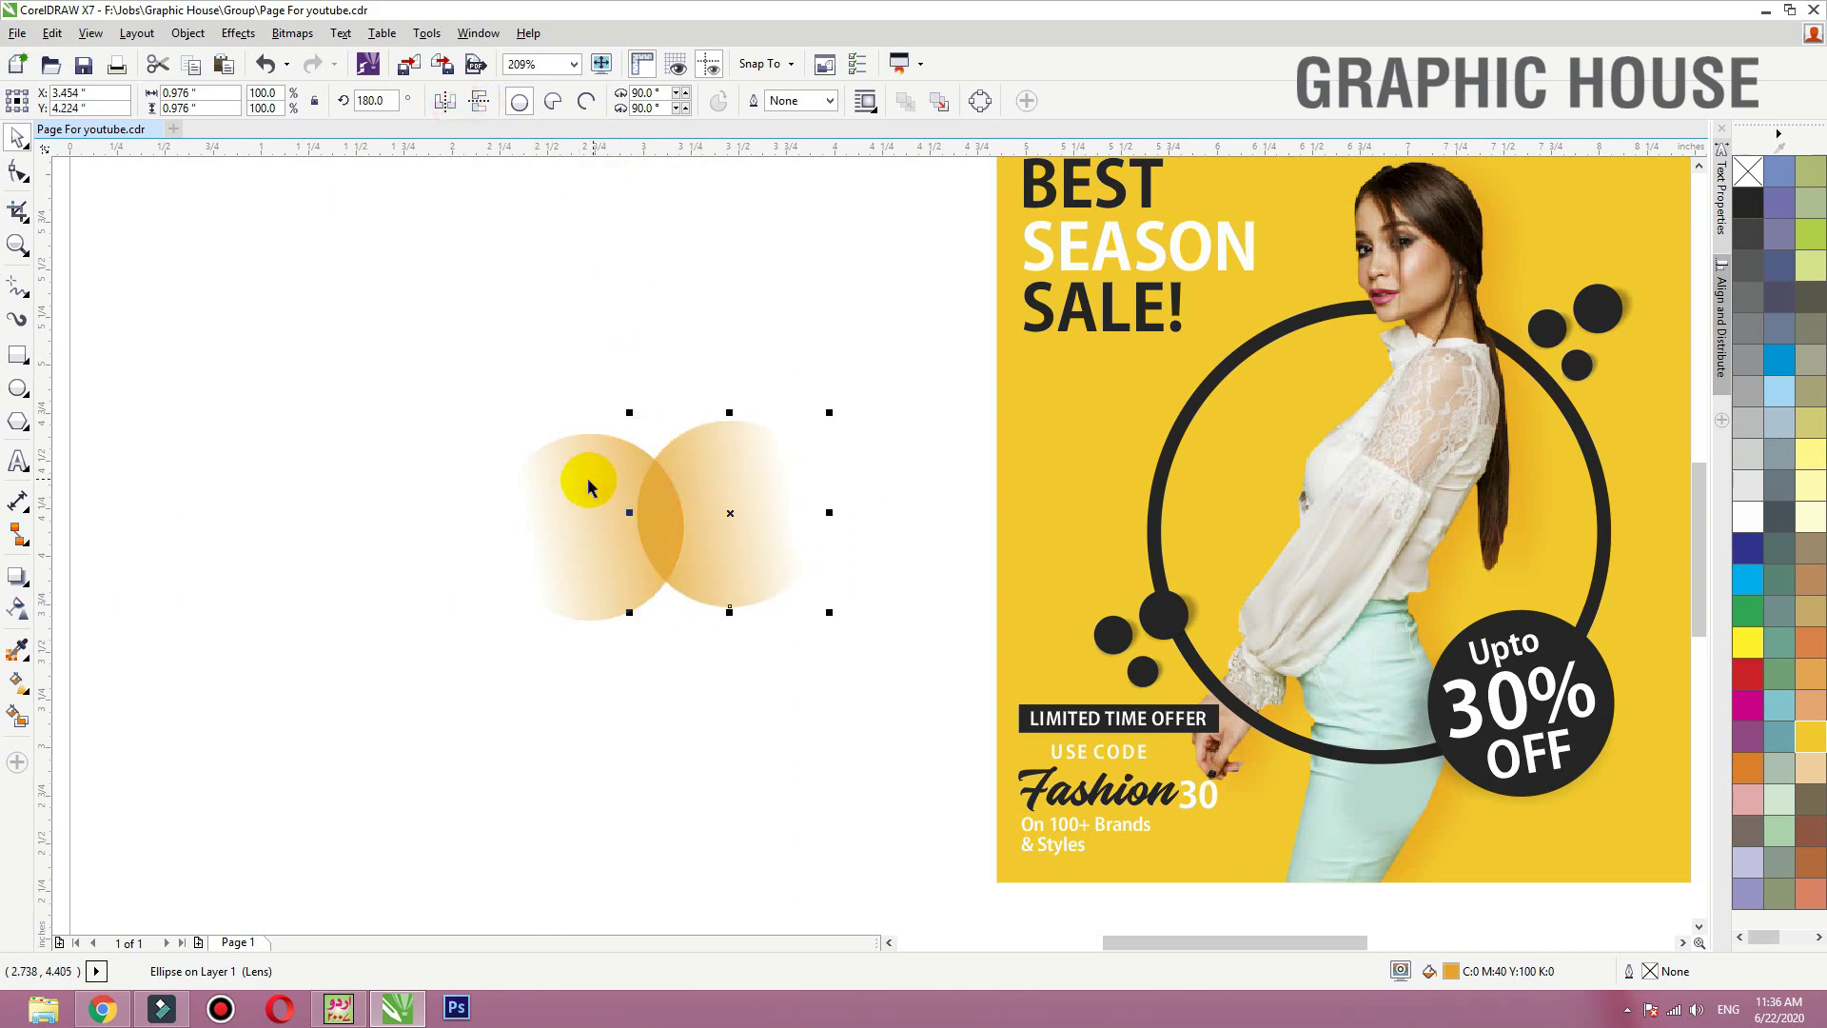
pyautogui.keyDown('shift'); pyautogui.click(589, 481); pyautogui.keyUp('shift')
pyautogui.hotkey('ctrl', 'g')
# Step: Make a copy of the circle pair rotated 75° about its centre and group both pairs into a flower shape
pyautogui.click(733, 530)
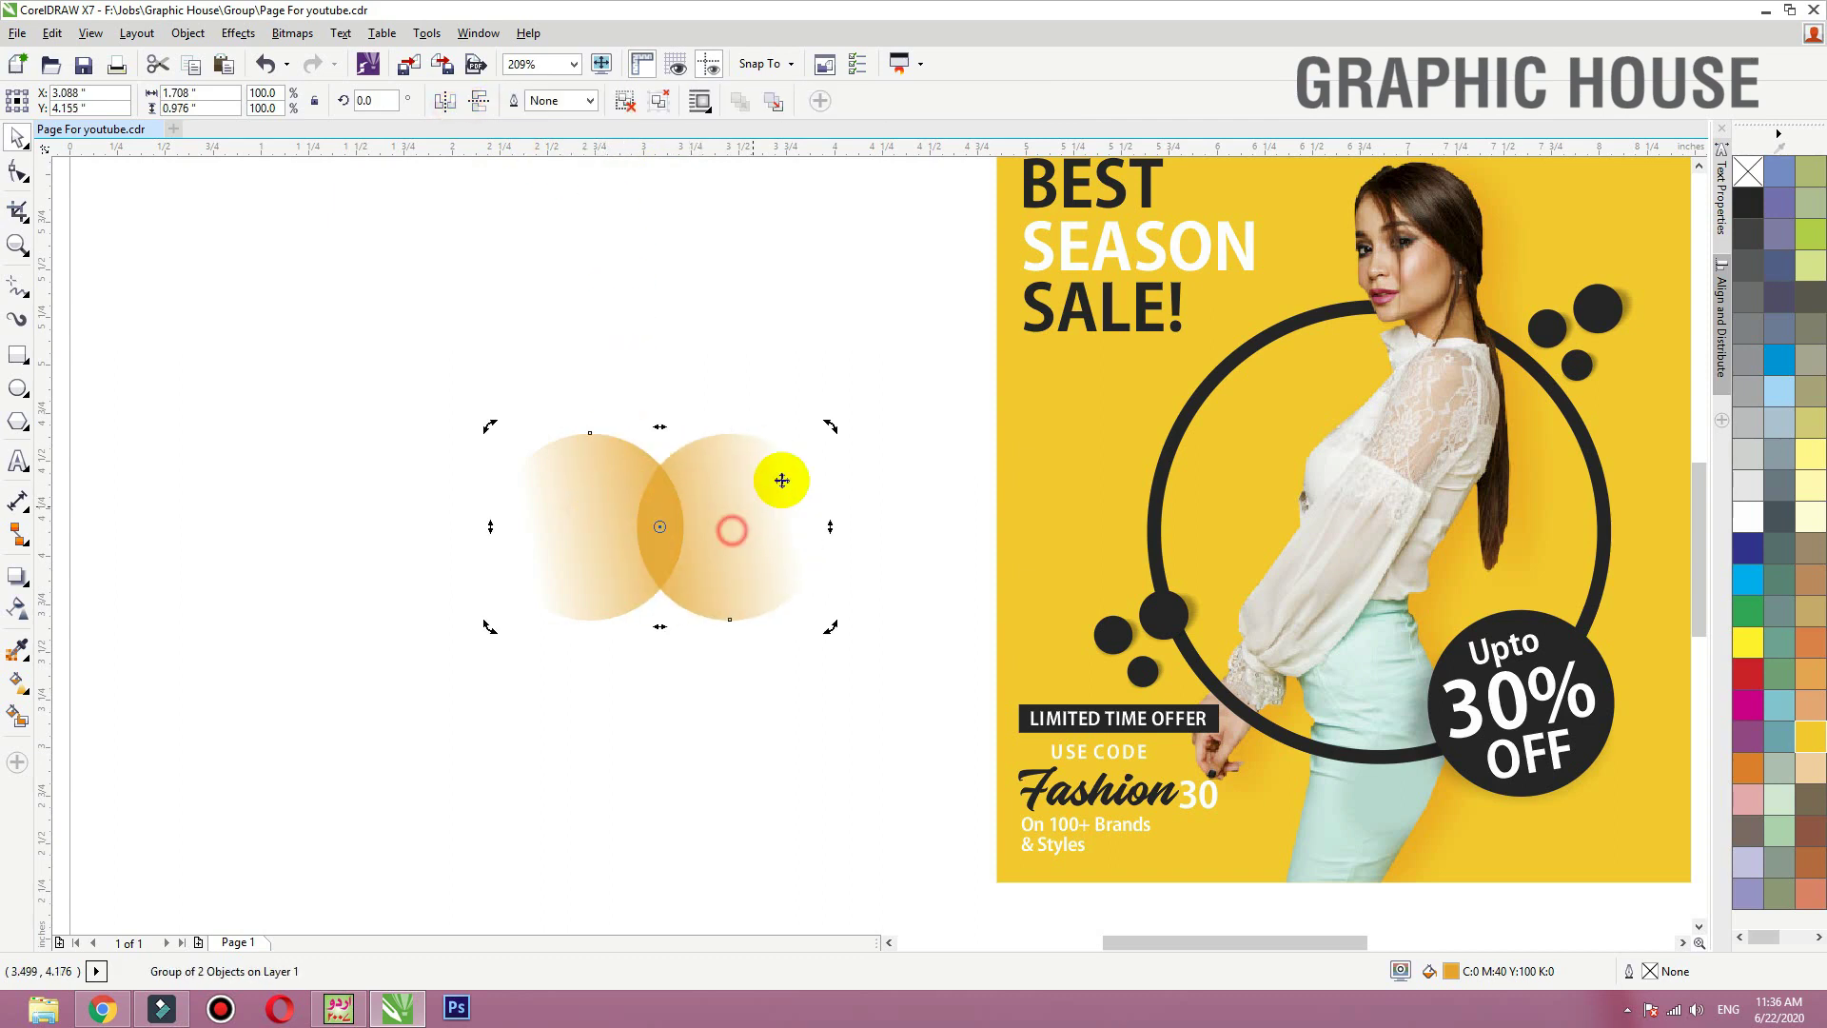
pyautogui.moveTo(832, 429); pyautogui.dragTo(646, 403)
pyautogui.moveTo(624, 398); pyautogui.dragTo(624, 397)
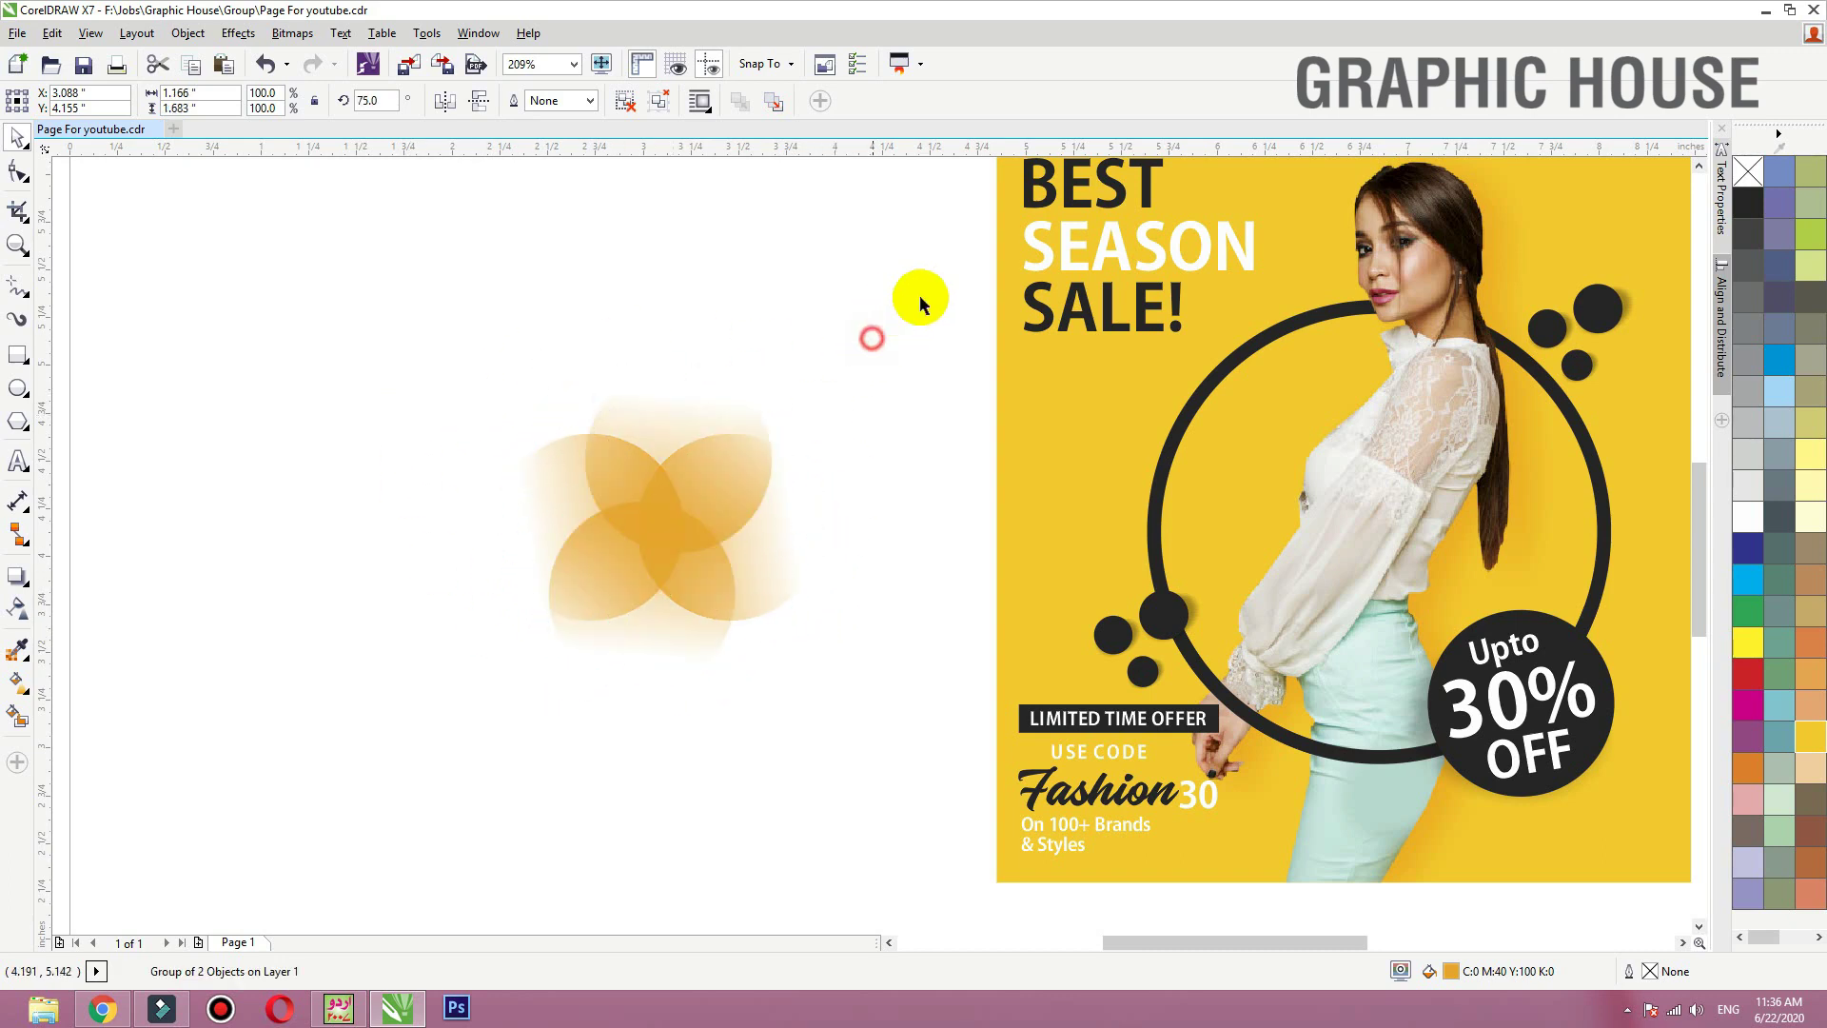
pyautogui.moveTo(921, 302); pyautogui.dragTo(228, 700)
pyautogui.hotkey('ctrl', 'g')
# Step: PowerClip the flower group inside the yellow background square
pyautogui.scroll(-1, 449, 528)
pyautogui.rightClick(549, 538)
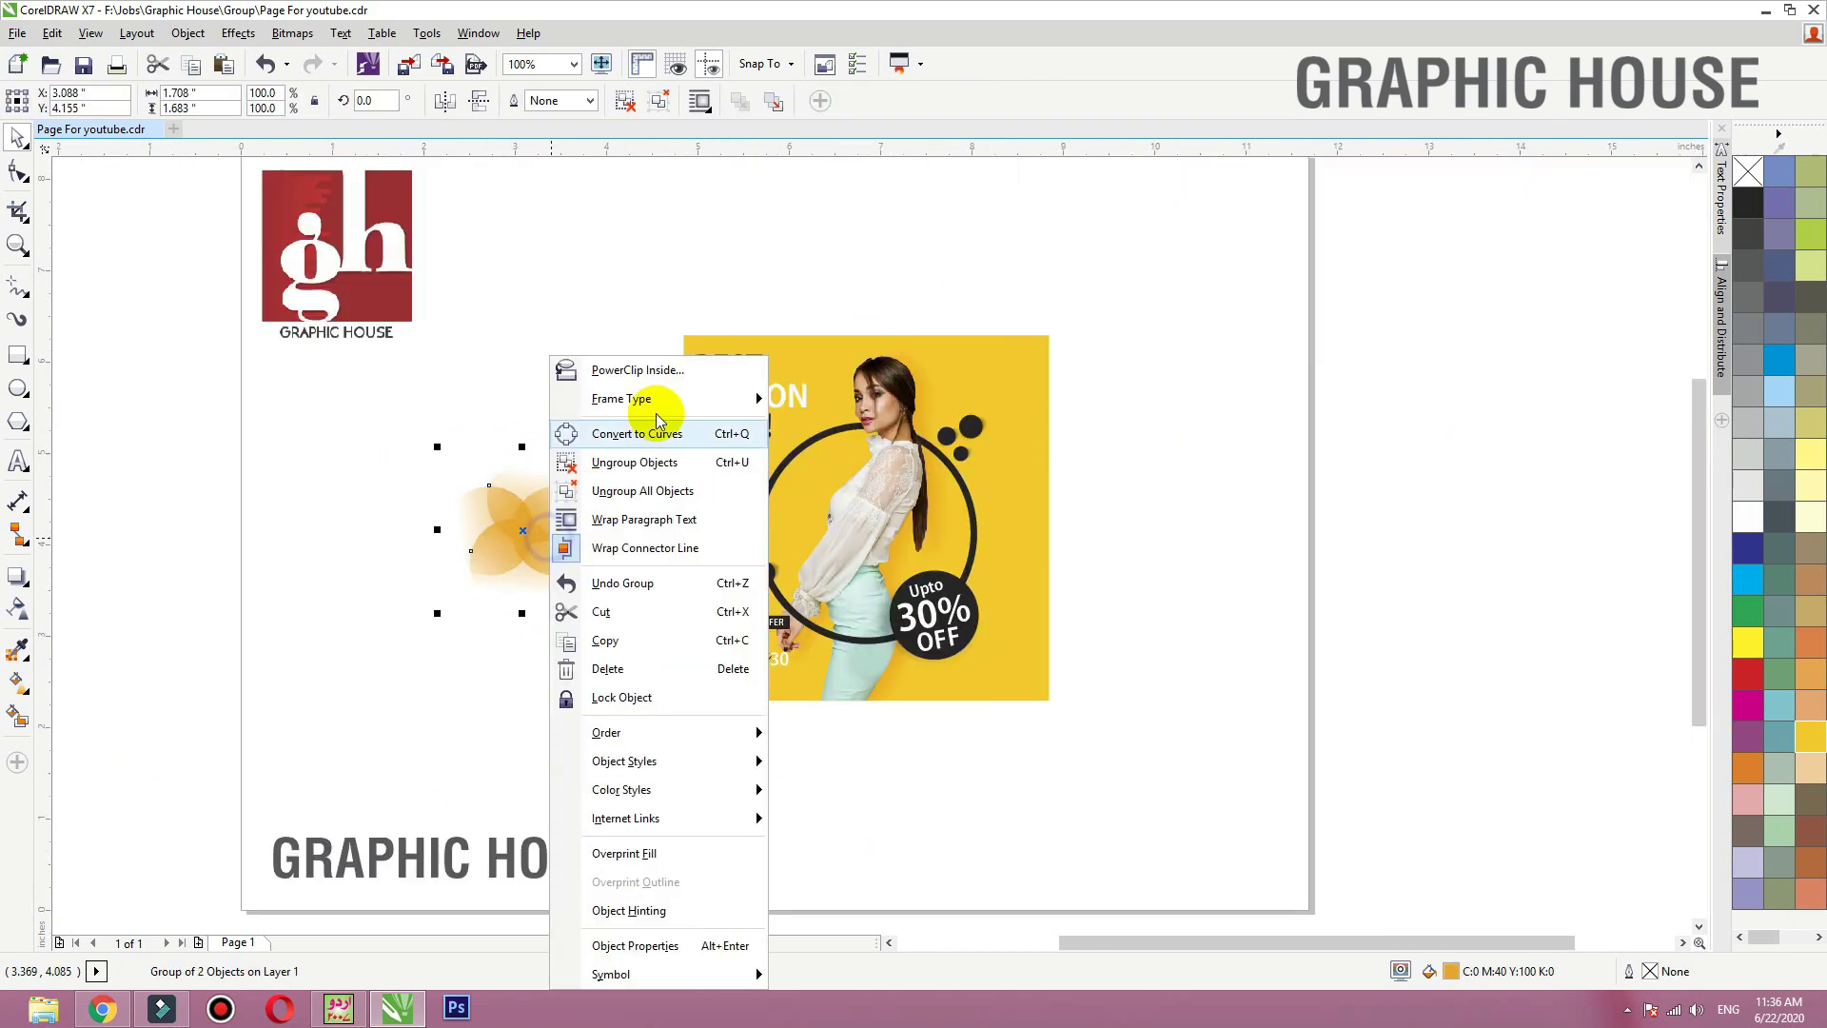
pyautogui.click(1107, 358)
pyautogui.click(1049, 340)
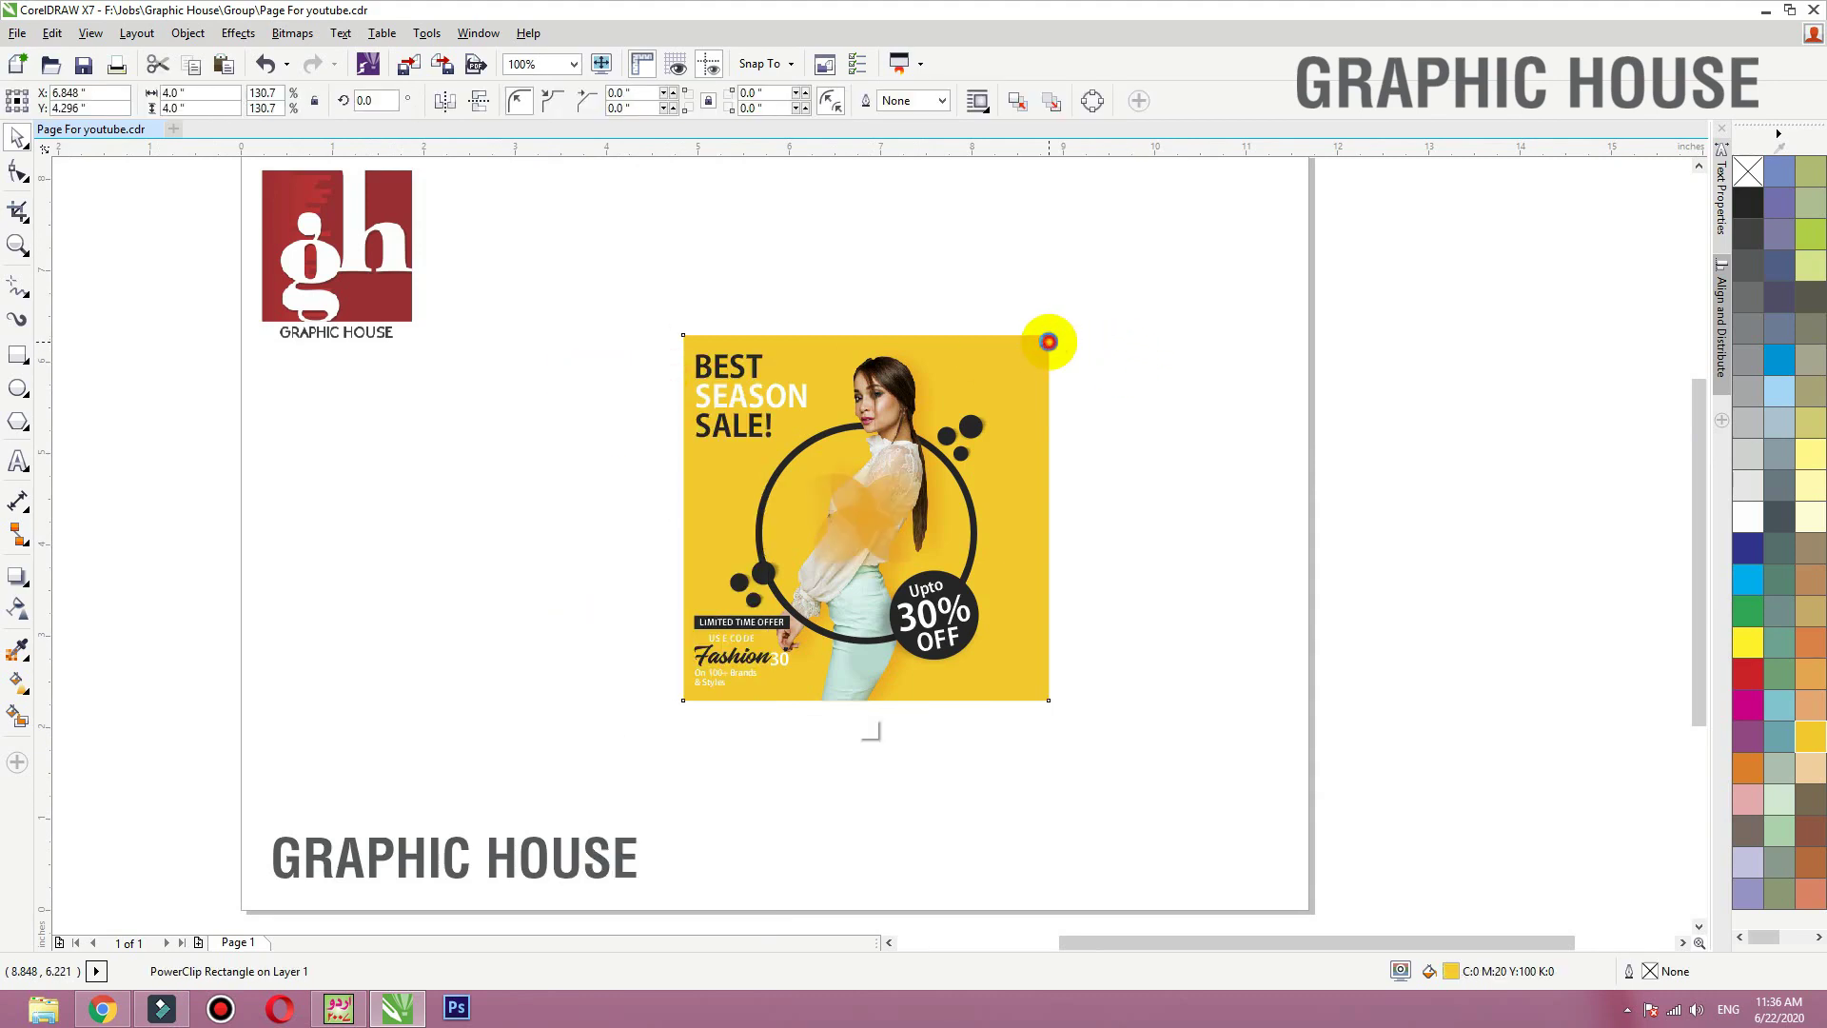
# Step: Open the square's clipped contents, move the flower to the lower-right corner and enlarge it to about 4.04 inches wide
pyautogui.keyDown('ctrl'); pyautogui.click(1045, 347); pyautogui.keyUp('ctrl')
pyautogui.click(888, 520)
pyautogui.moveTo(954, 436); pyautogui.dragTo(1069, 341)
pyautogui.moveTo(928, 493); pyautogui.dragTo(986, 664)
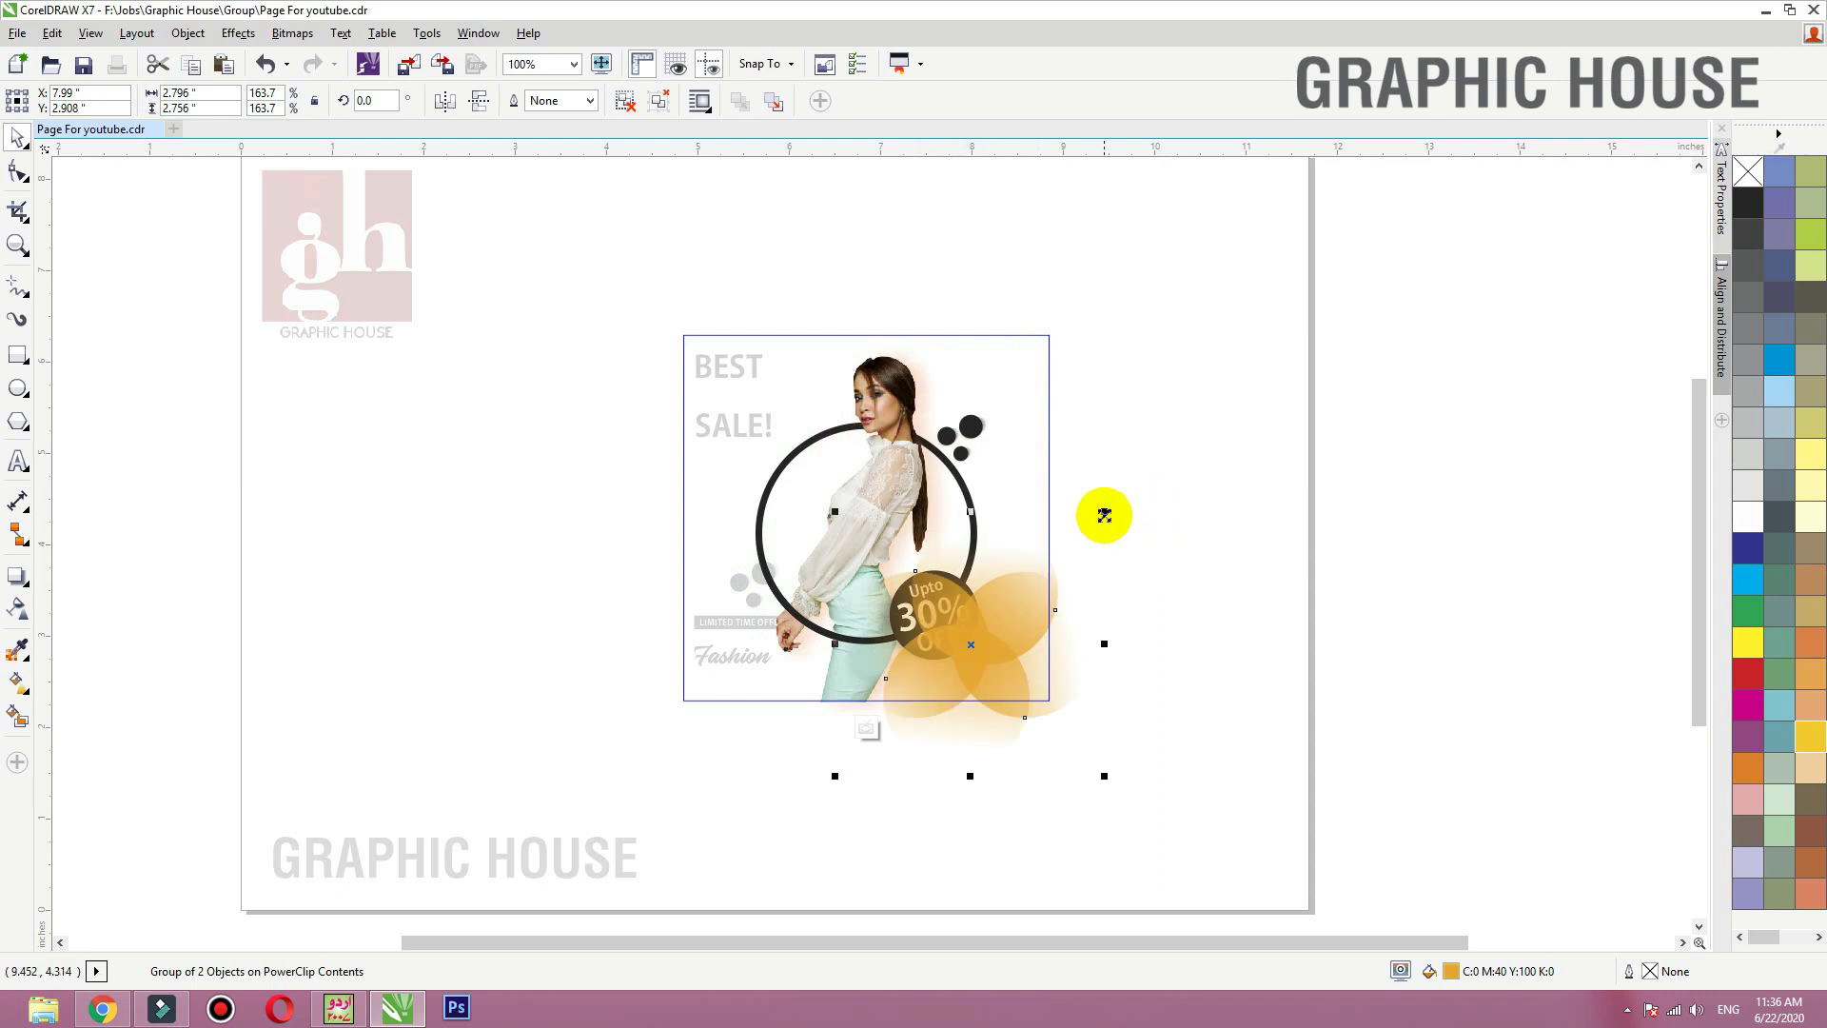
pyautogui.moveTo(1101, 516); pyautogui.dragTo(1162, 461)
# Step: Copy the flower to the square's upper-left corner and finish editing the clipped contents
pyautogui.moveTo(1029, 667); pyautogui.dragTo(805, 489)
pyautogui.rightClick(808, 495)
pyautogui.keyDown('ctrl'); pyautogui.click(1216, 409); pyautogui.keyUp('ctrl')
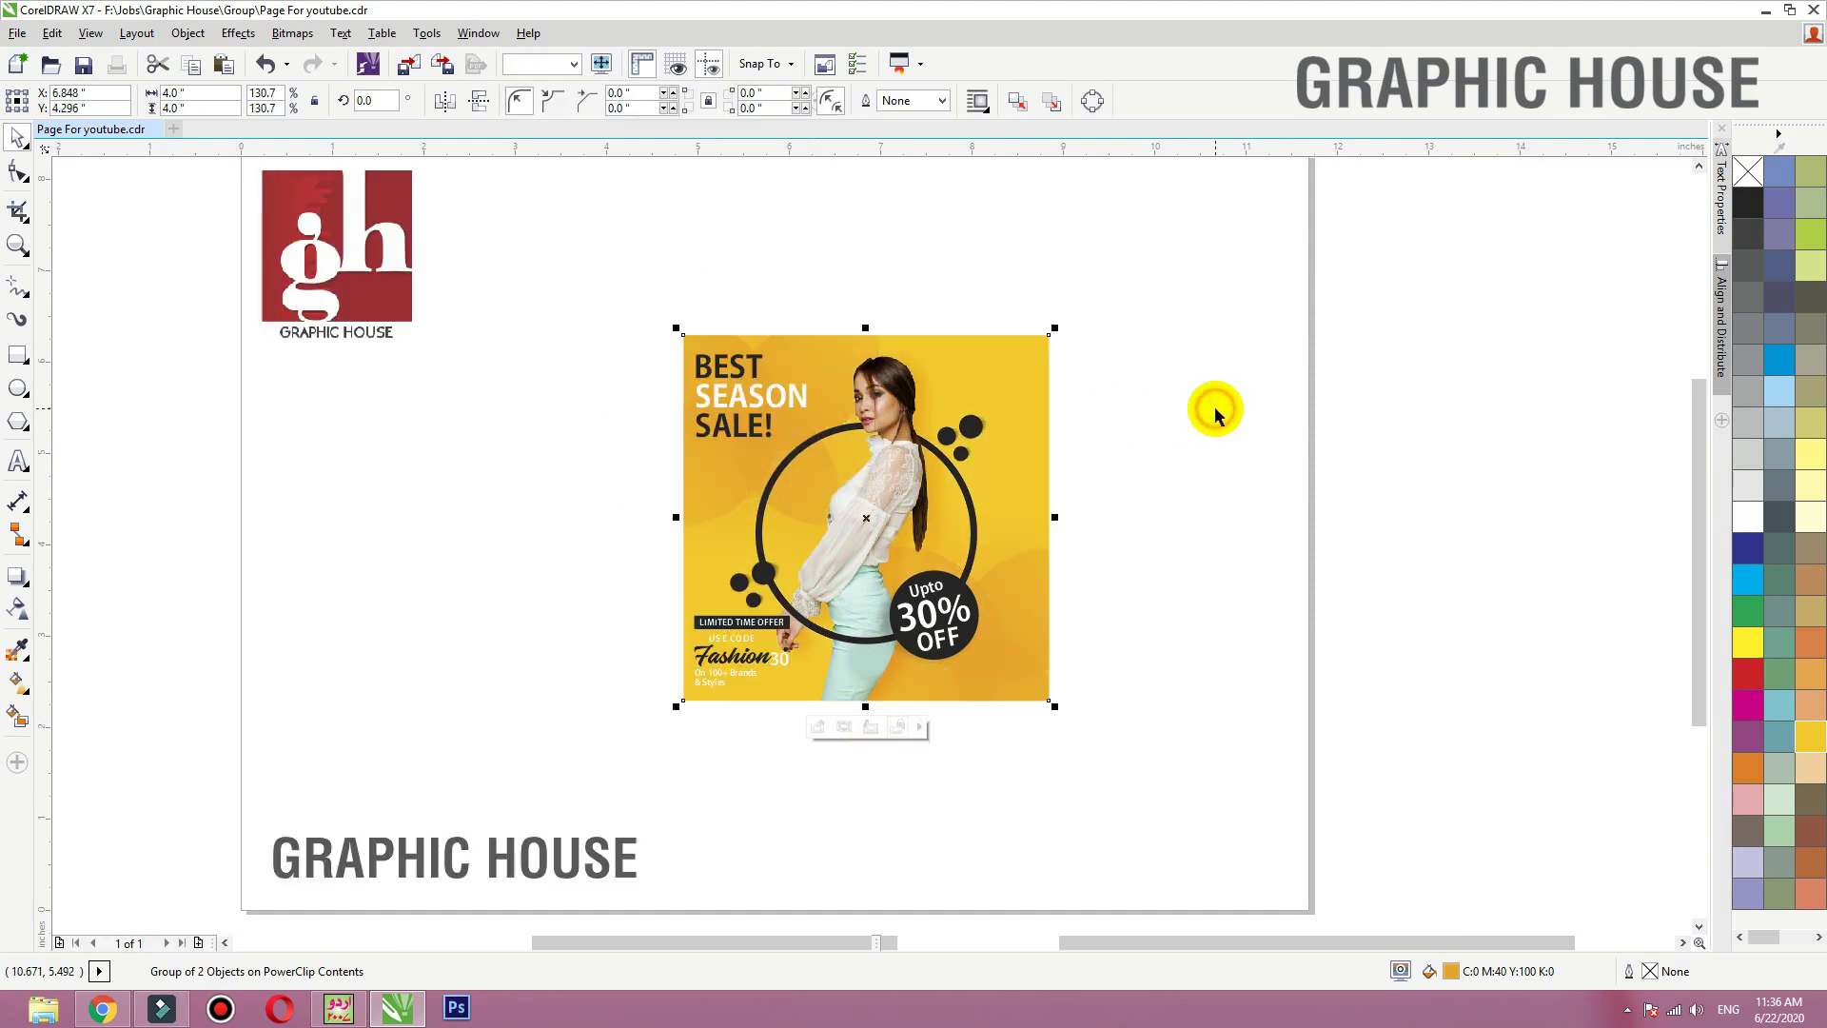
pyautogui.hotkey('shift', 'F2')
pyautogui.click(1338, 403)
# Step: Select the complete artwork with its texts and place a duplicate to its left
pyautogui.press('F3')
pyautogui.moveTo(1280, 265); pyautogui.dragTo(684, 706)
pyautogui.moveTo(946, 543); pyautogui.dragTo(844, 542)
pyautogui.rightClick(845, 542)
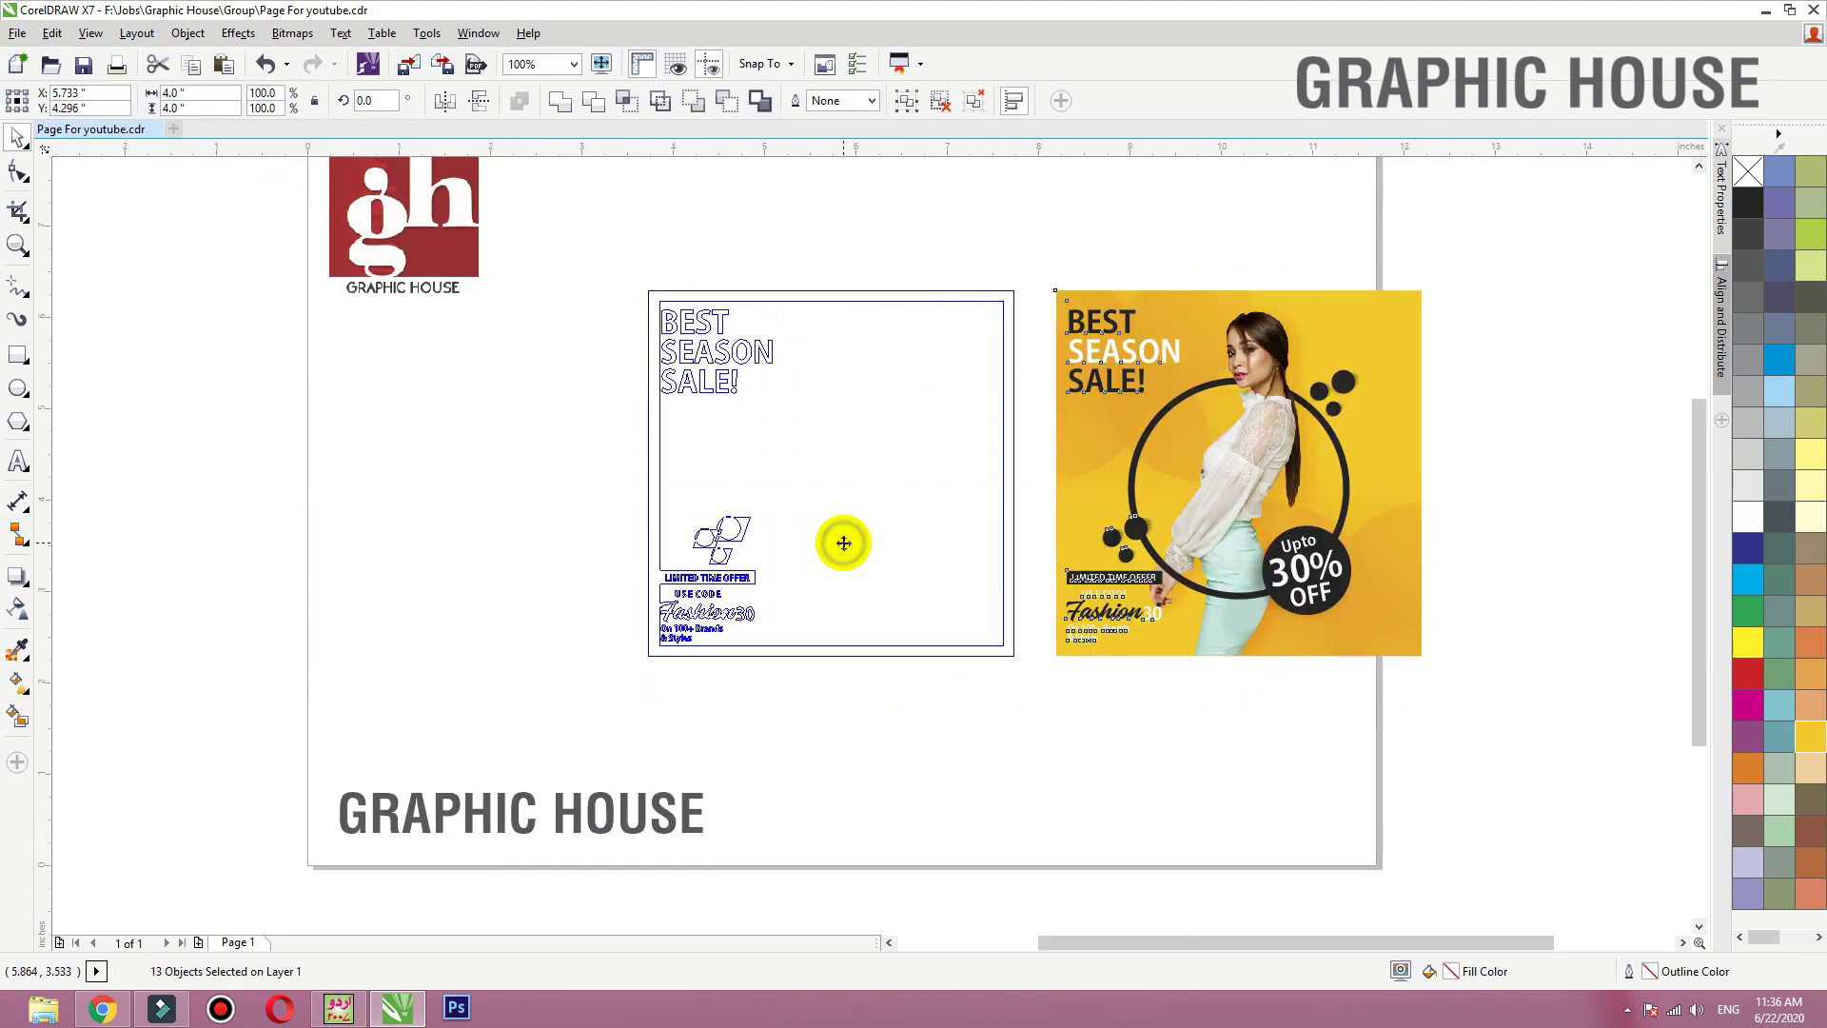
pyautogui.click(980, 689)
# Step: Open the left duplicate's clipped contents, delete both flower shapes and finish editing
pyautogui.click(1003, 645)
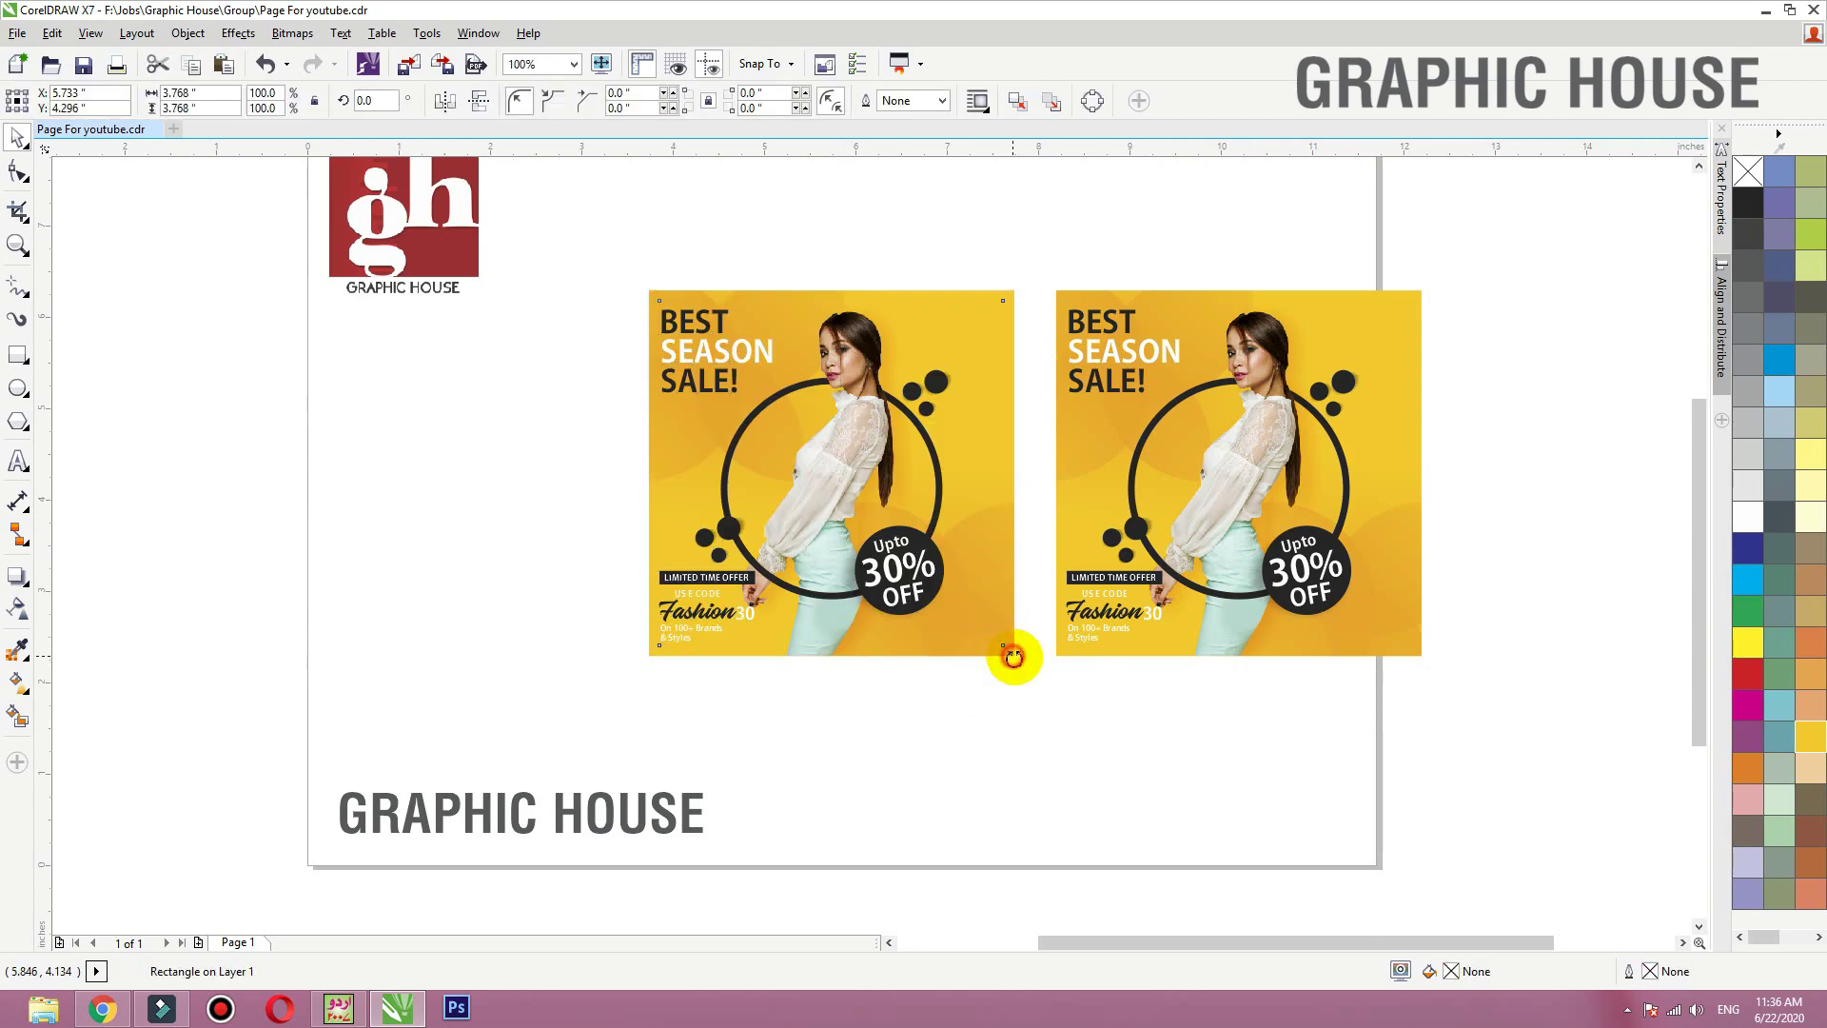
pyautogui.click(1014, 657)
pyautogui.keyDown('ctrl'); pyautogui.click(1012, 637); pyautogui.keyUp('ctrl')
pyautogui.click(890, 479)
pyautogui.press('Delete')
pyautogui.click(696, 279)
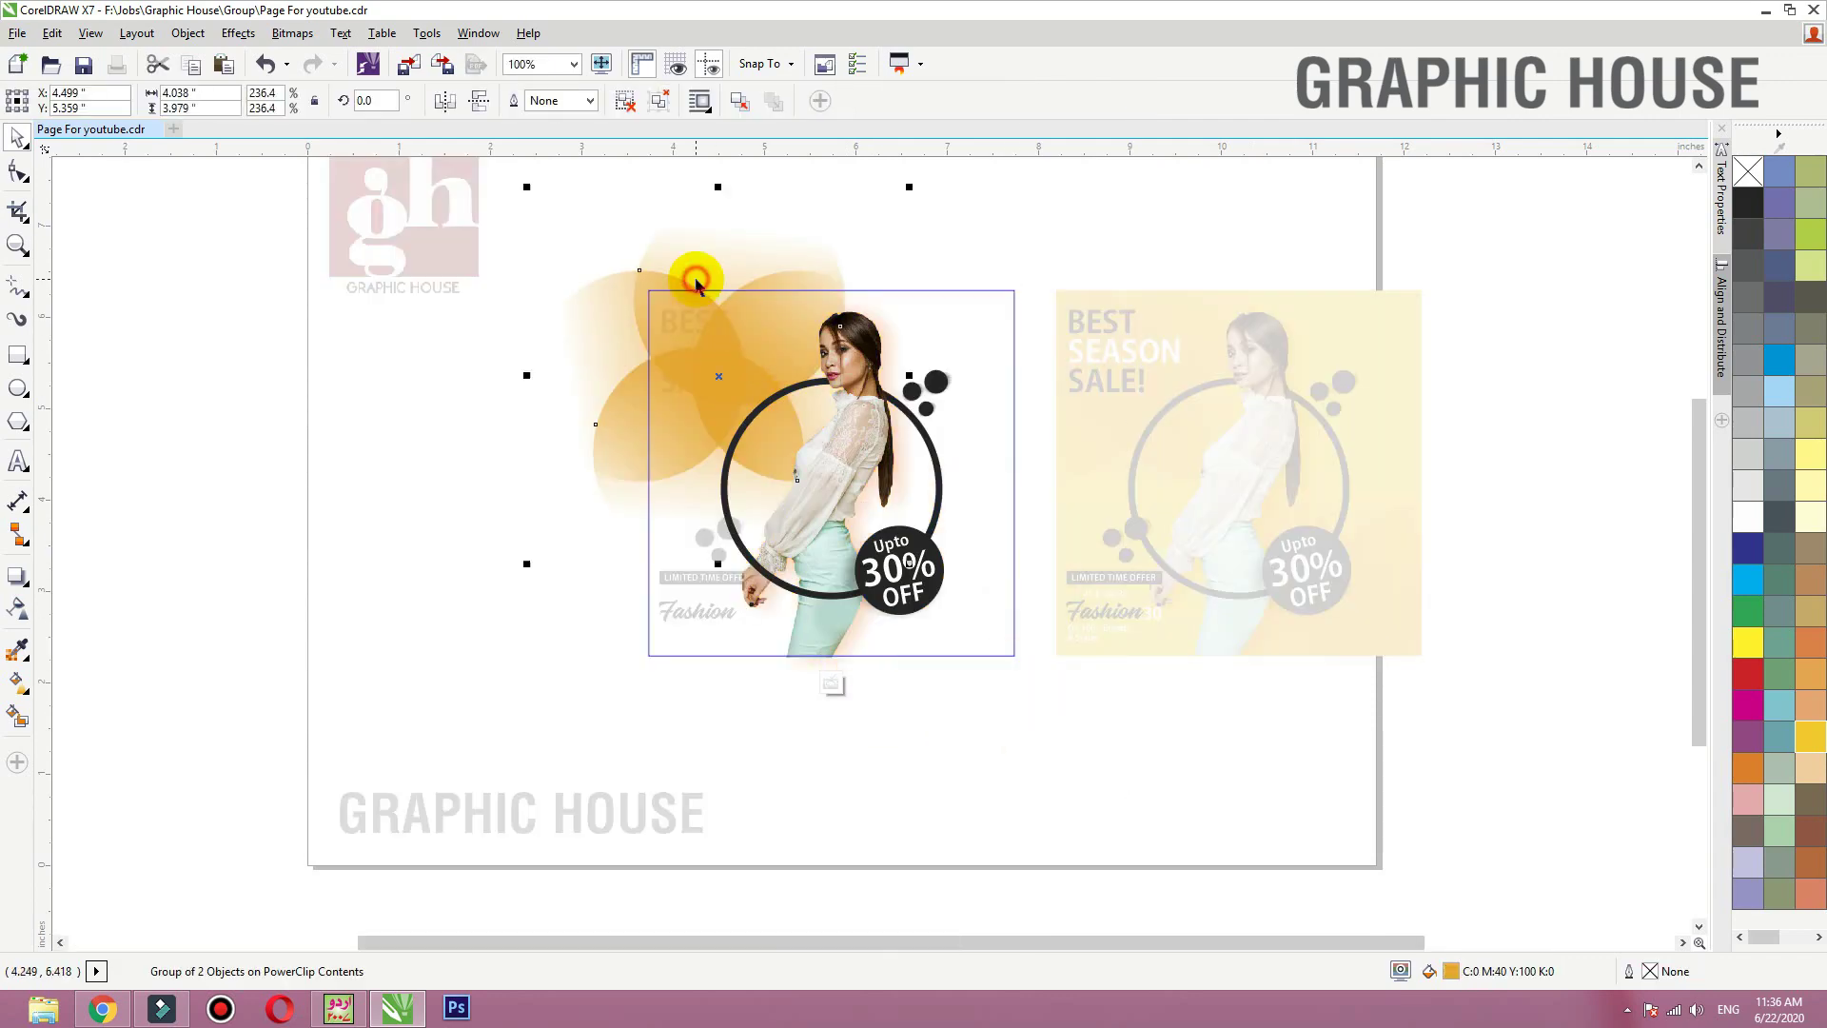
pyautogui.press('Delete')
pyautogui.keyDown('ctrl'); pyautogui.click(637, 261); pyautogui.keyUp('ctrl')
pyautogui.hotkey('shift', 'F2')
pyautogui.scroll(-1, 944, 362)
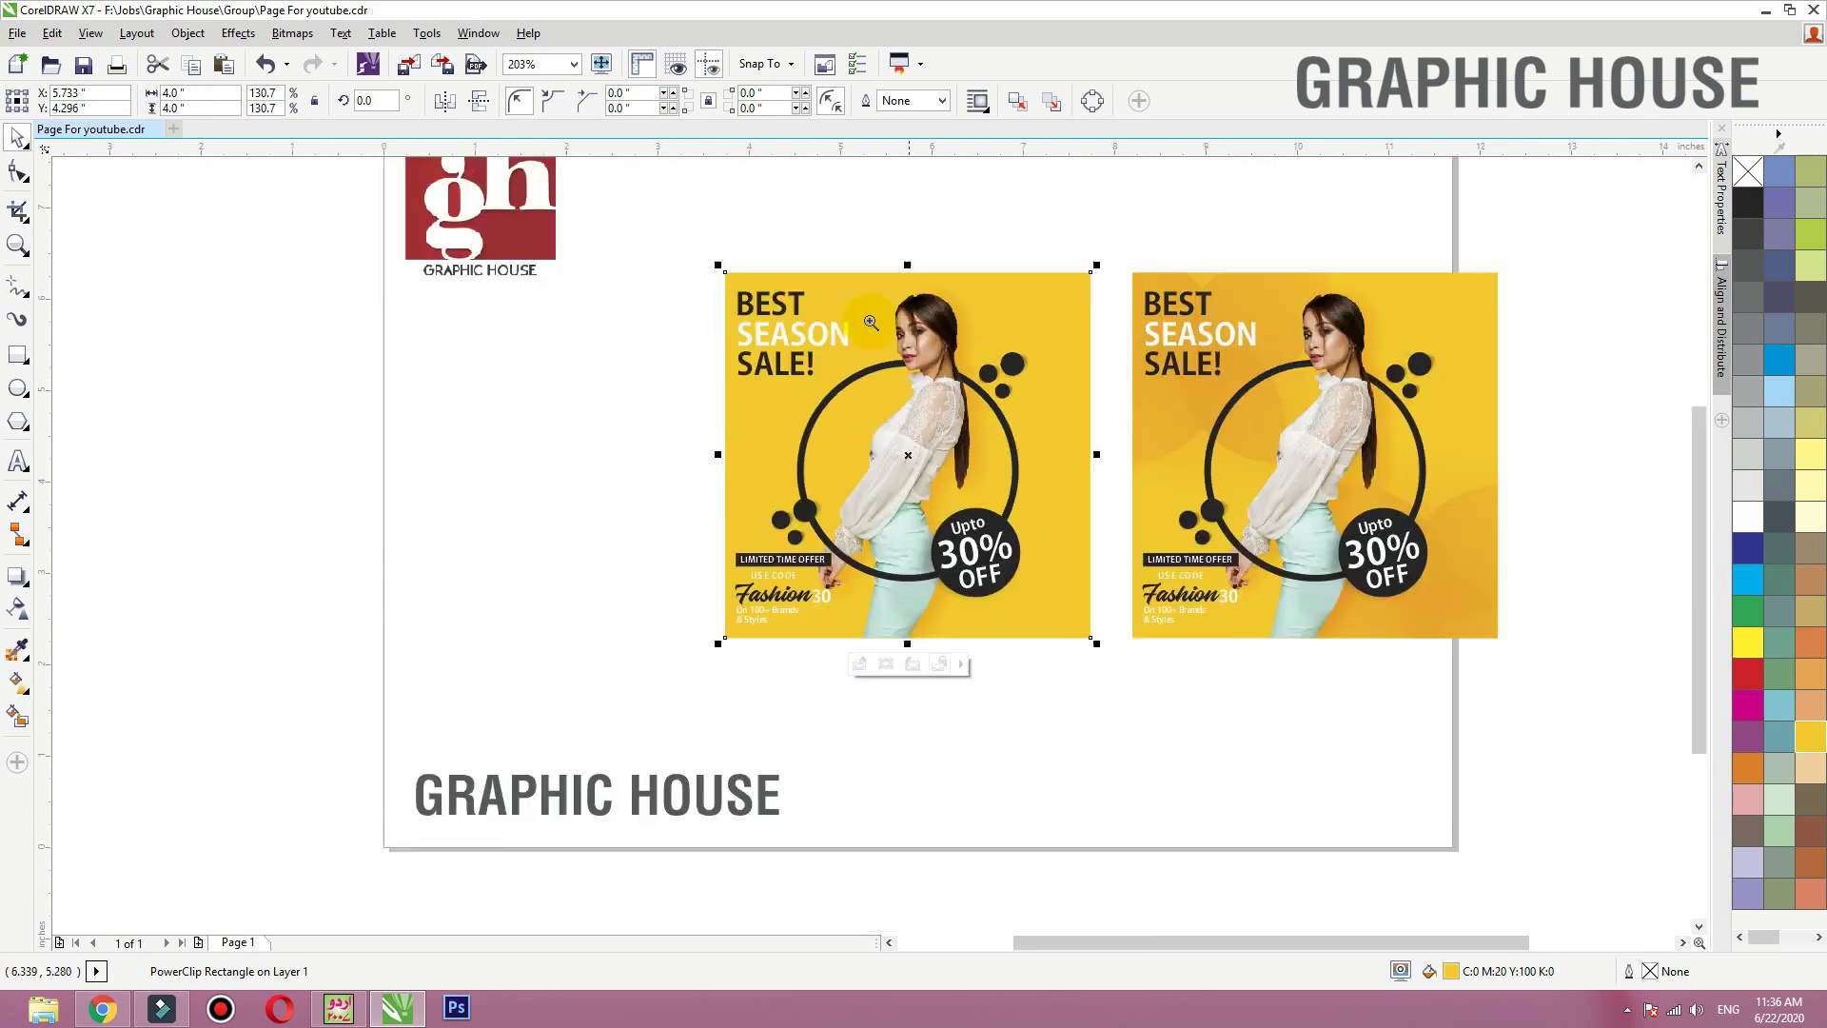
# Step: Try an orange fill on the lower-right flower inside the original artwork's clipped contents
pyautogui.moveTo(877, 283); pyautogui.dragTo(1716, 757)
pyautogui.click(1276, 663)
pyautogui.click(1069, 616)
pyautogui.keyDown('ctrl'); pyautogui.click(1069, 616); pyautogui.keyUp('ctrl')
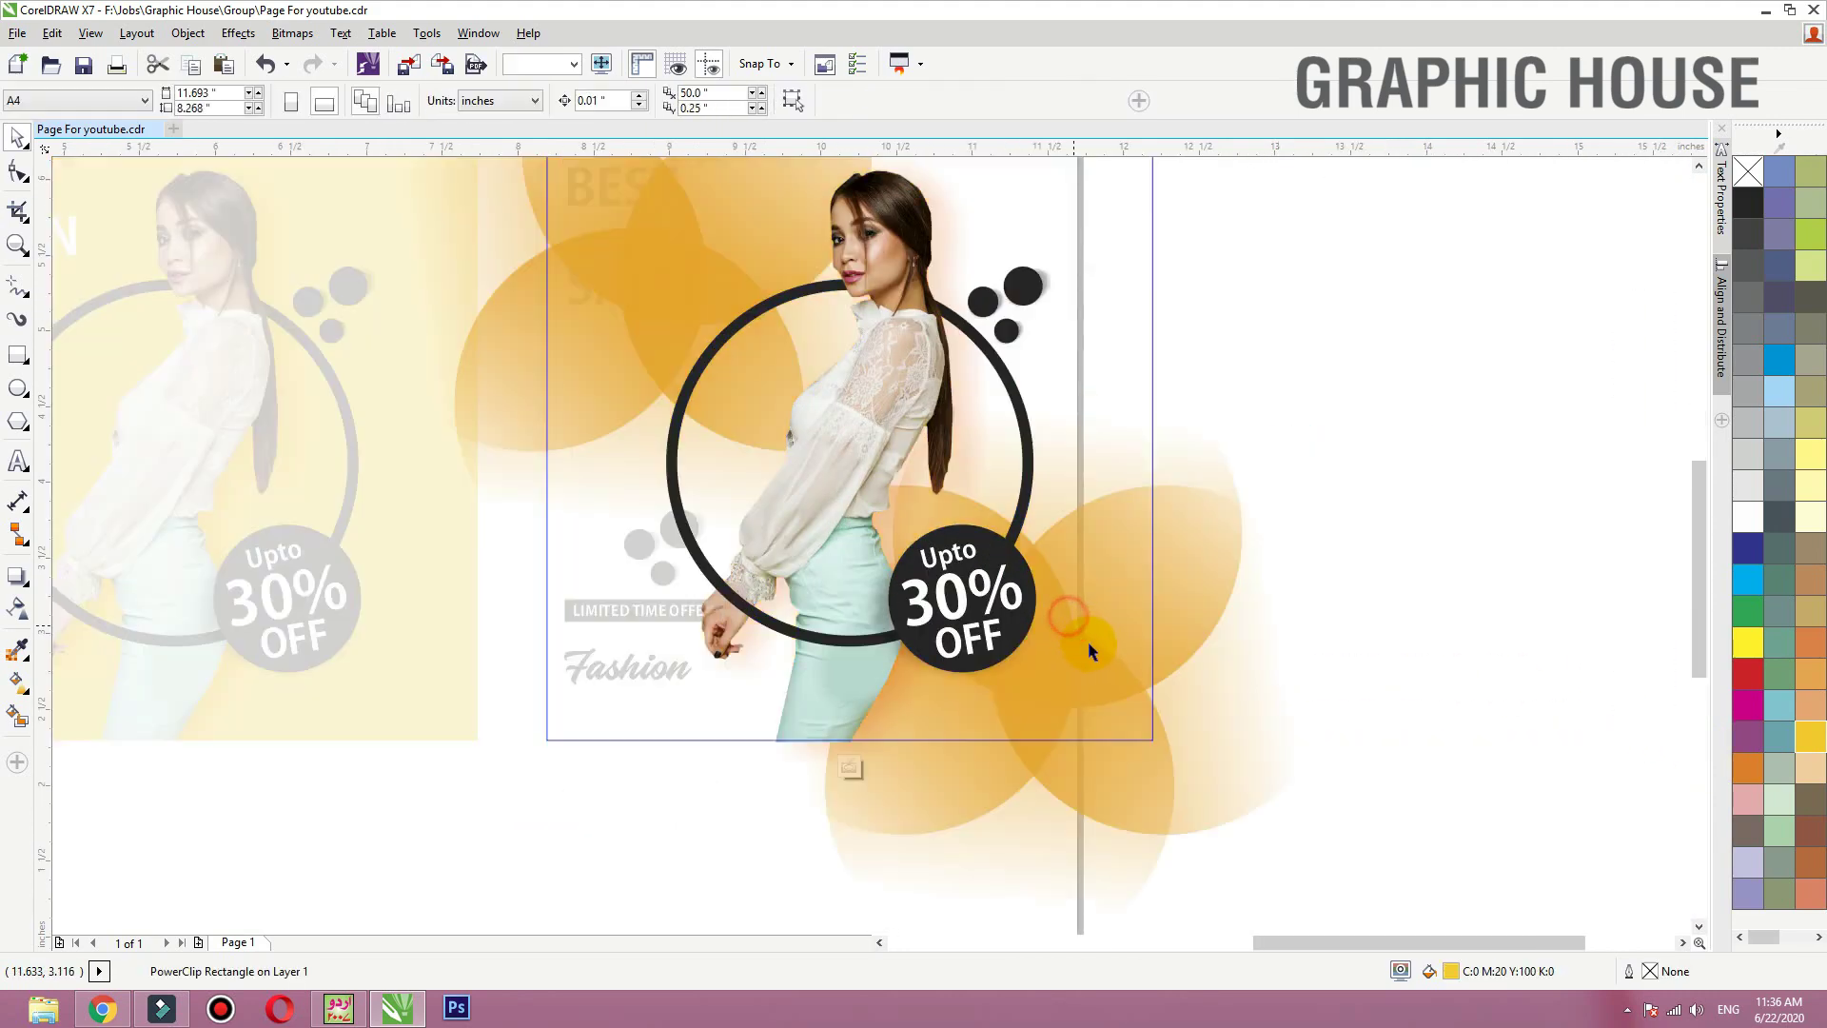
pyautogui.click(1751, 767)
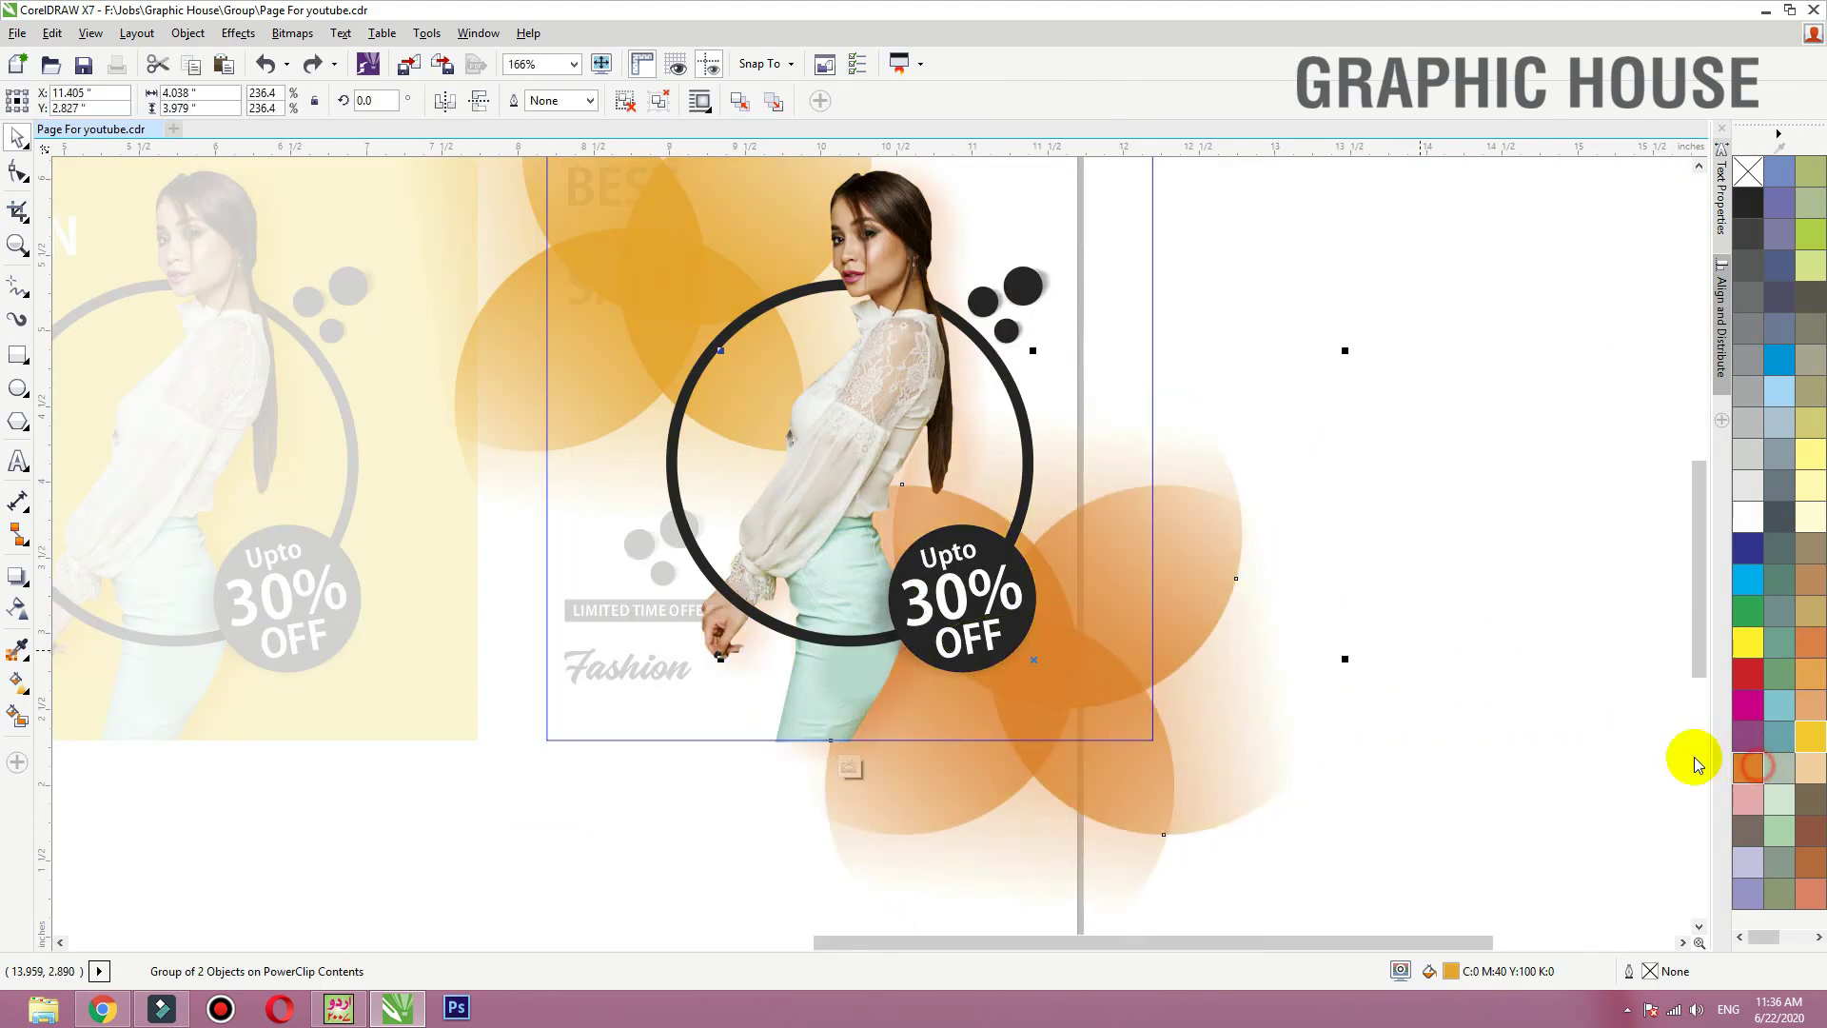
pyautogui.keyDown('ctrl'); pyautogui.click(1515, 619); pyautogui.keyUp('ctrl')
pyautogui.keyDown('ctrl'); pyautogui.click(1113, 684); pyautogui.keyUp('ctrl')
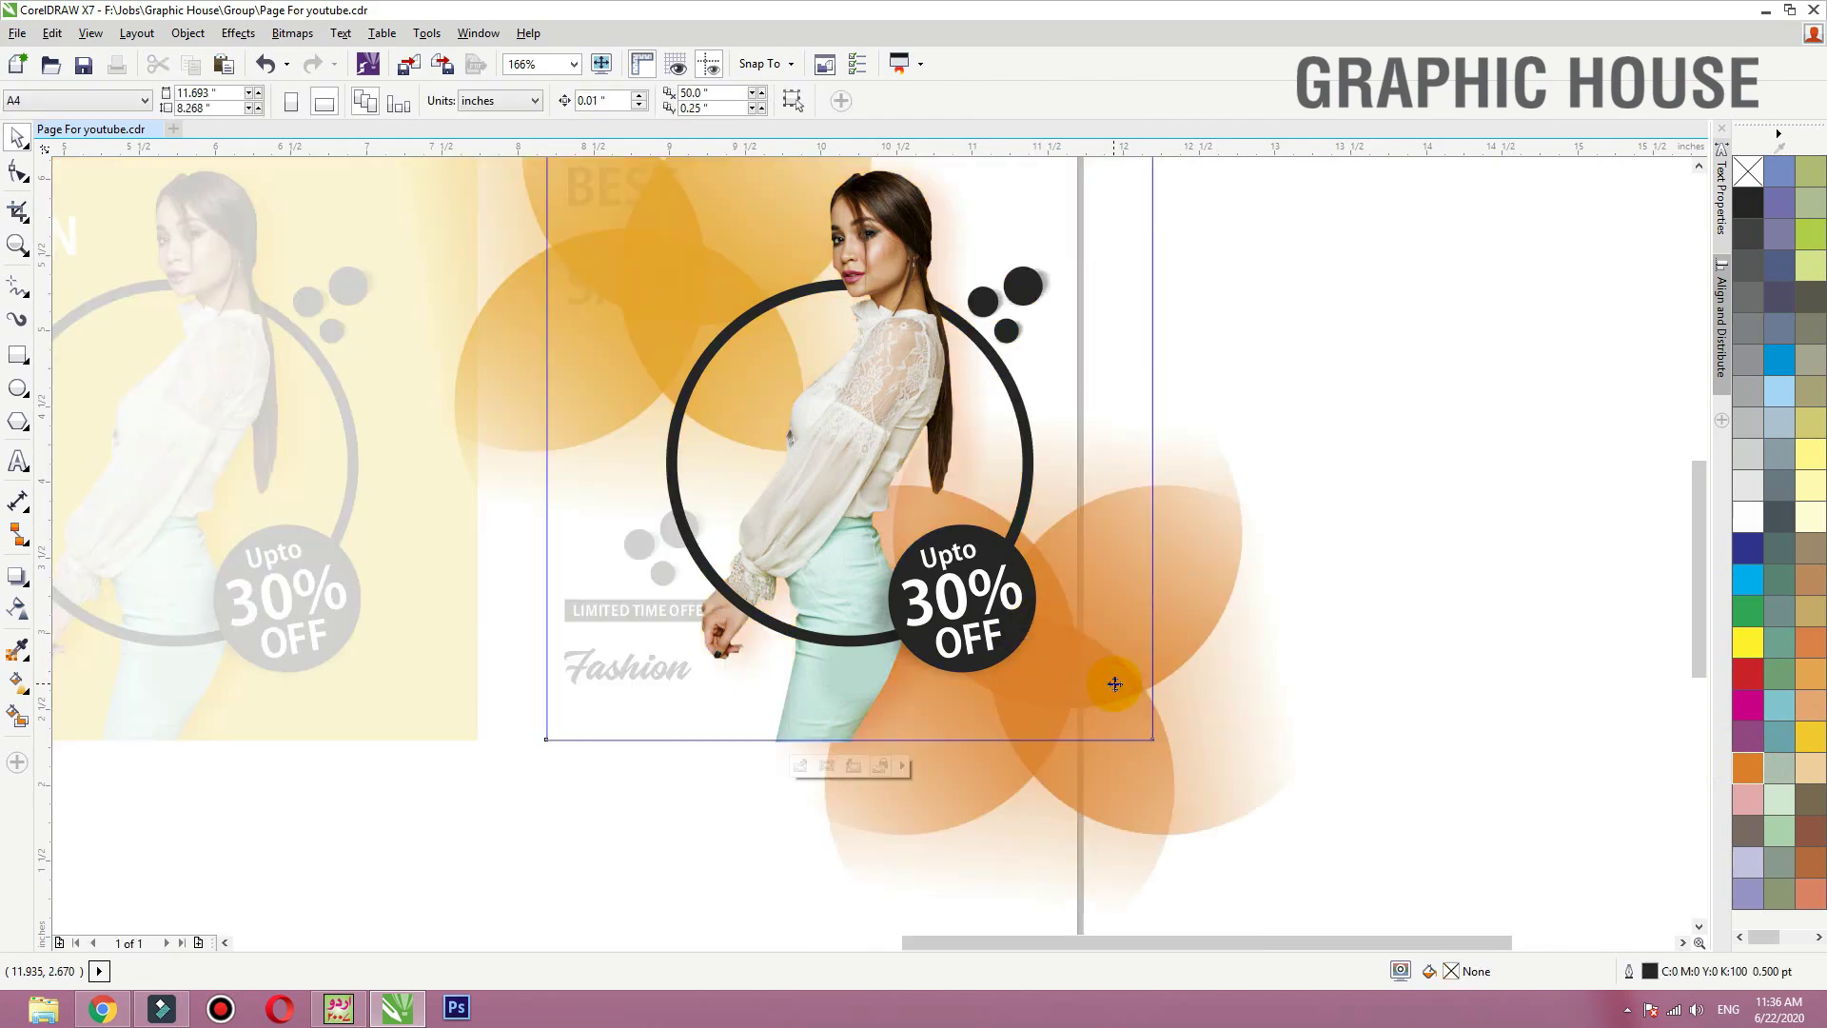
# Step: Undo the orange fill of the lower-right flower
pyautogui.hotkey('ctrl', 'z')
pyautogui.hotkey('ctrl', 'z')
pyautogui.hotkey('ctrl', 'z')
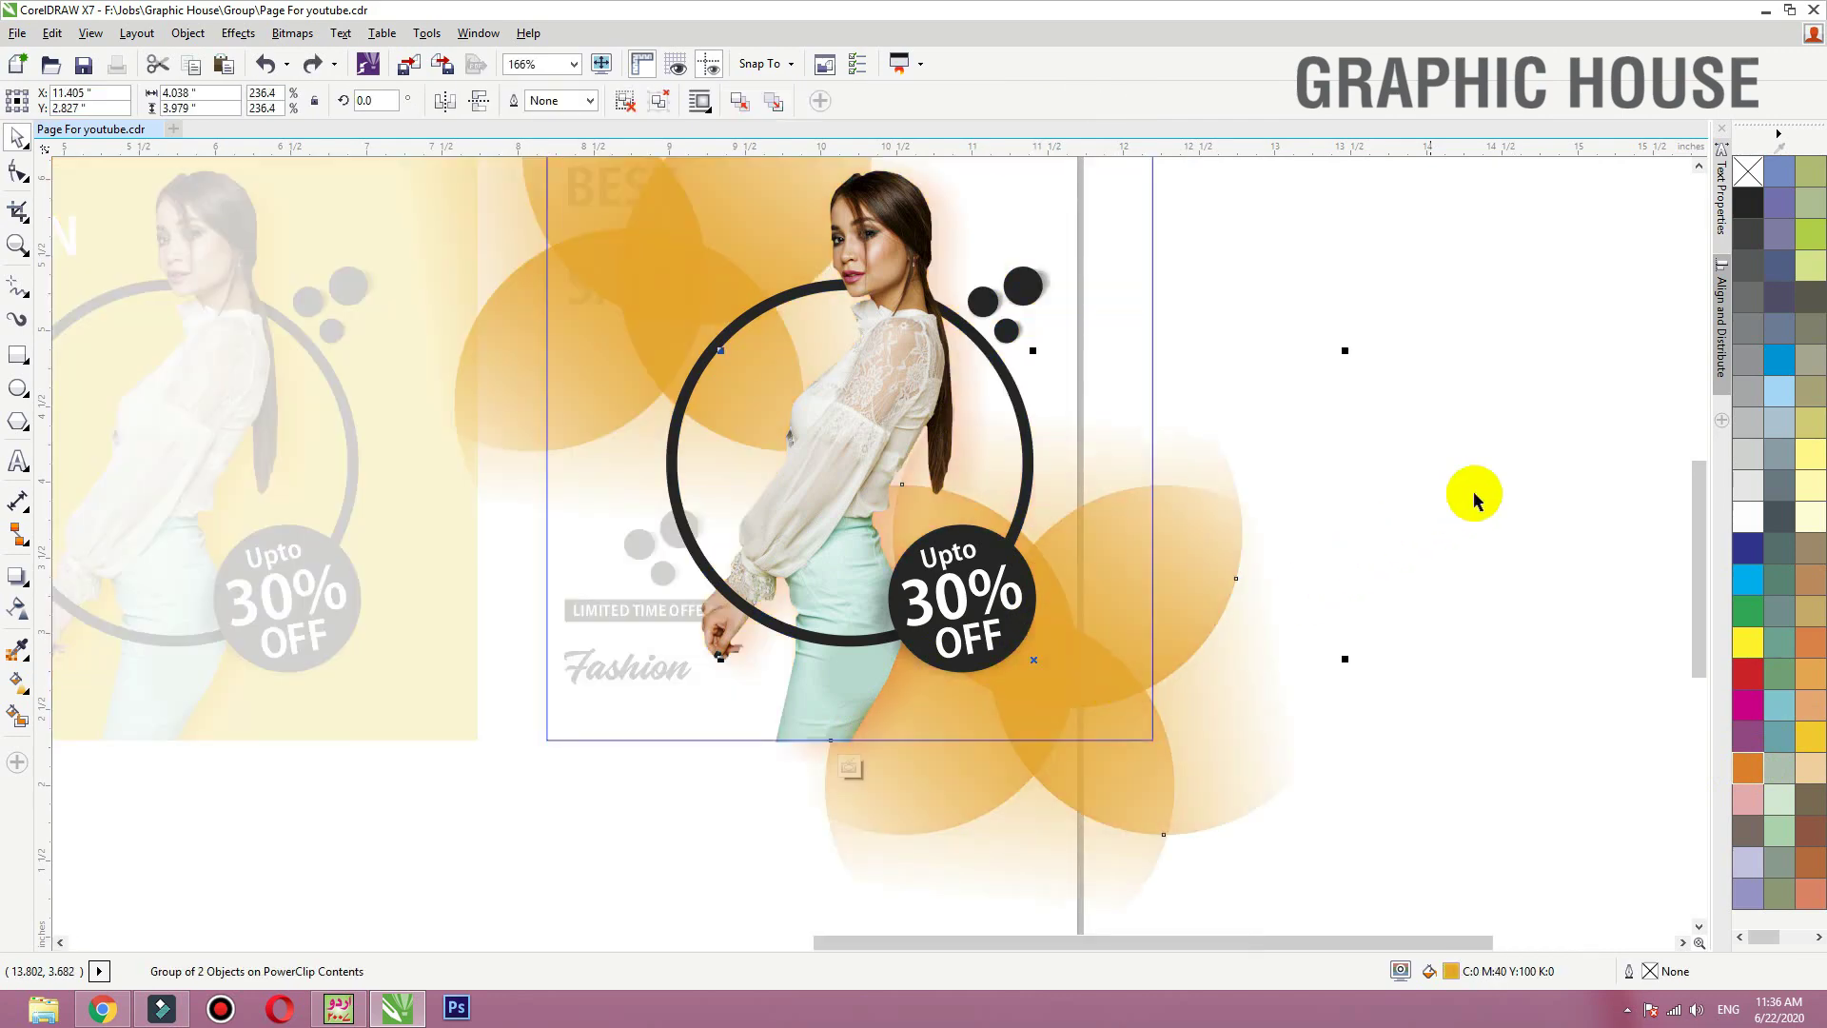
# Step: Leave the clipped contents and place a duplicate of the flower-patterned artwork to its right
pyautogui.moveTo(1173, 557); pyautogui.dragTo(1427, 533)
pyautogui.click(1441, 476)
pyautogui.scroll(-2, 1435, 476)
pyautogui.keyDown('ctrl'); pyautogui.click(1401, 326); pyautogui.keyUp('ctrl')
pyautogui.rightClick(1428, 532)
pyautogui.hotkey('shift', 'F2')
pyautogui.click(1377, 457)
pyautogui.scroll(-1, 1376, 454)
# Step: Open the rightmost artwork's clipped contents and delete both flower shapes
pyautogui.keyDown('ctrl'); pyautogui.click(1305, 657); pyautogui.keyUp('ctrl')
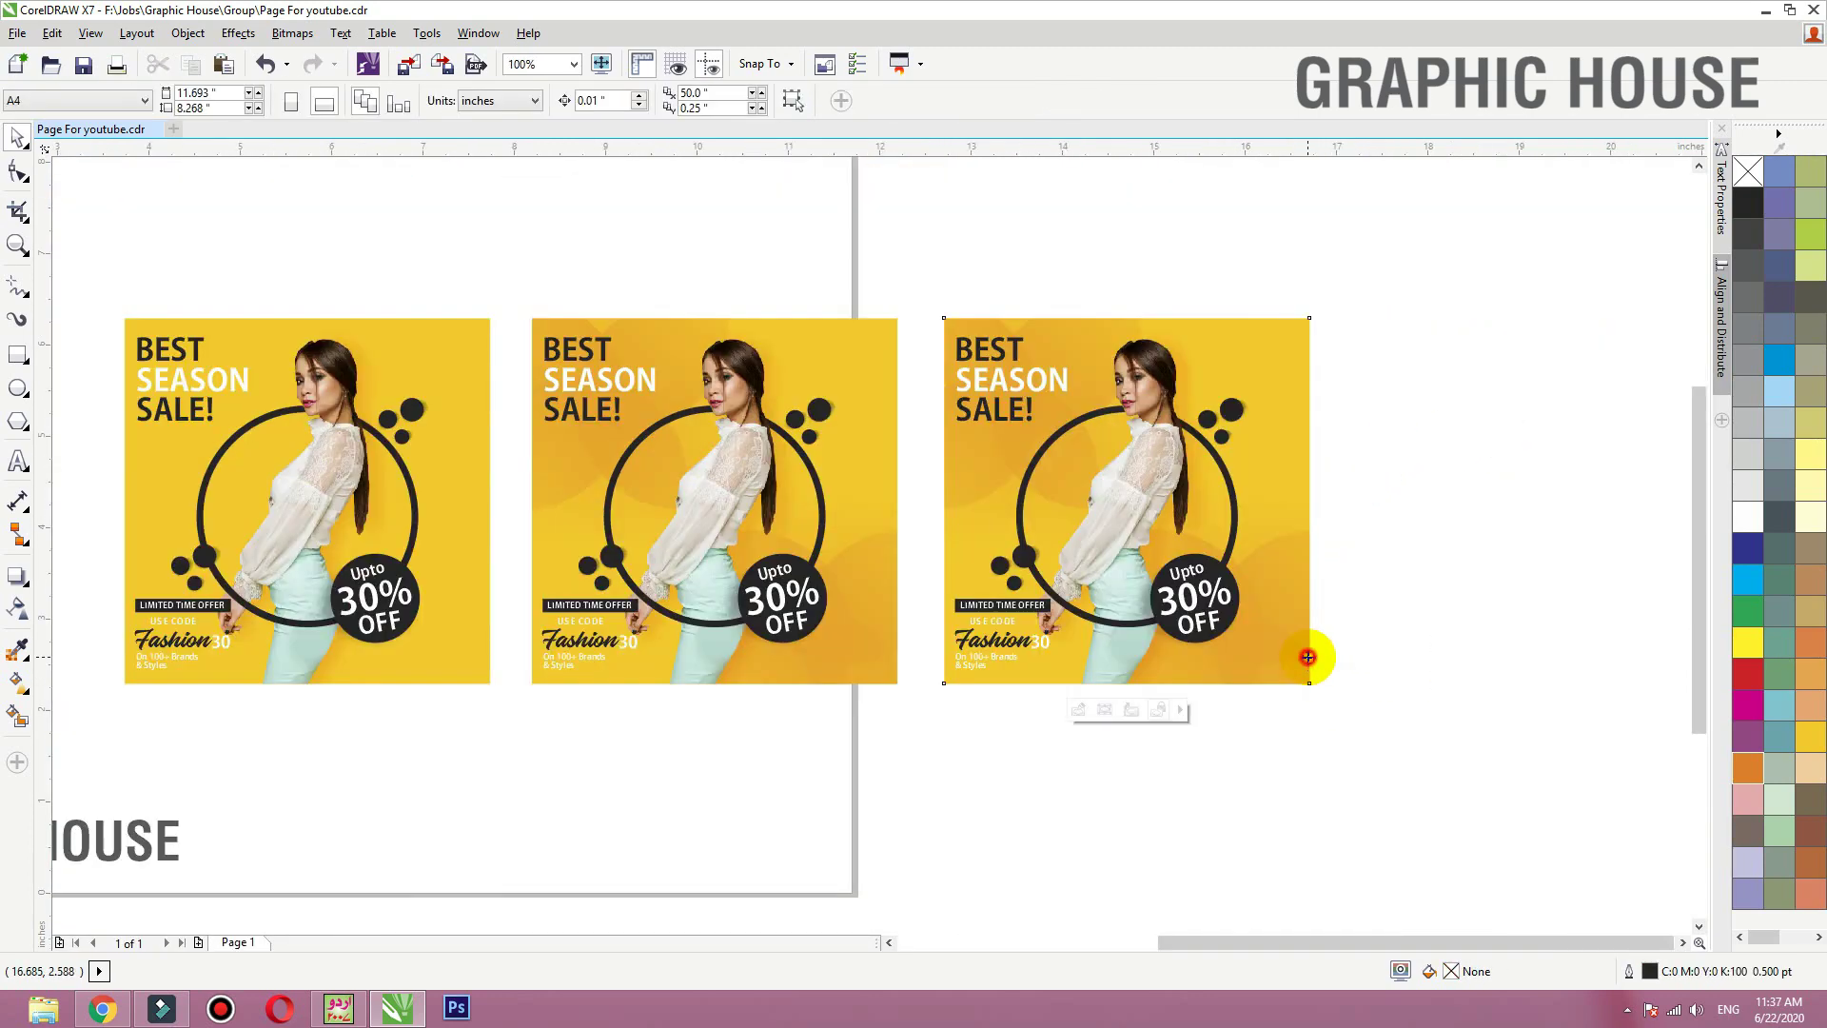
pyautogui.click(1301, 662)
pyautogui.click(1026, 312)
pyautogui.press('Delete')
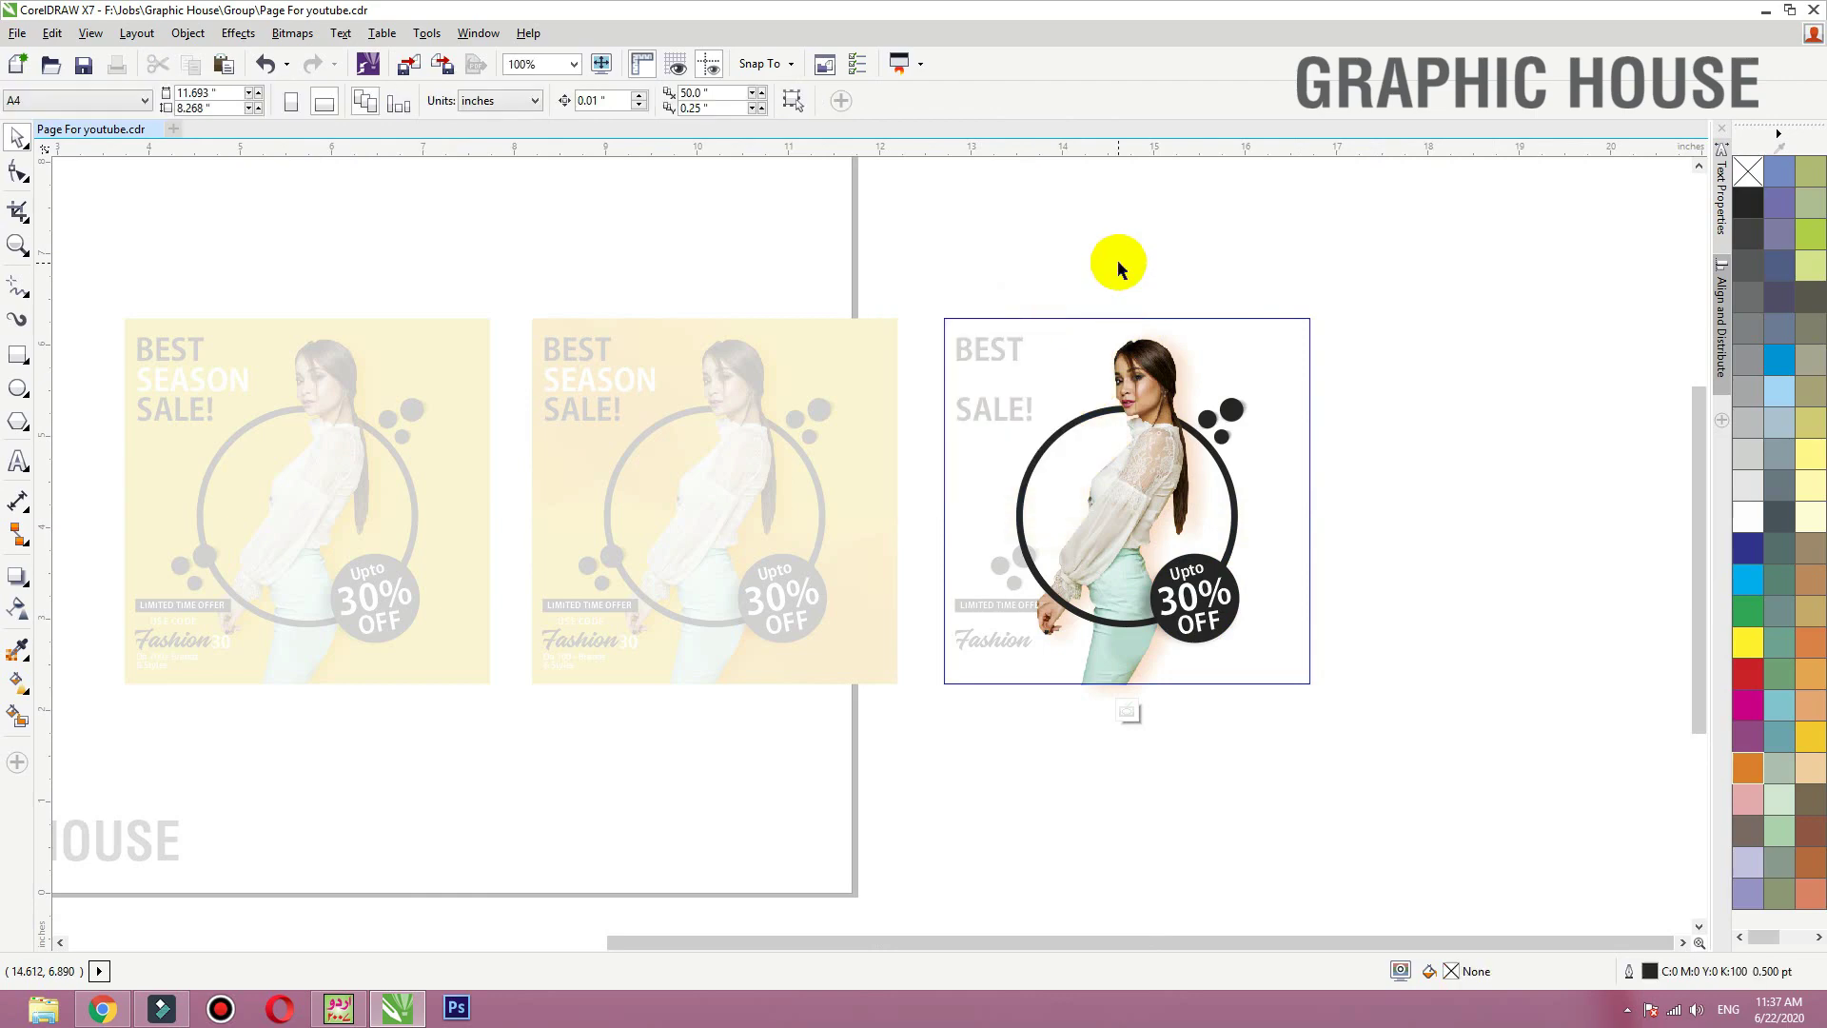
# Step: Draw a tall rectangle about 0.53 by 4.73 inches over the square's left edge, filled orange without outline
pyautogui.click(17, 355)
pyautogui.click(100, 352)
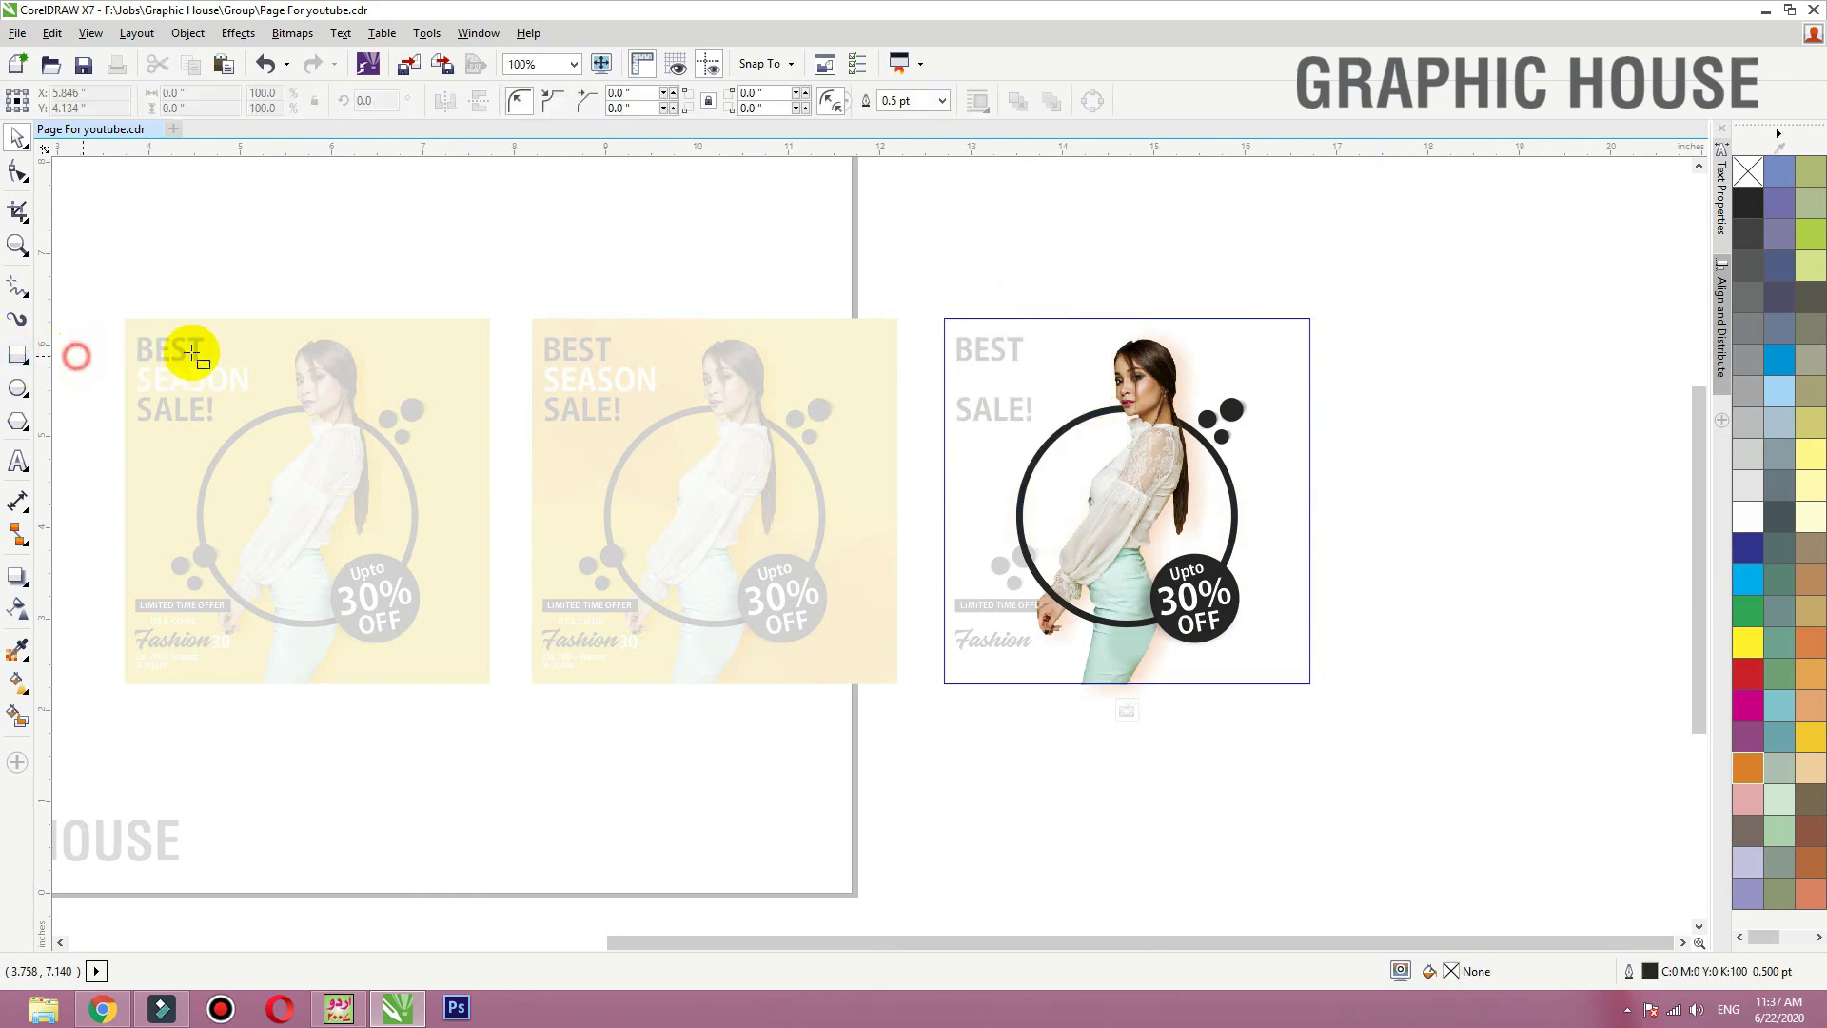
pyautogui.moveTo(930, 268); pyautogui.dragTo(978, 699)
pyautogui.press('space')
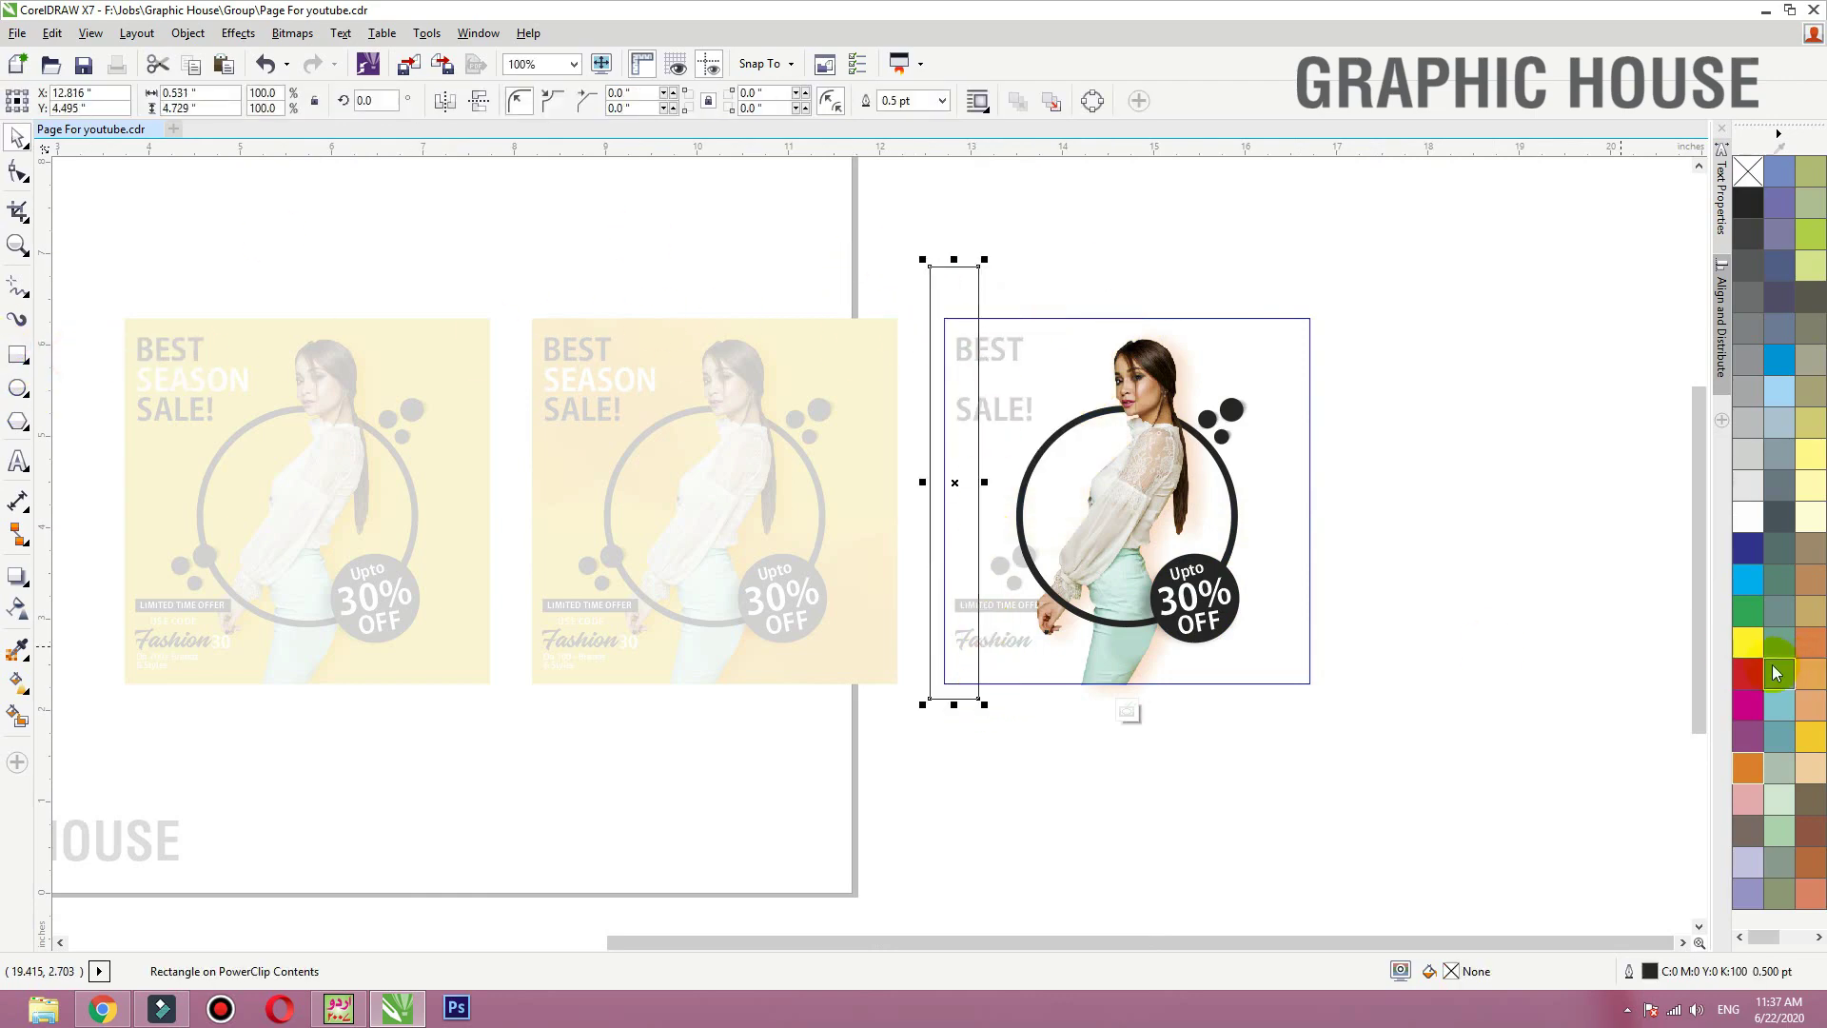
pyautogui.click(1754, 768)
pyautogui.hotkey('shift', 'F2')
pyautogui.rightClick(1751, 177)
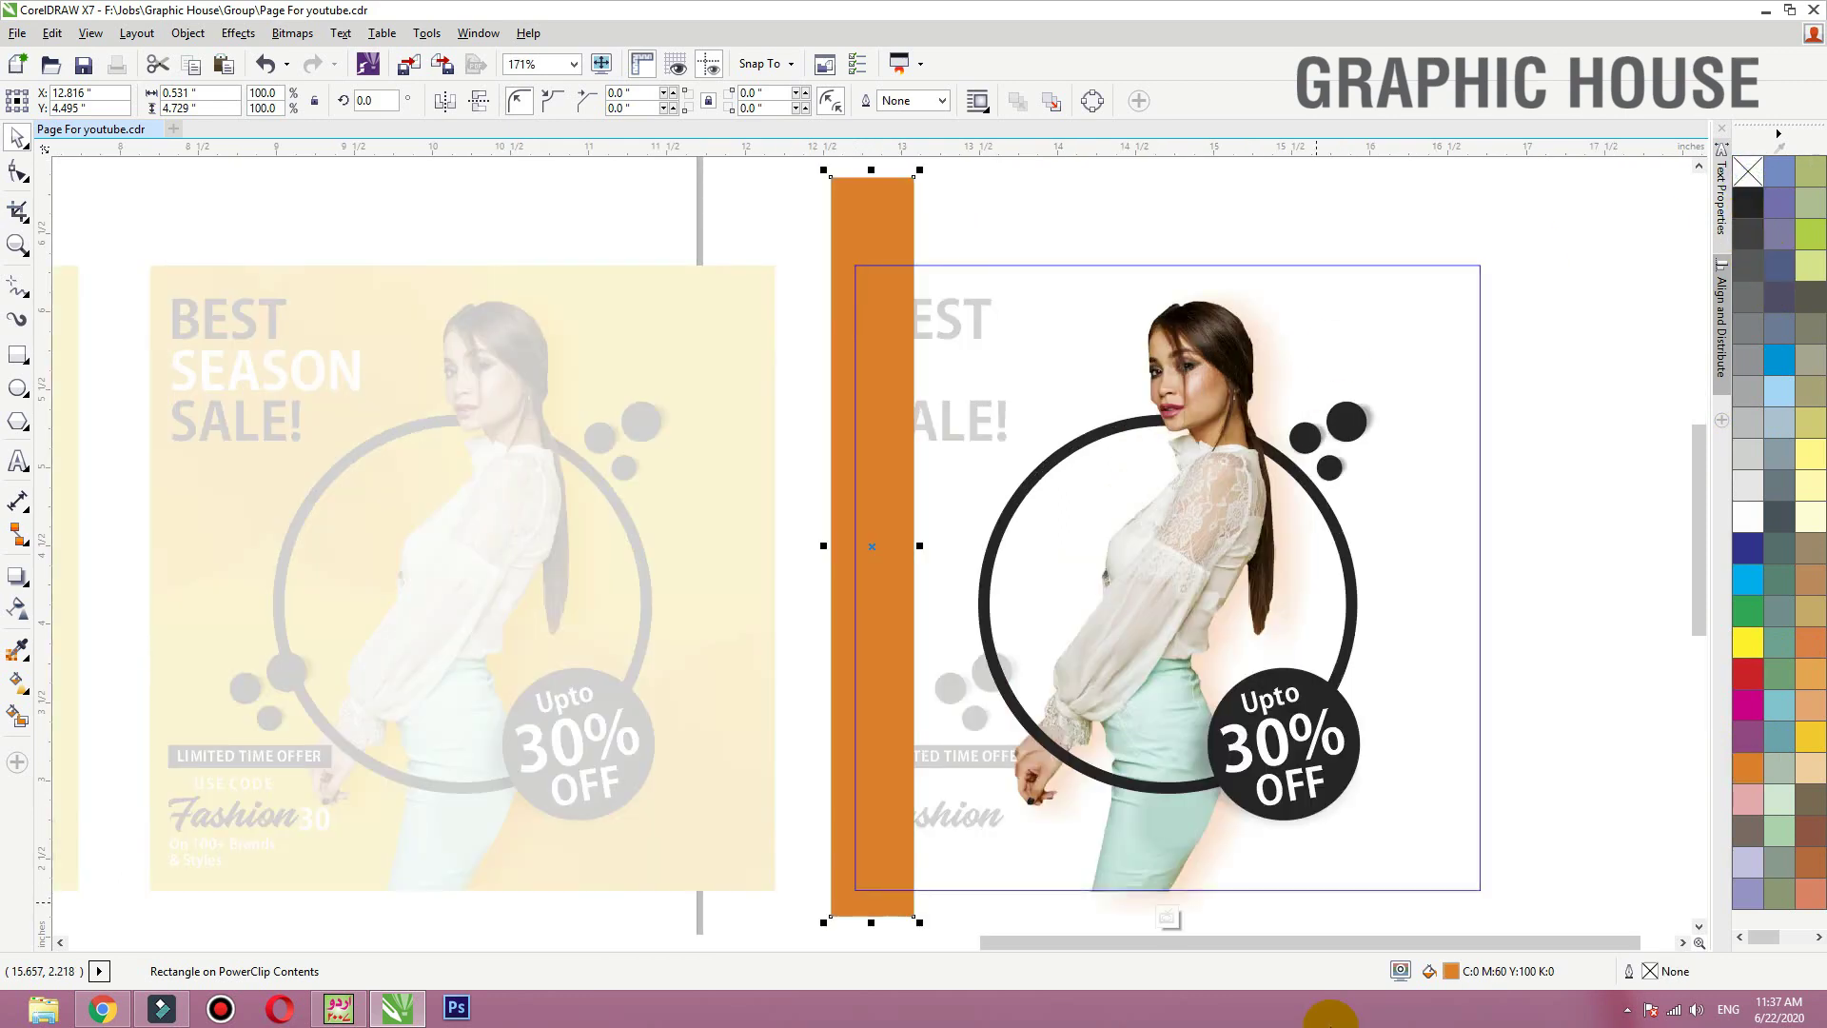
# Step: Set the rectangle's fill magenta to 40
pyautogui.doubleClick(1451, 969)
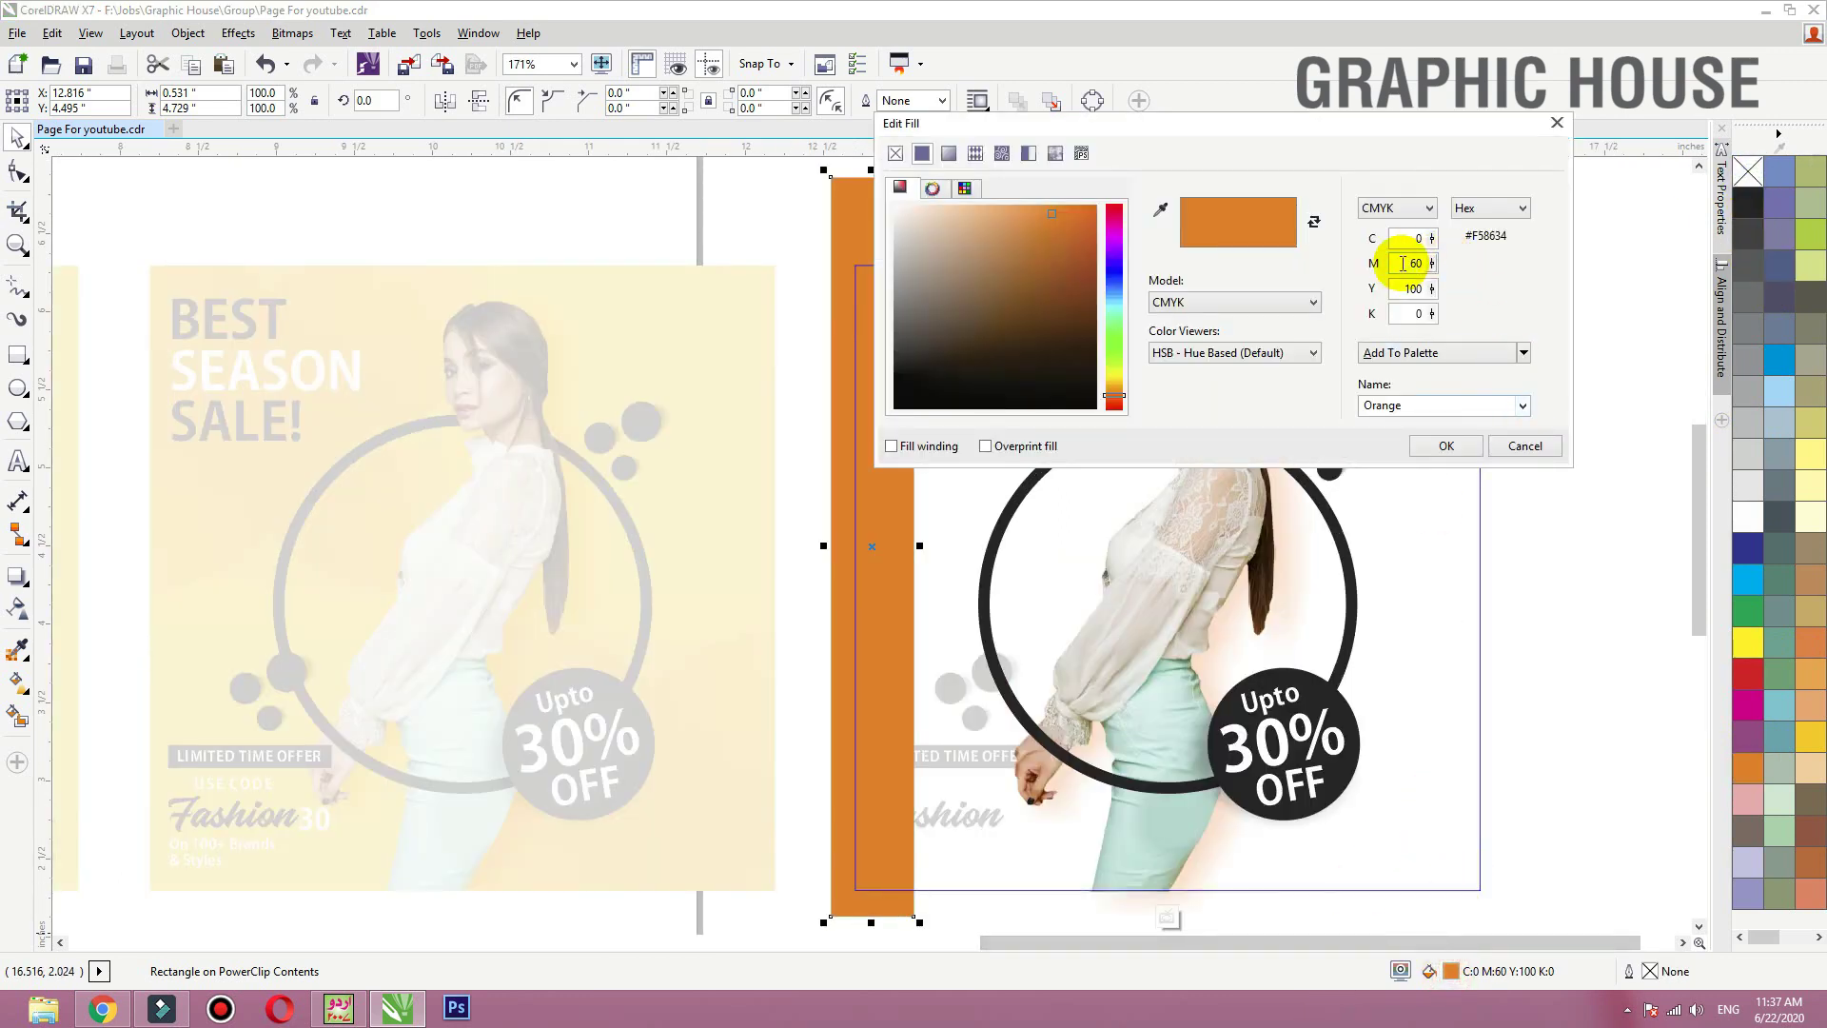
pyautogui.write('40')
pyautogui.press('Tab')
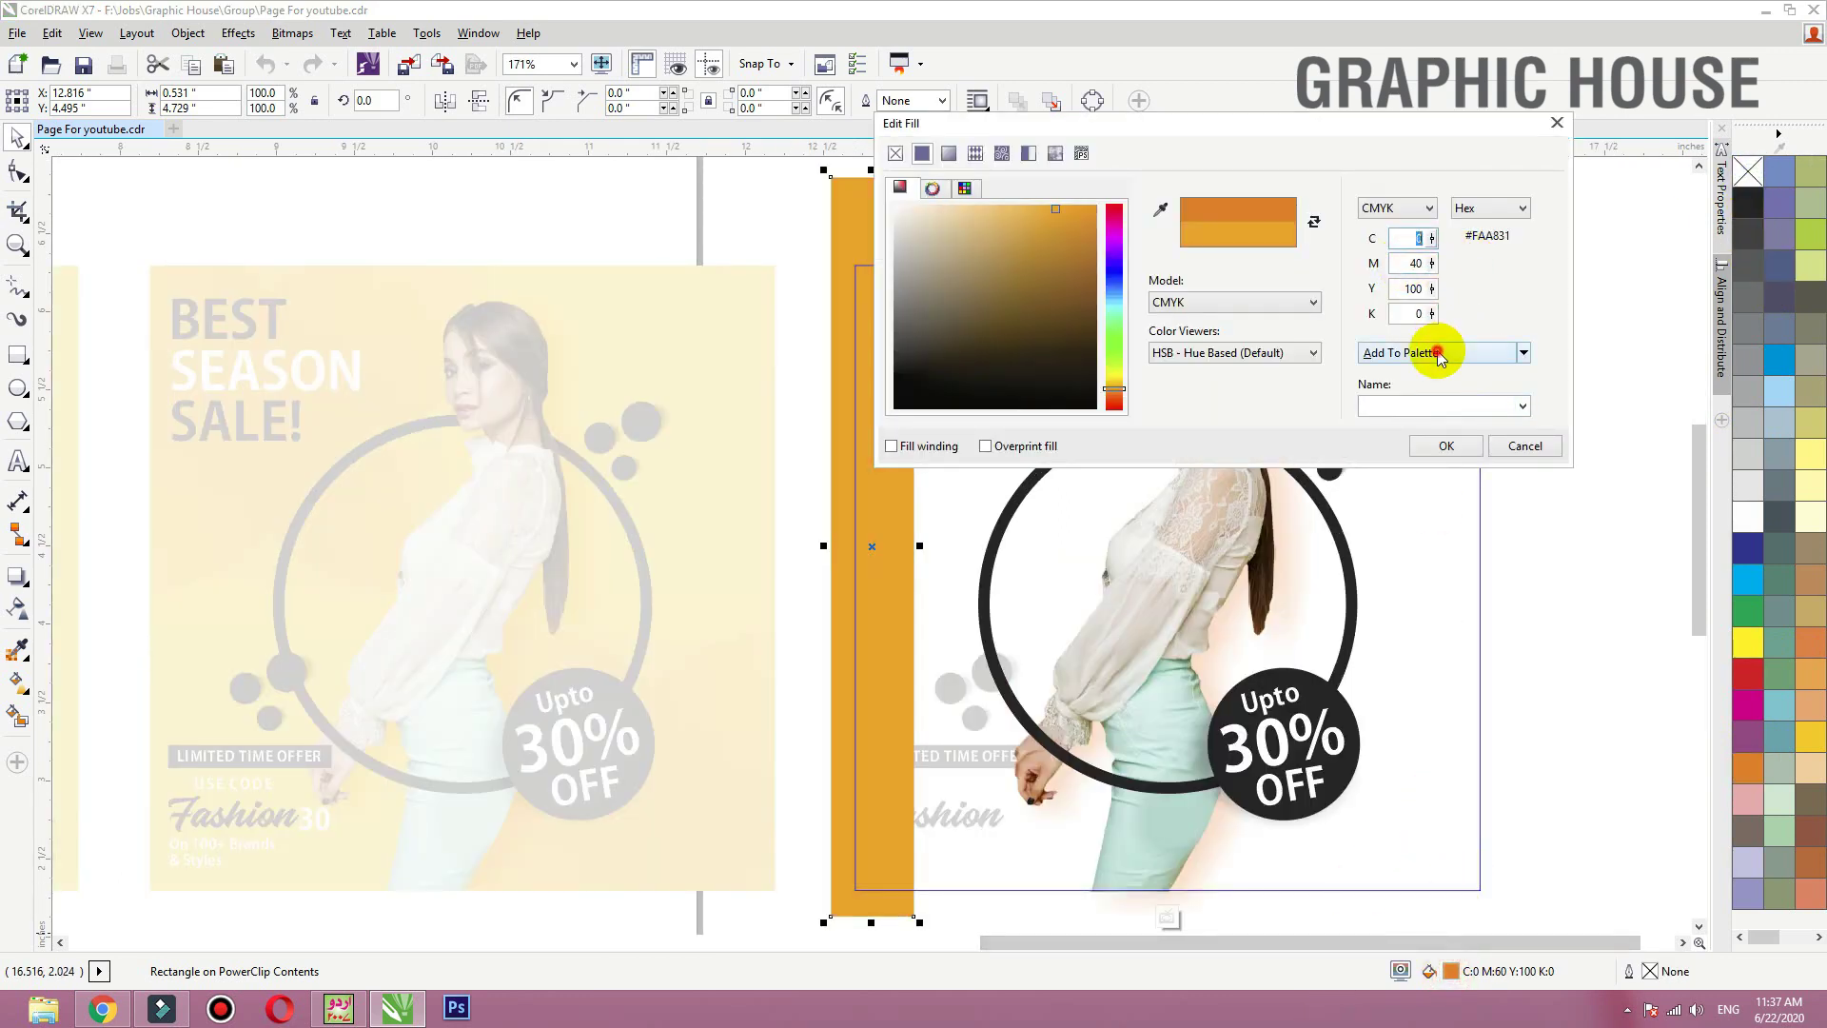
pyautogui.click(1448, 447)
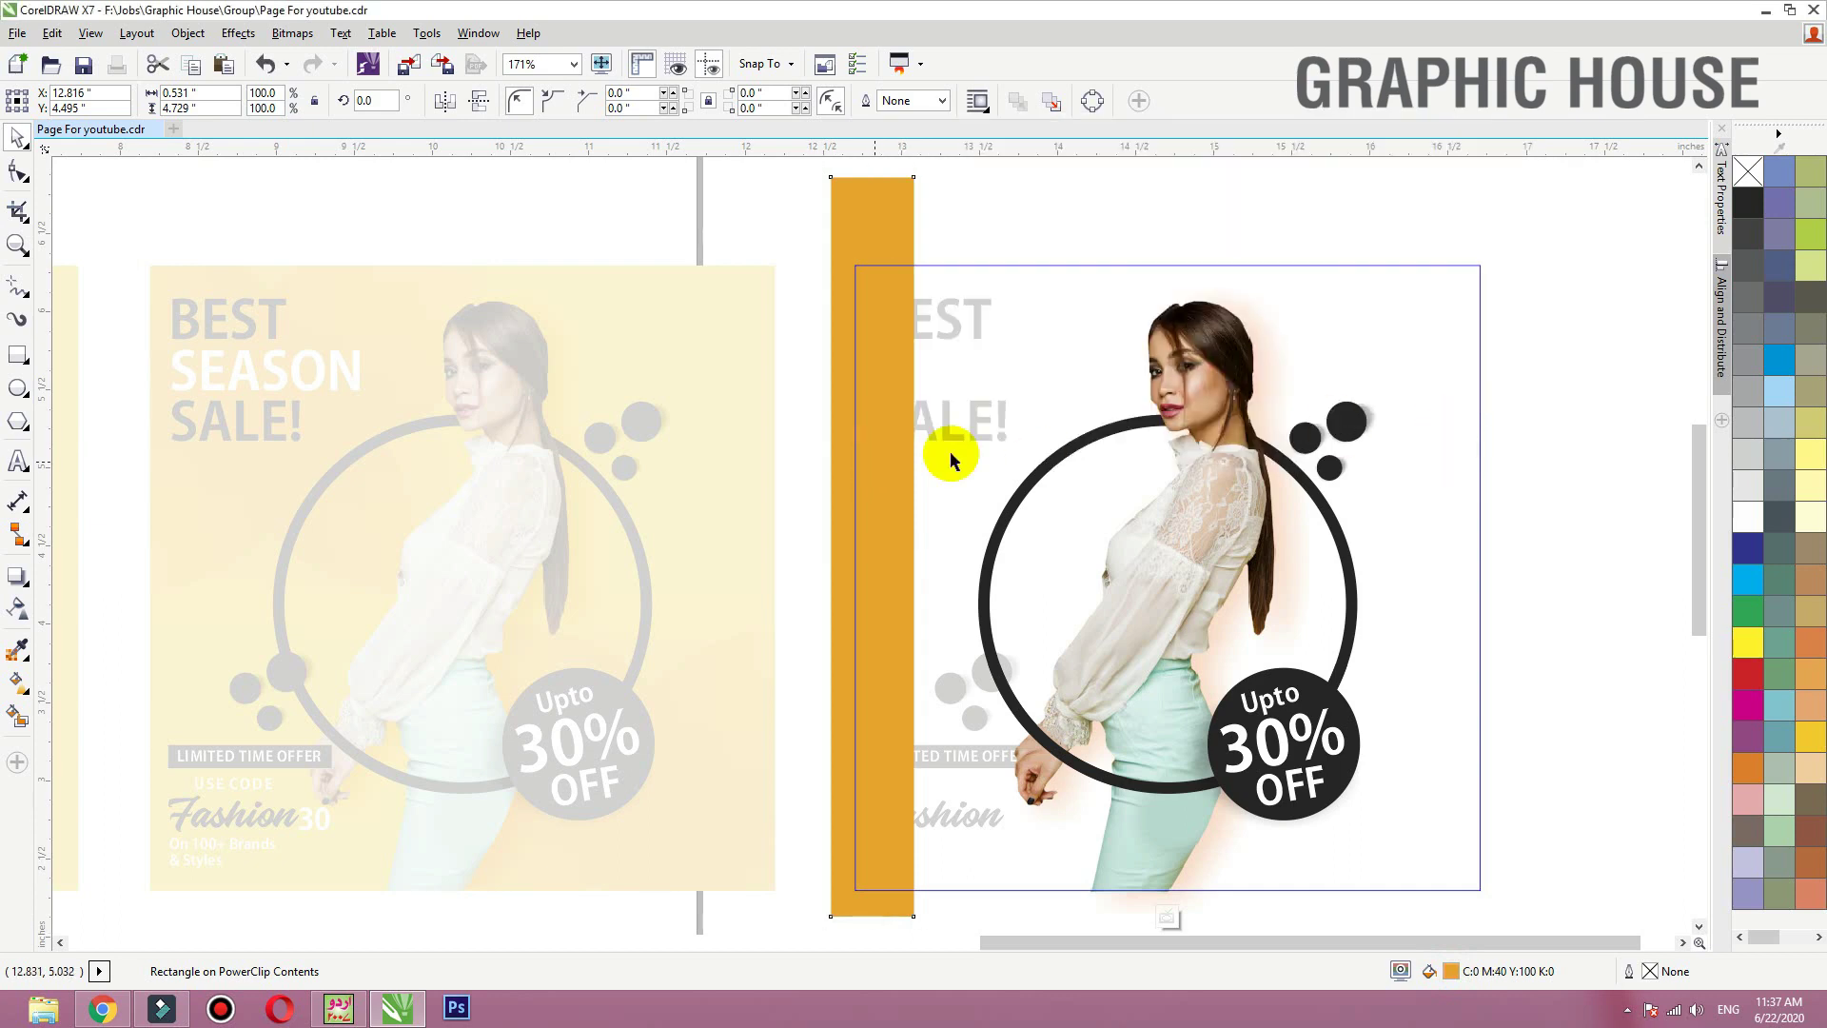
# Step: Apply a linear transparency to the rectangle so it fades out towards its lower end
pyautogui.click(16, 612)
pyautogui.moveTo(852, 776); pyautogui.dragTo(849, 781)
pyautogui.press('space')
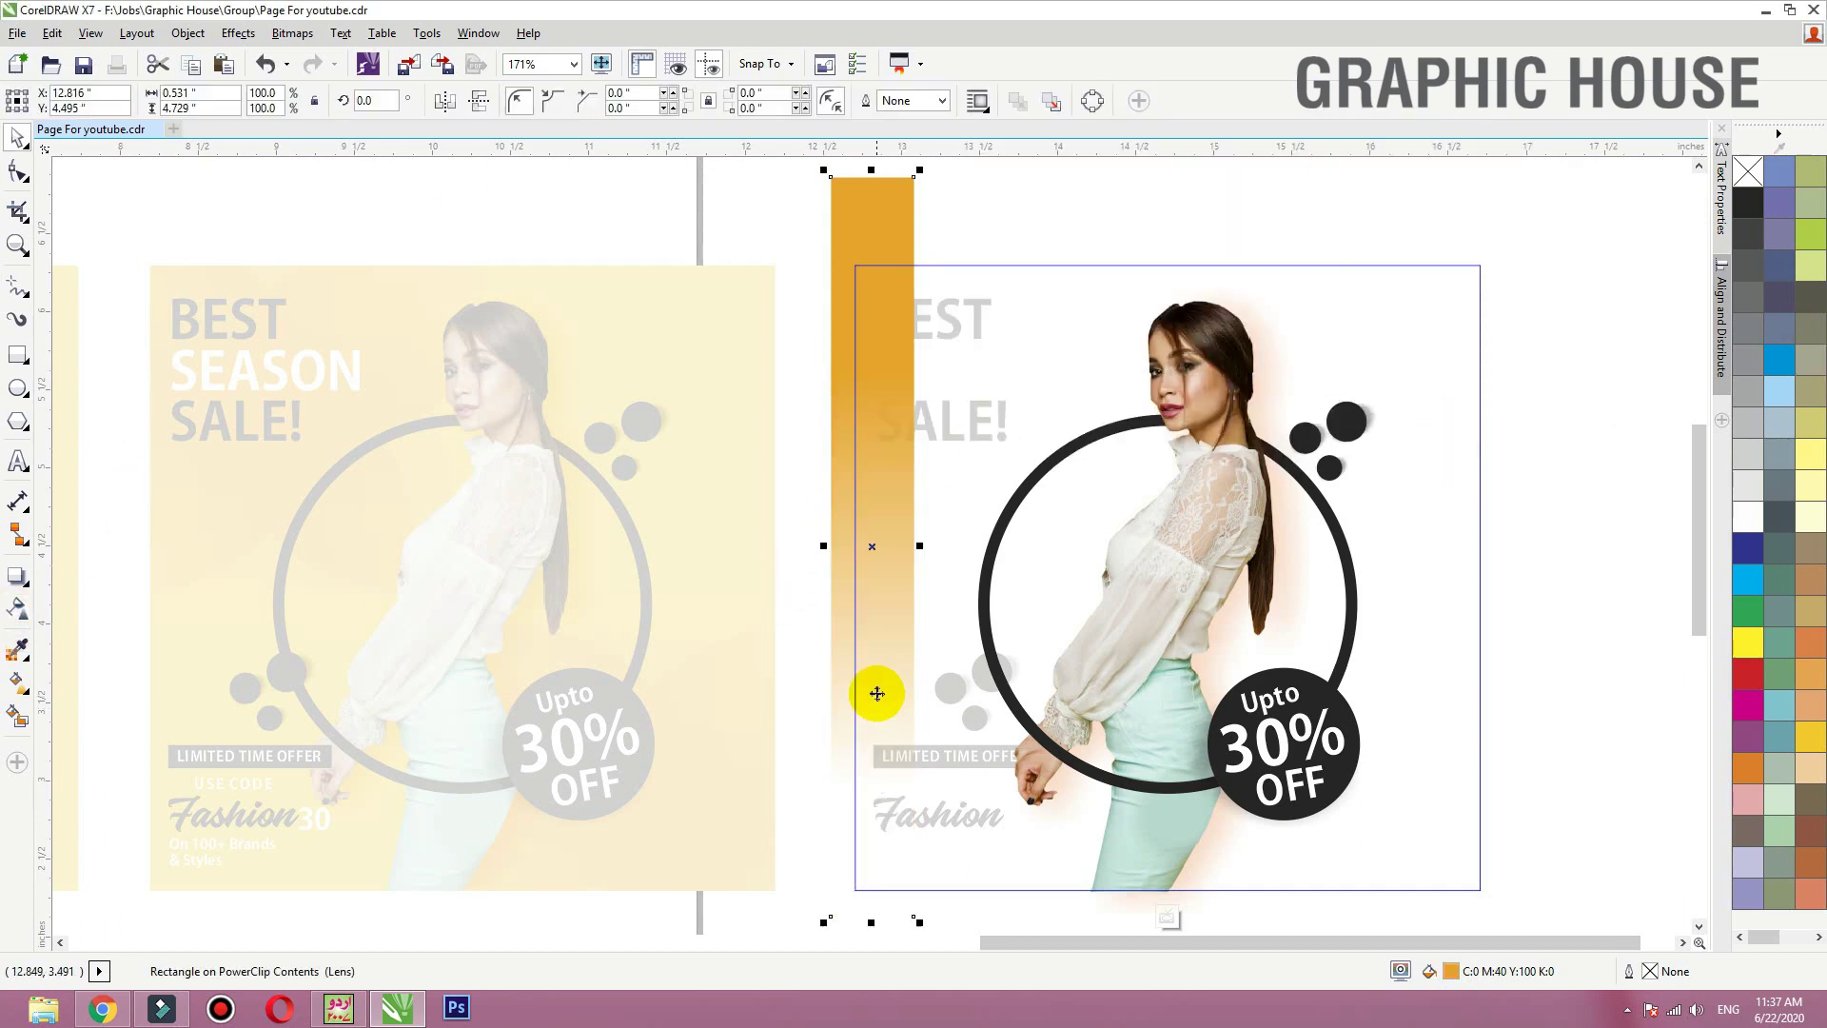
# Step: Duplicate the faded strip side by side at staggered heights across the square's top, up to the woman's head
pyautogui.moveTo(876, 692); pyautogui.dragTo(942, 417)
pyautogui.rightClick(942, 416)
pyautogui.moveTo(941, 559); pyautogui.dragTo(1005, 556)
pyautogui.rightClick(1005, 554)
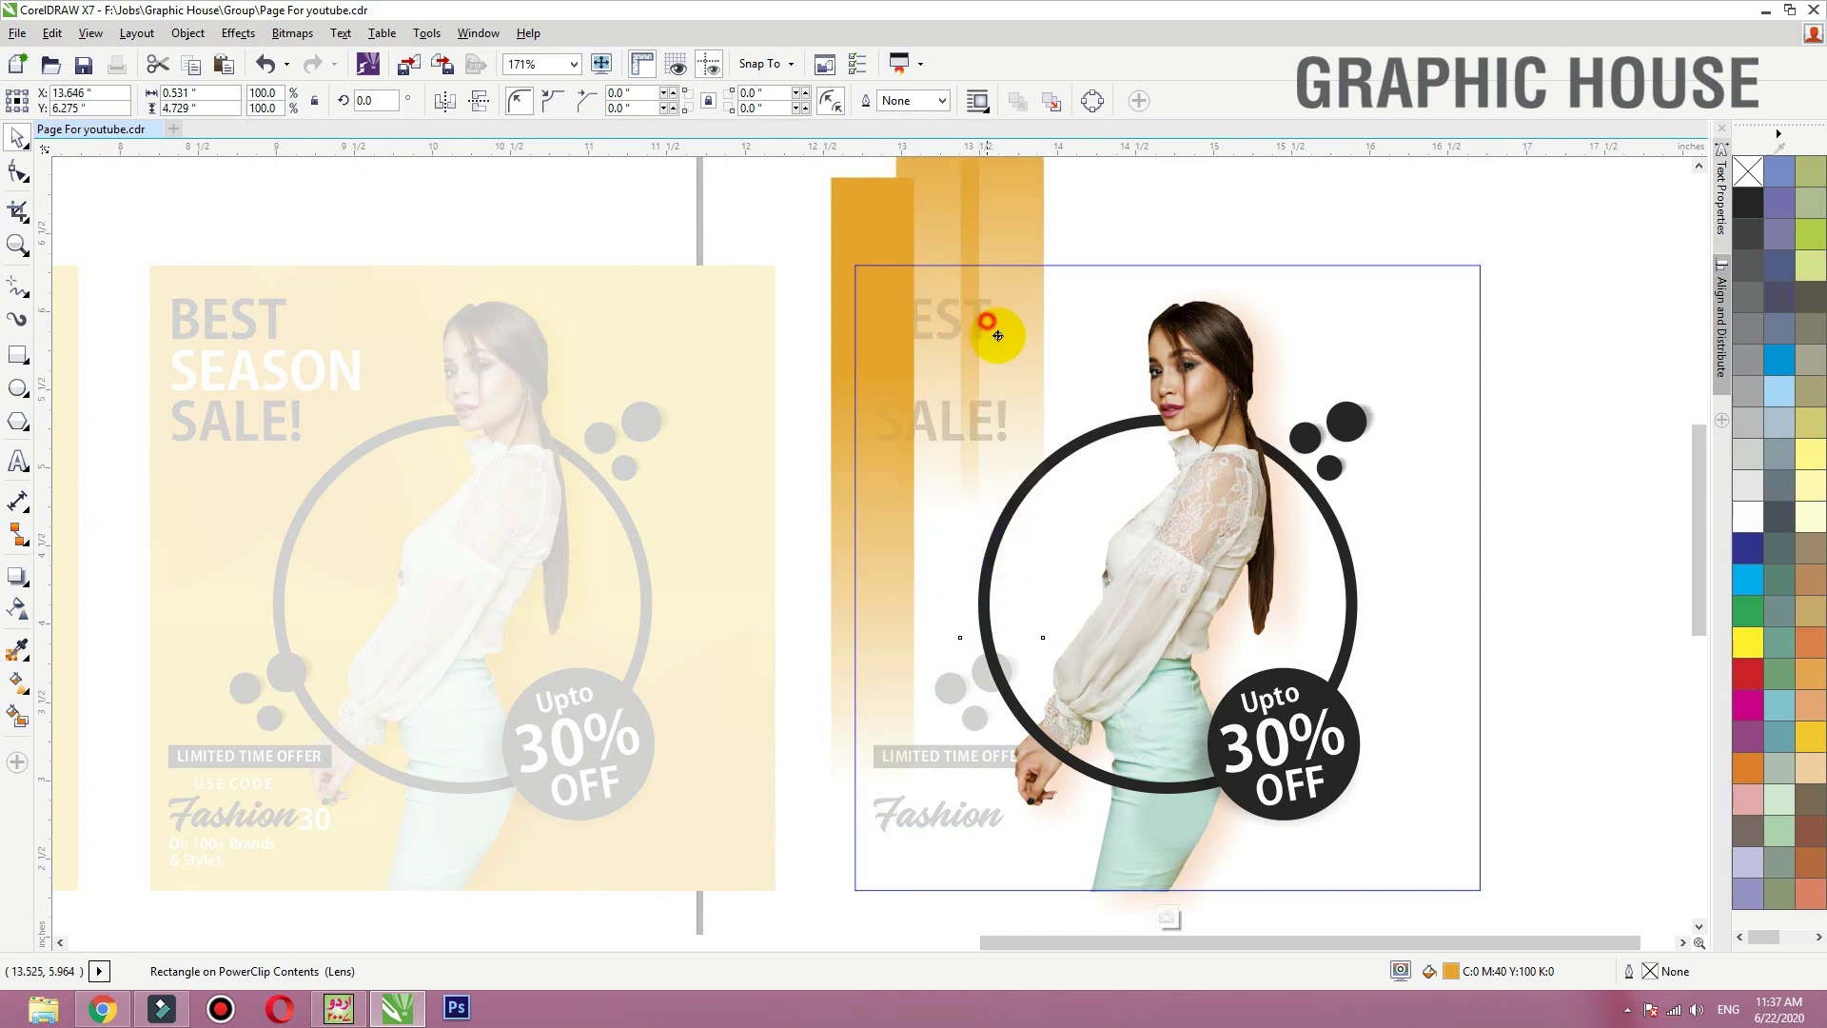
pyautogui.moveTo(997, 335); pyautogui.dragTo(1260, 353)
pyautogui.rightClick(1063, 392)
pyautogui.rightClick(1139, 290)
pyautogui.rightClick(1204, 372)
pyautogui.rightClick(1261, 353)
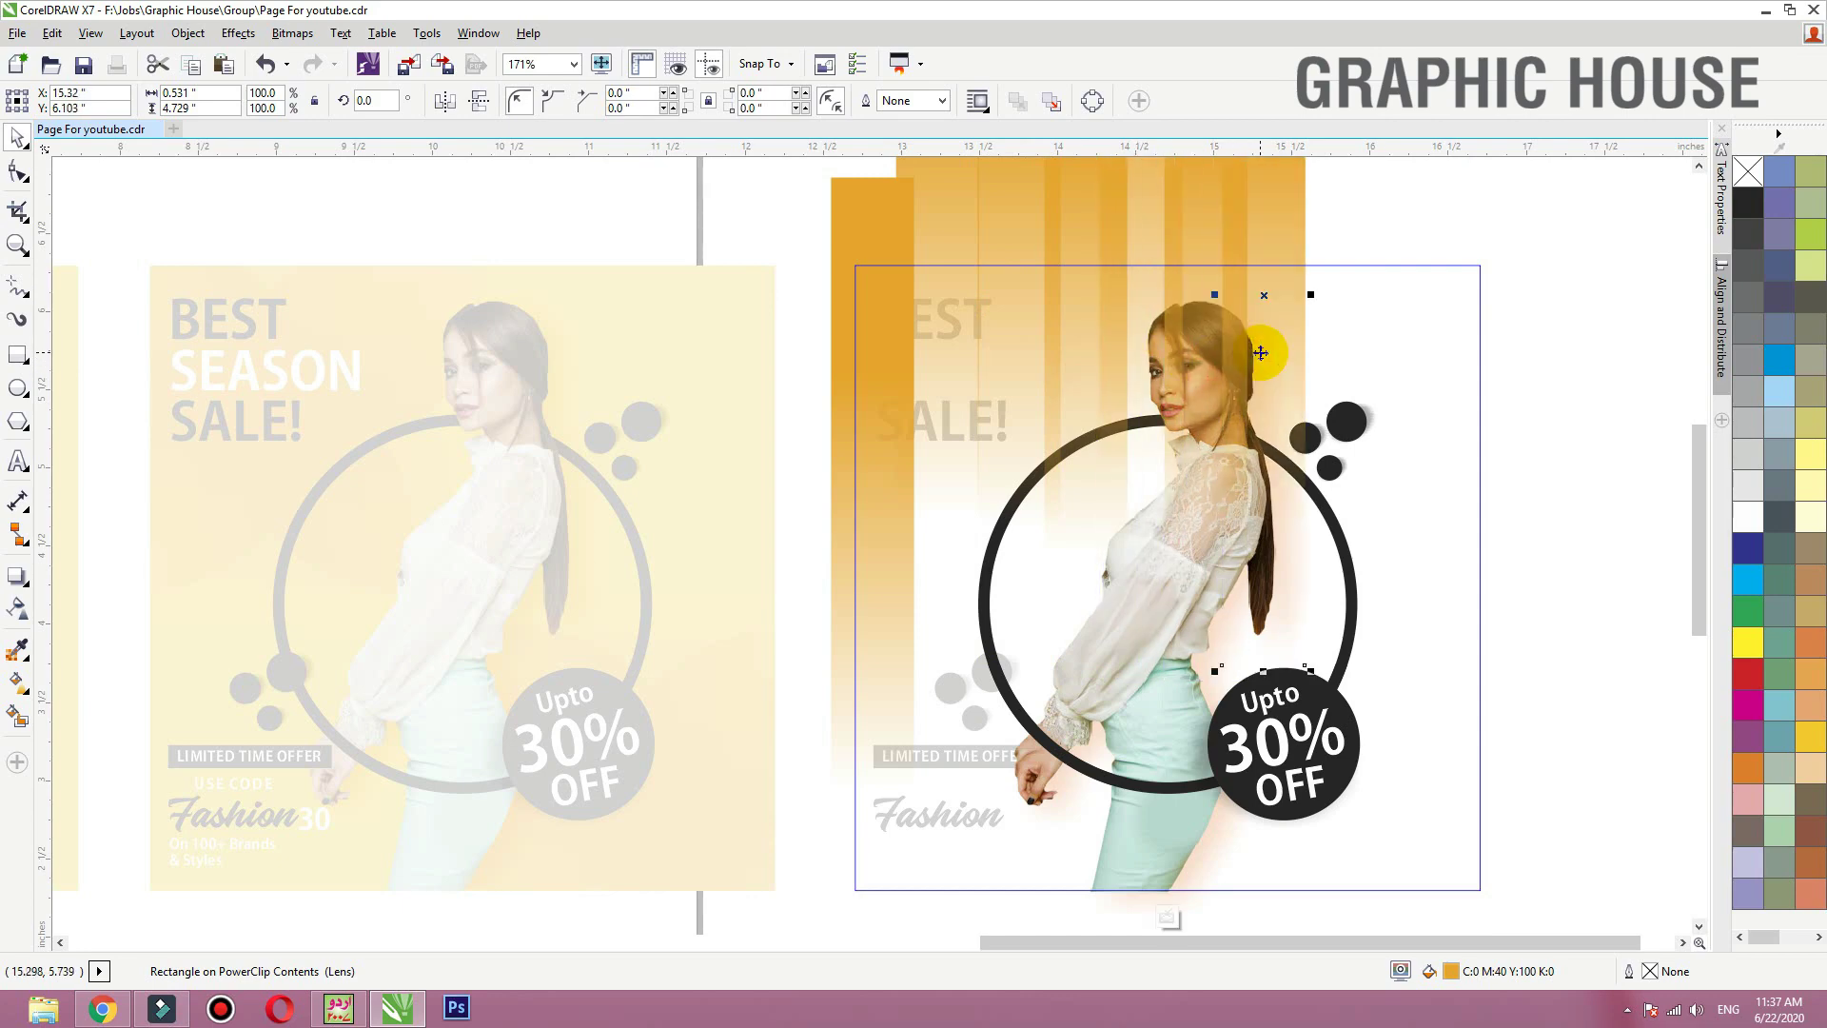
# Step: Repeat the last strip duplication until the strips reach the square's right edge
pyautogui.hotkey('ctrl', 'r')
pyautogui.hotkey('ctrl', 'r')
pyautogui.hotkey('ctrl', 'r')
pyautogui.click(1595, 243)
pyautogui.scroll(-2, 1469, 305)
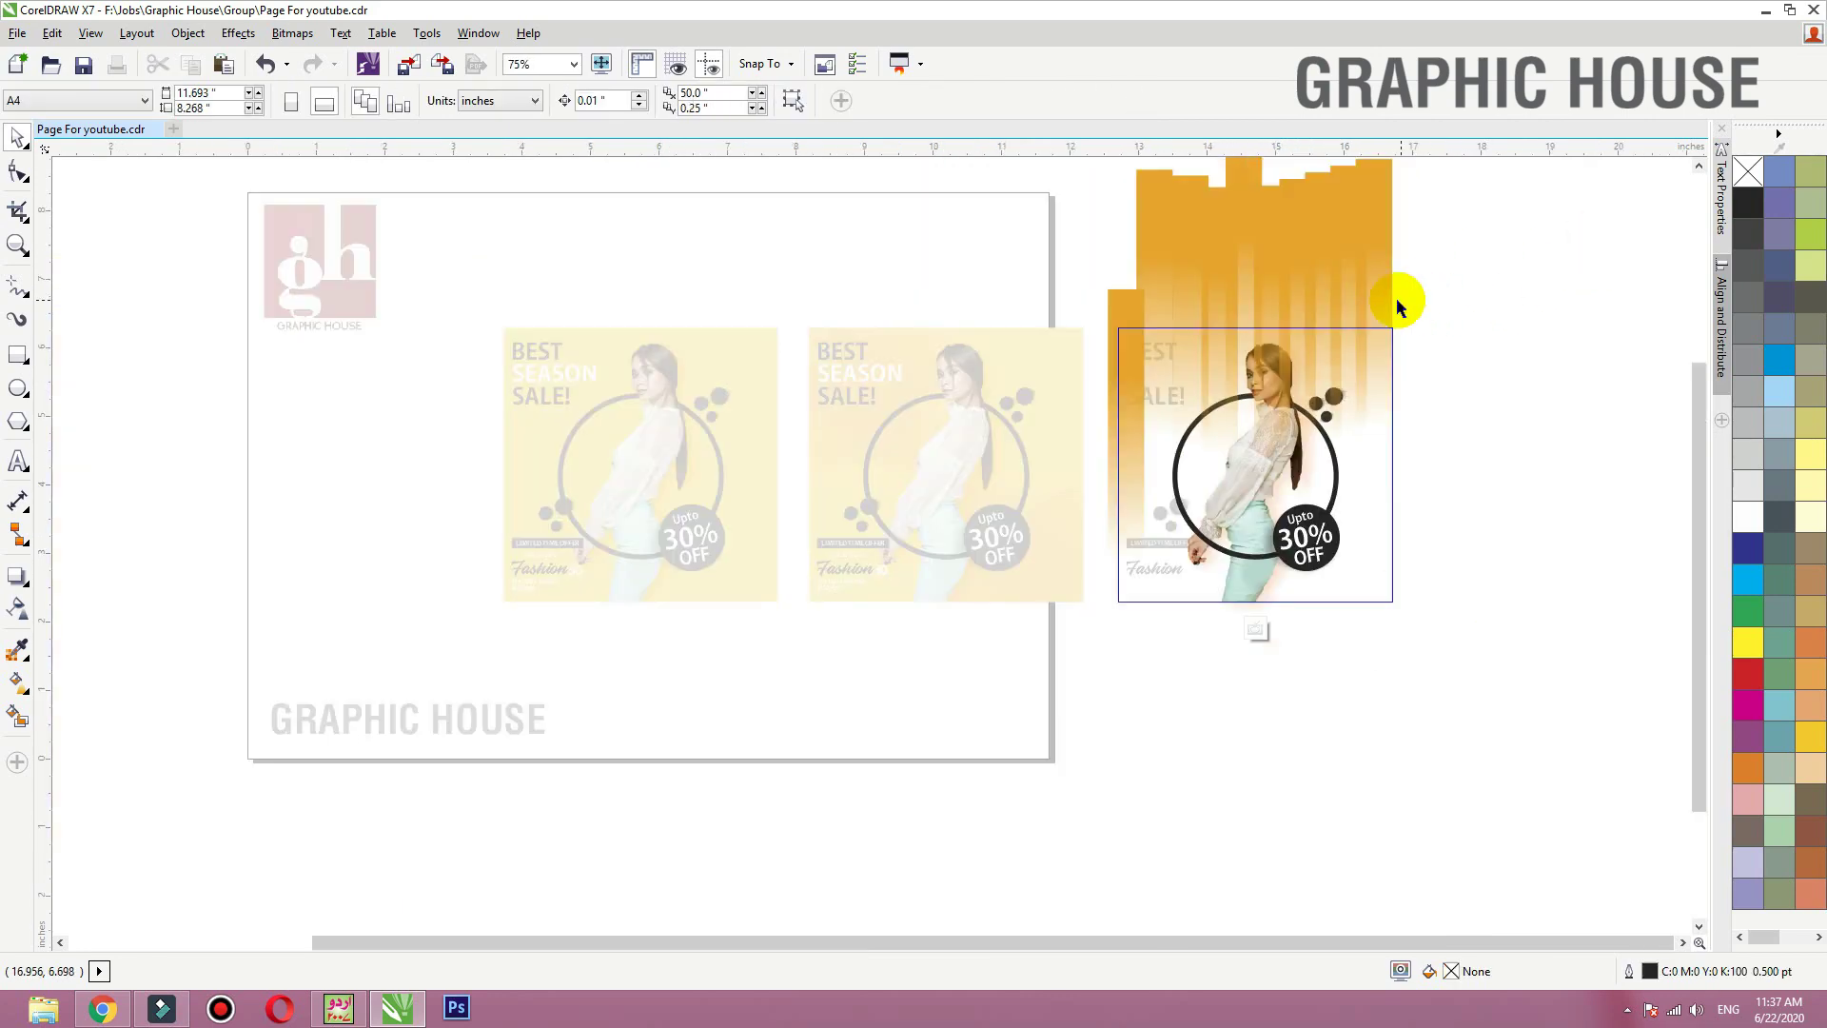
# Step: Lower one of the faded strips near the woman's head, and distribute all the strips with equal horizontal spacing
pyautogui.moveTo(1386, 304); pyautogui.dragTo(1296, 379)
pyautogui.click(1475, 280)
pyautogui.moveTo(1481, 217); pyautogui.dragTo(1062, 303)
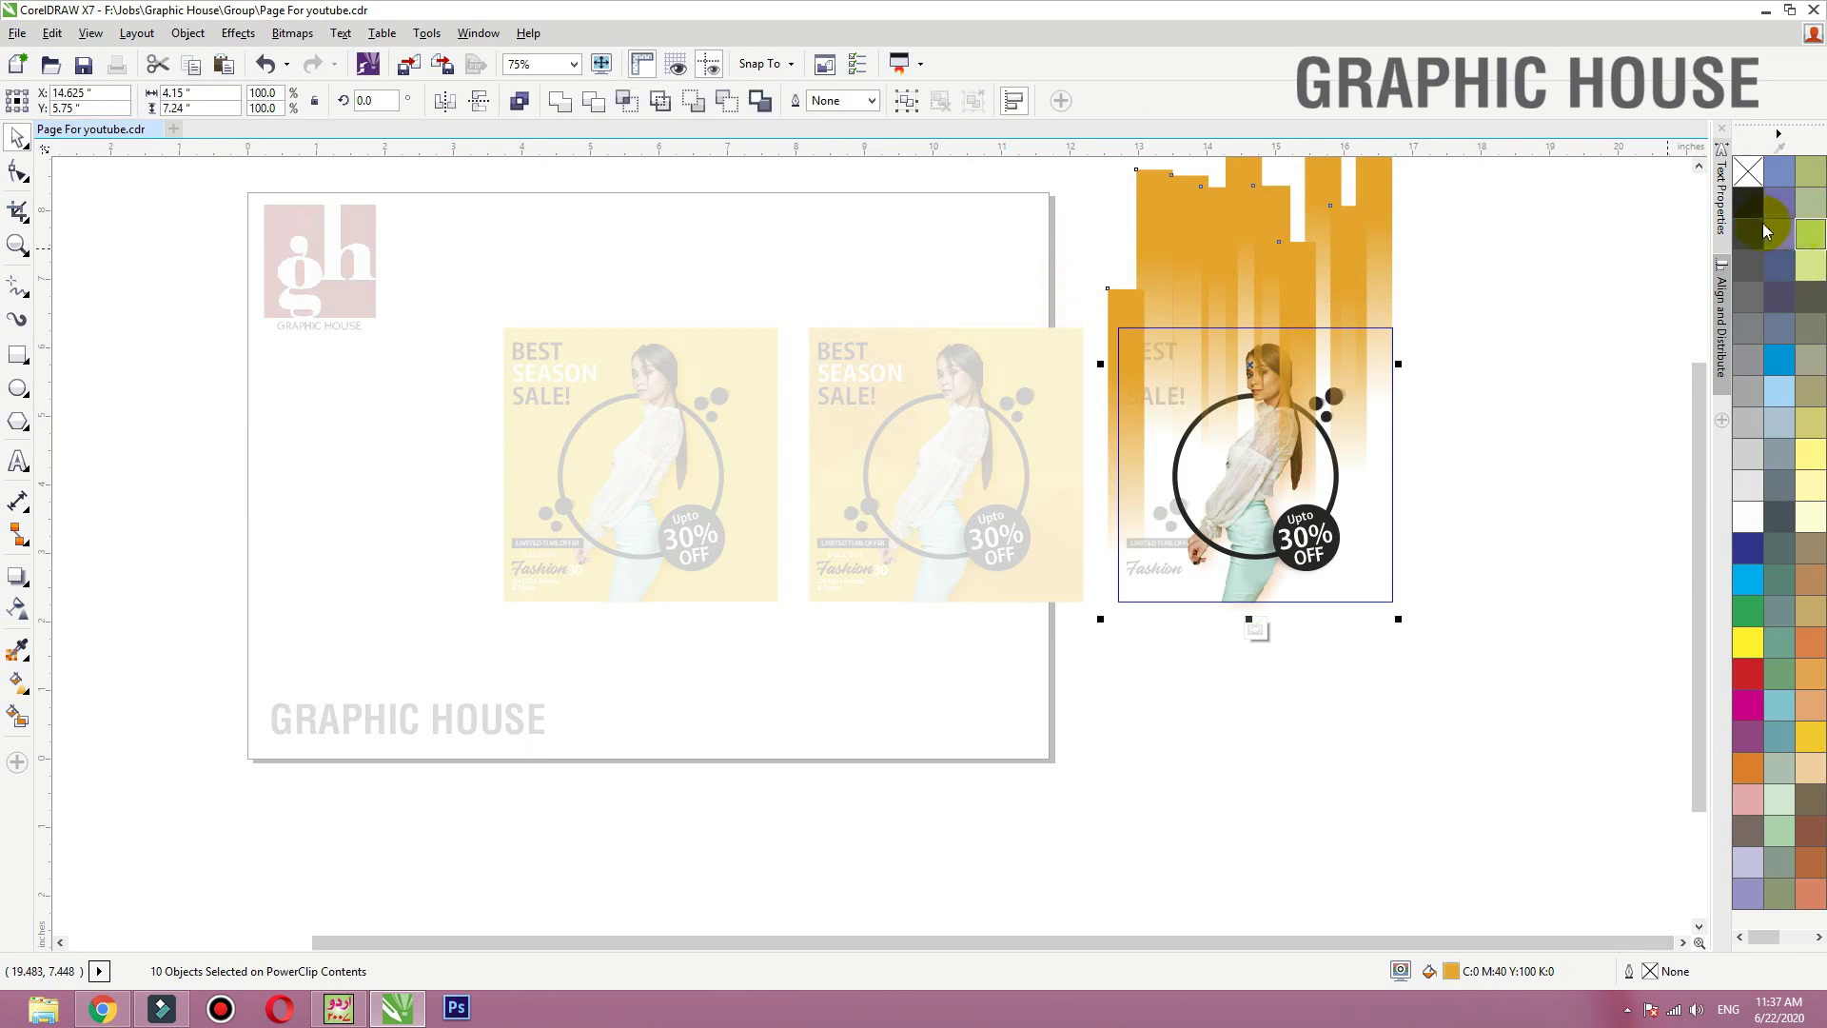
pyautogui.hotkey('shift', 'F2')
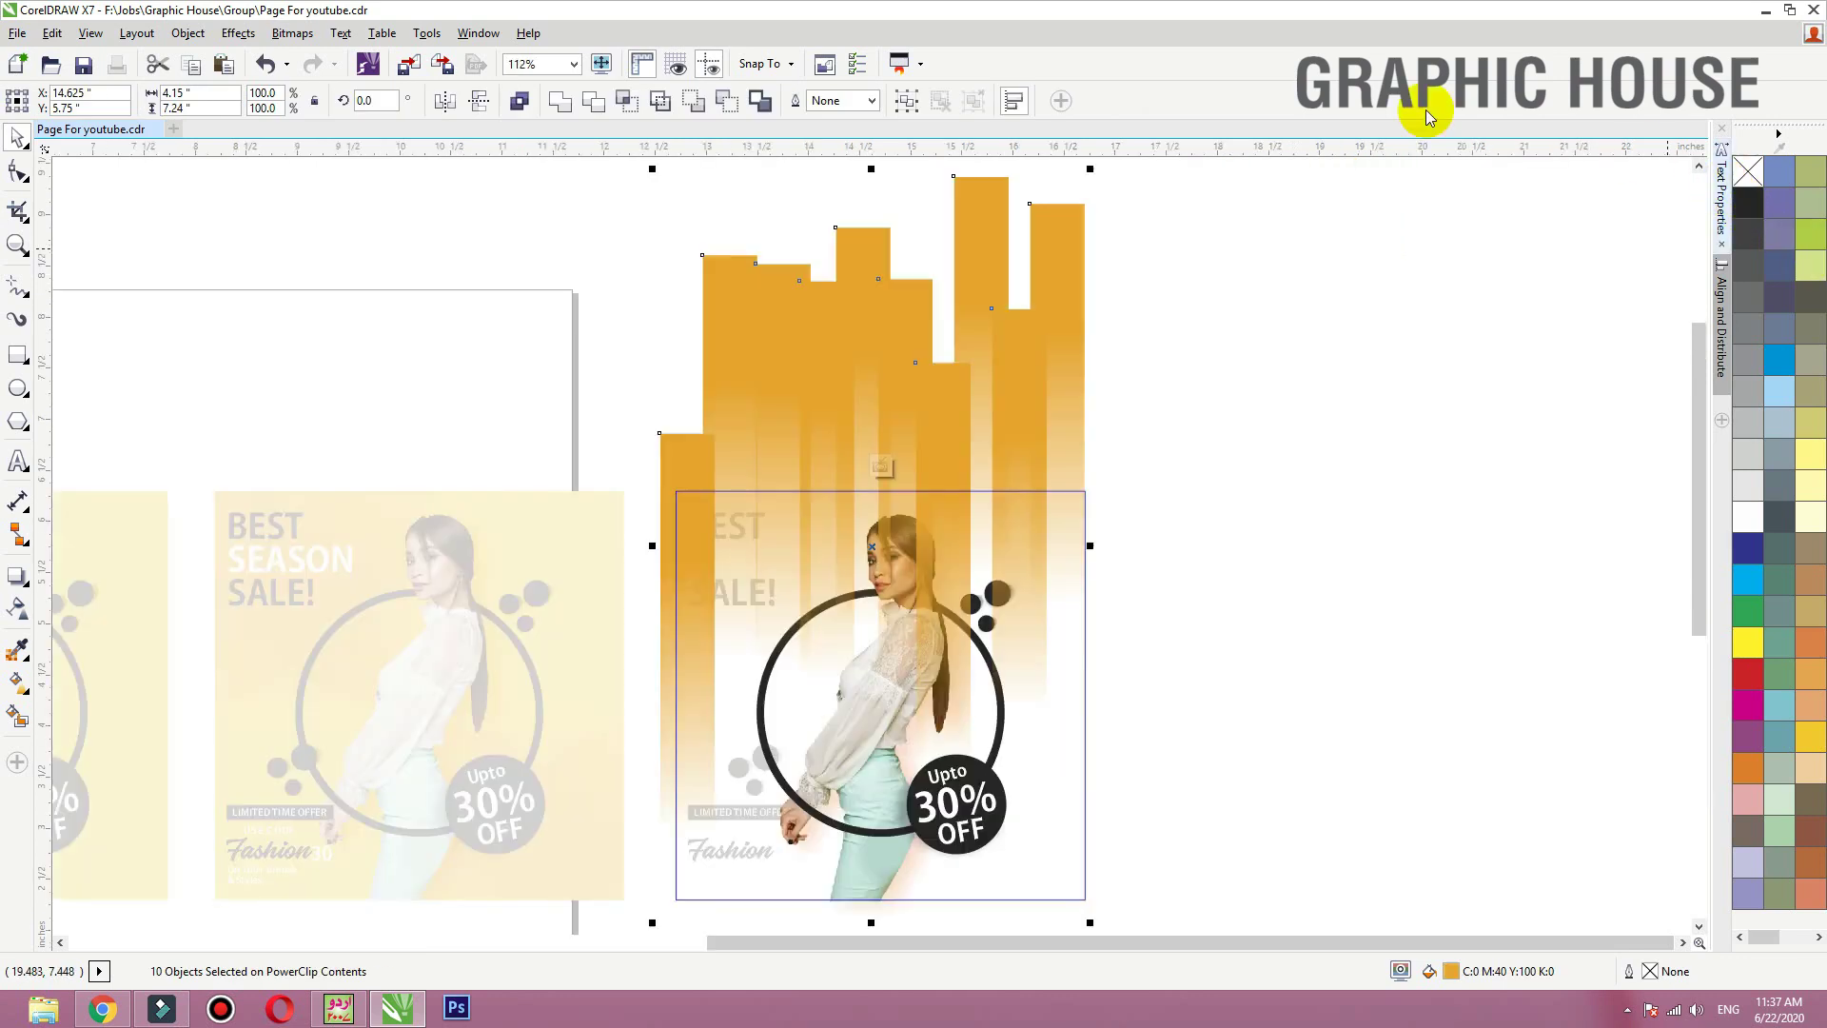
pyautogui.click(1015, 105)
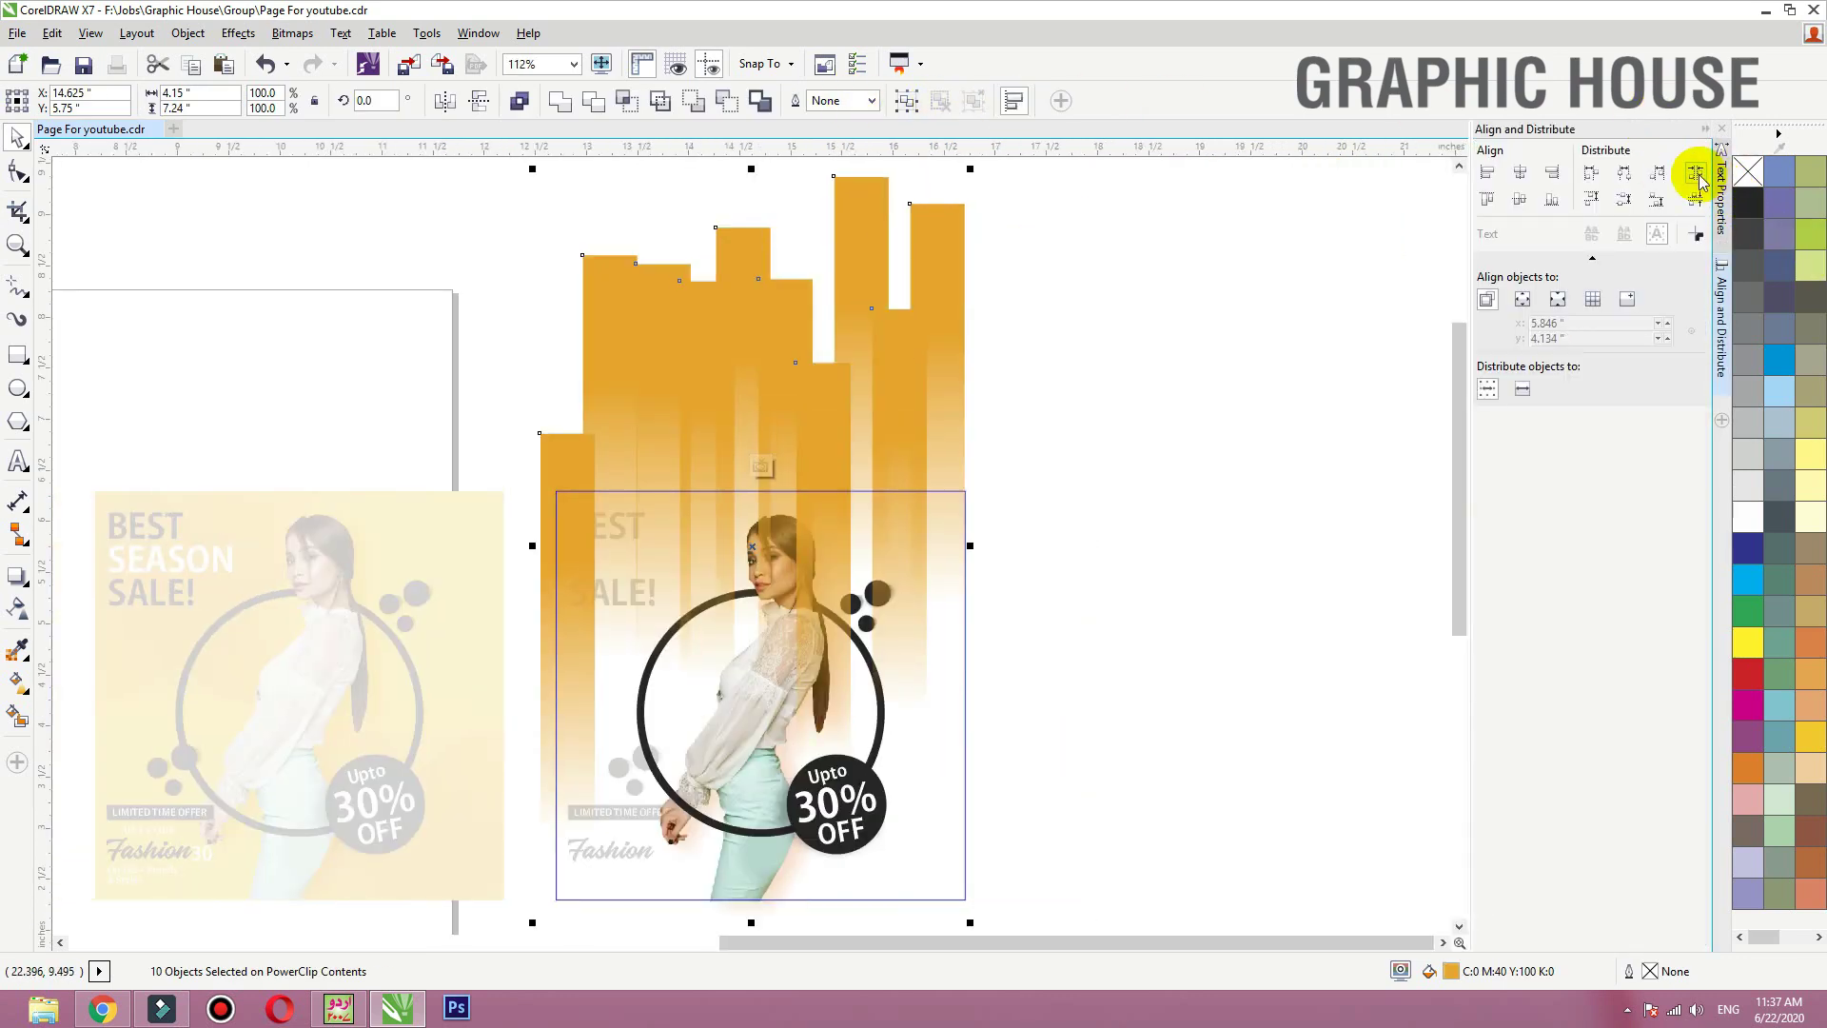
pyautogui.click(1696, 174)
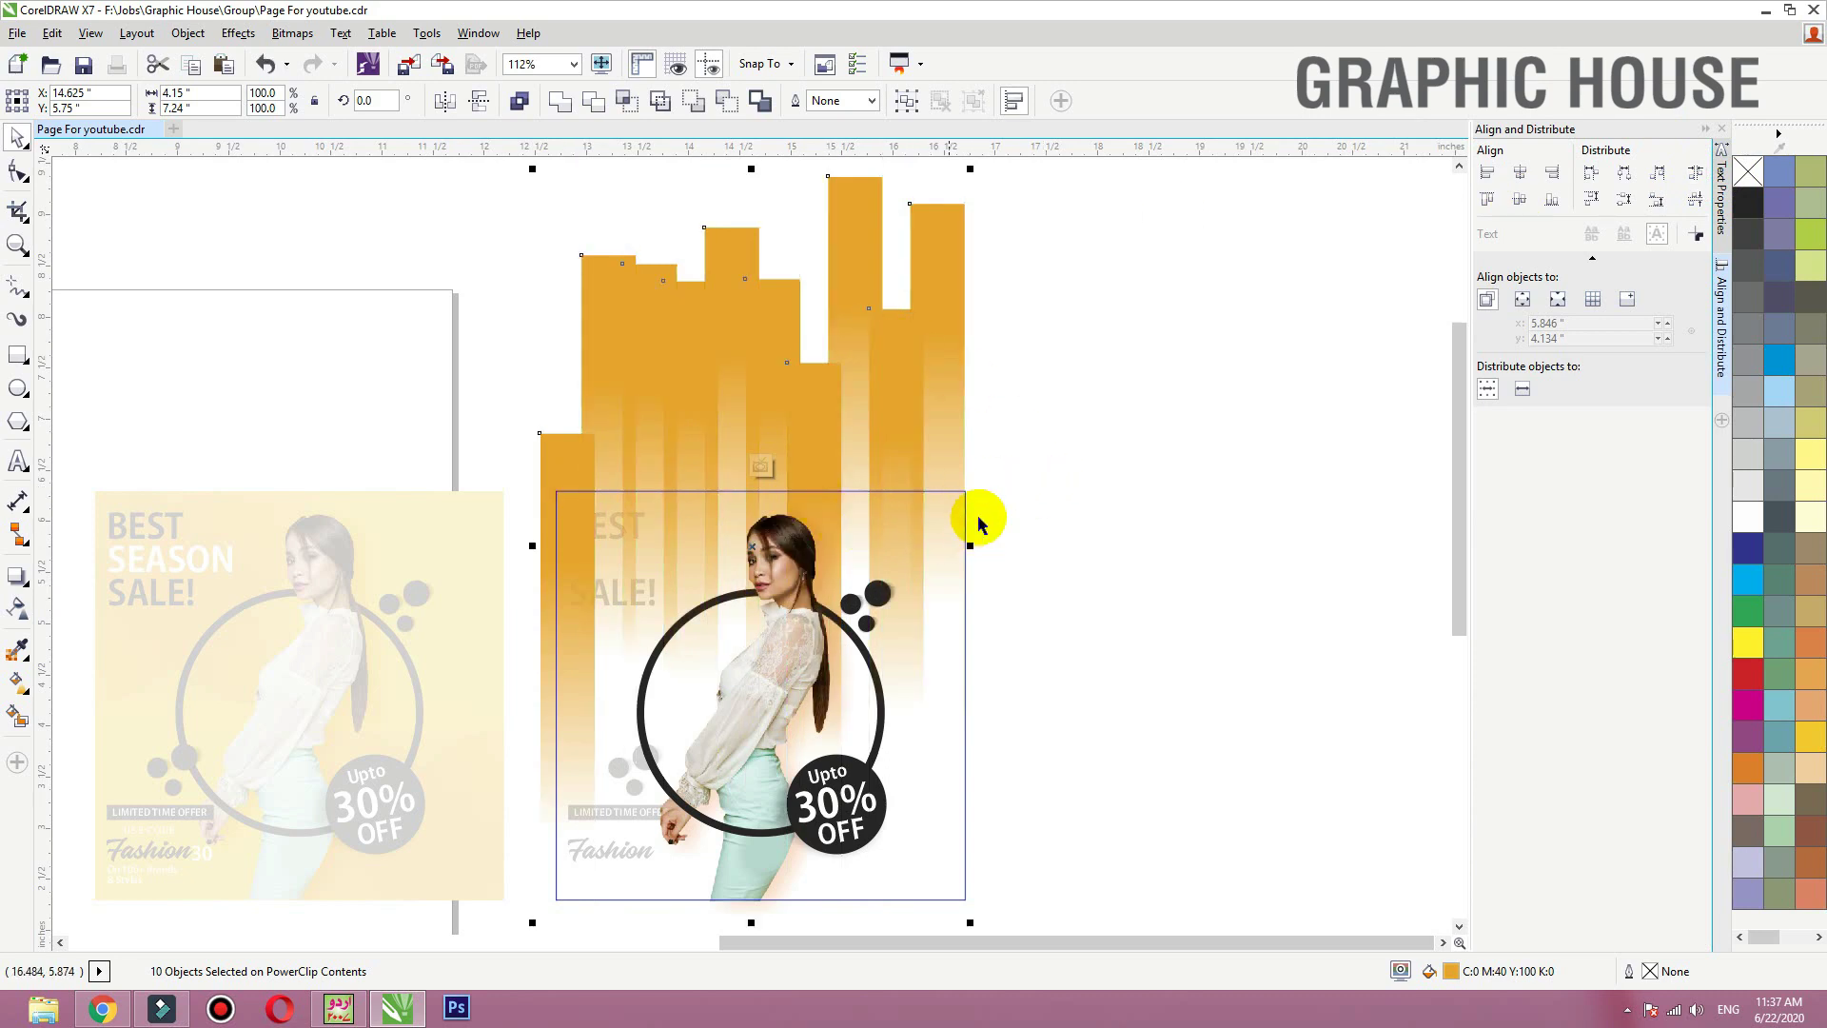
# Step: Move the taller faded strips down about 0.57 inches, leaving the leftmost and lowest middle strips in place, and finish editing the PowerClip contents
pyautogui.click(1019, 496)
pyautogui.moveTo(1060, 307); pyautogui.dragTo(583, 360)
pyautogui.click(812, 345)
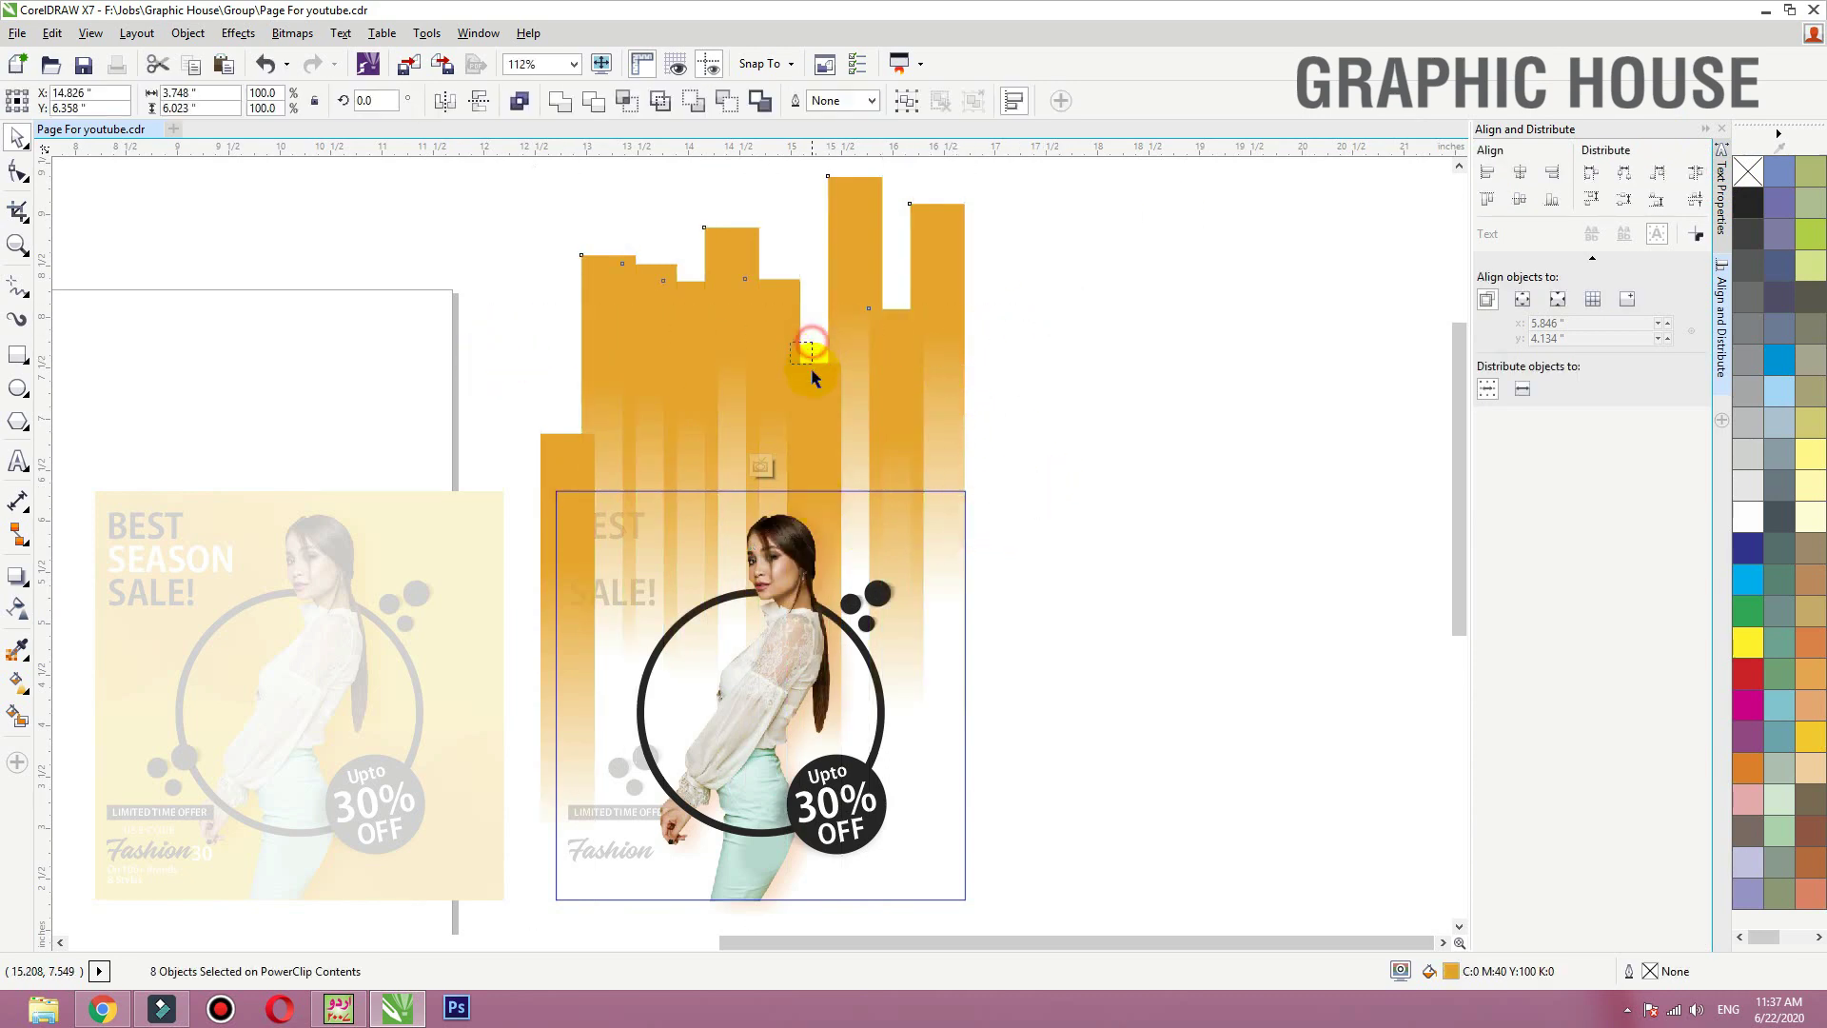
pyautogui.moveTo(1081, 270); pyautogui.dragTo(628, 375)
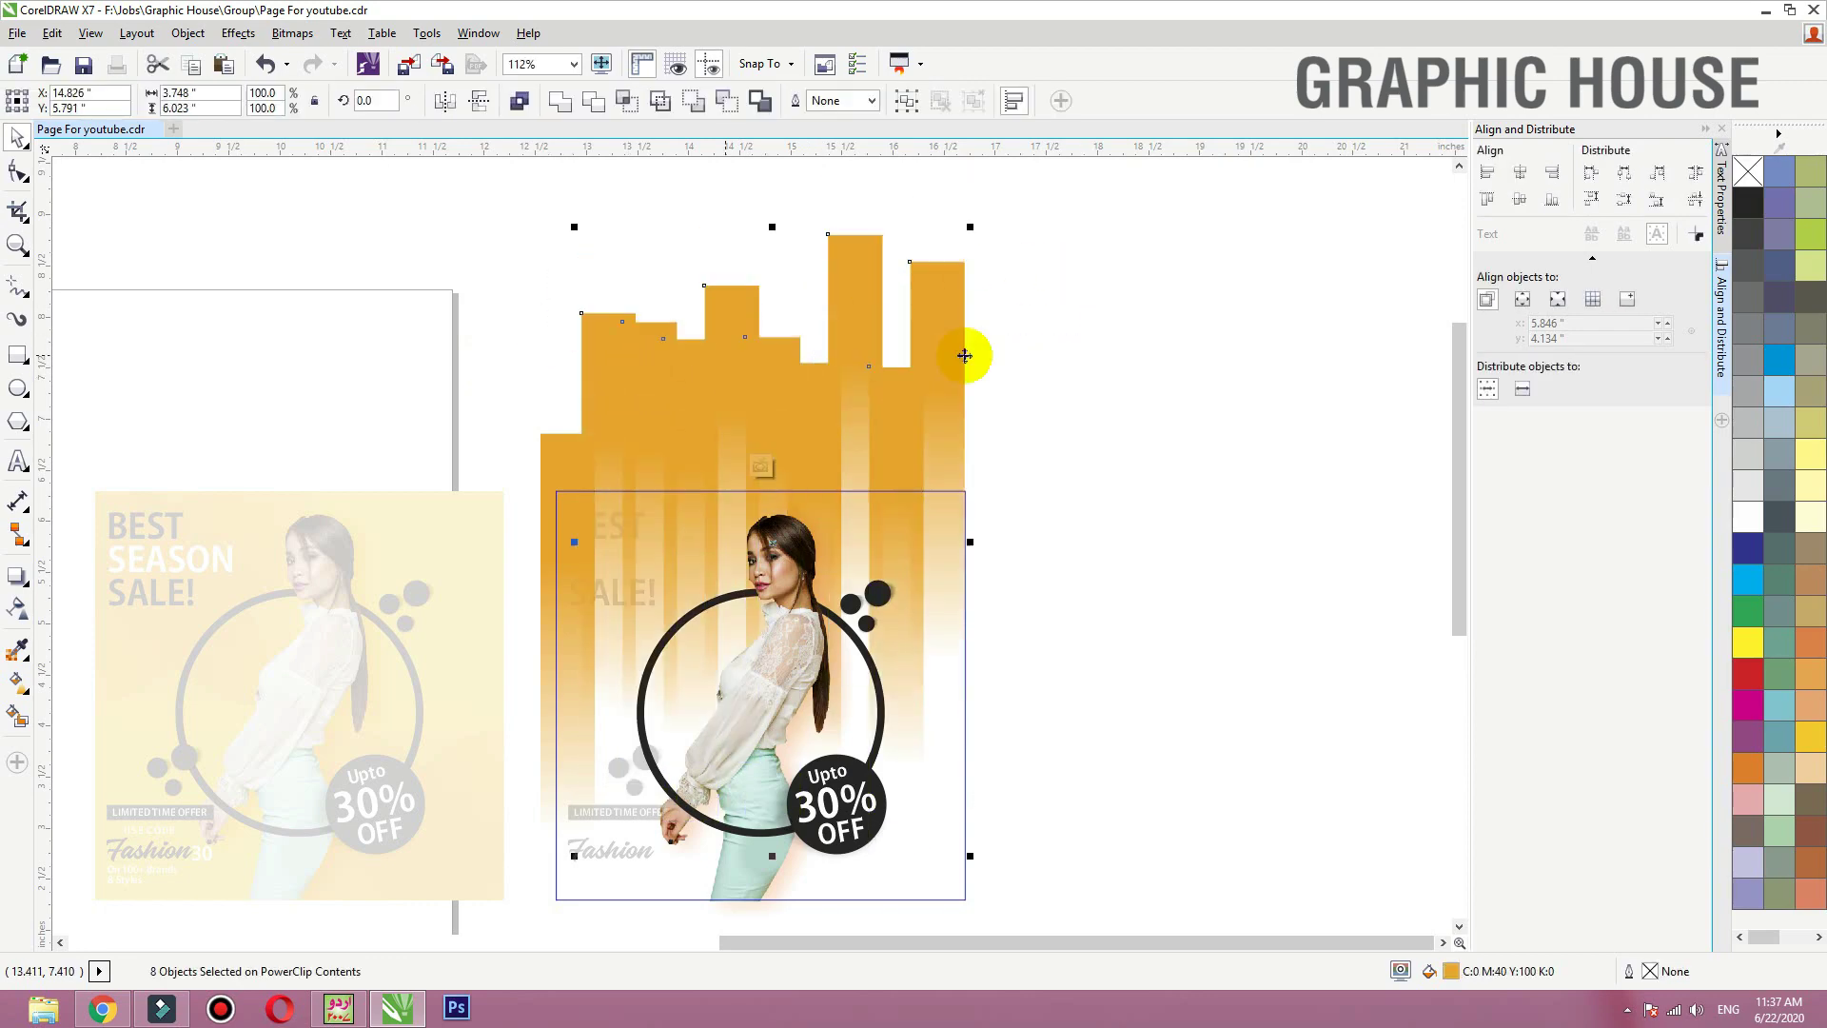
pyautogui.keyDown('ctrl'); pyautogui.click(1054, 341); pyautogui.keyUp('ctrl')
# Step: Close the Align and Distribute settings and examine the vertical-strip version of the promotion alongside the flower-circle version
pyautogui.hotkey('shift', 'F2')
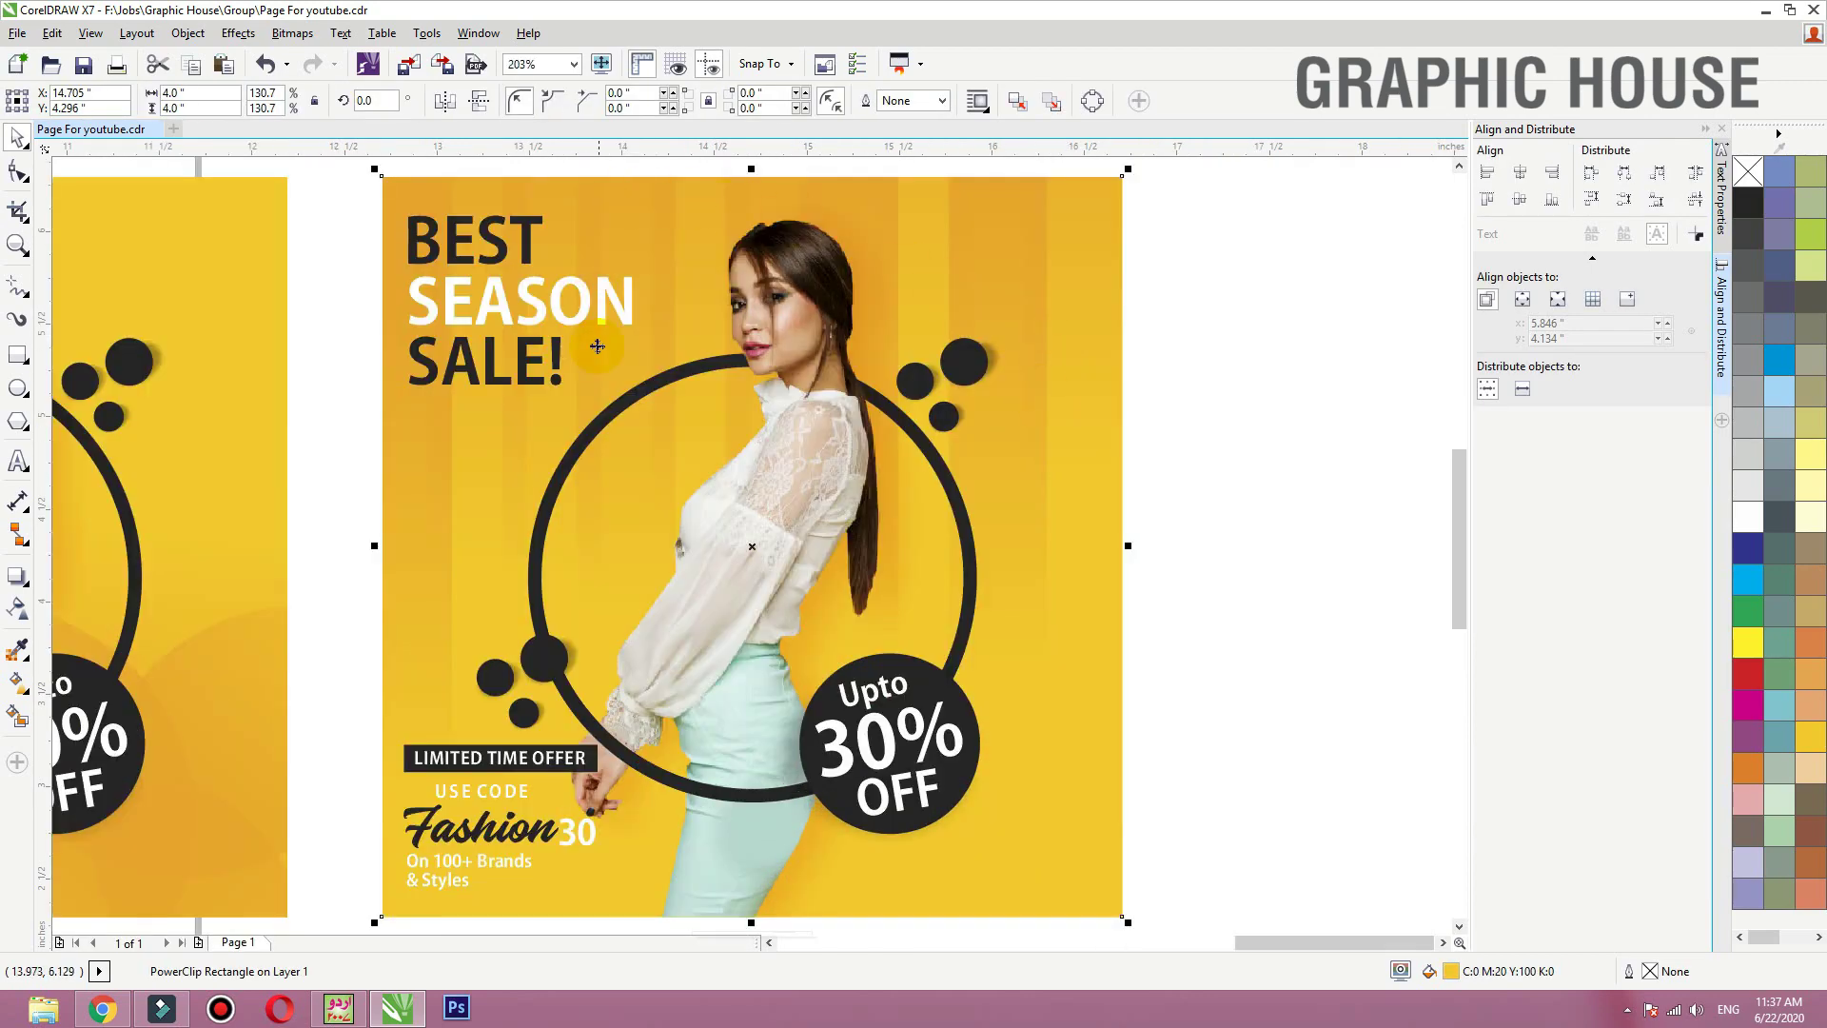
pyautogui.click(1212, 441)
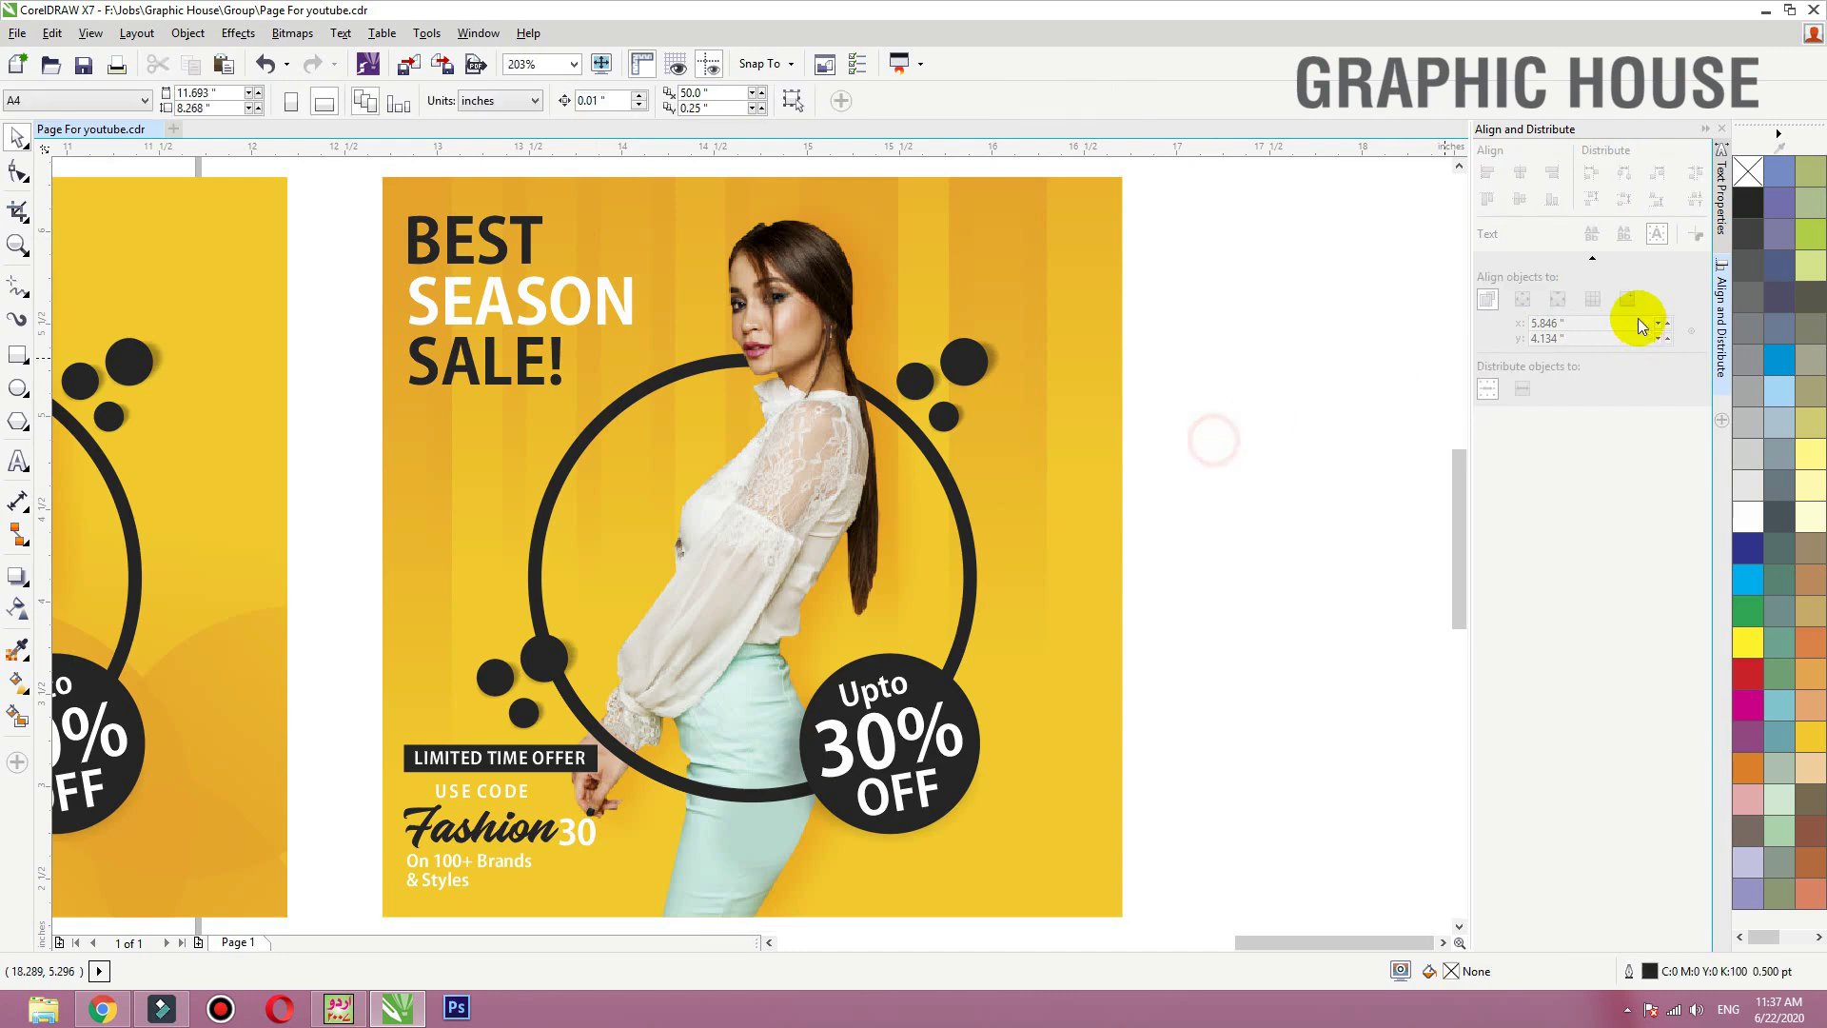
pyautogui.click(1705, 129)
pyautogui.press('F4')
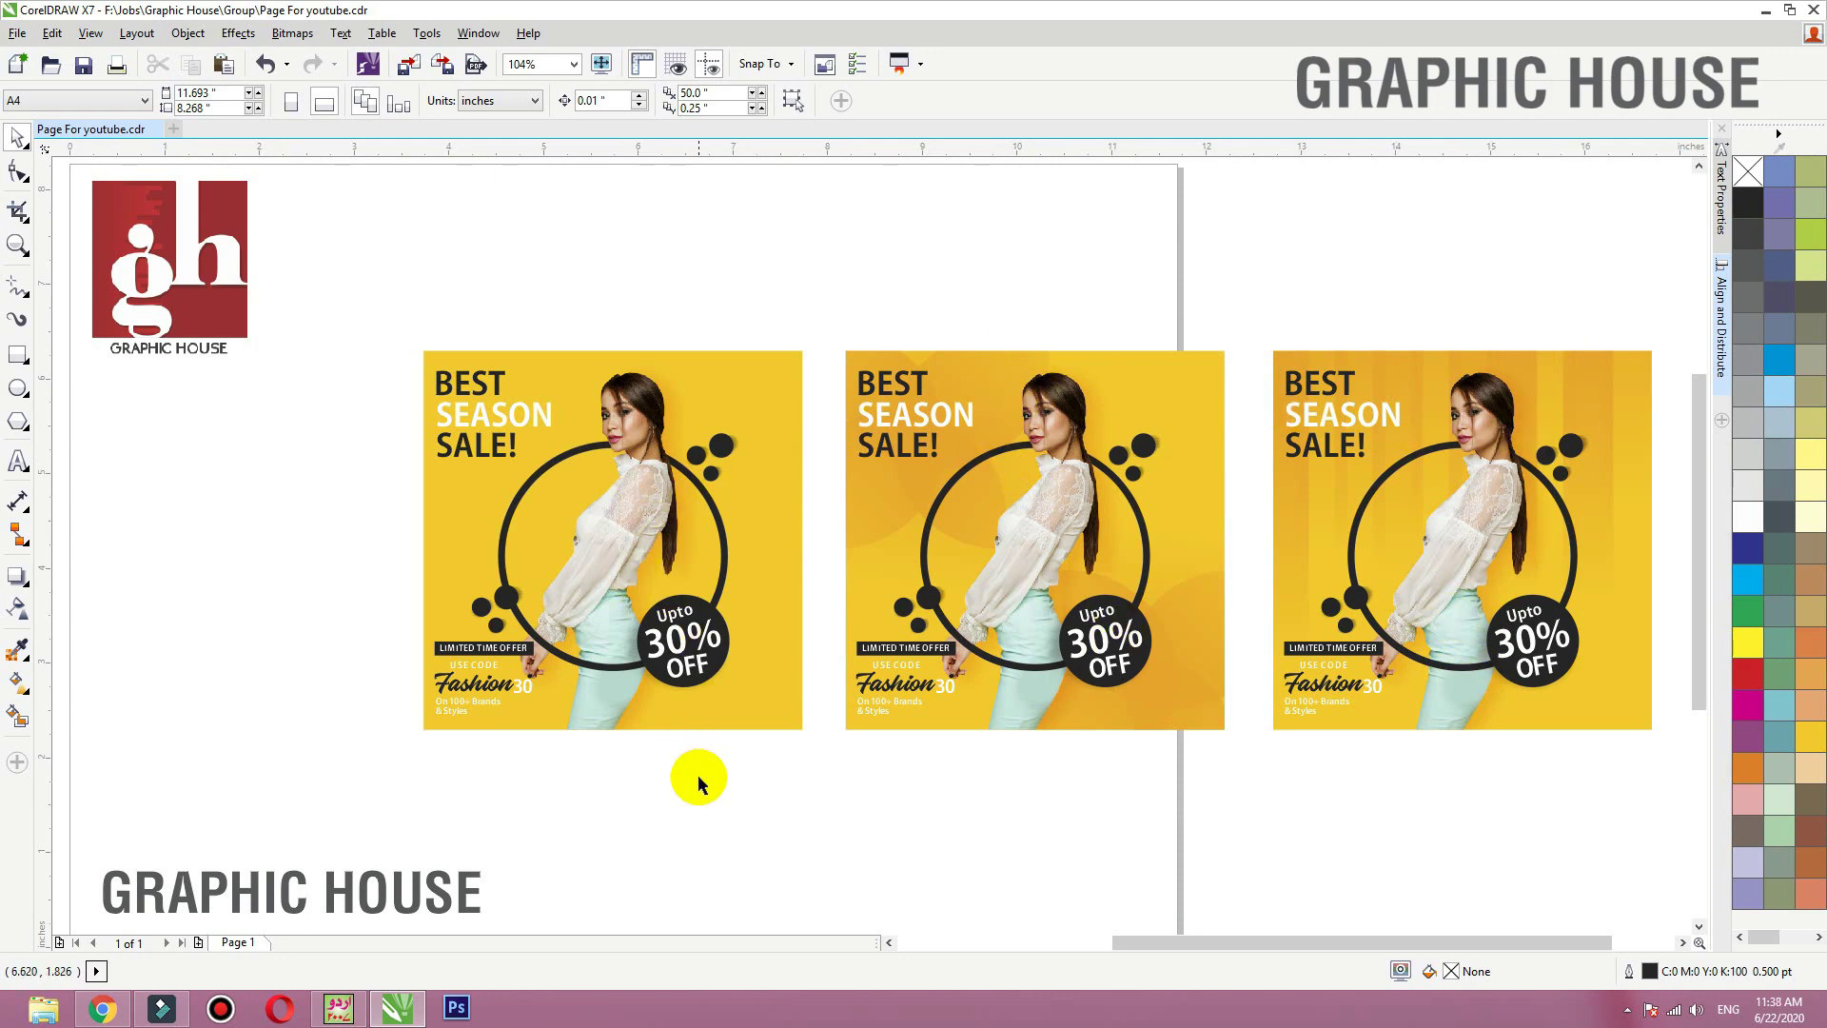
pyautogui.moveTo(824, 285); pyautogui.dragTo(1679, 761)
pyautogui.hotkey('shift', 'F2')
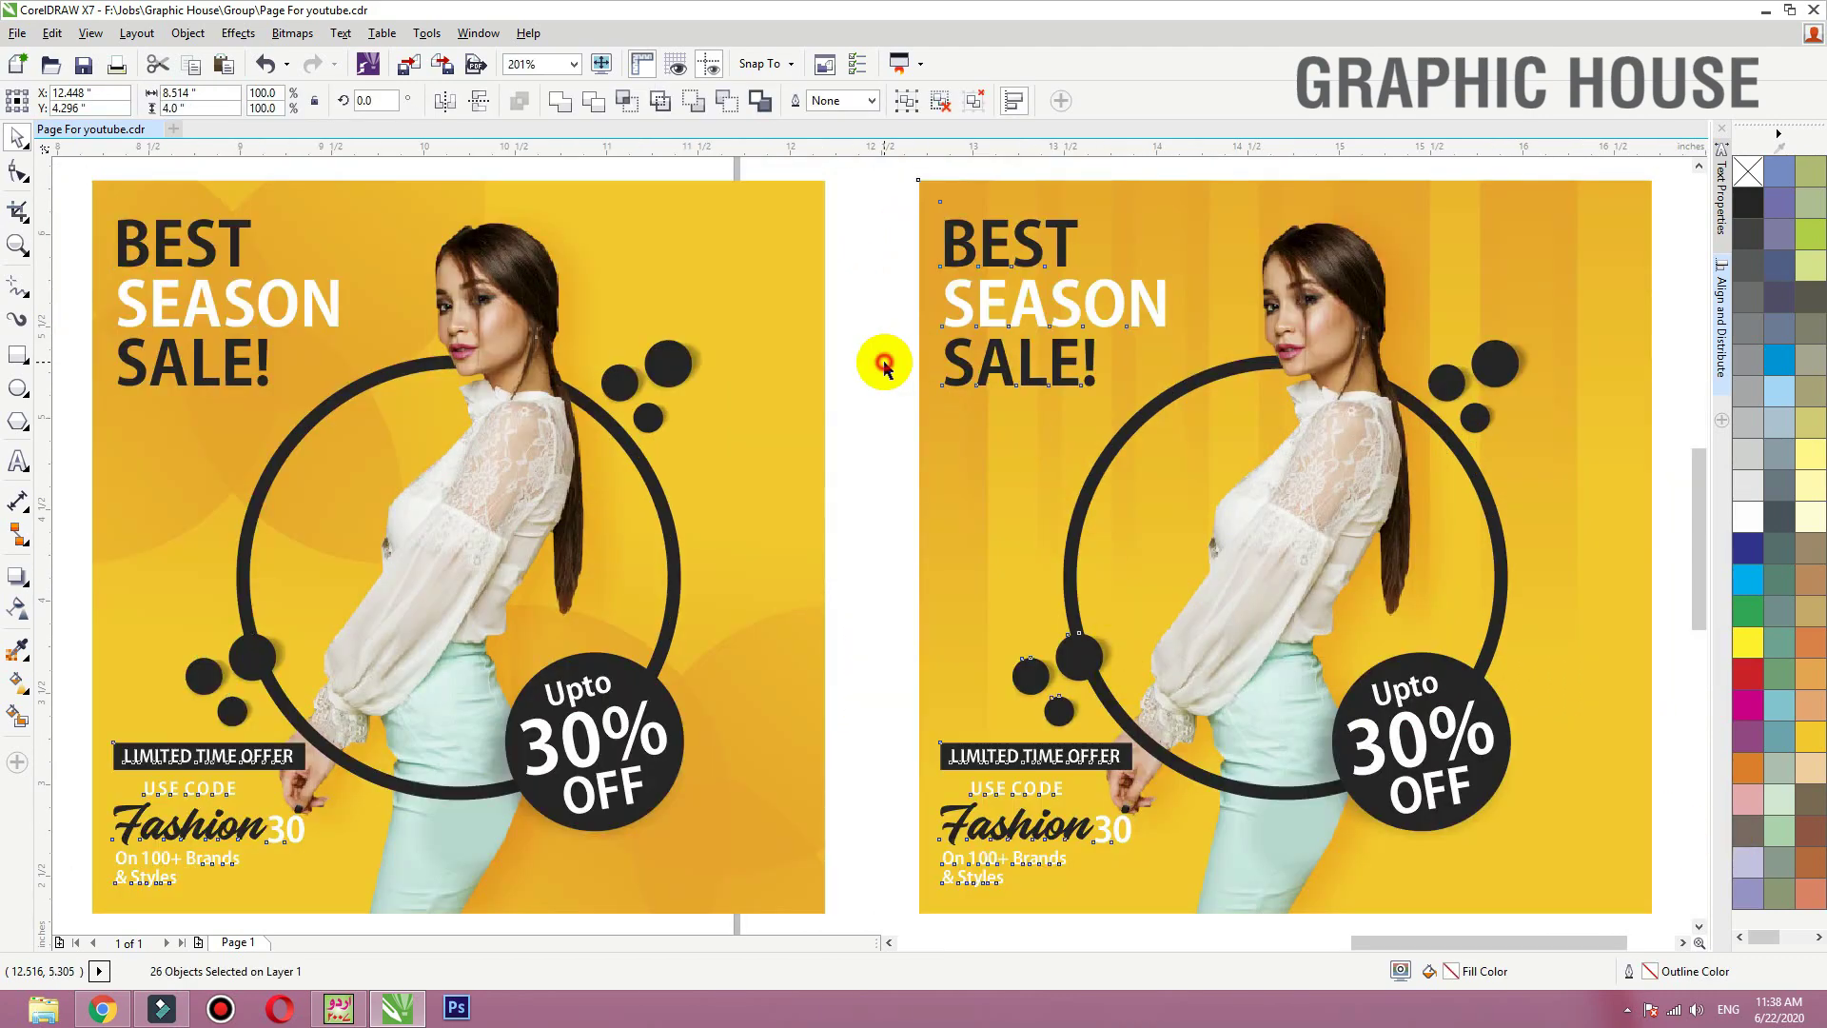
pyautogui.click(884, 368)
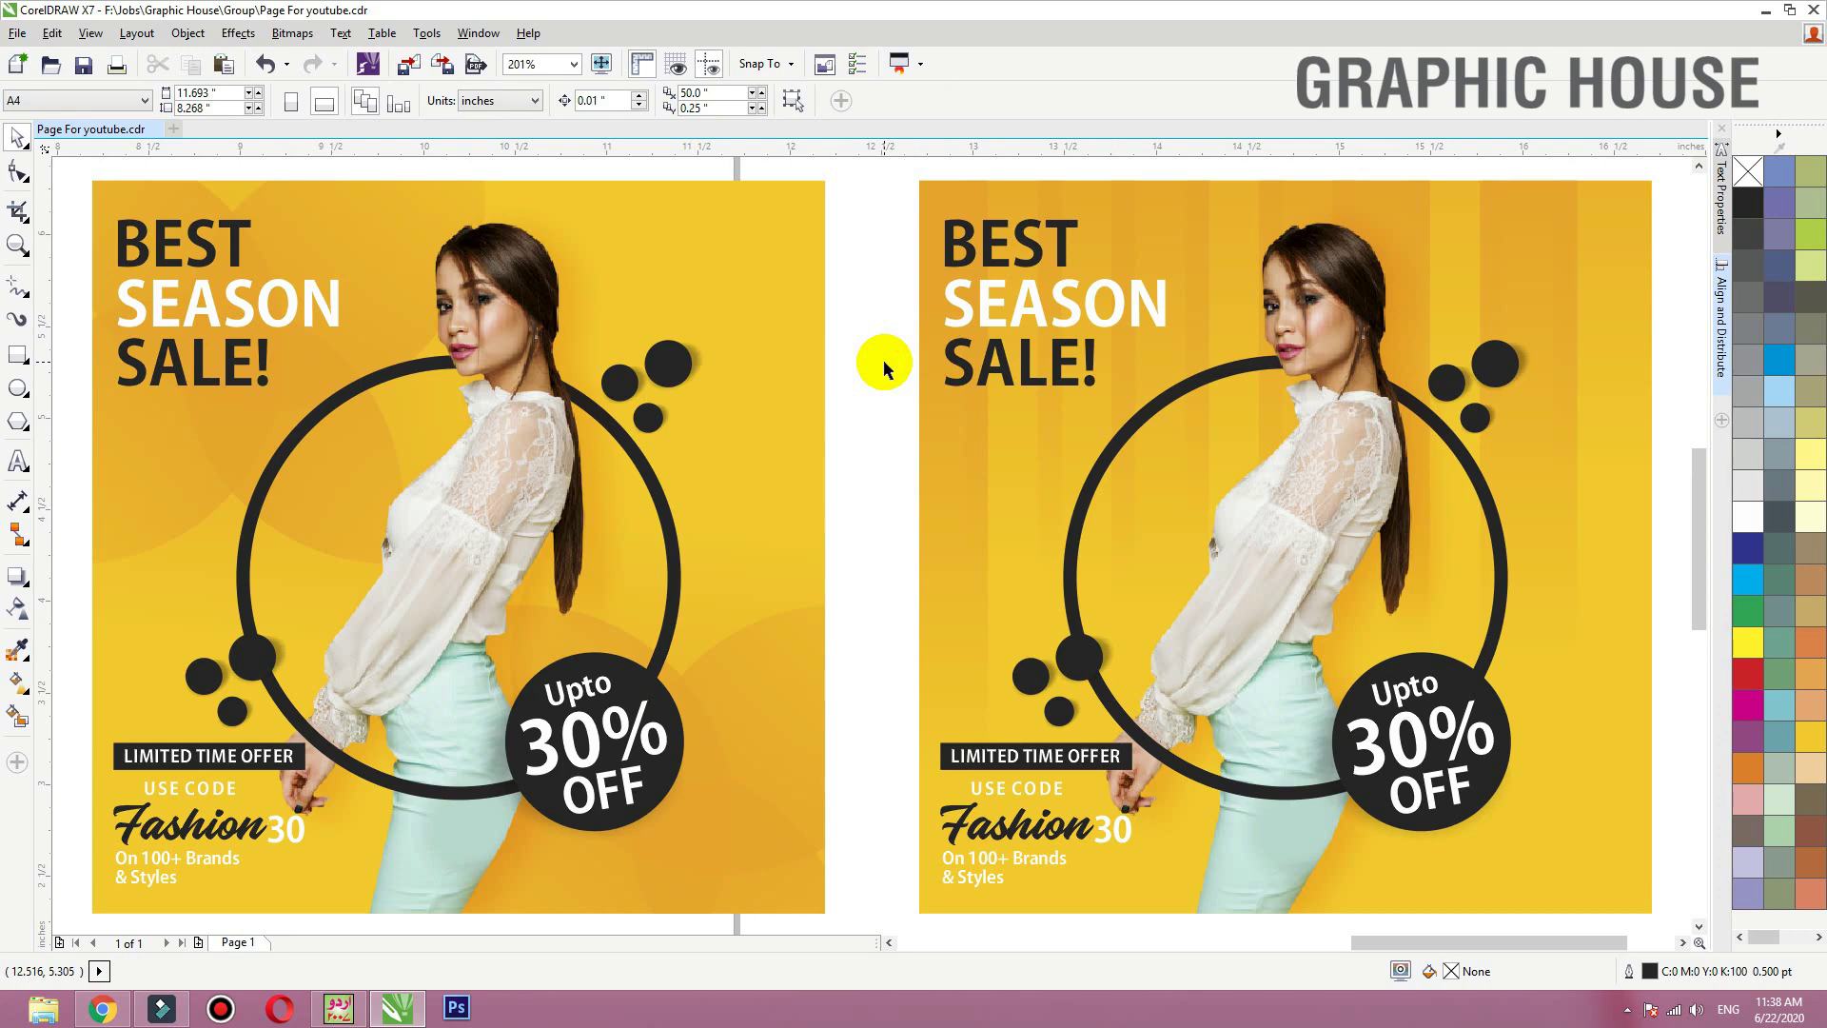